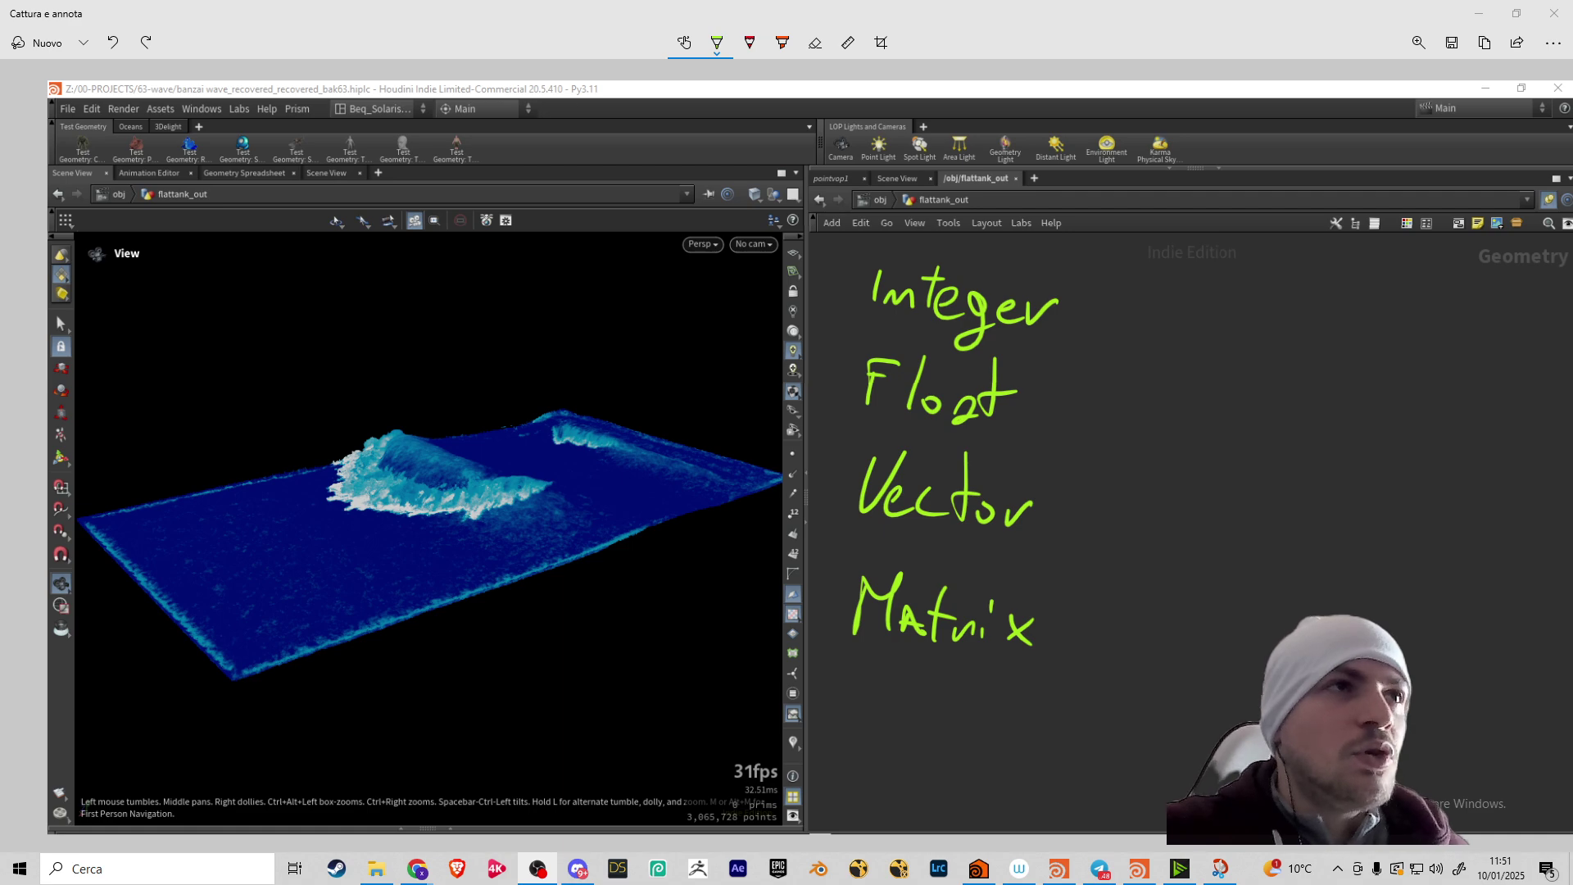
Switch to MPlay, play the wave flipbook through to frame 240, and return to the annotated screenshot in Snip & Sketch
left_click(1143, 866)
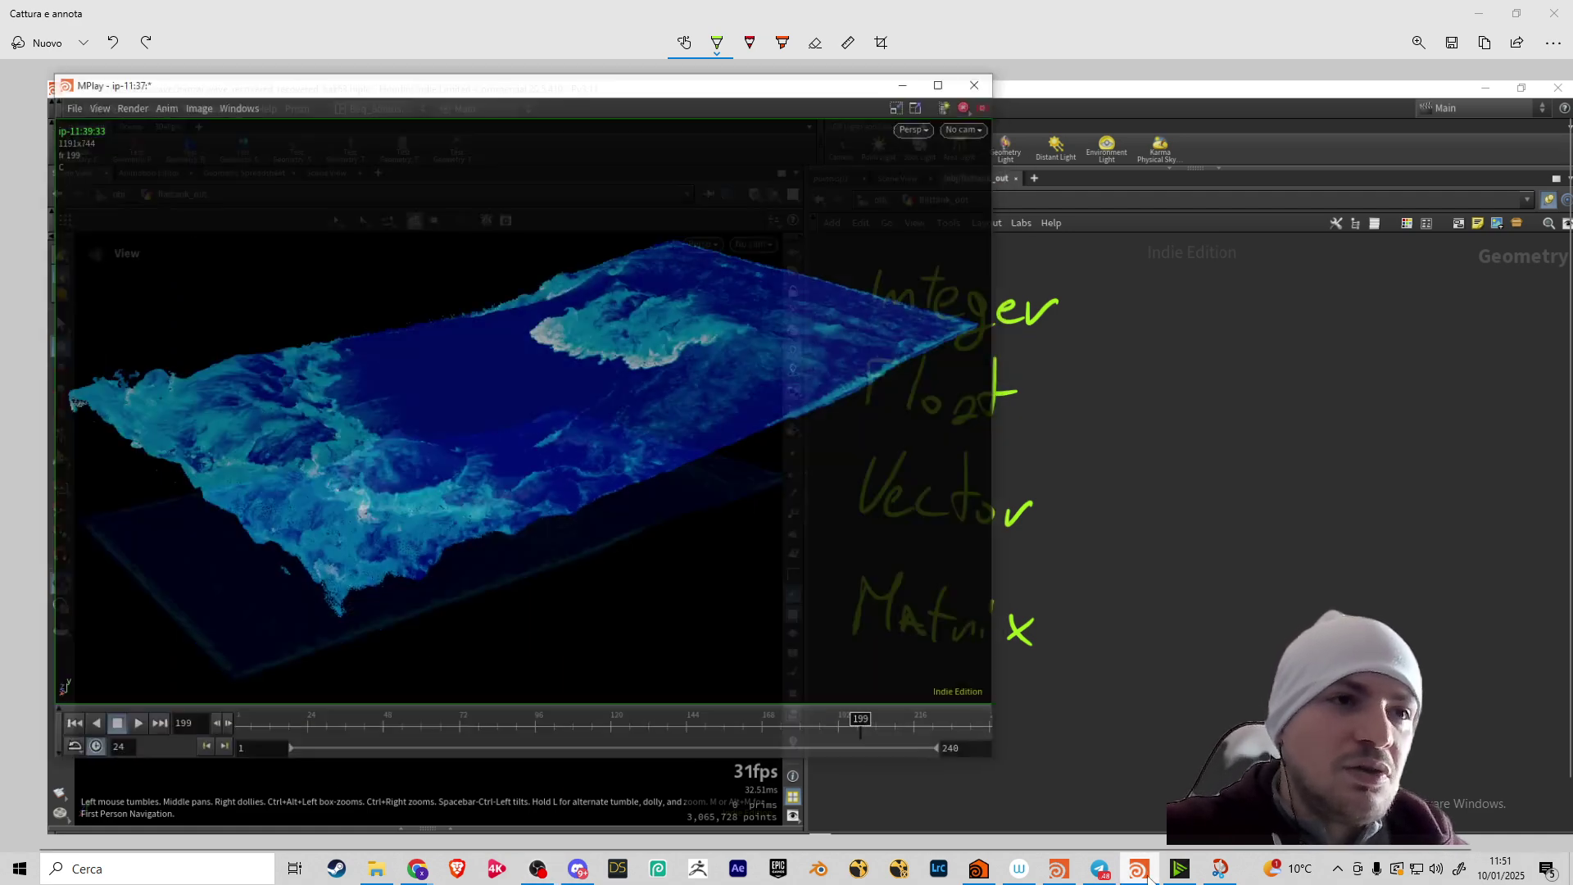
left_click(87, 710)
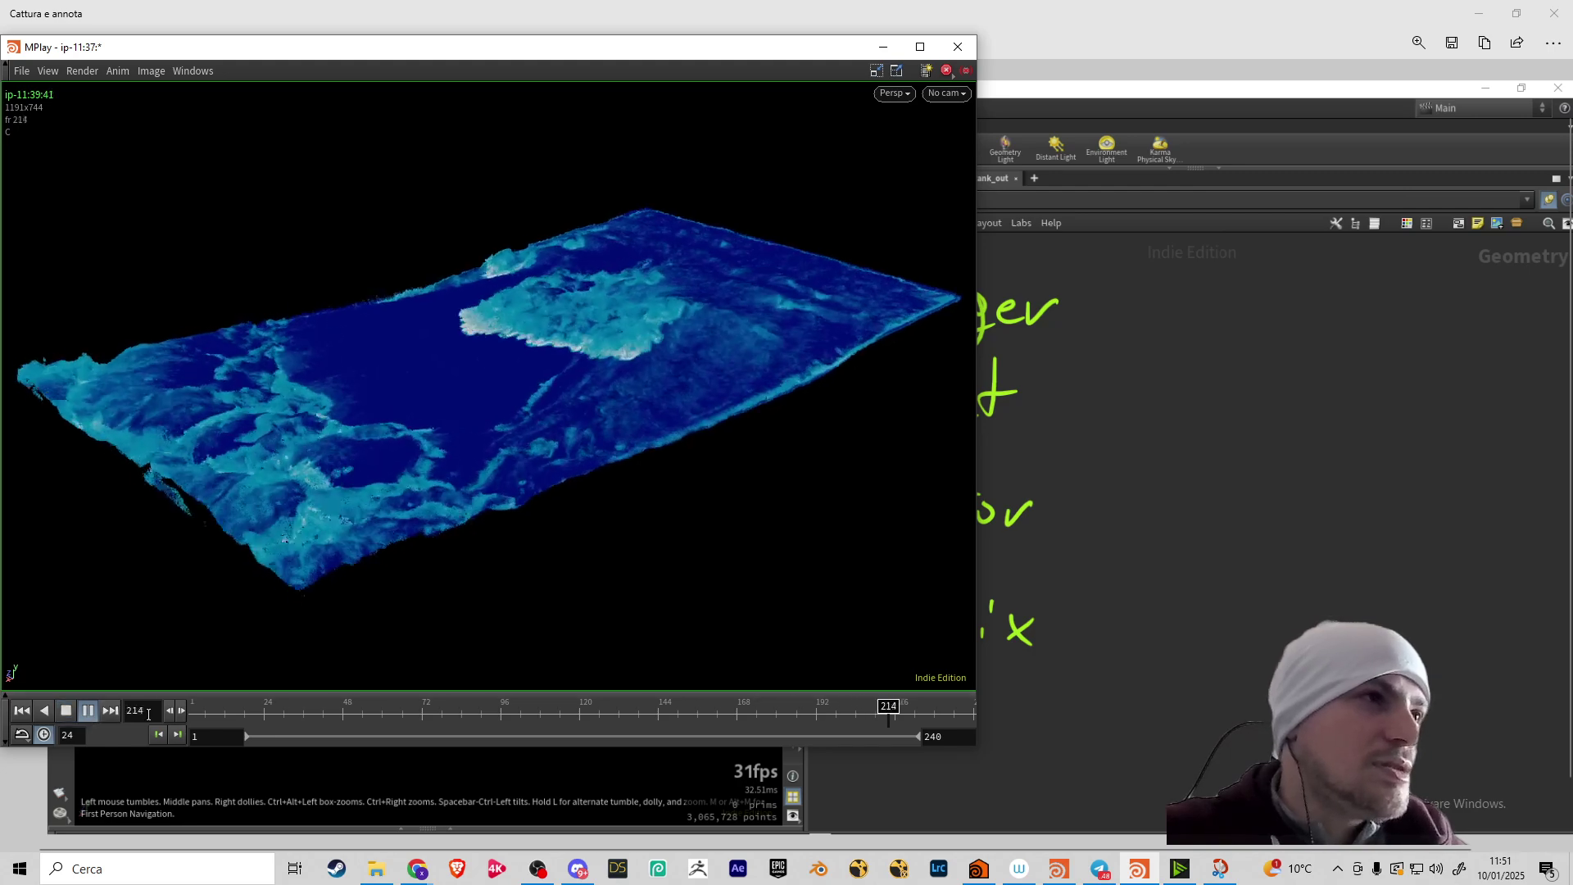
mouse_move(292, 713)
left_mouse_down()
mouse_move(825, 711)
mouse_move(930, 735)
mouse_move(918, 712)
mouse_move(414, 711)
mouse_move(599, 696)
mouse_move(960, 709)
mouse_move(597, 709)
mouse_move(968, 709)
left_mouse_up()
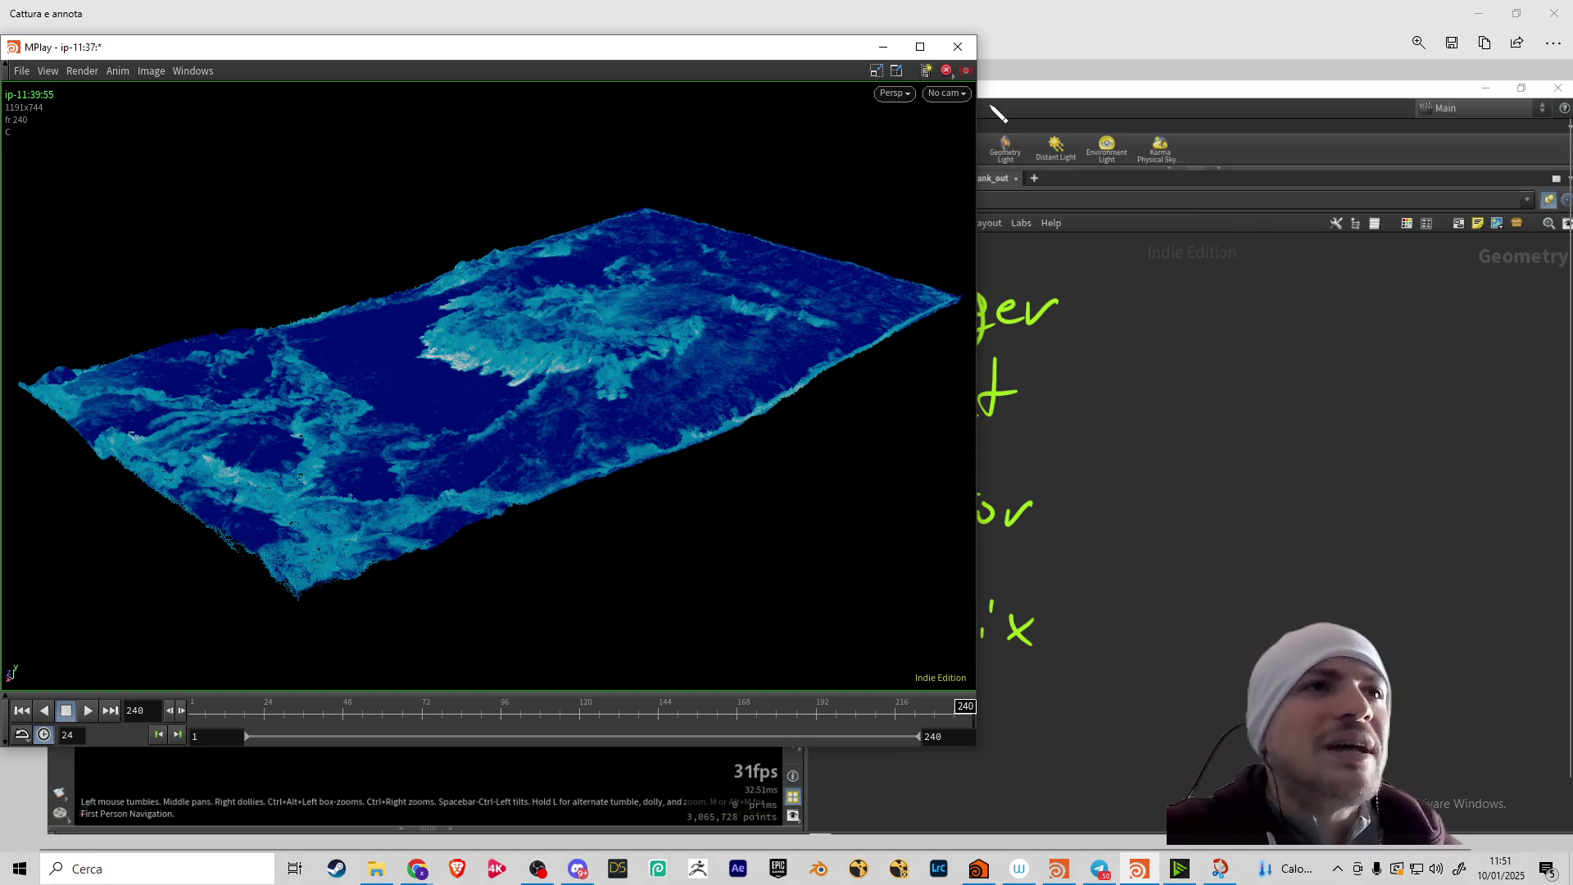
left_click(1159, 266)
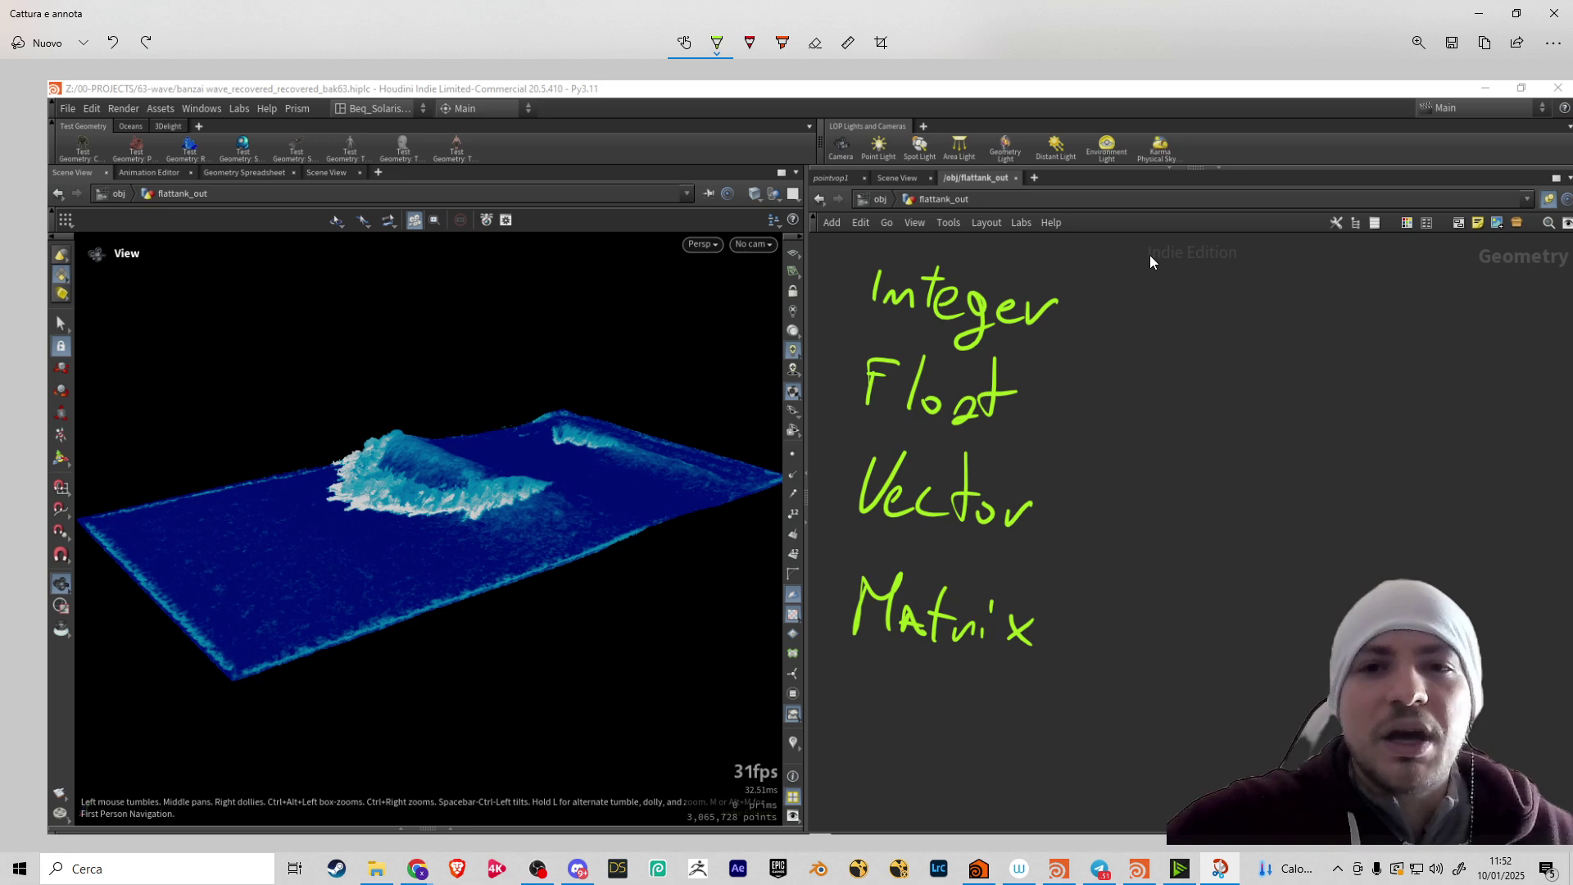
Handwrite the sequence 1, 2, 3, 4 in green next to the word Integer
left_click_drag(1085, 307, 1134, 365)
left_click_drag(1192, 285, 1231, 318)
left_click_drag(1256, 324, 1238, 352)
left_click_drag(1299, 283, 1309, 324)
left_click_drag(1372, 278, 1391, 340)
left_click_drag(1423, 317, 1315, 366)
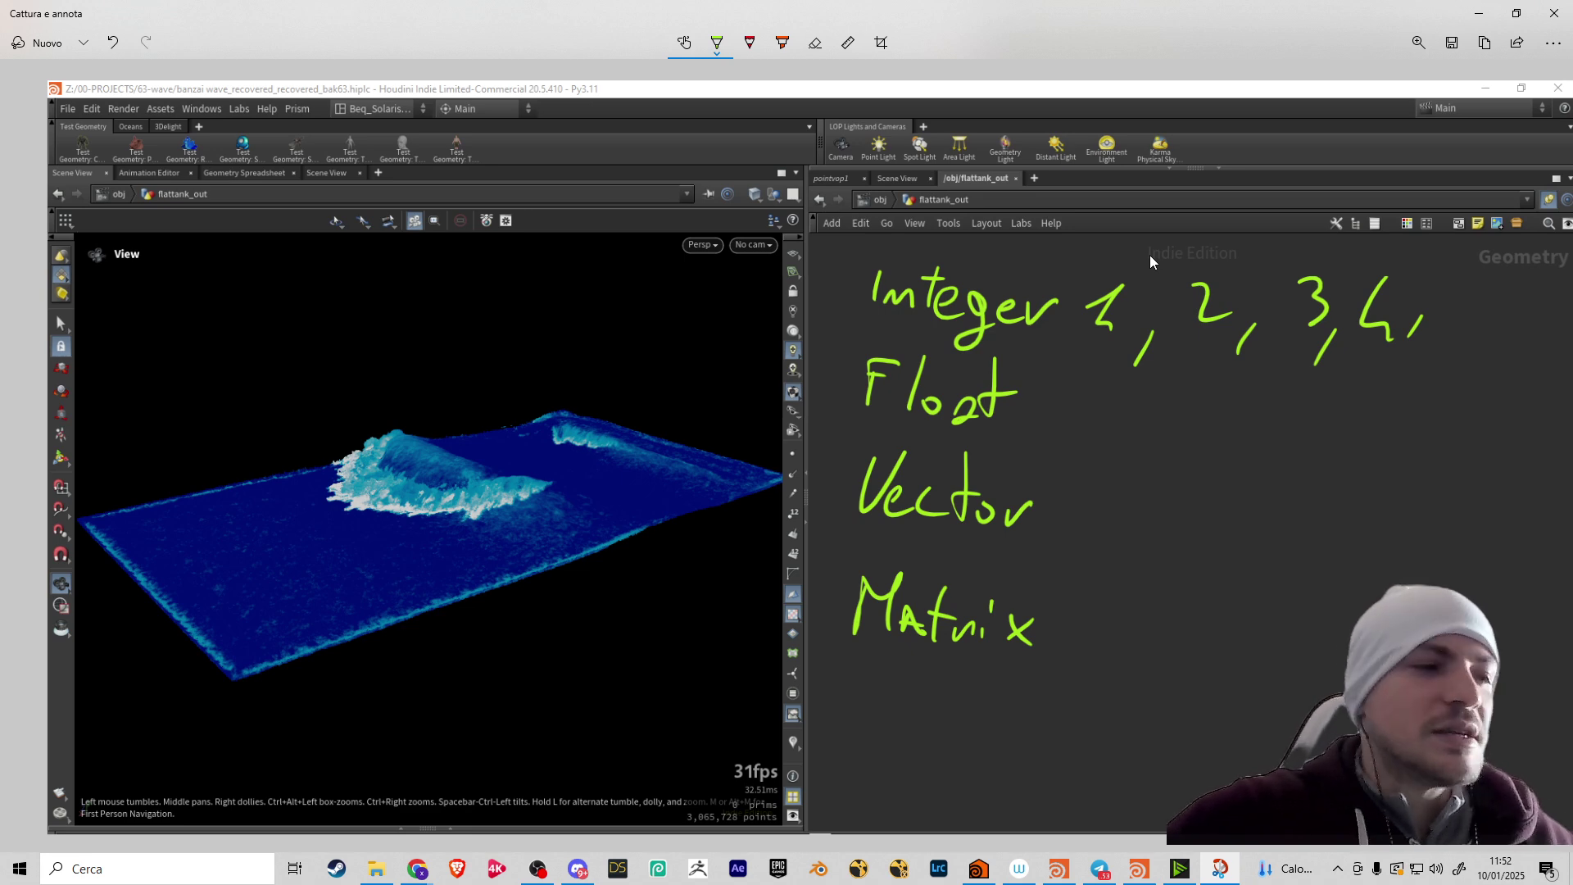
Undo the handwritten 1, 2, 3, 4 sequence next to Integer
key("ctrl+z")
key("ctrl+z")
key("ctrl+z")
key("ctrl+z")
key("ctrl+z")
key("ctrl+z")
key("ctrl+z")
key("ctrl+z")
key("ctrl+z")
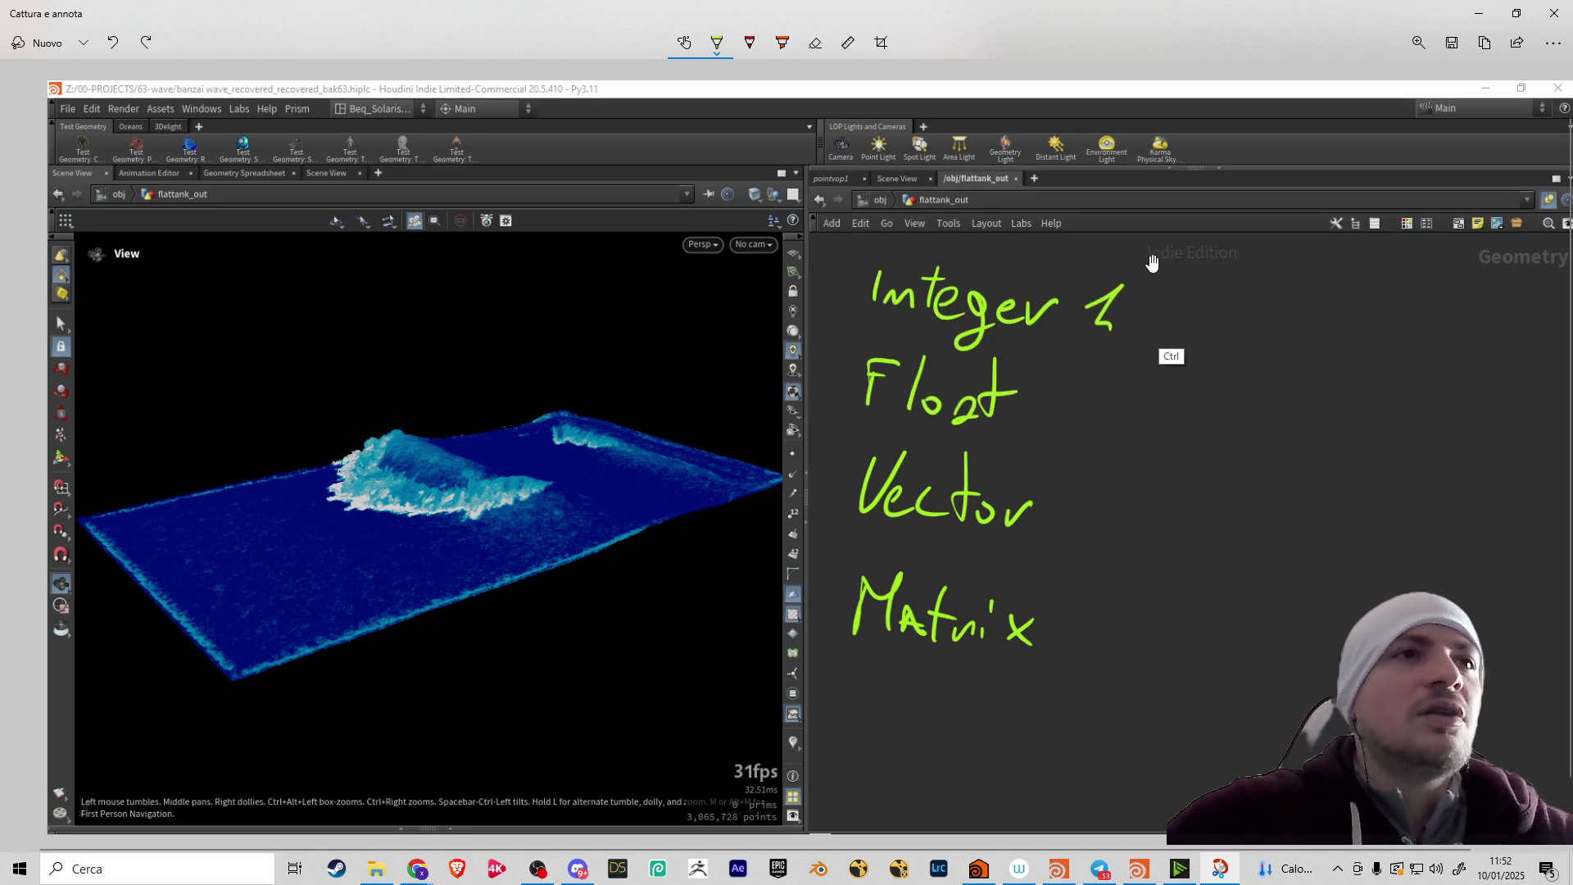
key("ctrl+z")
Handwrite the whole number 3437 in green next to Integer
left_click_drag(1140, 288, 1138, 354)
mouse_move(1211, 283)
left_mouse_down()
mouse_move(1200, 340)
mouse_move(1254, 358)
left_mouse_up()
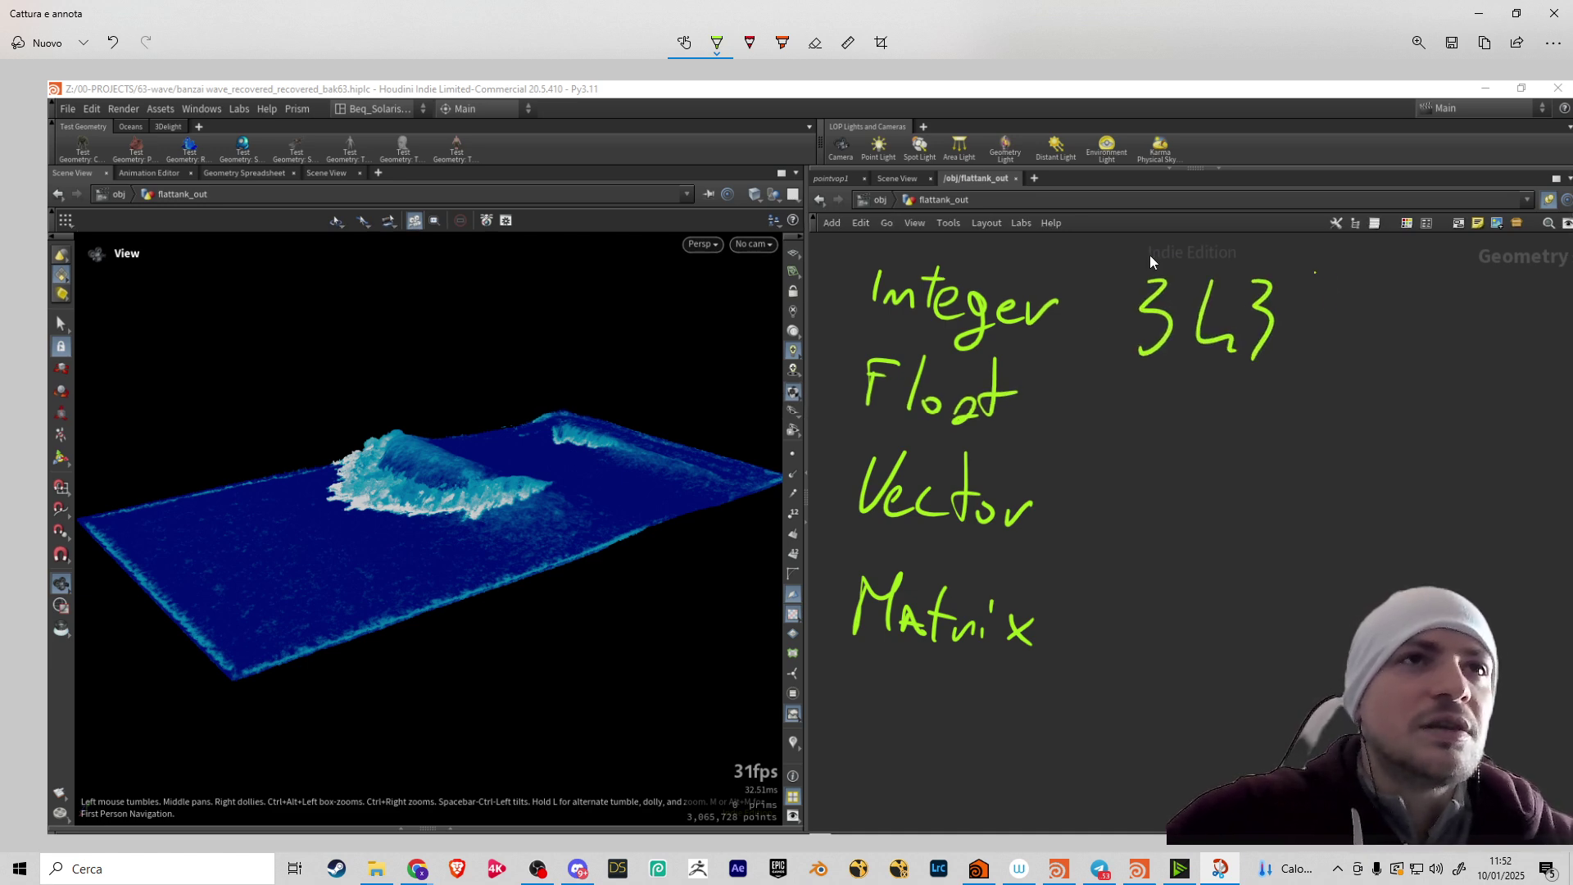
left_click_drag(1315, 273, 1319, 354)
left_click_drag(1326, 315, 1370, 313)
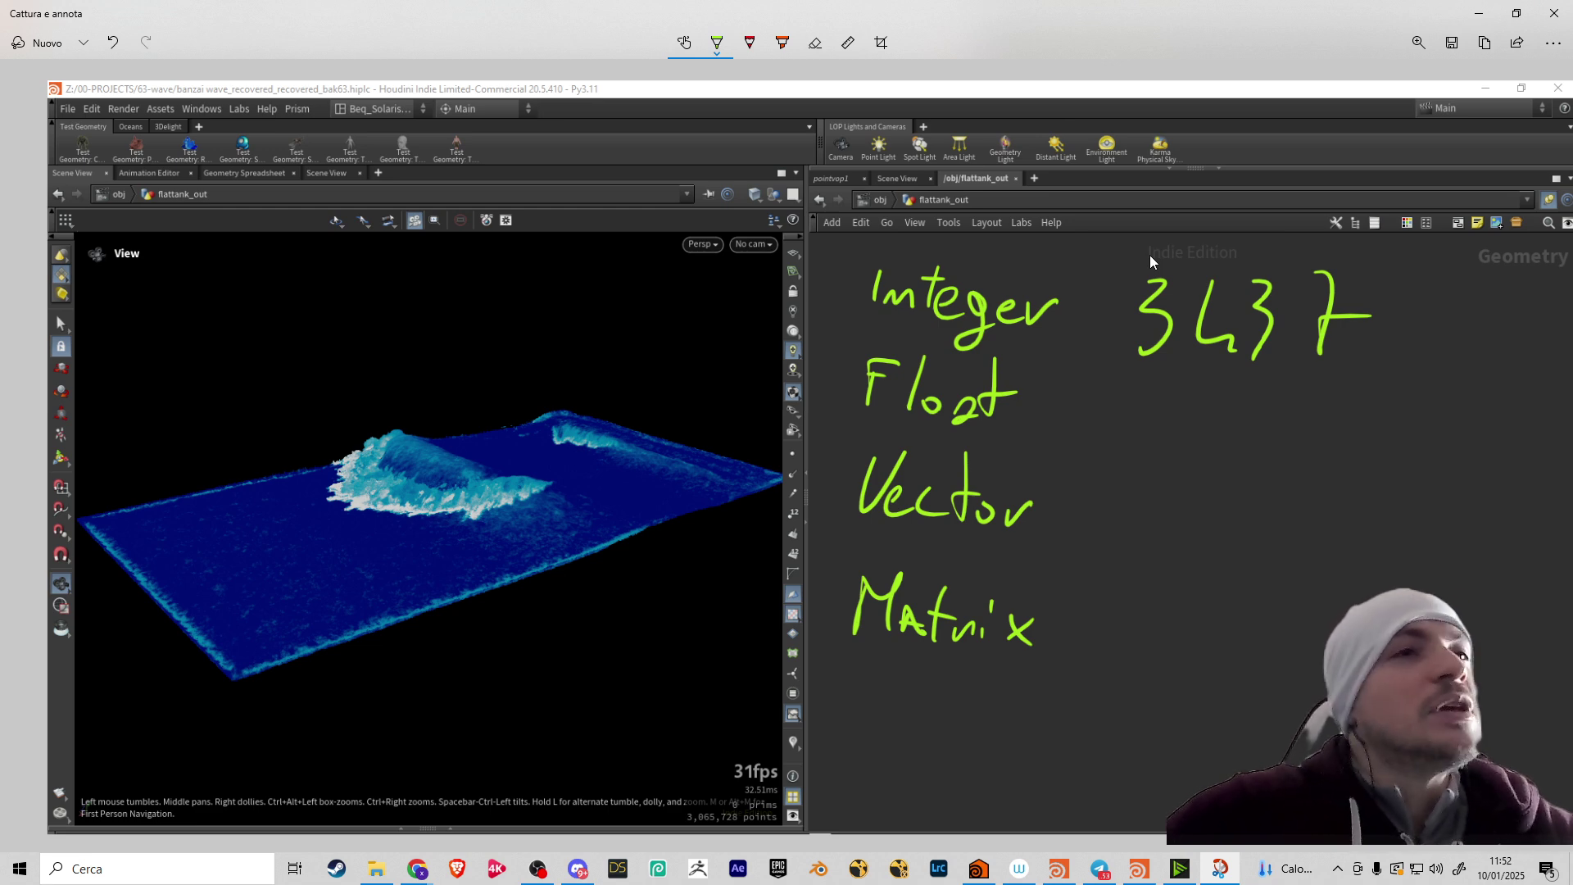
Try adding the decimal .2 and an underline to 3437, and undo them while keeping the whole number
left_click(1362, 351)
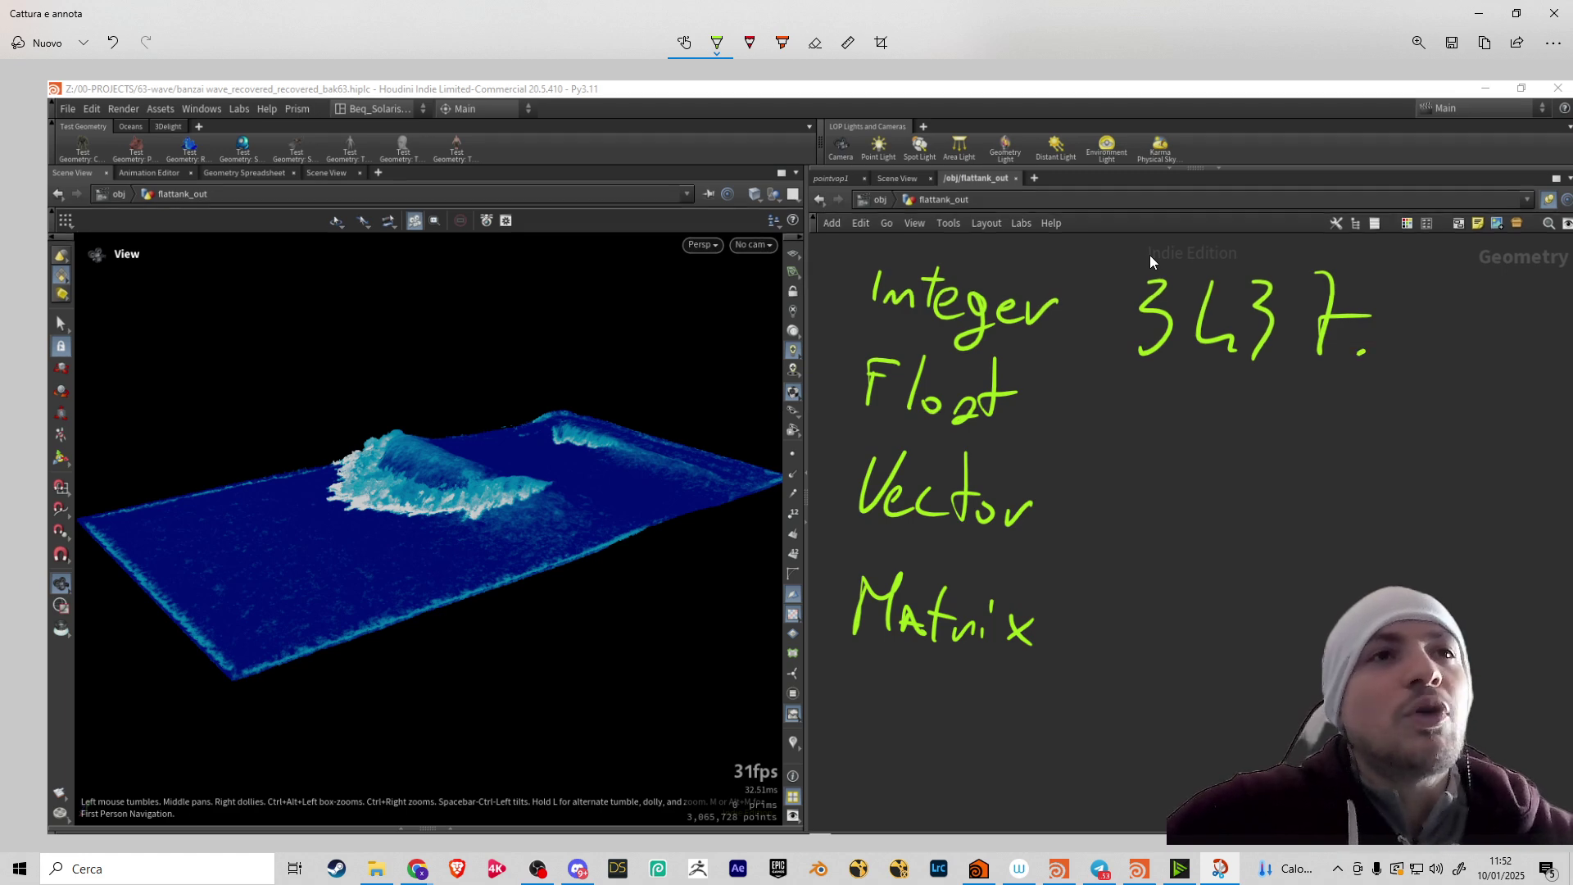
left_click_drag(1404, 307, 1458, 350)
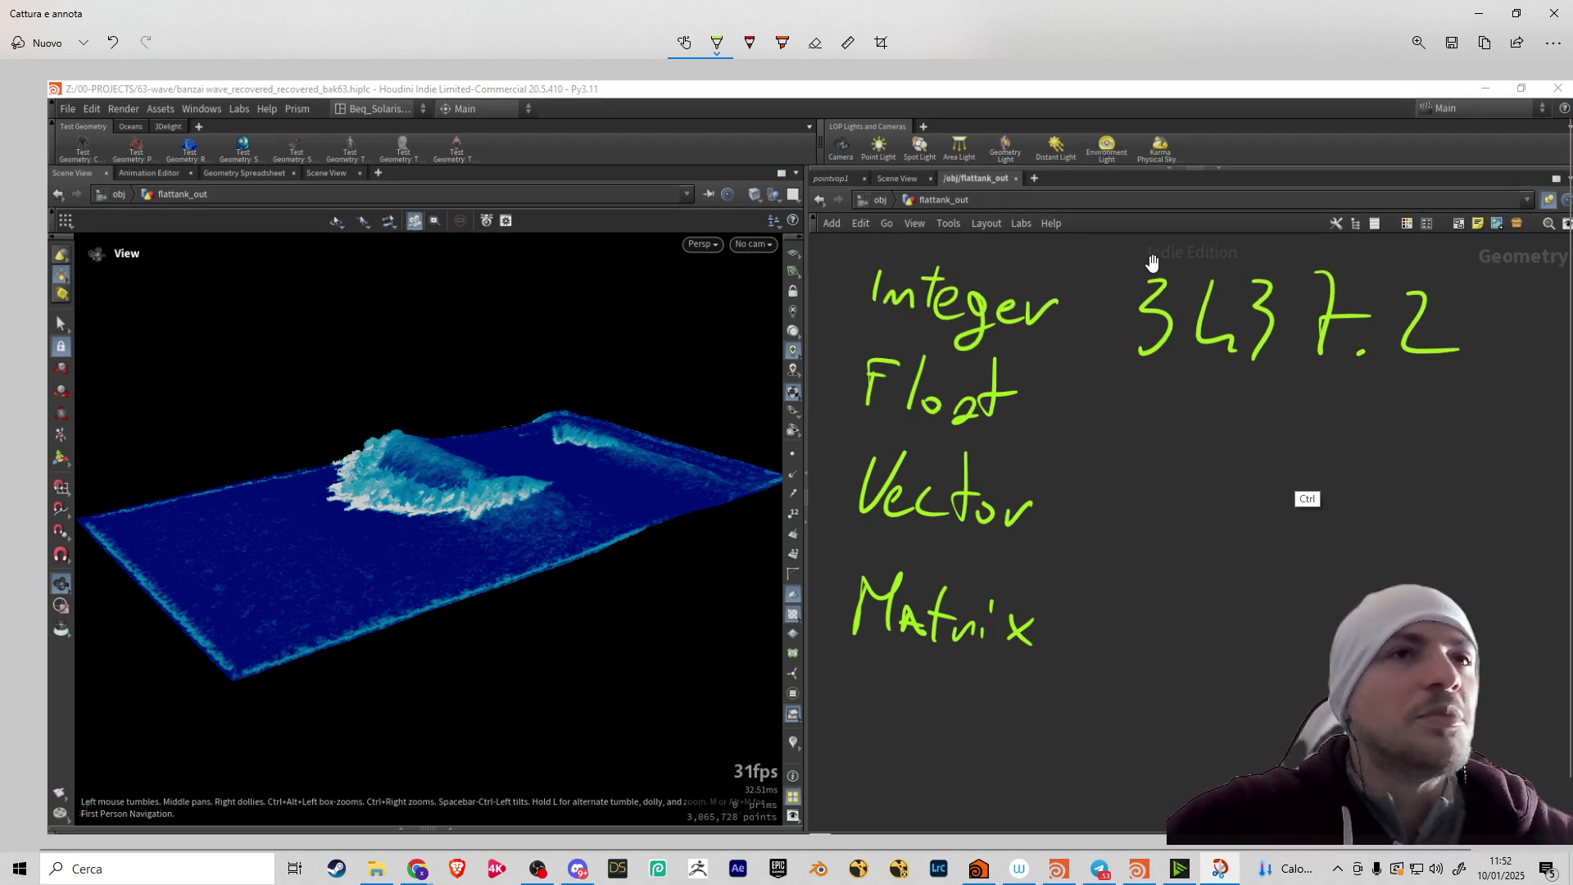
key("ctrl+z")
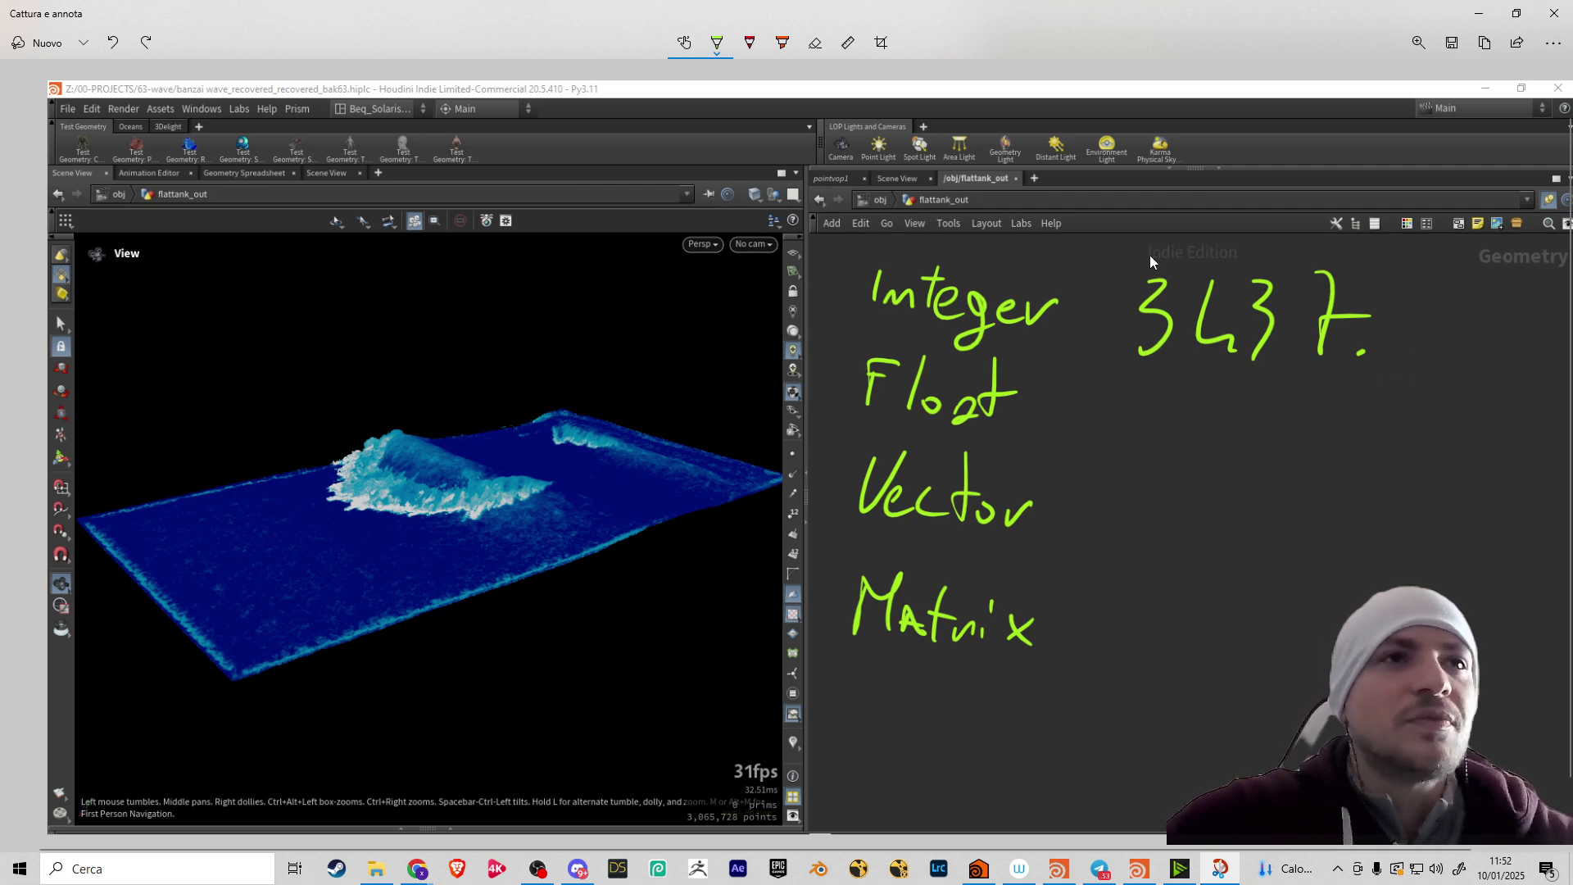
left_click_drag(1131, 373, 1434, 374)
key("ctrl+z")
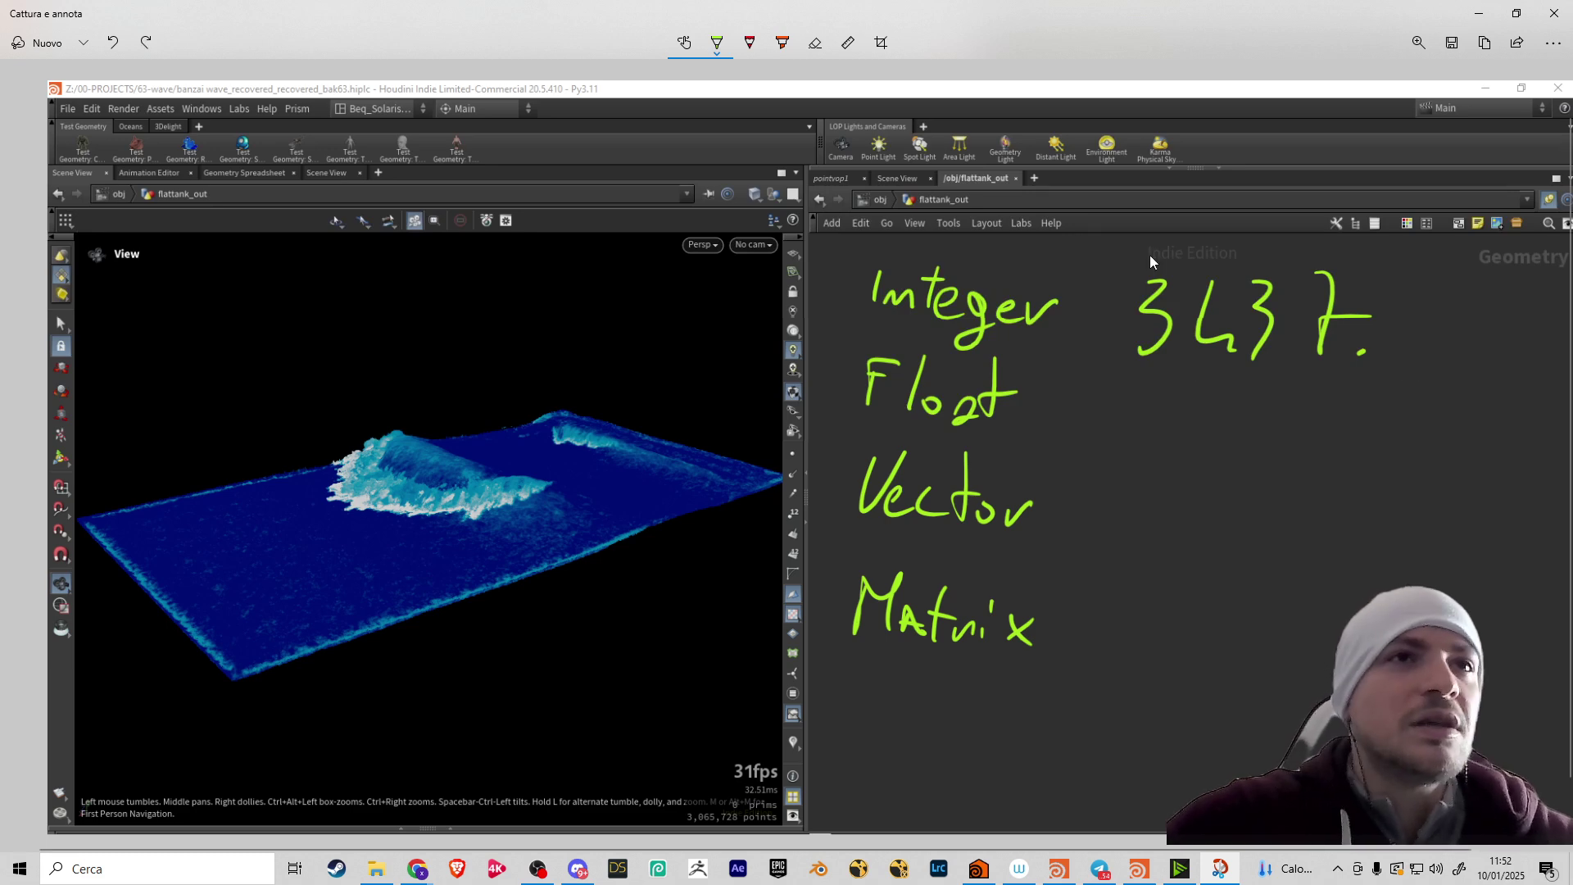
key("ctrl+z")
key("ctrl+z")
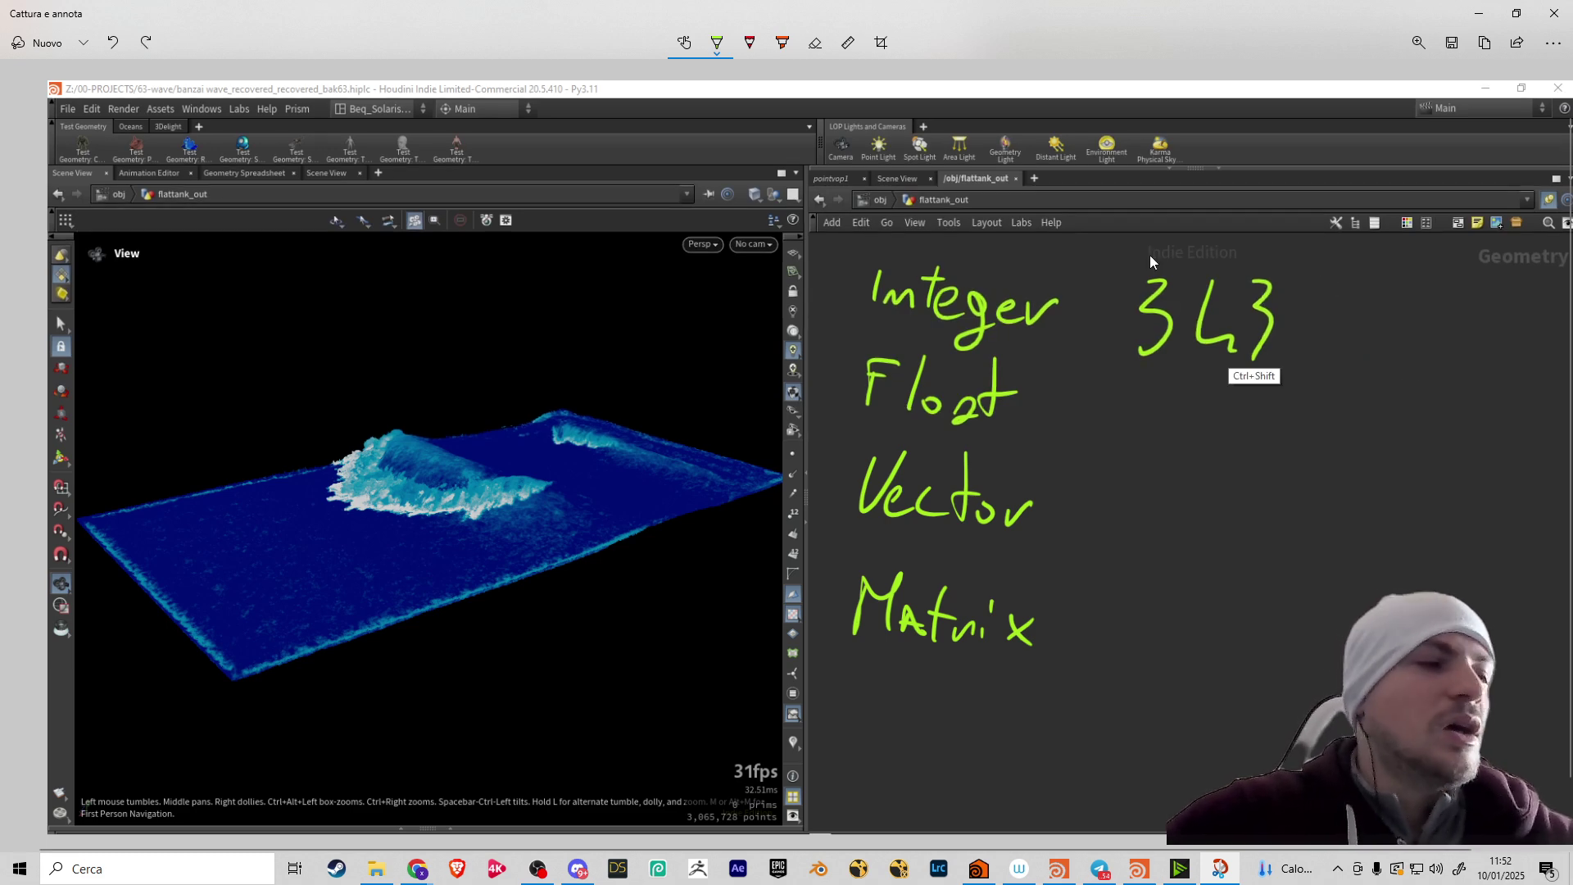
key("ctrl+y")
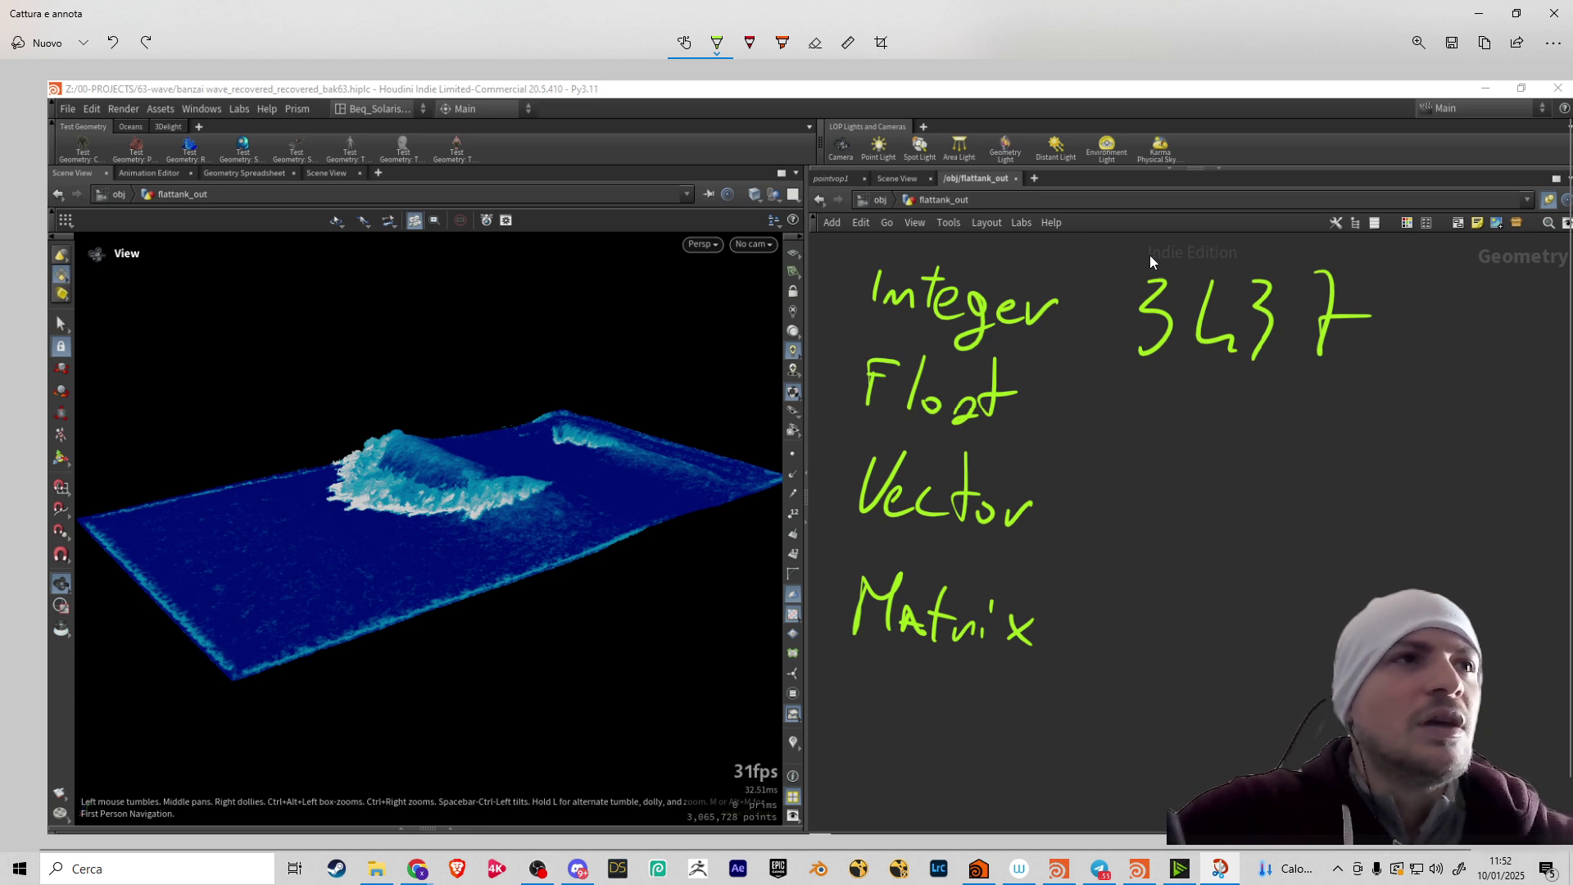
Draw a horizontal dividing line between the Integer and Float rows, with no line below Float
left_click_drag(838, 319, 1489, 375)
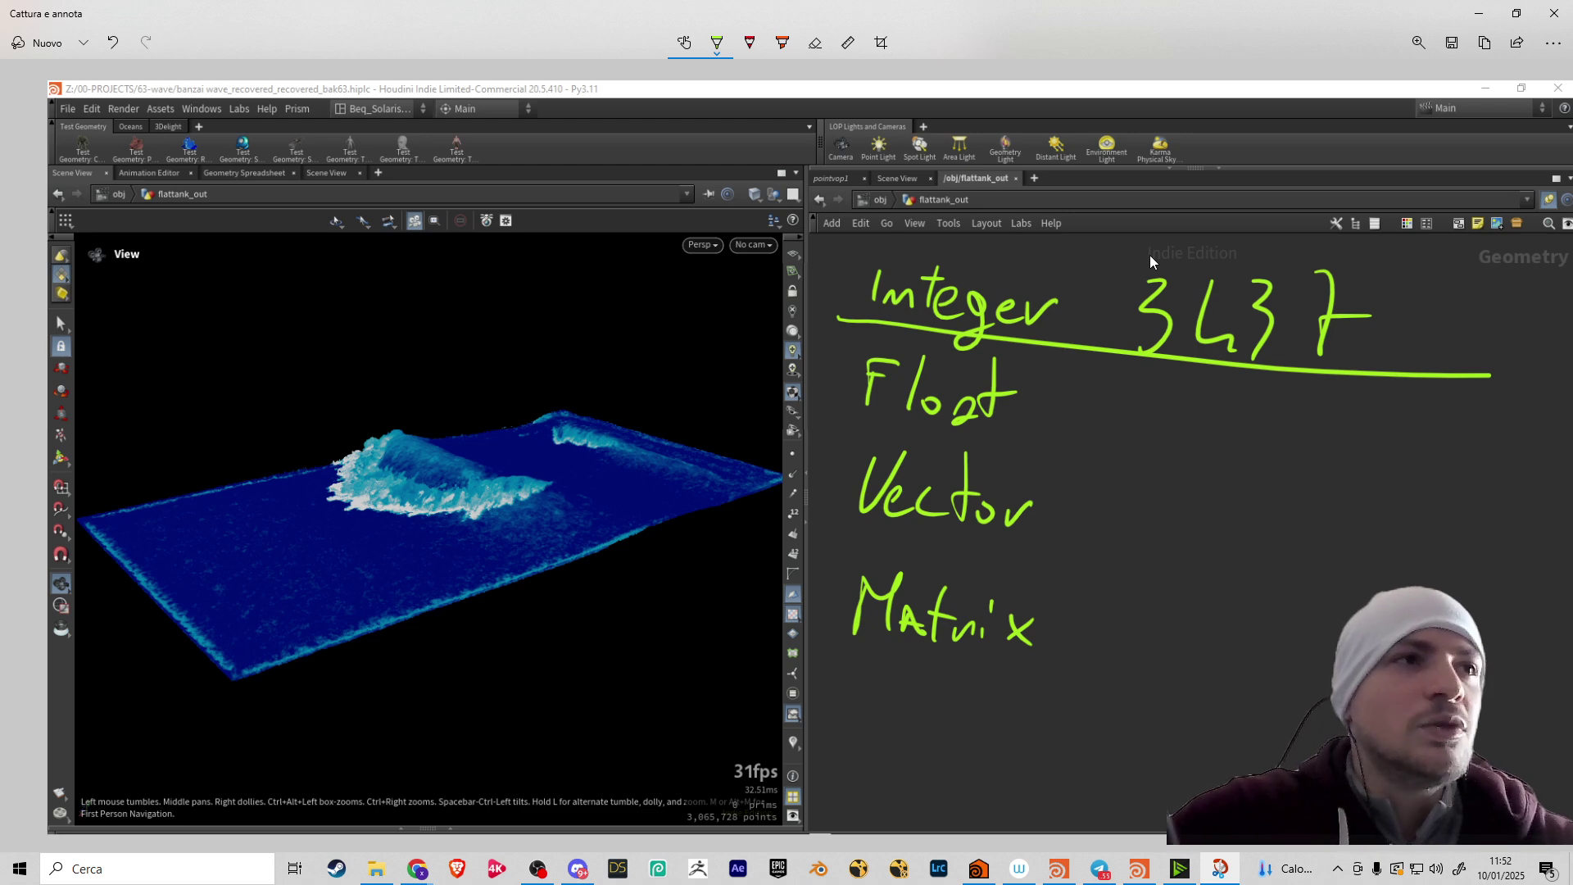
left_click_drag(794, 443, 1571, 463)
key("ctrl+z")
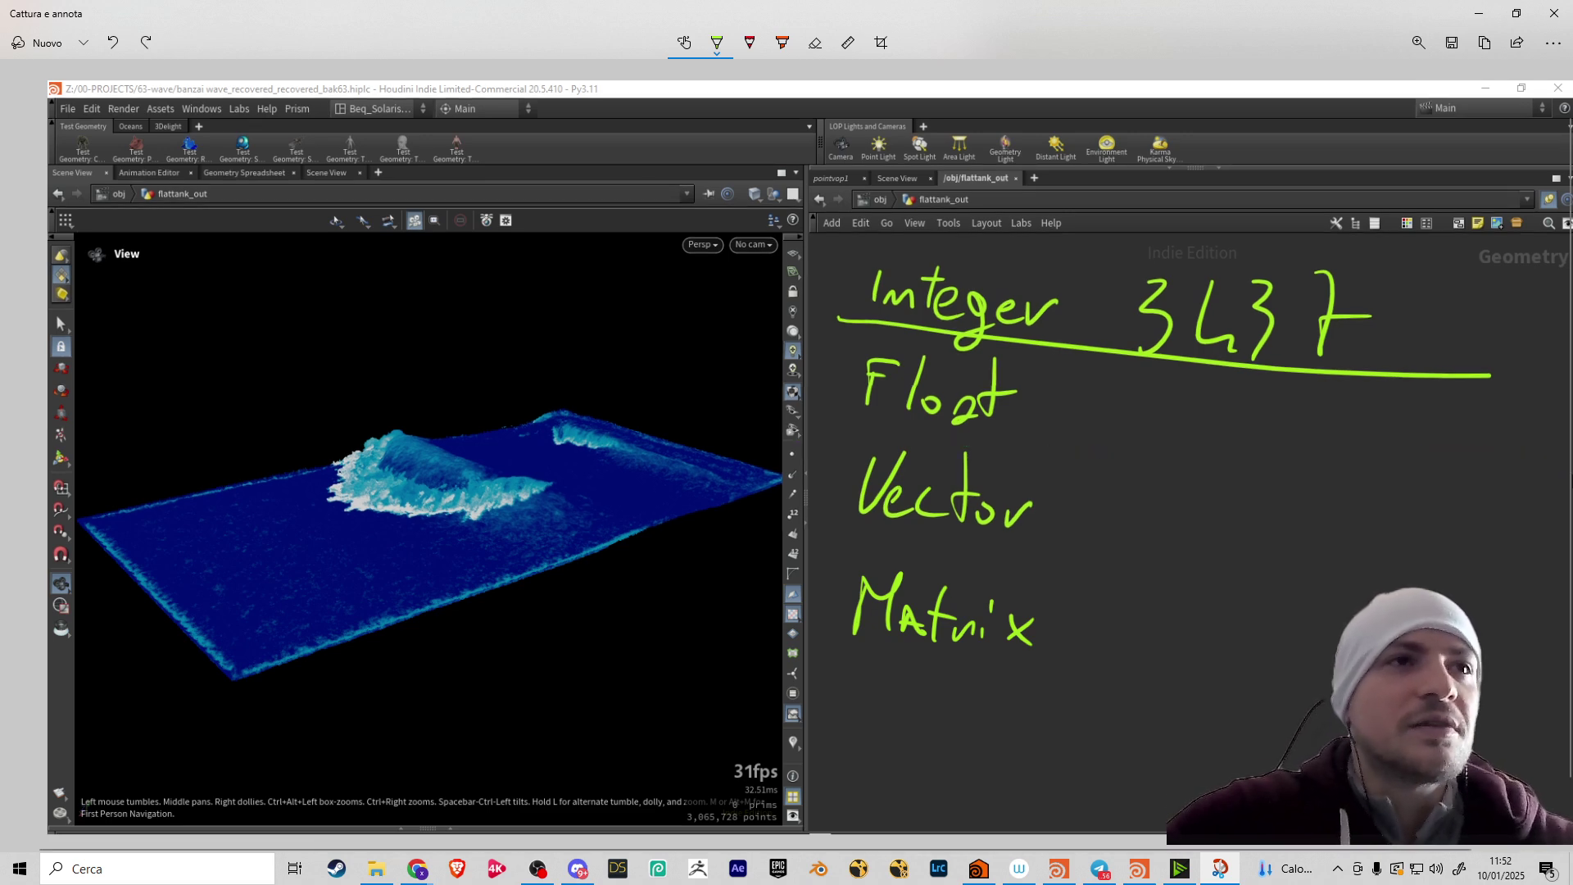
Handwrite the decimal number 1.75 next to Float, undoing the unwanted strokes
mouse_move(1086, 389)
left_mouse_down()
mouse_move(1116, 423)
mouse_move(1217, 432)
left_mouse_up()
left_click(1131, 425)
key("ctrl+z")
key("ctrl+z")
key("ctrl+z")
key("ctrl+z")
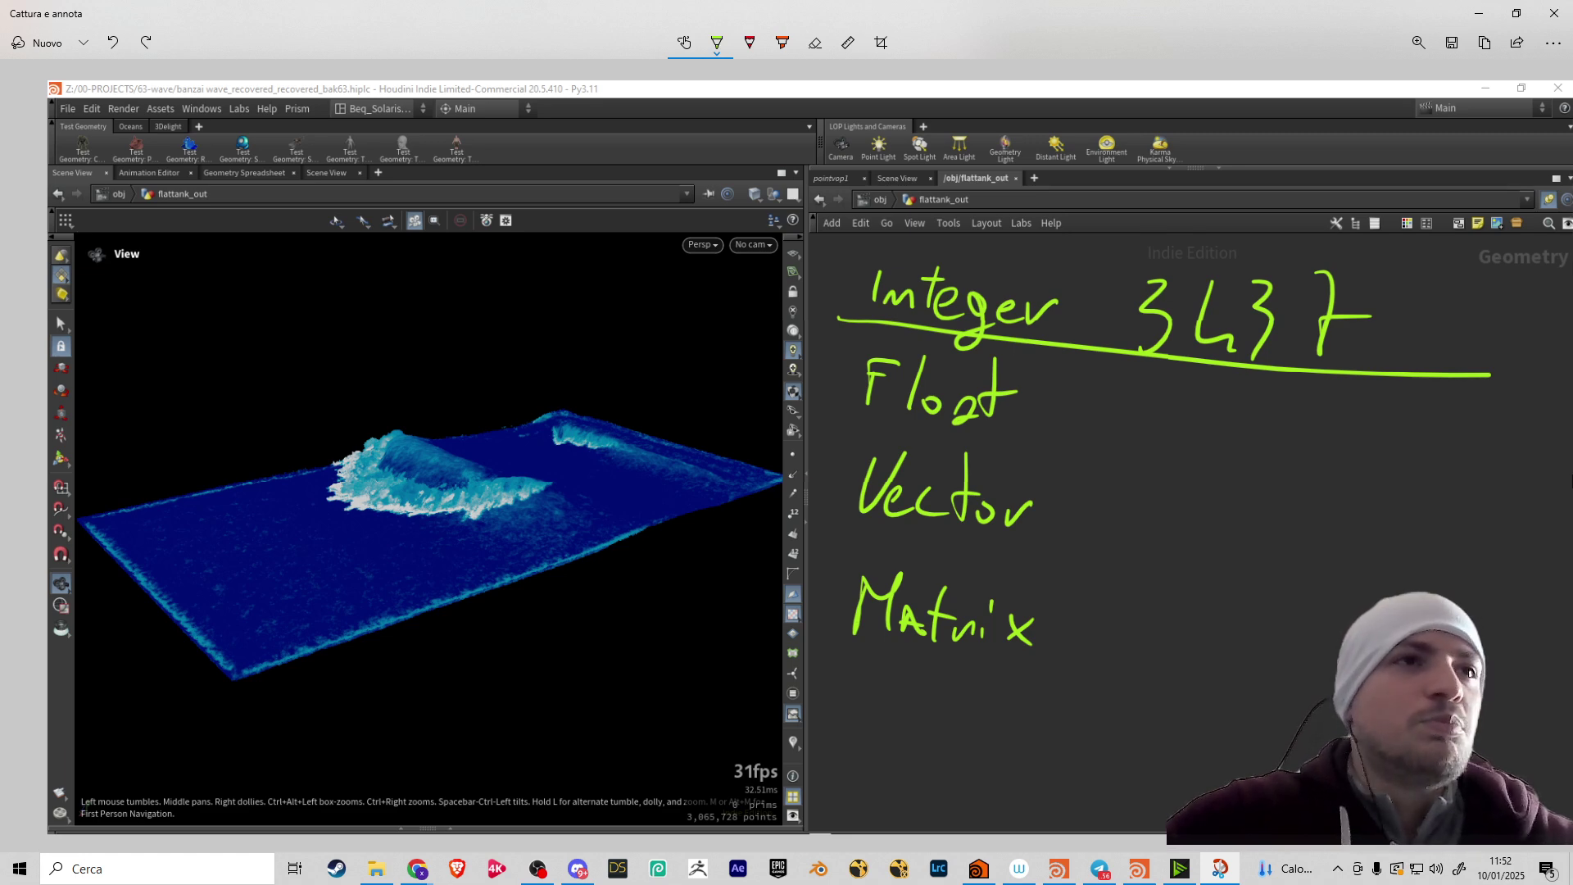
mouse_move(1079, 385)
left_mouse_down()
mouse_move(1114, 435)
mouse_move(1098, 428)
mouse_move(1172, 426)
left_mouse_up()
key("ctrl+z")
left_click(1116, 420)
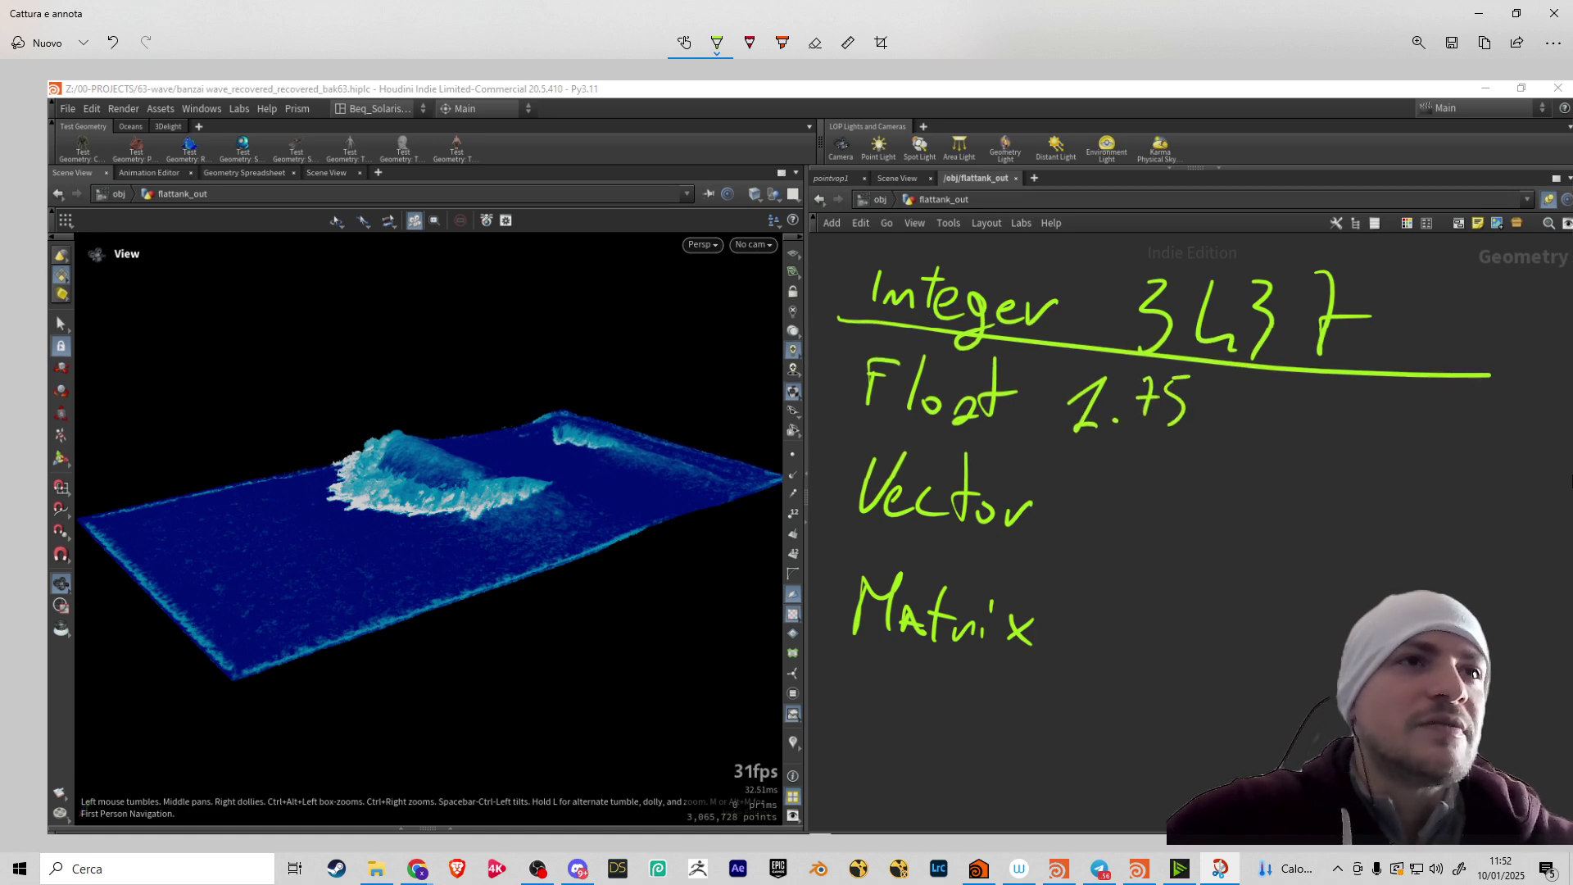
Undo the handwritten 1.75 and the stray stroke after it in the Float row
mouse_move(1233, 381)
left_mouse_down()
mouse_move(1225, 430)
mouse_move(1235, 385)
mouse_move(1241, 410)
mouse_move(1253, 389)
left_mouse_up()
key("ctrl+z")
key("ctrl+z")
key("ctrl+z")
key("ctrl+z")
key("ctrl+z")
key("ctrl+z")
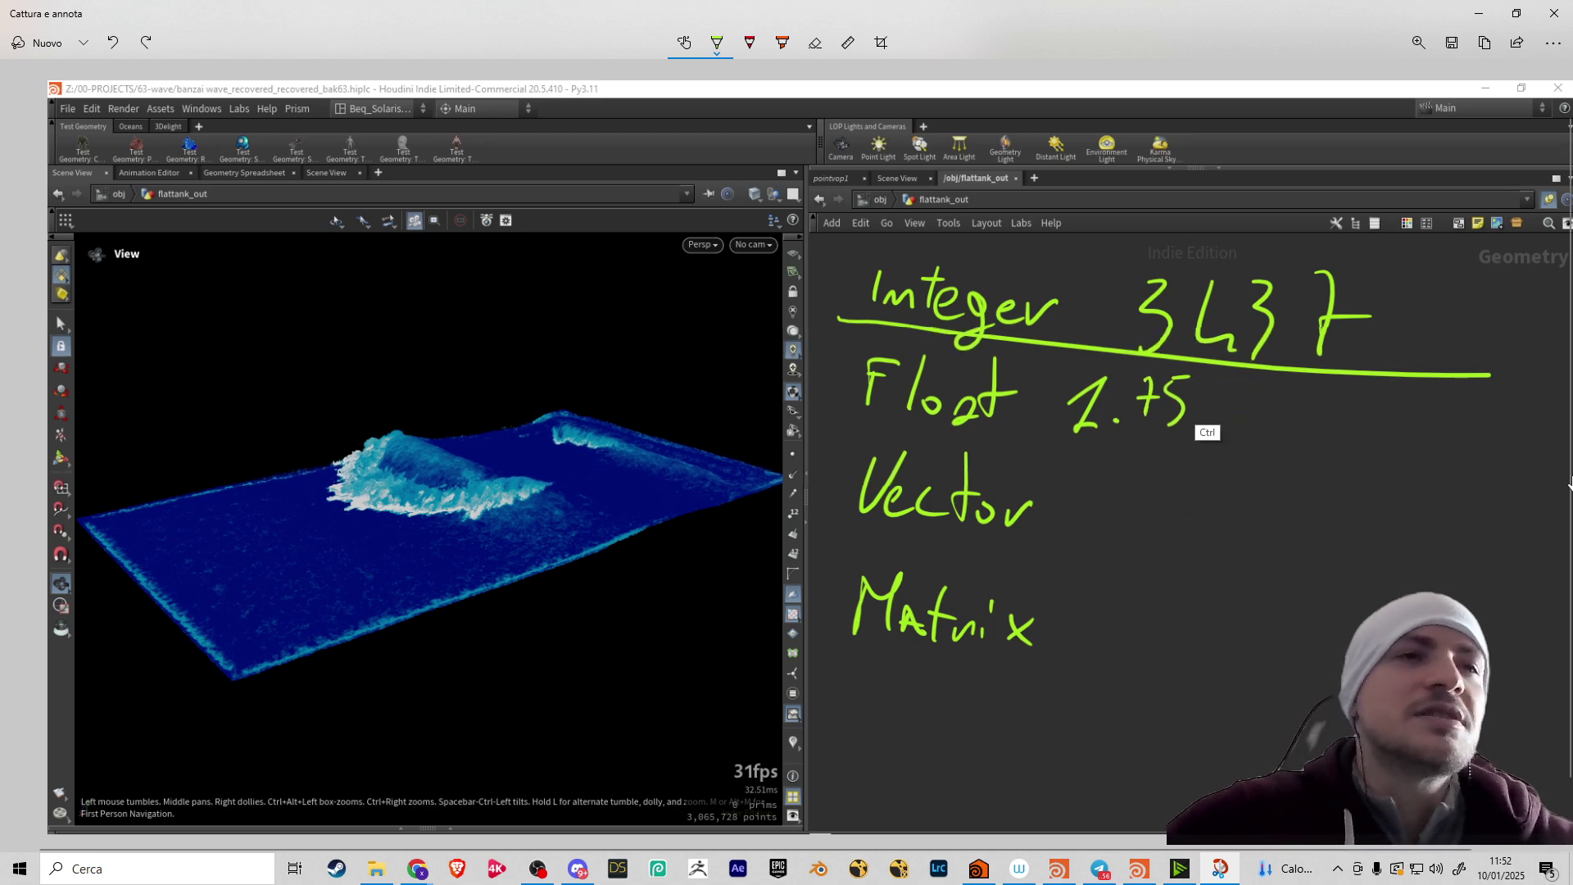
key("ctrl+z")
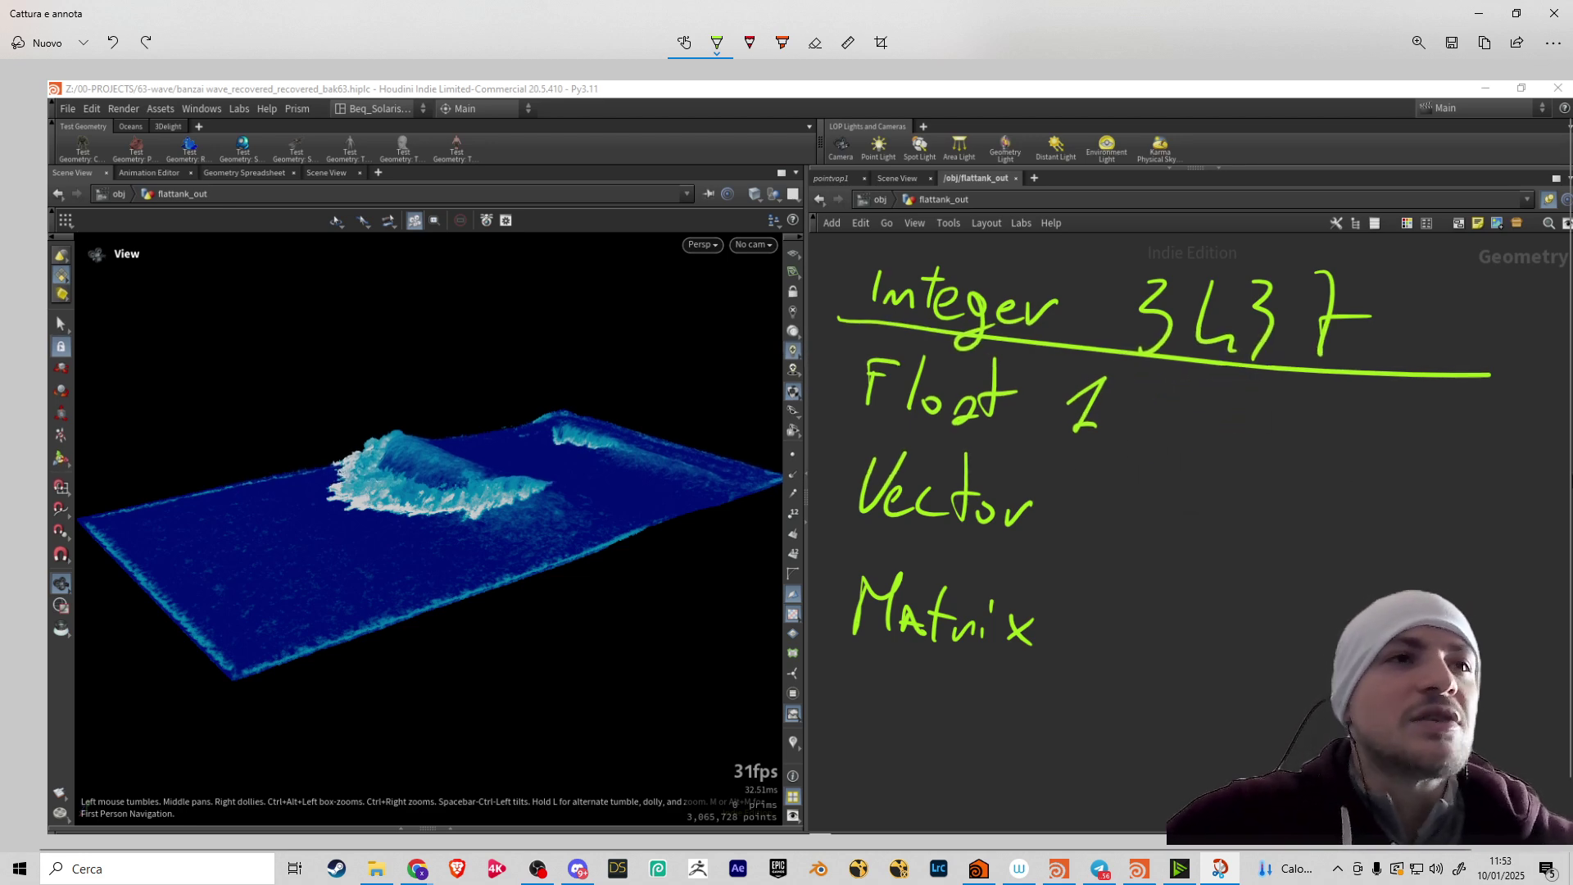
key("ctrl+z")
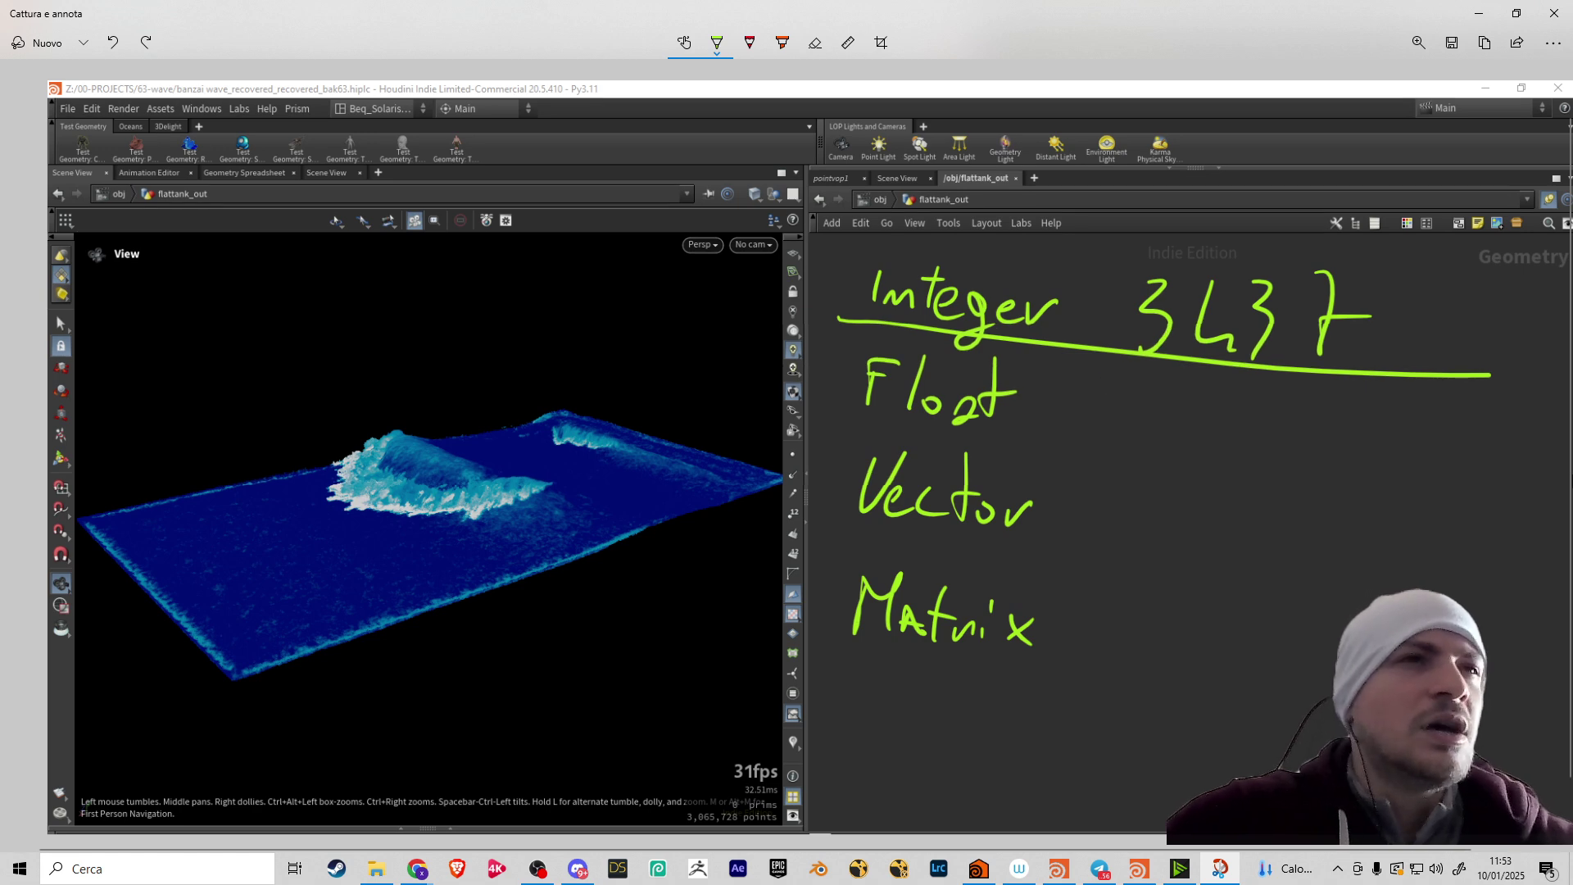
Handwrite the pi symbol and 3.14 followed by dots next to Float
mouse_move(1092, 391)
left_mouse_down()
mouse_move(1085, 420)
mouse_move(1107, 432)
mouse_move(1169, 395)
mouse_move(1233, 435)
left_mouse_up()
left_click(1292, 429)
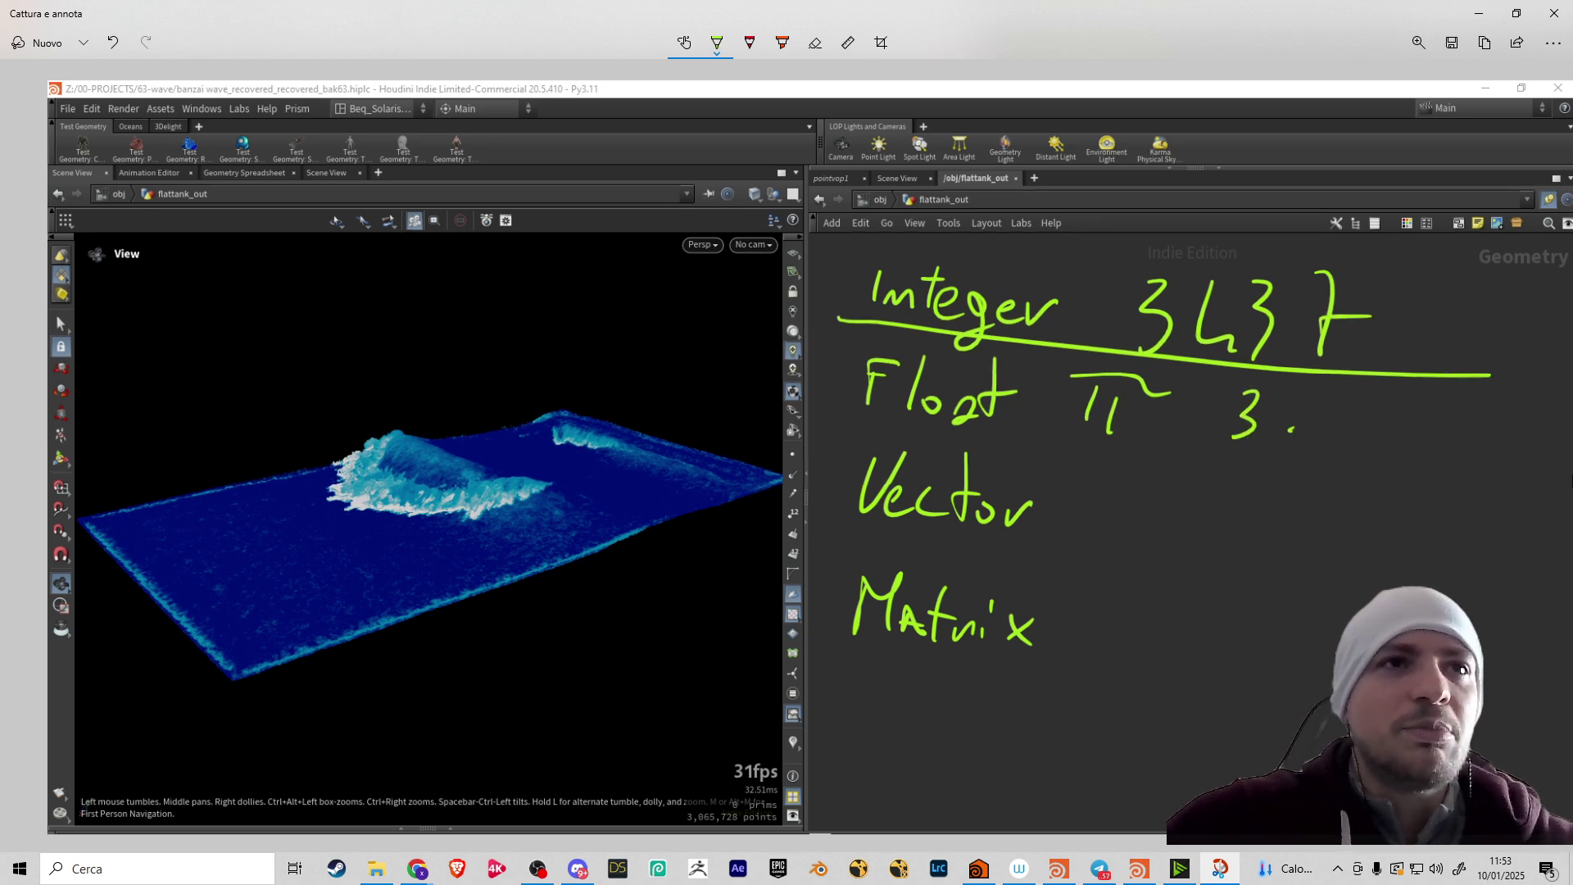
left_click_drag(1333, 404, 1336, 435)
mouse_move(1349, 400)
left_mouse_down()
mouse_move(1364, 447)
mouse_move(1460, 440)
left_mouse_up()
left_click(1392, 436)
left_click(1416, 439)
left_click(1438, 440)
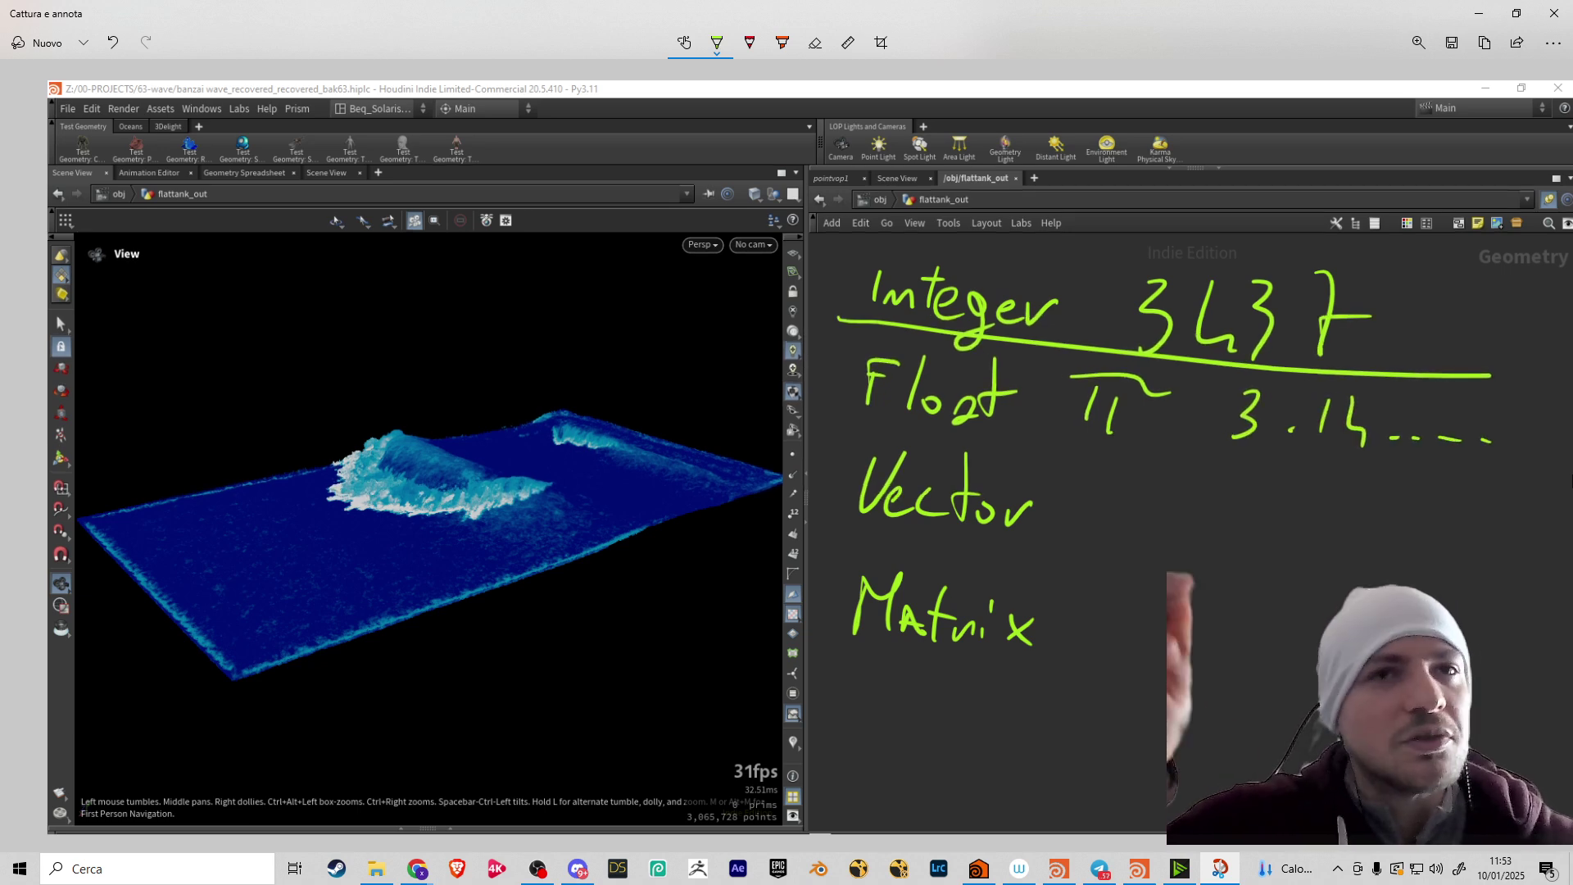
Undo the pi symbol and the 3.14 example in the Float row
key("ctrl+z")
key("ctrl+z")
key("ctrl+z")
key("ctrl+z")
key("ctrl+z")
key("ctrl+z")
key("ctrl+z")
key("ctrl+z")
key("ctrl+z")
key("ctrl+z")
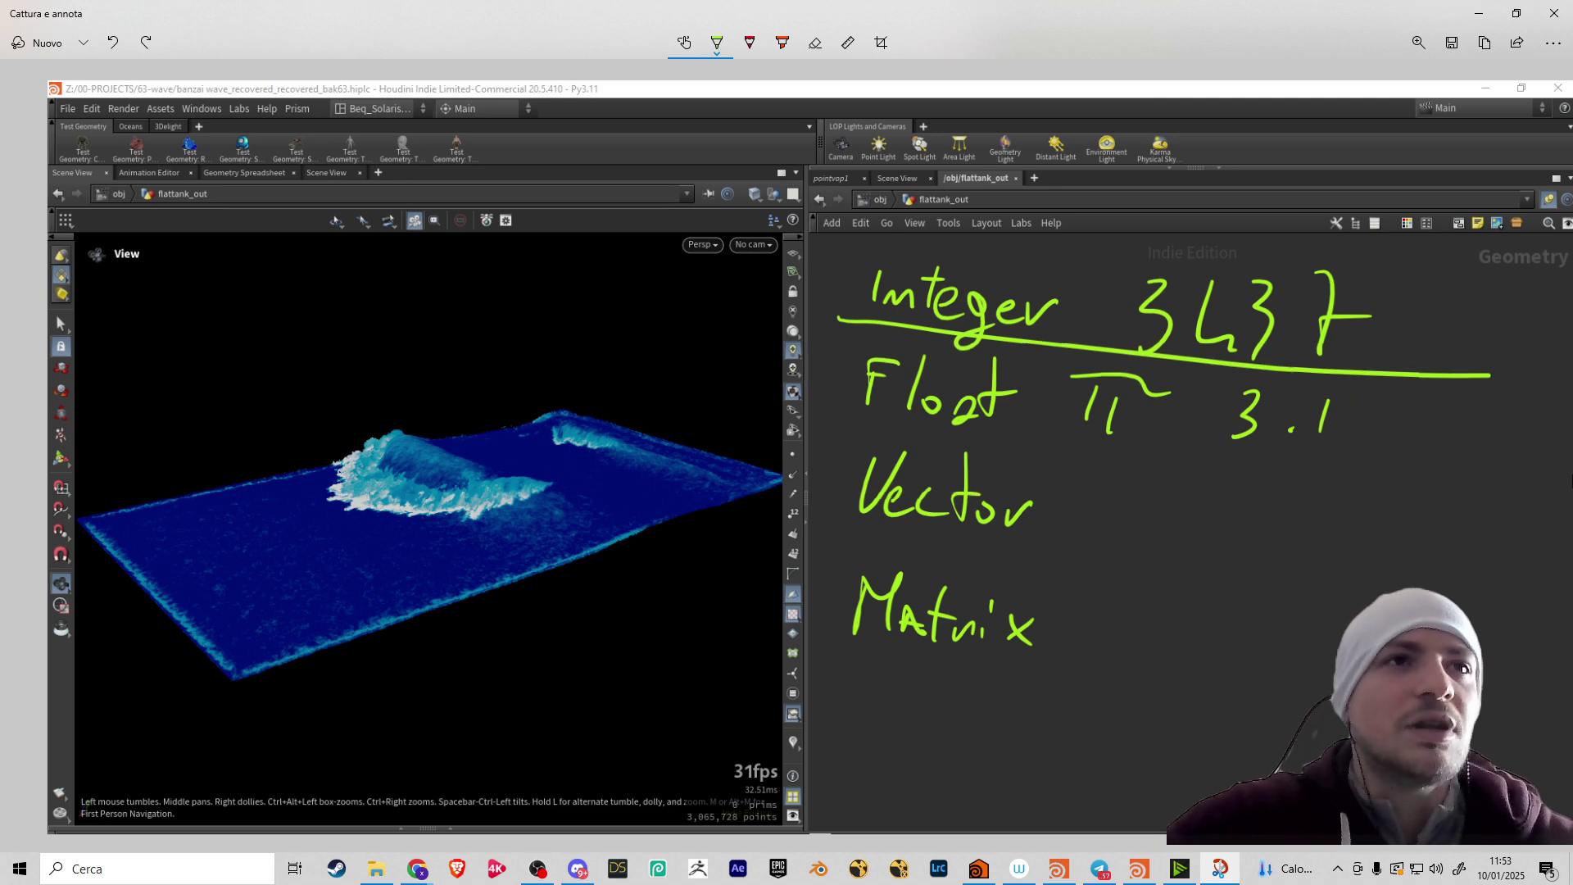
key("ctrl+z")
key("ctrl+z")
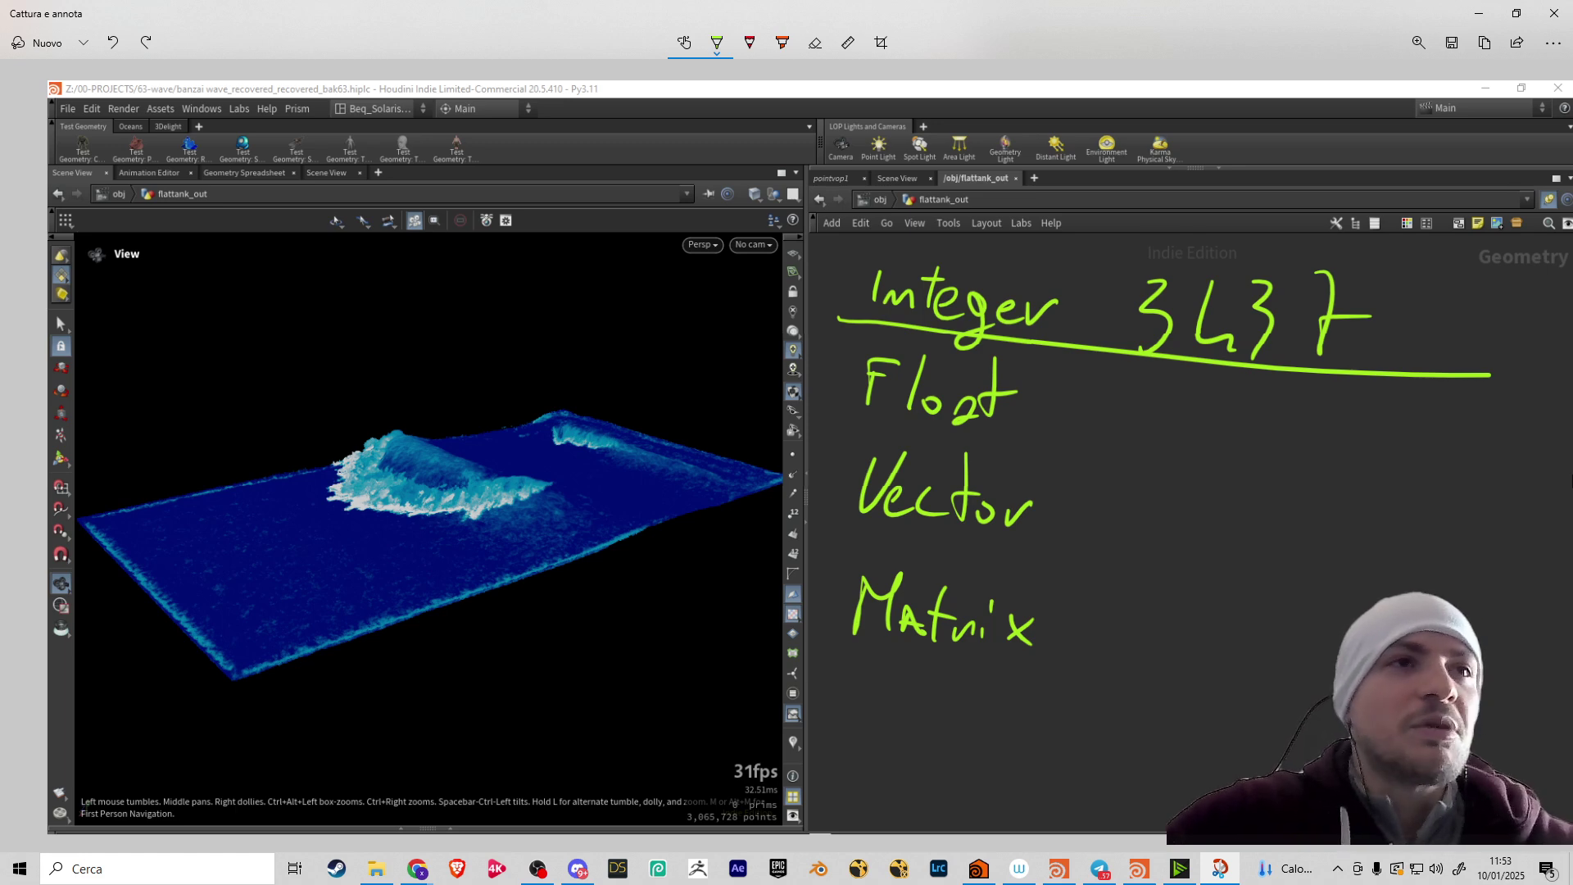
Handwrite VALUE and a decimal point followed by text starting with SO next to Float
left_click(1116, 395)
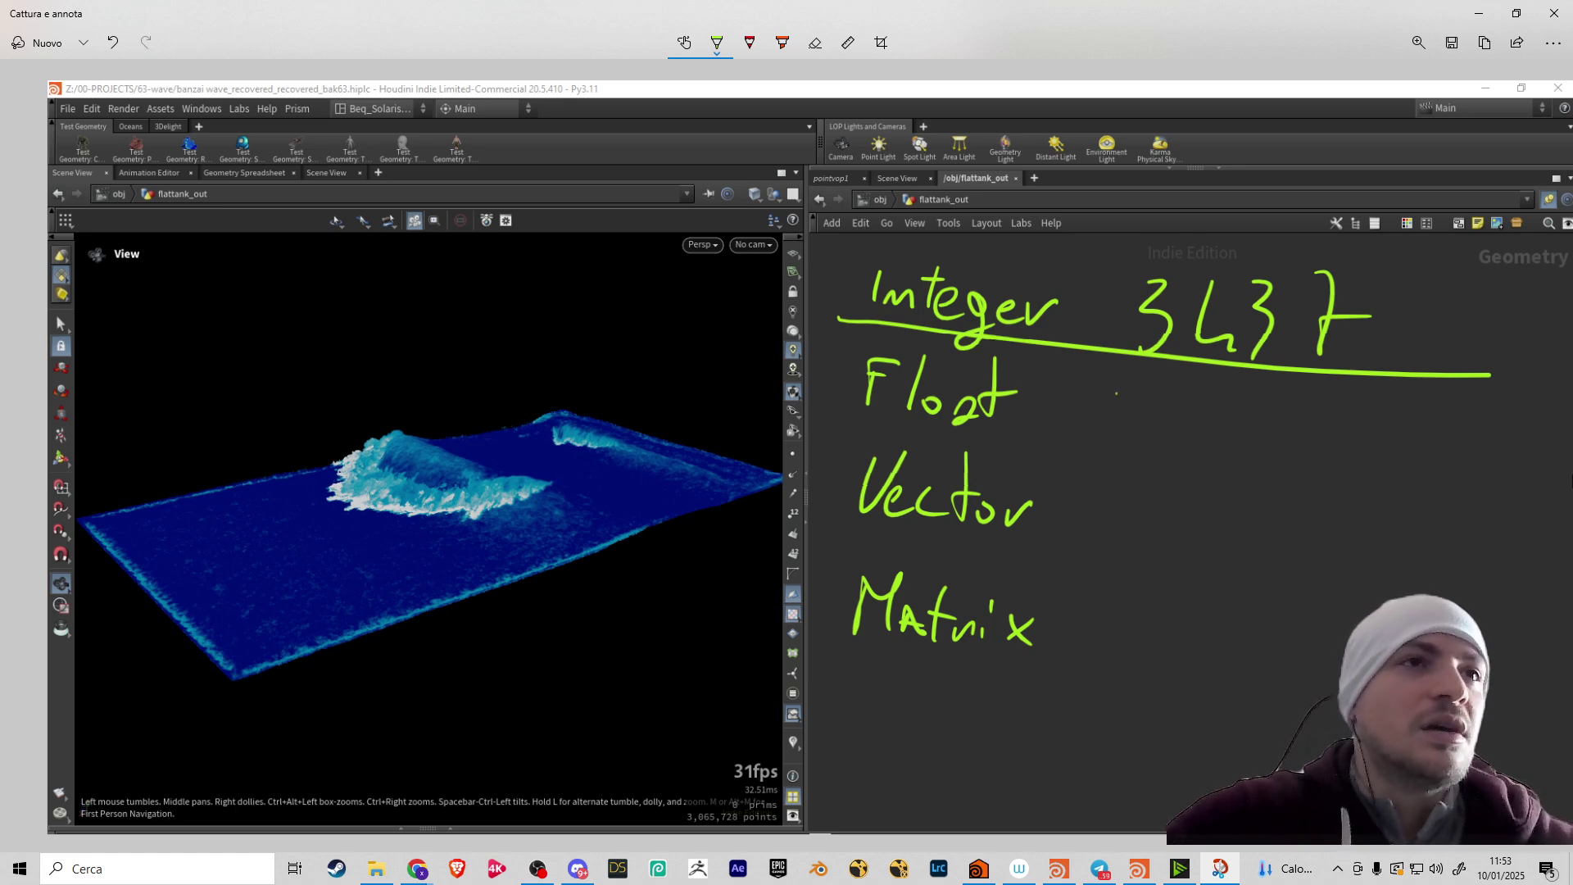
mouse_move(1114, 383)
left_mouse_down()
mouse_move(1147, 387)
mouse_move(1166, 418)
mouse_move(1239, 426)
left_mouse_up()
left_click_drag(1250, 415, 1266, 432)
left_click(1290, 432)
mouse_move(1373, 412)
left_mouse_down()
mouse_move(1343, 447)
mouse_move(1431, 433)
mouse_move(1496, 447)
left_mouse_up()
mouse_move(1479, 421)
left_mouse_down()
mouse_move(1514, 418)
mouse_move(1557, 450)
left_mouse_up()
Undo the handwritten VALUE text in the Float row
key("ctrl+z")
key("ctrl+z")
key("ctrl+z")
key("ctrl+z")
key("ctrl+z")
key("ctrl+z")
key("ctrl+z")
key("ctrl+z")
key("ctrl+z")
key("ctrl+z")
key("ctrl+z")
key("ctrl+z")
key("ctrl+z")
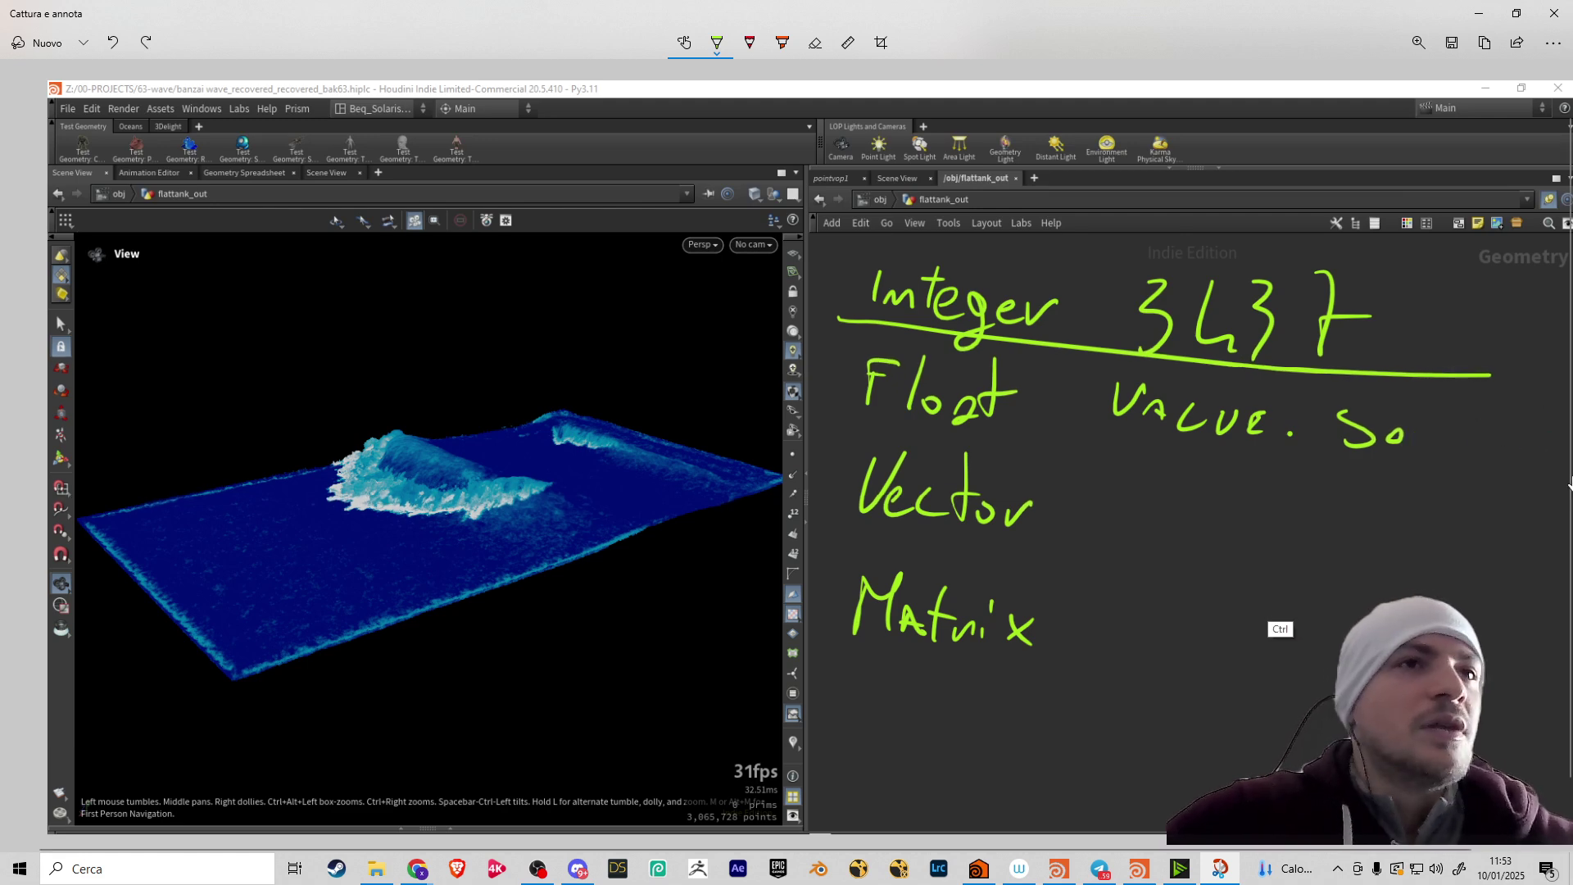
key("ctrl+z")
key("ctrl+z")
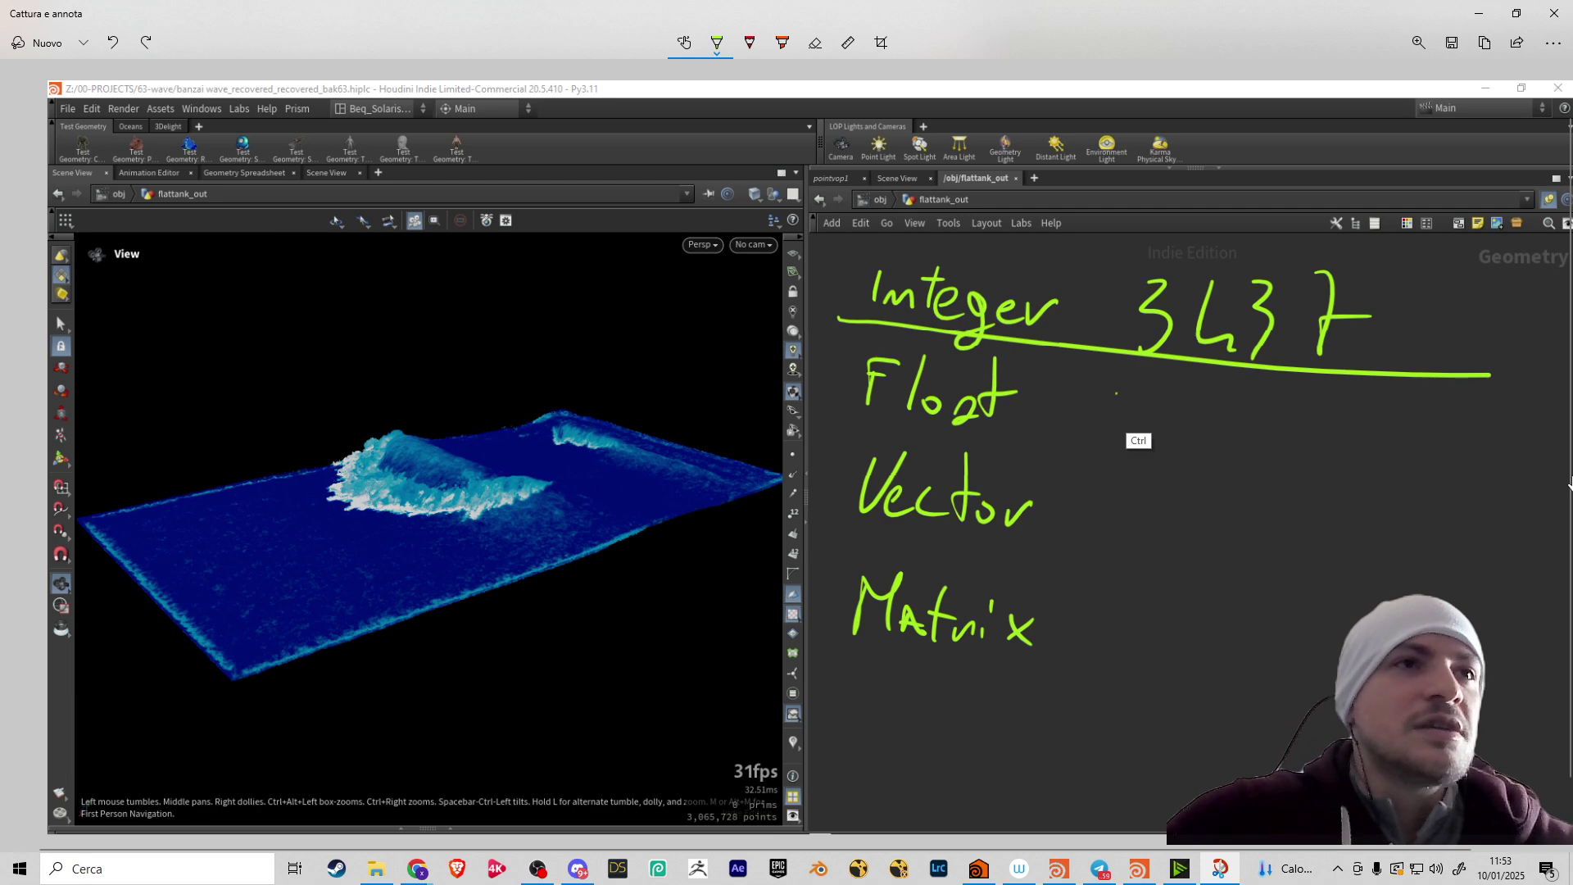
Handwrite the decimal number 3437,2537 next to Float, correcting its last digit to 7
mouse_move(1112, 386)
left_mouse_down()
mouse_move(1139, 411)
mouse_move(1106, 428)
mouse_move(1176, 412)
left_mouse_up()
key("ctrl+z")
mouse_move(1173, 399)
left_mouse_down()
mouse_move(1176, 435)
mouse_move(1251, 438)
mouse_move(1268, 414)
mouse_move(1268, 464)
left_mouse_up()
mouse_move(1322, 406)
left_mouse_down()
mouse_move(1335, 401)
mouse_move(1340, 441)
mouse_move(1363, 444)
mouse_move(1390, 402)
mouse_move(1422, 417)
mouse_move(1408, 445)
mouse_move(1478, 402)
mouse_move(1438, 449)
left_mouse_up()
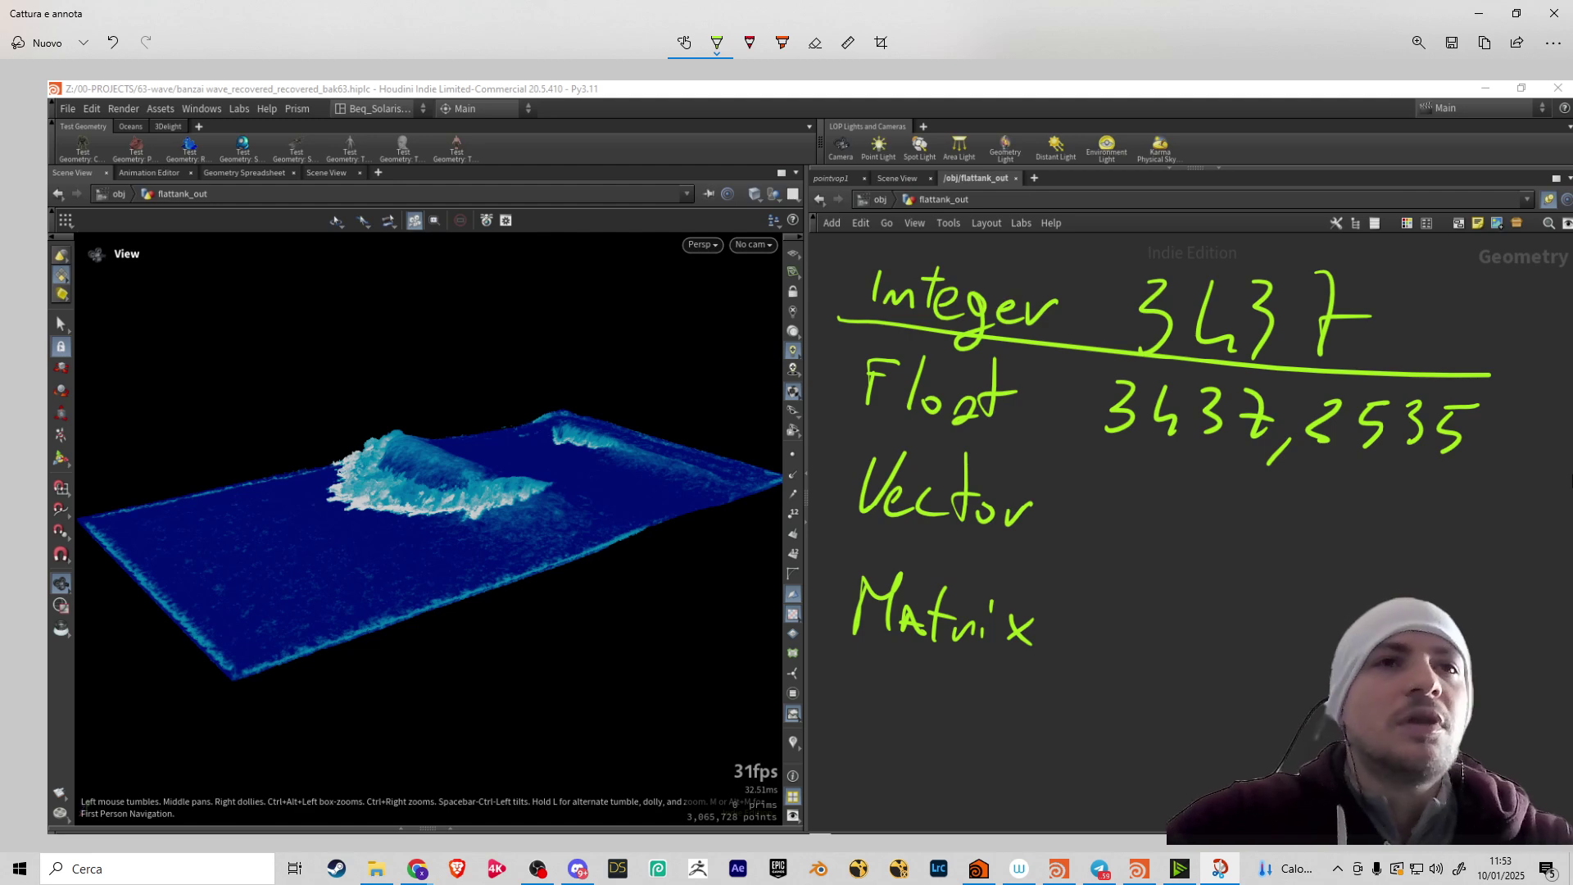
key("ctrl+z")
key("ctrl+z")
left_click_drag(1456, 407, 1455, 448)
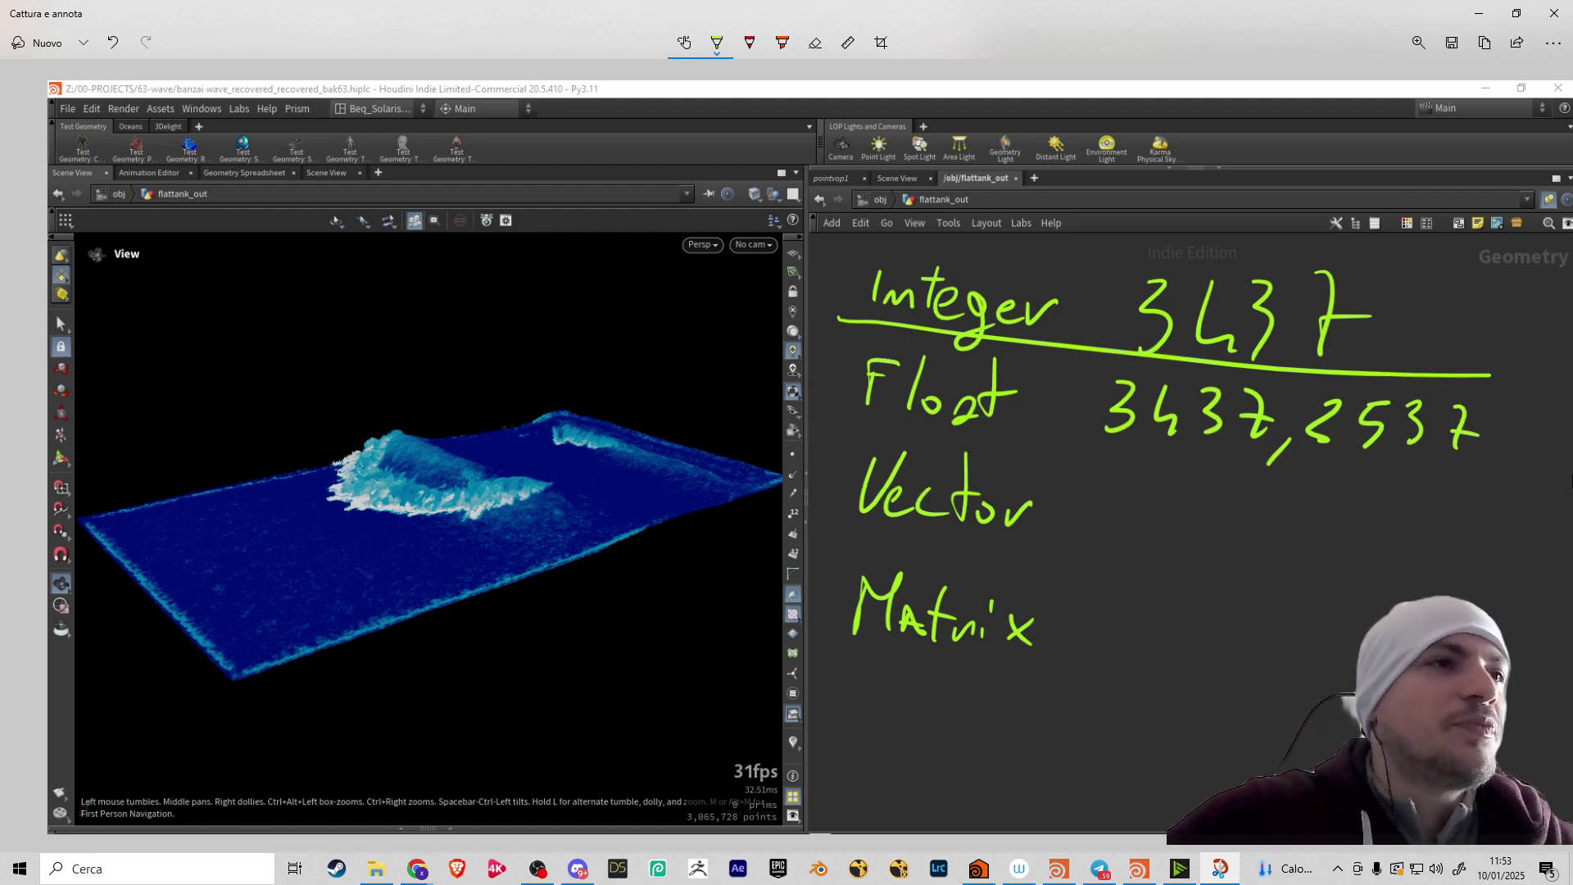
Draw a dividing line below the Float row and a horizontal arrow labelled 2,5 next to Vector
left_click_drag(809, 442, 1572, 498)
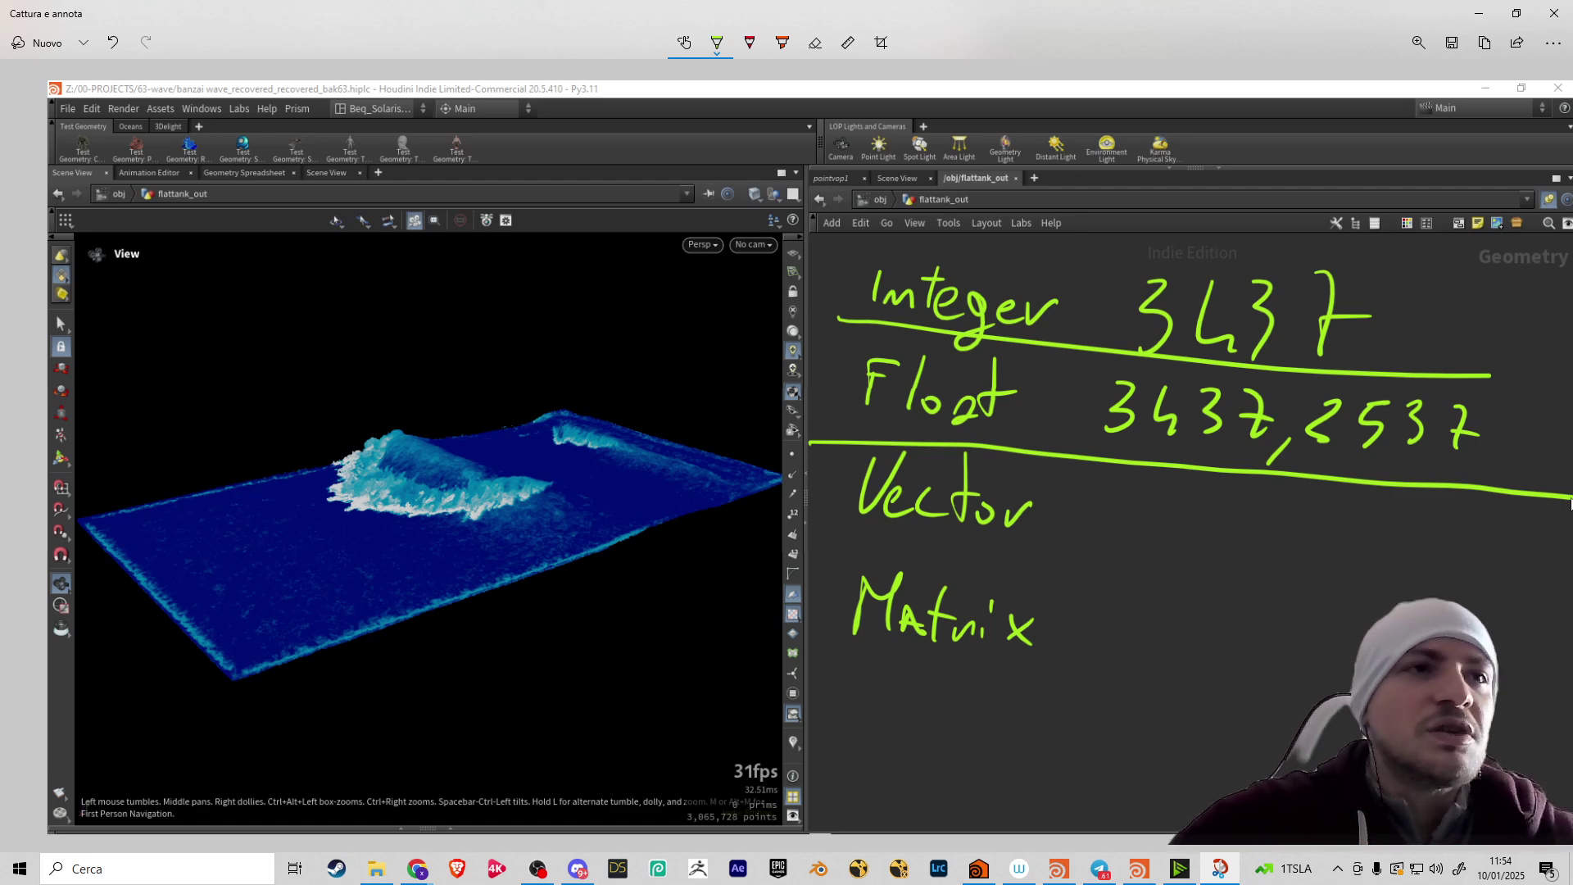
mouse_move(1120, 526)
left_mouse_down()
mouse_move(1310, 521)
mouse_move(1316, 538)
left_mouse_up()
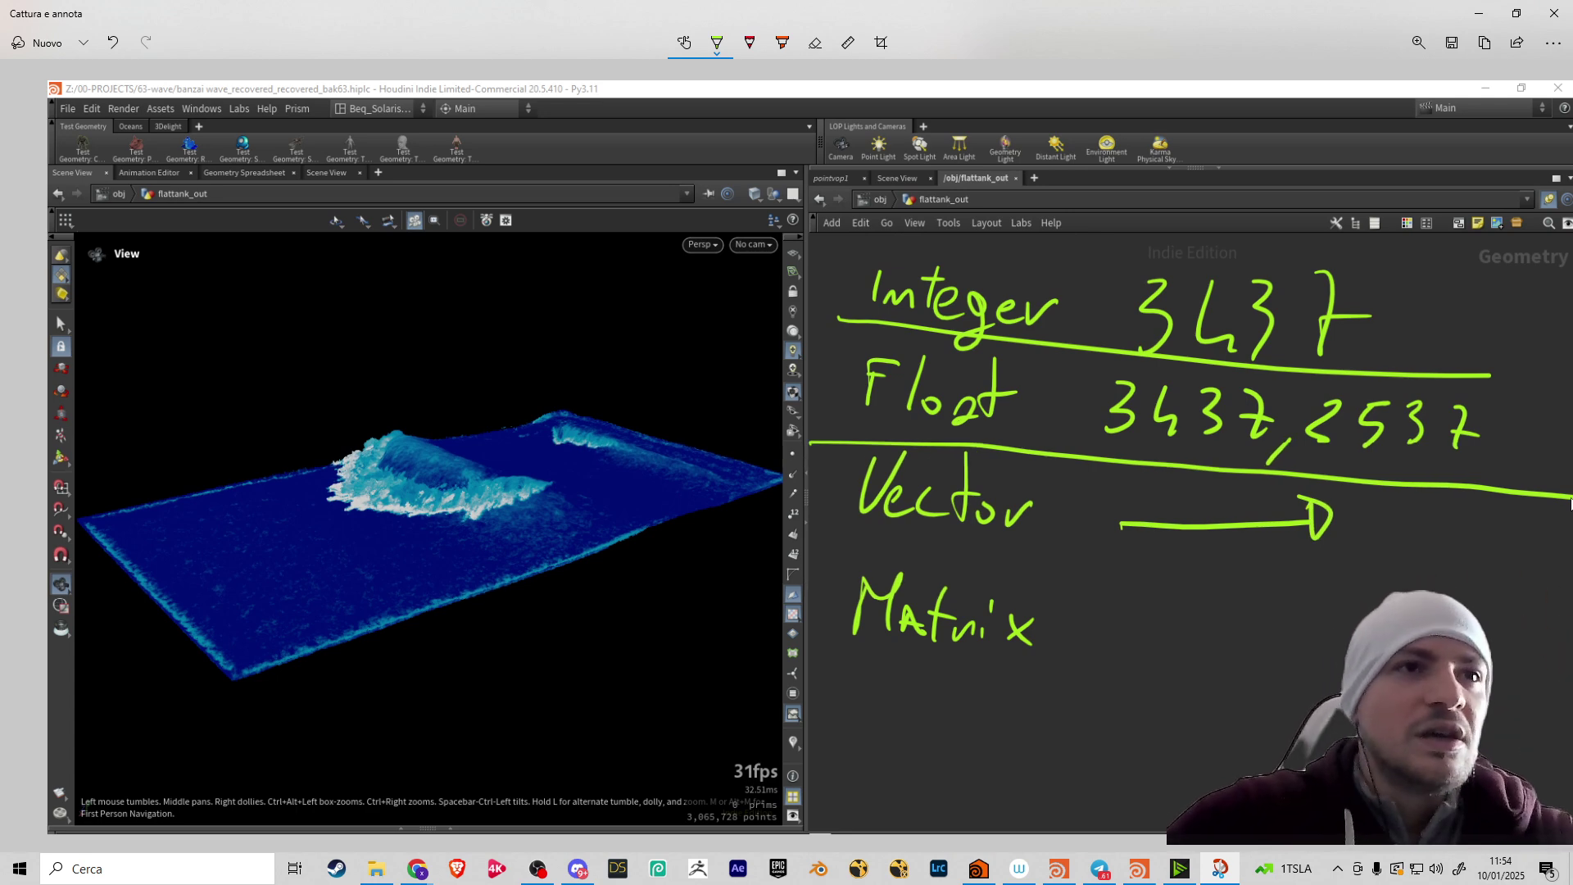
mouse_move(1178, 547)
left_mouse_down()
mouse_move(1201, 582)
mouse_move(1220, 576)
left_mouse_up()
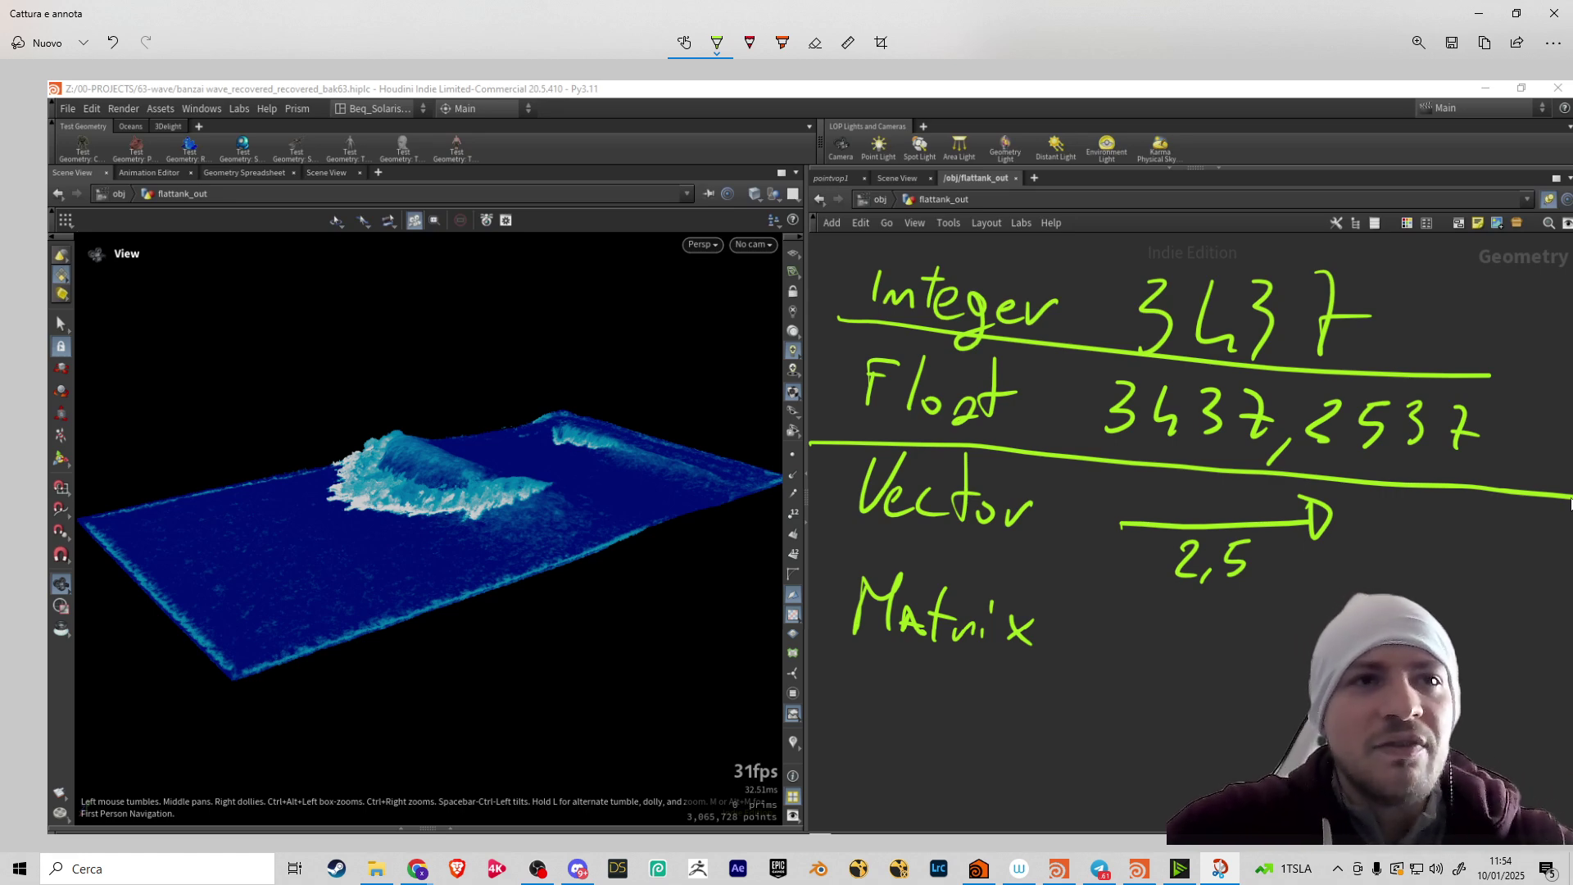
Draw a second, shorter arrow beyond the 2,5 arrow in the Vector row and label it 1.7
left_click_drag(1361, 544, 1458, 563)
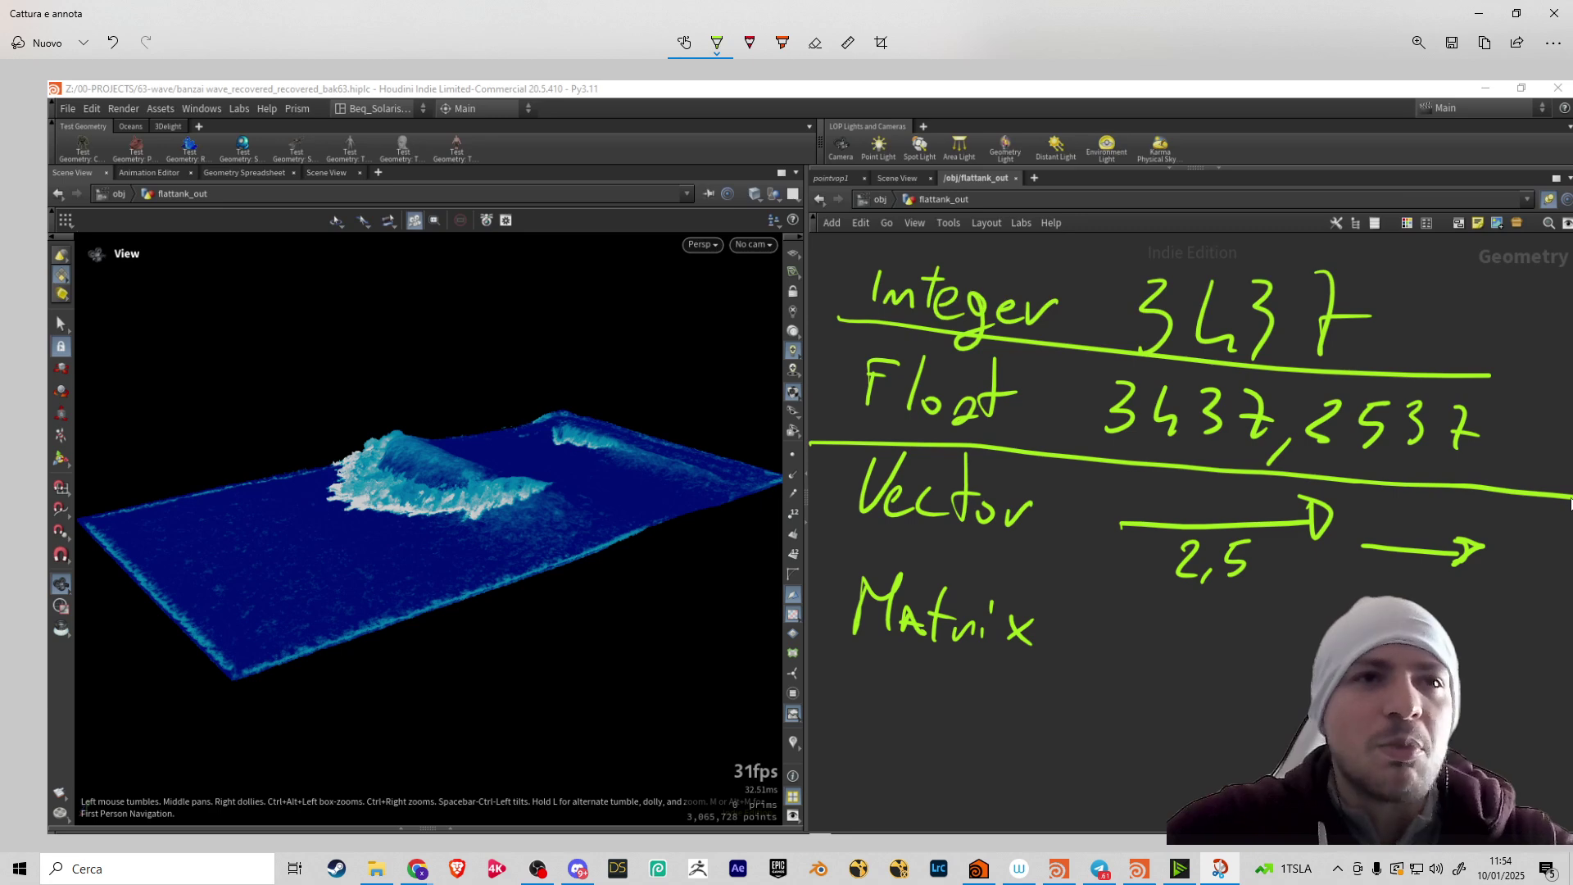
left_click_drag(1369, 574, 1426, 598)
left_click(1405, 589)
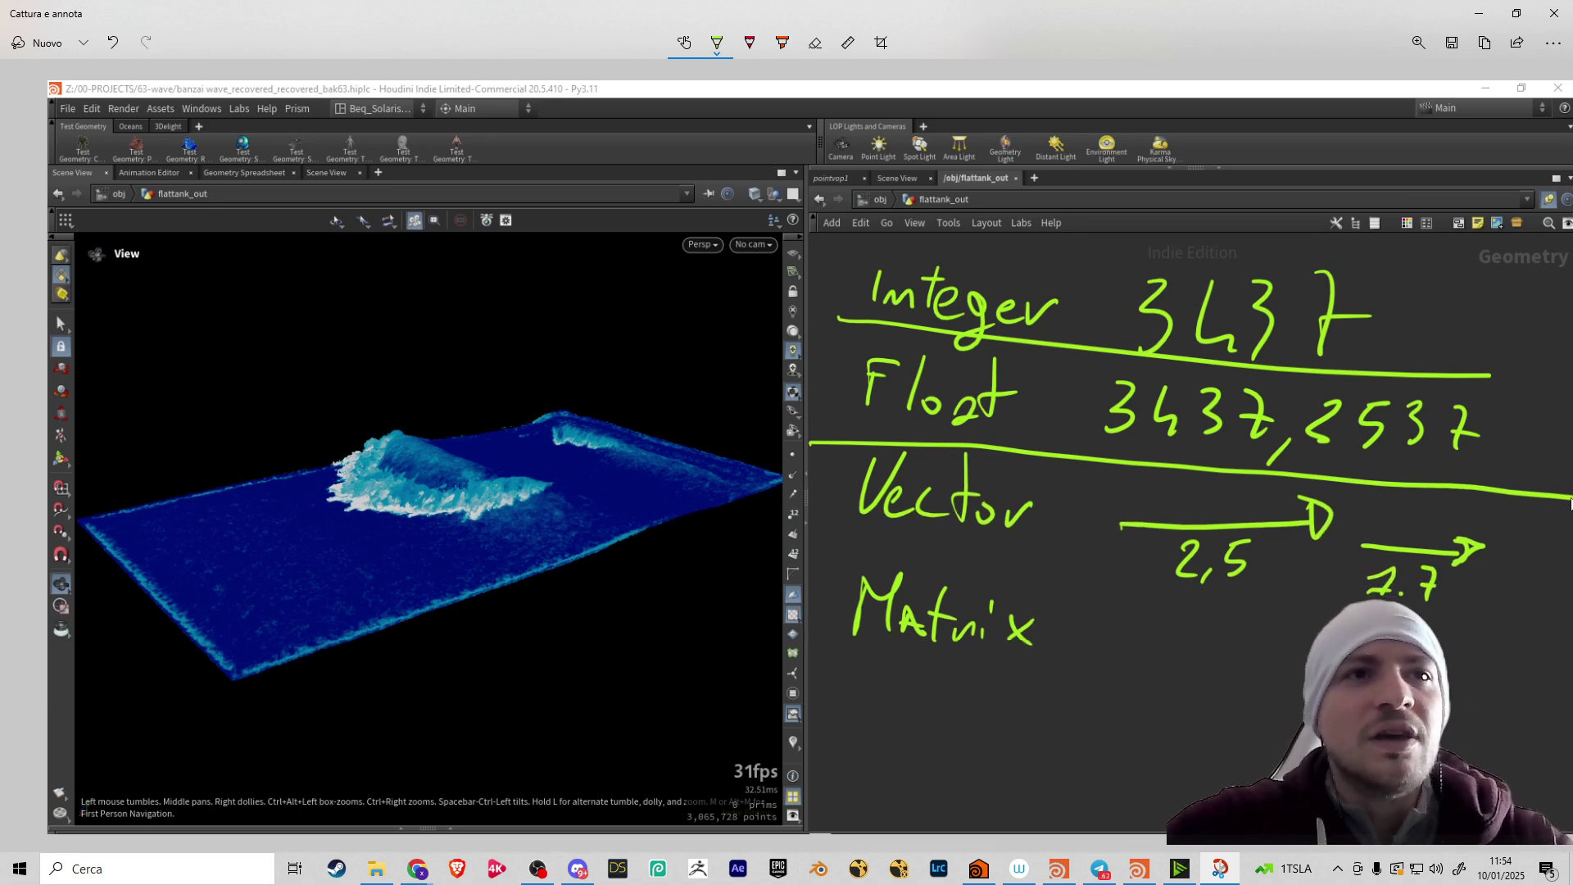
Draw a dividing line across the full width below the Vector row, removing the wavy stroke above the 1.7 arrow
left_click_drag(1364, 507, 1480, 520)
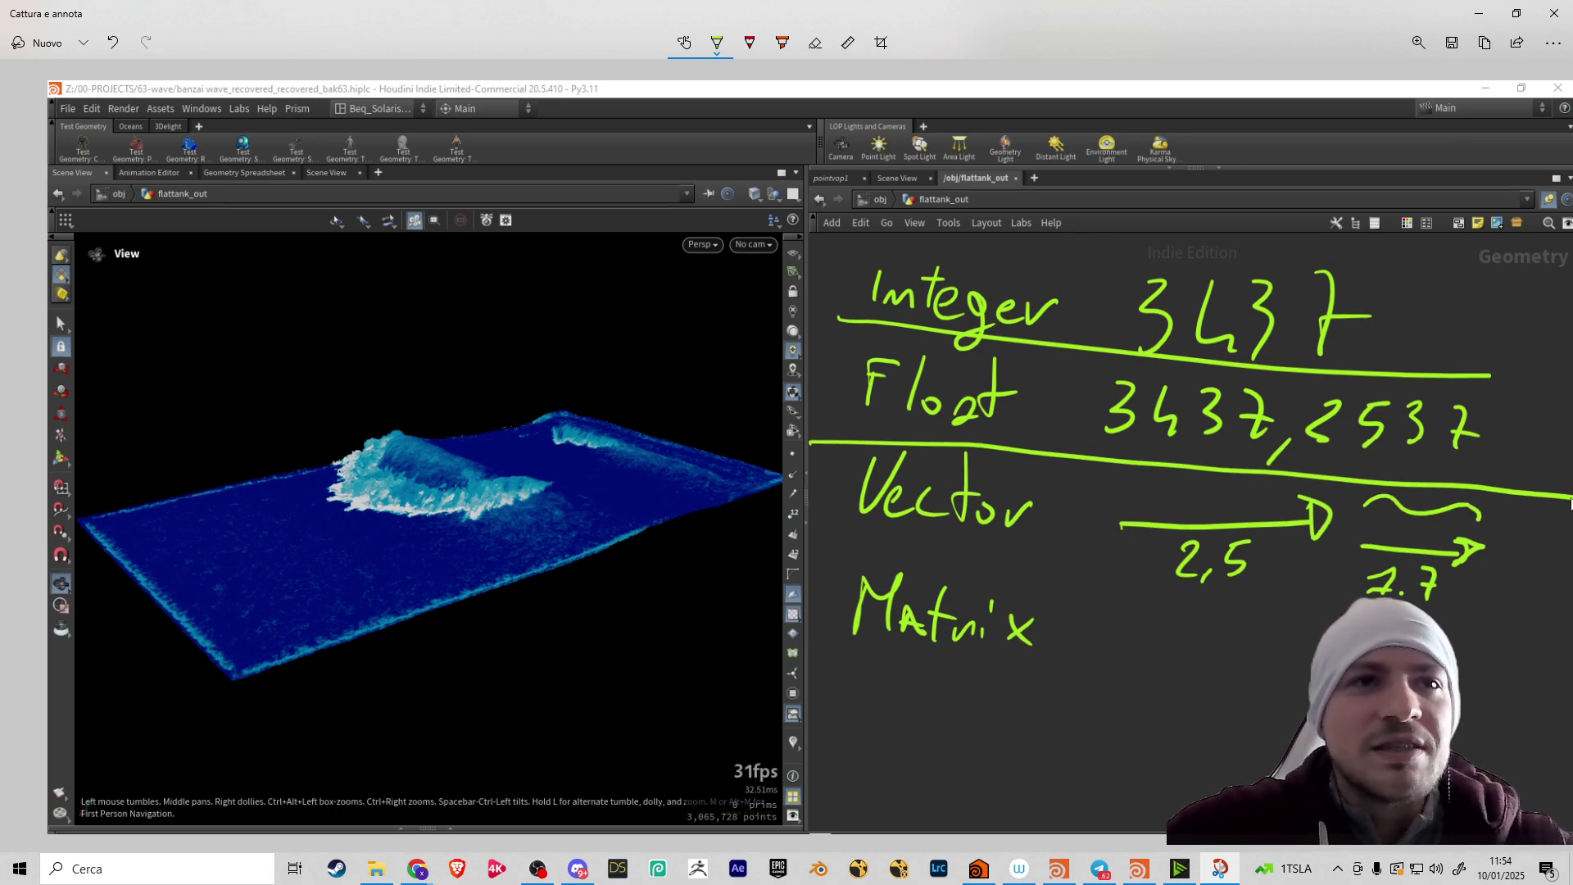
key("ctrl+z")
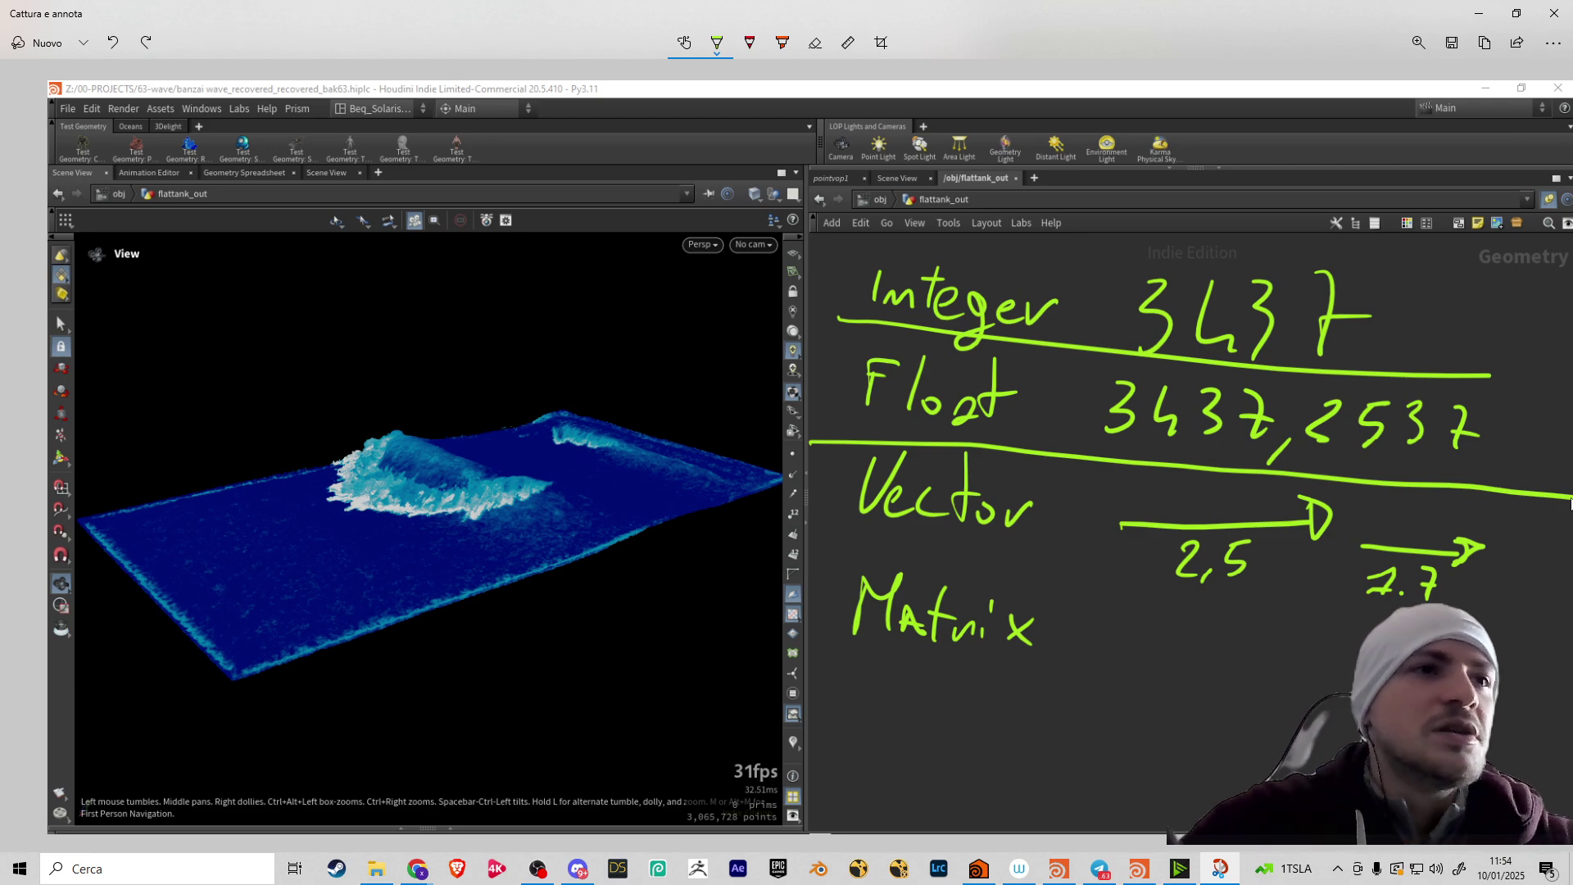
left_click_drag(811, 544, 1571, 655)
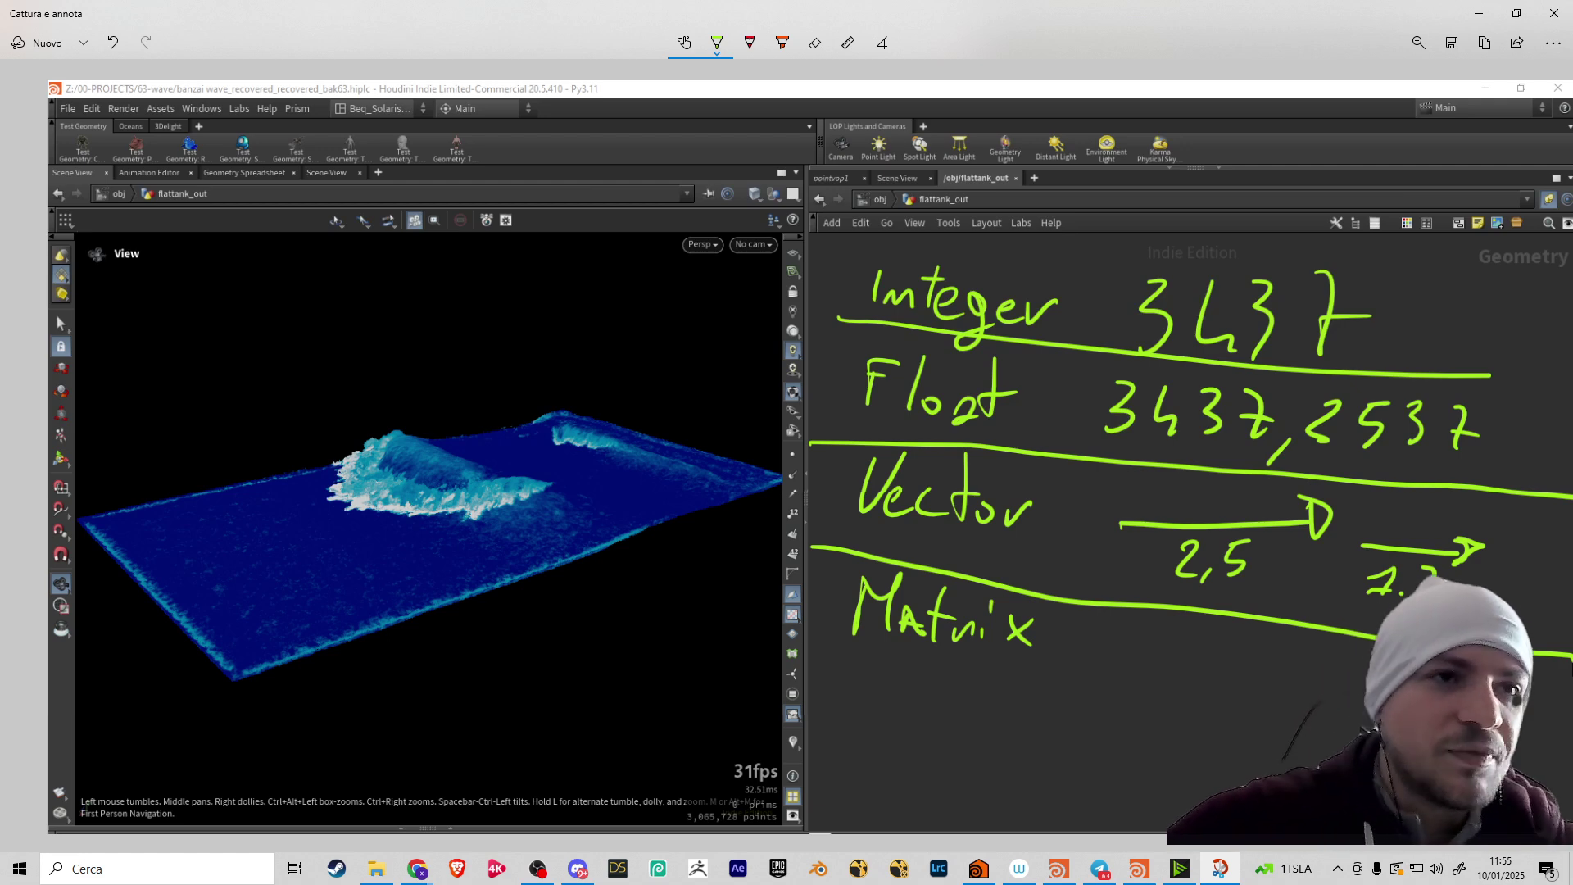
Draw a grid of two rows and three columns filled with 1s beside Matrix, and write 2X3 below the word
mouse_move(1151, 807)
left_mouse_down()
mouse_move(1163, 648)
mouse_move(1188, 630)
mouse_move(1376, 632)
left_mouse_up()
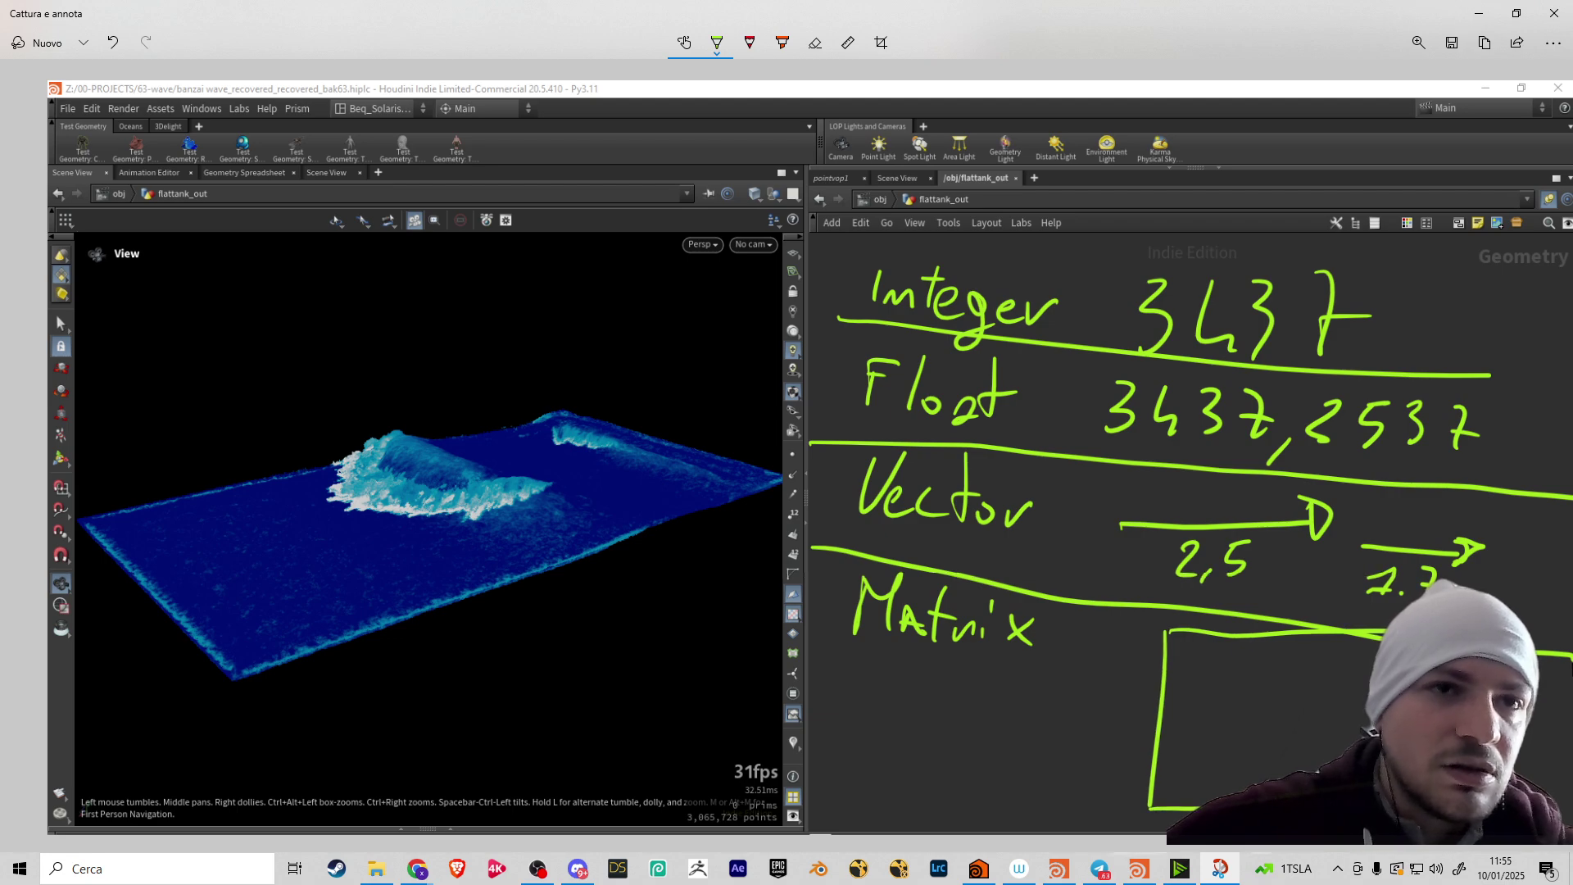
left_click_drag(1237, 637, 1238, 789)
left_click_drag(1350, 628, 1341, 758)
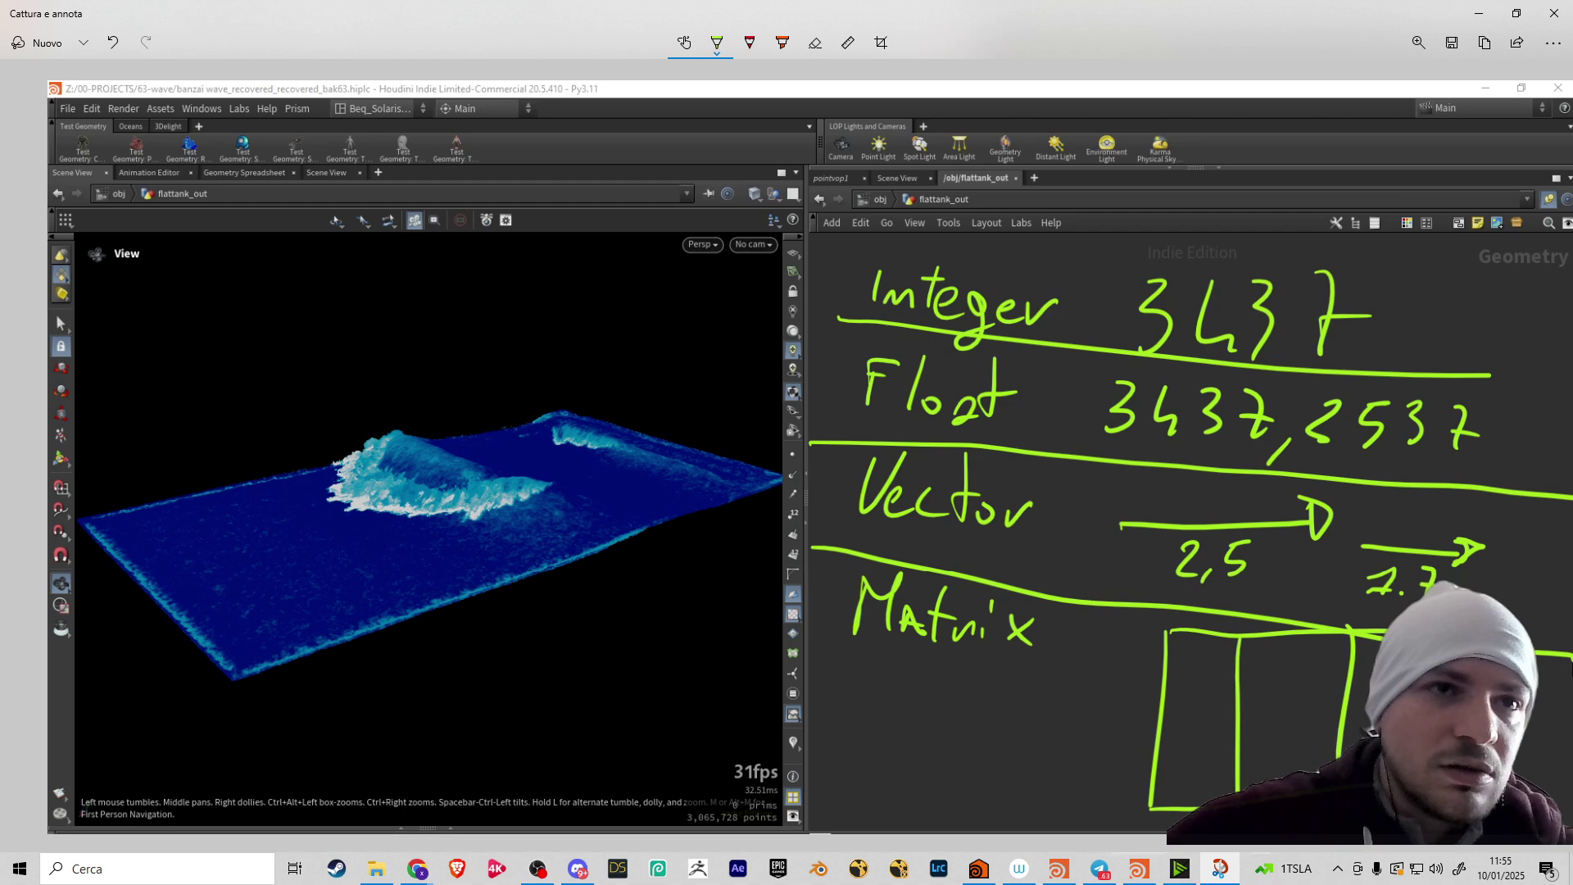
left_click_drag(1186, 655, 1199, 673)
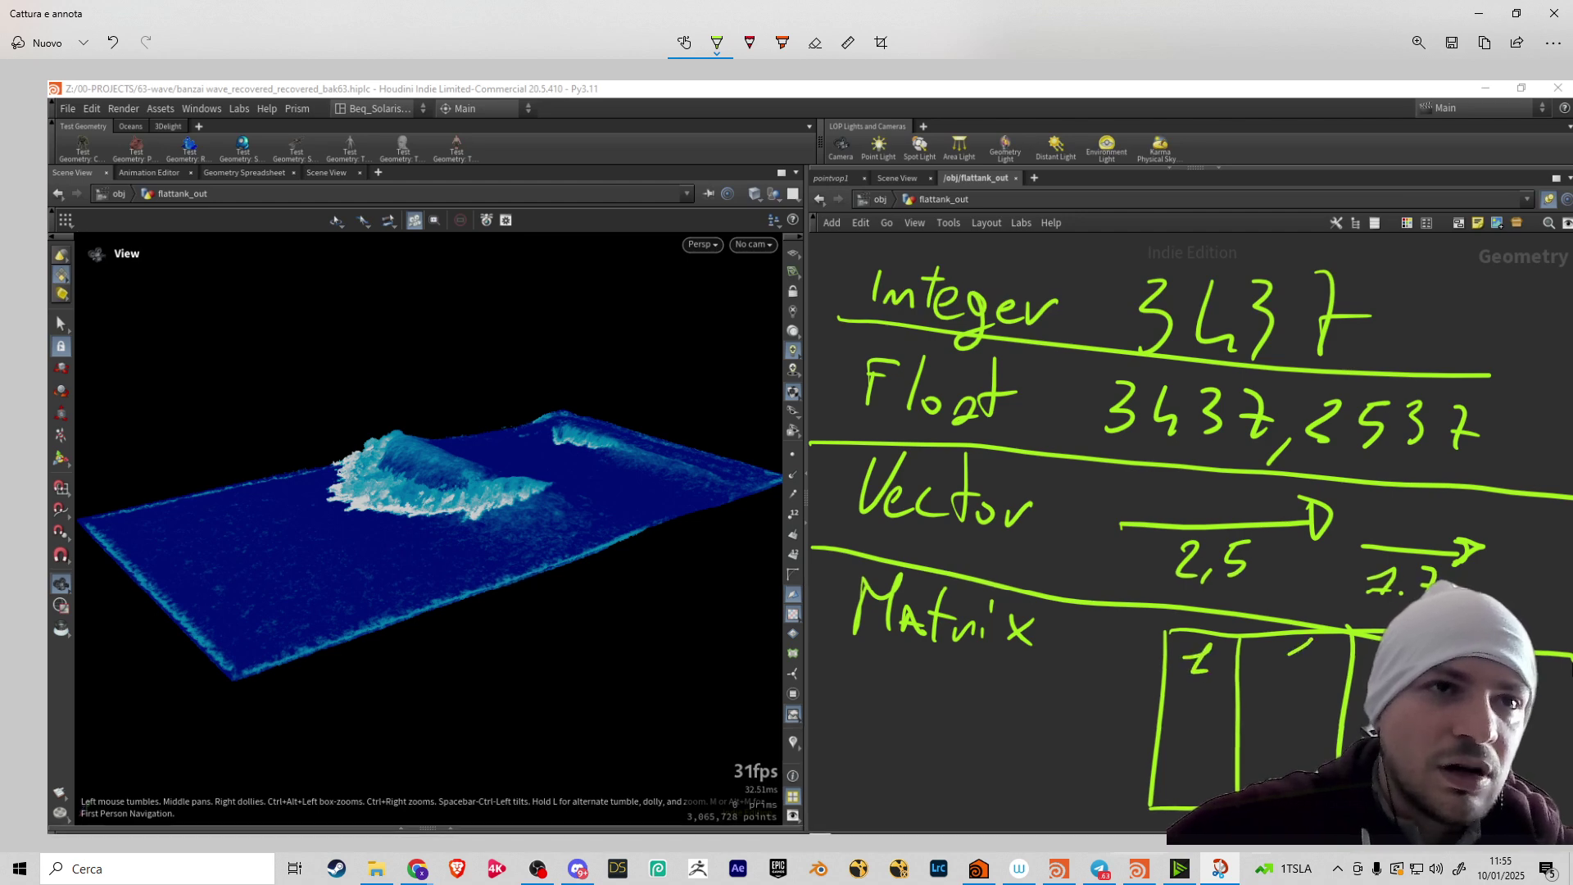
left_click_drag(1310, 640, 1297, 665)
left_click_drag(1171, 702, 1361, 698)
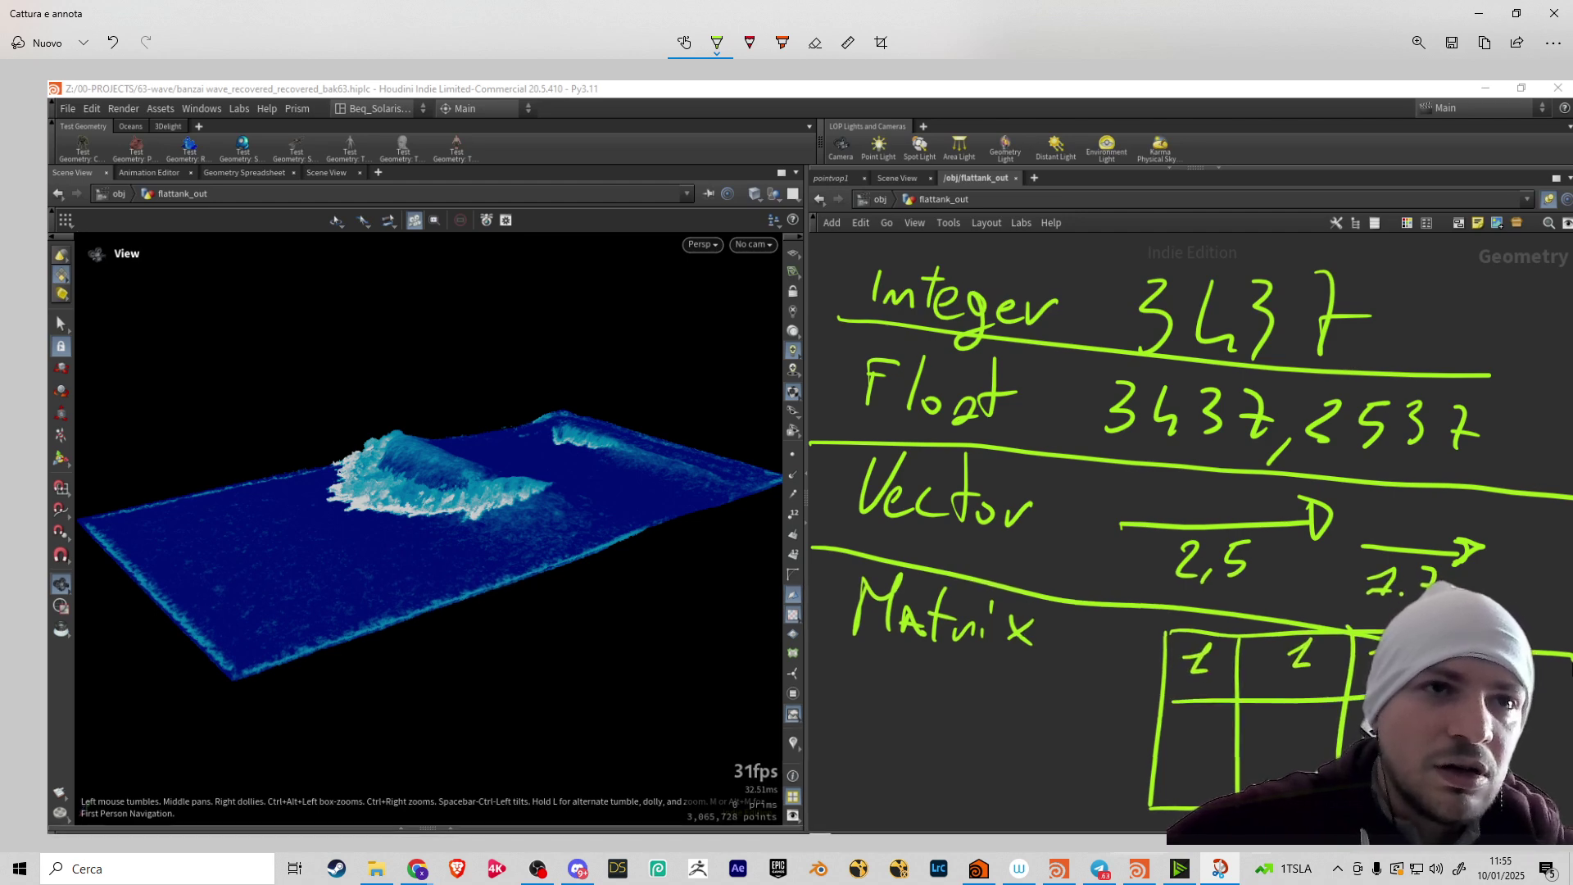
left_click_drag(1185, 731, 1197, 764)
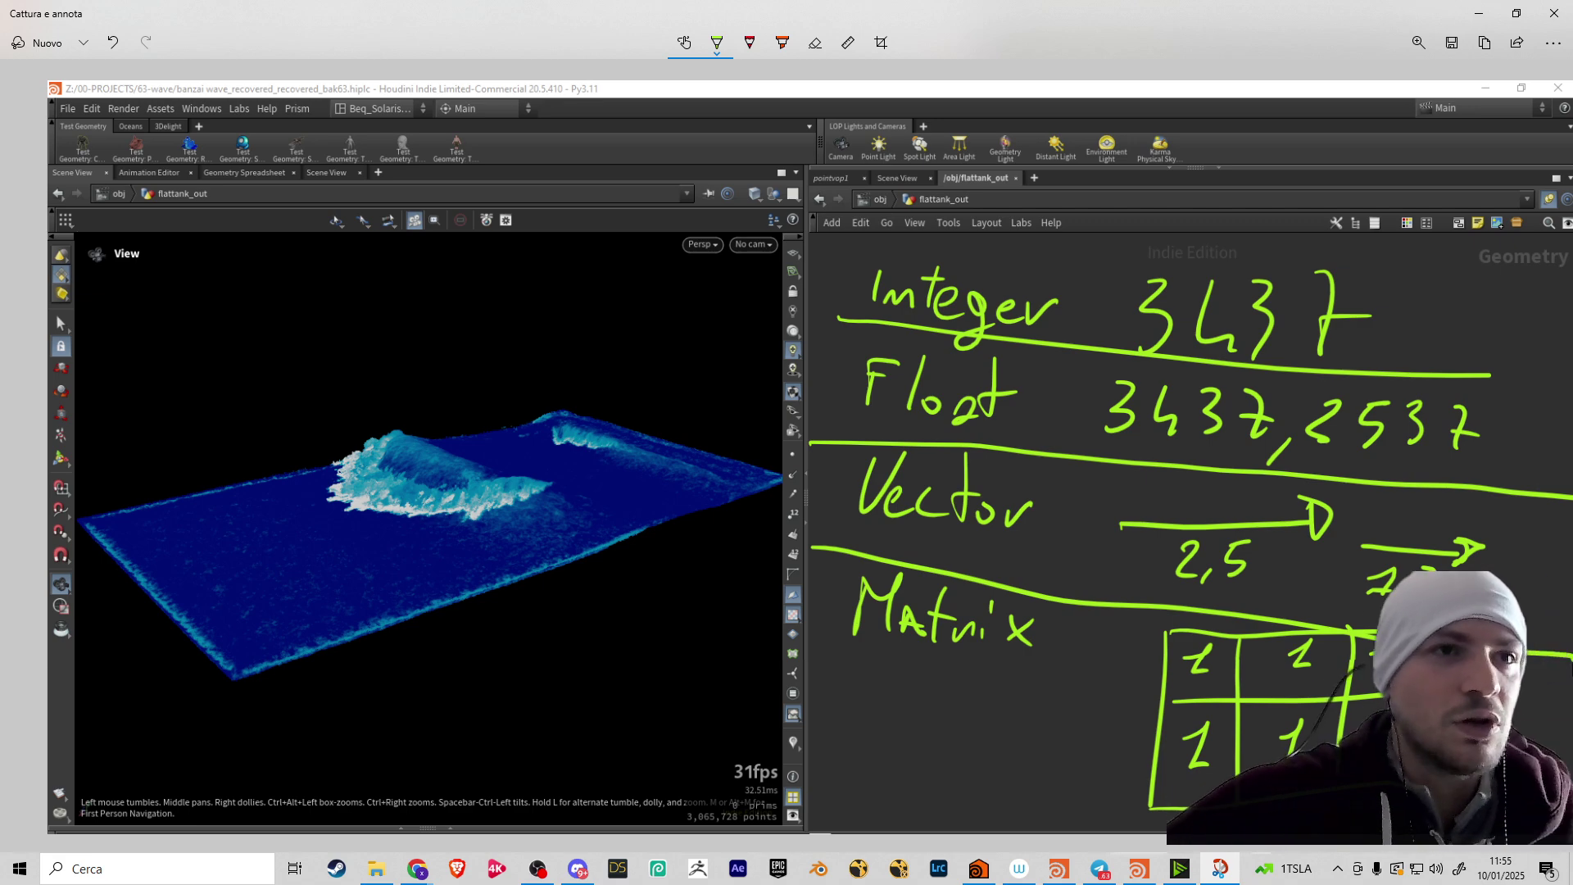
mouse_move(919, 703)
left_mouse_down()
mouse_move(965, 737)
mouse_move(1006, 737)
left_mouse_up()
mouse_move(1005, 700)
left_mouse_down()
mouse_move(965, 738)
mouse_move(1021, 743)
left_mouse_up()
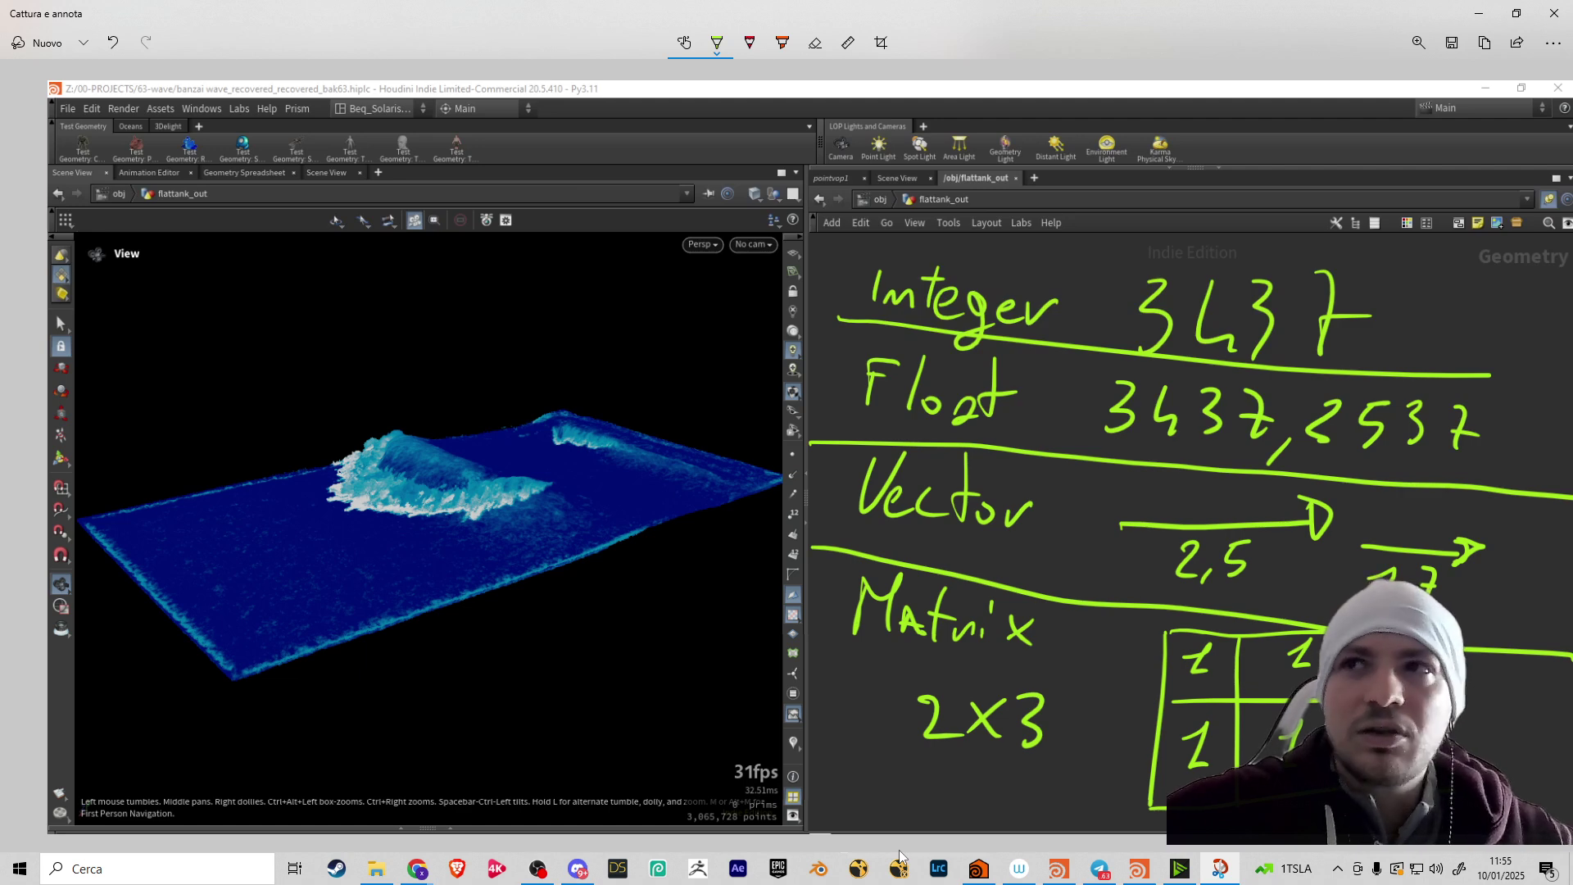
Add a third row of 1s above the grid and overwrite the handwritten size label as 3X3
mouse_move(1165, 606)
left_mouse_down()
mouse_move(1299, 593)
mouse_move(1246, 655)
left_mouse_up()
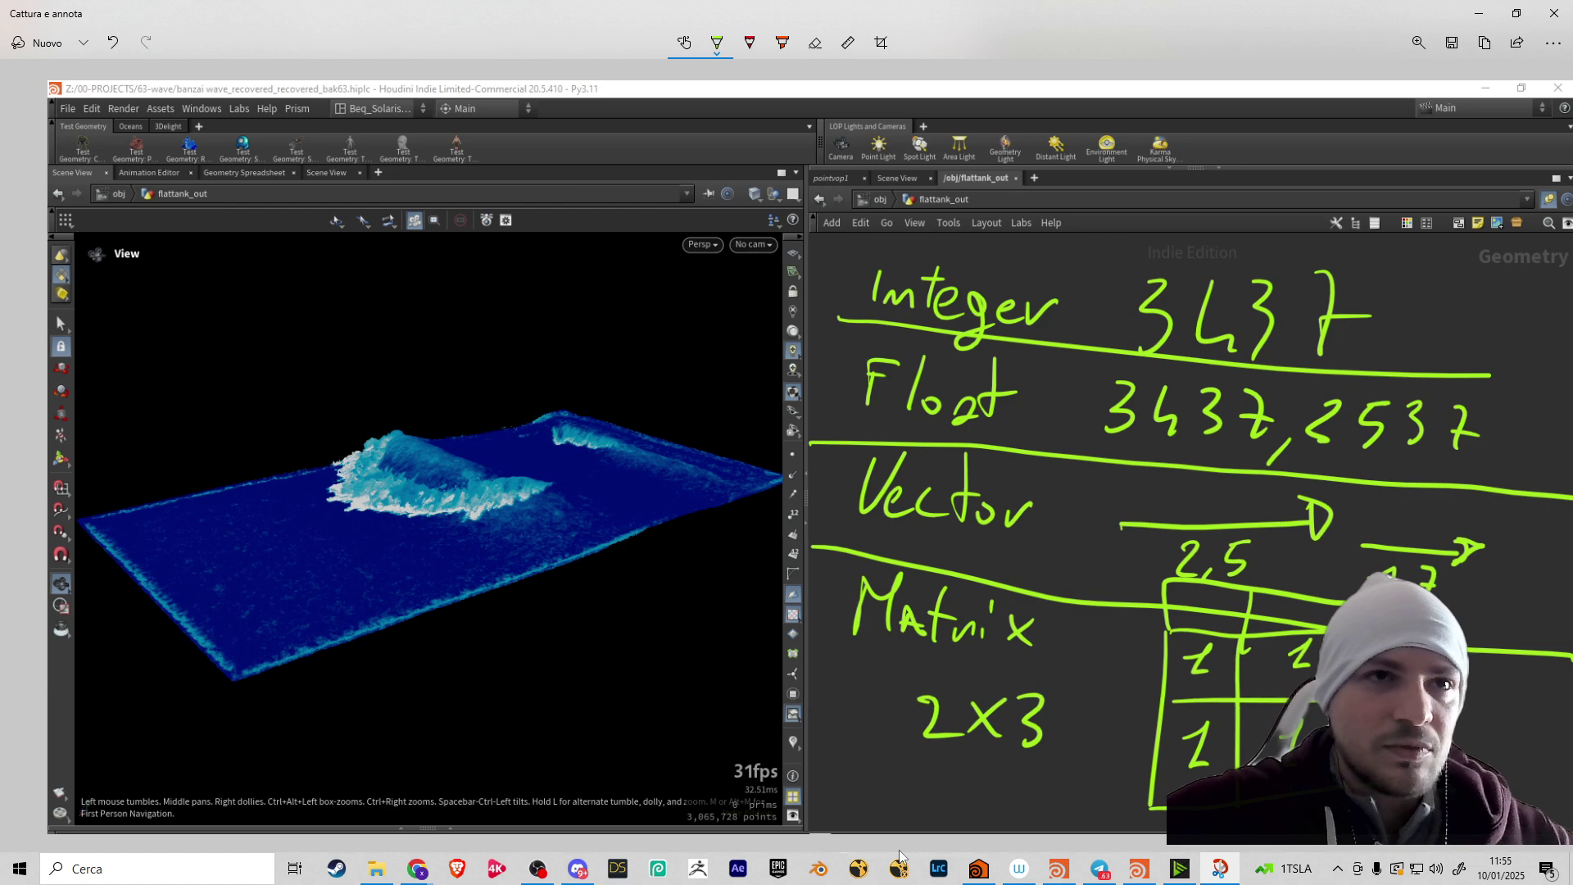
left_click_drag(1210, 603, 1304, 626)
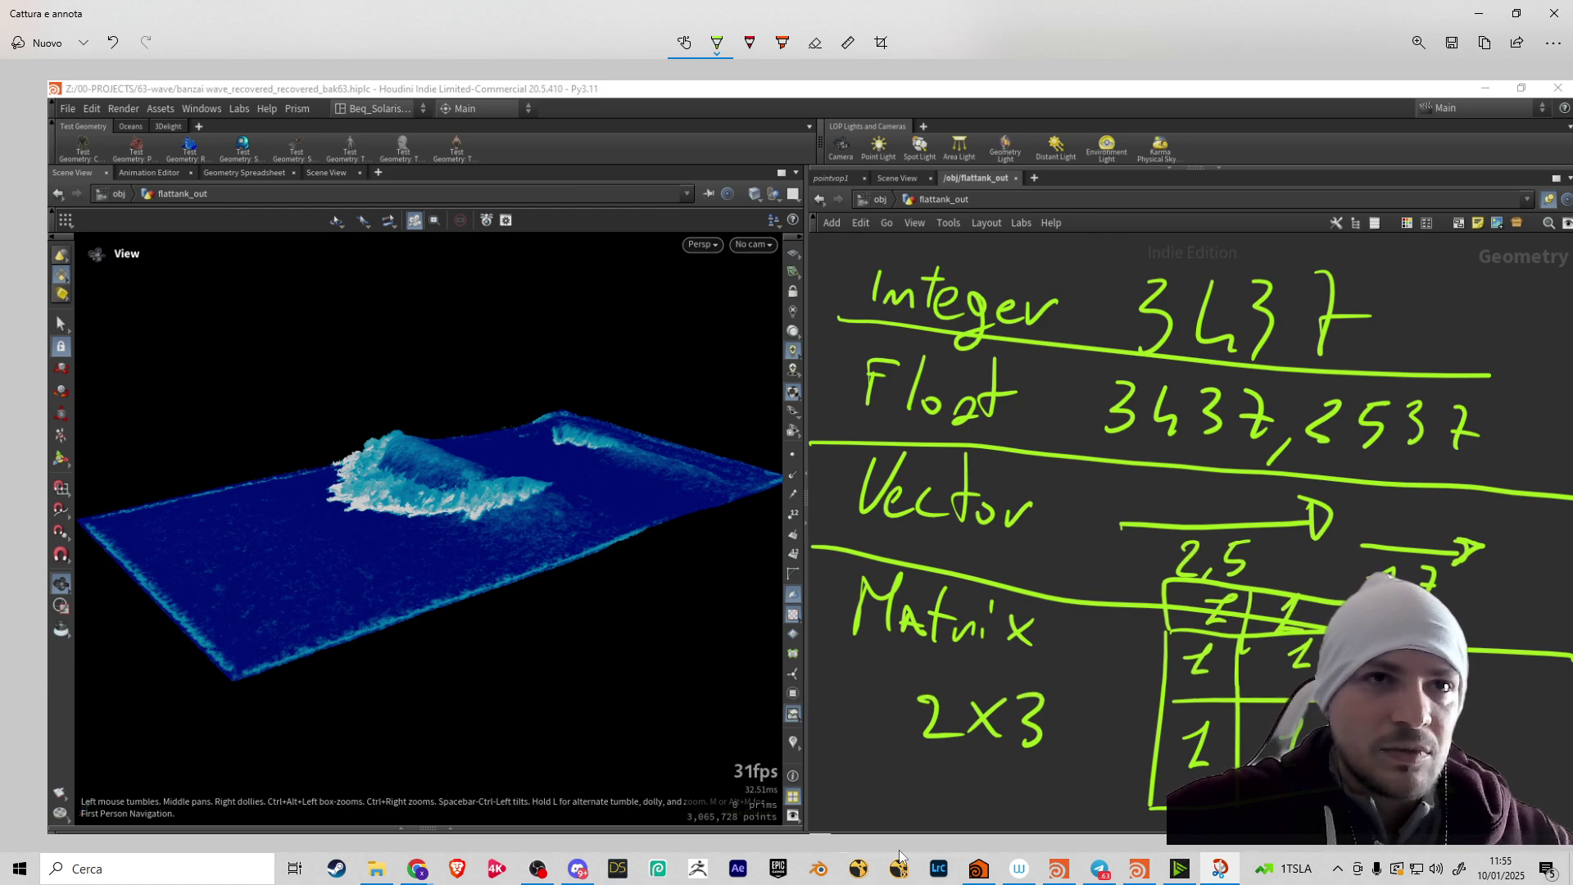
left_click_drag(922, 688, 901, 758)
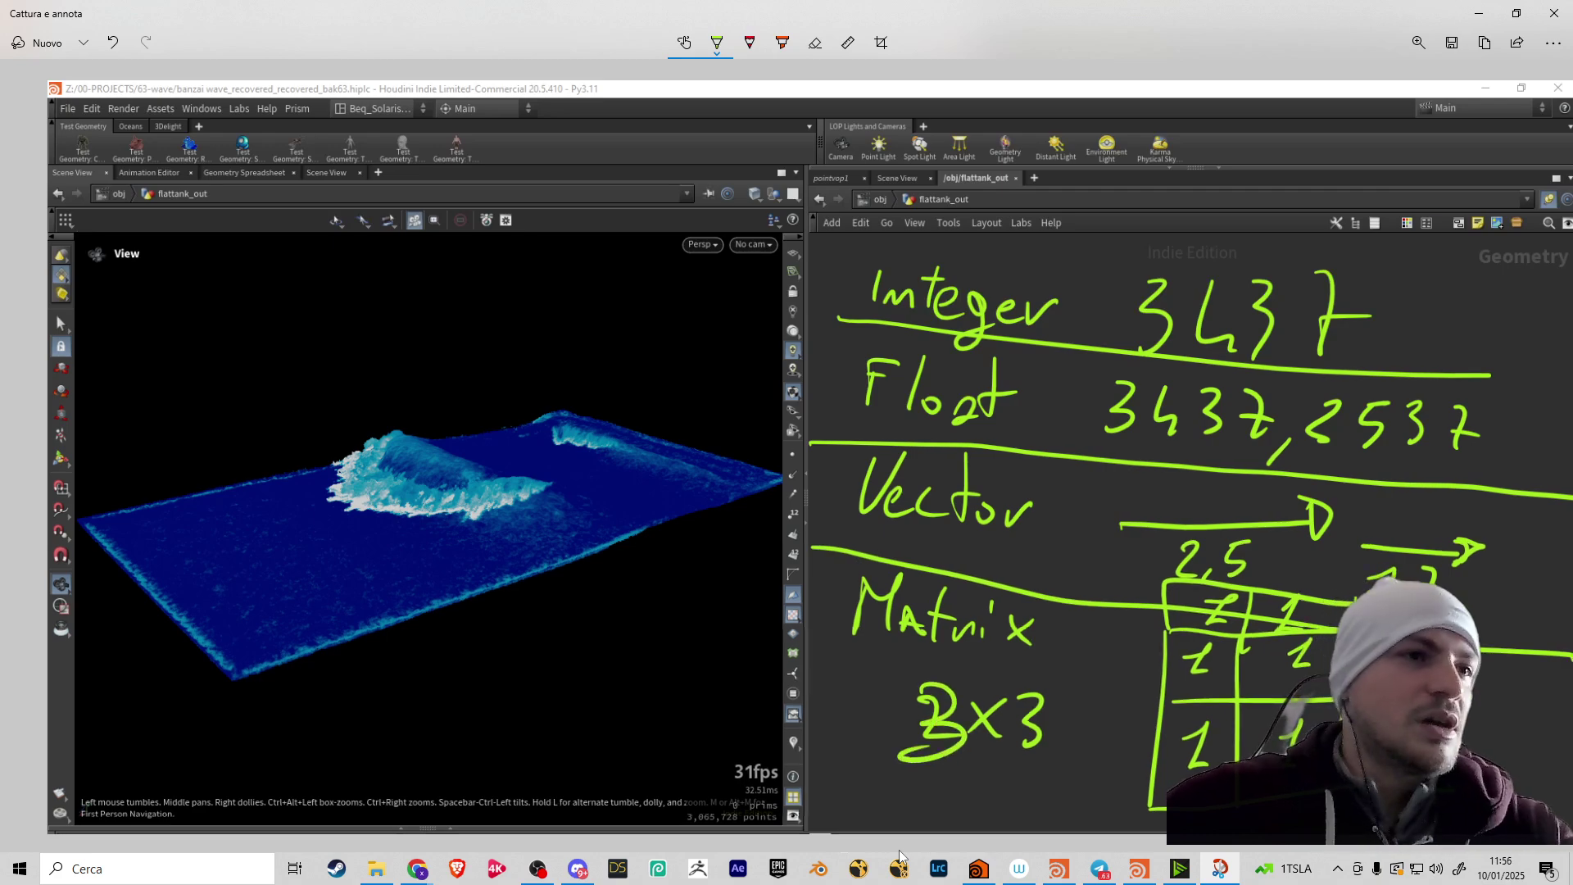
Switch to Houdini and close the MPlay window covering the scene
left_click(1478, 13)
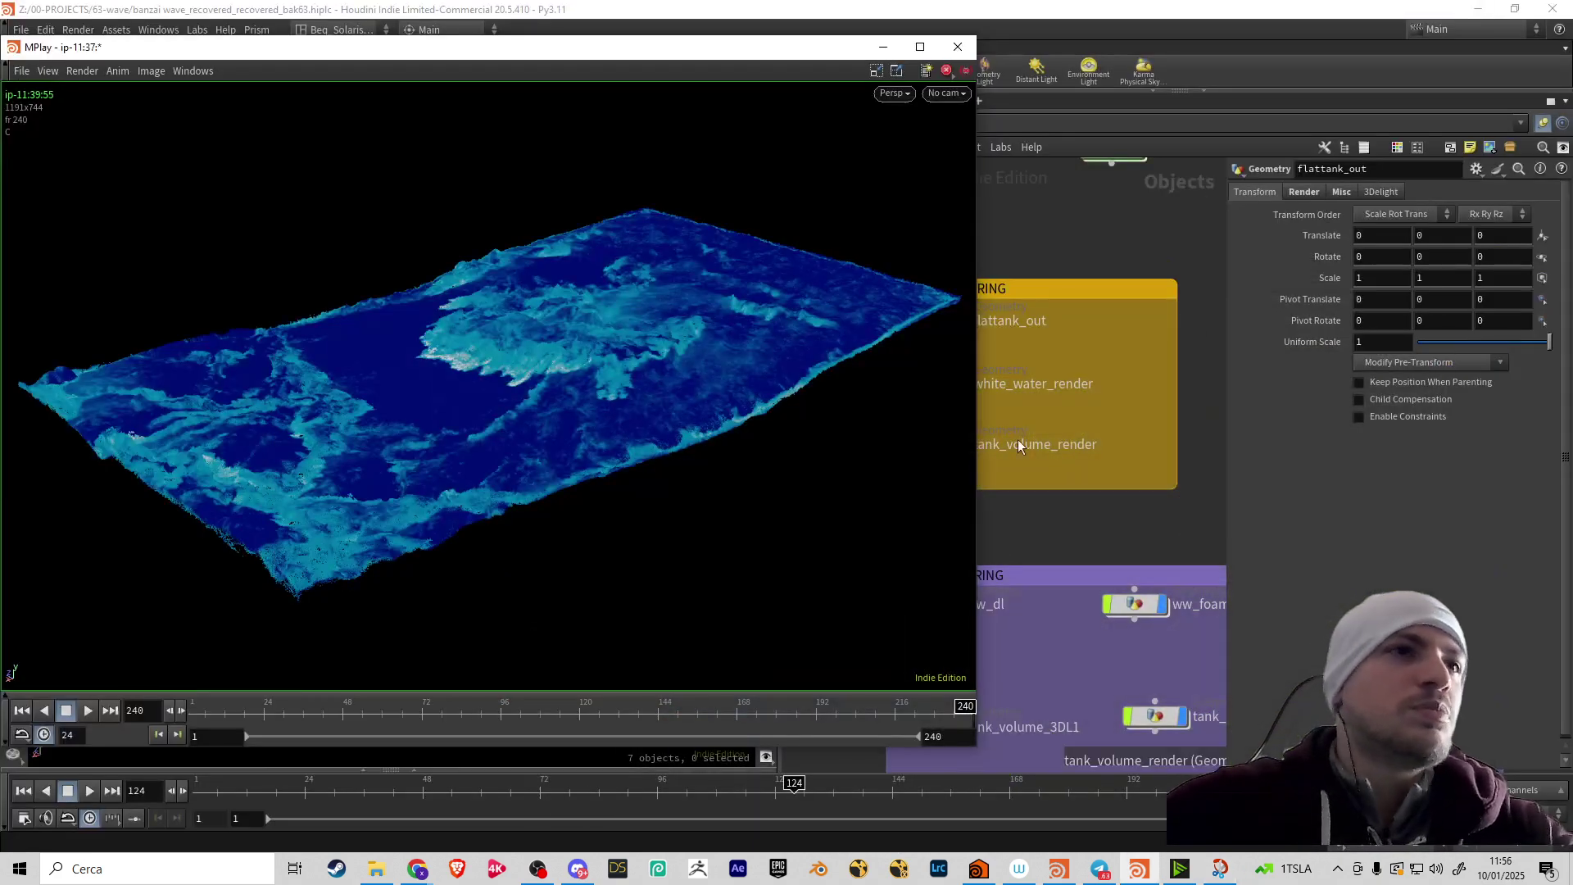
left_click_drag(821, 55, 996, 159)
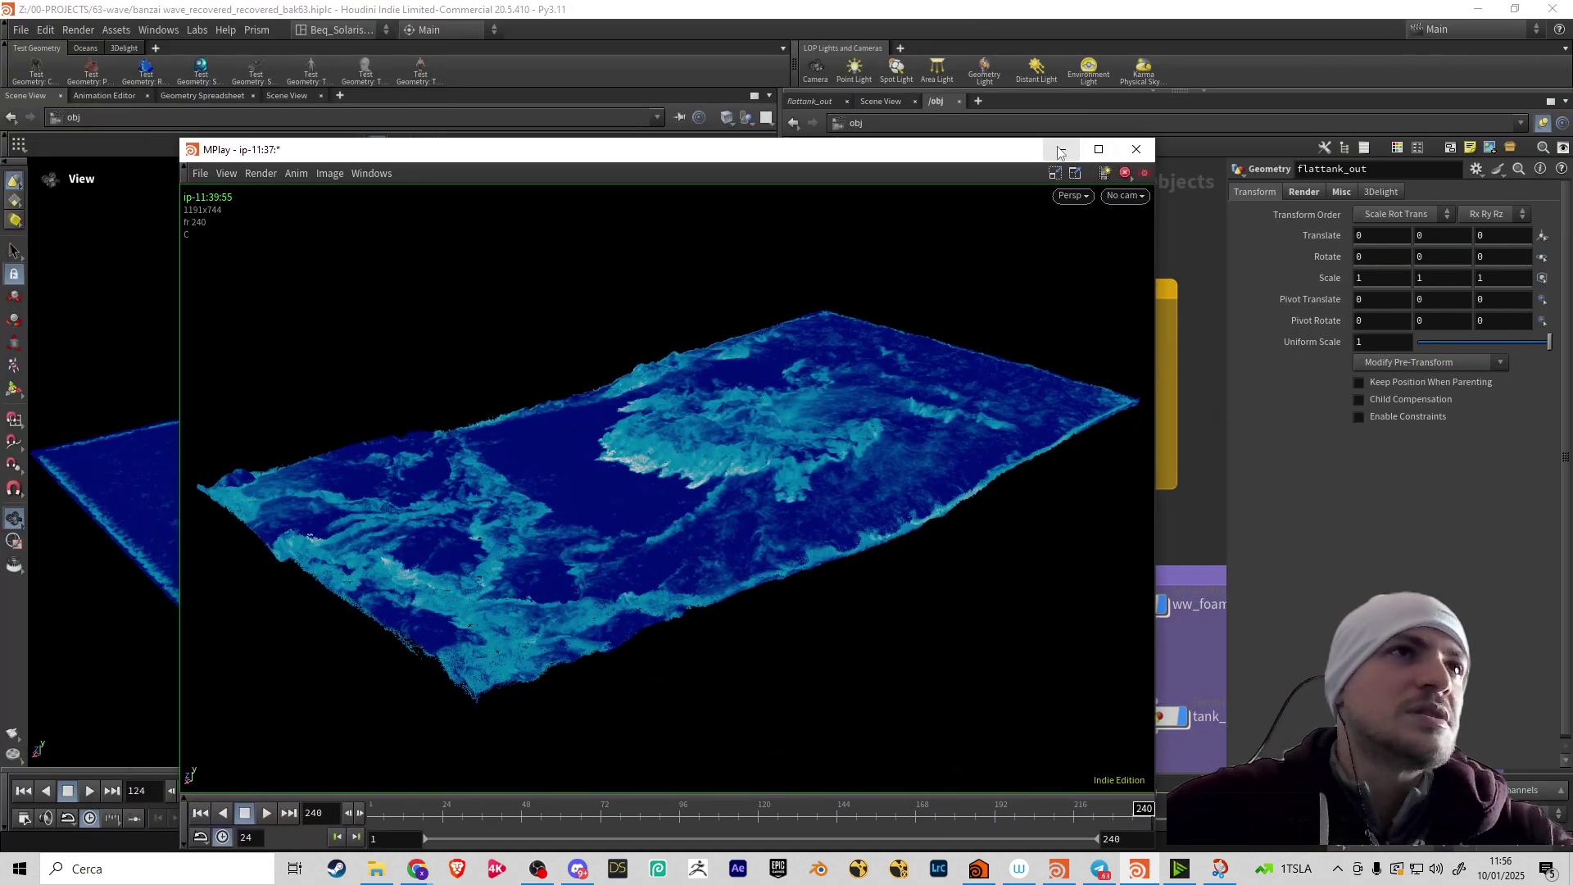
left_click(1133, 150)
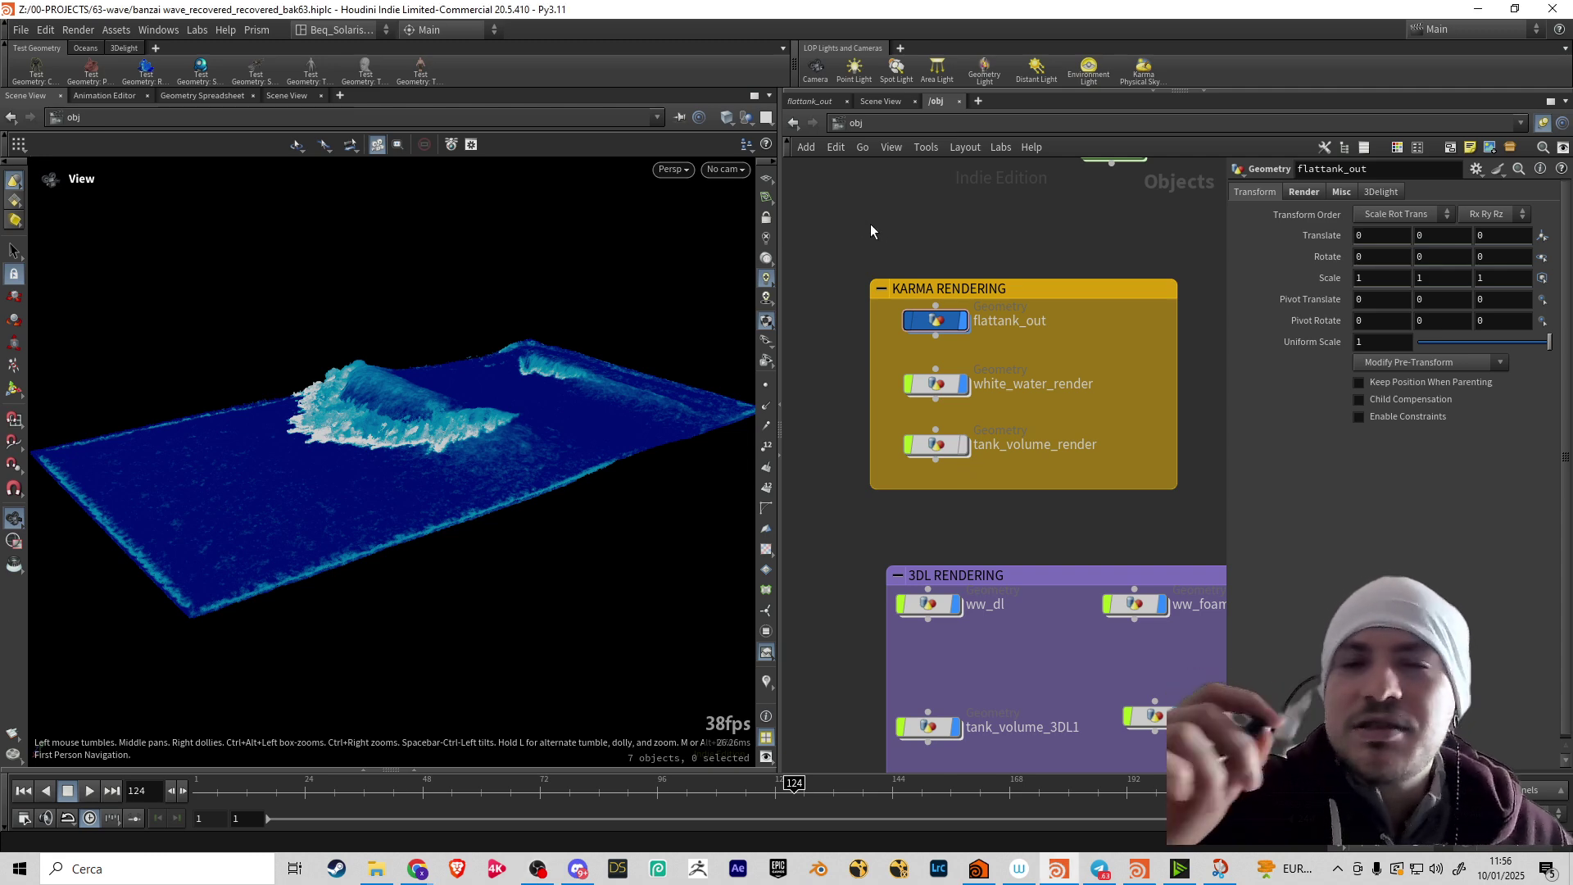
Reopen Cattura e annota and capture the whole Houdini window as a new screenshot
mouse_move(954, 326)
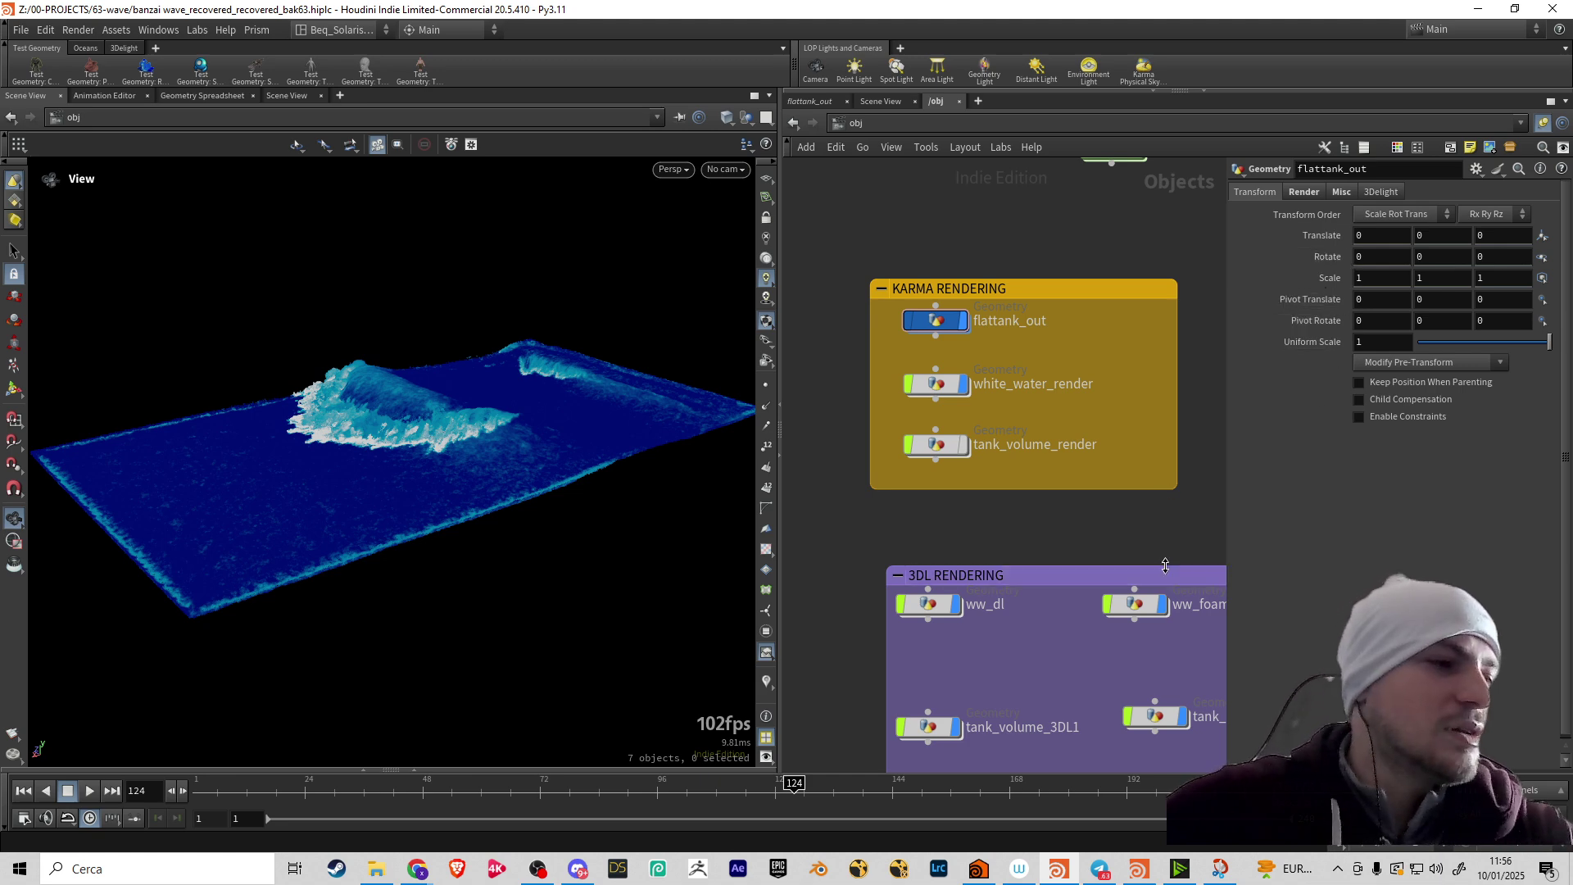
key("super")
type("ca")
left_click(174, 426)
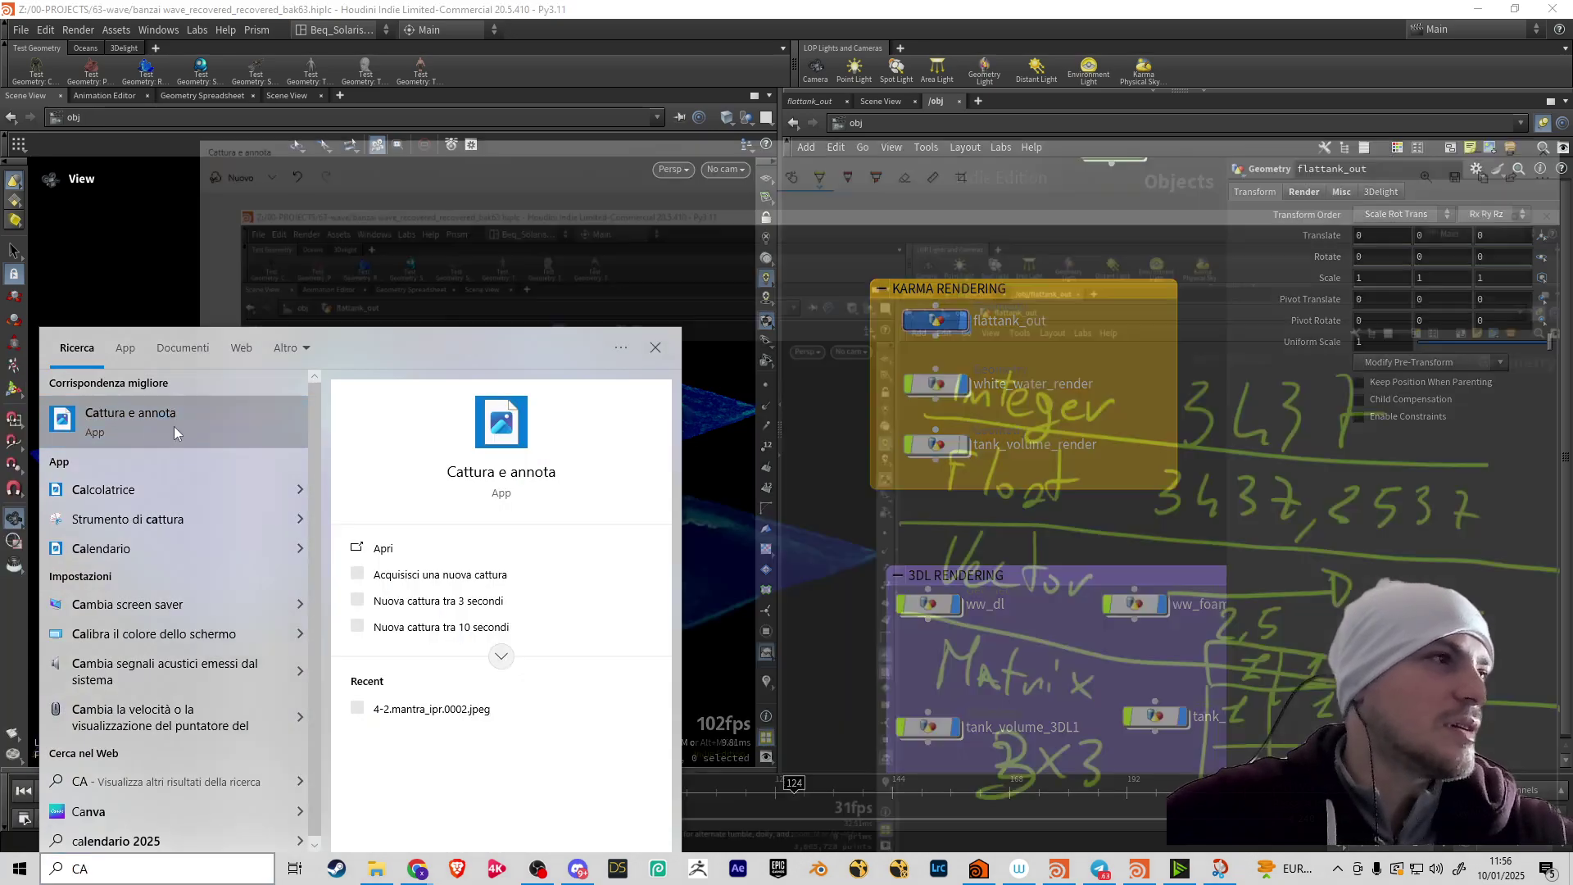
left_click(878, 201)
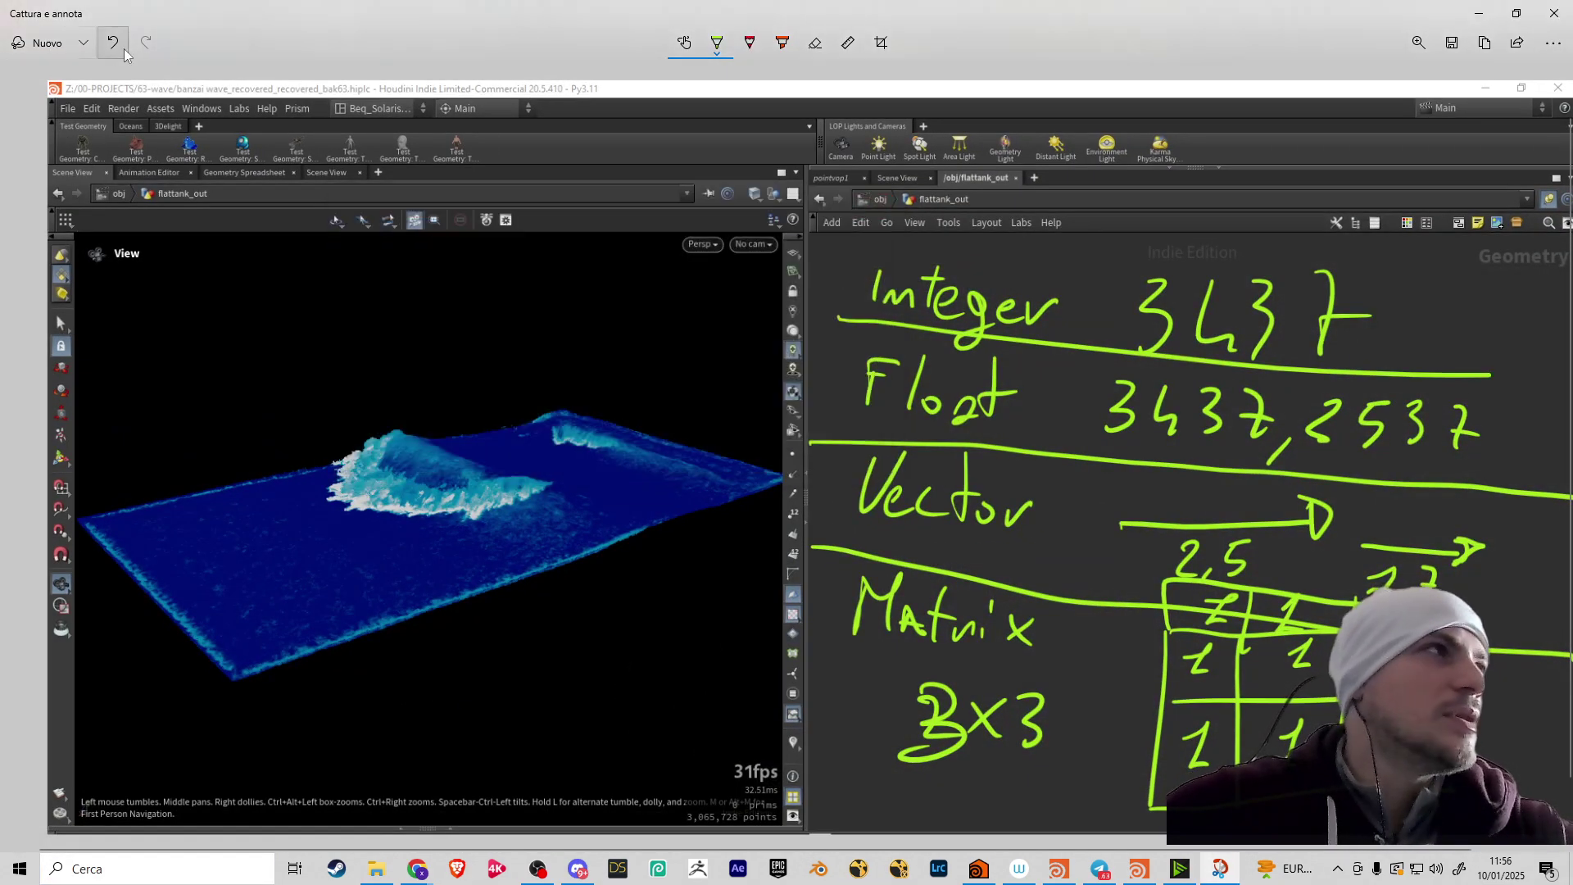
left_click(72, 47)
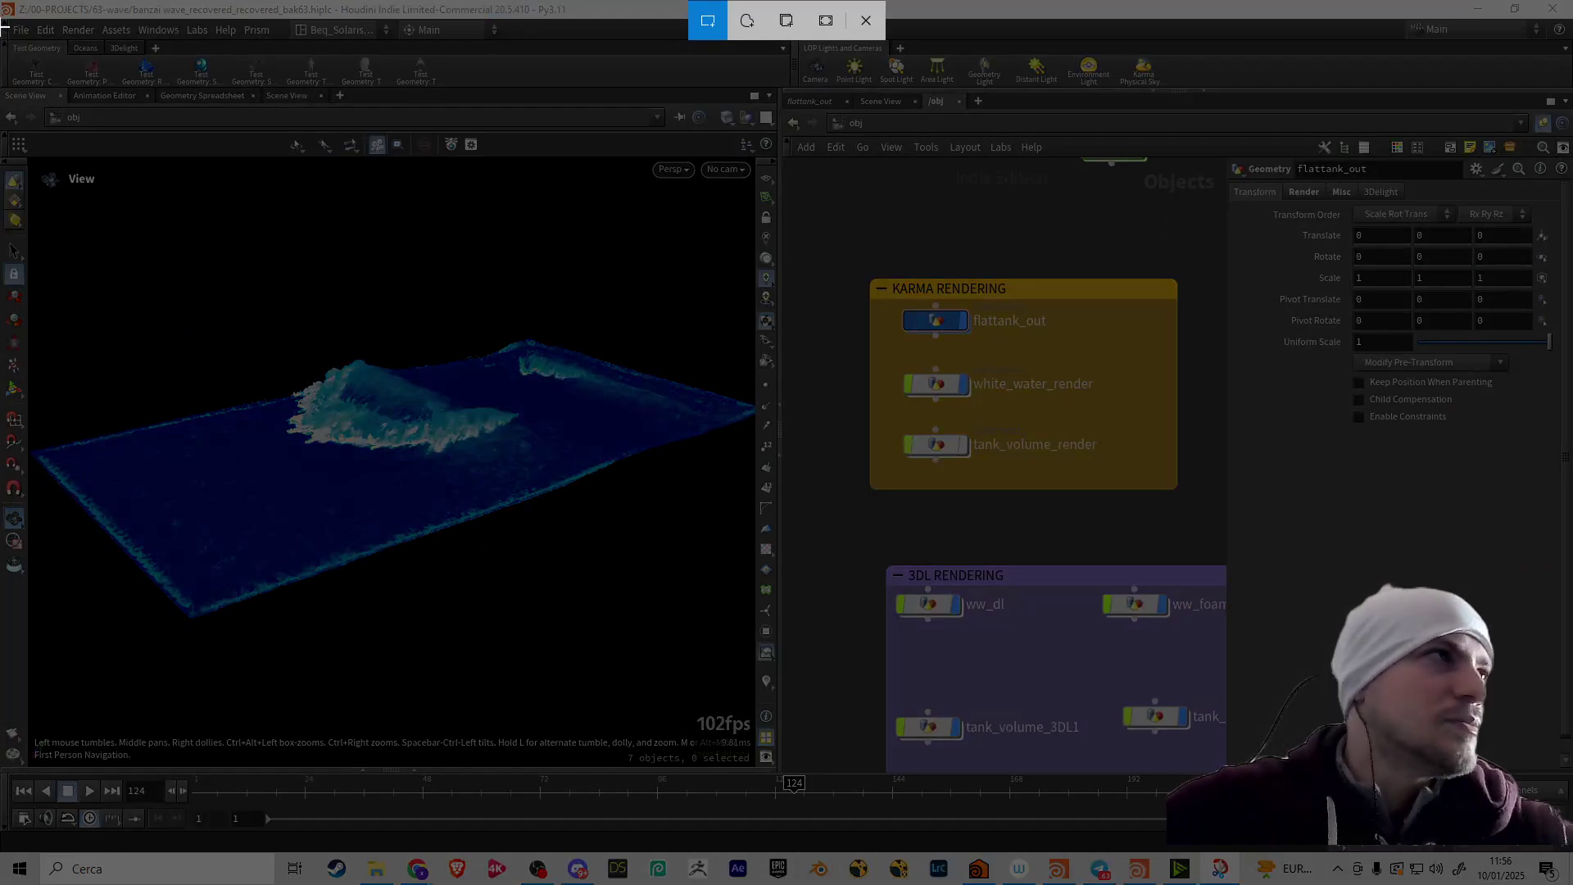
key("Escape")
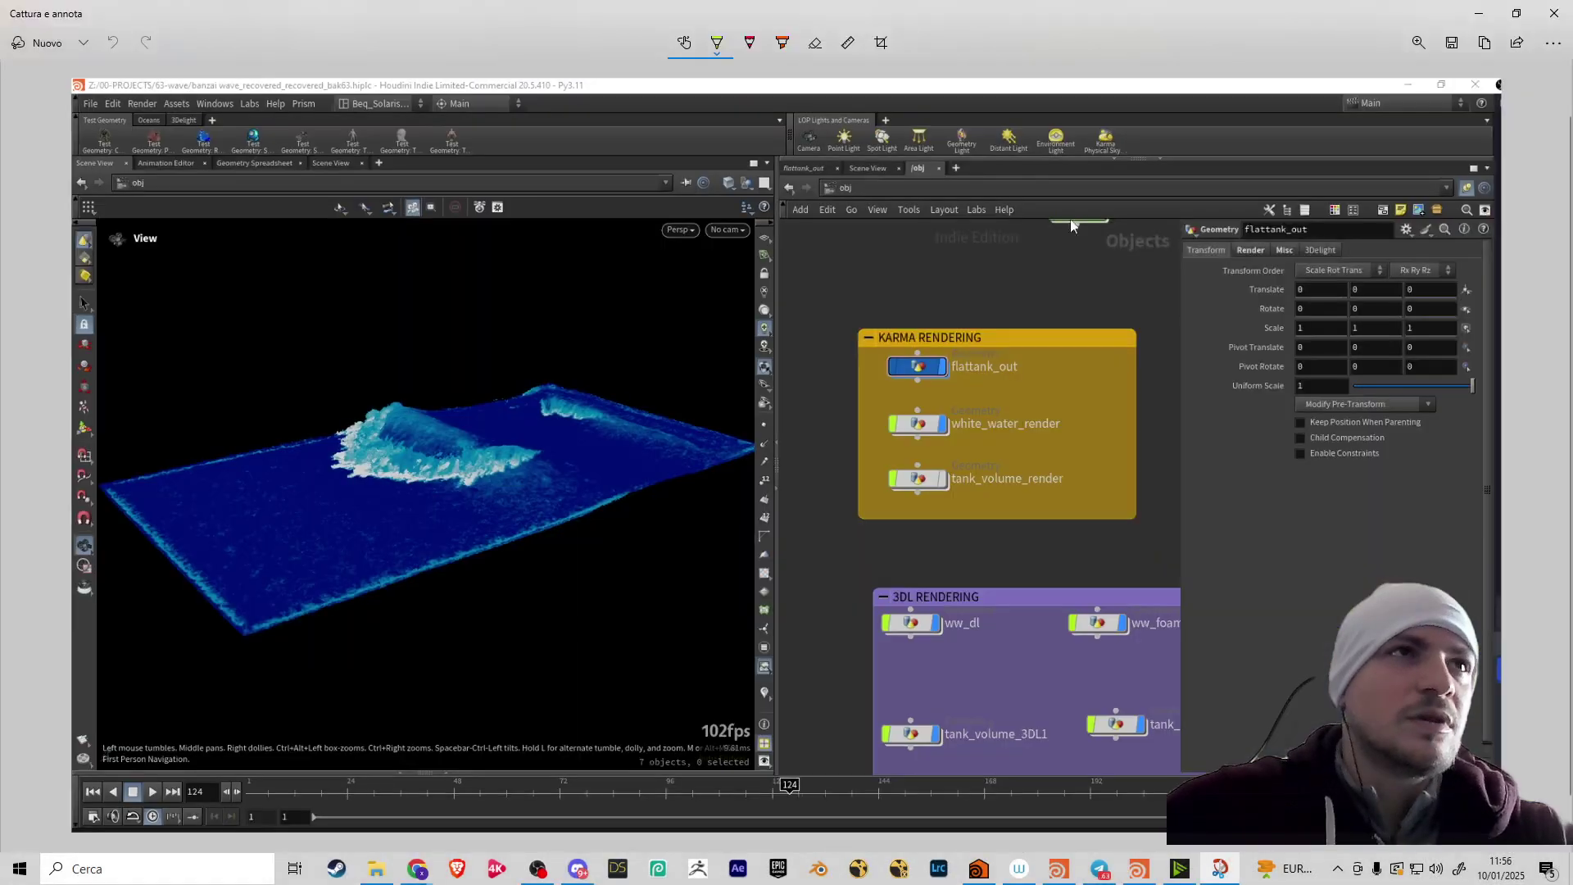
Retake the full-screen Houdini capture in Cattura e annota with an empty network area, and maximize the annotation window
left_click_drag(1176, 16, 1157, 402)
left_click(1118, 308)
scroll(1051, 241, "down", 5)
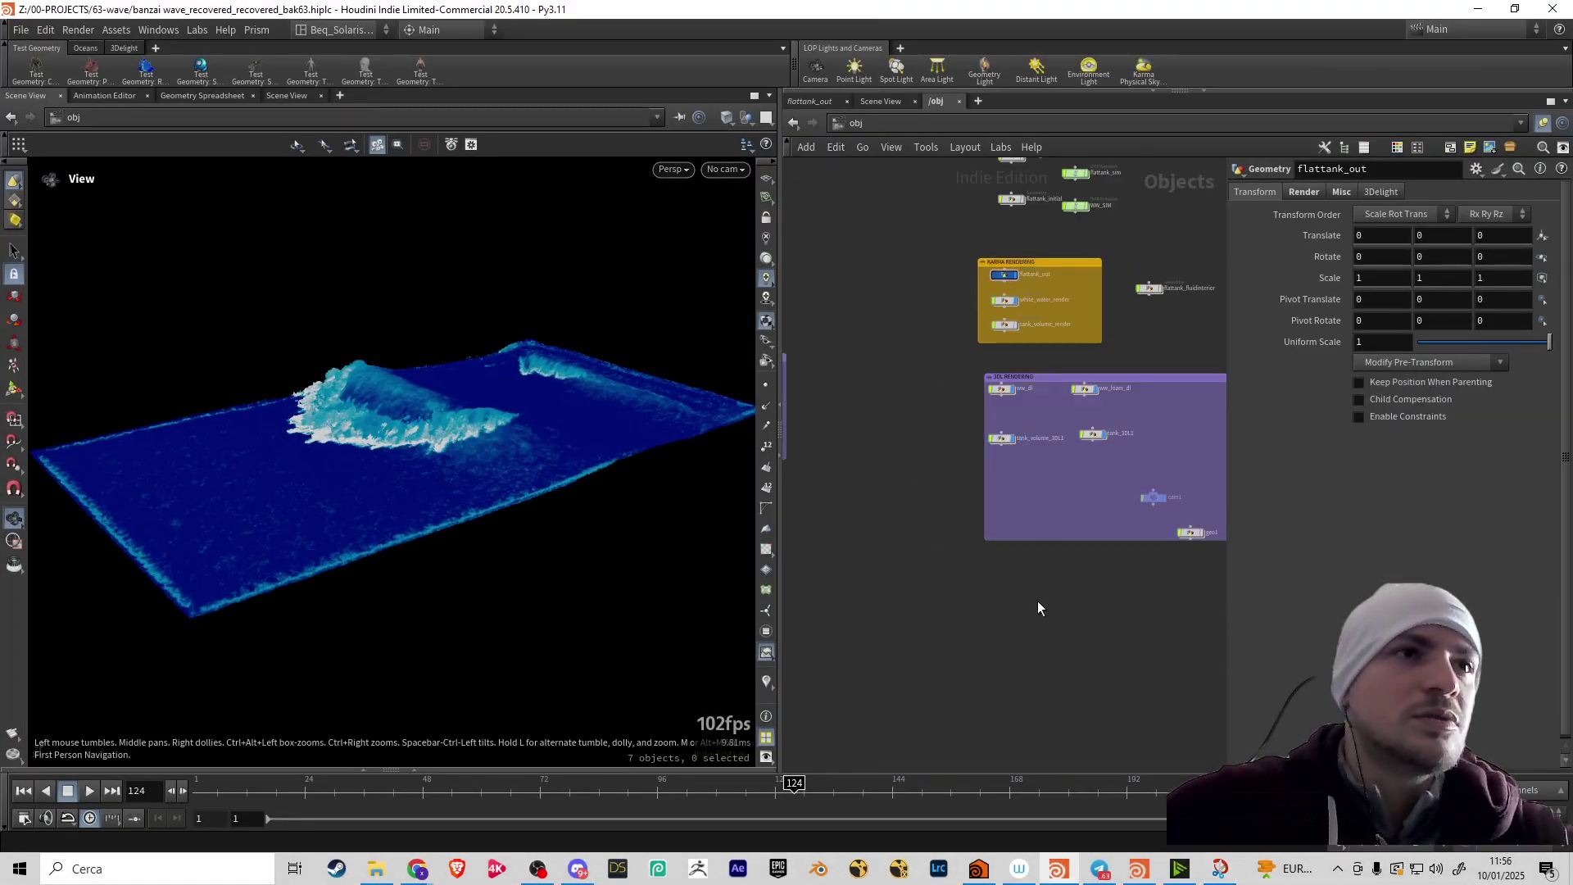
middle_click_drag(1037, 602, 1019, 176)
left_click(1219, 868)
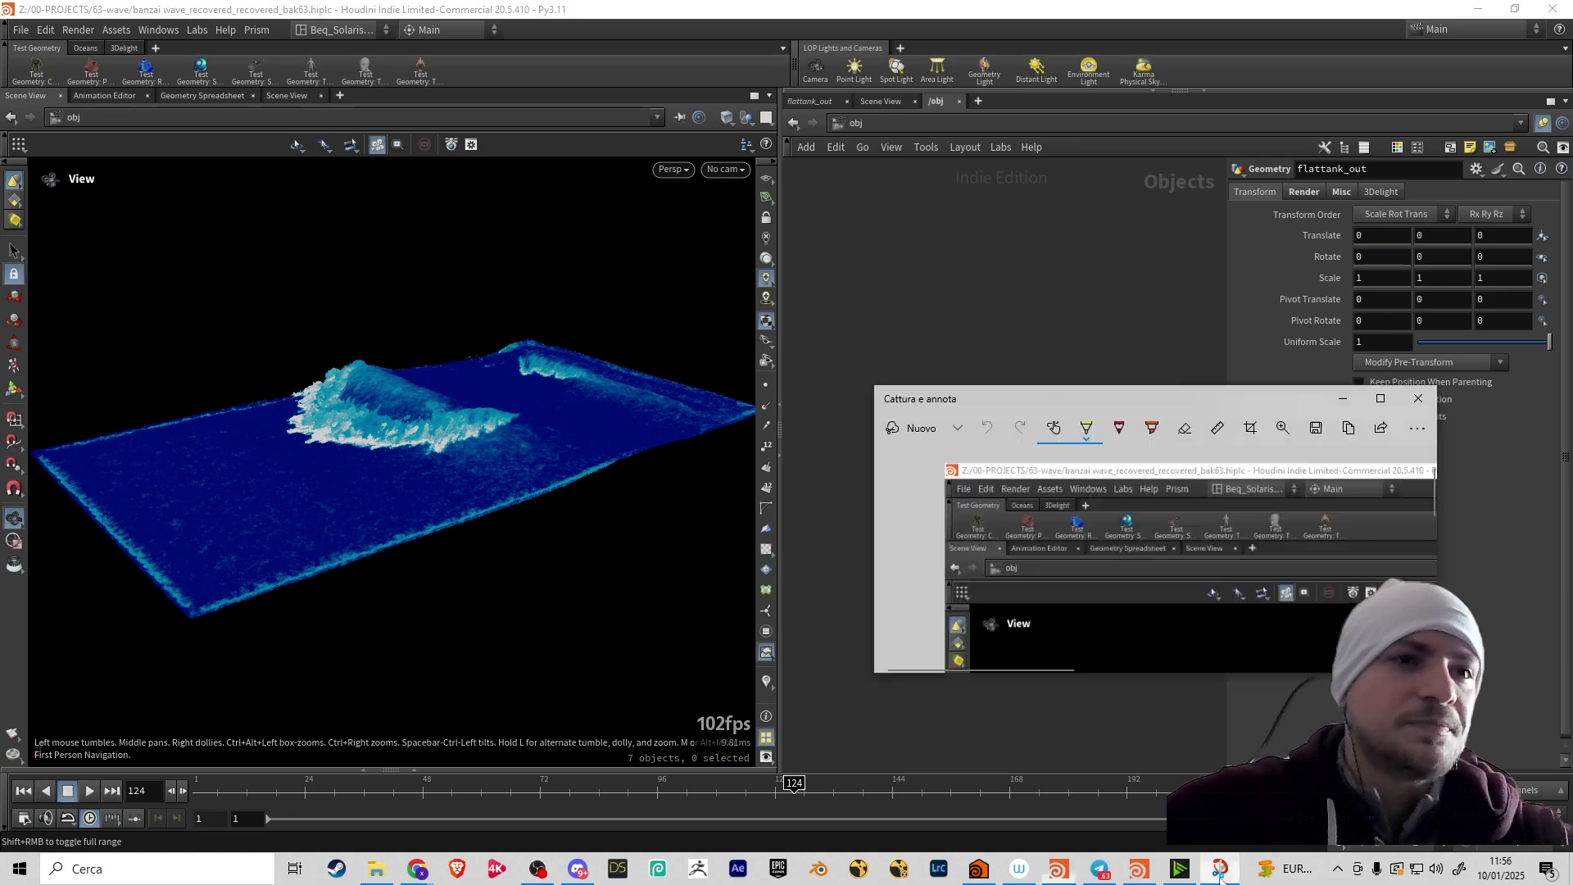
left_click(901, 427)
left_click_drag(1, 0, 1571, 850)
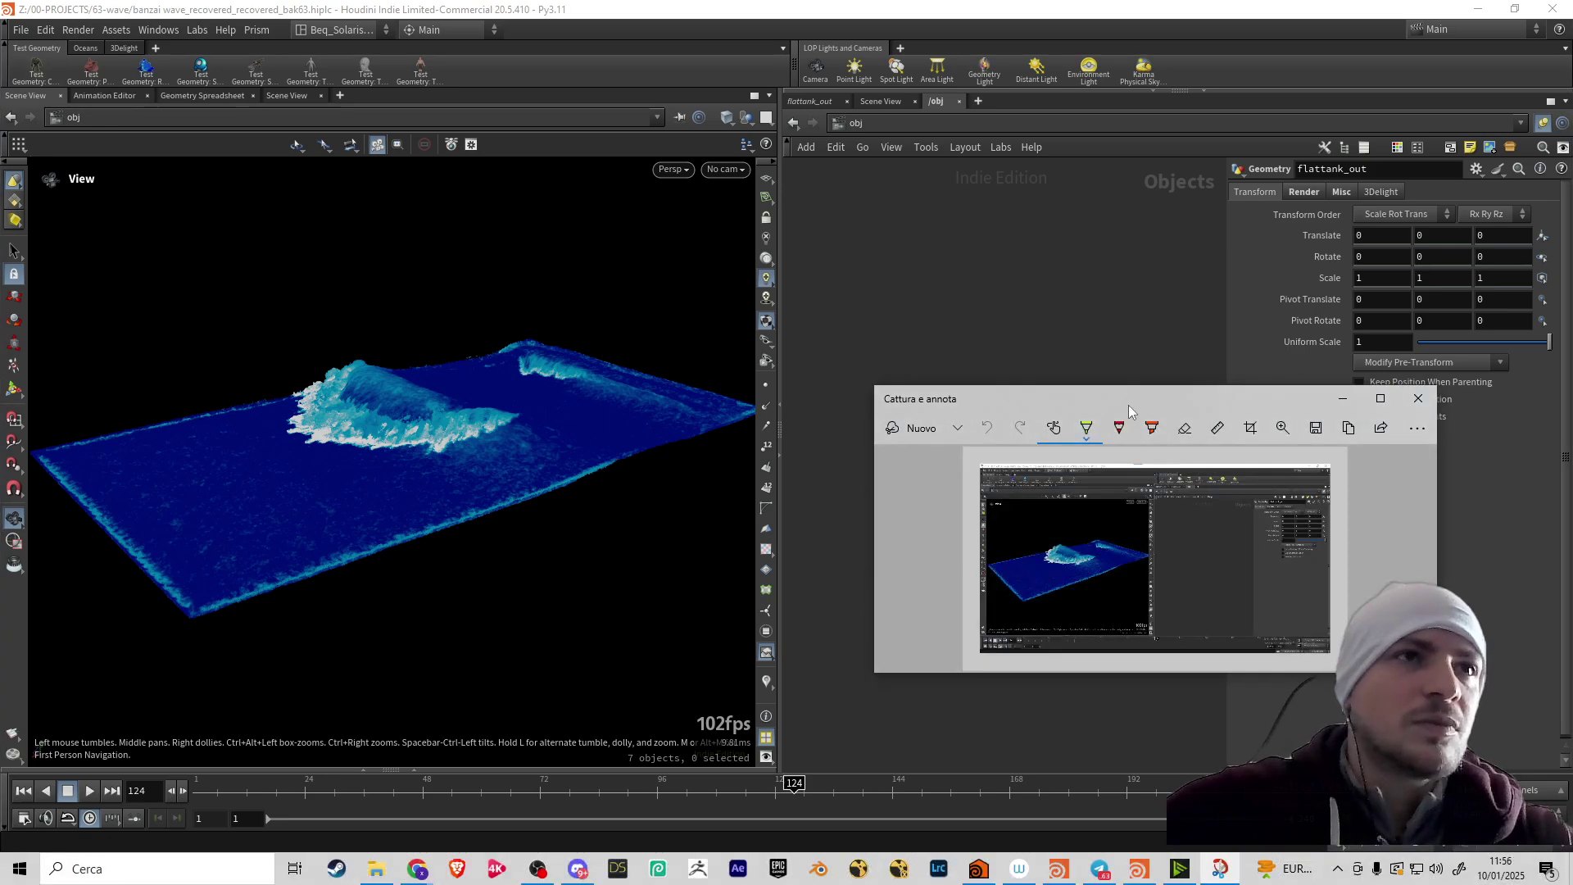
left_click_drag(1104, 404, 925, 2)
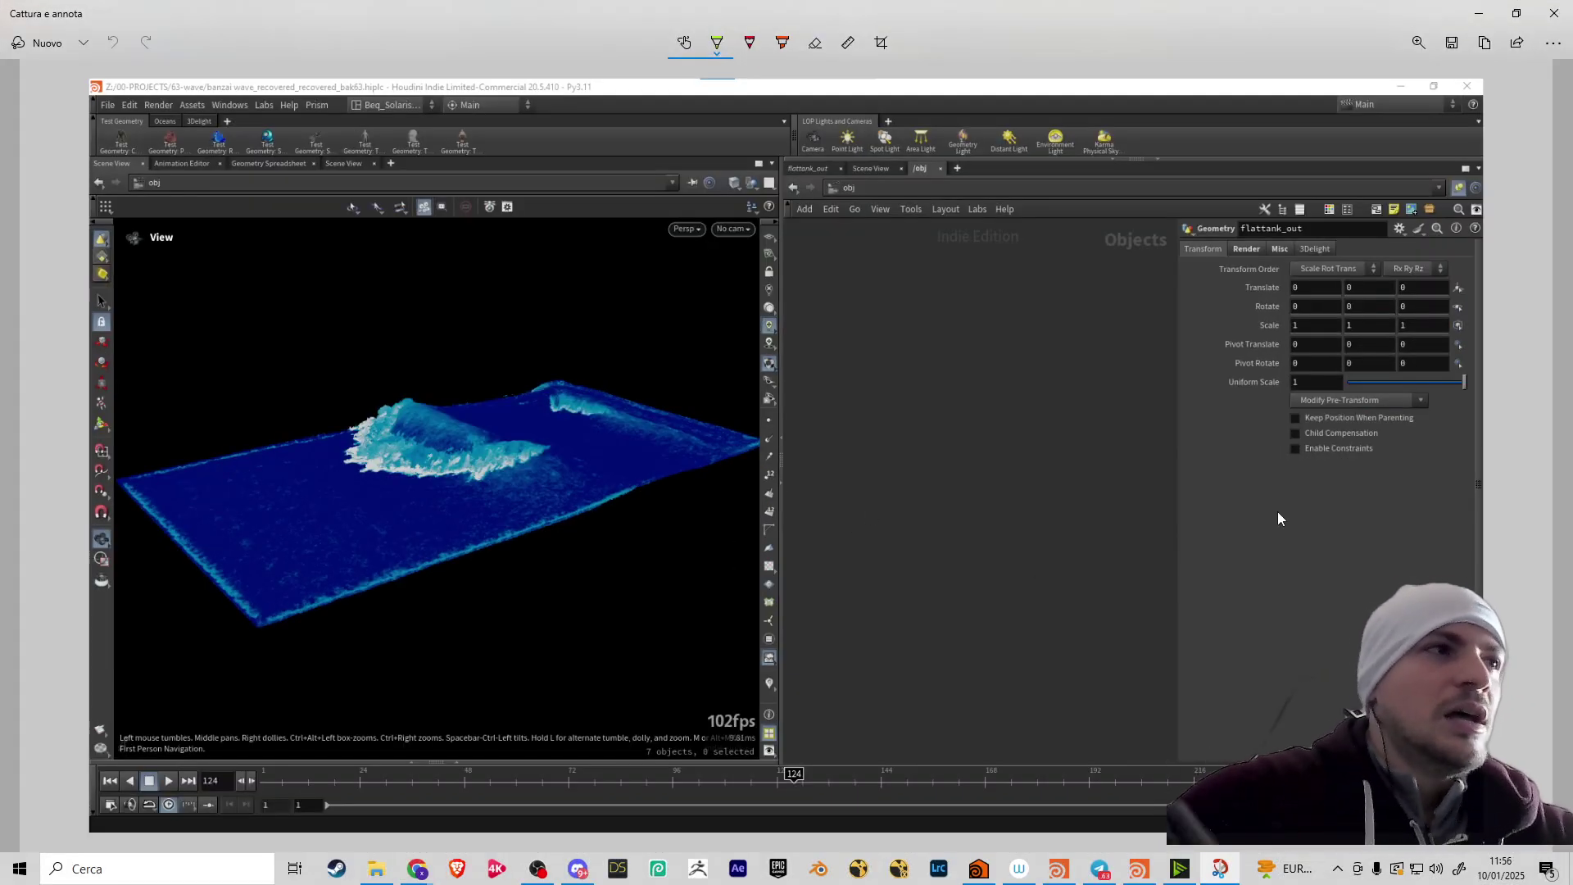
Underline the Translate, Rotate, Scale, Pivot Translate and Pivot Rotate labels as the matrix rows, and undo the five strokes
mouse_move(1247, 288)
left_mouse_down()
mouse_move(1301, 286)
mouse_move(1303, 363)
left_mouse_up()
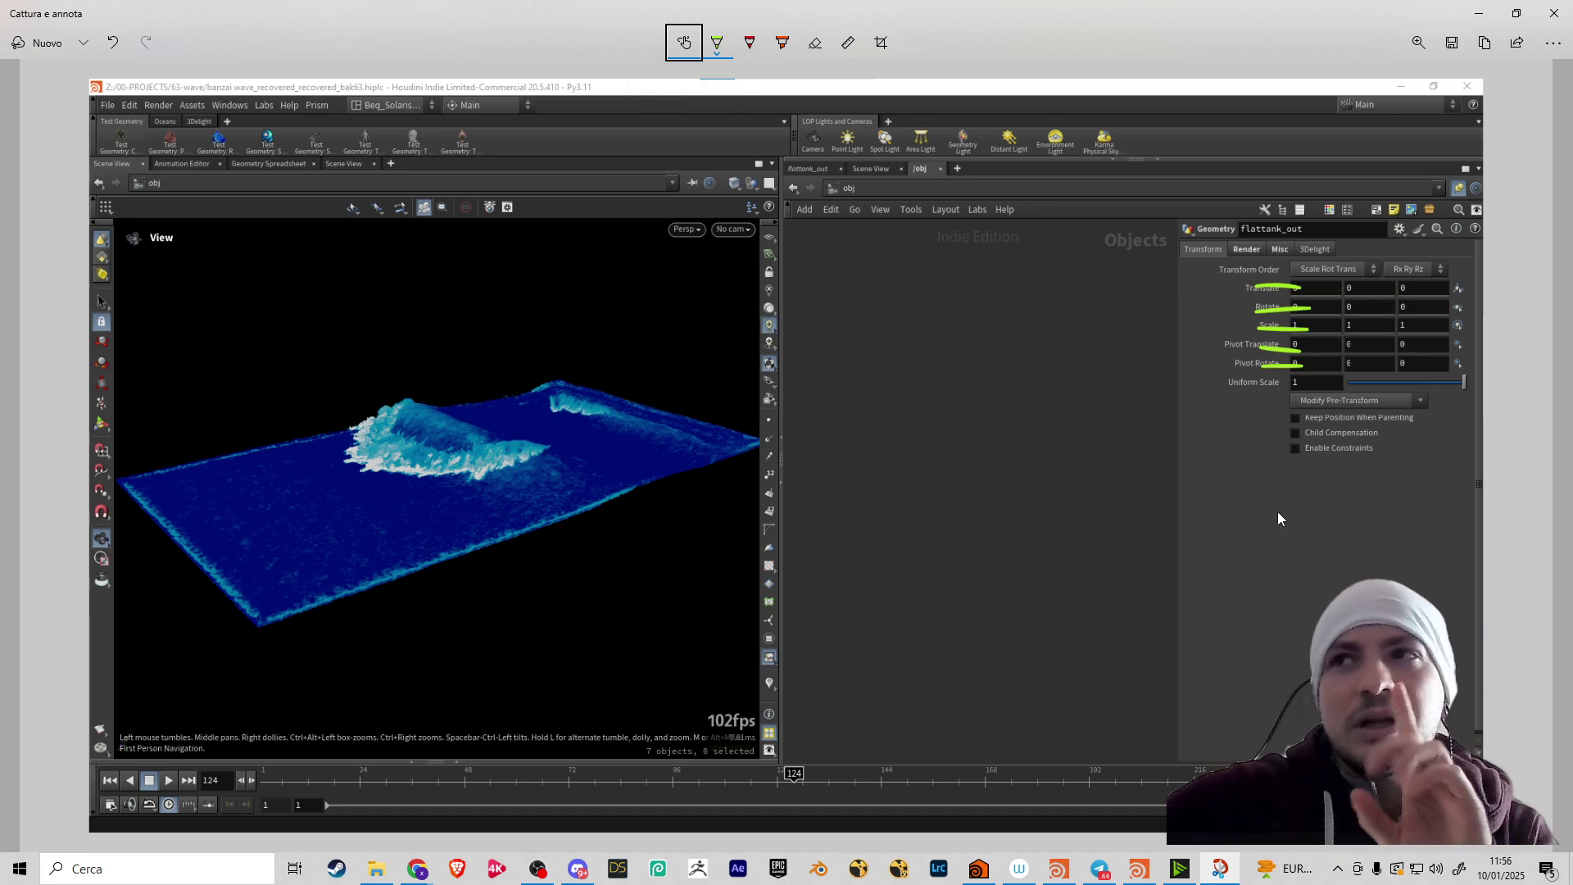
key("ctrl+z")
key("ctrl+z")
key("ctrl+z")
key("ctrl+z")
key("ctrl+z")
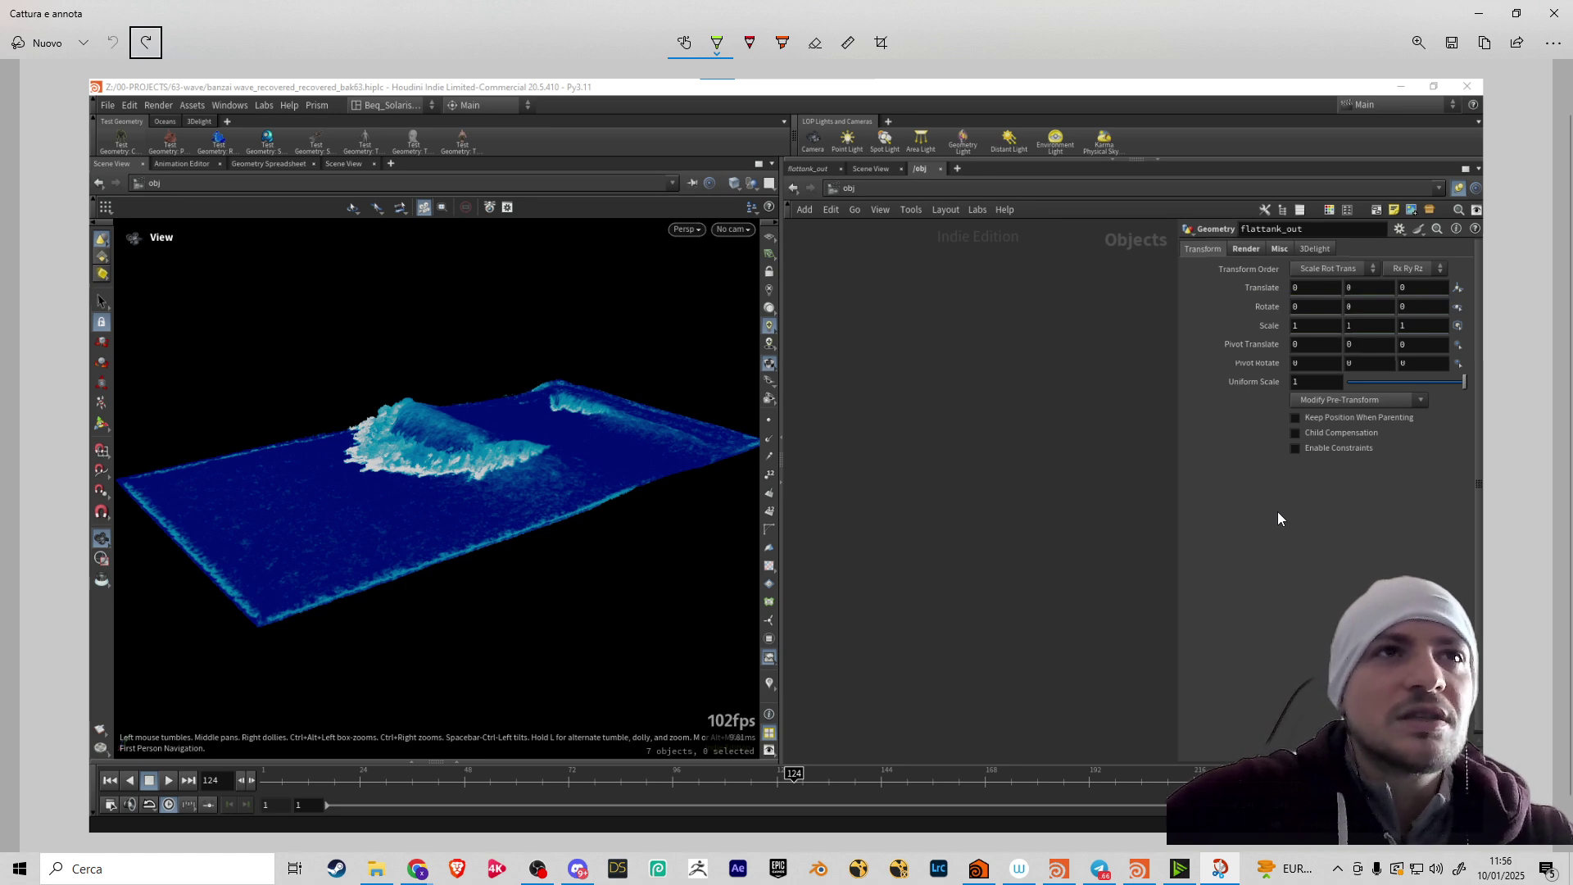
Mark the three value columns of the transform parameters with vertical strokes, and undo the marks
left_click_drag(1316, 243, 1311, 290)
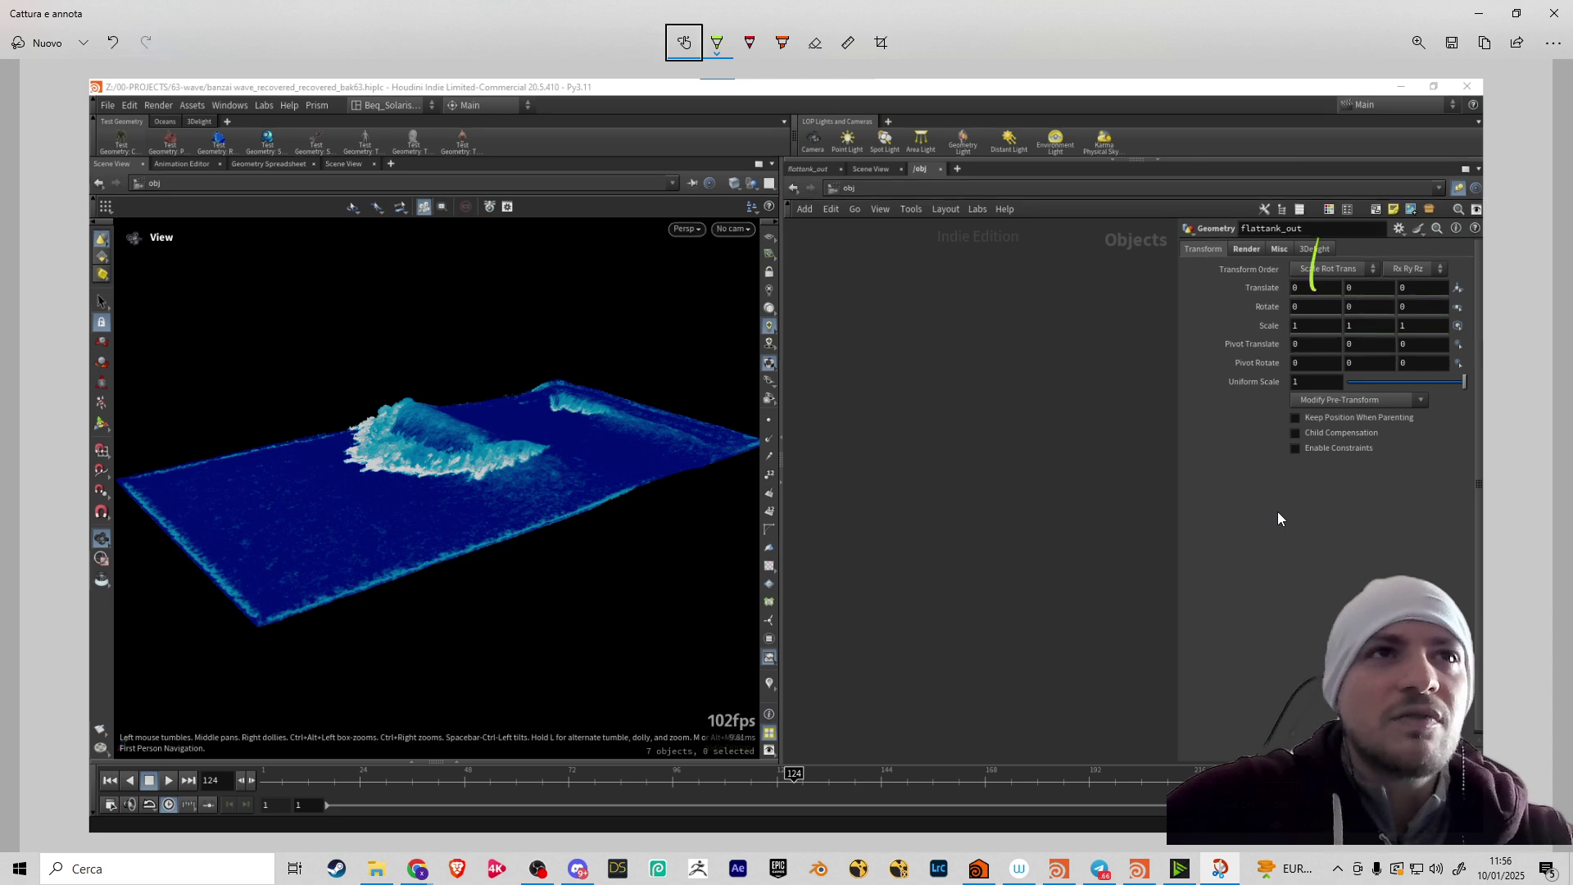
left_click_drag(1366, 238, 1359, 287)
left_click_drag(1424, 239, 1419, 290)
key("ctrl+z")
key("ctrl+z")
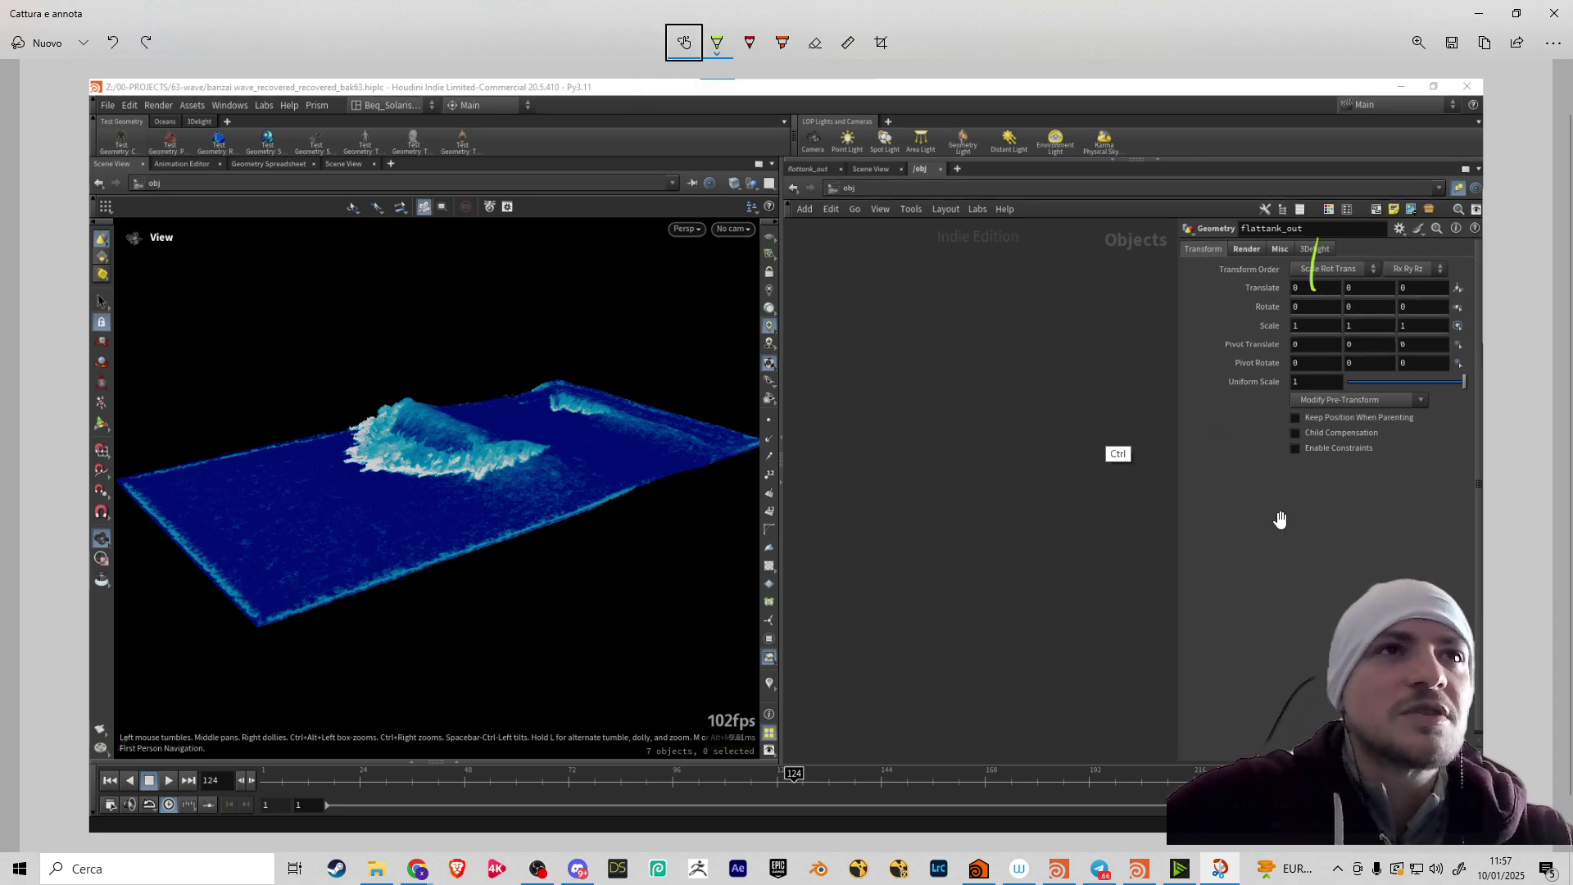
key("ctrl+z")
Outline the Translate through Pivot Rotate values with an arrow leading out, and handwrite MATRIX OBJ in the empty network area
mouse_move(1275, 251)
left_mouse_down()
mouse_move(1344, 372)
mouse_move(1478, 374)
mouse_move(1463, 251)
mouse_move(1278, 247)
left_mouse_up()
left_click_drag(1261, 306, 1204, 316)
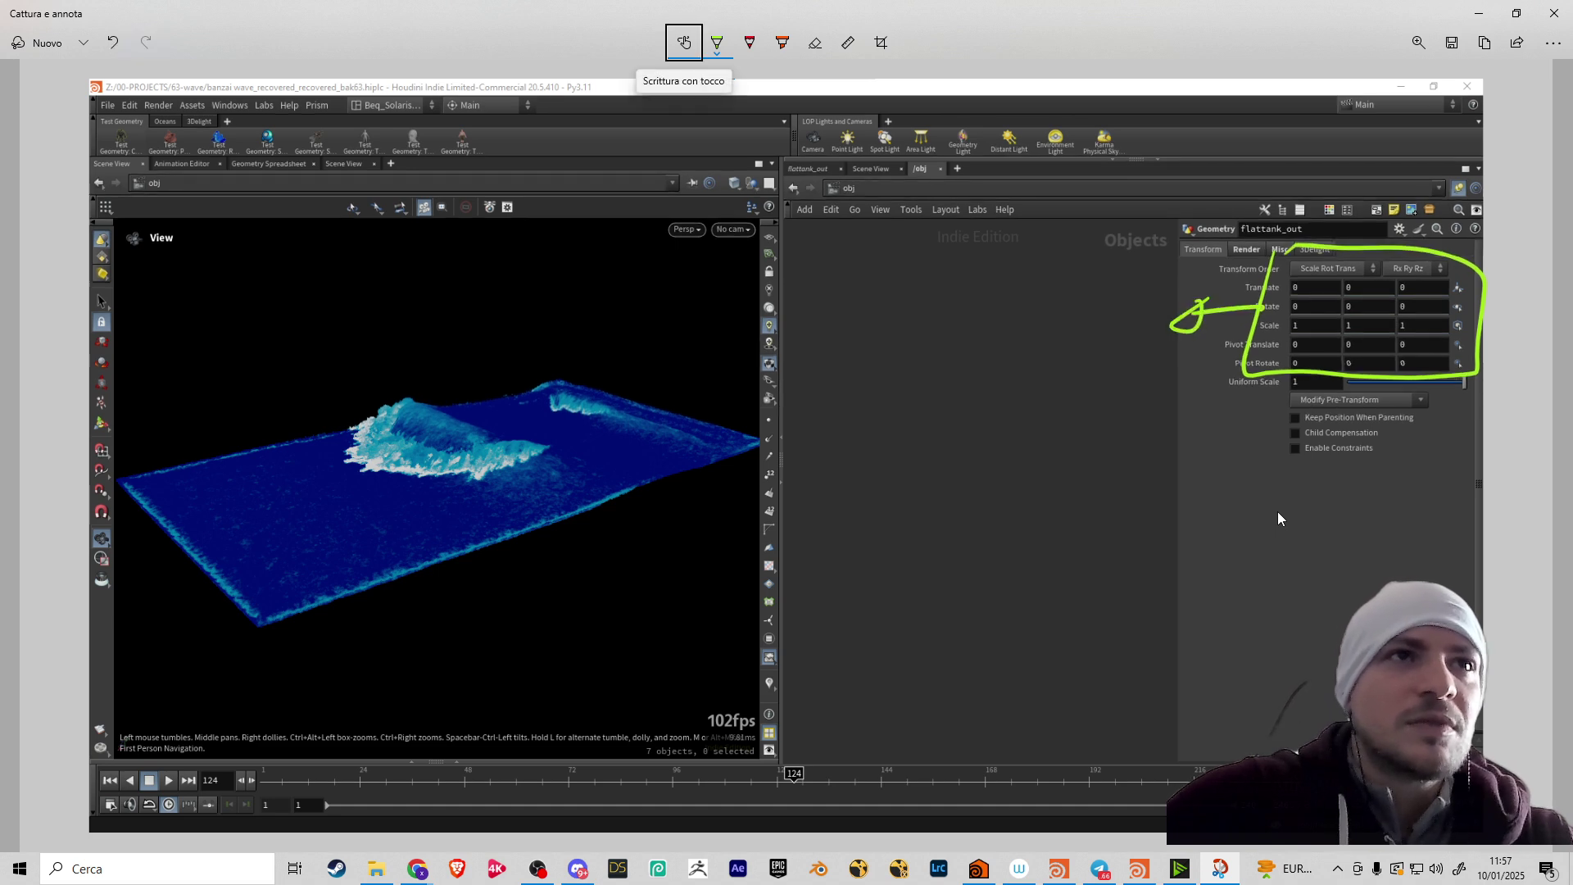
left_click_drag(861, 235, 893, 305)
key("ctrl+z")
mouse_move(860, 239)
left_mouse_down()
mouse_move(839, 288)
mouse_move(892, 287)
left_mouse_up()
mouse_move(876, 290)
left_mouse_down()
mouse_move(901, 256)
mouse_move(991, 289)
left_mouse_up()
left_click_drag(1003, 264, 1034, 295)
left_click_drag(1032, 259, 1006, 293)
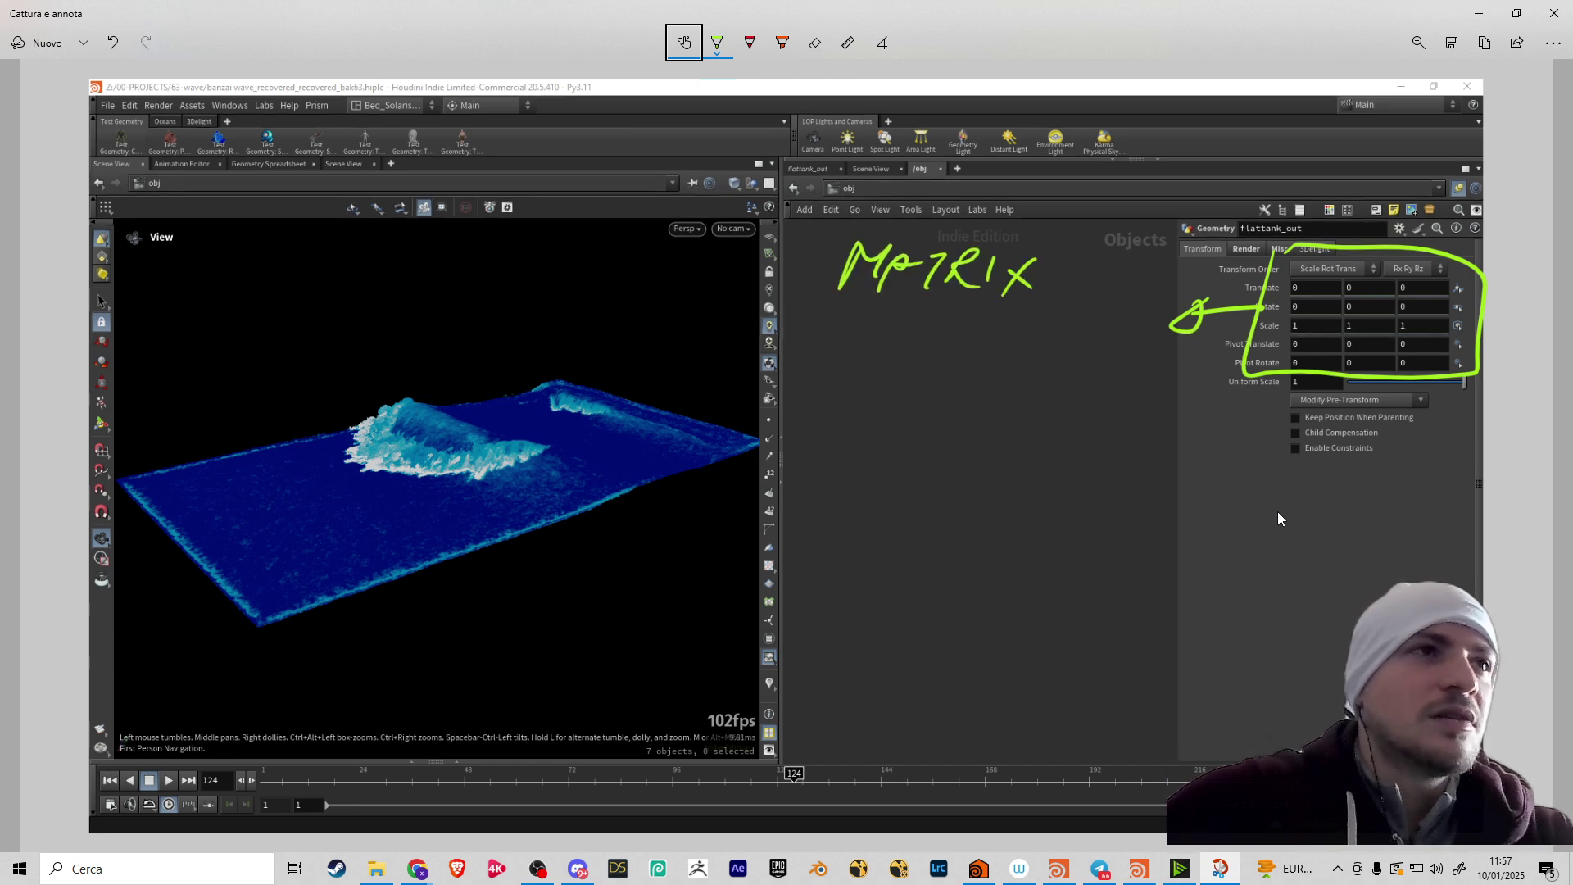
mouse_move(850, 321)
left_mouse_down()
mouse_move(834, 325)
mouse_move(870, 321)
left_mouse_up()
left_click_drag(878, 328, 888, 361)
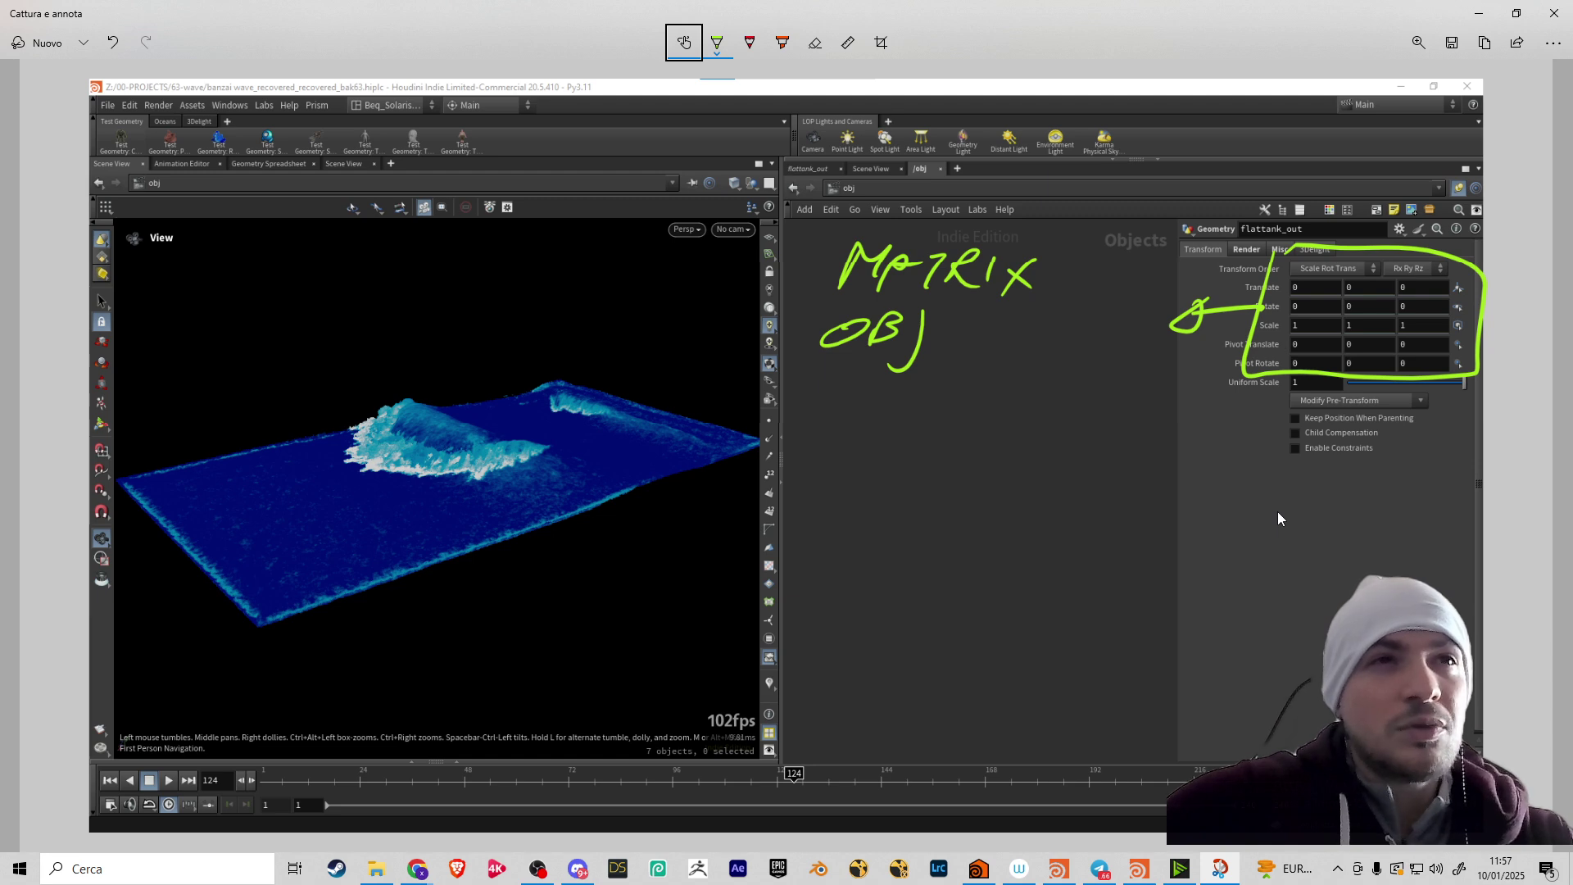
Handwrite 5X3 MATRIX below the MATRIX OBJ text and circle it
left_click_drag(870, 429, 917, 425)
left_click_drag(867, 431, 875, 491)
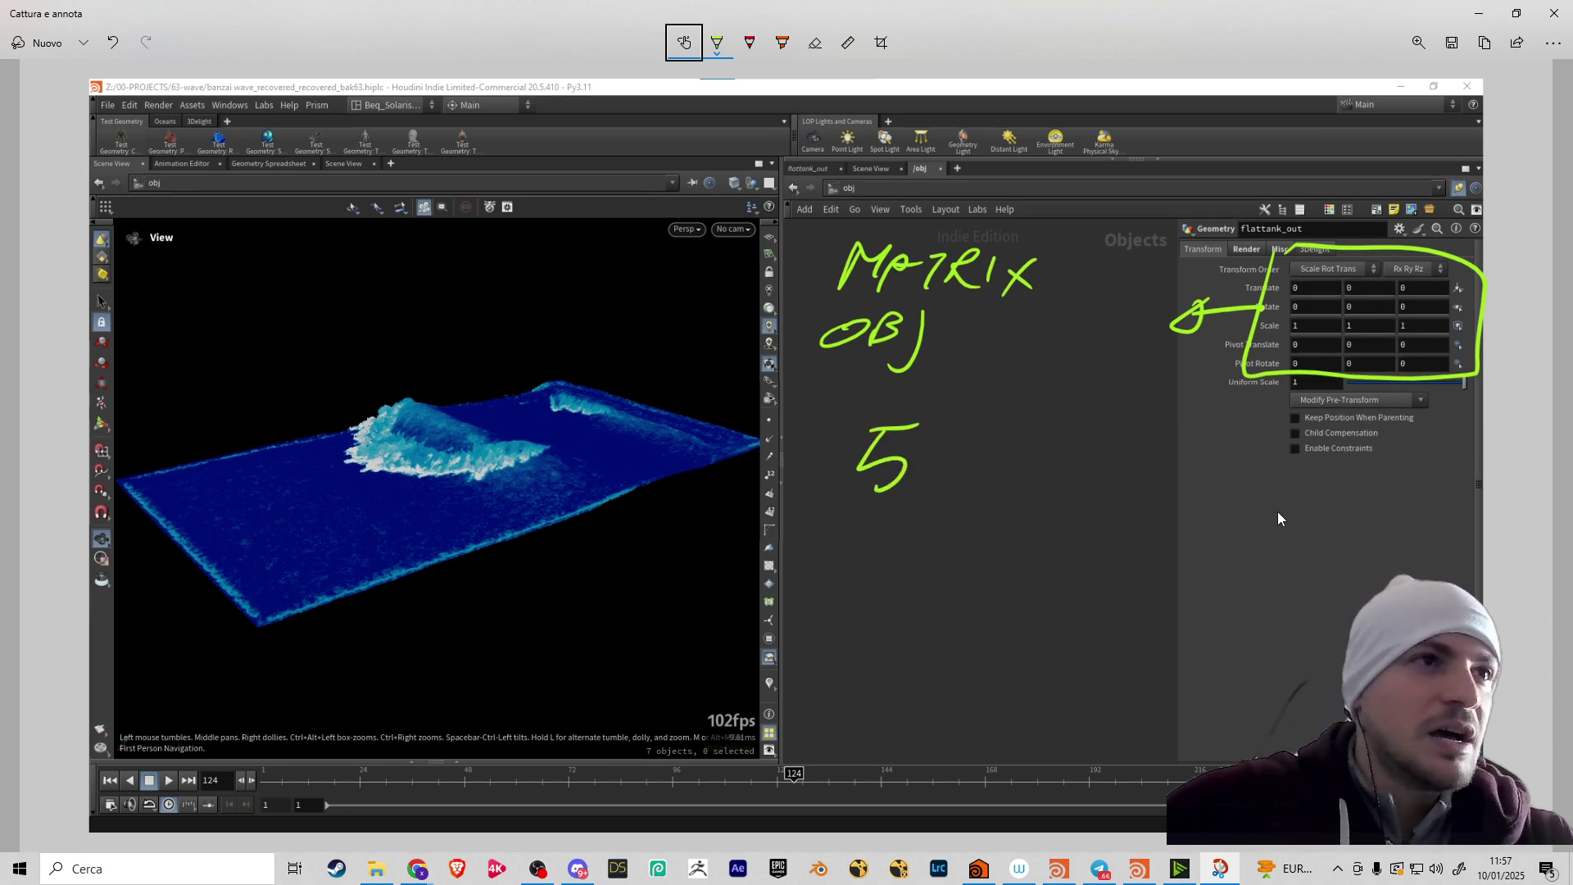
left_click_drag(930, 434, 981, 482)
mouse_move(990, 431)
left_mouse_down()
mouse_move(927, 484)
mouse_move(1021, 487)
left_mouse_up()
mouse_move(866, 584)
left_mouse_down()
mouse_move(889, 557)
mouse_move(904, 583)
left_mouse_up()
mouse_move(908, 583)
left_mouse_down()
mouse_move(940, 584)
mouse_move(980, 544)
left_mouse_up()
mouse_move(965, 546)
left_mouse_down()
mouse_move(960, 590)
mouse_move(1010, 580)
left_mouse_up()
mouse_move(1020, 547)
left_mouse_down()
mouse_move(1052, 586)
mouse_move(1024, 587)
left_mouse_up()
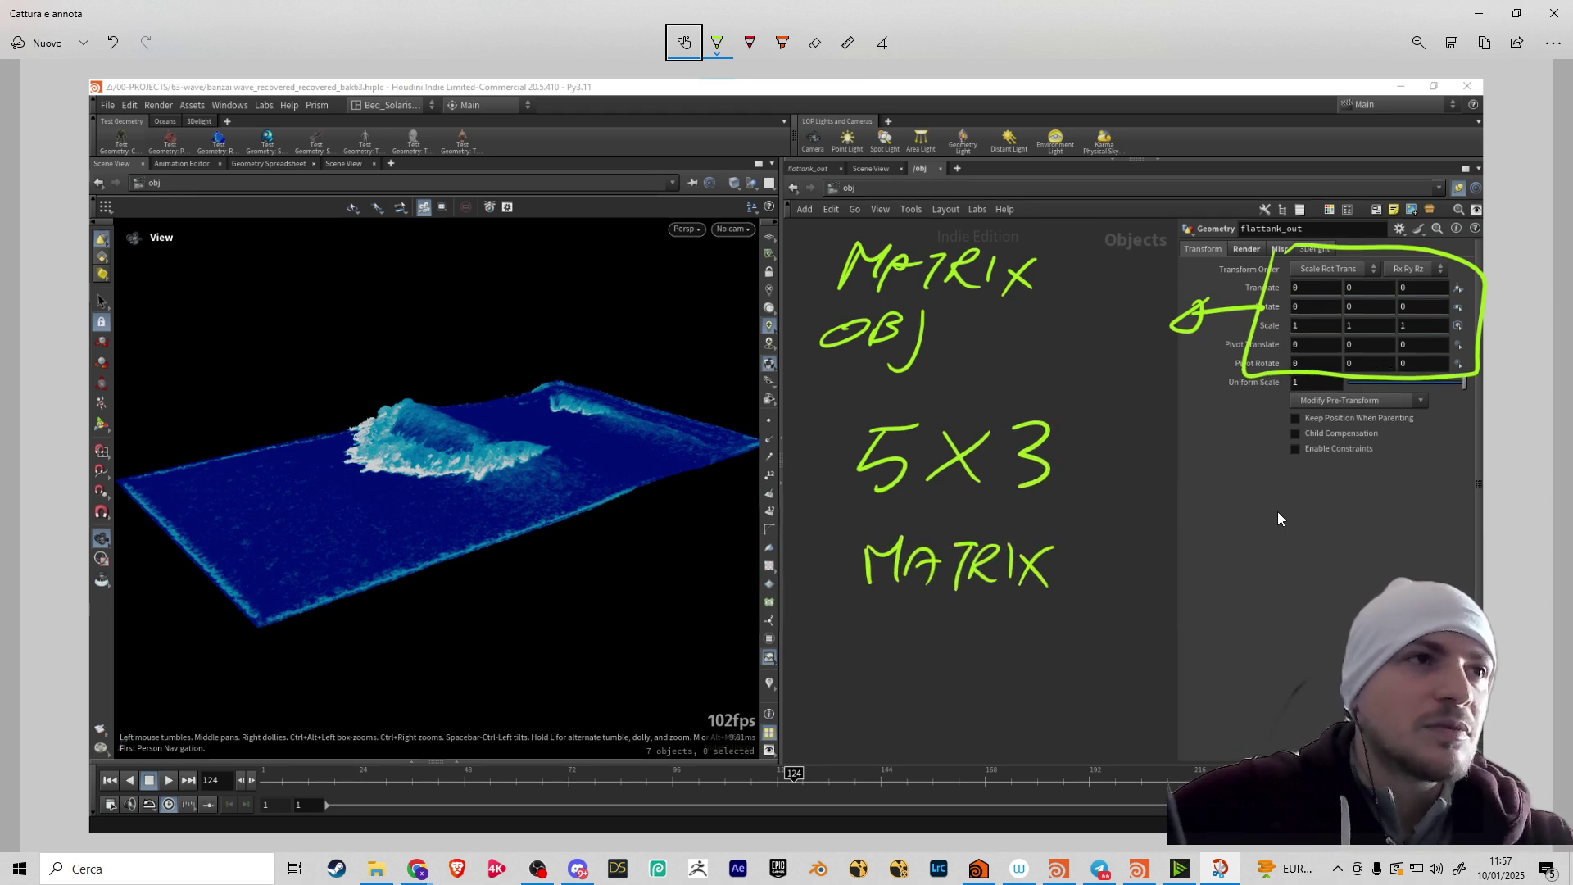
mouse_move(995, 360)
left_mouse_down()
mouse_move(1145, 371)
mouse_move(929, 358)
left_mouse_up()
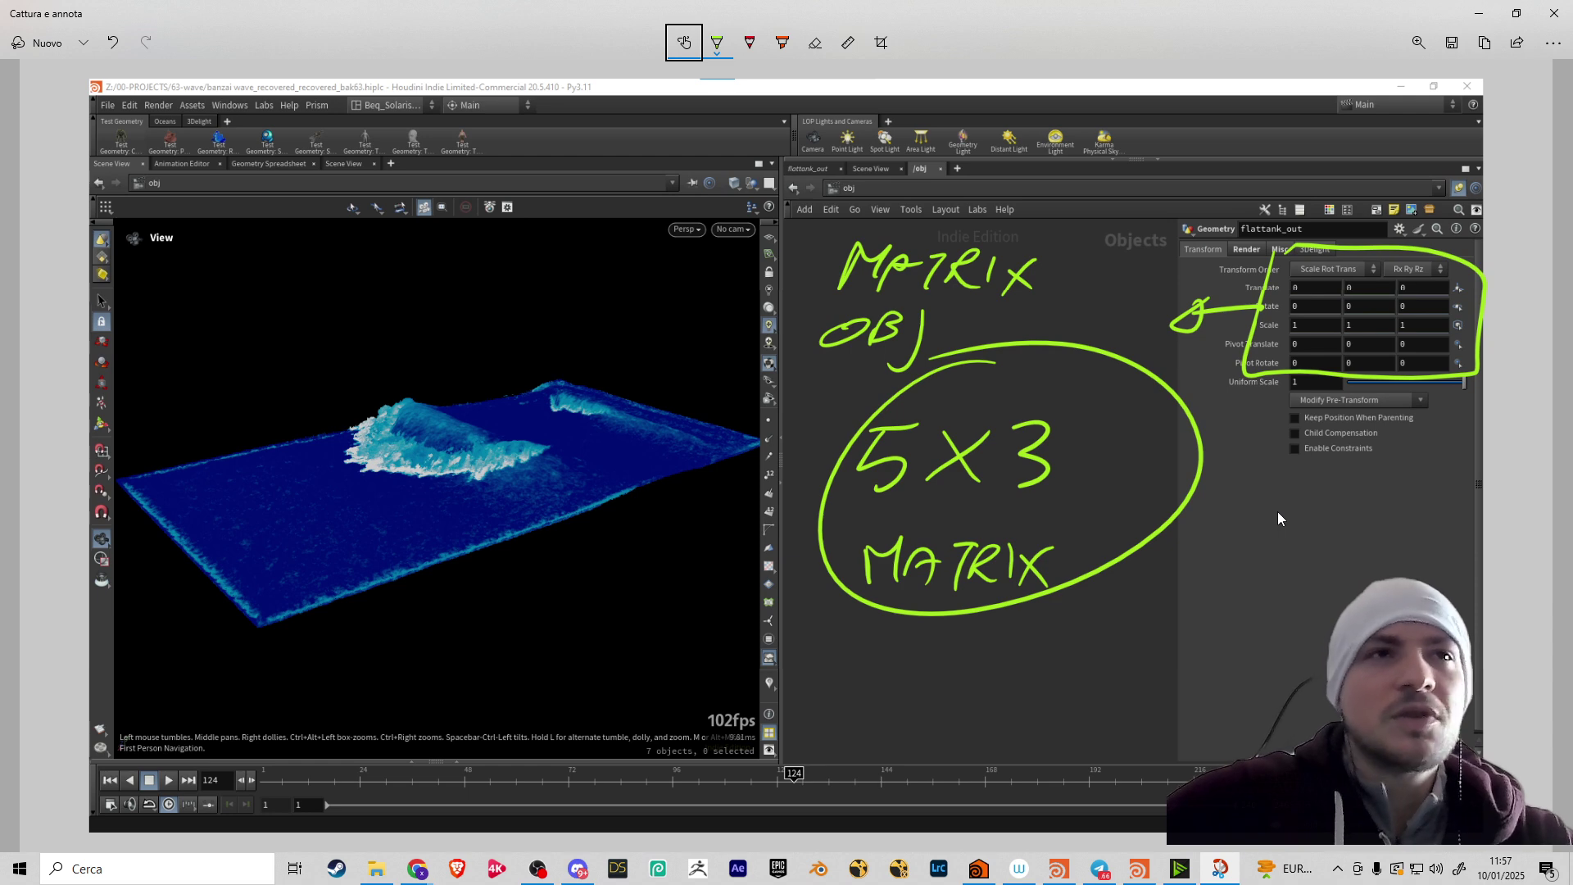
Undo all the handwritten matrix annotations on the screenshot and switch to Houdini
key("ctrl+z")
key("ctrl+z")
key("ctrl+z")
key("ctrl+z")
key("ctrl+z")
key("ctrl+z")
key("ctrl+z")
key("ctrl+z")
key("ctrl+z")
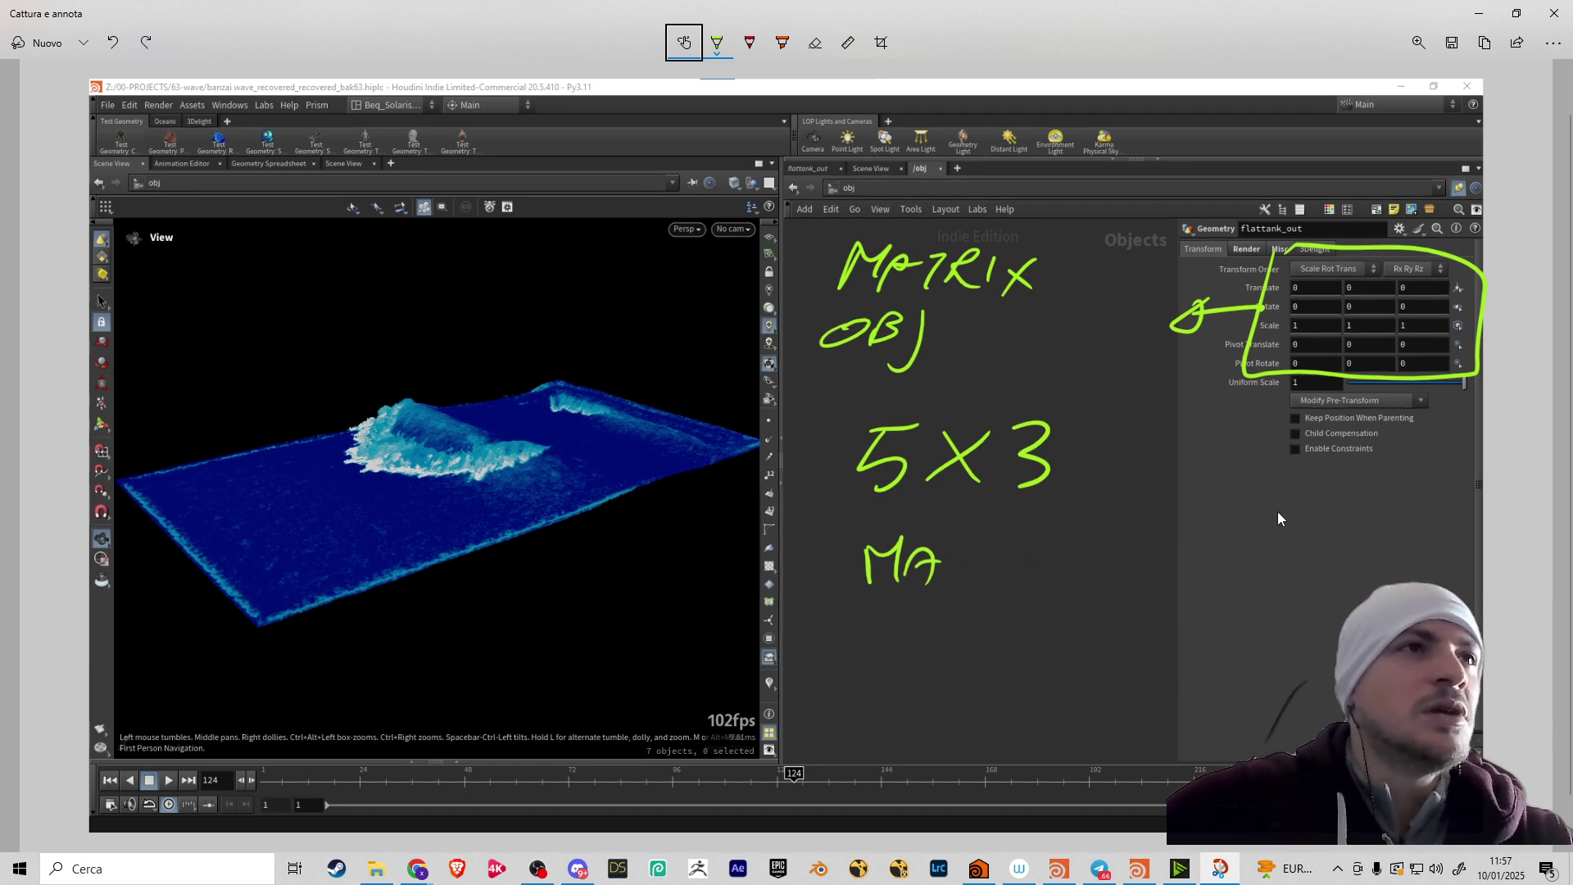
key("ctrl+z")
key("ctrl+z")
key("ctrl+z")
key("ctrl+z")
key("ctrl+z")
key("ctrl+z")
key("ctrl+z")
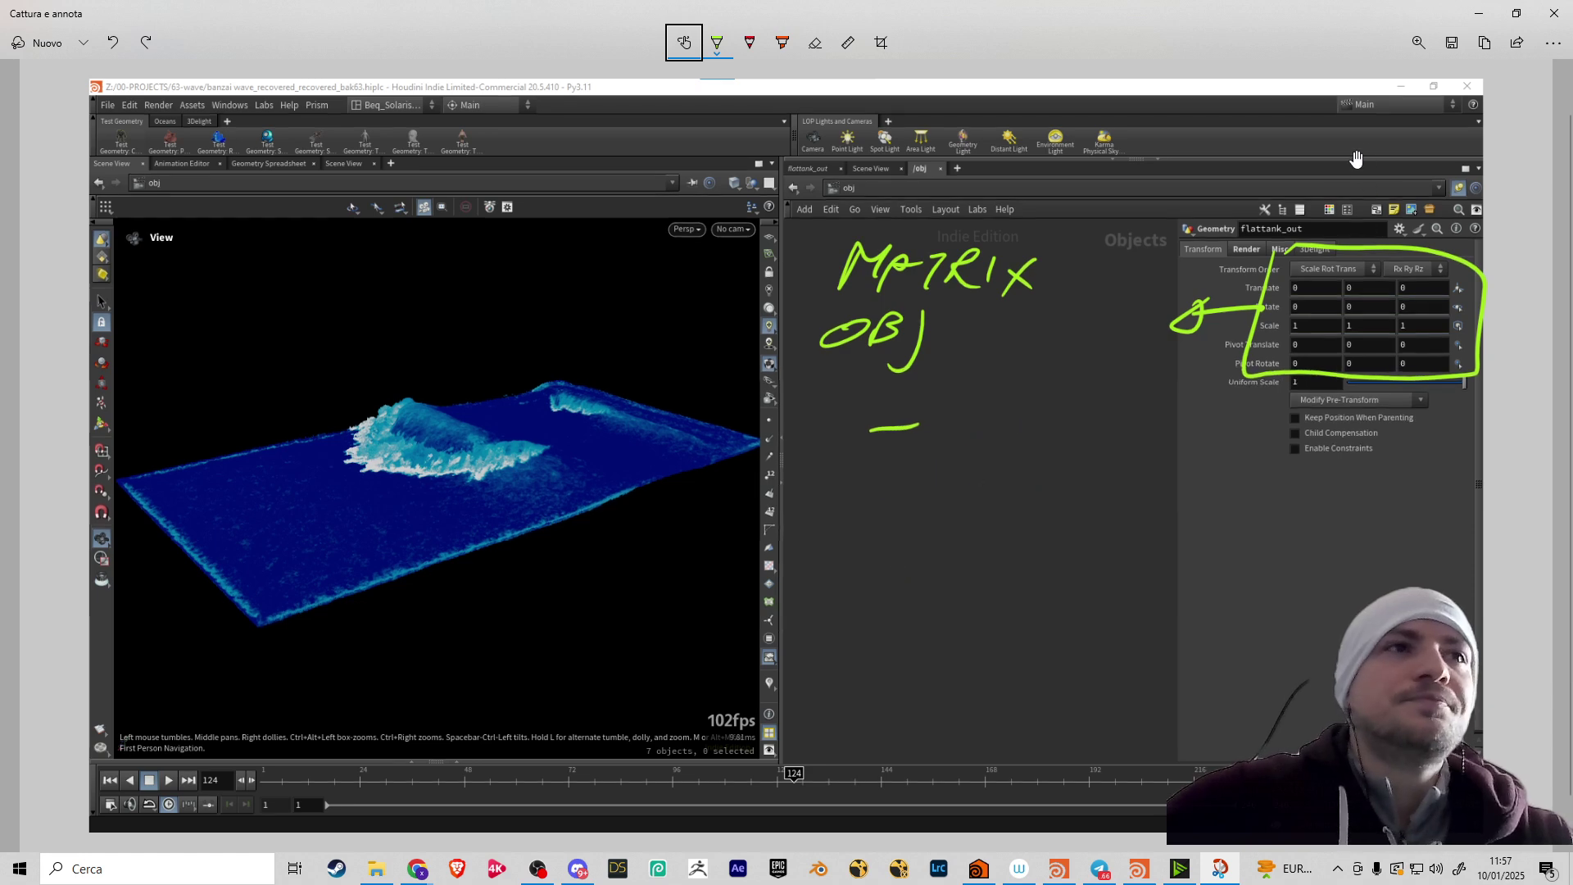
key("ctrl+z")
key("ctrl+z")
key("ctrl+z")
key("ctrl+z")
key("ctrl+z")
key("ctrl+z")
key("ctrl+z")
key("ctrl+z")
key("ctrl+z")
key("ctrl+z")
key("ctrl+z")
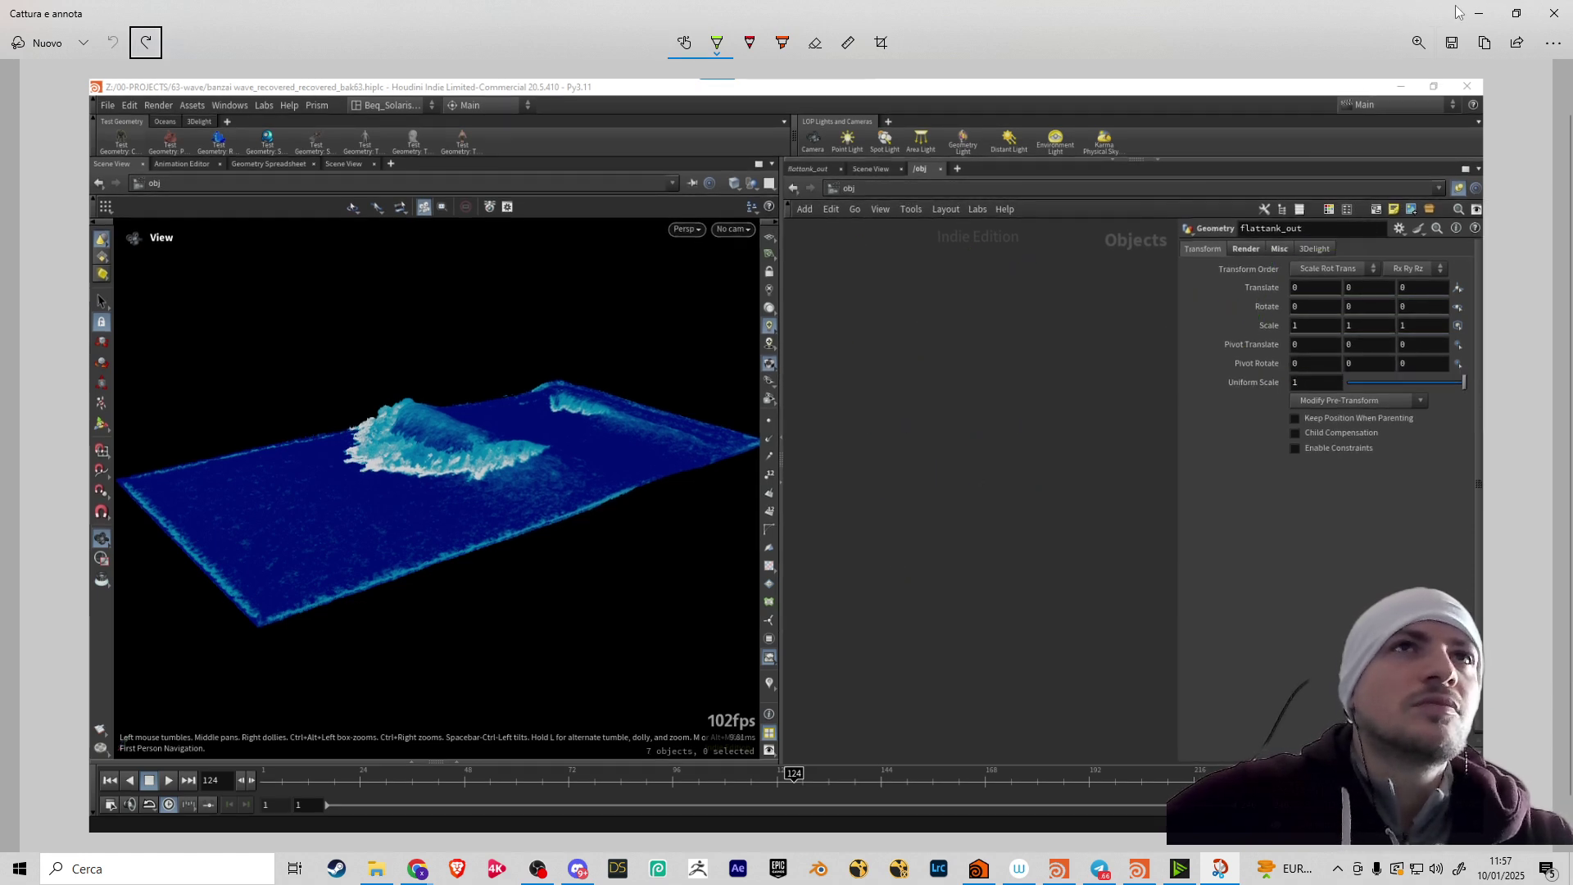
left_click(1477, 14)
Widen the scene view pane beside the network editor to give the wave more room
mouse_move(533, 432)
middle_mouse_down()
mouse_move(492, 475)
mouse_move(541, 442)
mouse_move(526, 415)
mouse_move(503, 426)
middle_mouse_up()
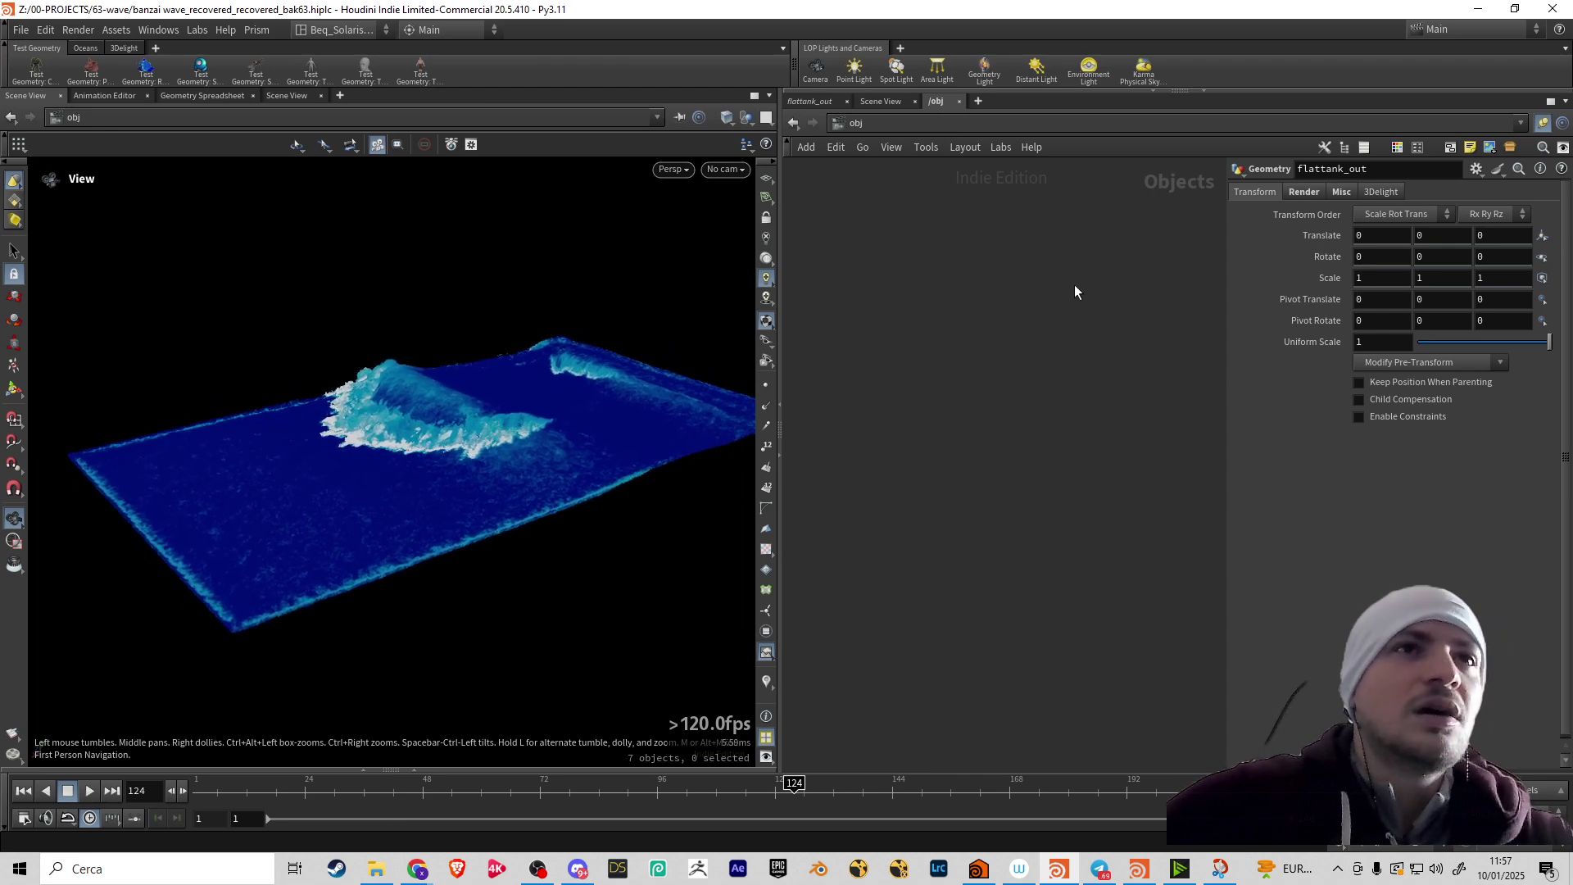
left_click(874, 121)
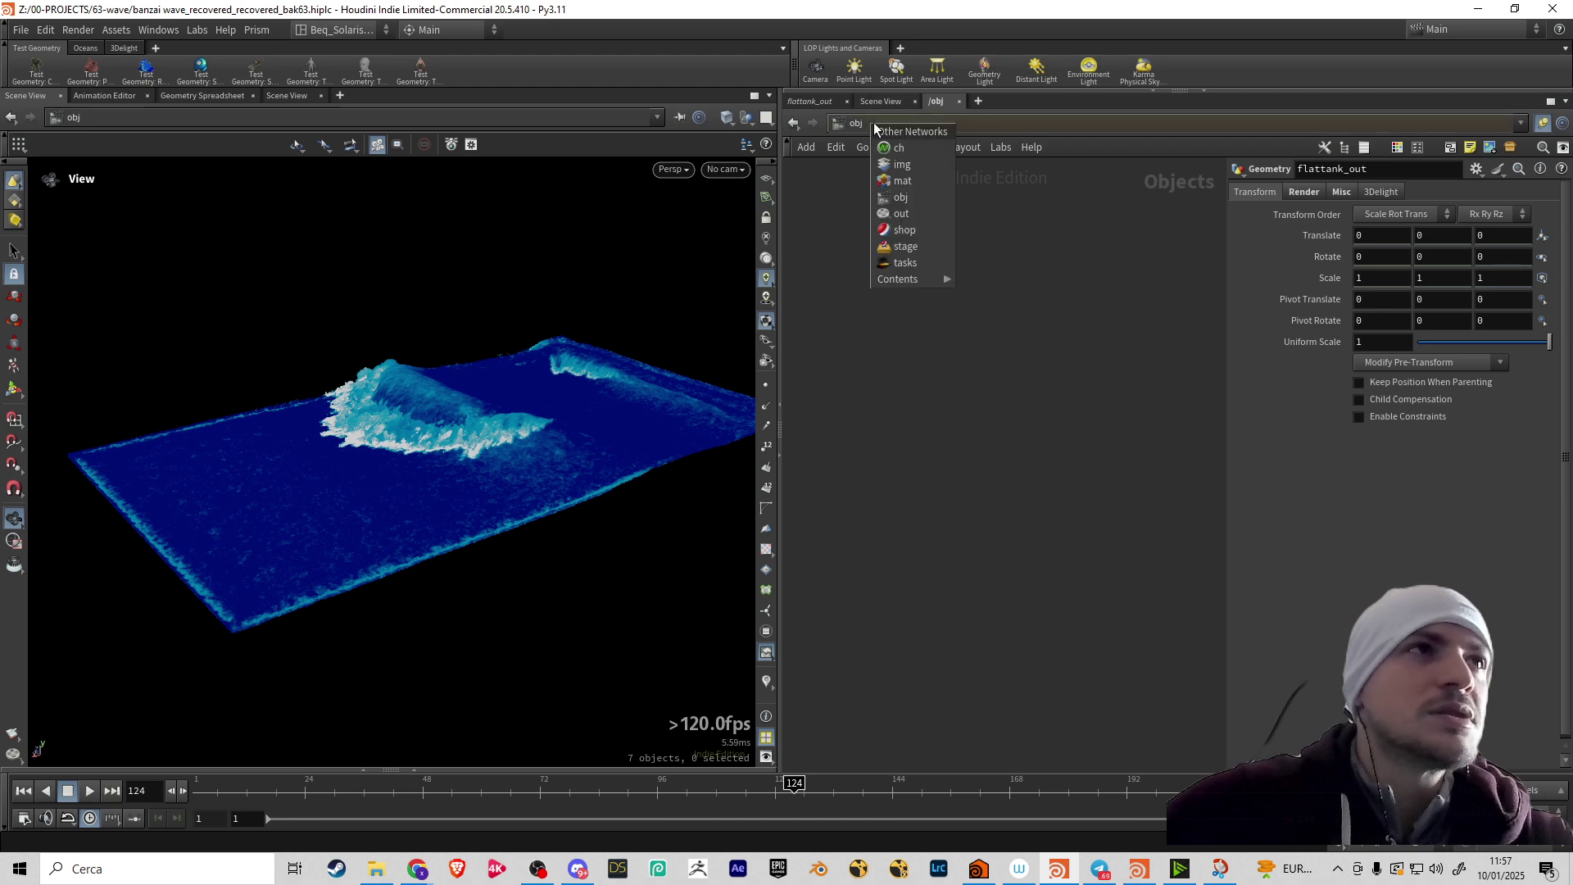
left_click(828, 166)
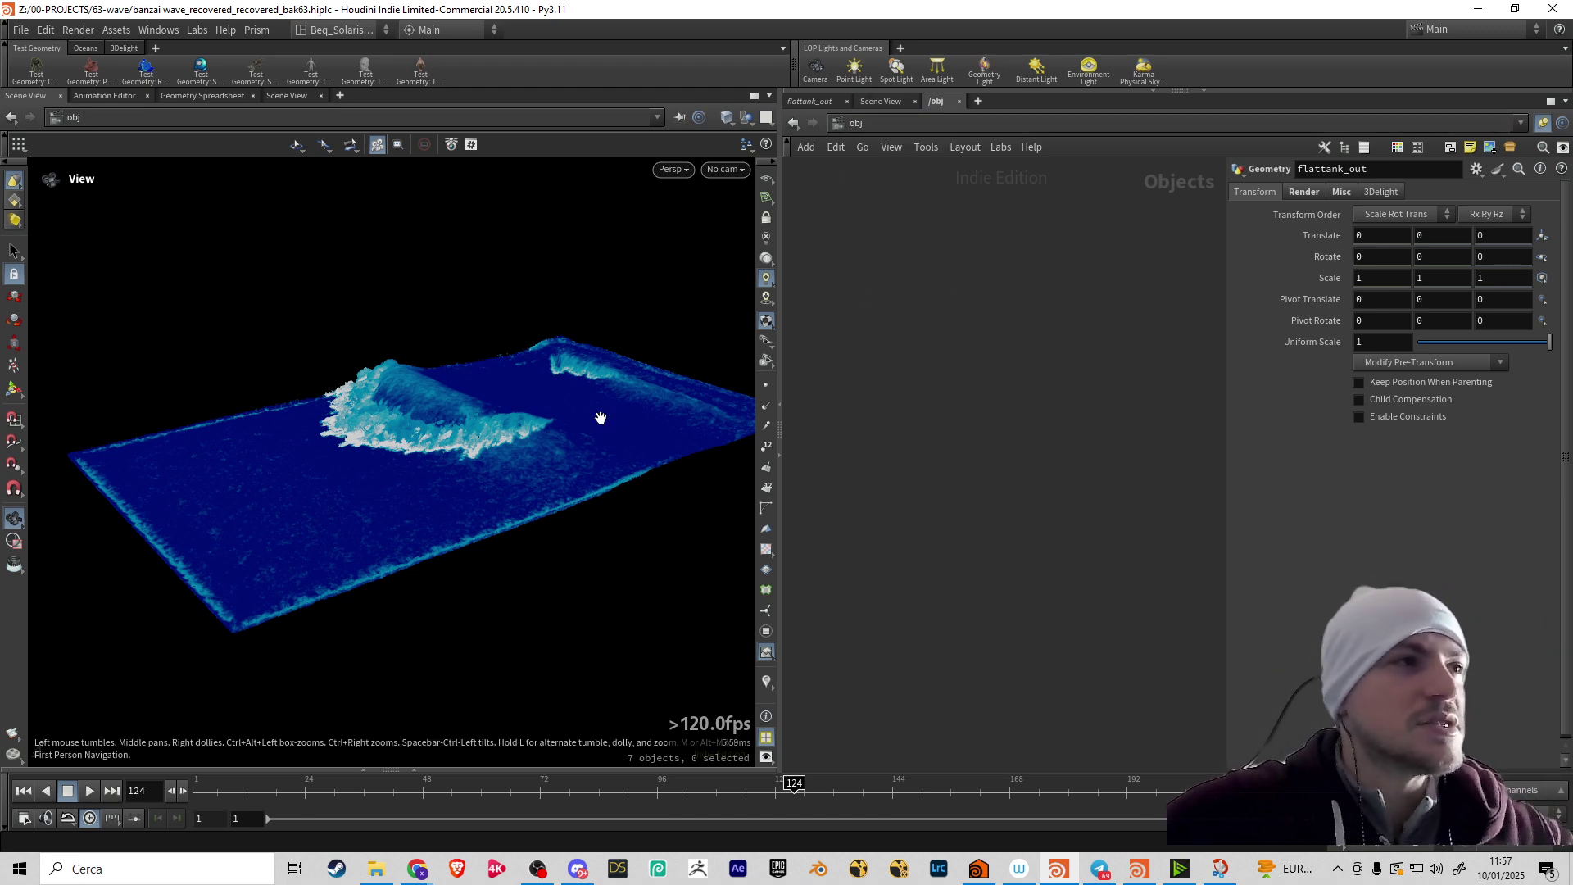
left_click_drag(502, 422, 543, 400)
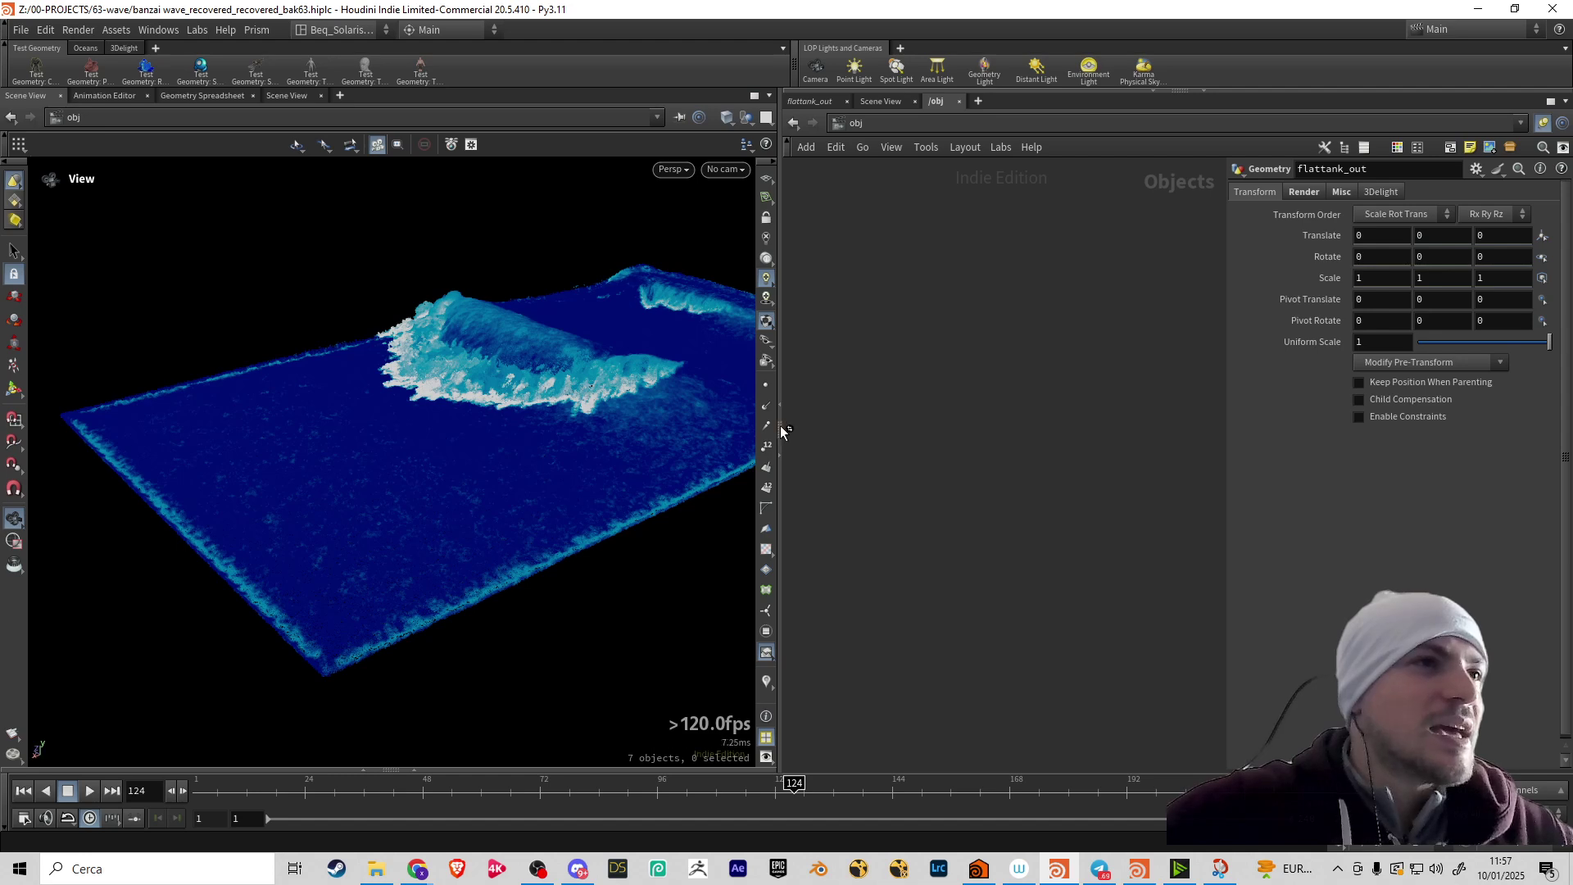
left_click_drag(780, 425, 925, 426)
left_click_drag(698, 393, 604, 408)
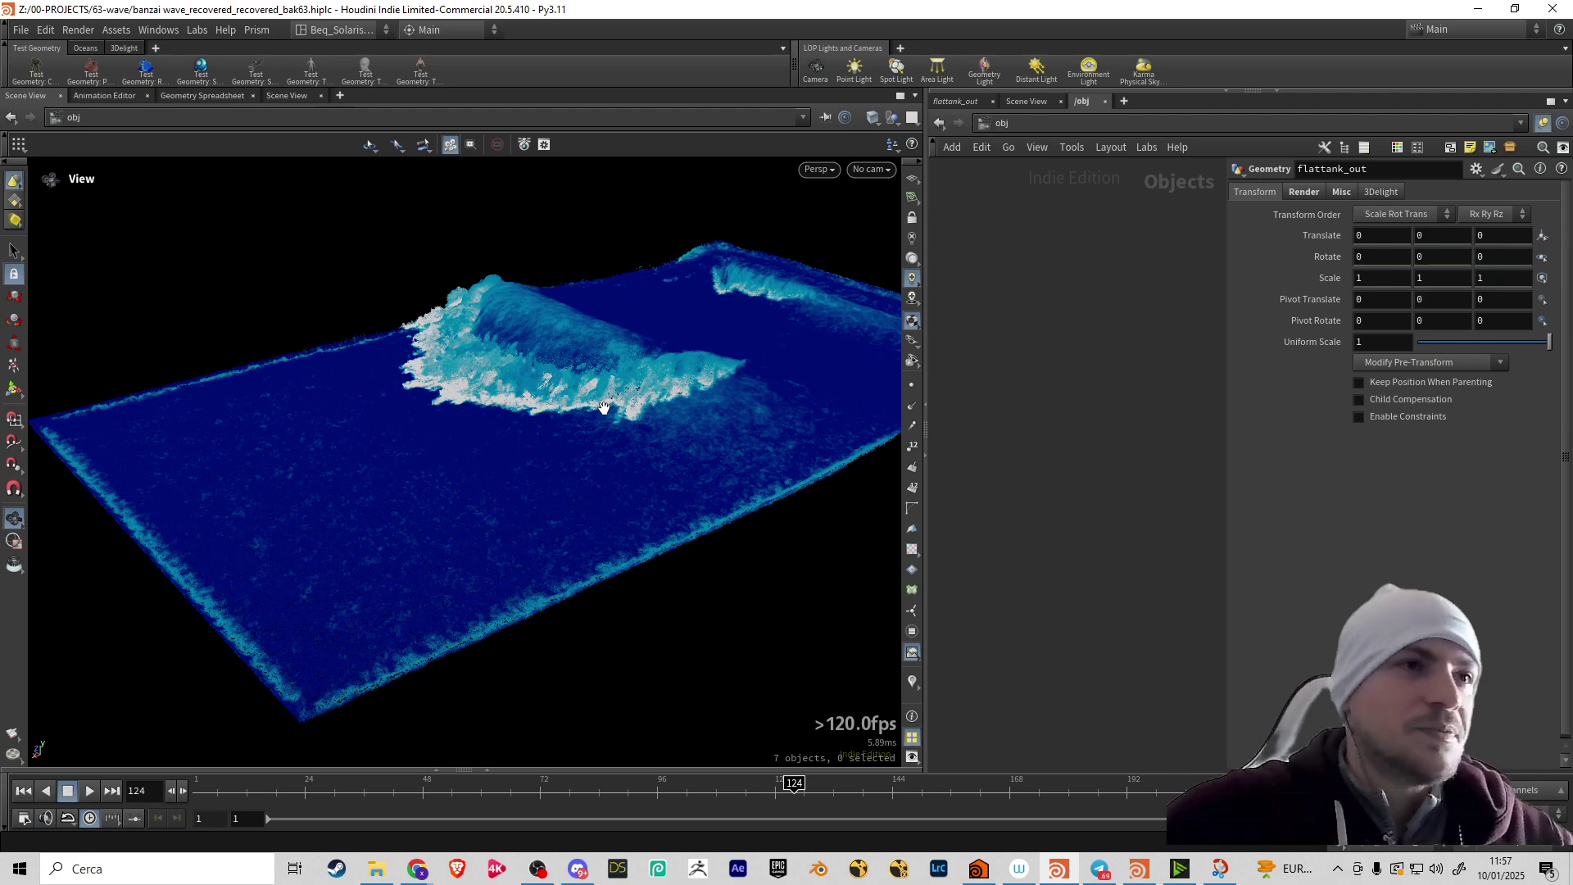
scroll(819, 574, "up", 1)
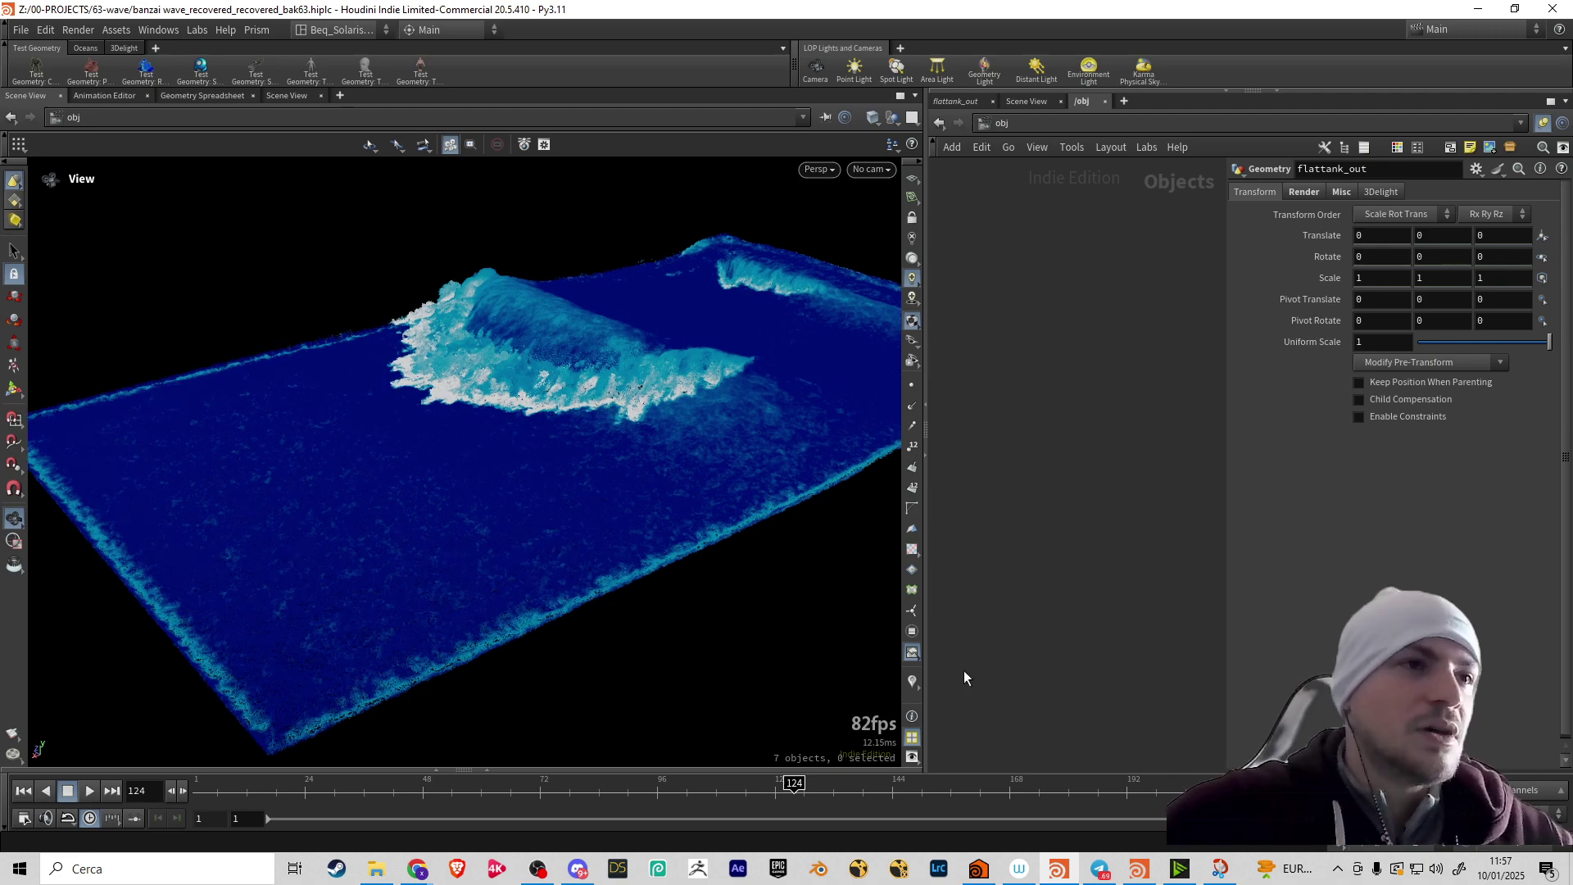
Turn on the viewport visualizers to display the v point attribute on the wave, and review the visualizer list
left_click(912, 682)
right_click(912, 686)
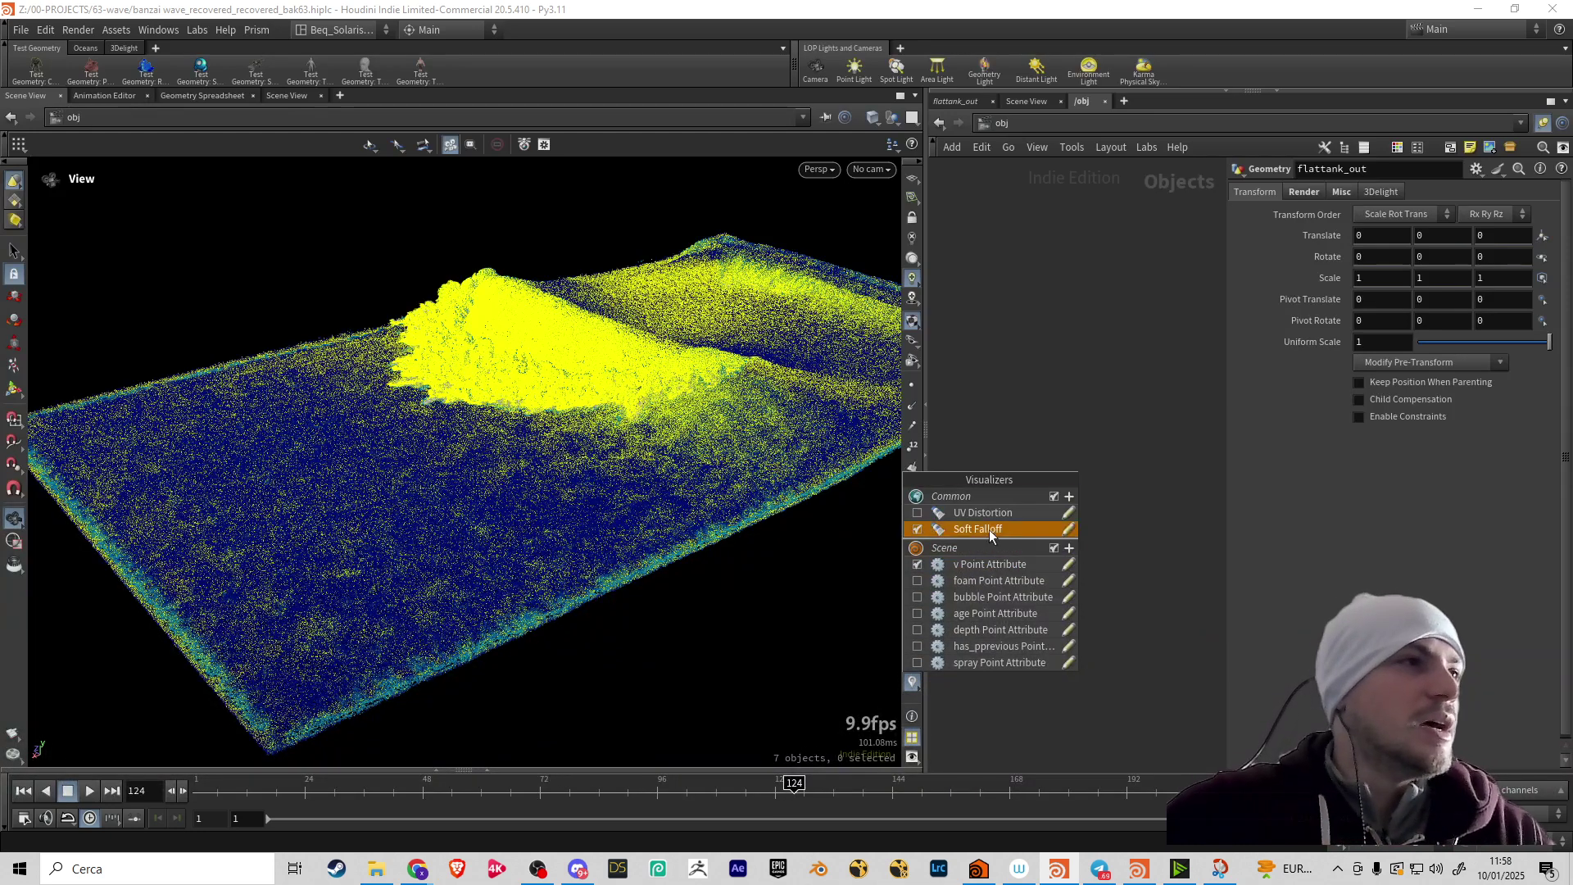
left_click_drag(525, 393, 494, 379)
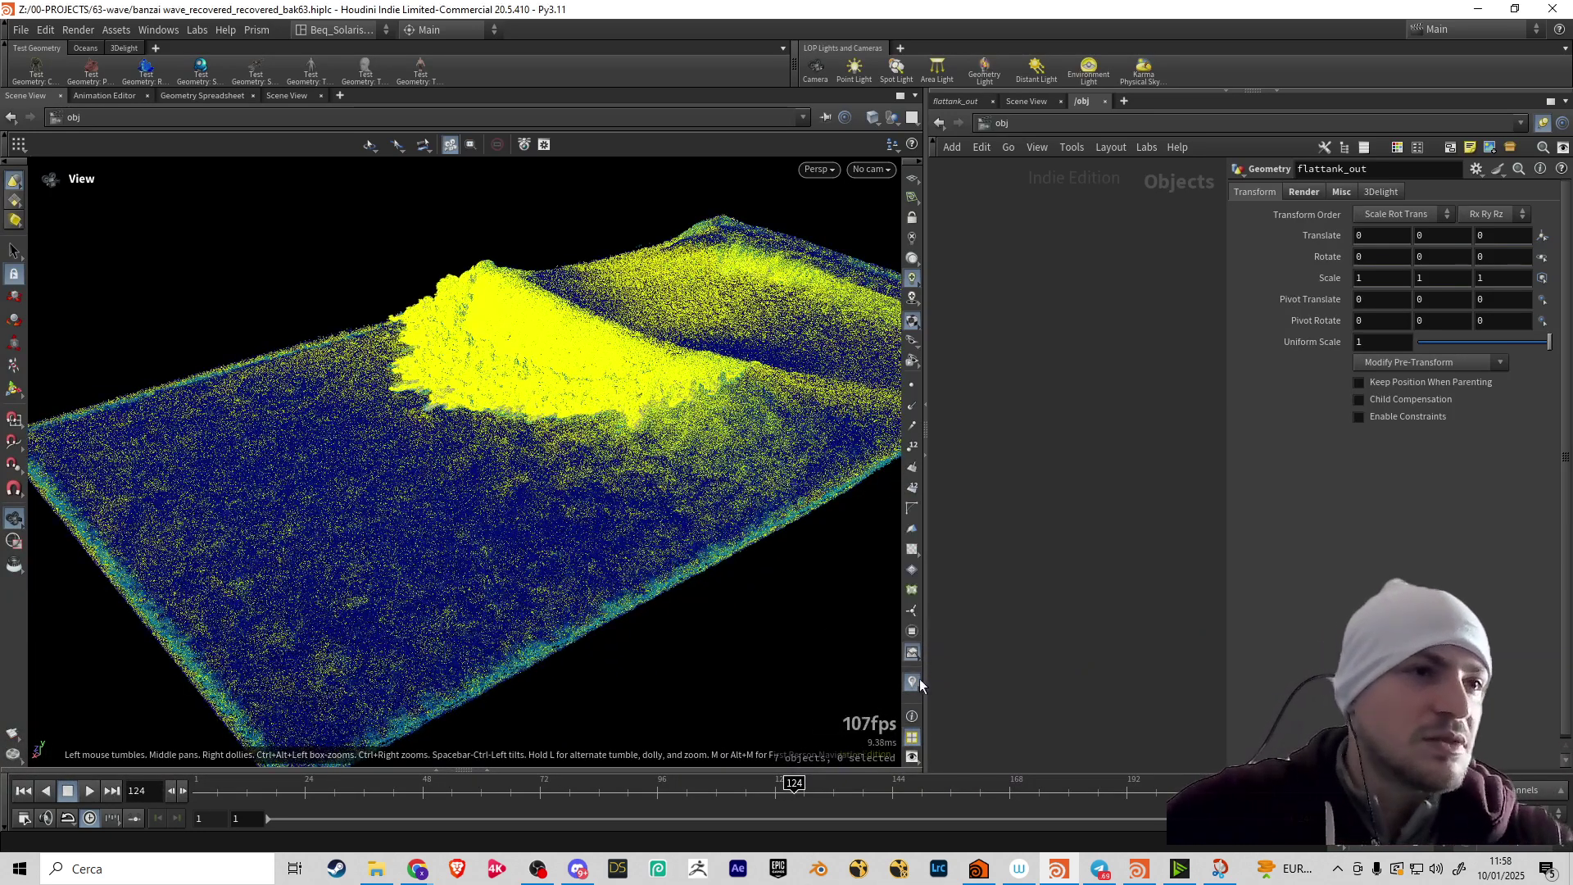
Set the Scale Vectors guide size to 0.2 in the display options, inspect the velocity vectors up close, and close the dialog
key("d")
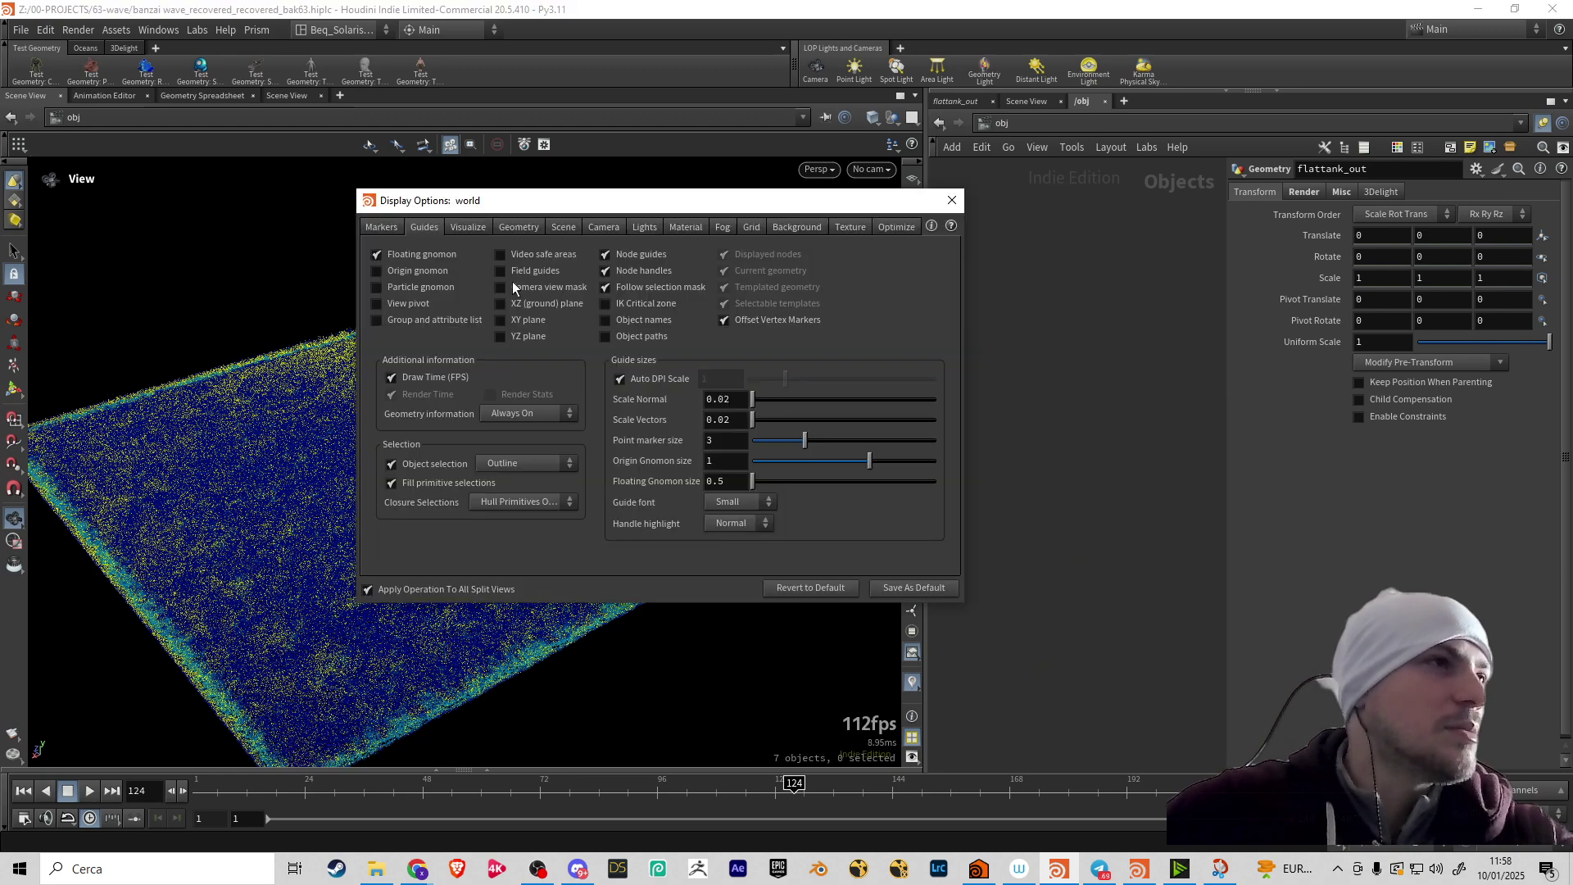
left_click(467, 229)
left_click(425, 229)
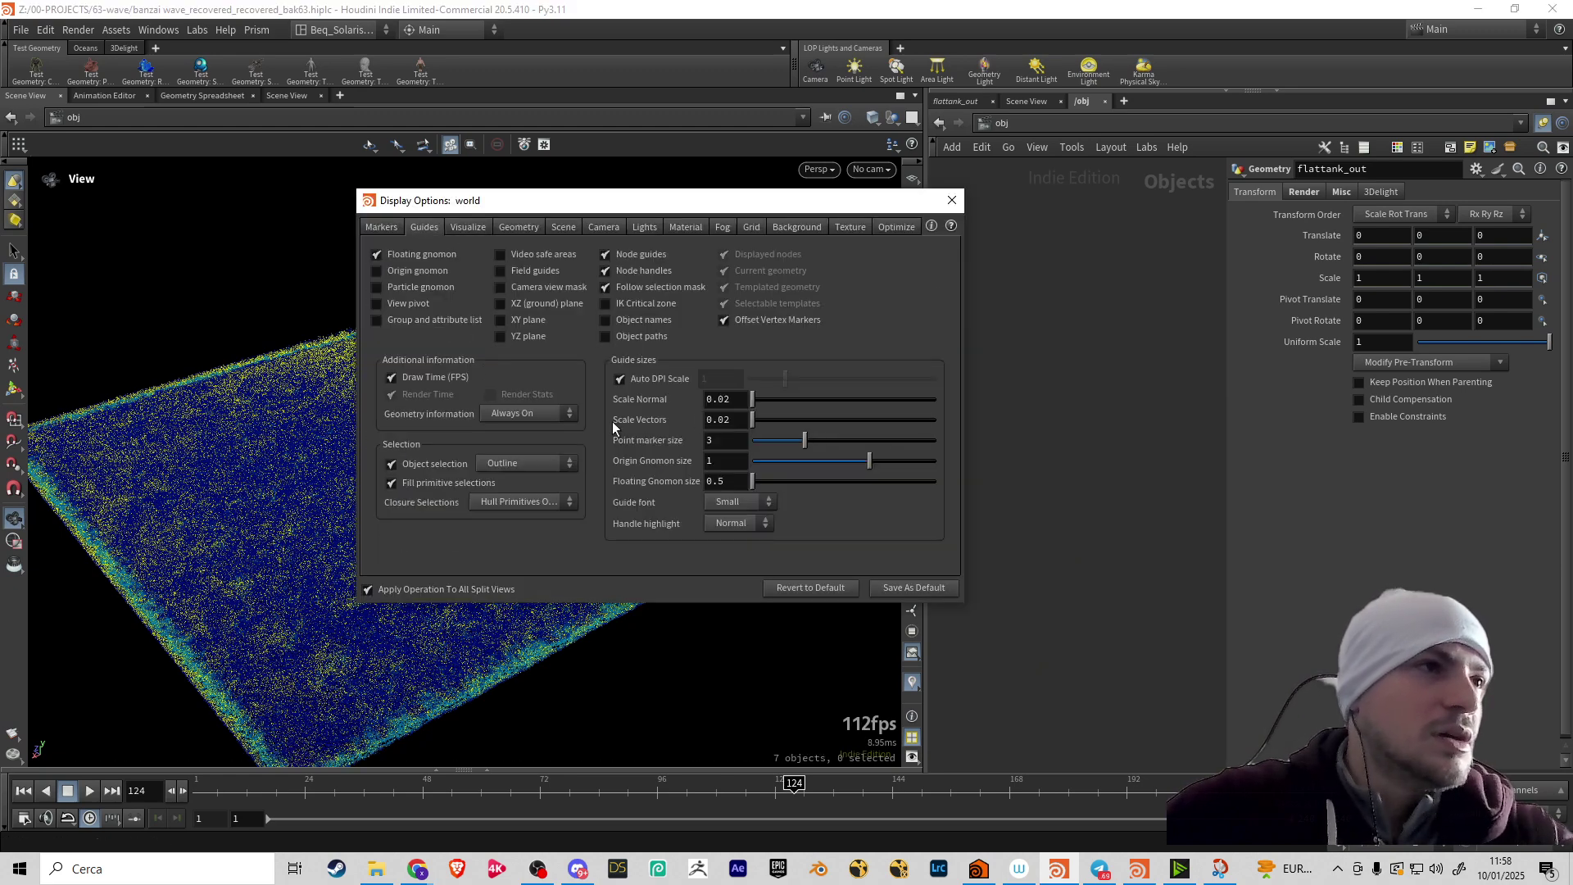
left_click(724, 420)
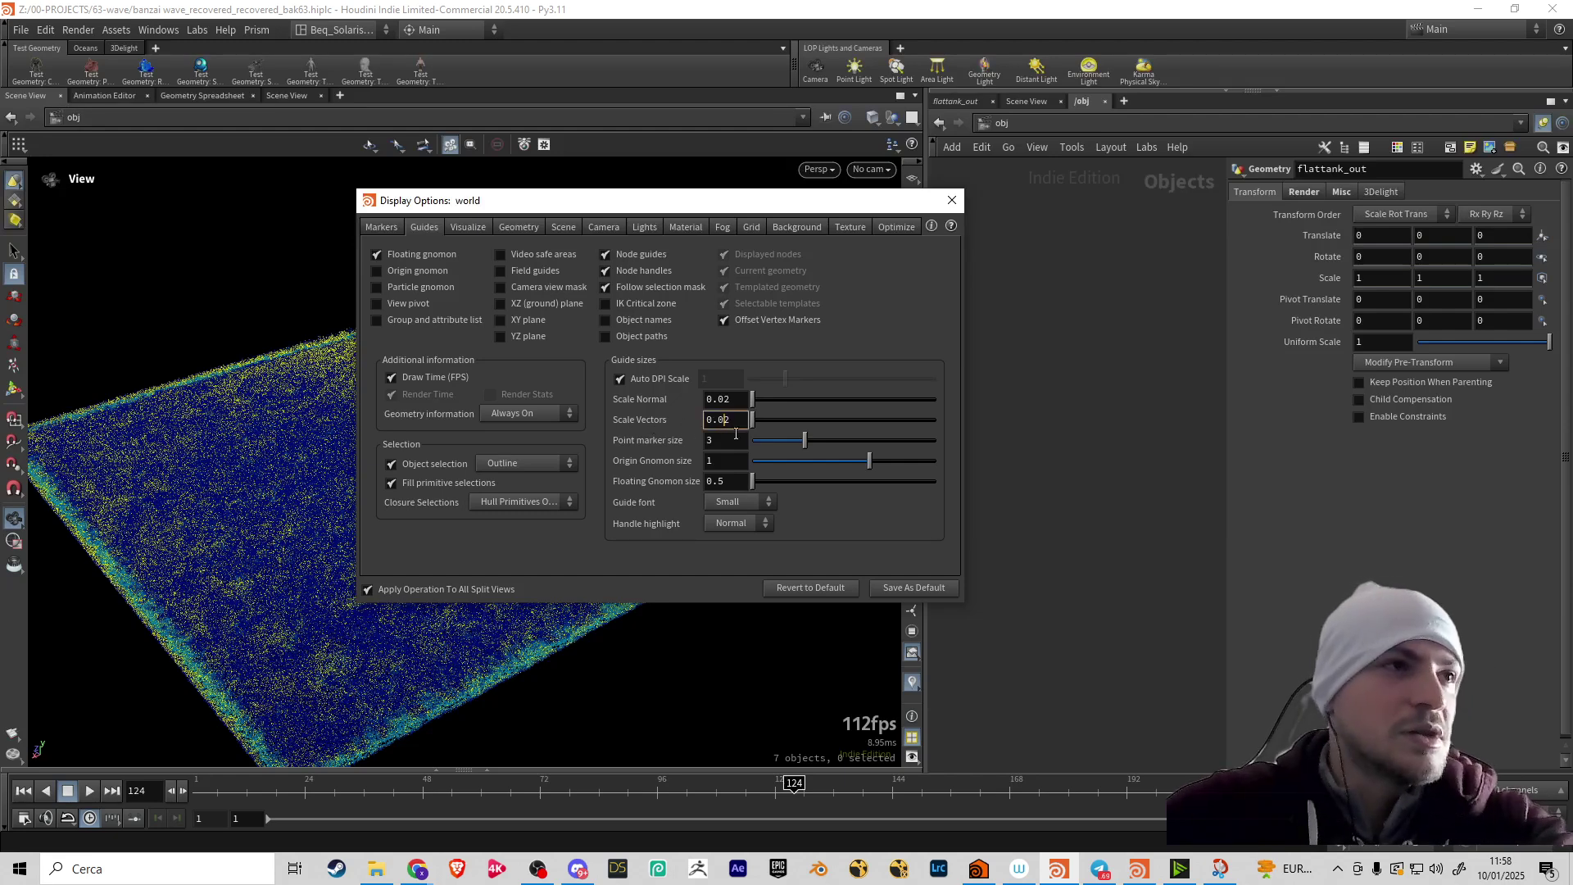
key("Return")
left_click_drag(693, 211, 1285, 160)
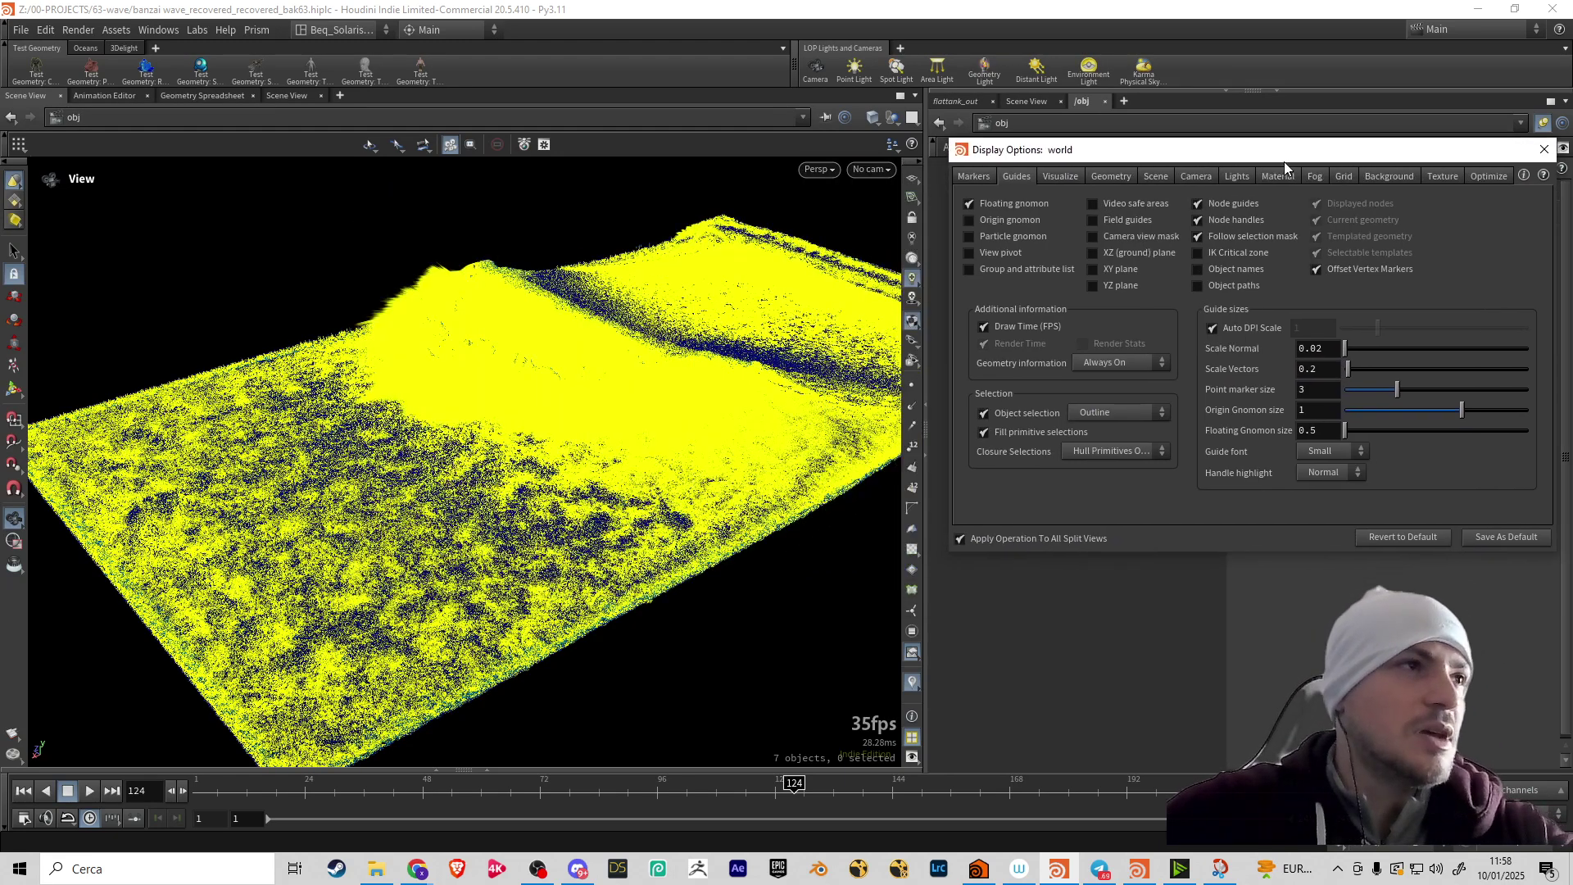
left_click_drag(489, 368, 437, 308)
right_click_drag(438, 308, 461, 358)
middle_click_drag(461, 358, 777, 358)
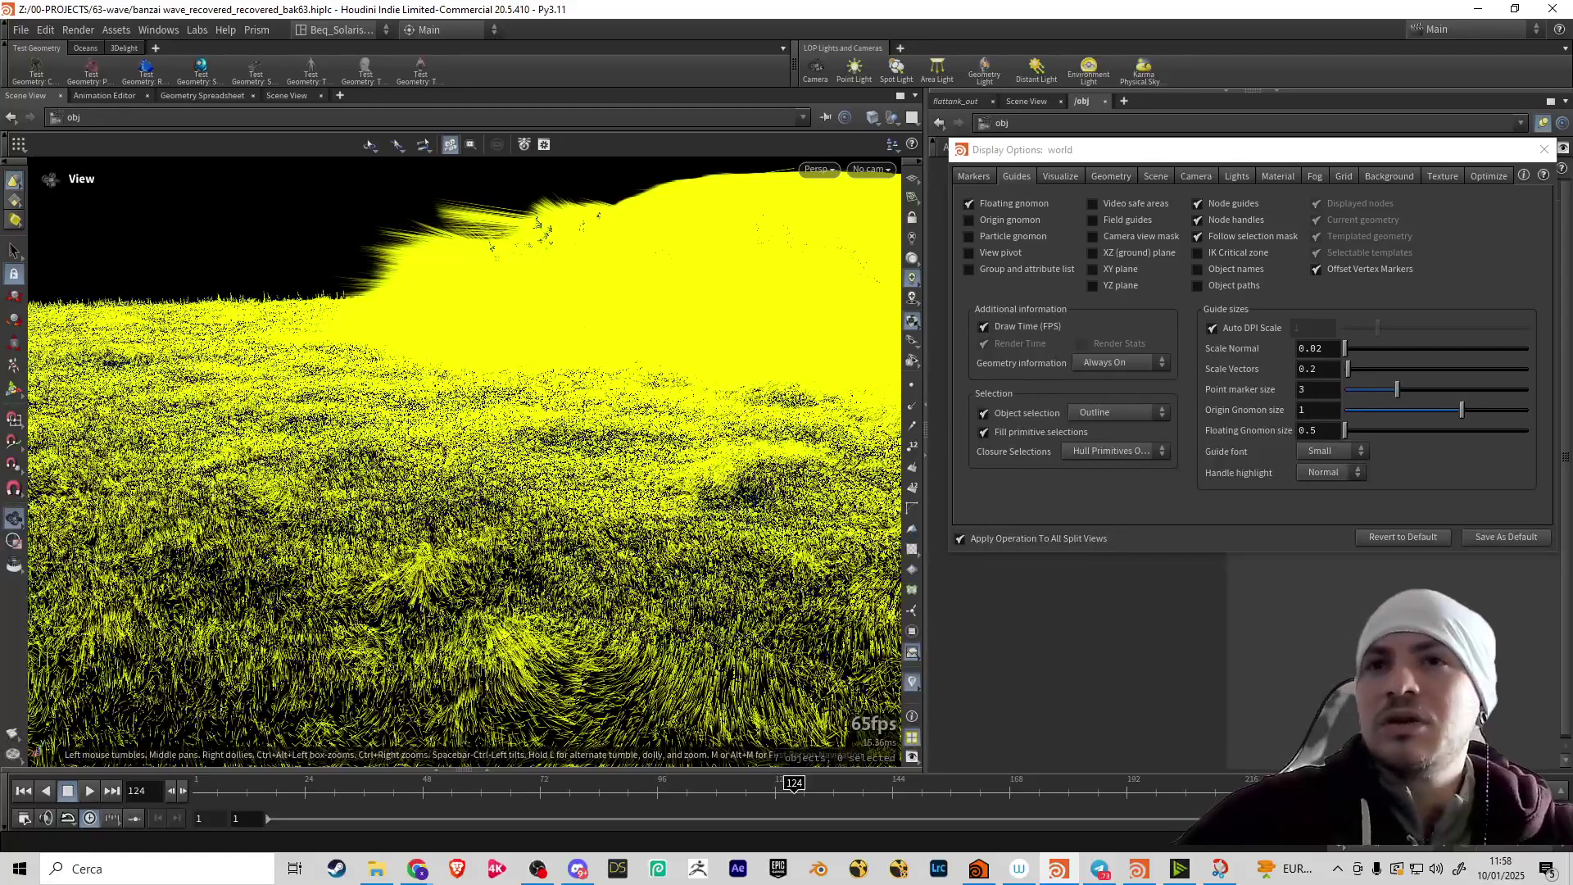
left_click_drag(526, 418, 574, 459)
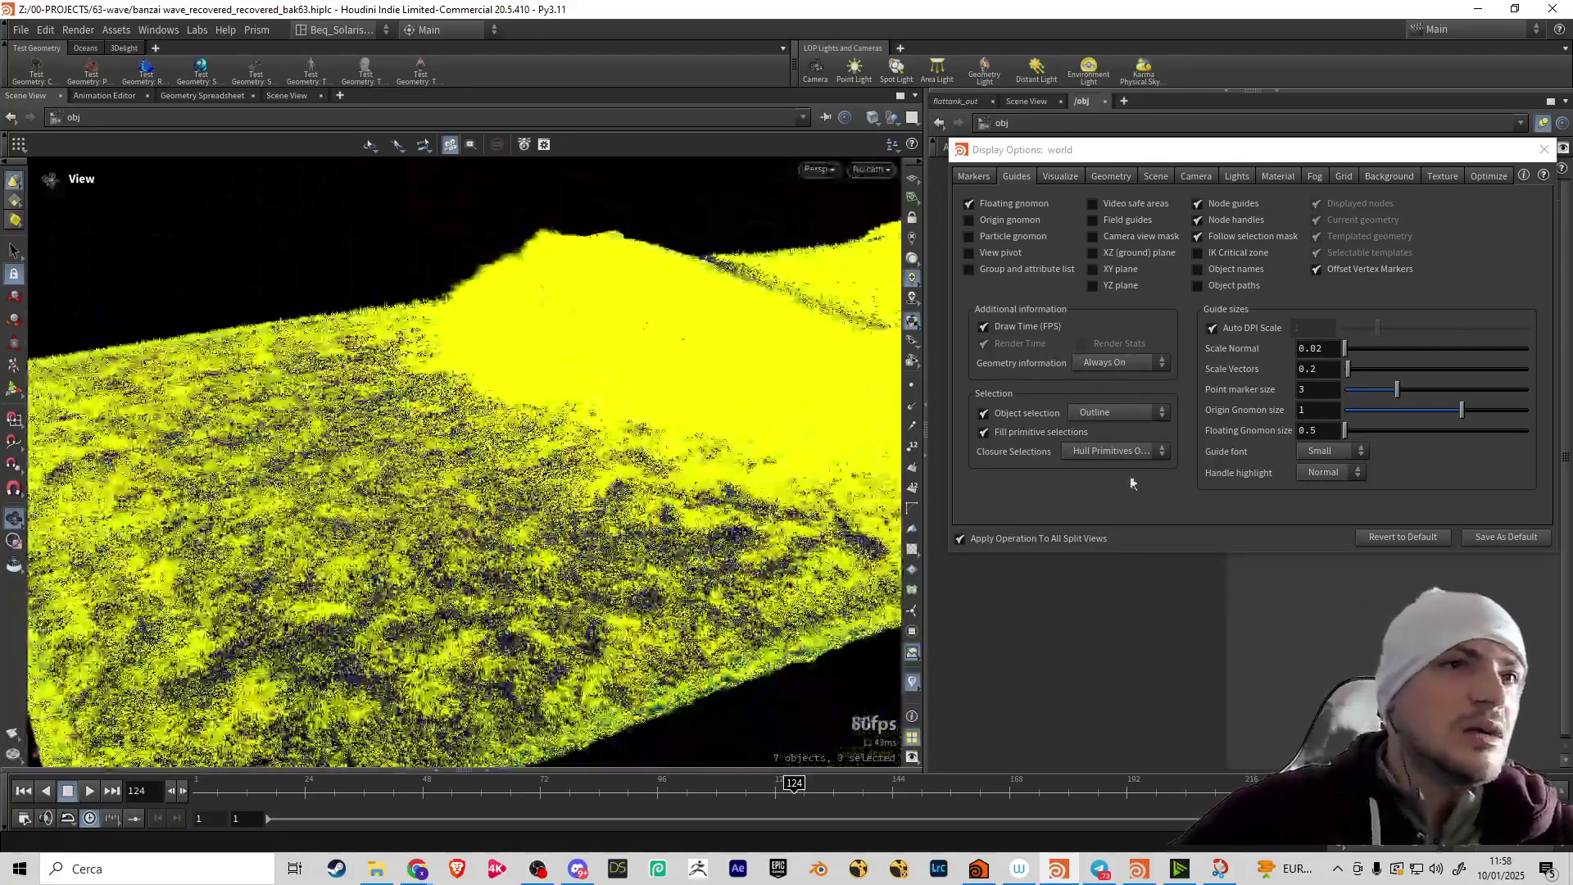
left_click(1544, 150)
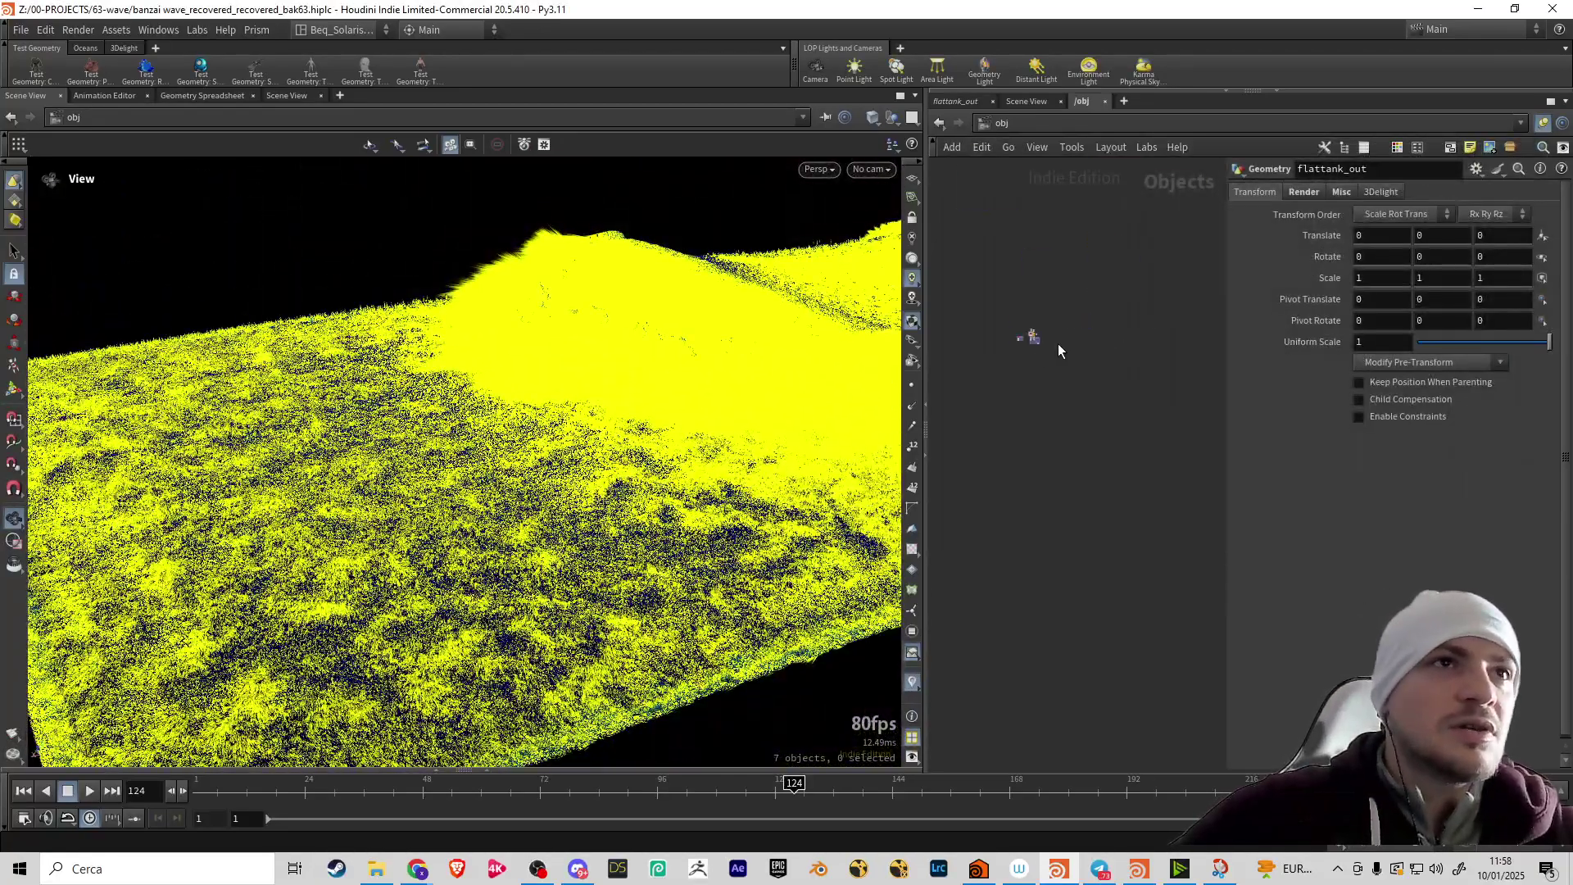
Open the flattank_out geometry network and locate the pointvop1 node
scroll(1039, 308, "up", 5)
double_click(1029, 329)
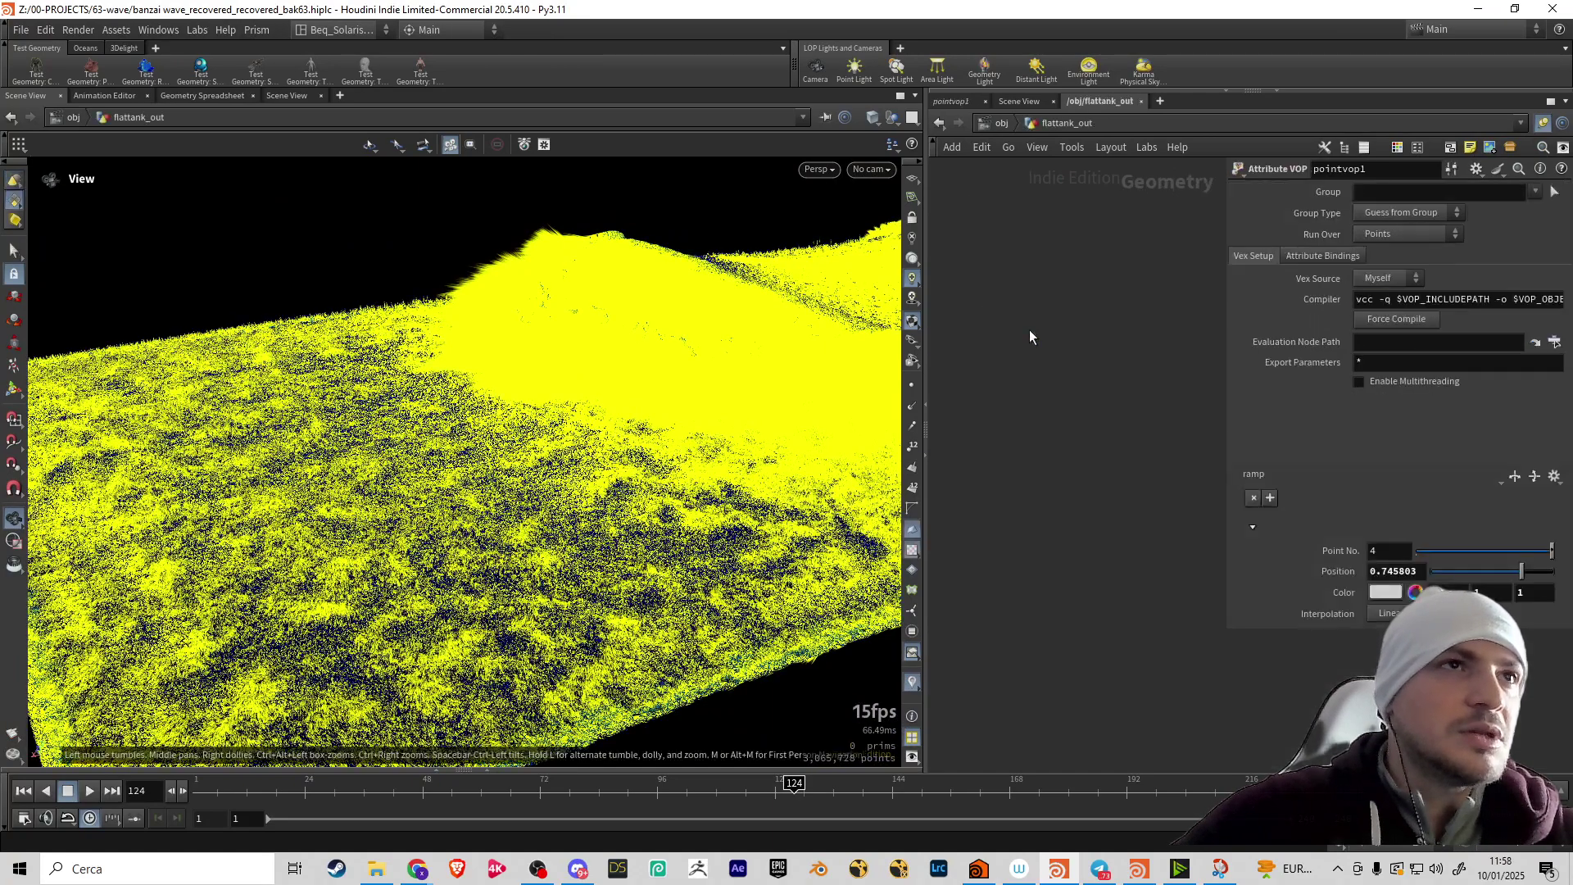
scroll(1011, 459, "down", 5)
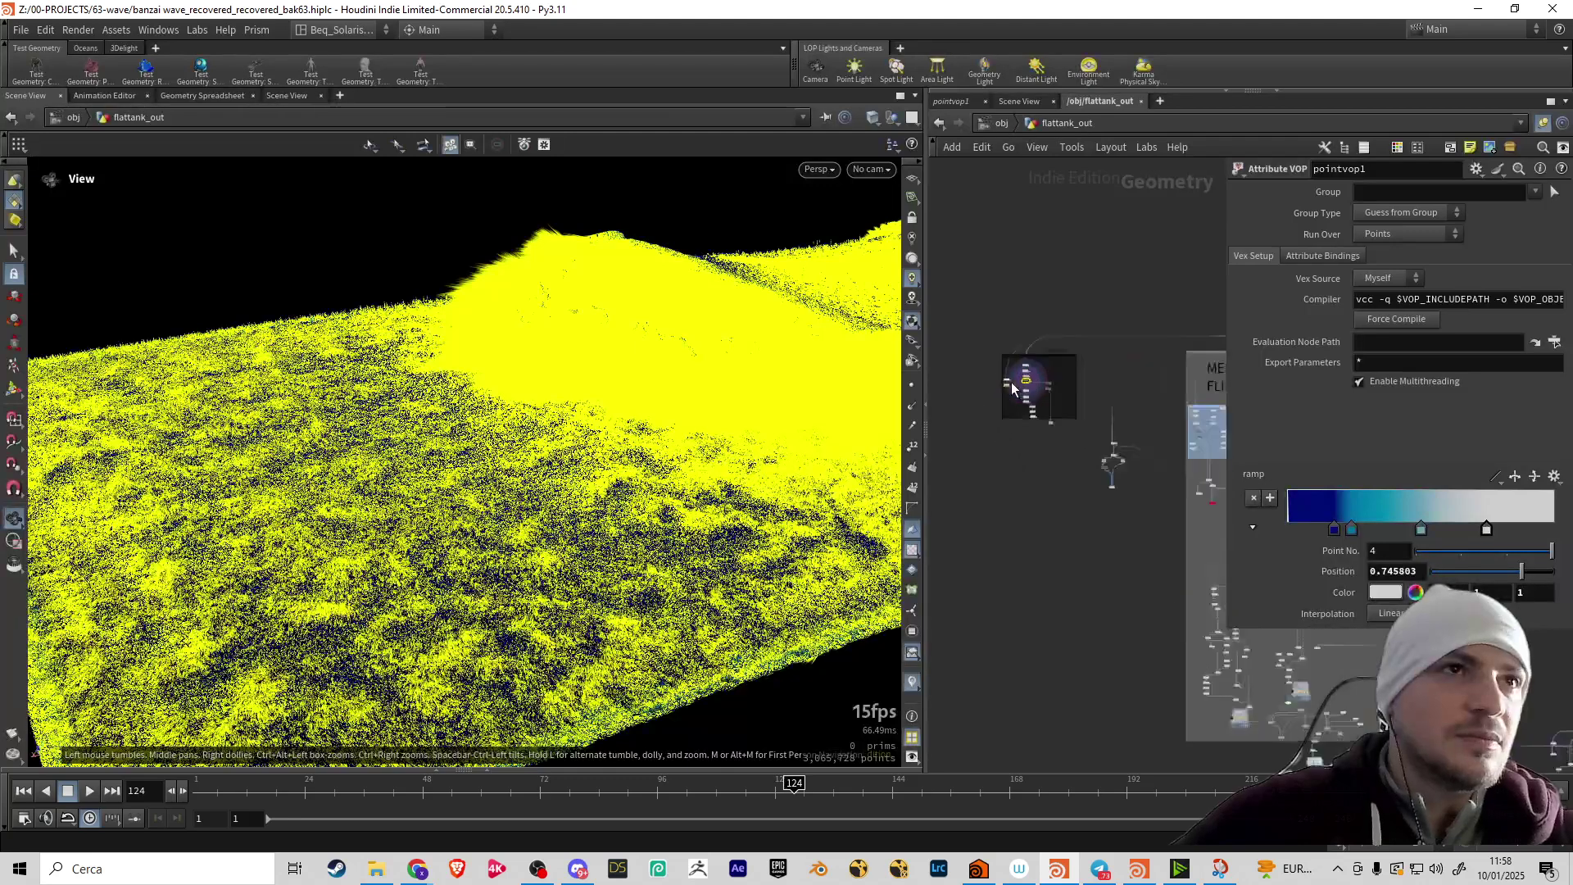
mouse_move(986, 409)
scroll(986, 409, "up", 2)
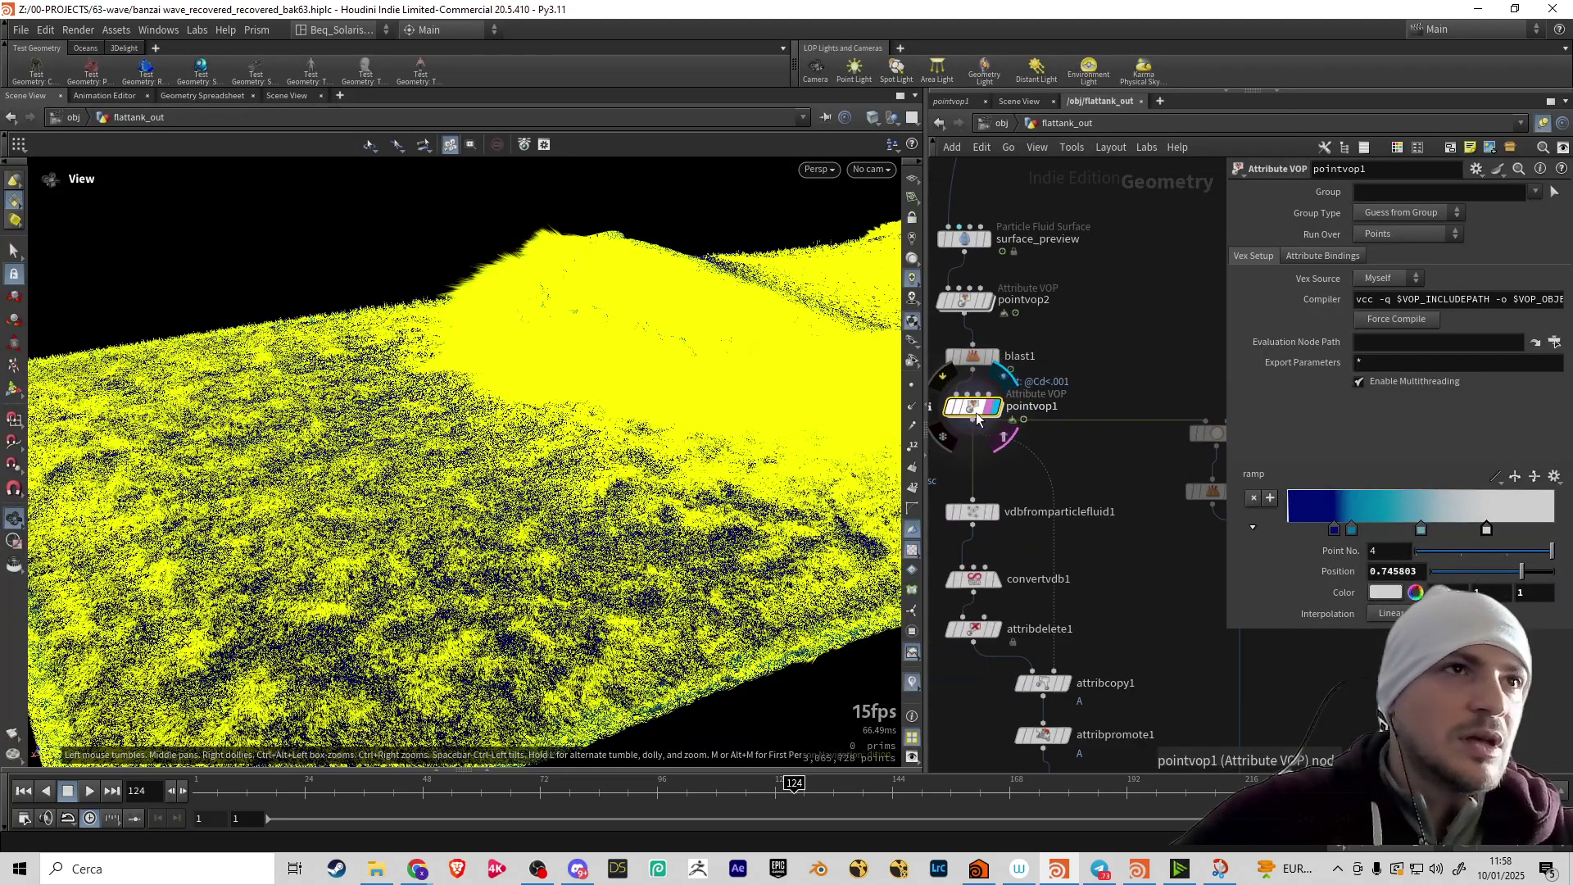
scroll(1093, 508, "down", 5)
scroll(1057, 504, "up", 5)
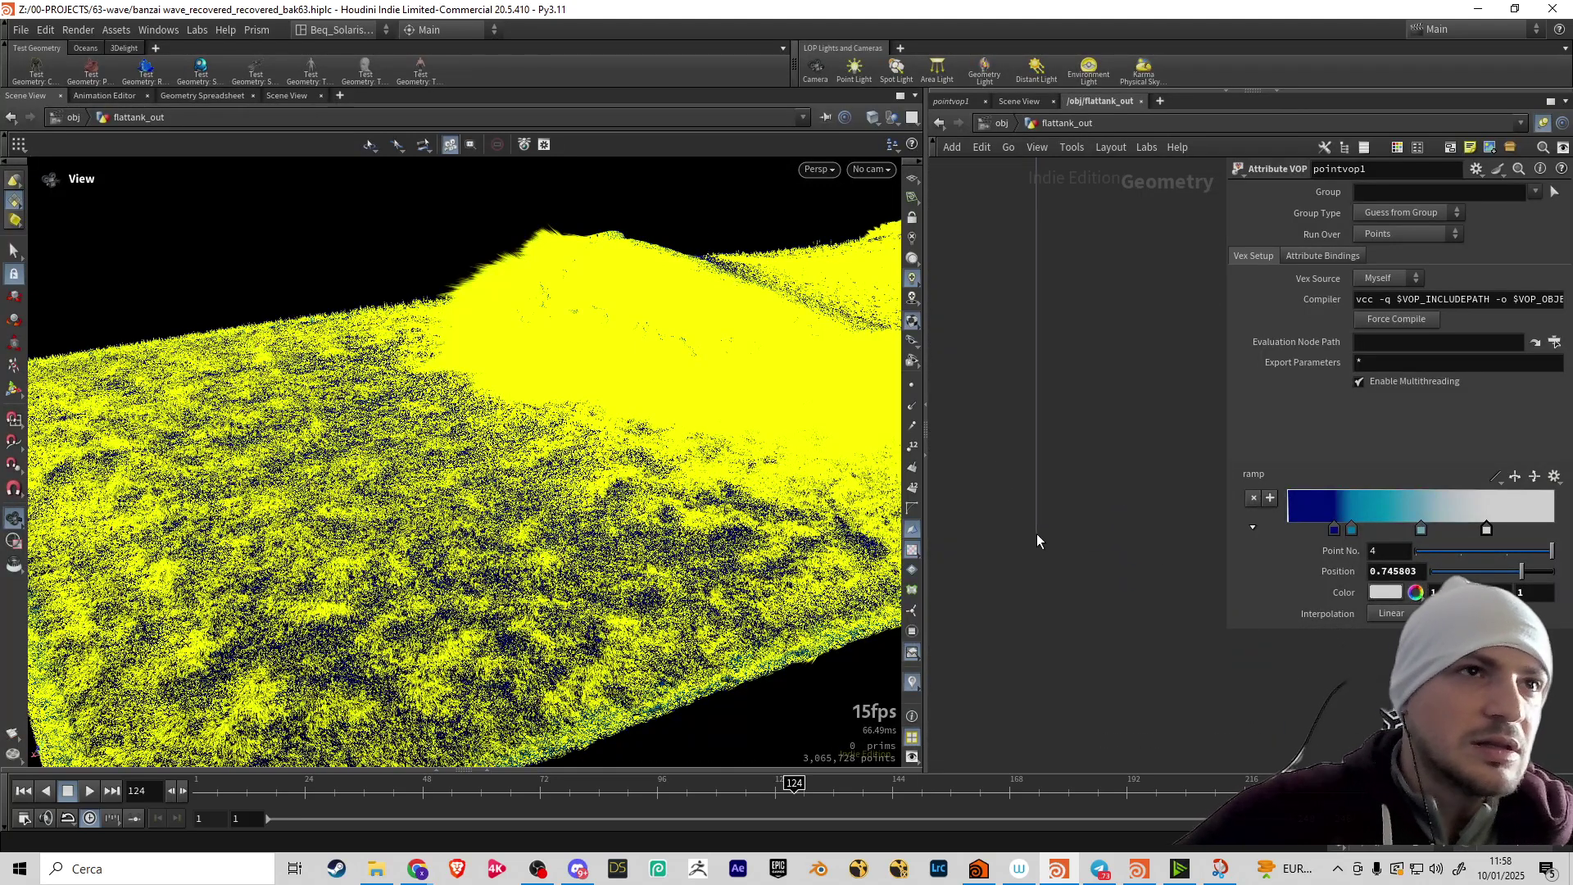
Add a Point VOP node branching off the pointvop1 output, and go inside its VEX network
key("Tab")
type("poit")
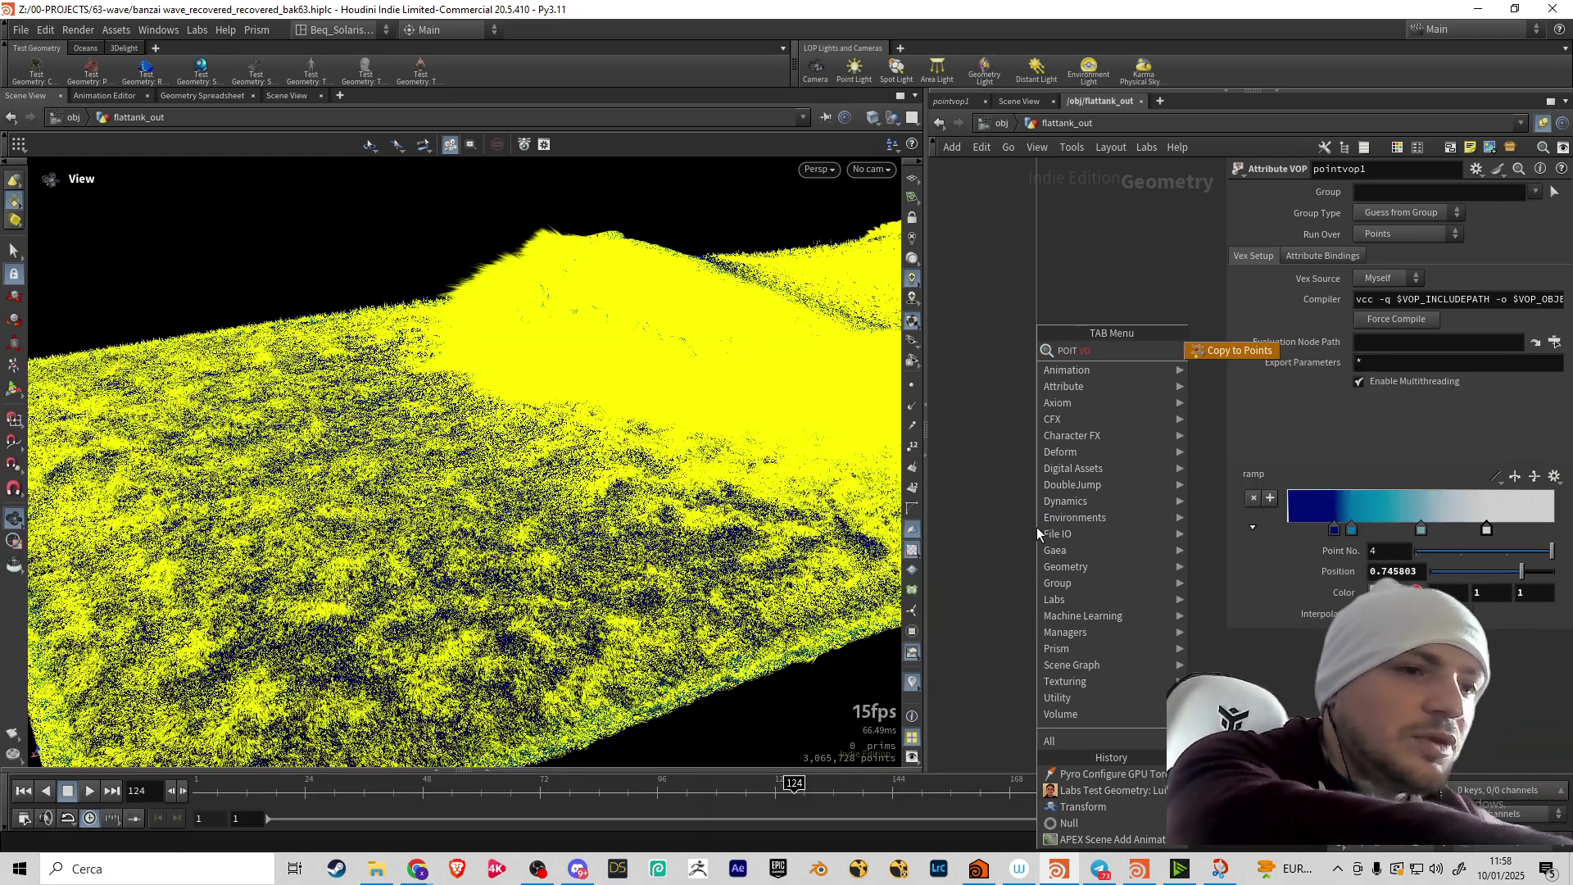
key("BackSpace")
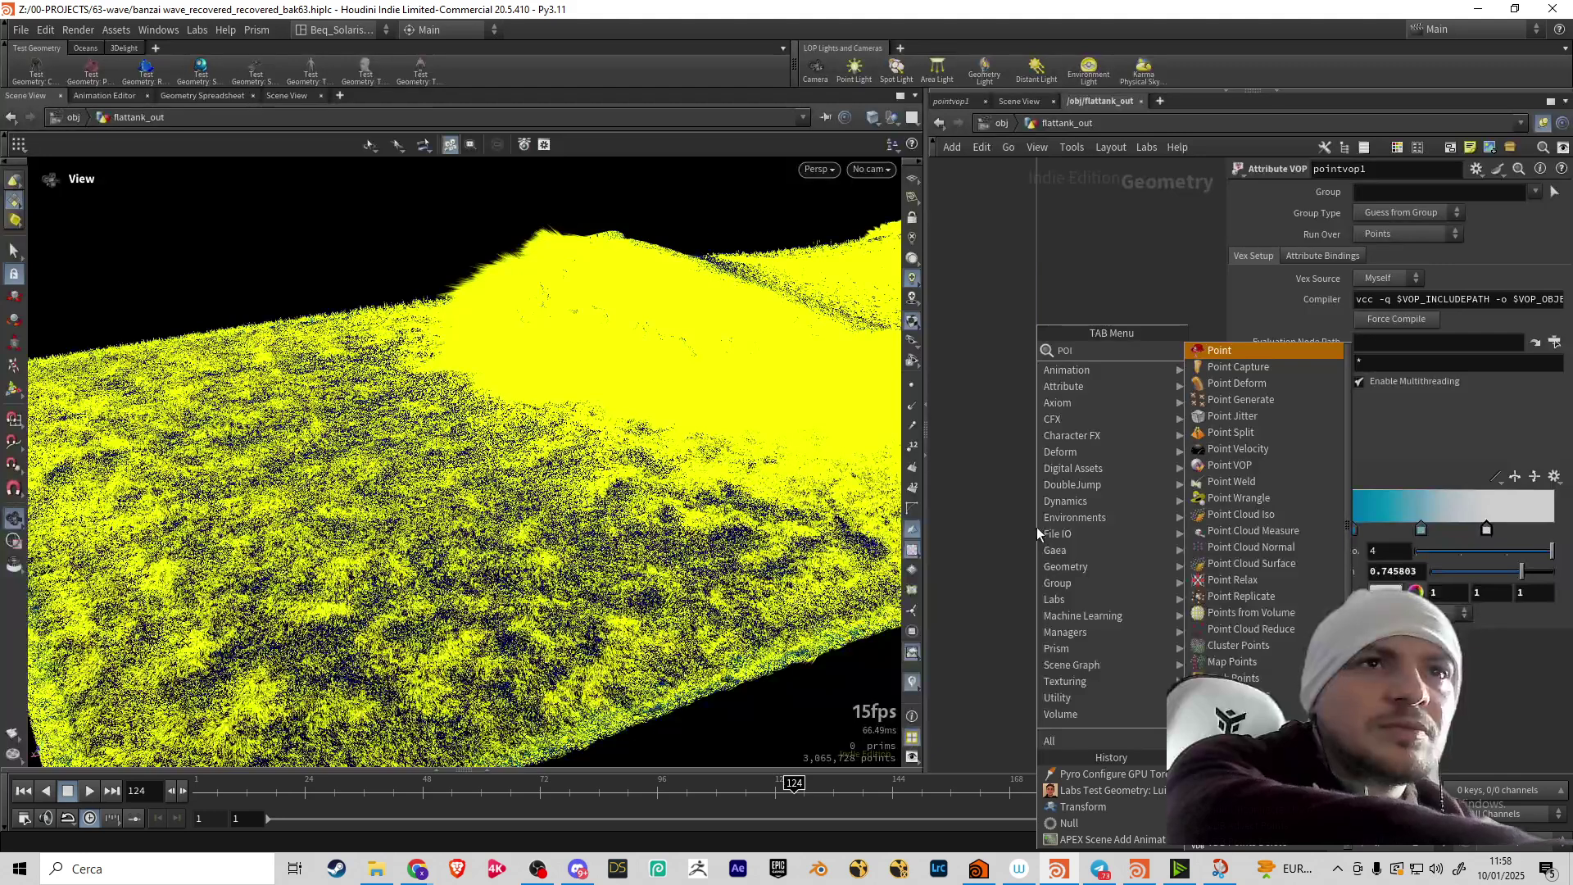
type("nt v")
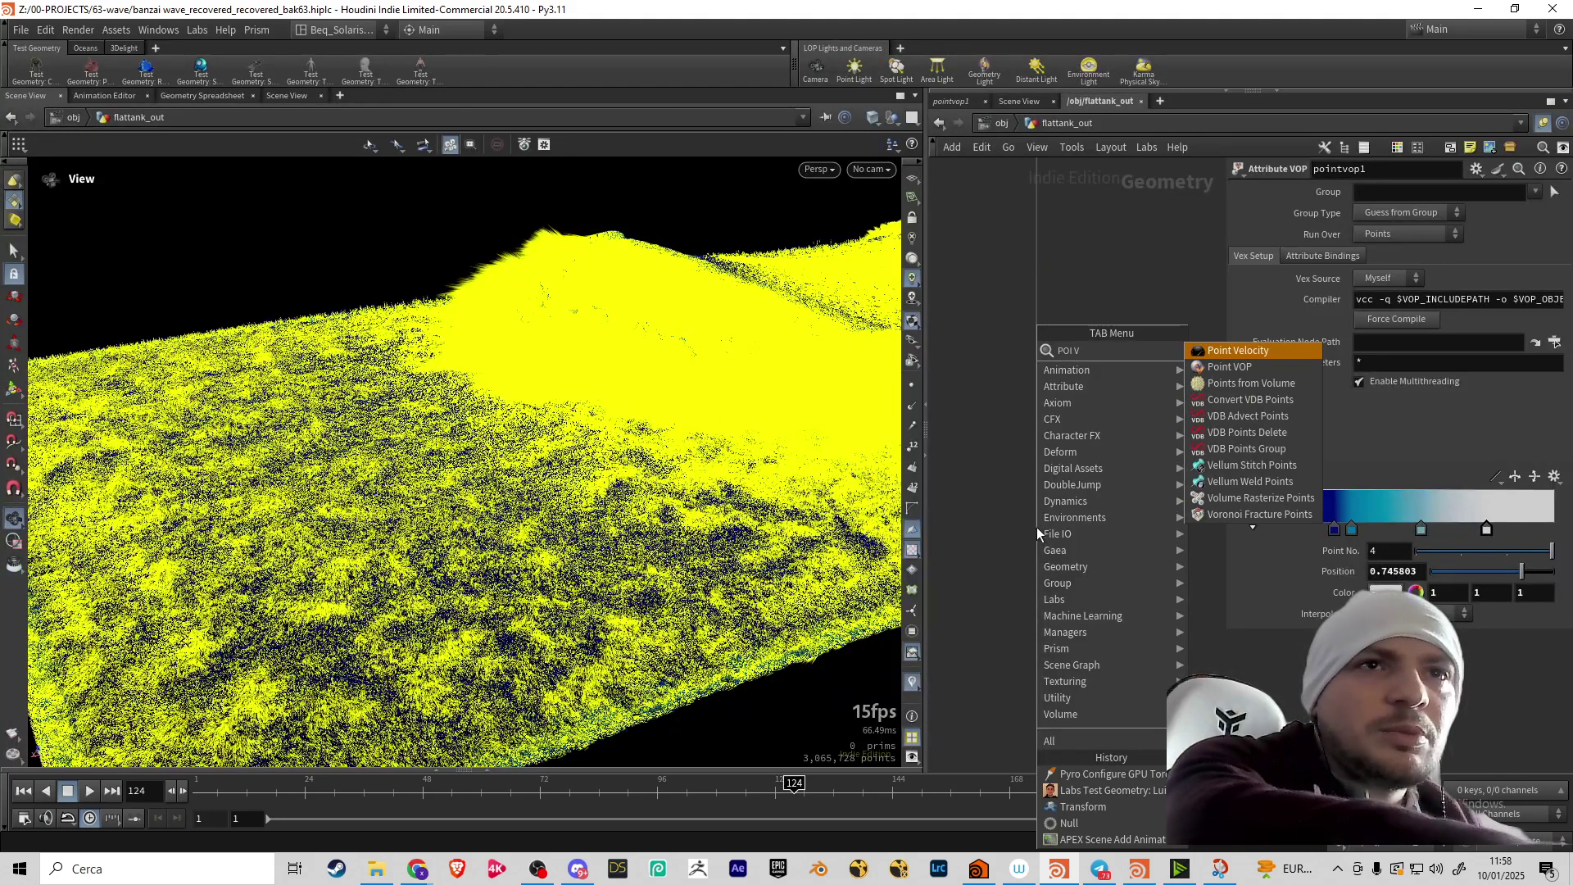
key("Return")
left_click(1035, 528)
double_click(1037, 531)
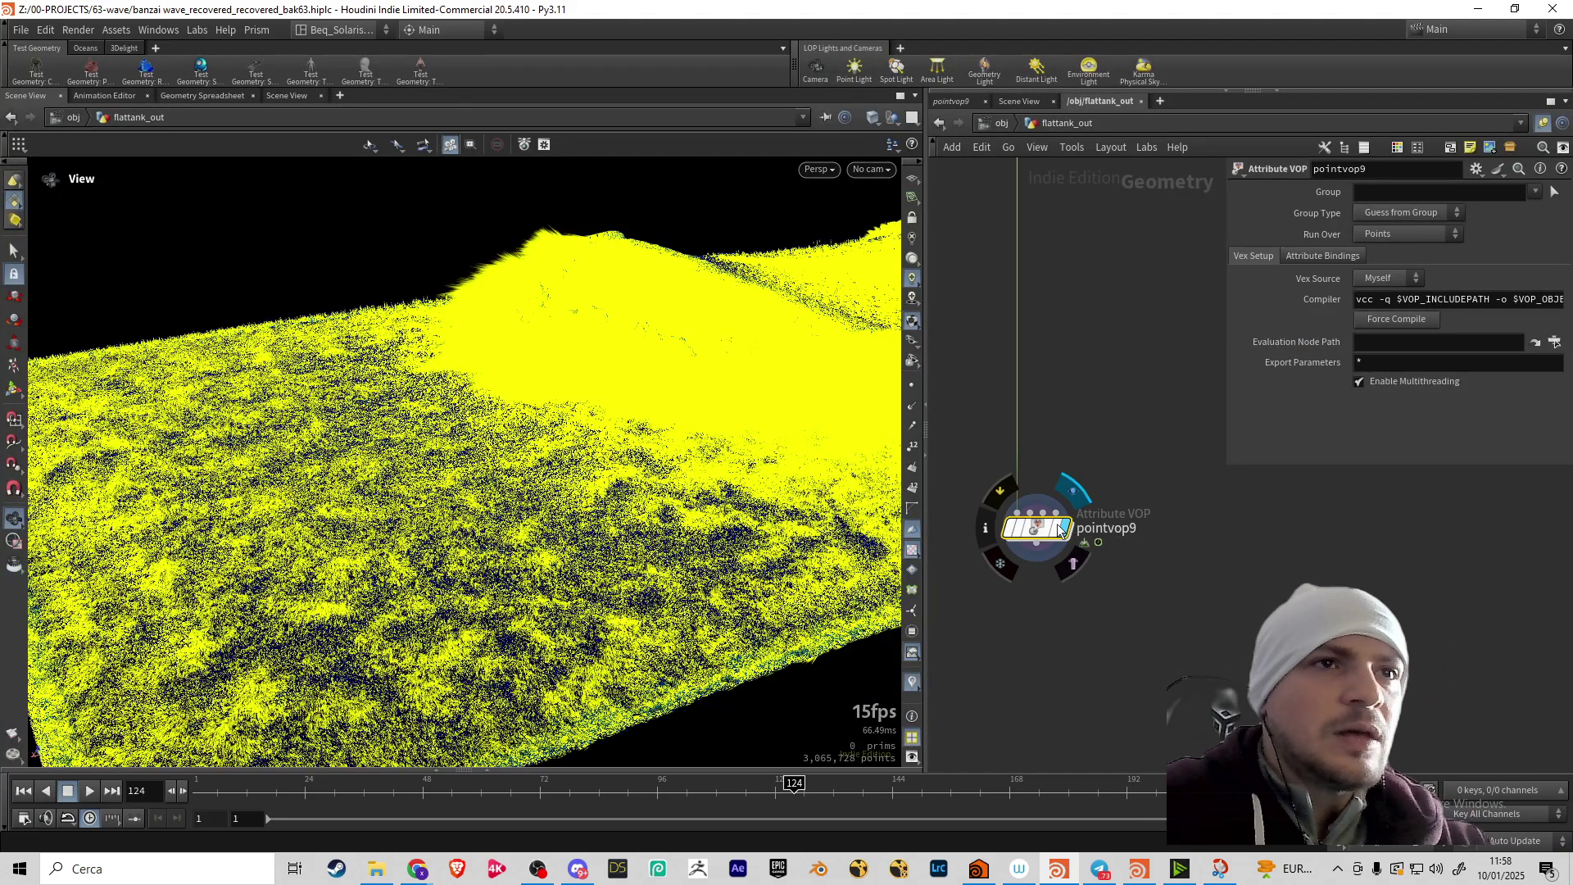
Add a Random node fed by the ptnum output of geometryvopglobal1
scroll(1180, 463, "up", 2)
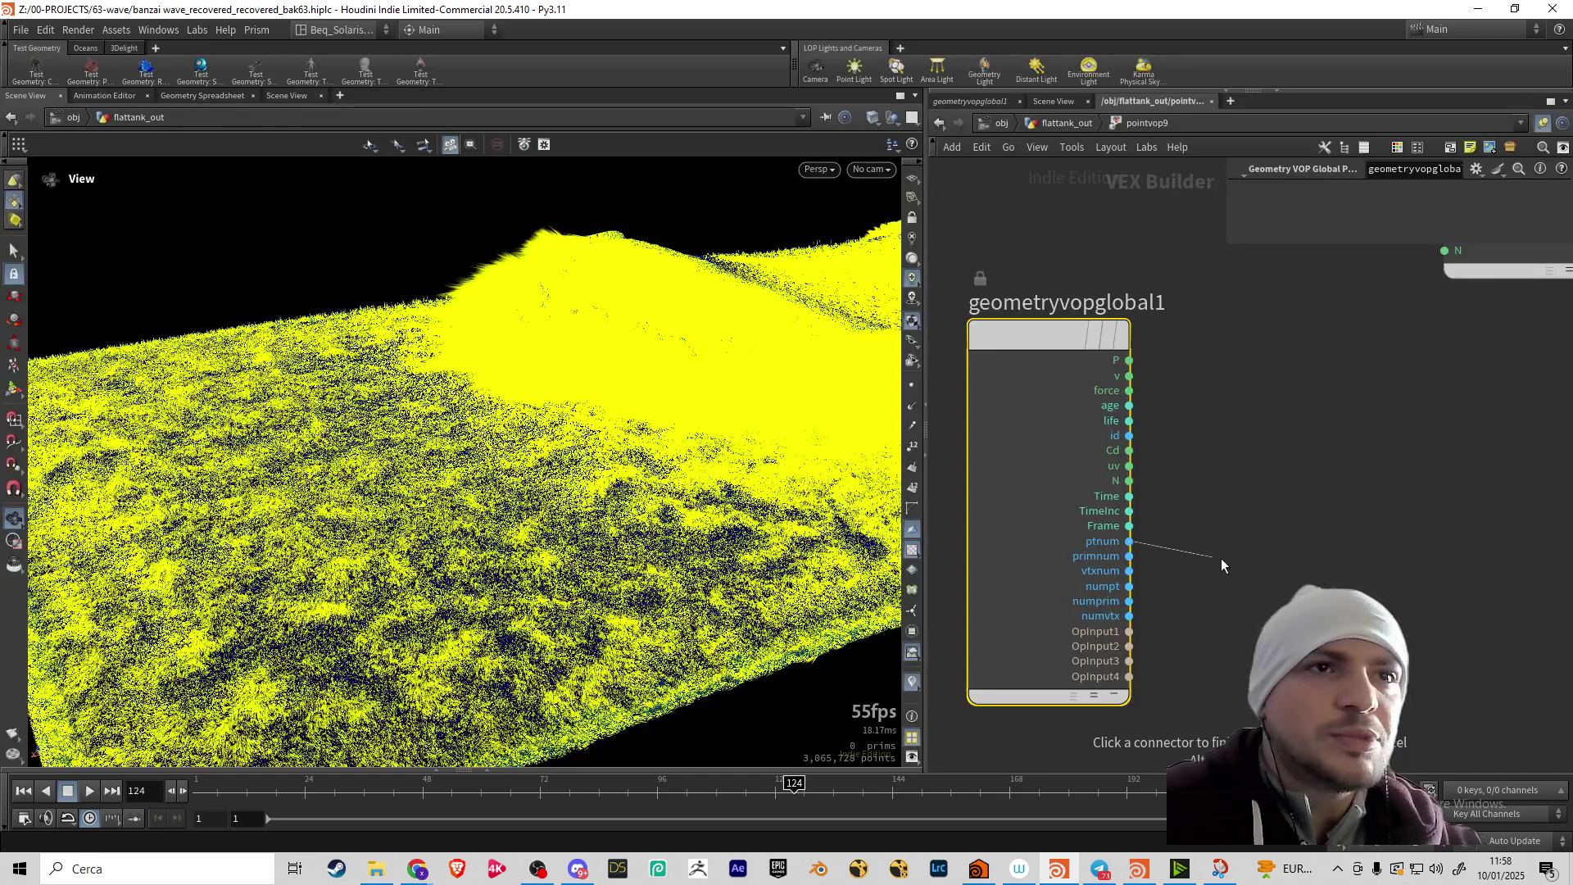
key("Tab")
type("RAND")
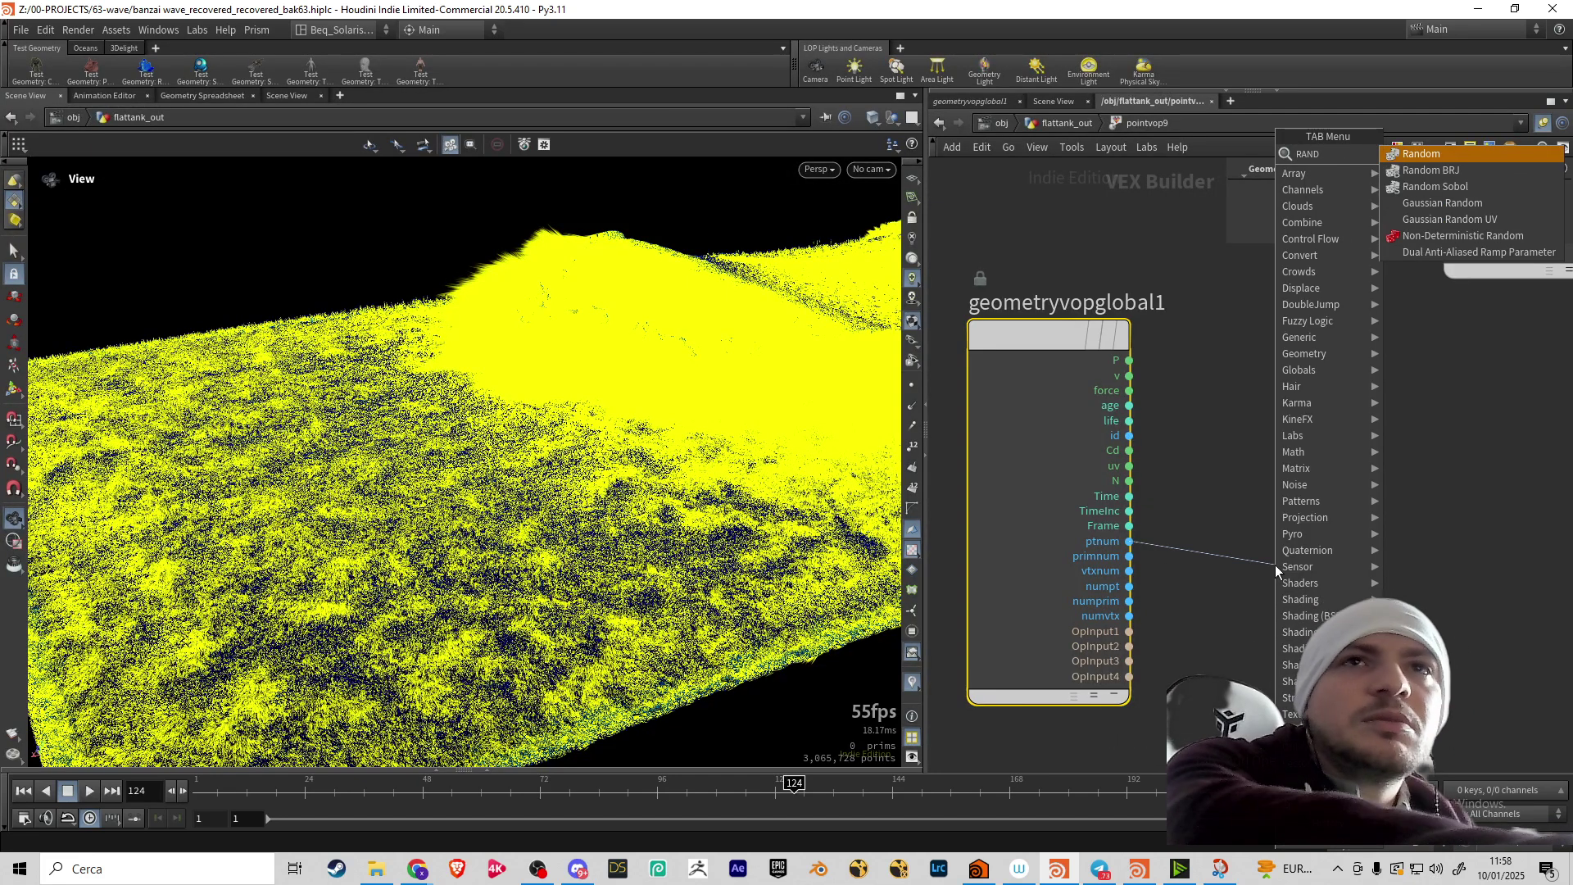
key("Escape")
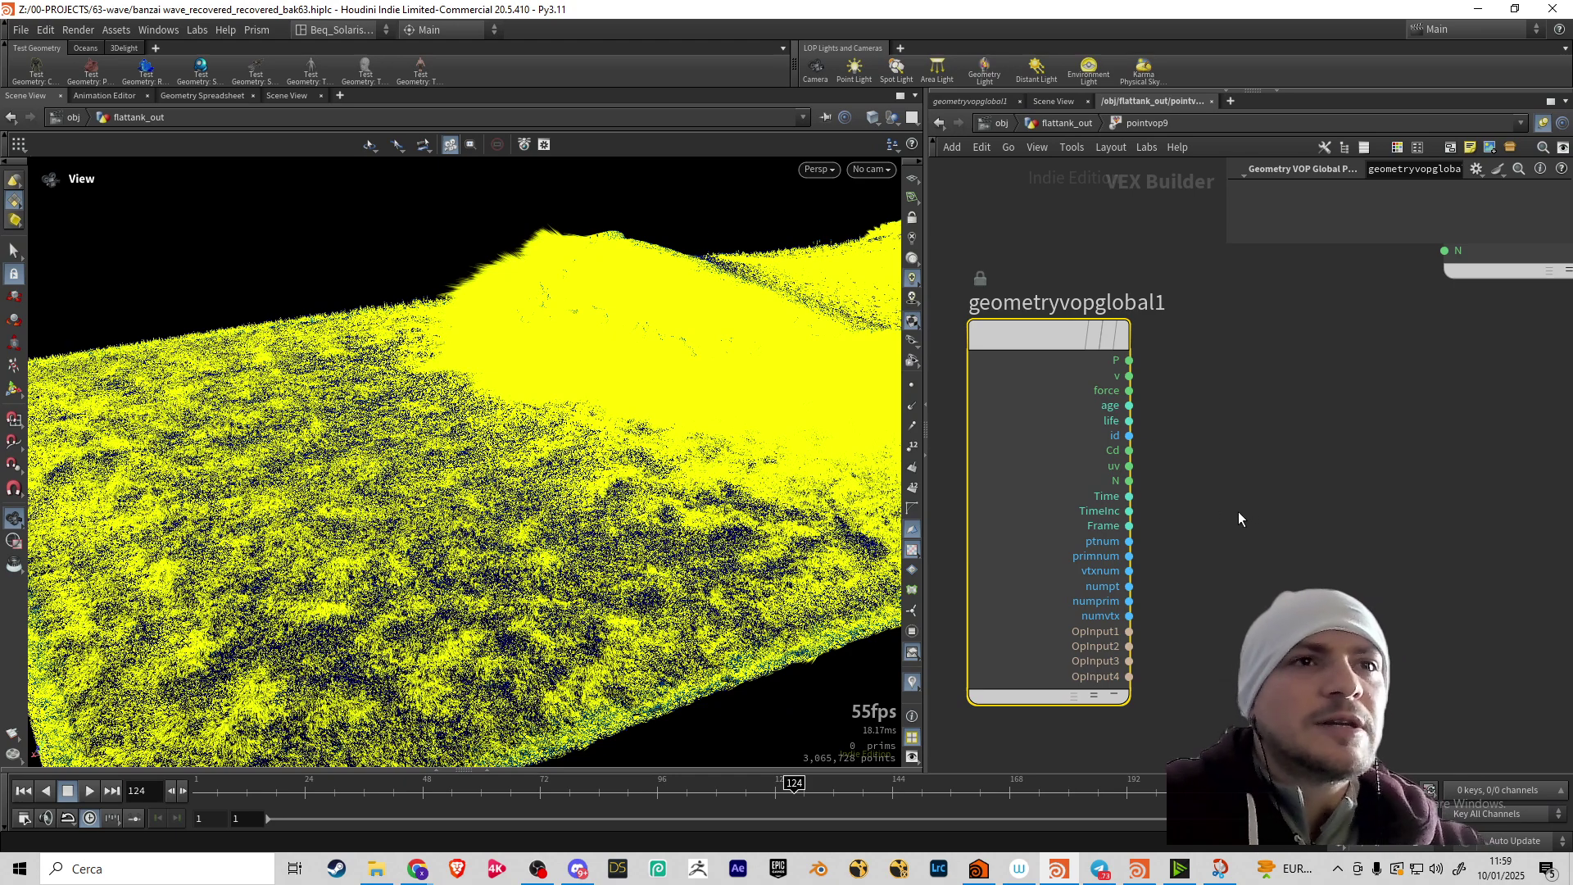
left_click(1180, 498)
scroll(1152, 460, "up", 2)
scroll(1362, 570, "down", 5)
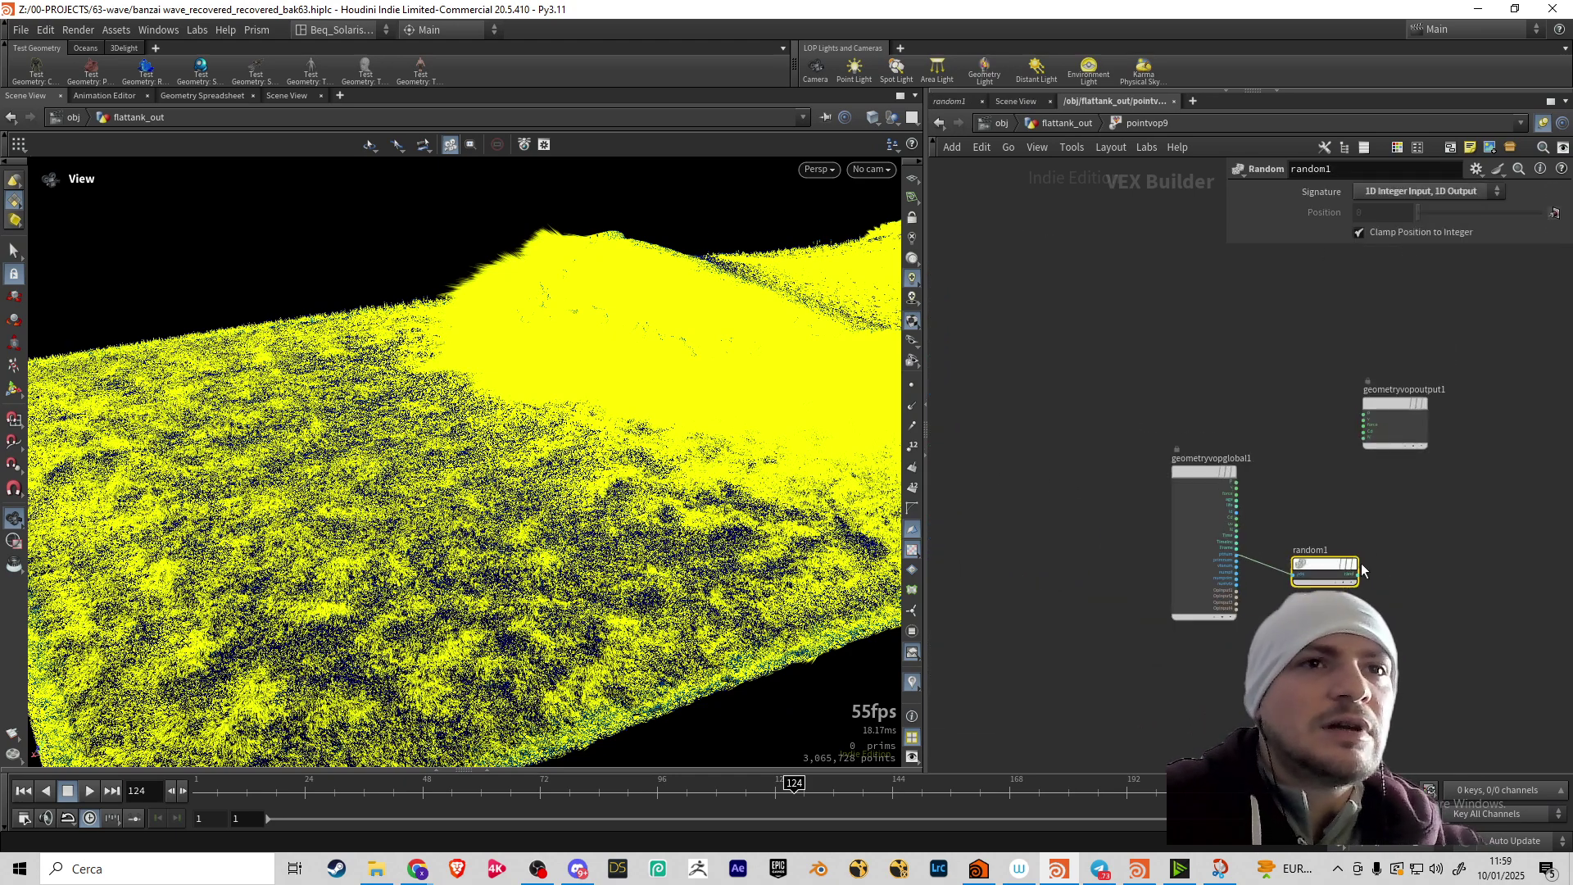
Add a Bind Export node fed by the random1 output, and align it with the Random node
scroll(1362, 569, "up", 3)
left_click(1171, 543)
key("Tab")
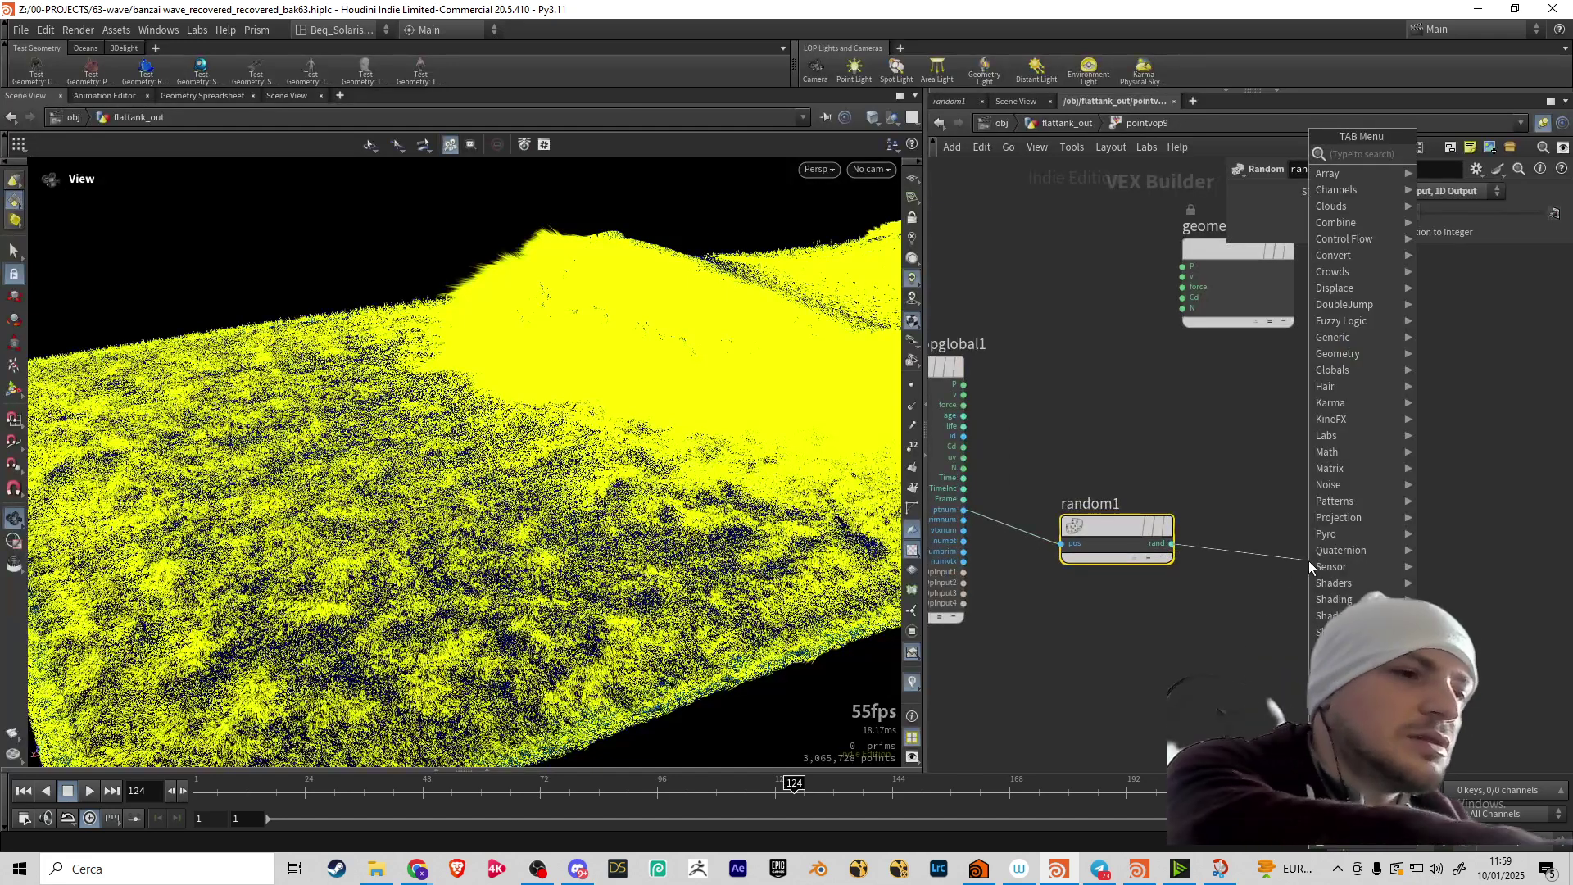
type("bind e")
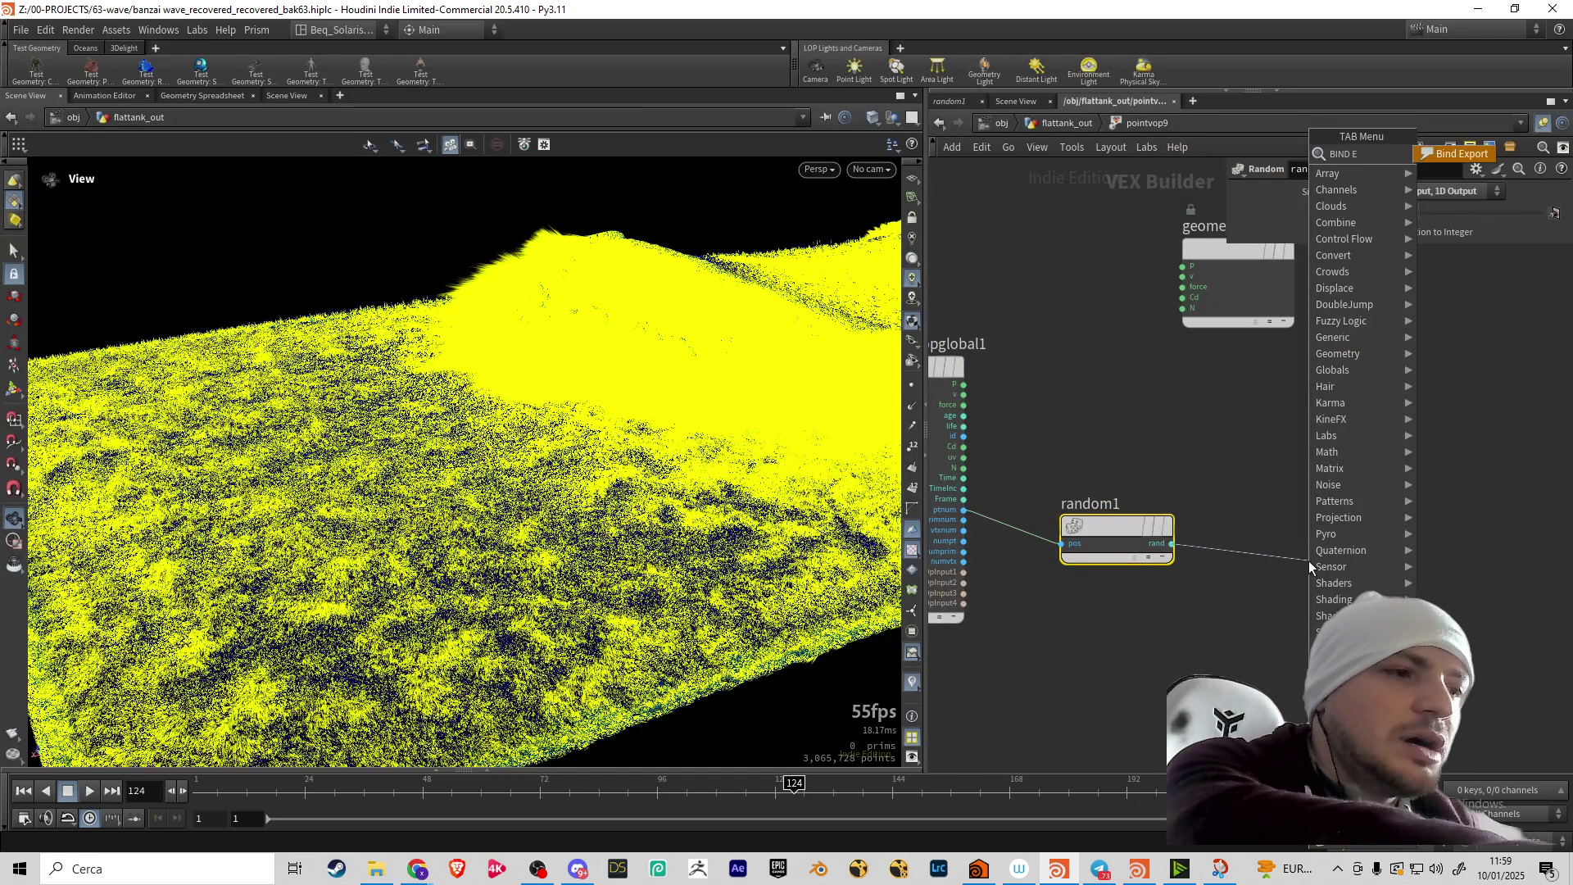
key("Return")
left_click(1304, 560)
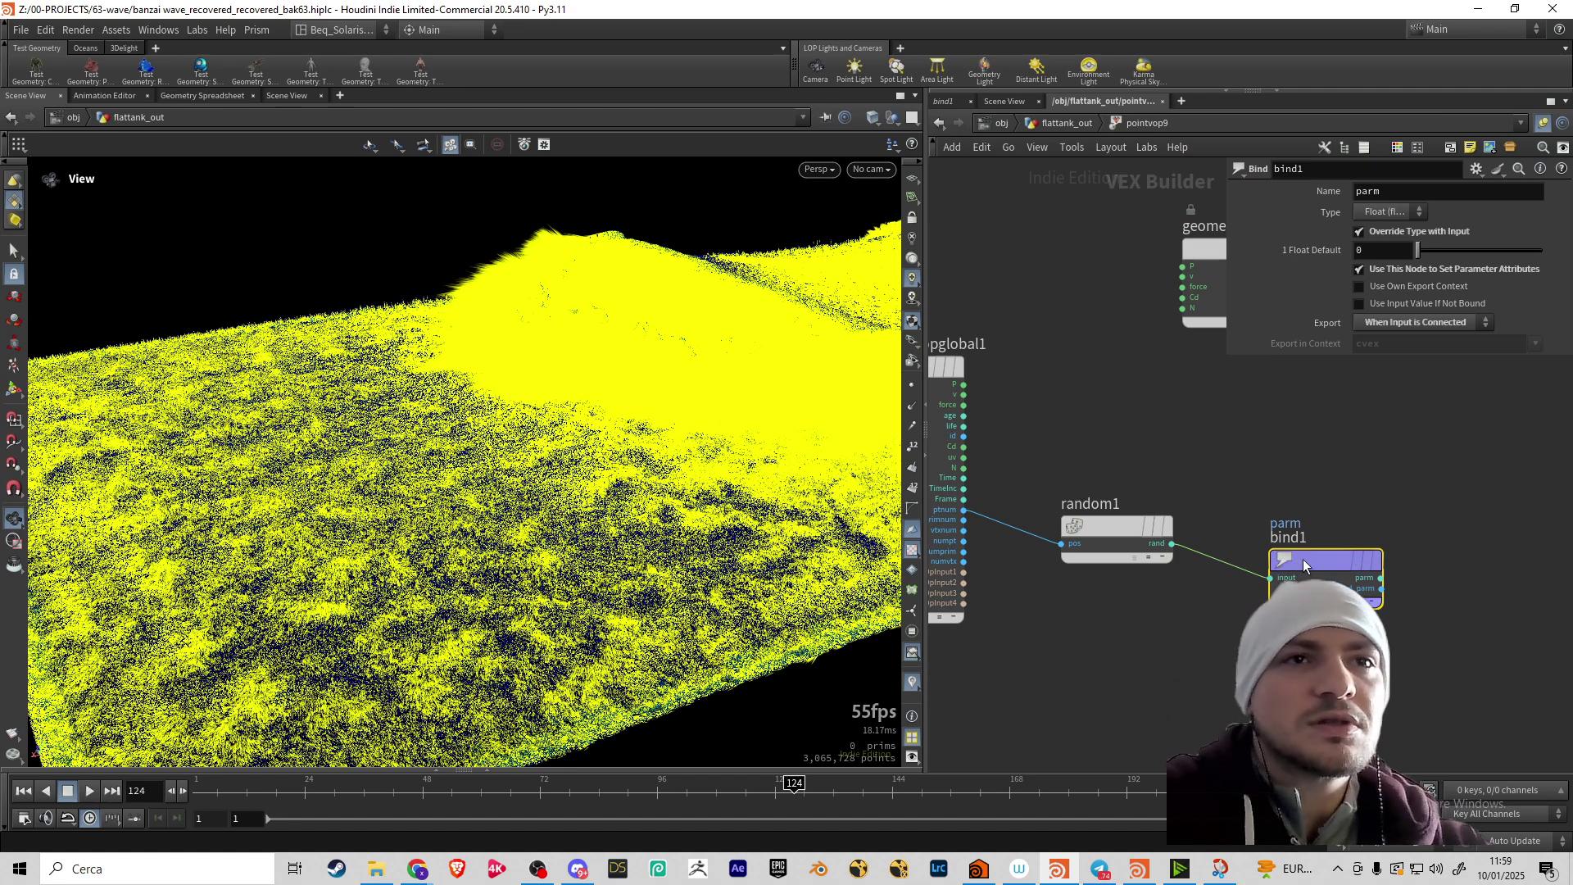
left_click_drag(1302, 559, 1308, 524)
Set the bind1 node's exported parameter name to a capital A
middle_click_drag(1373, 668, 1171, 648)
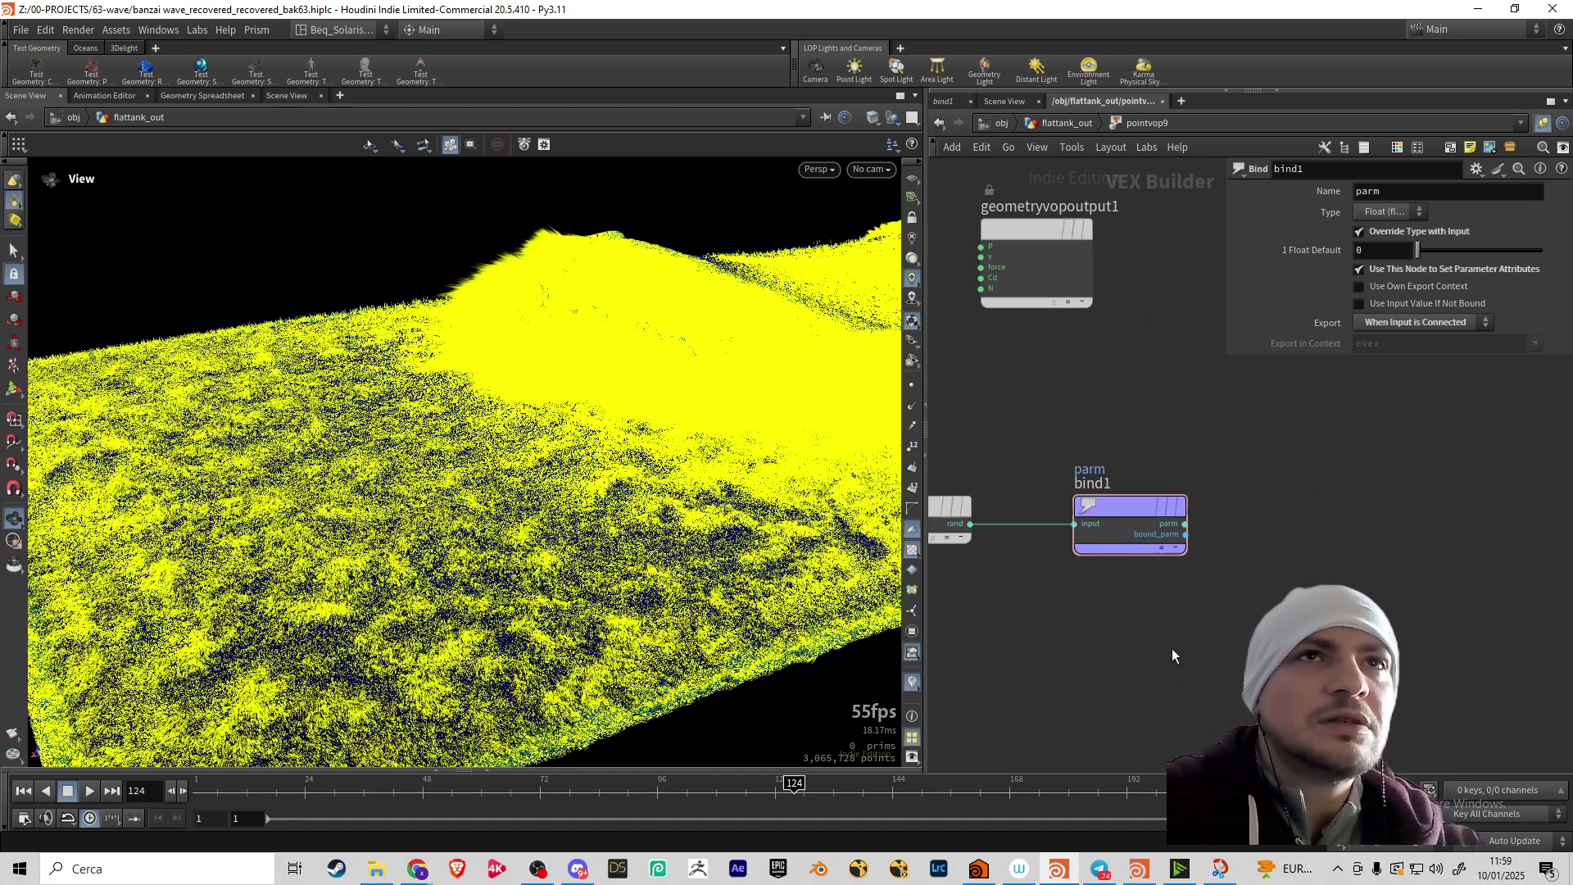
double_click(1377, 191)
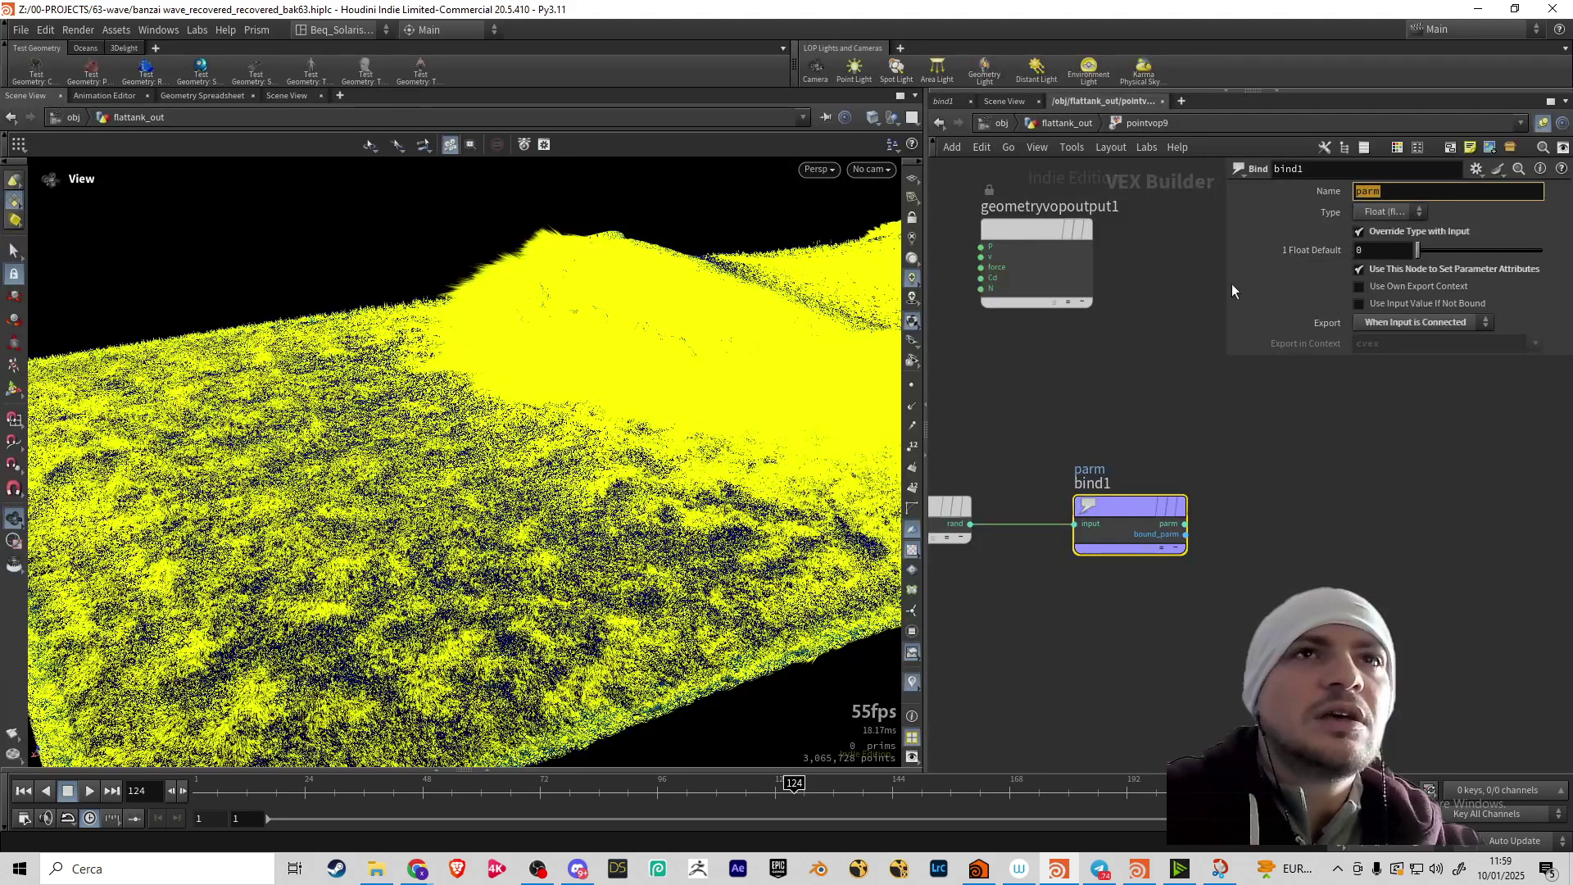
type("a")
key("Return")
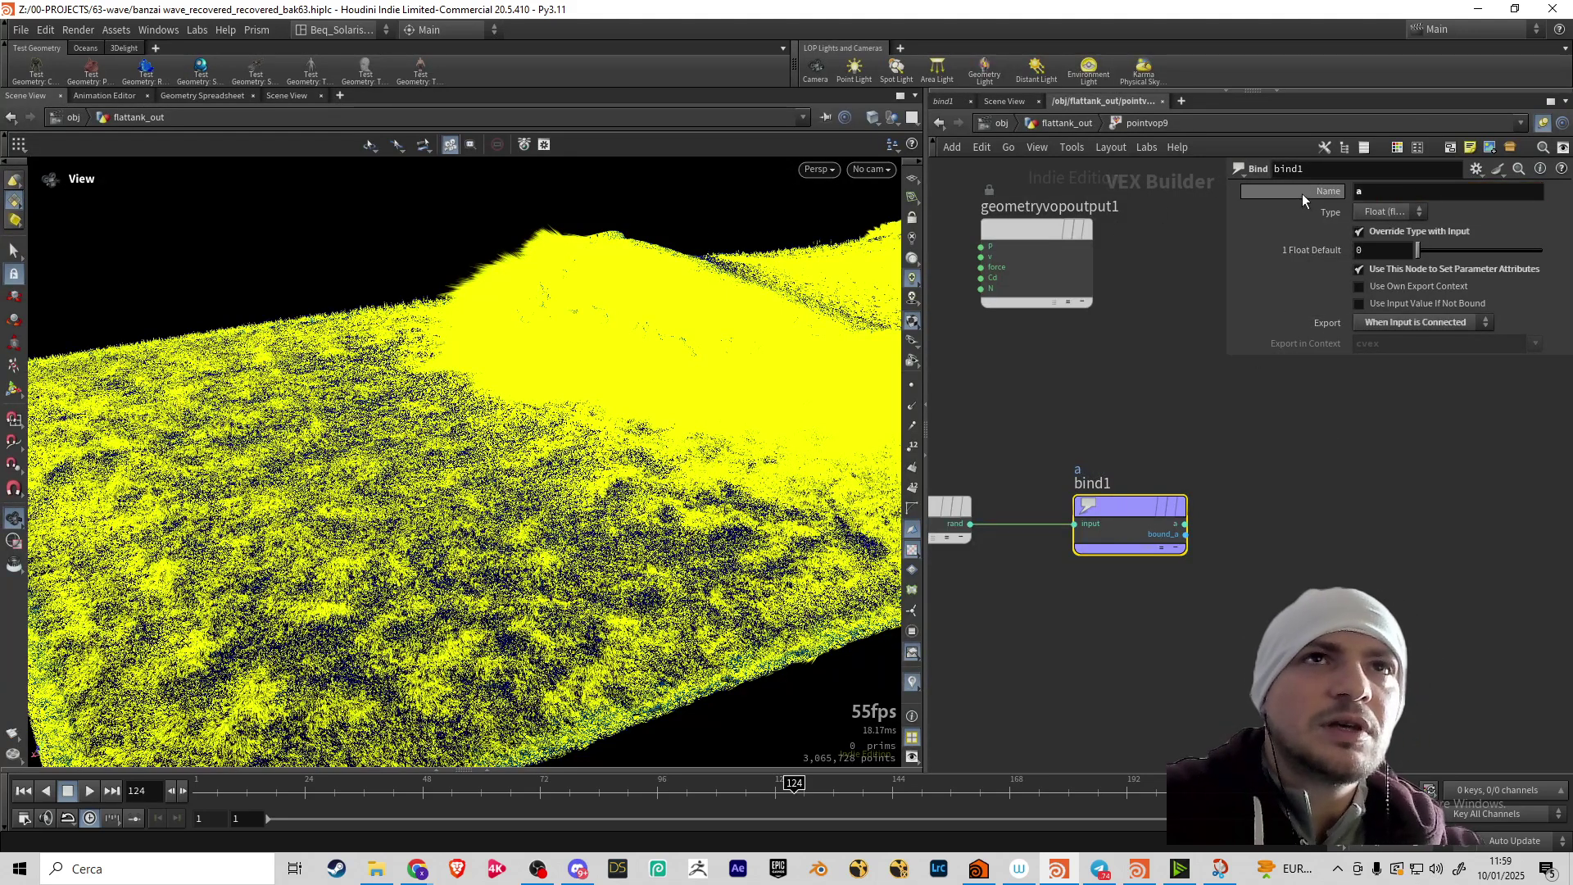
left_click(1416, 194)
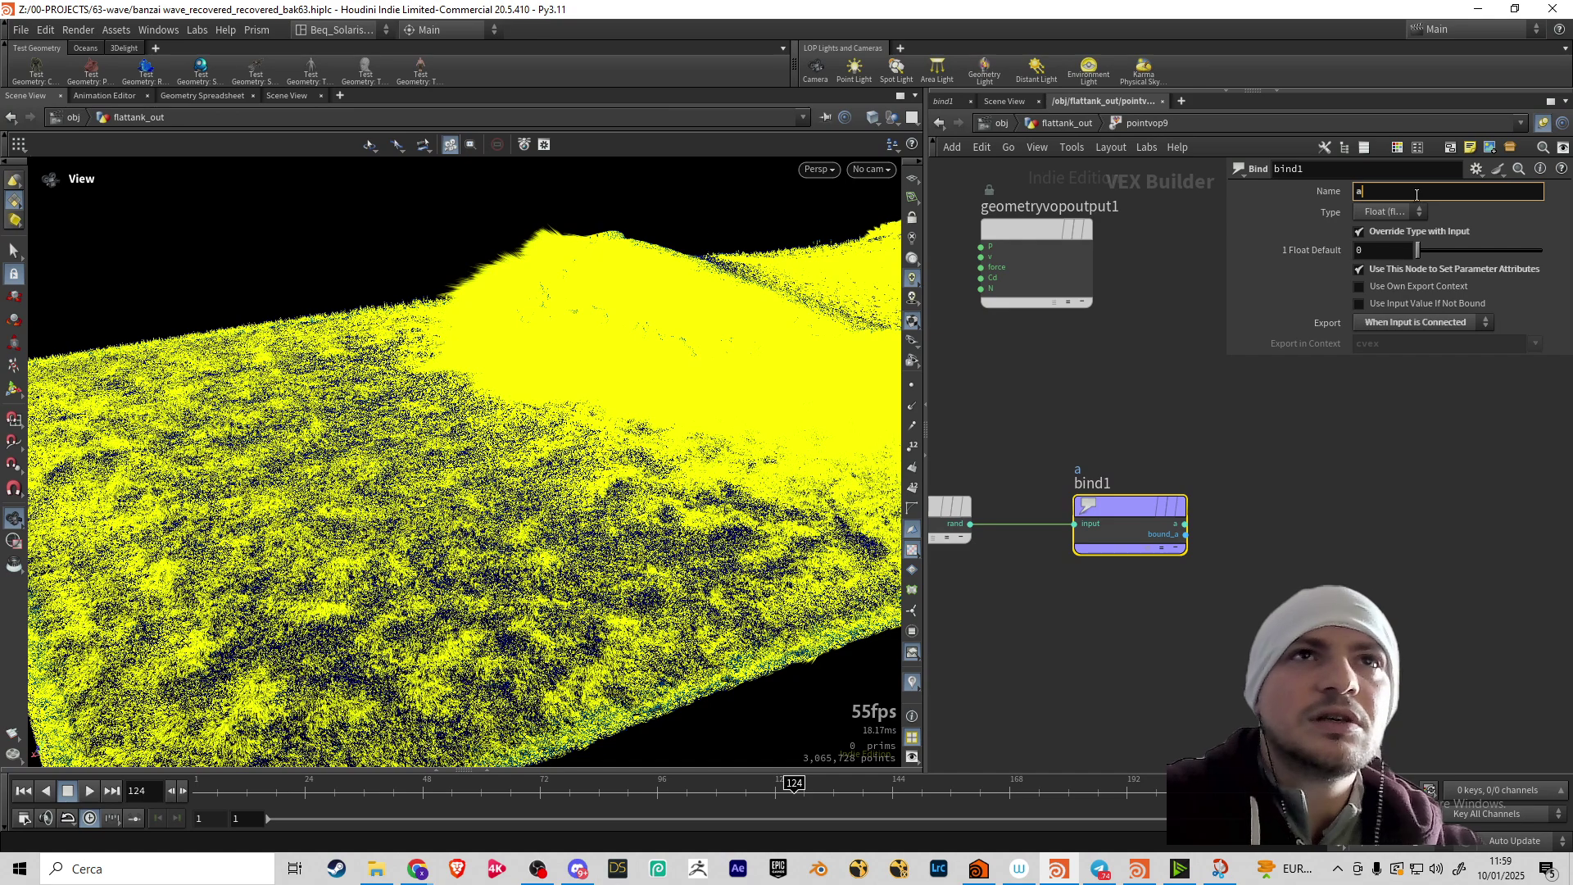
key("BackSpace")
type("A")
key("Return")
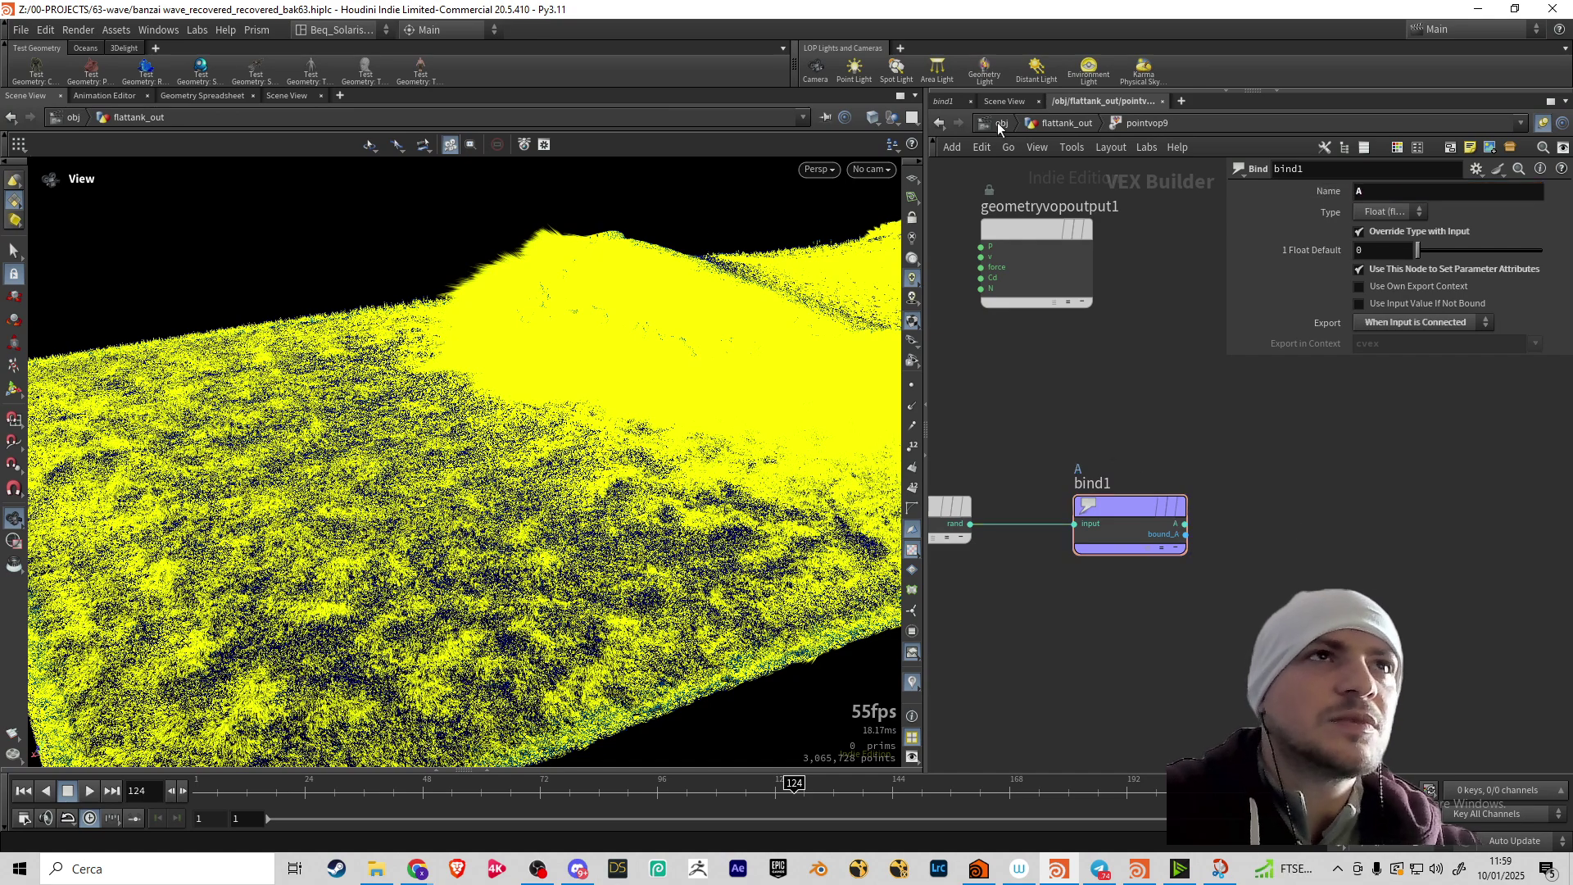
Return to the flattank_out geometry network, add a Blast node below pointvop9, and display its output
left_click(1065, 123)
key("Tab")
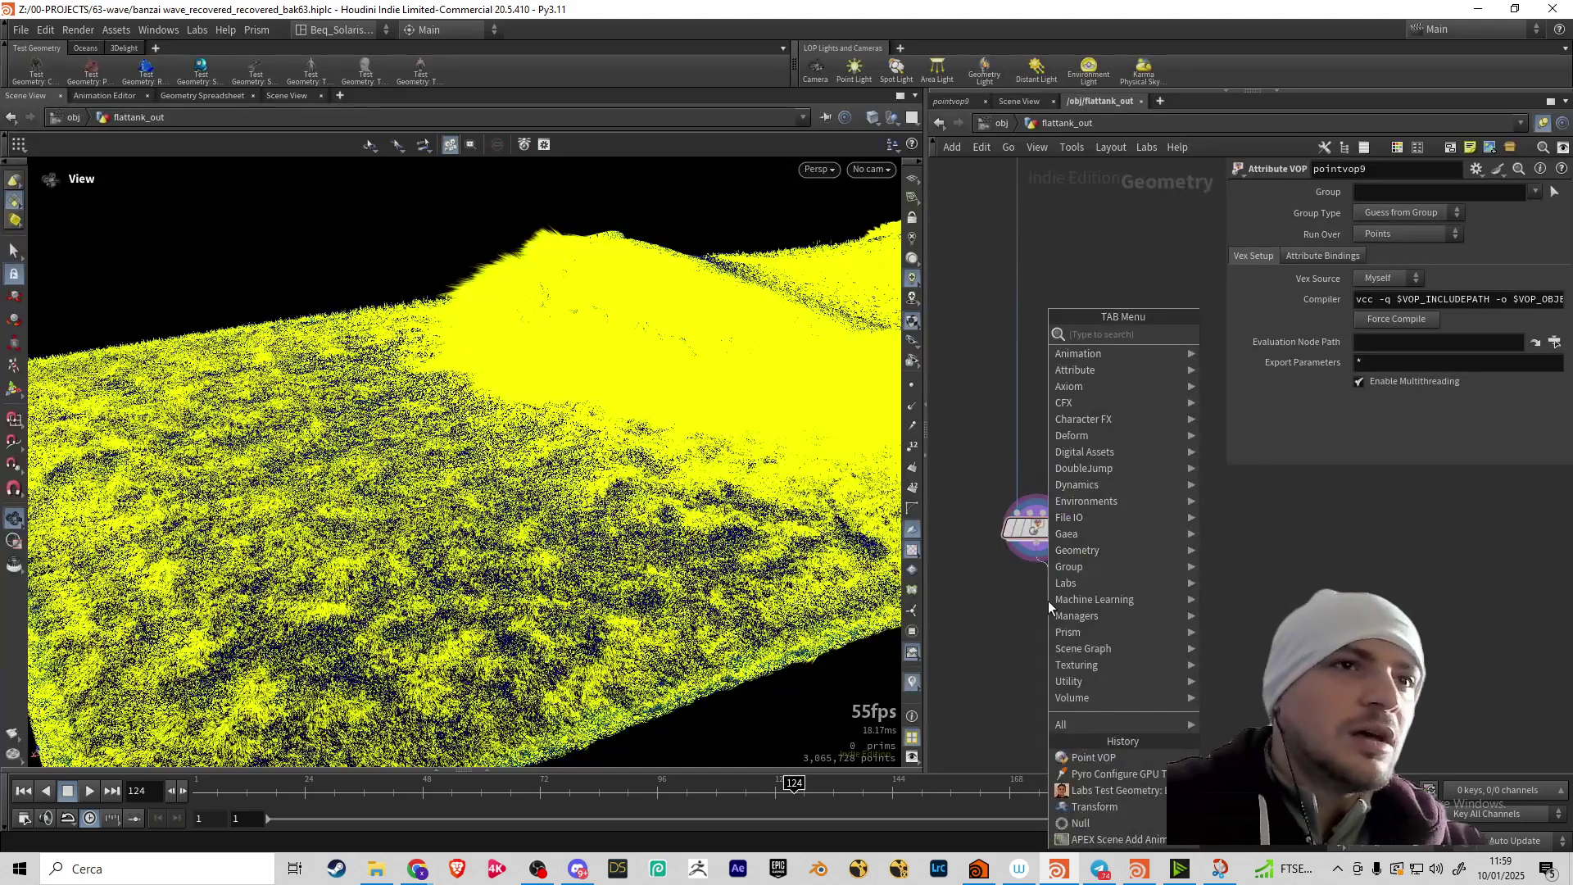
type("BLAS")
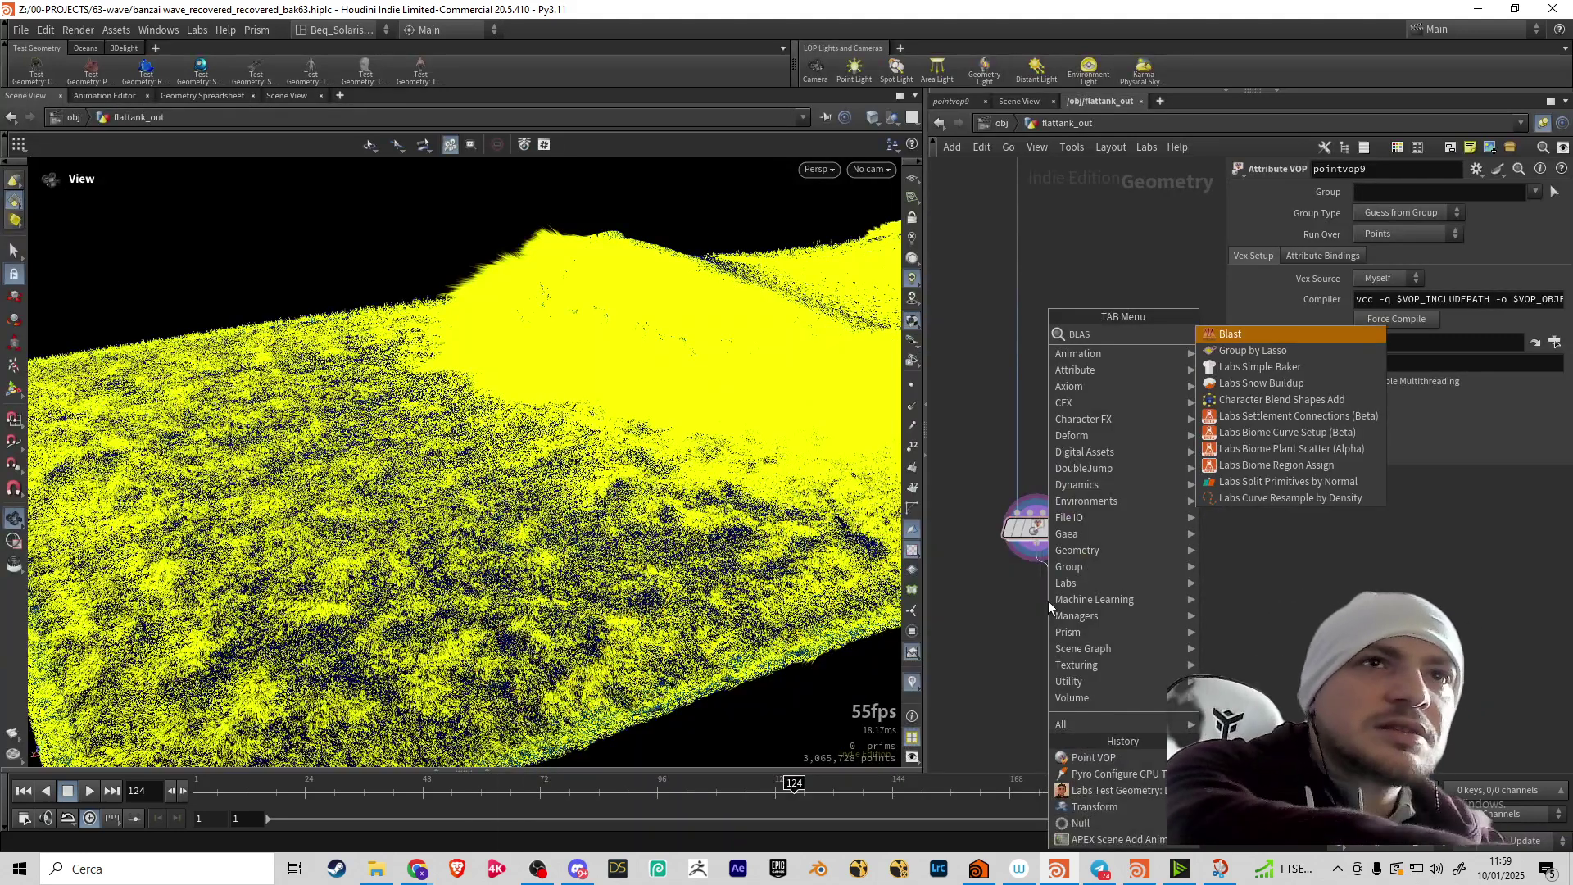
key("Return")
left_click(1048, 600)
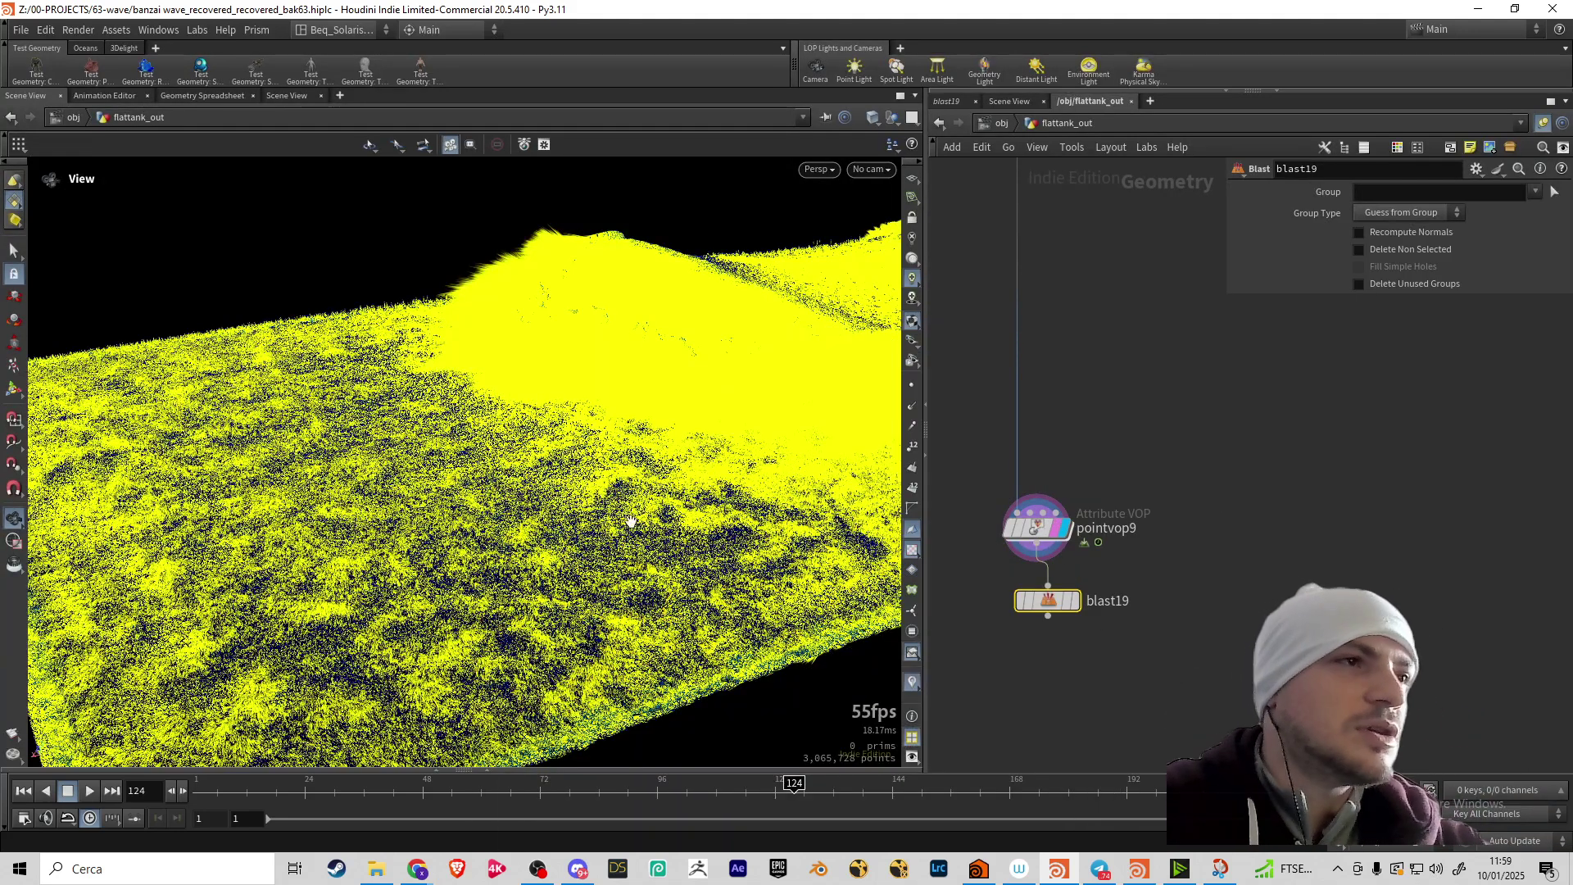
left_click(1074, 601)
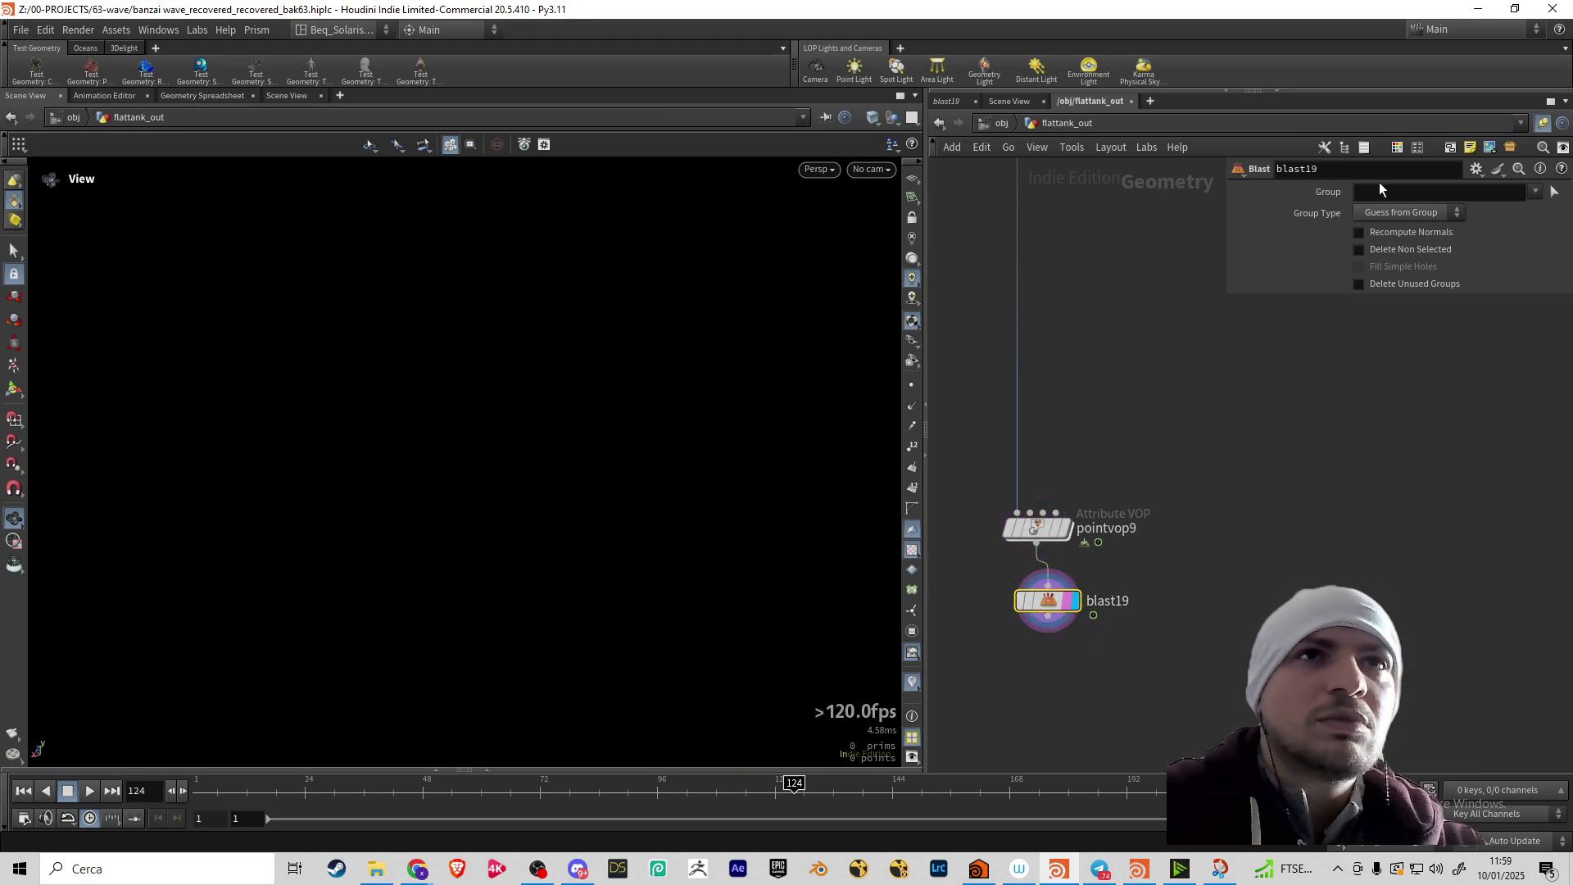
Set the Blast node's group to the expression @A<.1
left_click(1380, 192)
type("@")
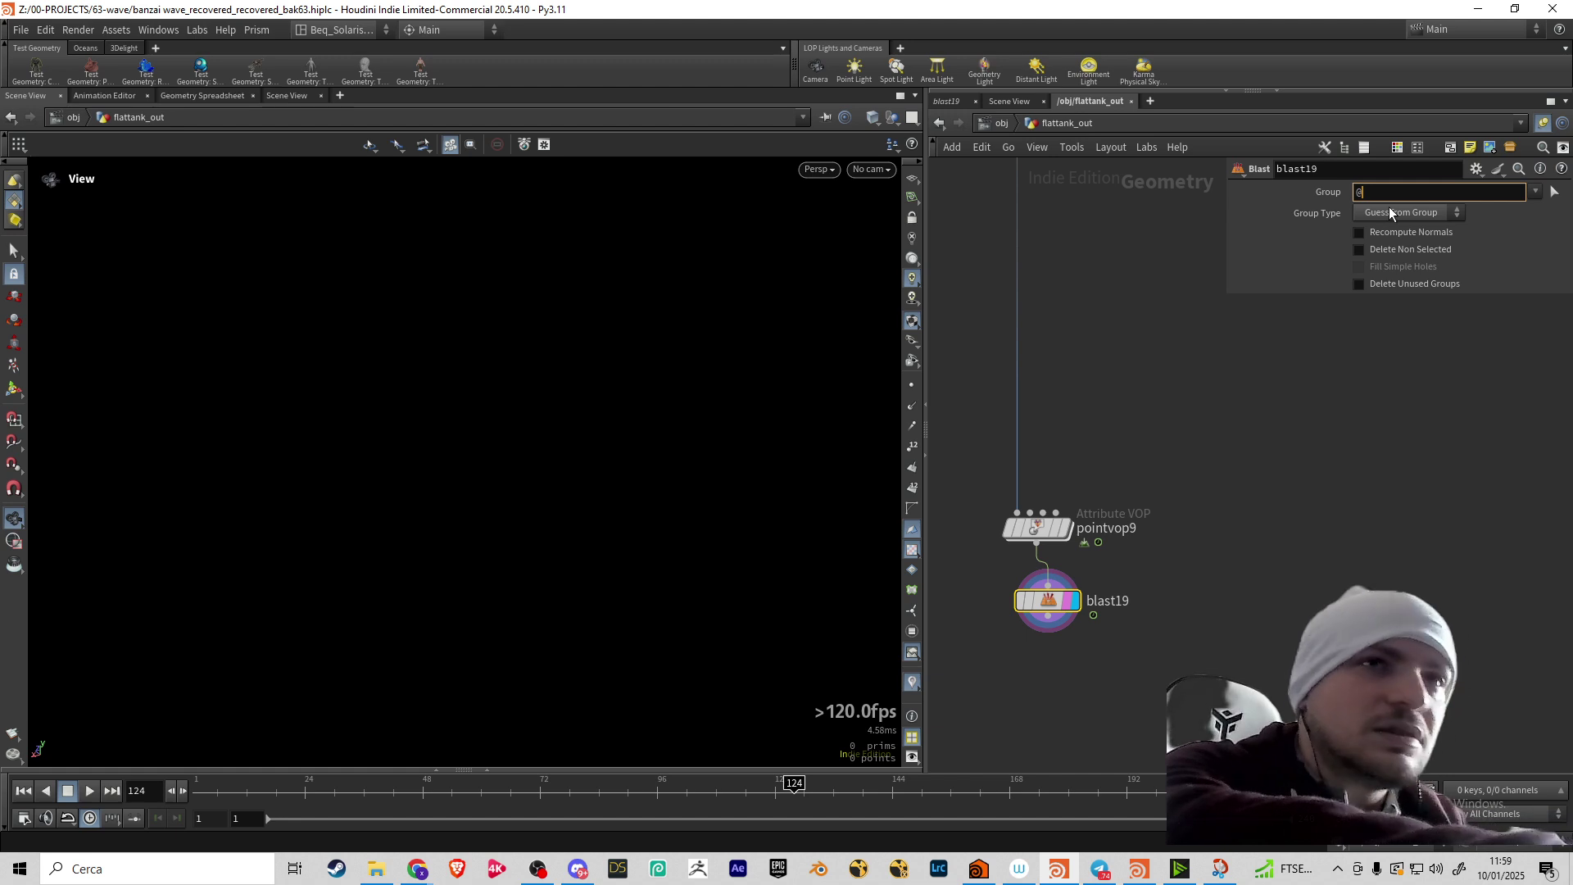
type("A<")
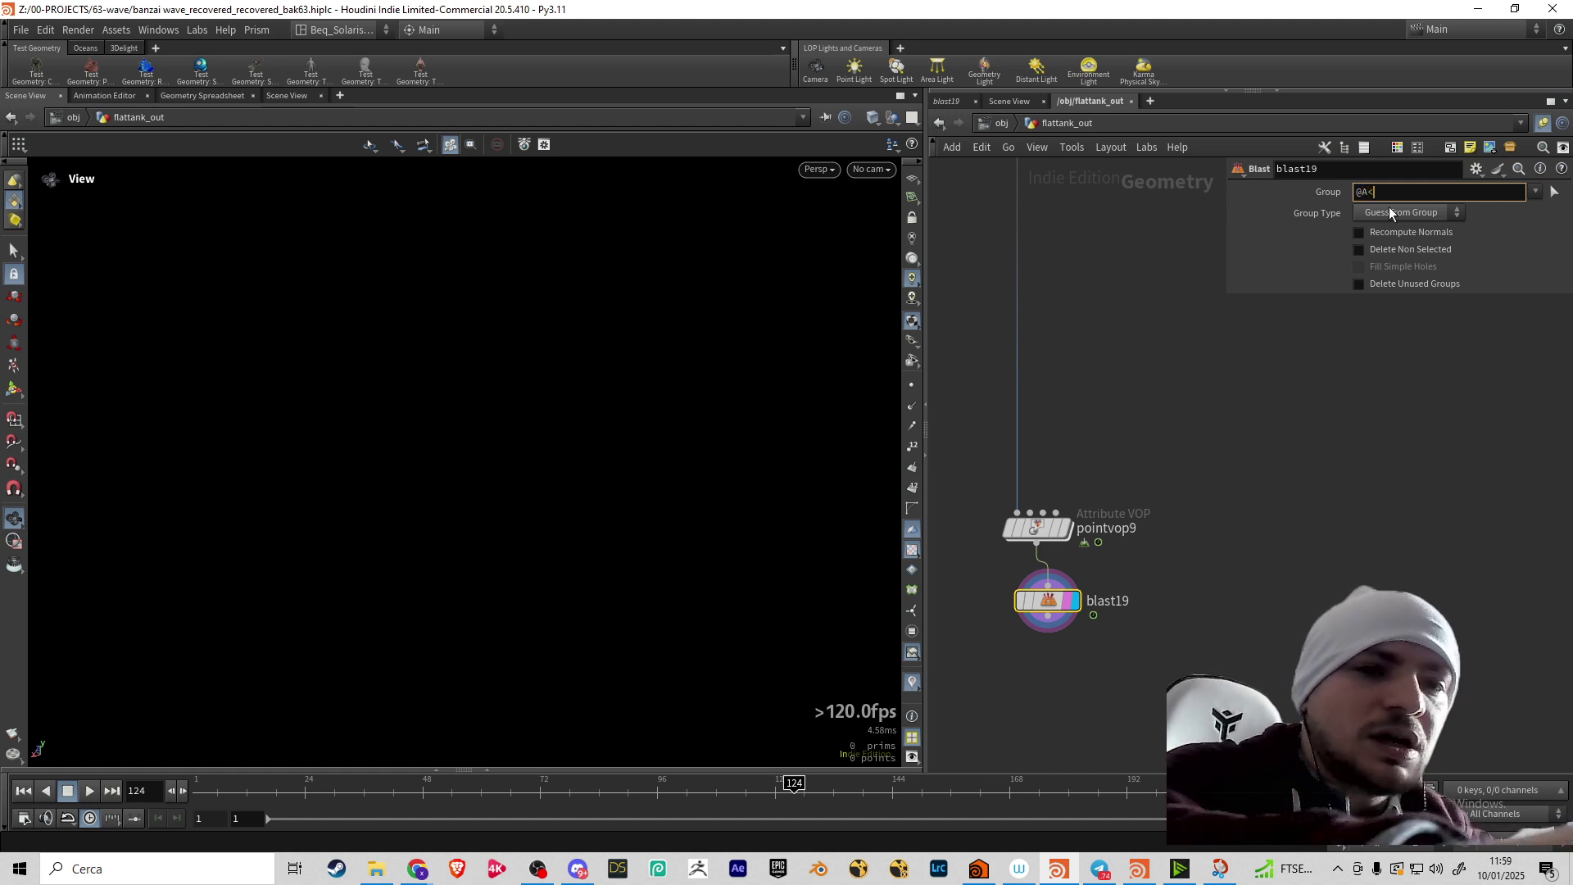
type(".")
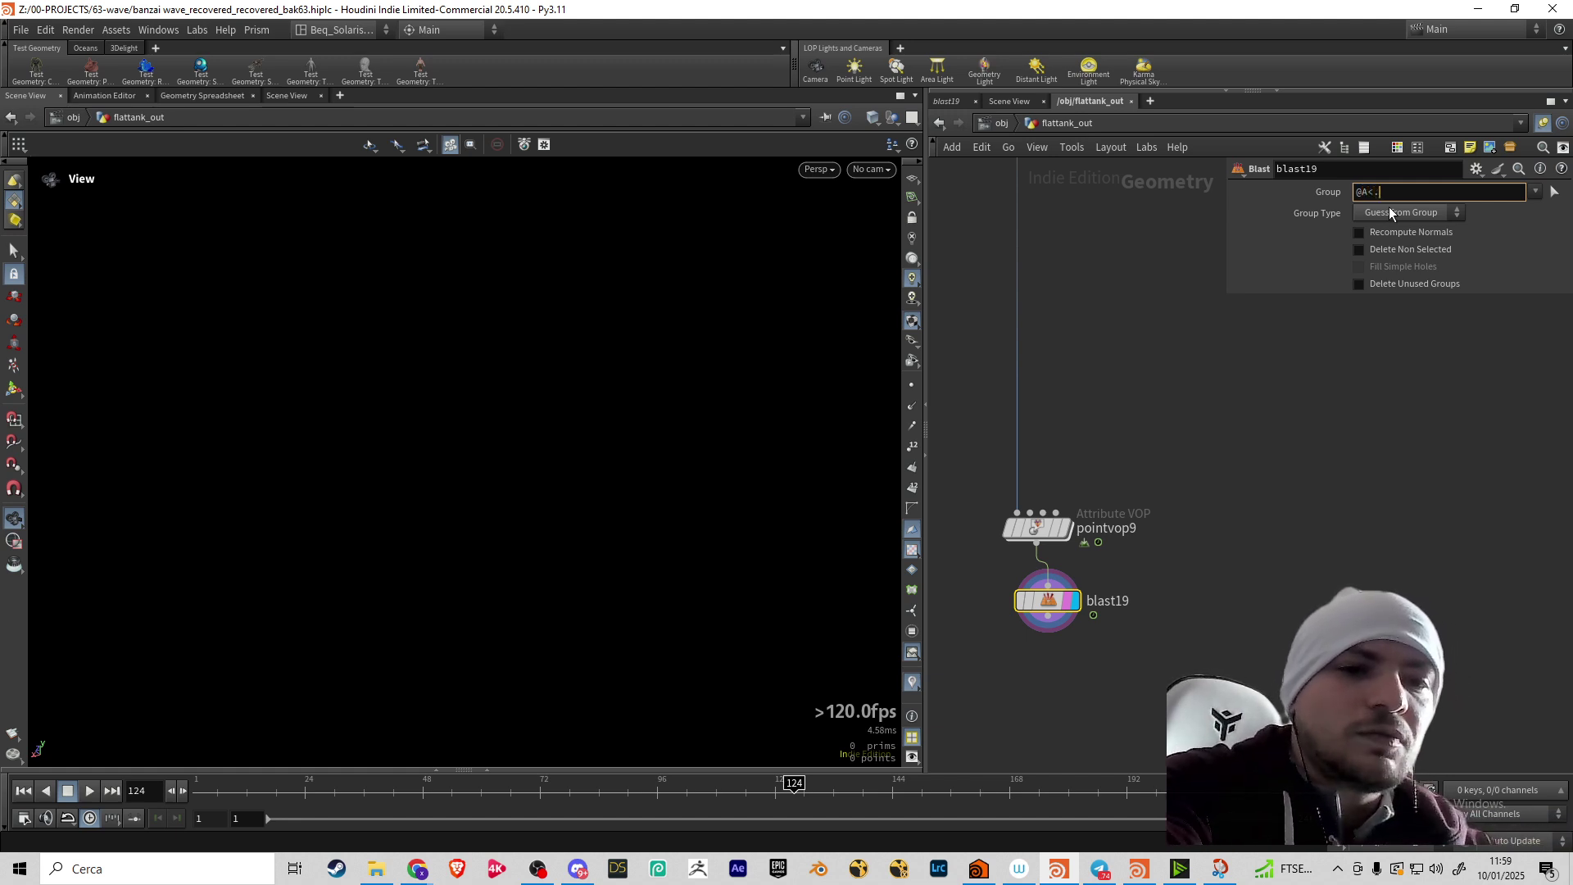
type("1")
key("Return")
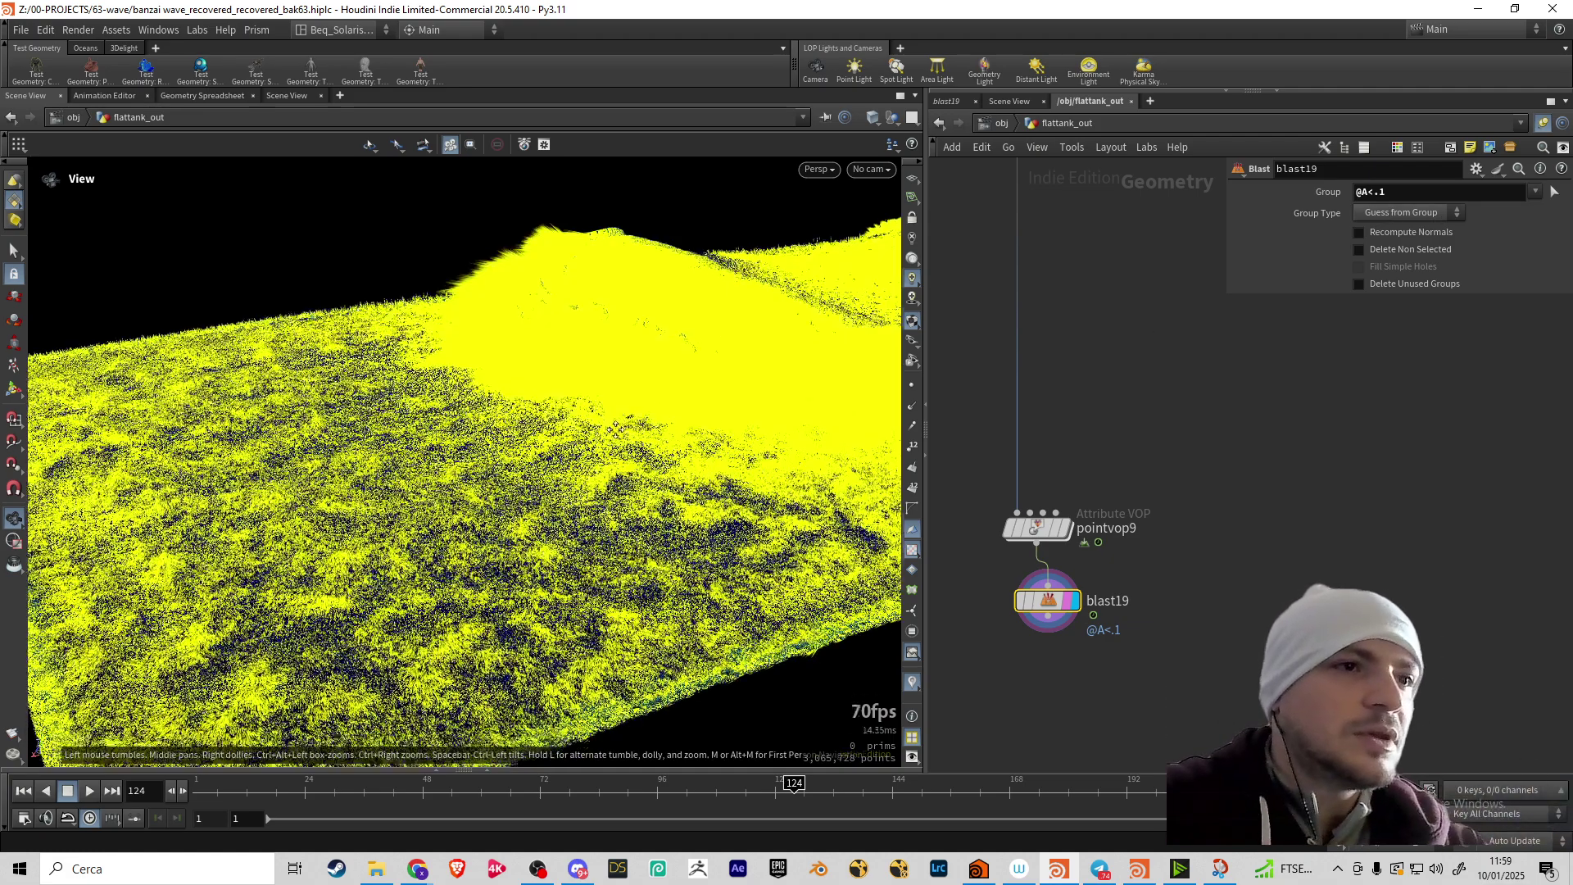
Set the Blast's group type to Points and re-enter @A<.1 as its group
left_click_drag(614, 428, 626, 447)
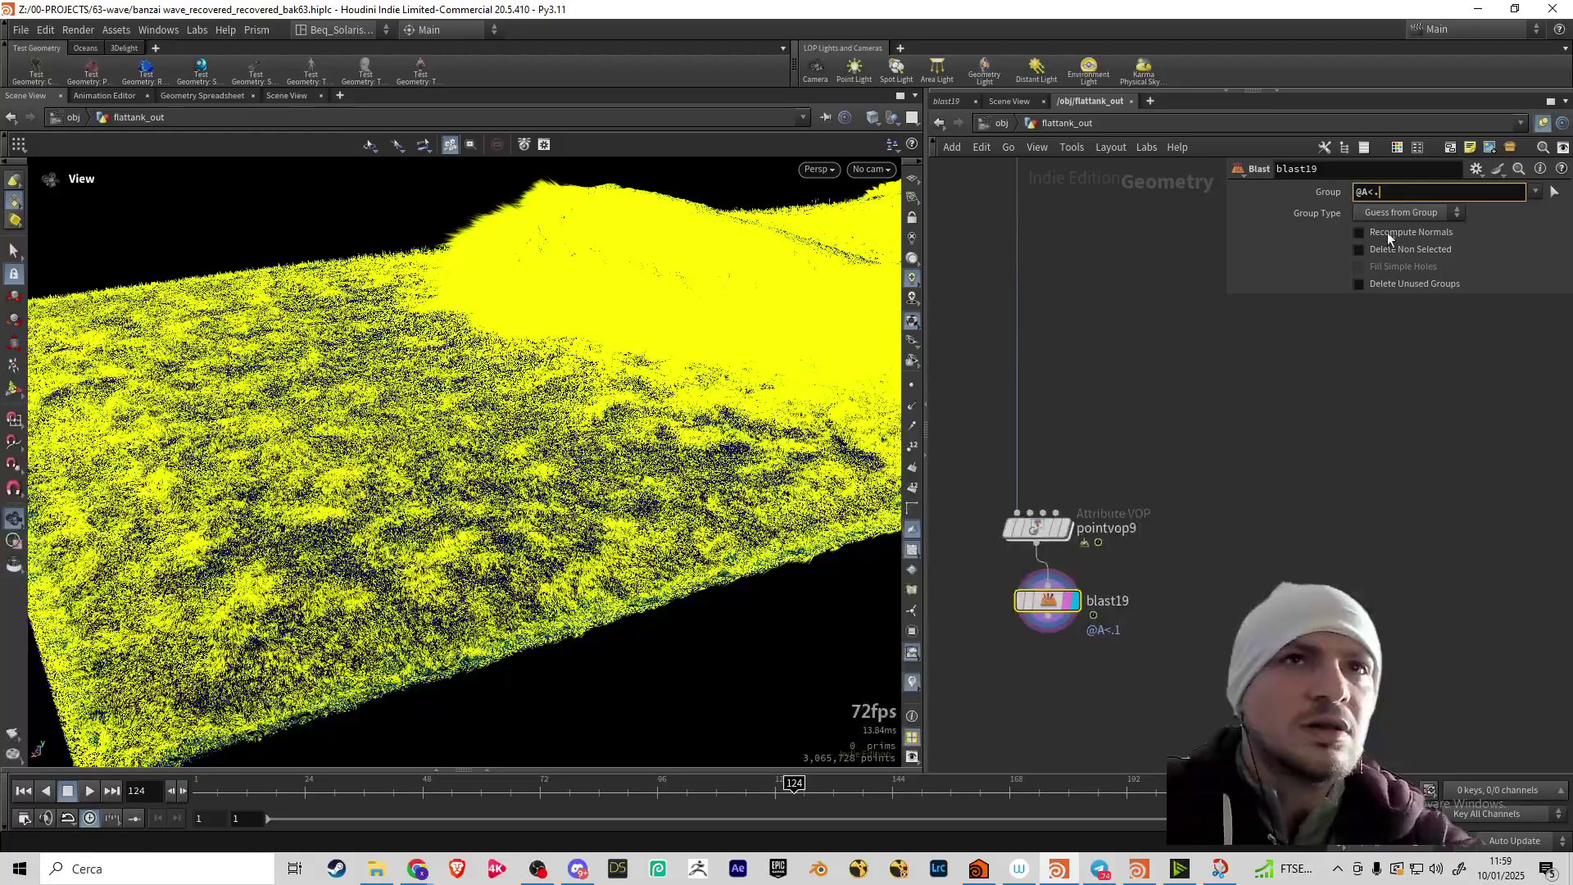
left_click(1397, 213)
left_click(1378, 278)
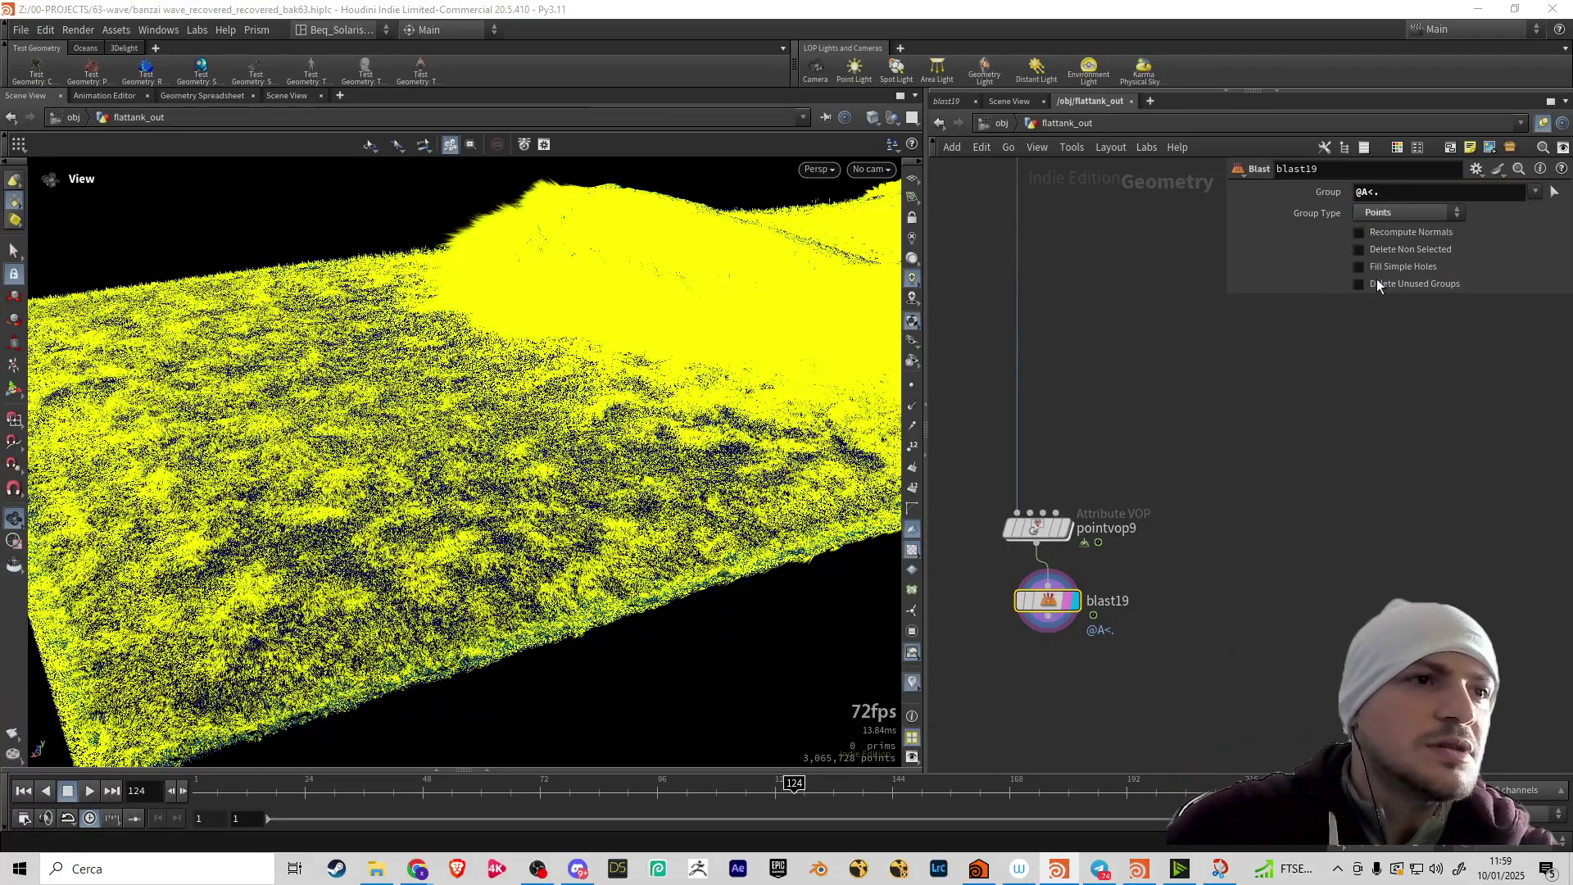
left_click(1396, 193)
type("1")
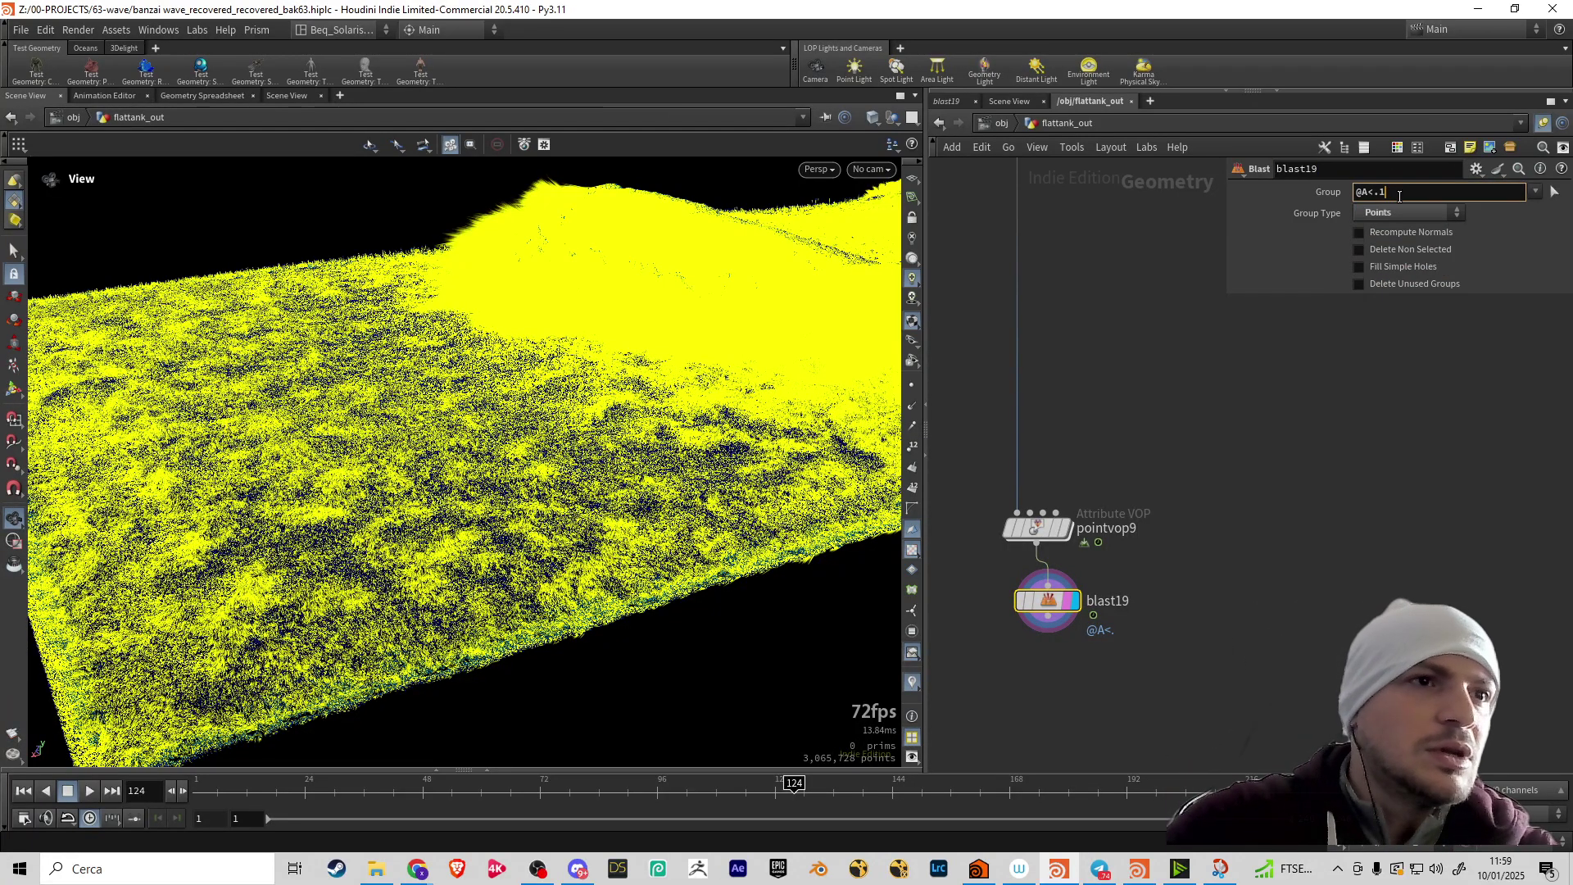
key("Return")
Thin out the displayed points by raising the Blast group expression to @A<.9 and finally to @A<.99
left_click(1404, 192)
key("BackSpace")
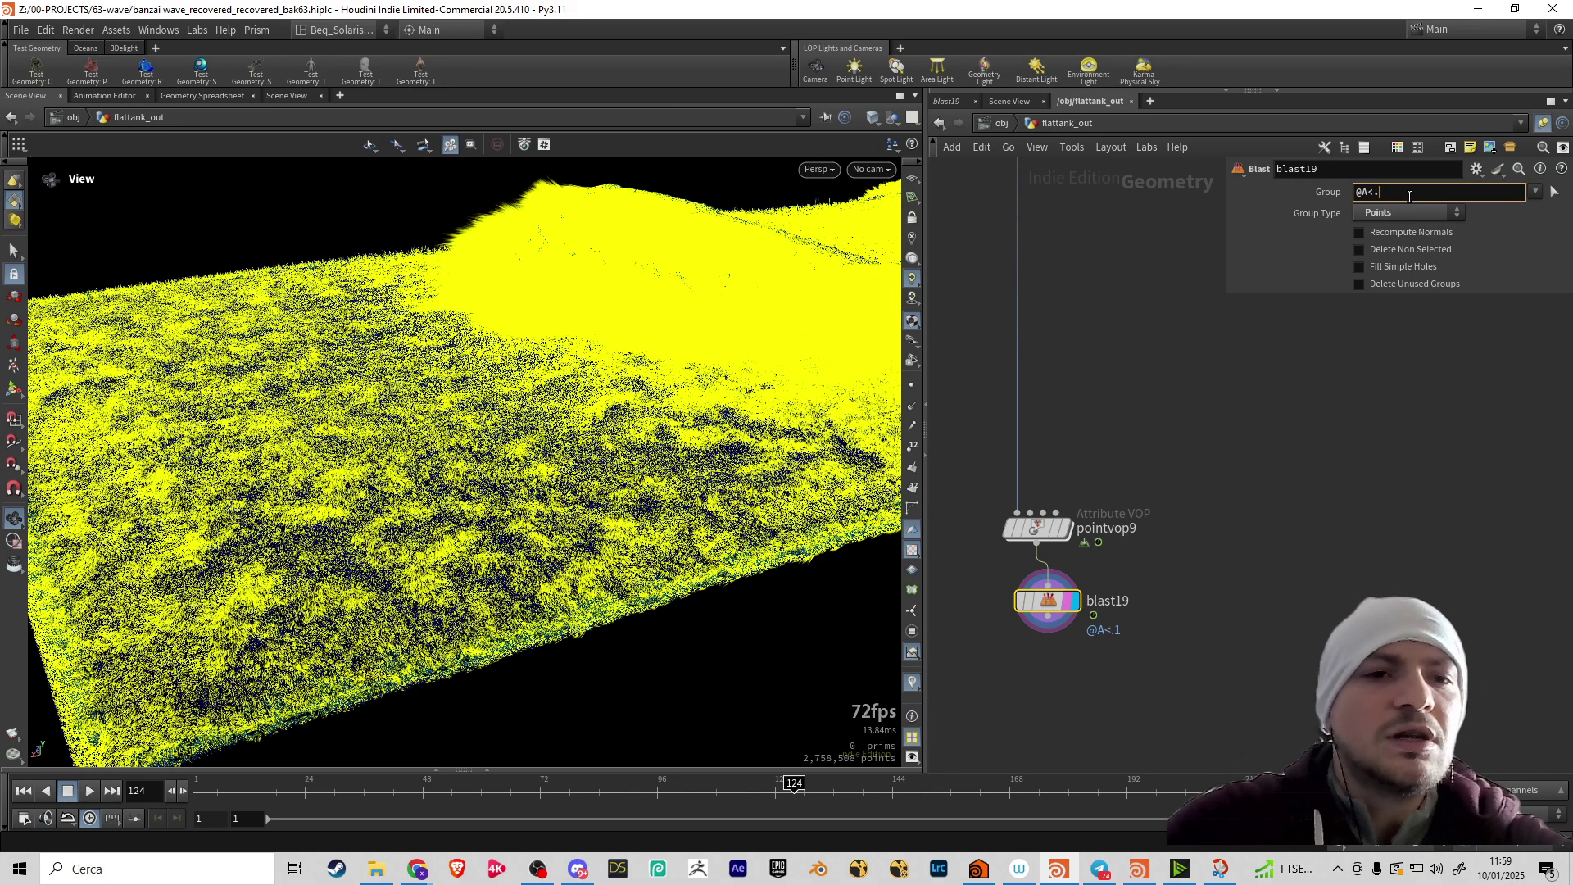
key("Return")
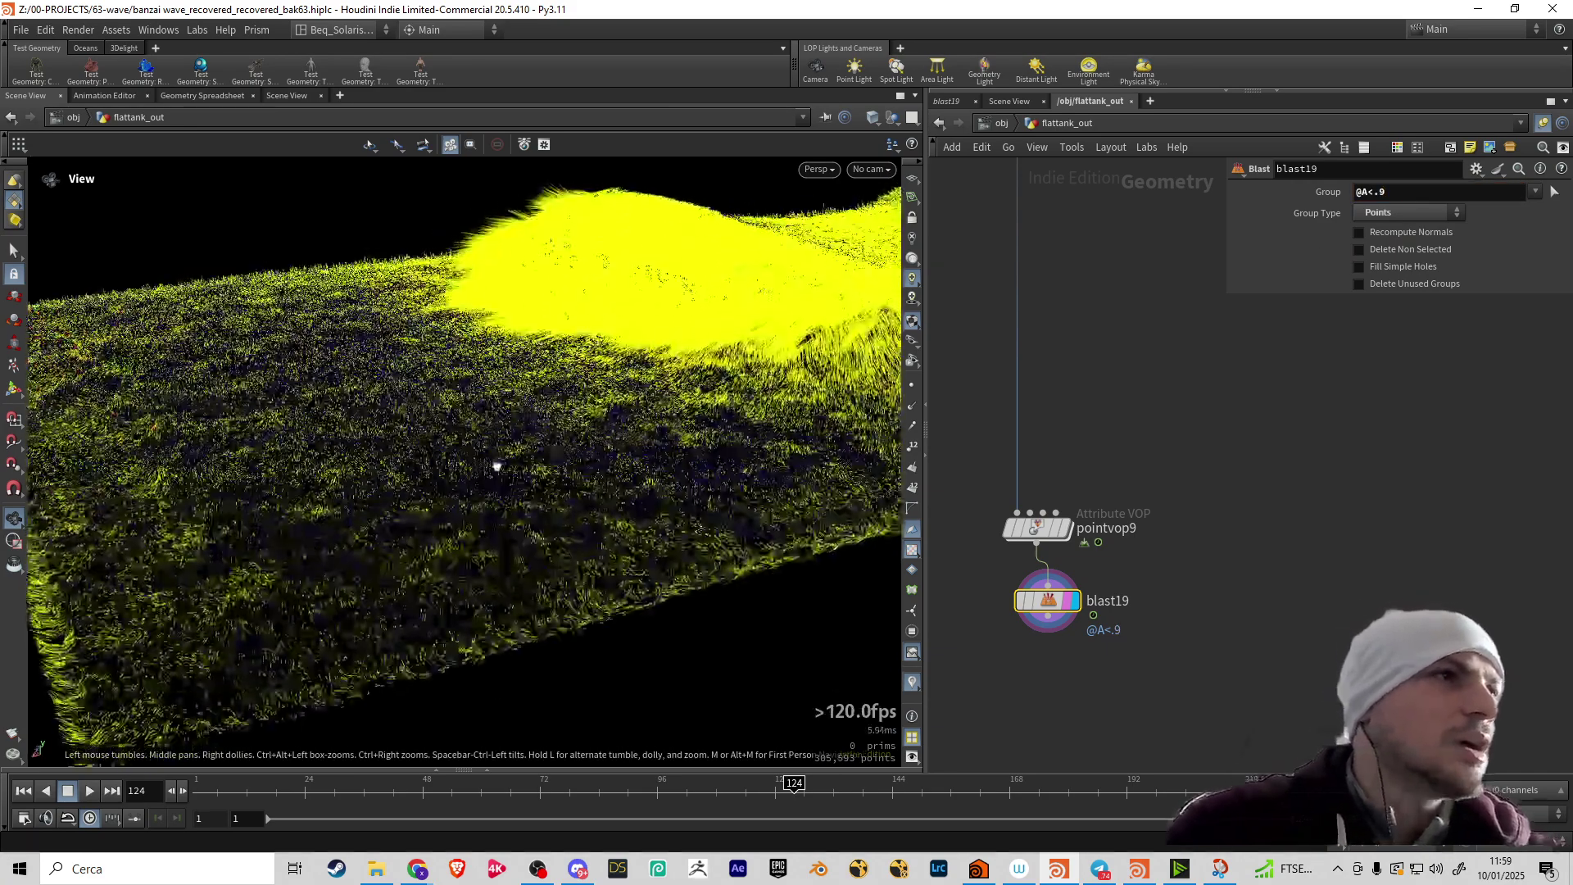
left_click(1406, 193)
key("Return")
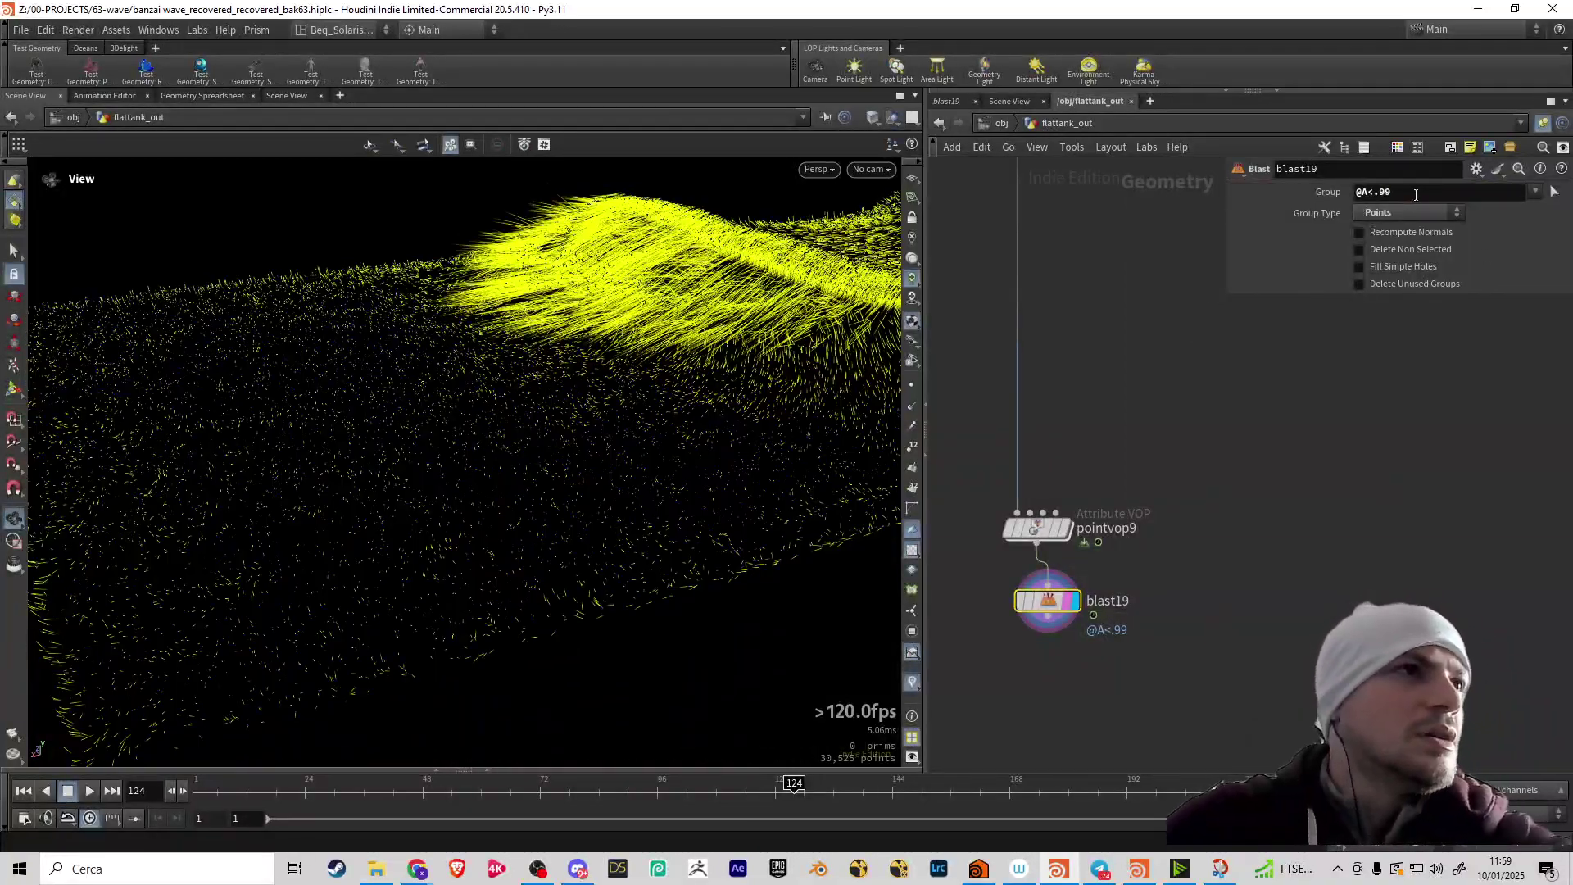
Switch to Cattura e annota and capture a new snip of the Houdini window showing the velocity vectors up close
left_click_drag(705, 357, 1009, 431)
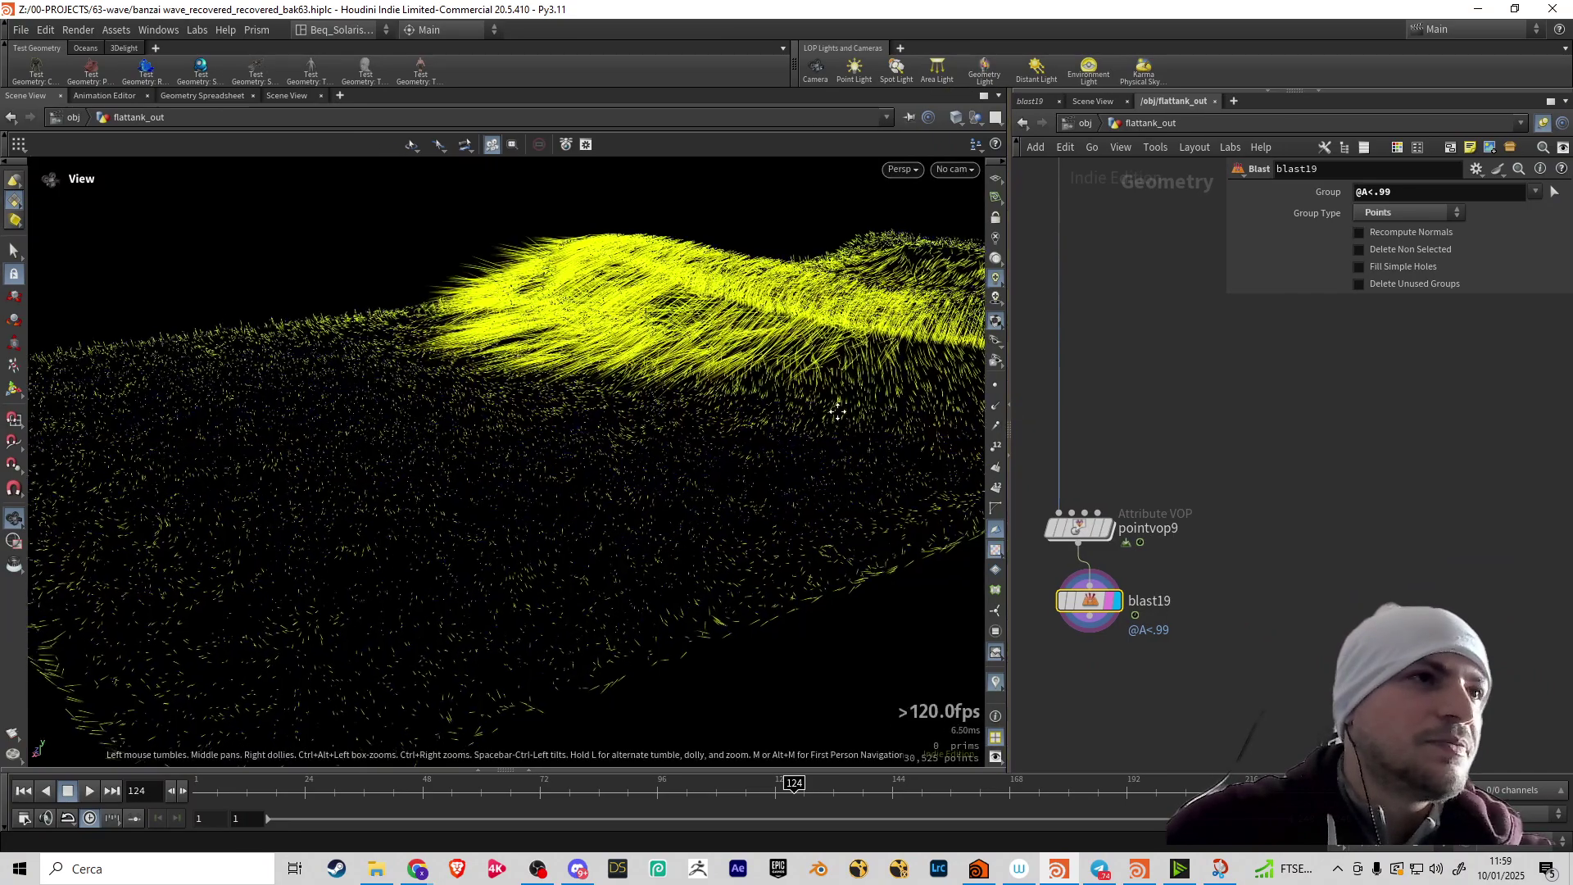
left_click_drag(744, 501, 779, 492)
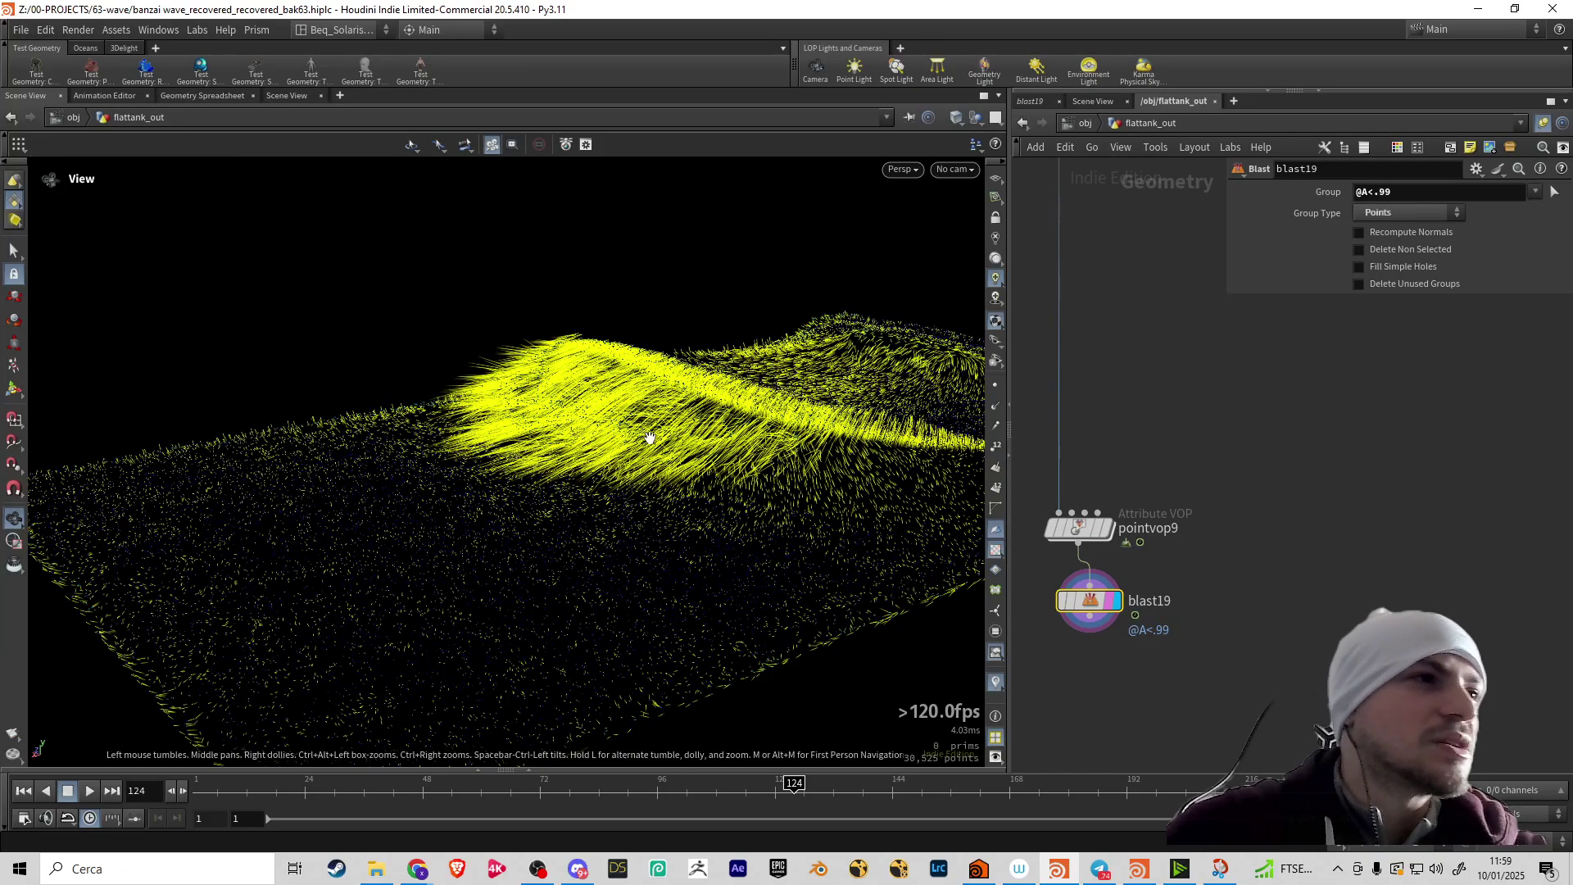
left_click_drag(649, 437, 748, 516)
key("super")
type("cattura")
key("Return")
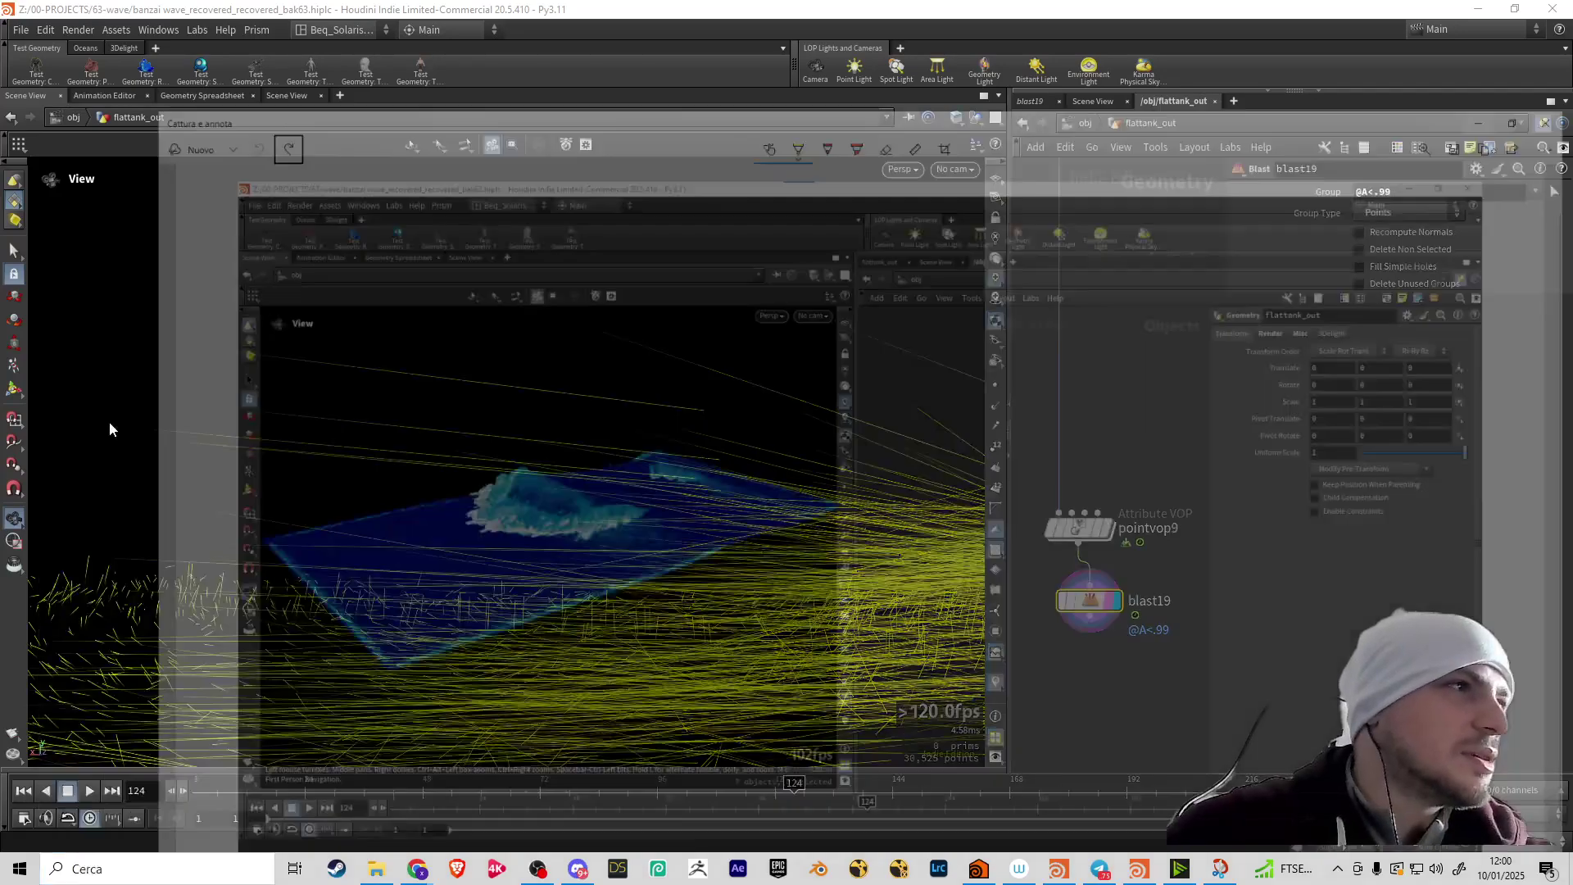
left_click(1451, 425)
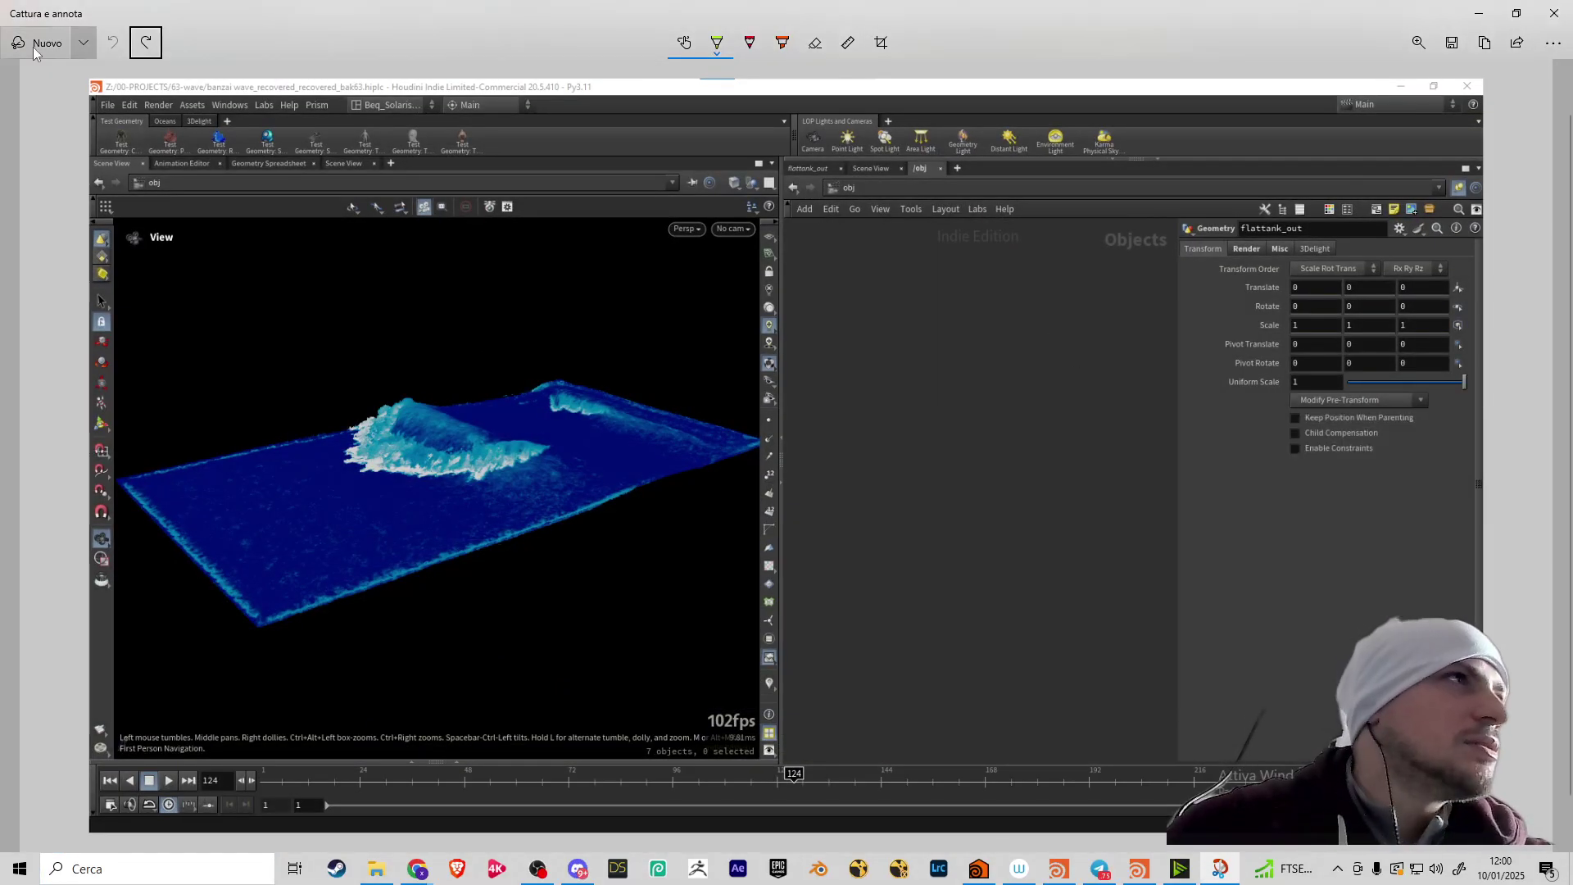
left_click(37, 43)
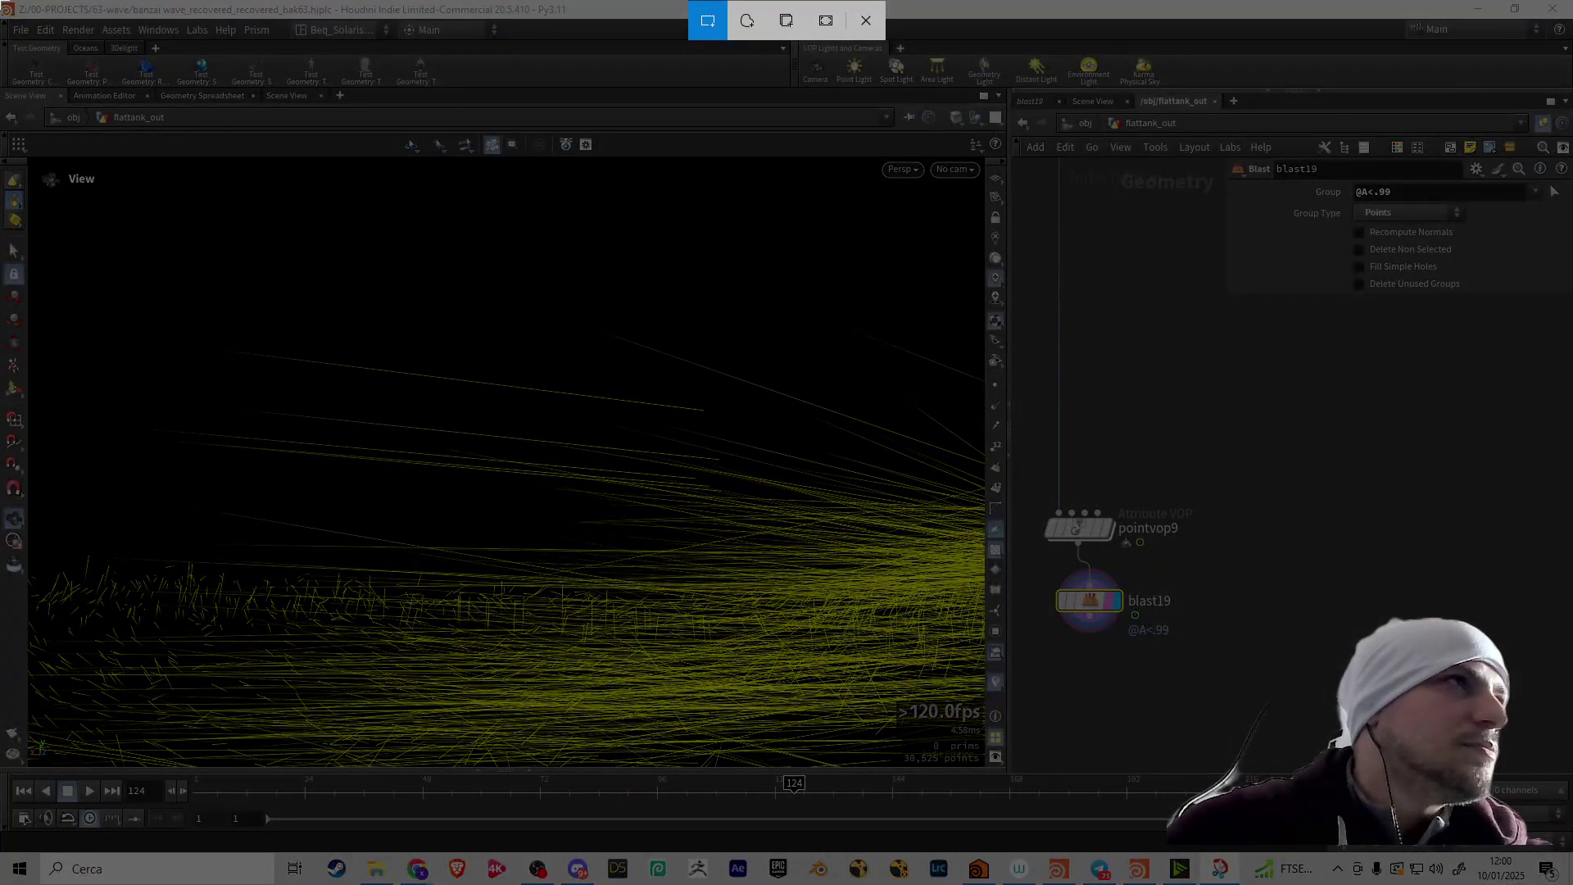
key("Escape")
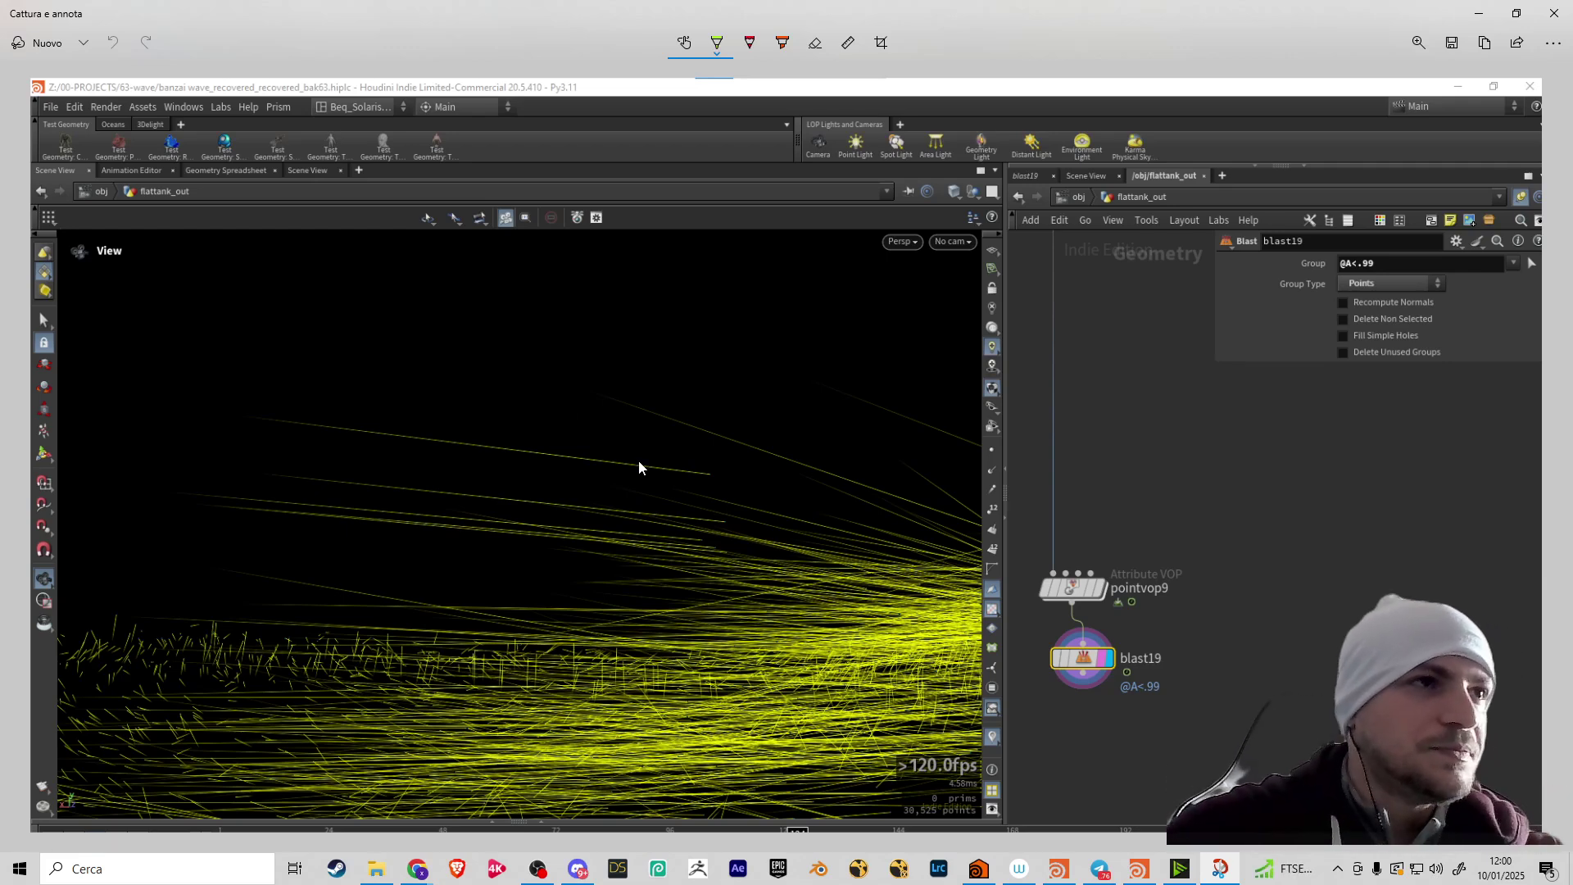
Trace one long velocity vector in green, with a circle at its origin point and an arrowhead at its far end
mouse_move(713, 459)
left_mouse_down()
mouse_move(569, 477)
mouse_move(281, 435)
mouse_move(310, 454)
left_mouse_up()
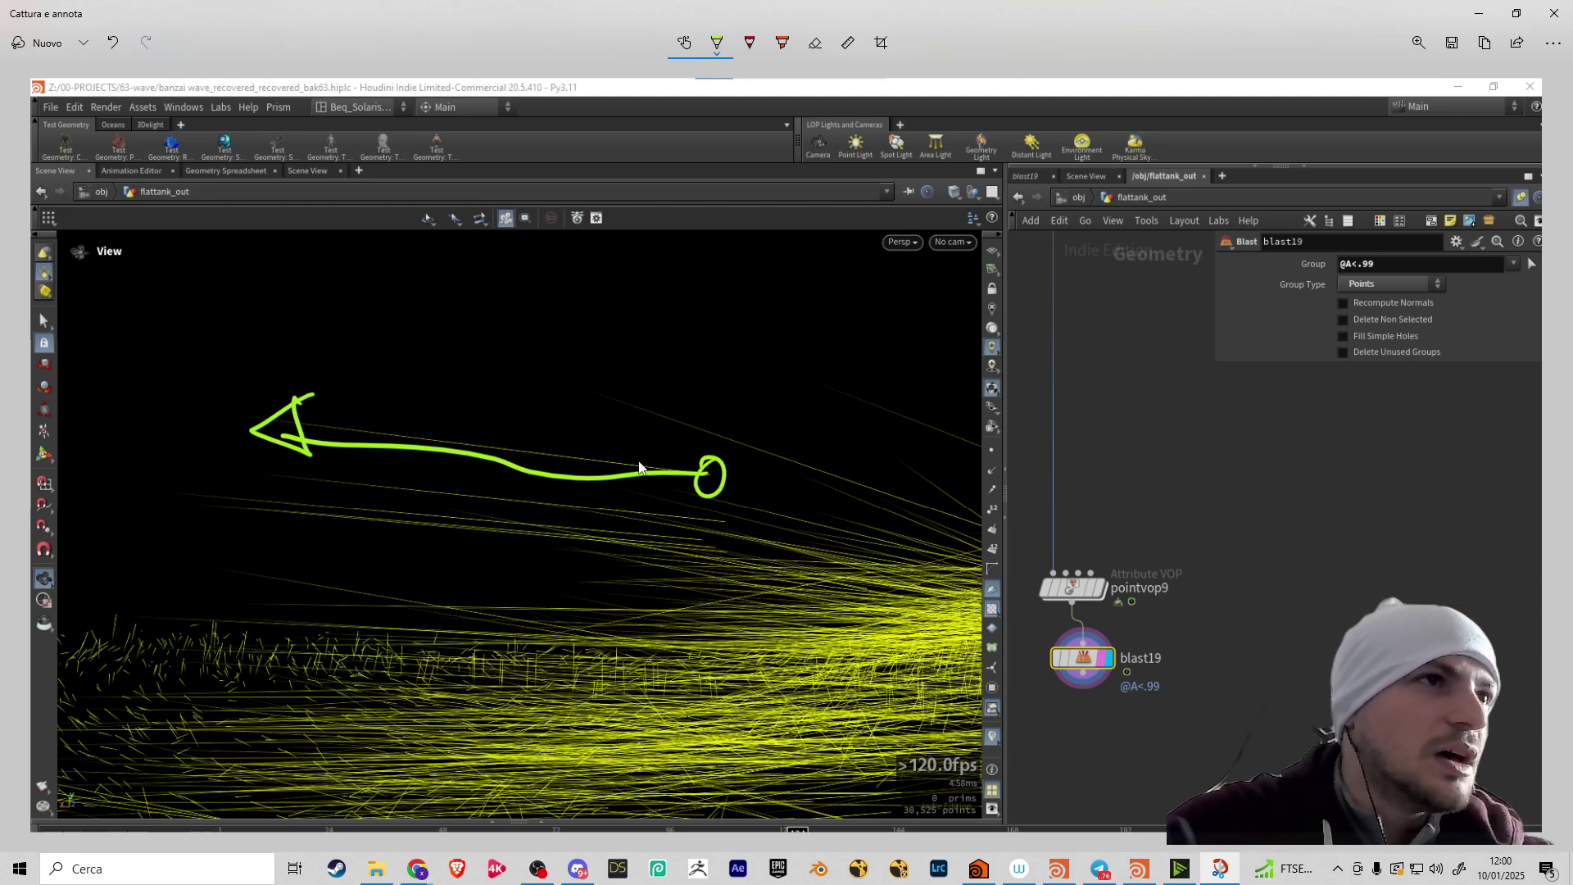
Mark the directions of several other velocity vectors with short green arrows, and draw lines delimiting the long arrow's length
left_click_drag(607, 398, 670, 414)
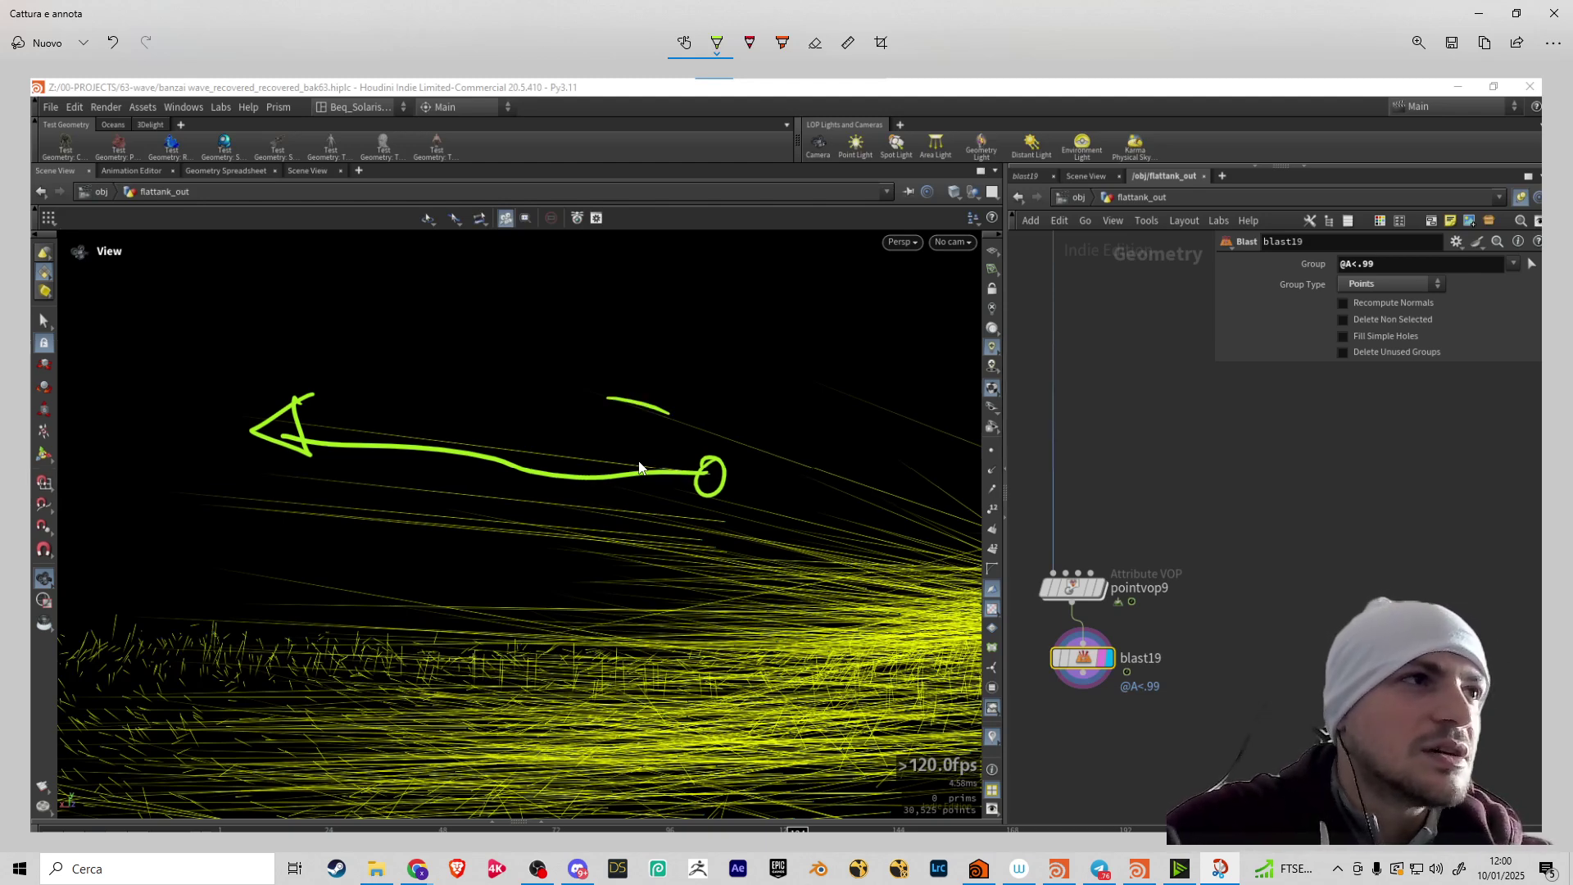
left_click_drag(815, 390, 878, 406)
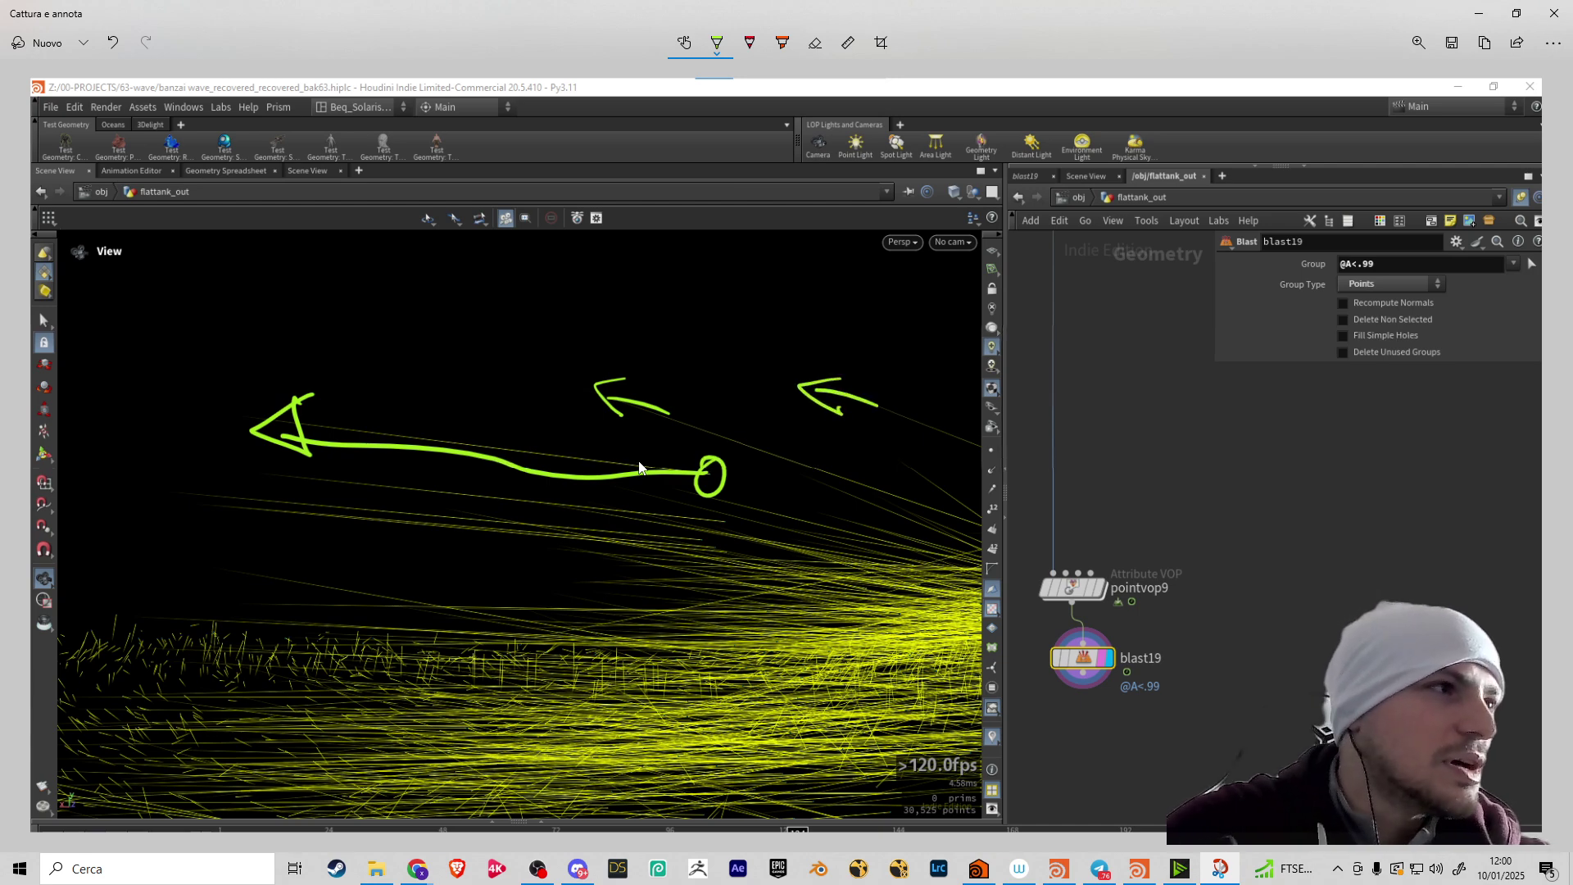
left_click_drag(283, 512, 205, 504)
mouse_move(309, 476)
left_mouse_down()
mouse_move(233, 470)
mouse_move(260, 481)
left_mouse_up()
mouse_move(297, 575)
left_mouse_down()
mouse_move(214, 571)
mouse_move(231, 598)
left_mouse_up()
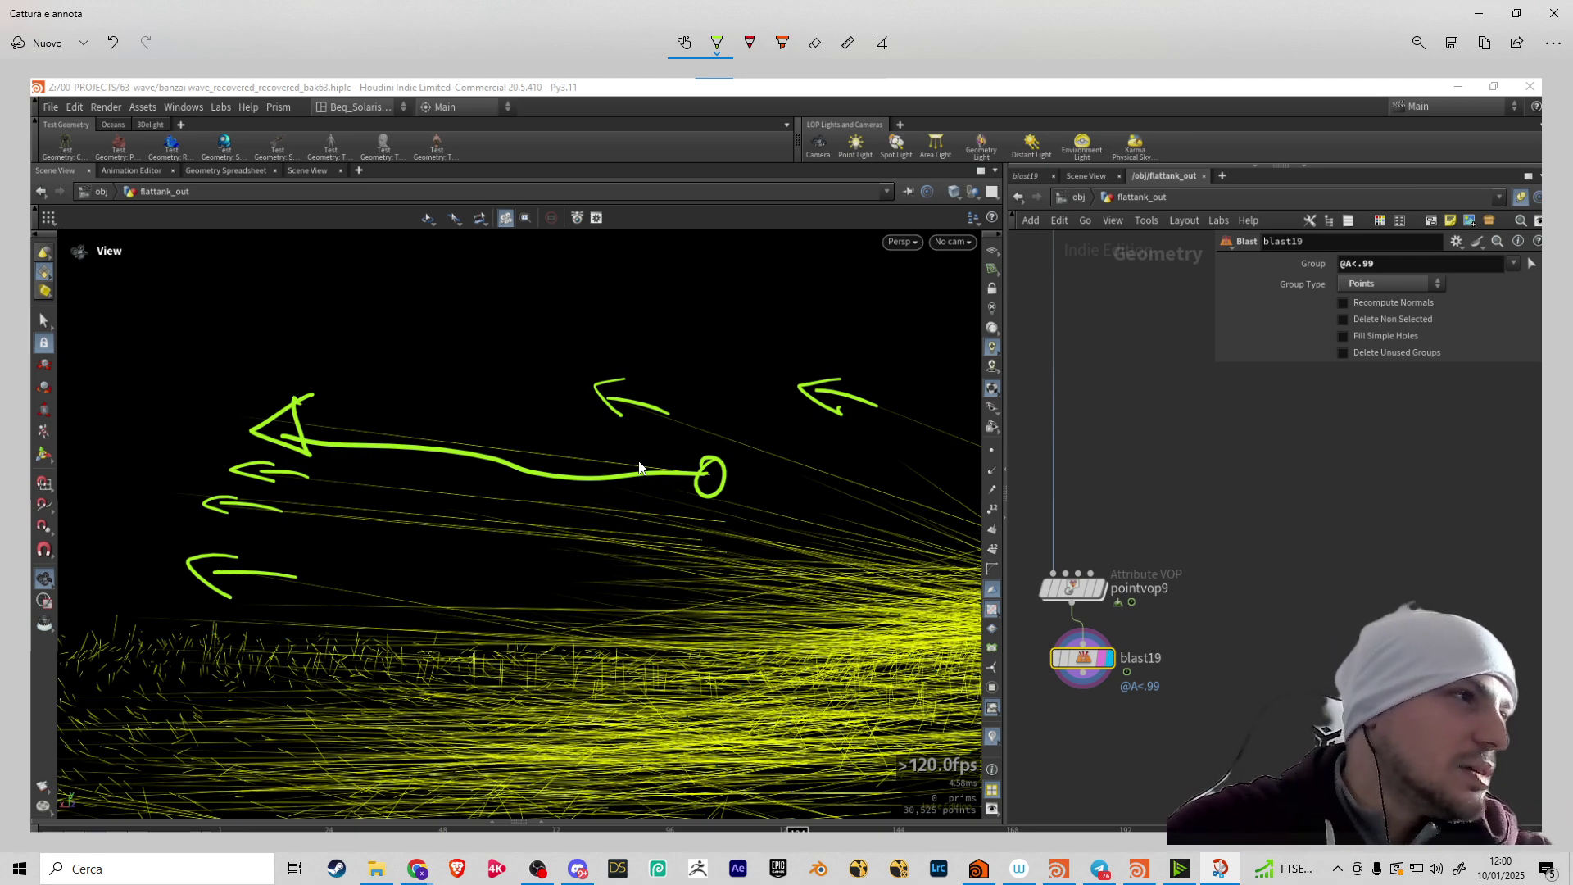
left_click_drag(116, 616, 115, 655)
left_click_drag(104, 639, 123, 637)
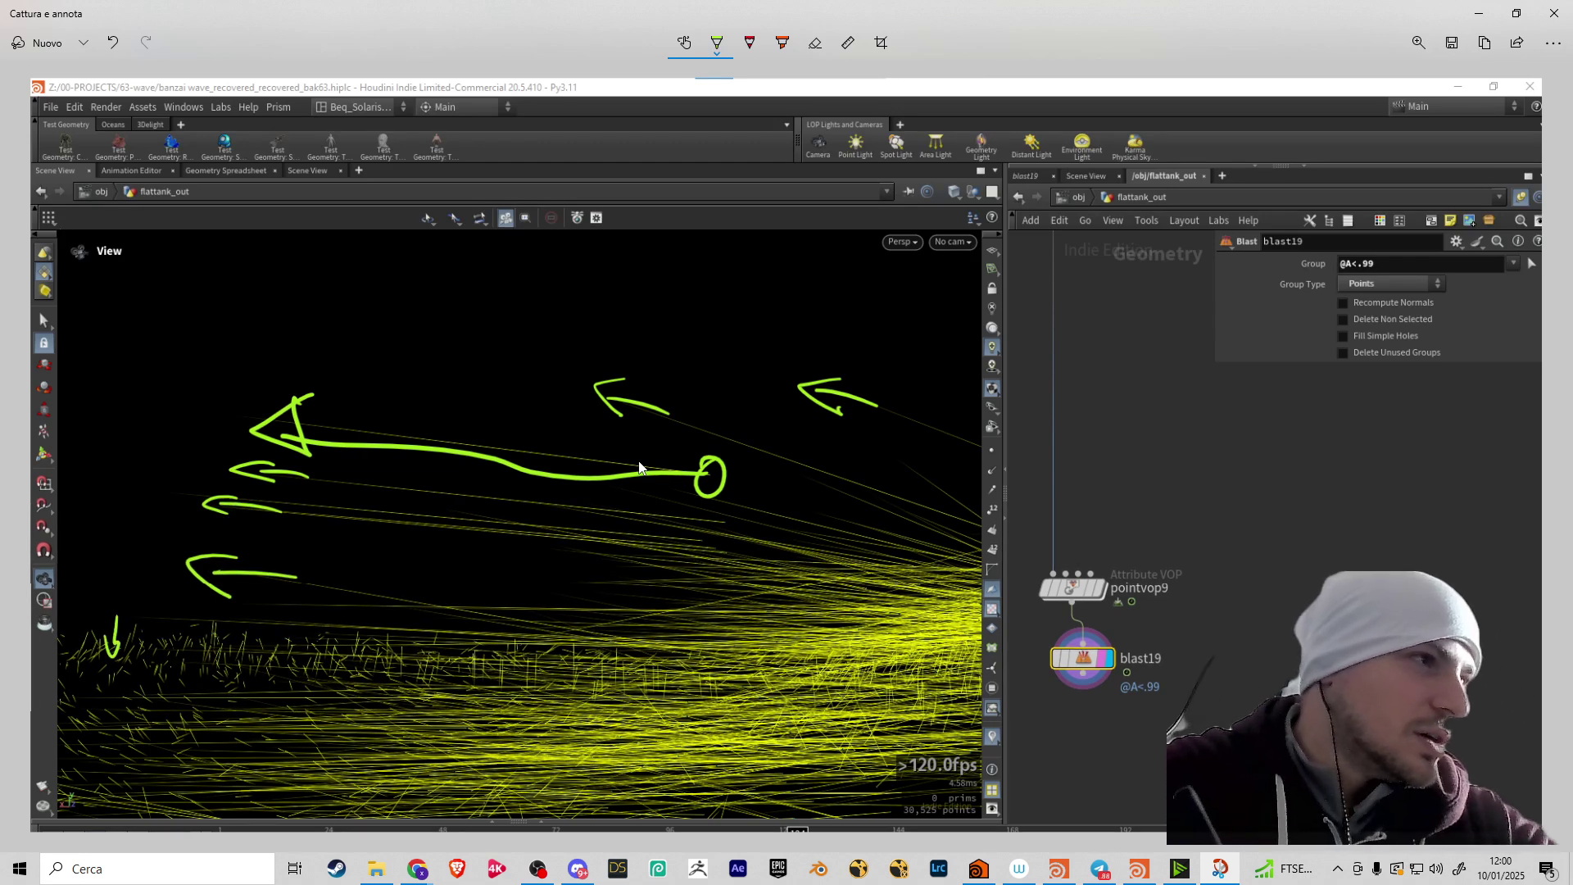
left_click_drag(211, 752, 219, 764)
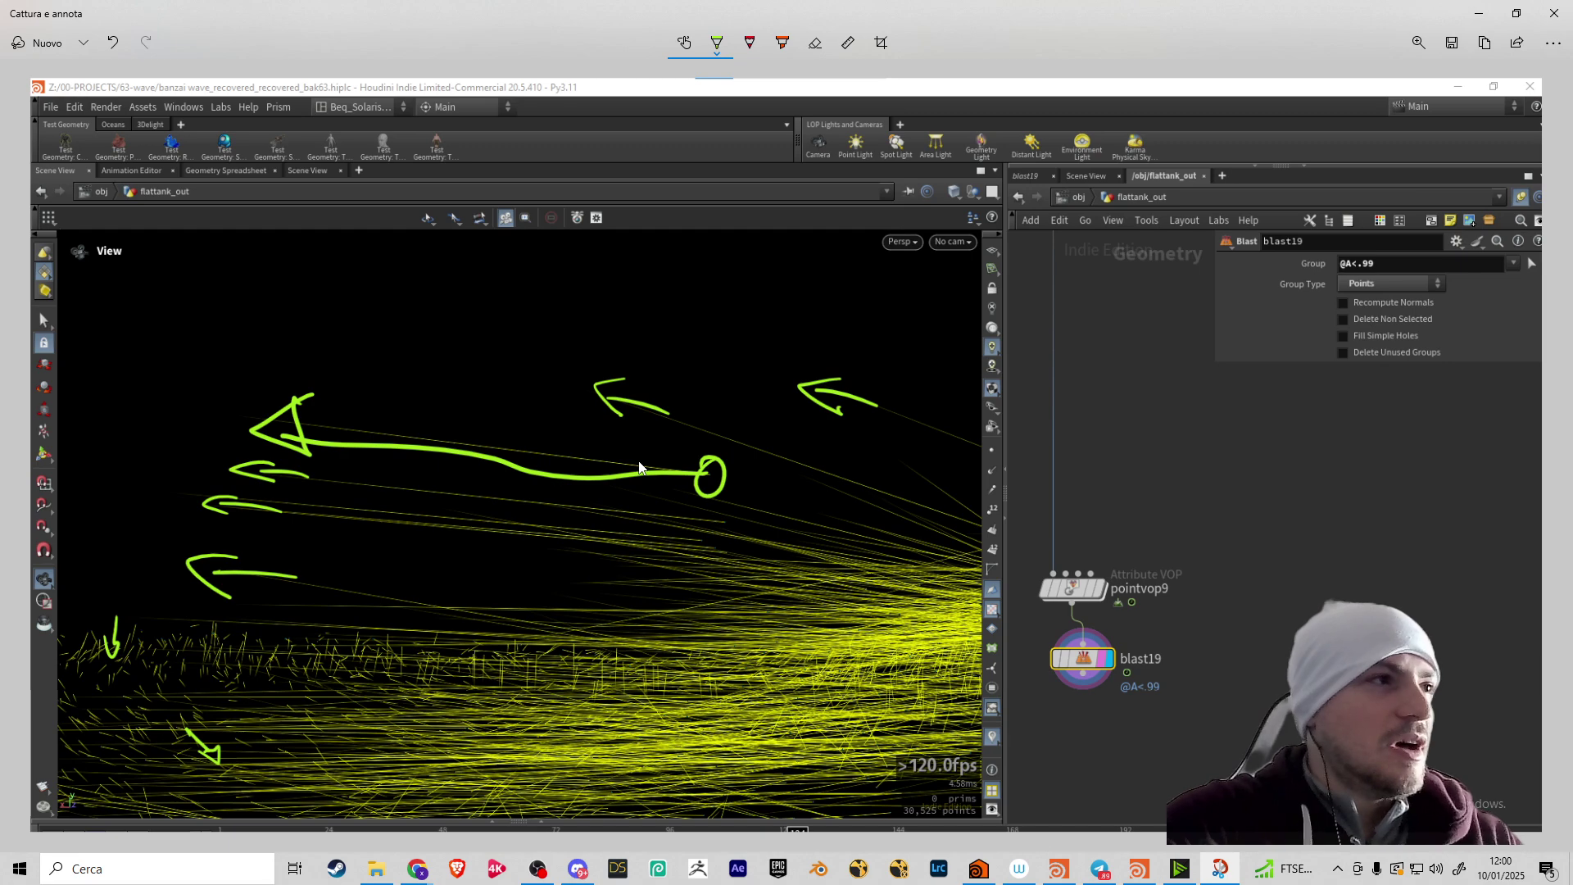
left_click_drag(779, 312, 734, 447)
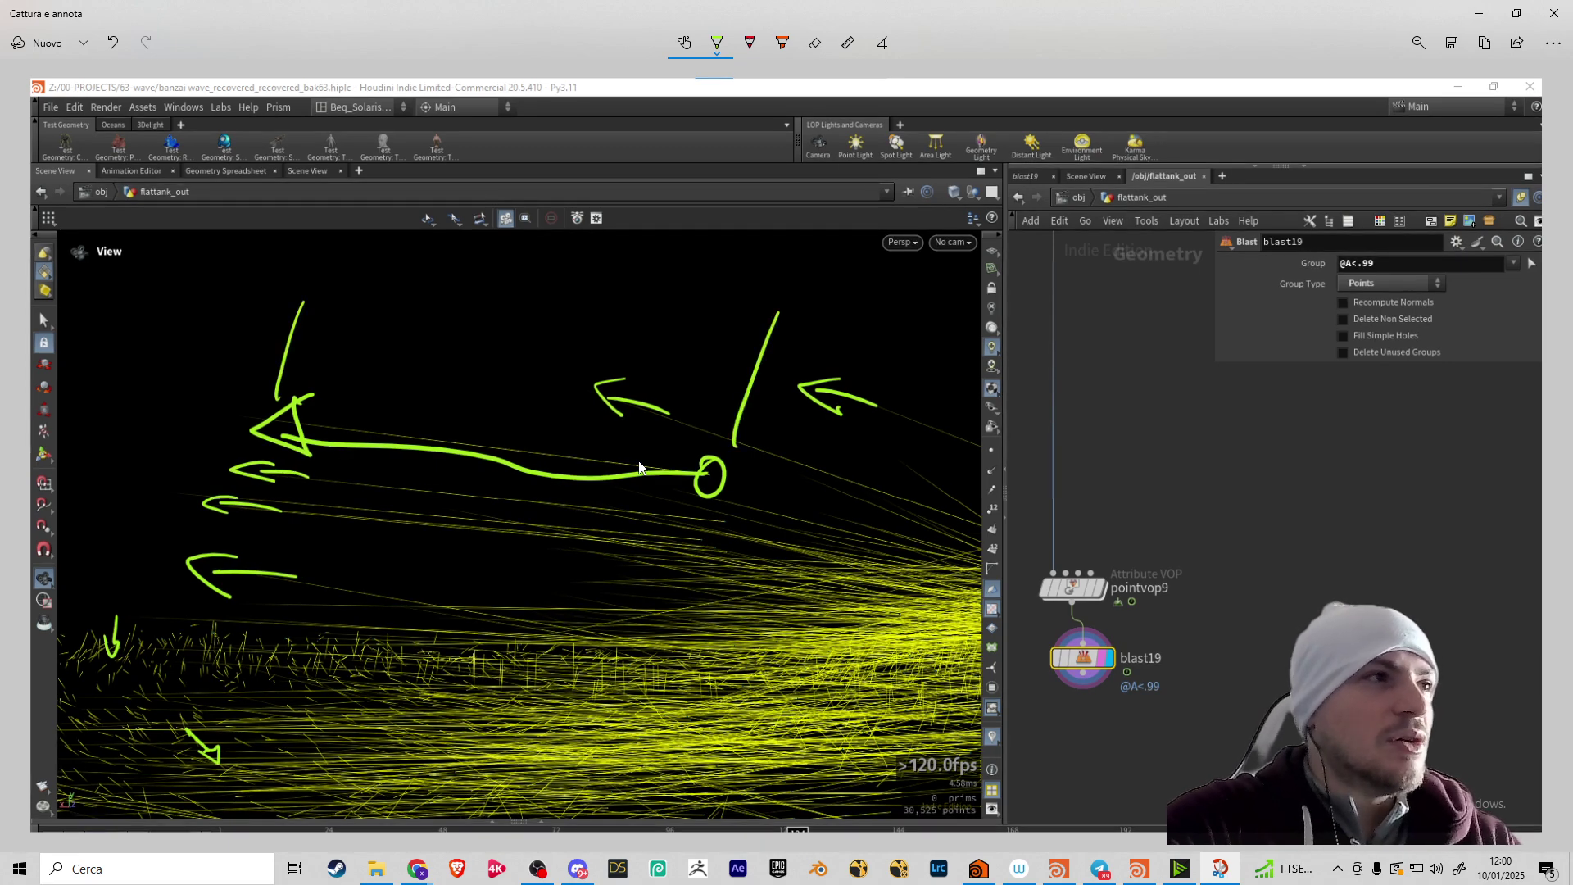
mouse_move(246, 314)
left_mouse_down()
mouse_move(836, 381)
mouse_move(739, 364)
mouse_move(787, 393)
left_mouse_up()
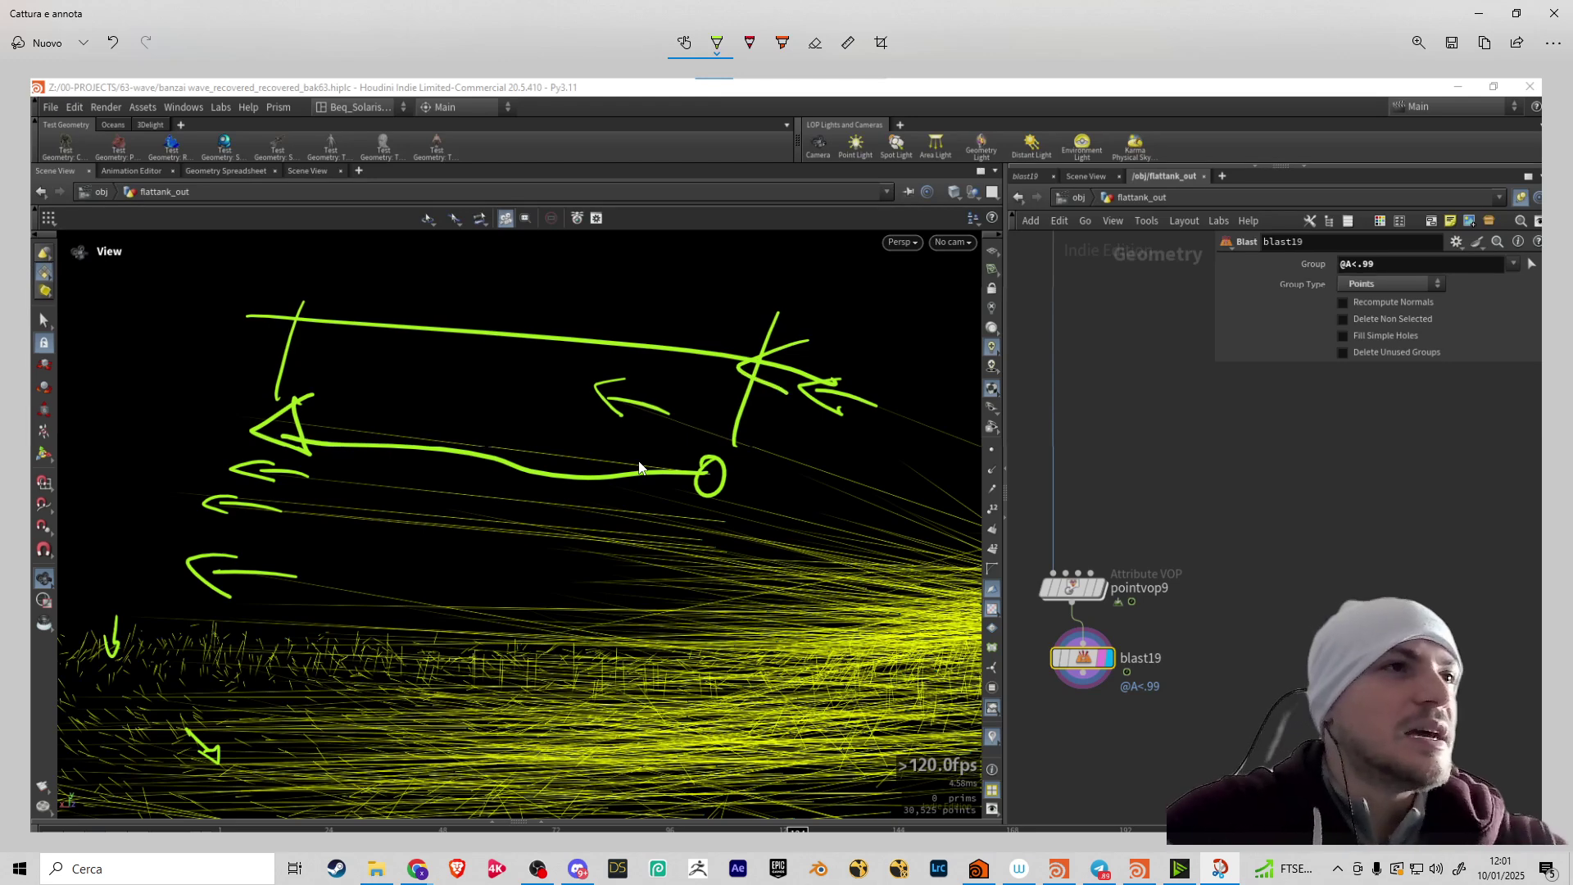
Undo the length marks and all the short arrows, keeping only the long arrow with its origin circle
key("ctrl+z")
key("ctrl+z")
key("ctrl+z")
key("ctrl+z")
key("ctrl+z")
key("ctrl+z")
key("ctrl+z")
key("ctrl+z")
key("ctrl+z")
key("ctrl+z")
key("ctrl+z")
key("ctrl+z")
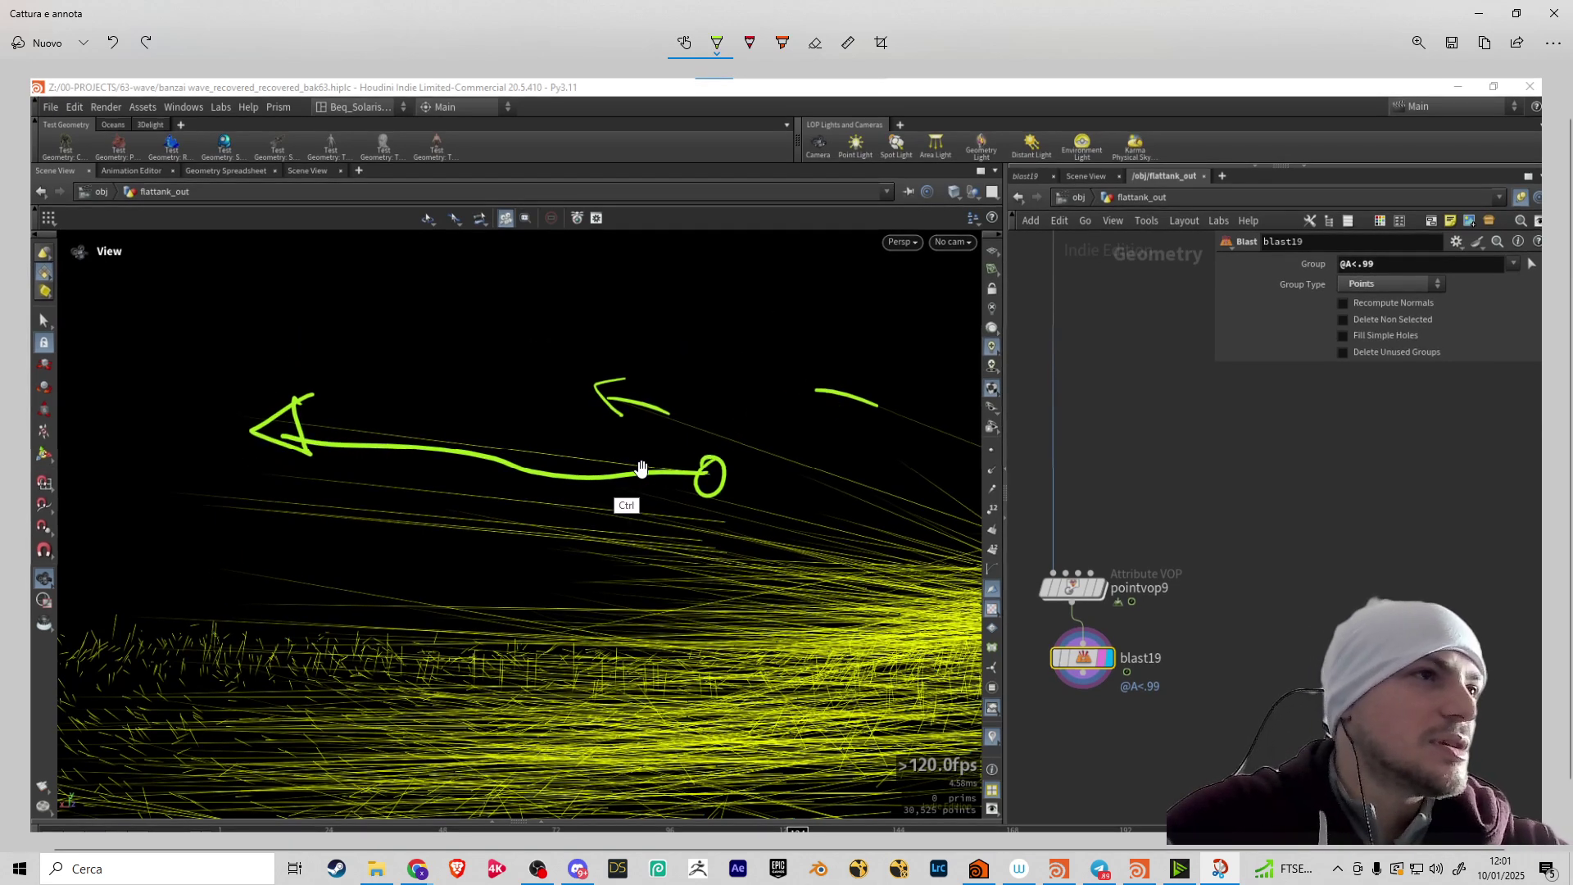
key("ctrl+z")
key("ctrl+z")
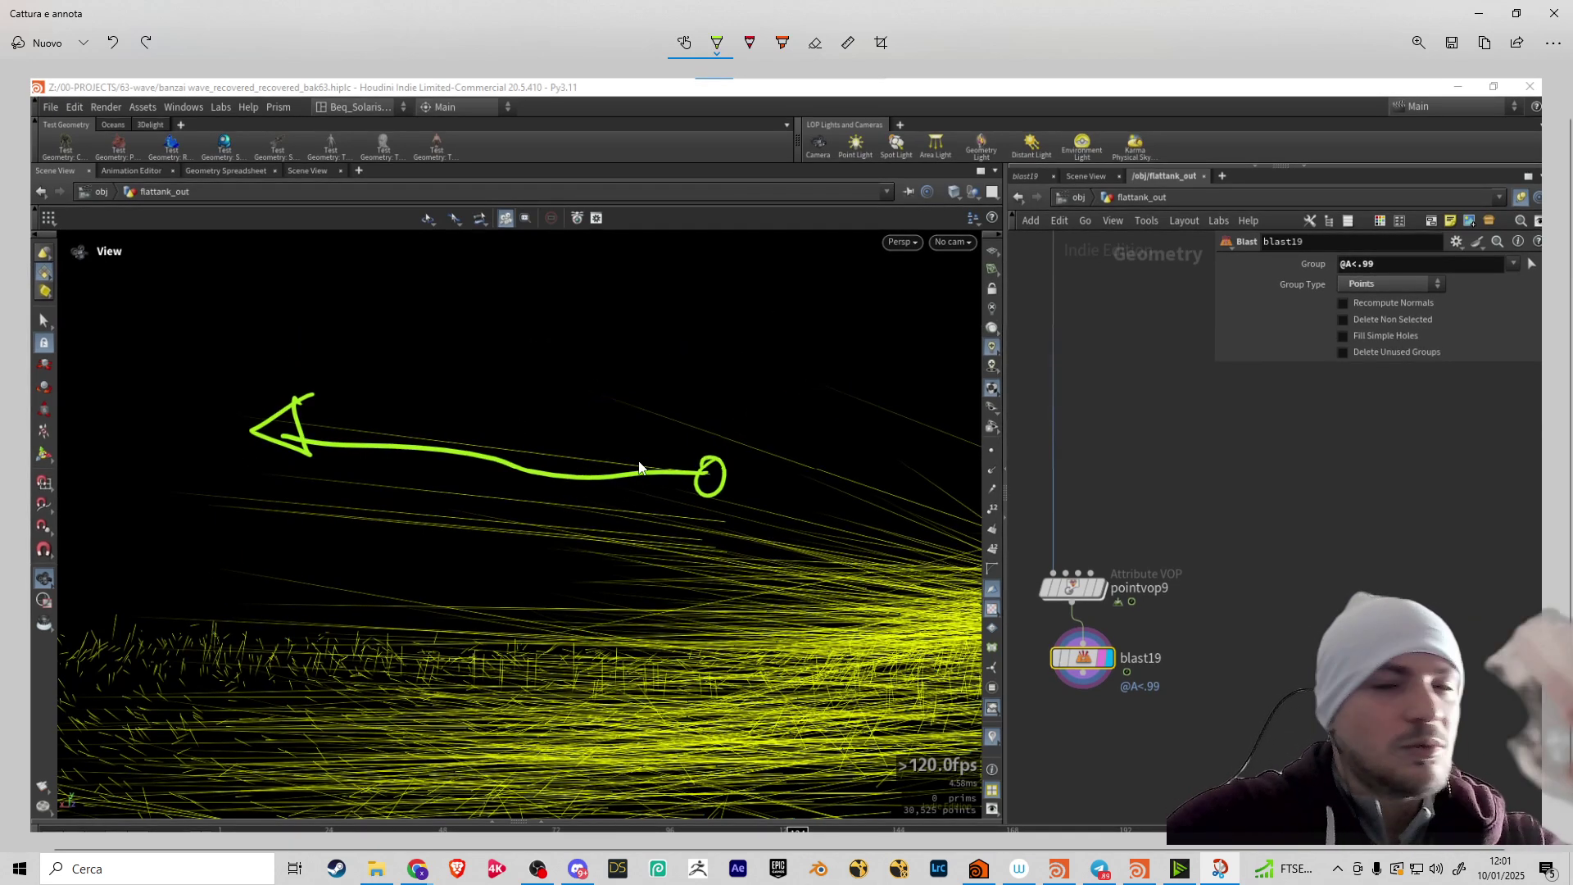
Redo the marks delimiting the long arrow's length and handwrite 10 between the marks and the arrow
key("ctrl+y")
key("ctrl+y")
key("ctrl+y")
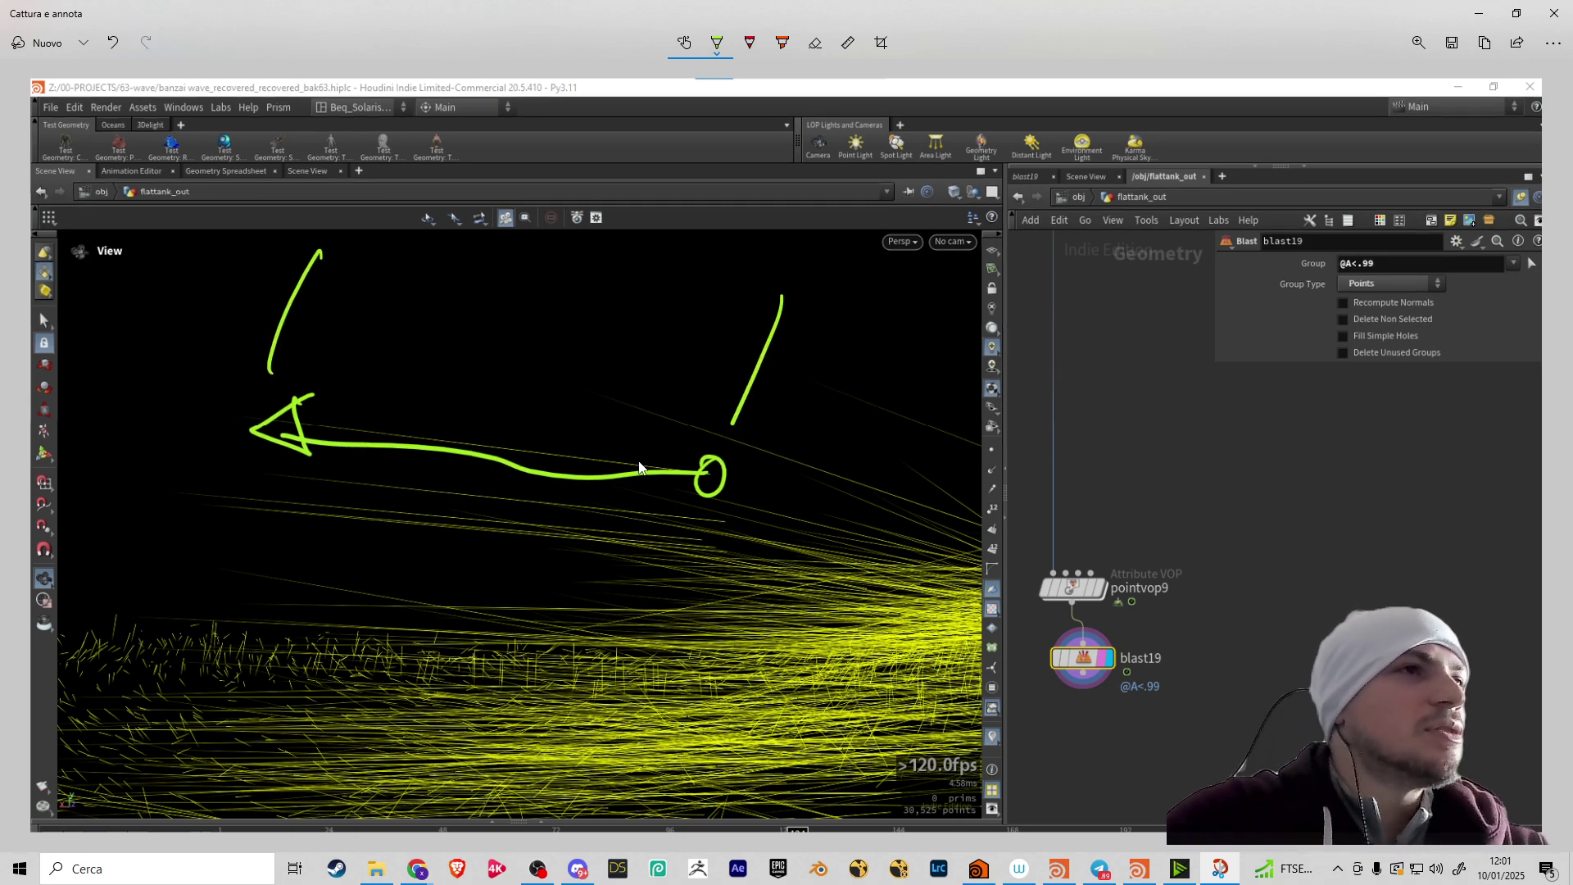
key("ctrl+y")
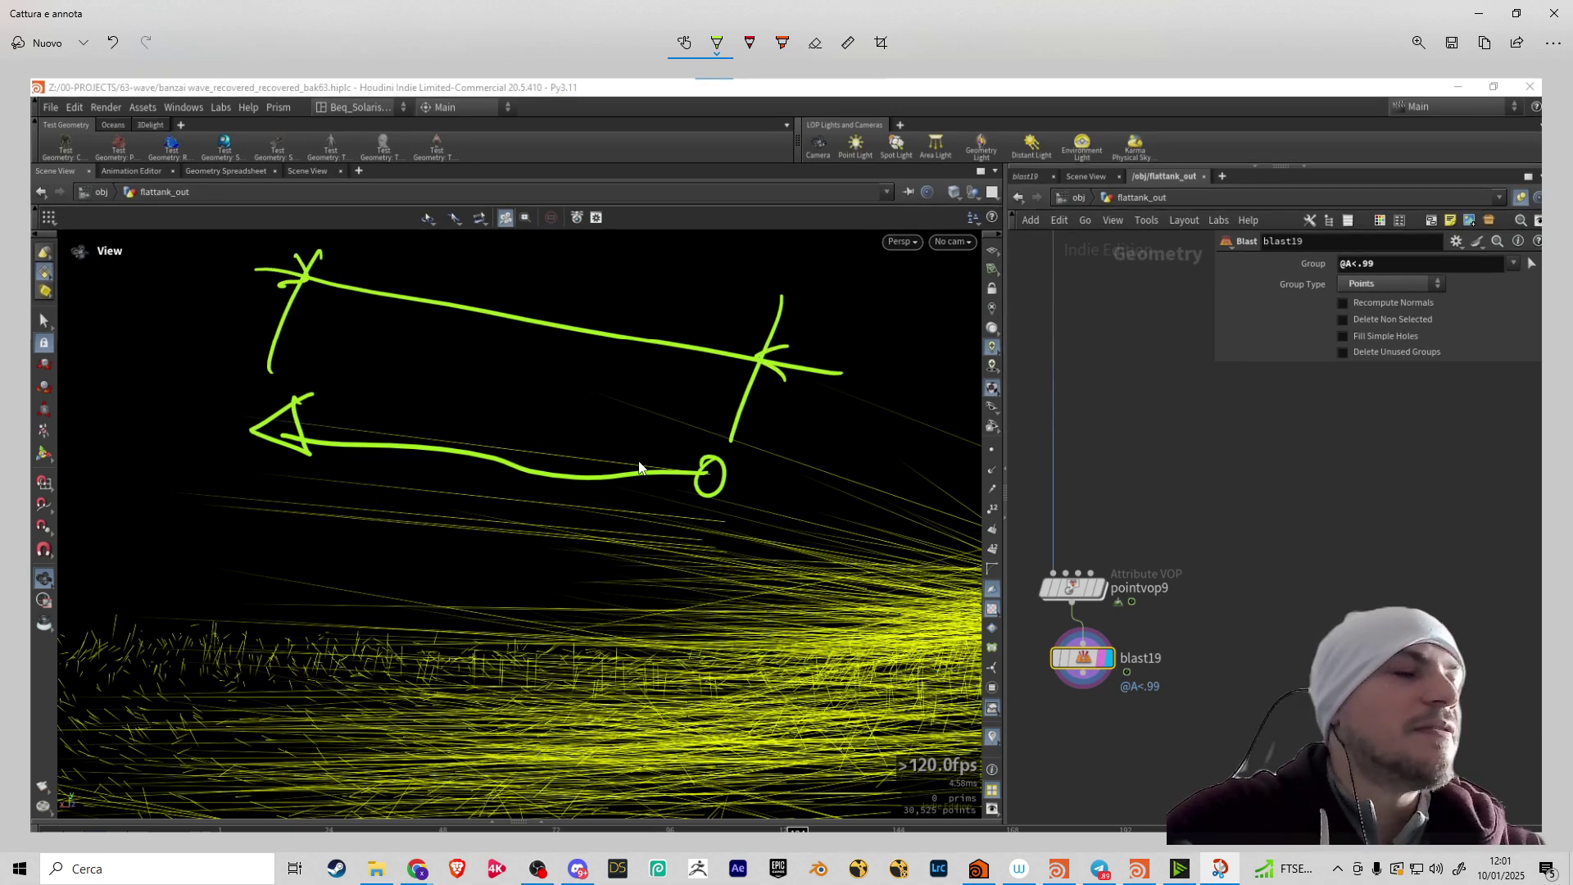
mouse_move(455, 353)
left_mouse_down()
mouse_move(503, 377)
mouse_move(521, 353)
left_mouse_up()
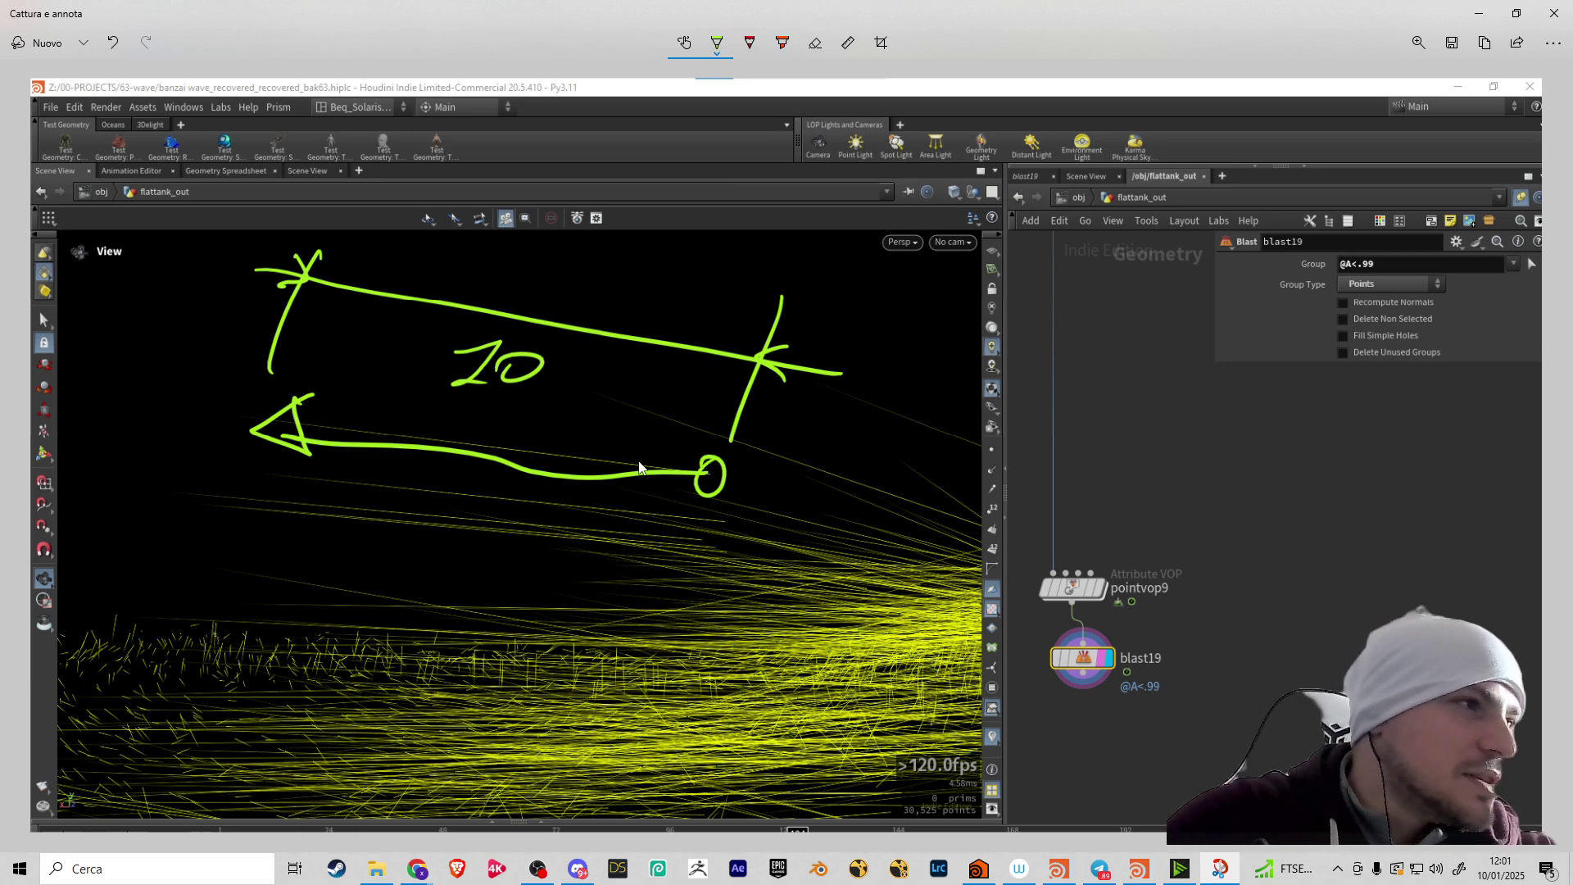
Mark a short vector with a small arrow and length ticks, label it 0.8, and return to Houdini
mouse_move(121, 626)
left_mouse_down()
mouse_move(195, 649)
mouse_move(207, 606)
mouse_move(171, 672)
left_mouse_up()
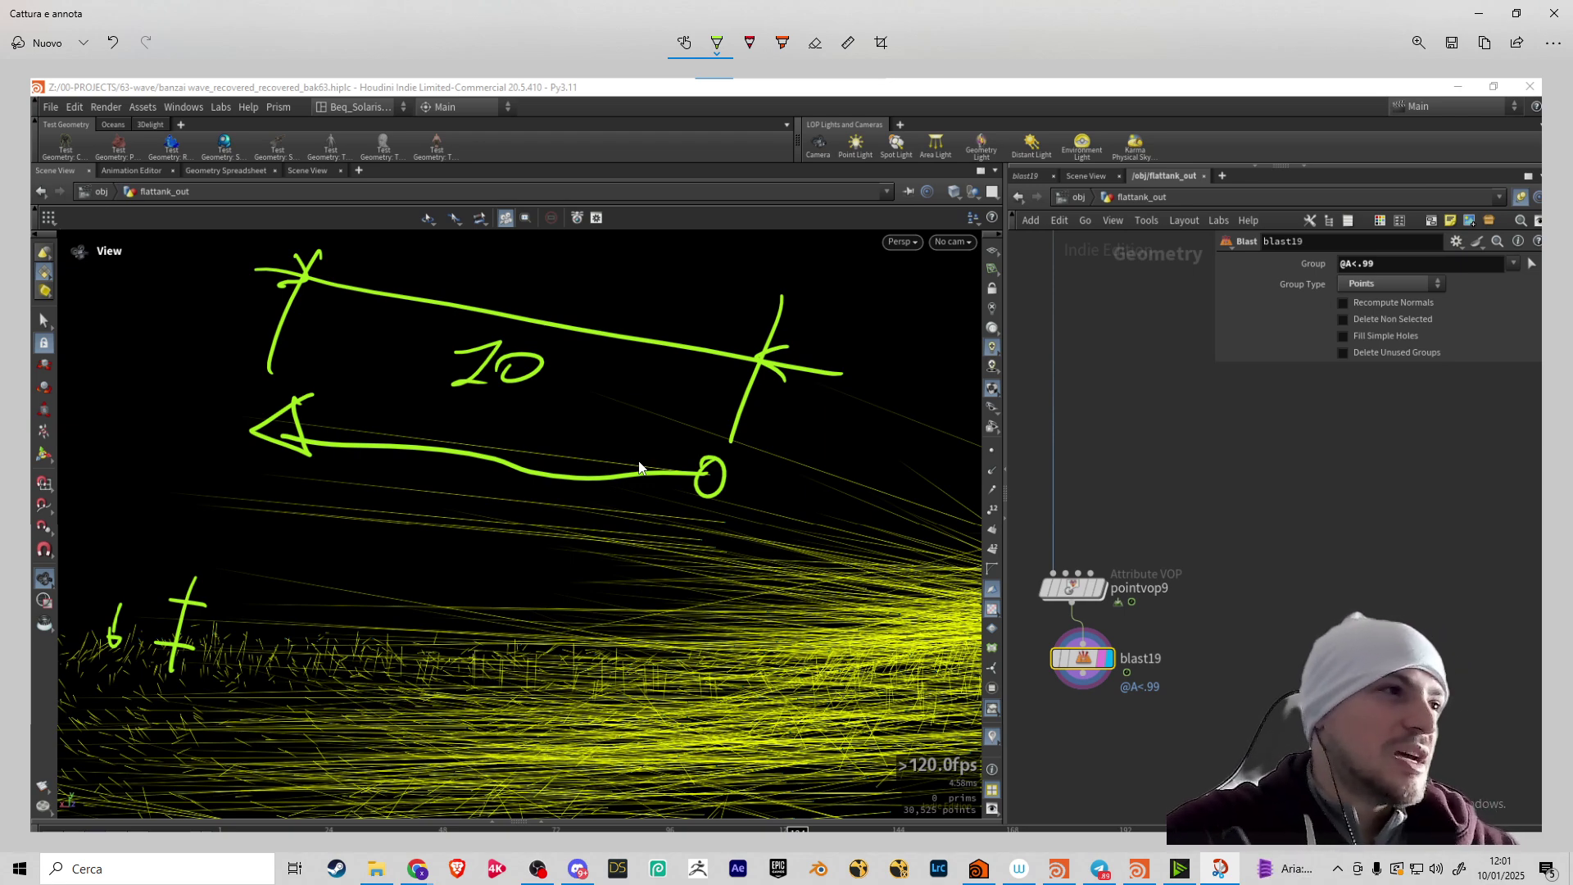
left_click_drag(263, 608, 223, 611)
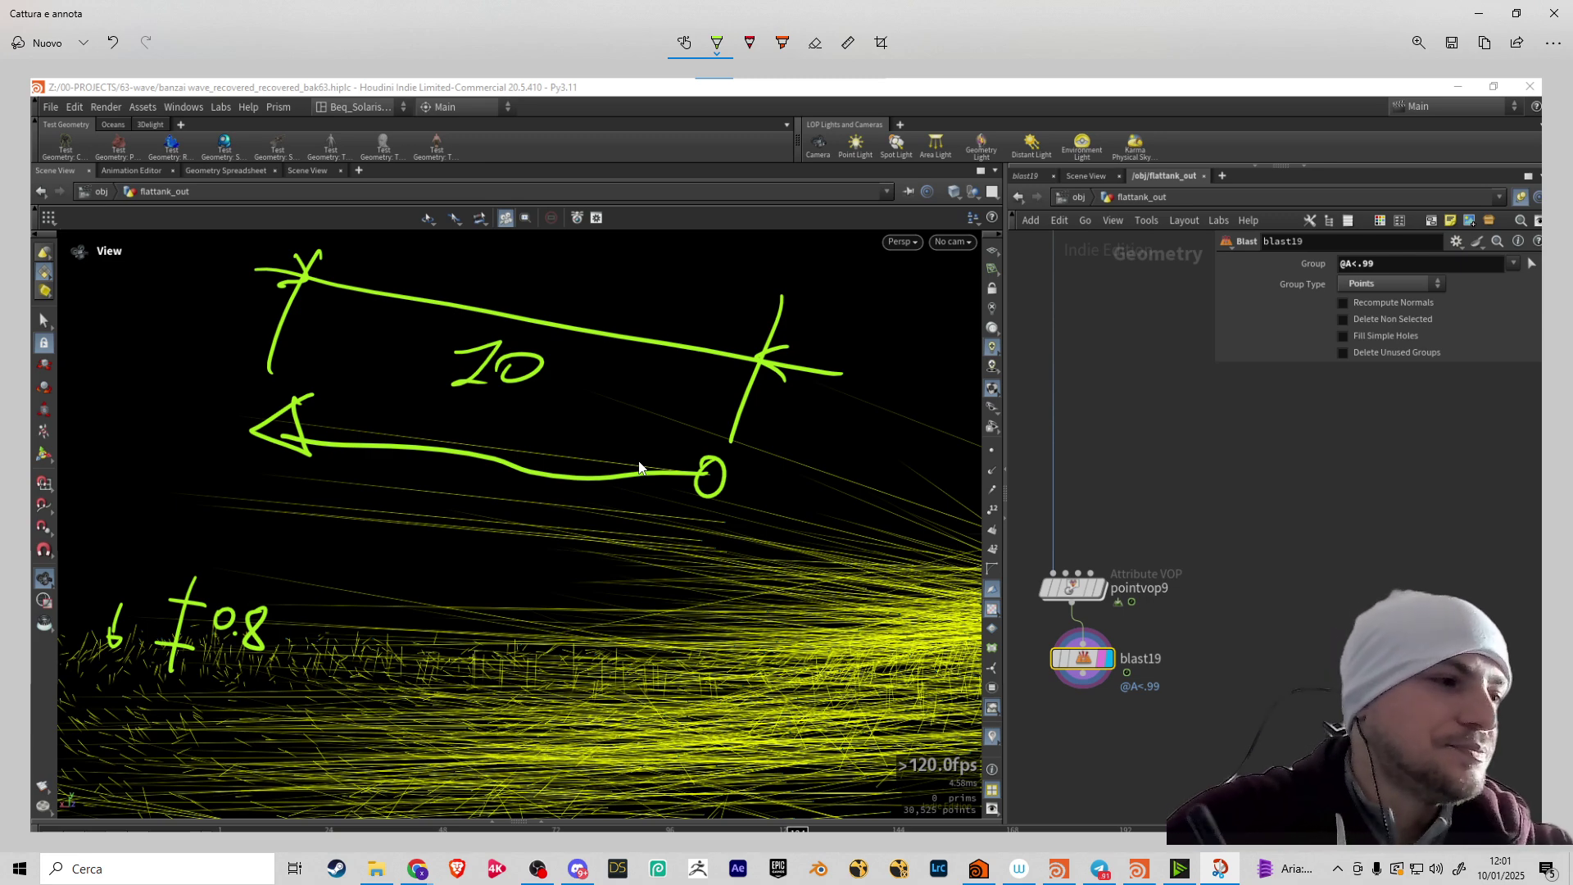
left_click(1478, 13)
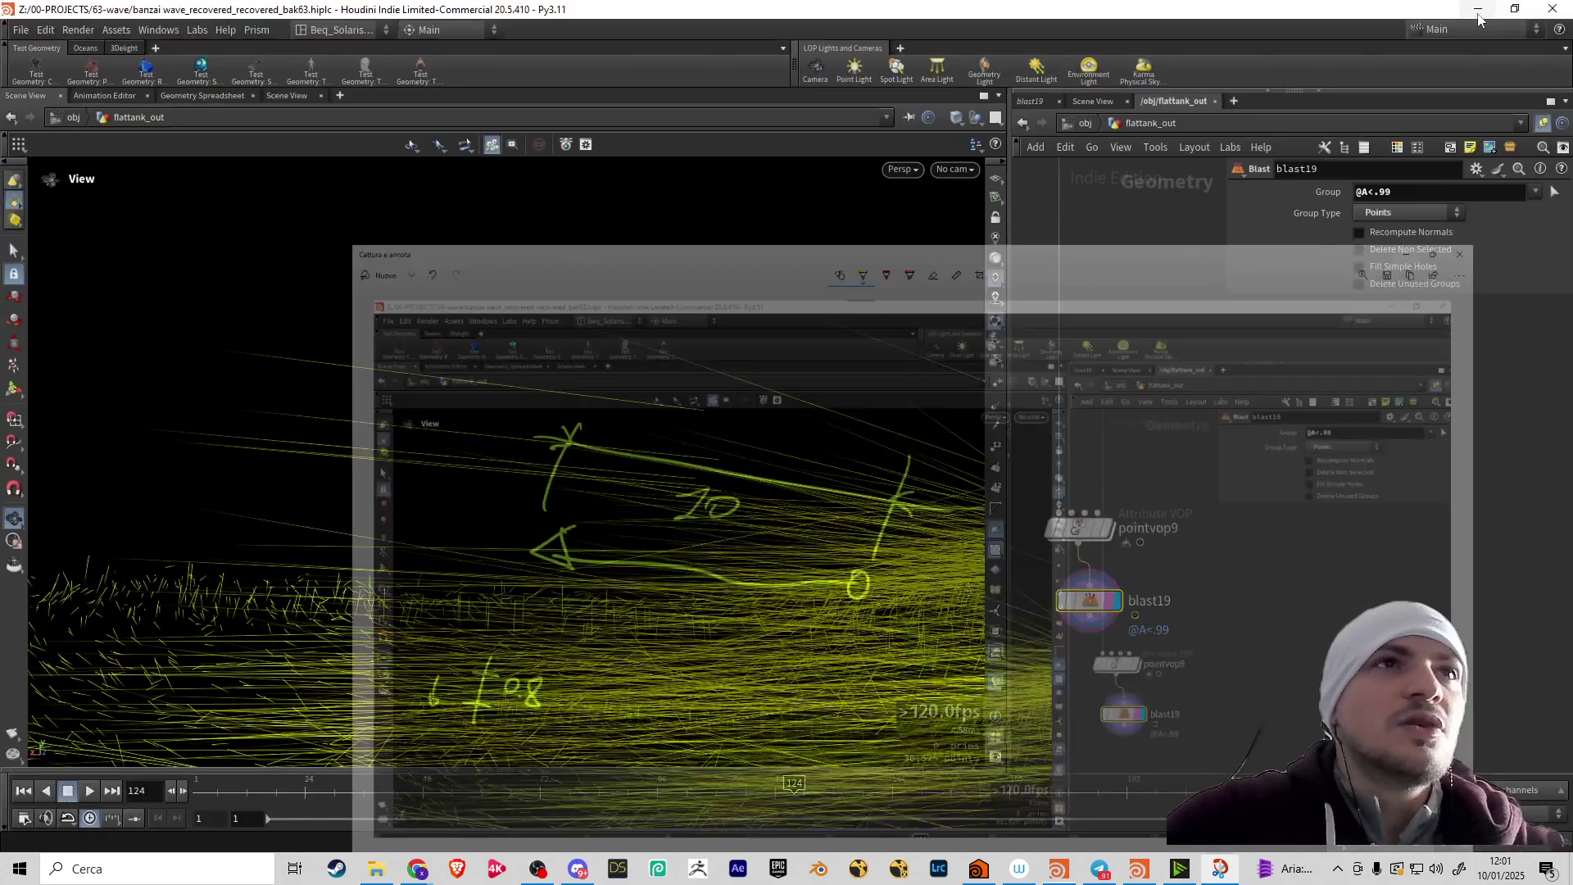
Examine the velocity vectors from several angles, comparing the wave crest with the calm water surface
left_click_drag(723, 485, 492, 434)
mouse_move(505, 486)
left_mouse_down()
mouse_move(554, 495)
mouse_move(516, 476)
left_mouse_up()
left_click_drag(601, 438, 572, 423)
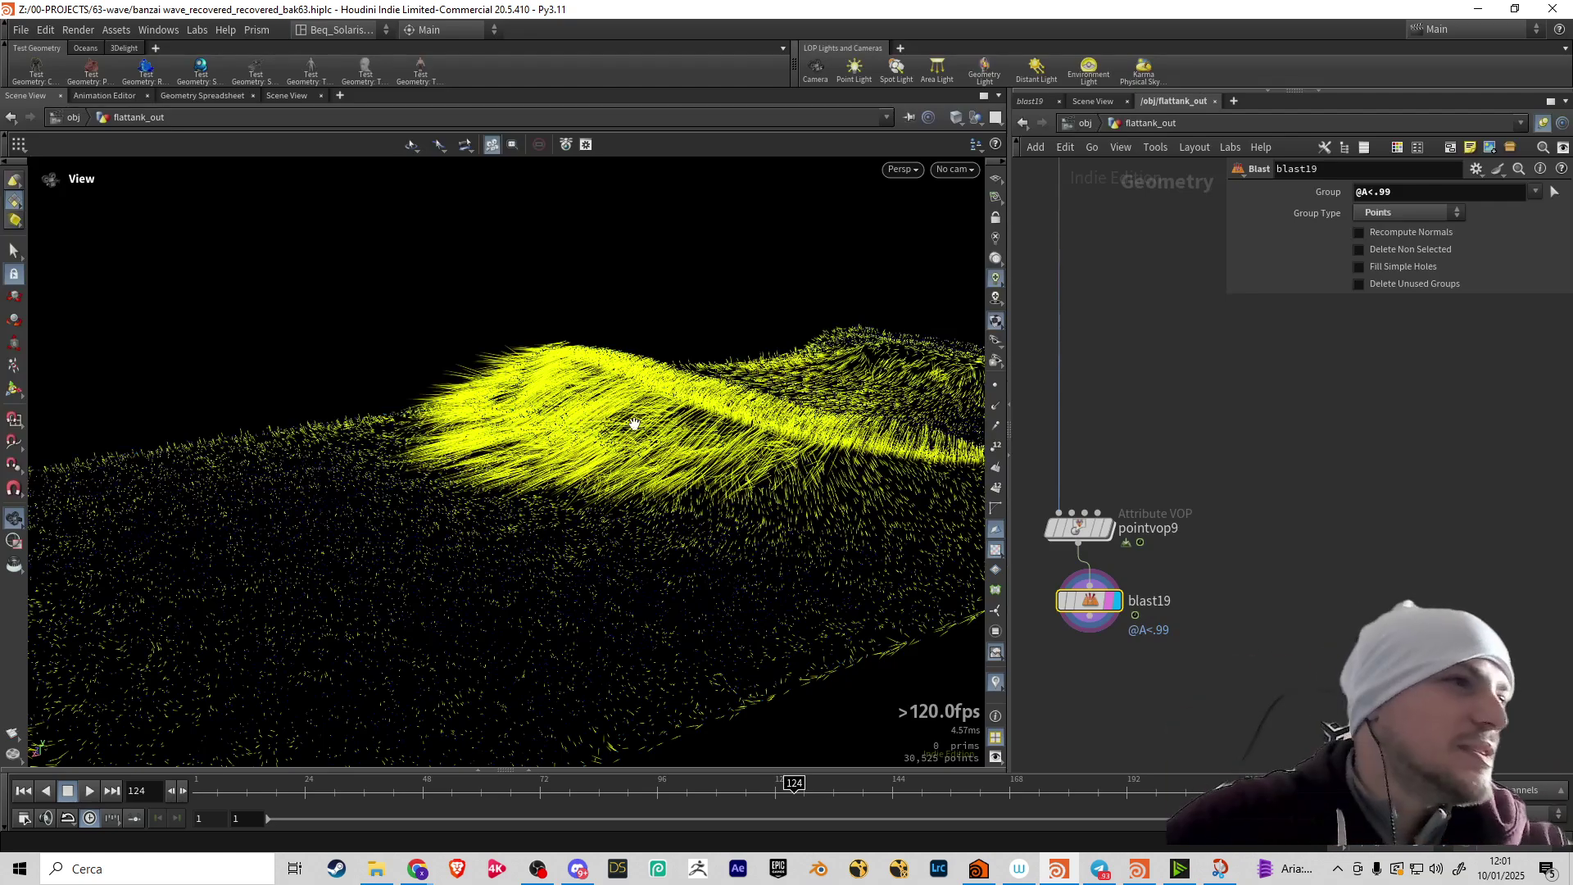
left_click_drag(635, 424, 354, 562)
middle_click_drag(354, 562, 437, 335)
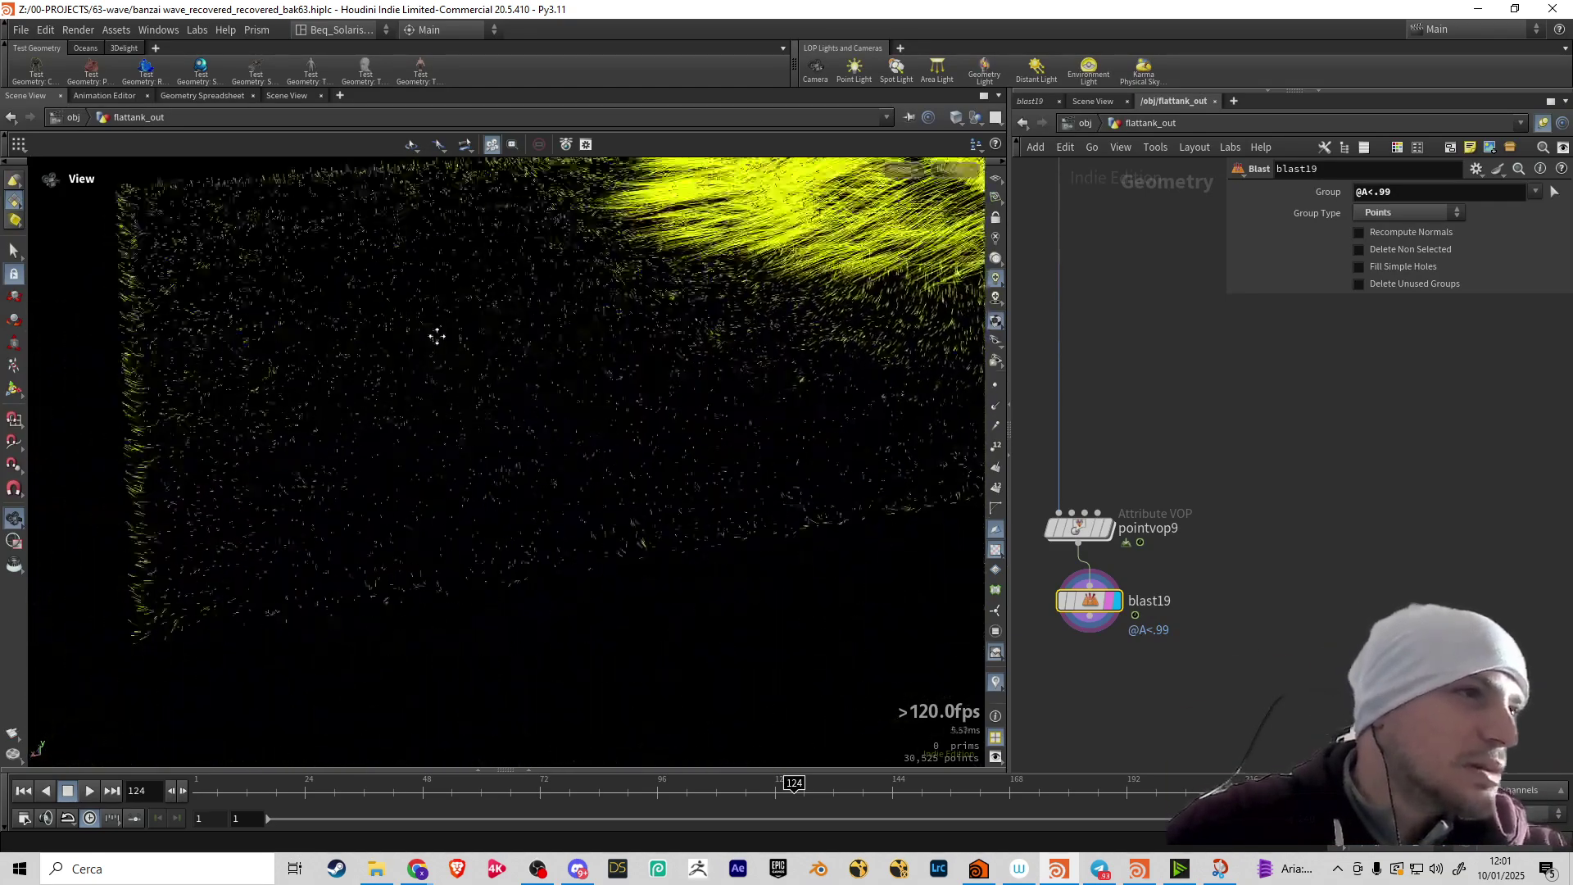
left_click_drag(436, 336, 492, 622)
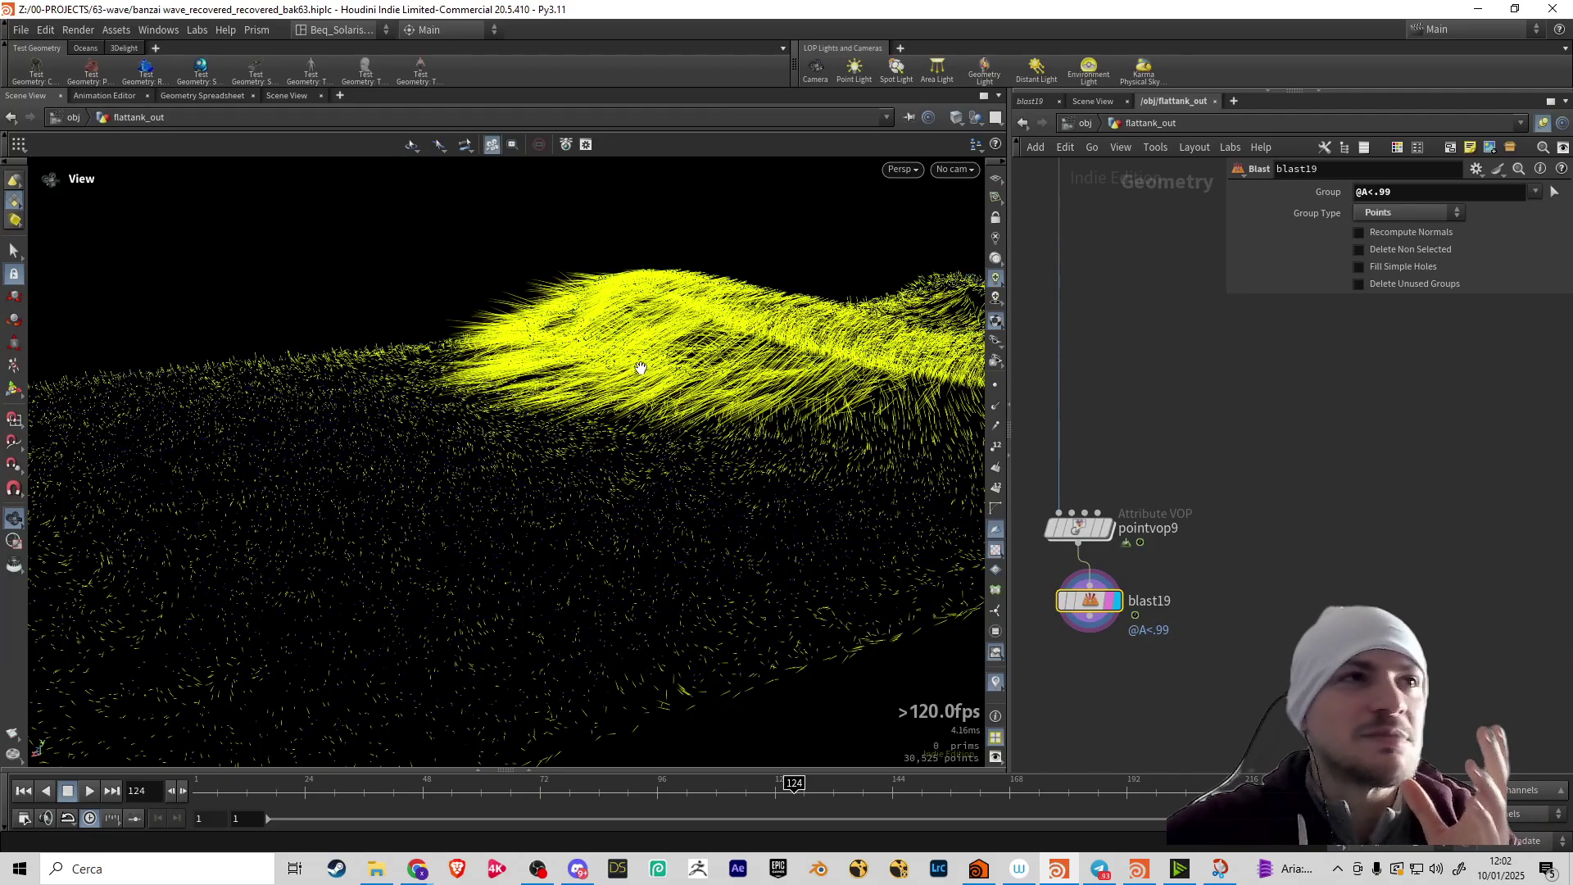
mouse_move(709, 333)
left_mouse_down()
mouse_move(619, 434)
mouse_move(617, 502)
mouse_move(589, 467)
mouse_move(660, 457)
mouse_move(746, 537)
mouse_move(901, 500)
mouse_move(903, 568)
mouse_move(968, 457)
left_mouse_up()
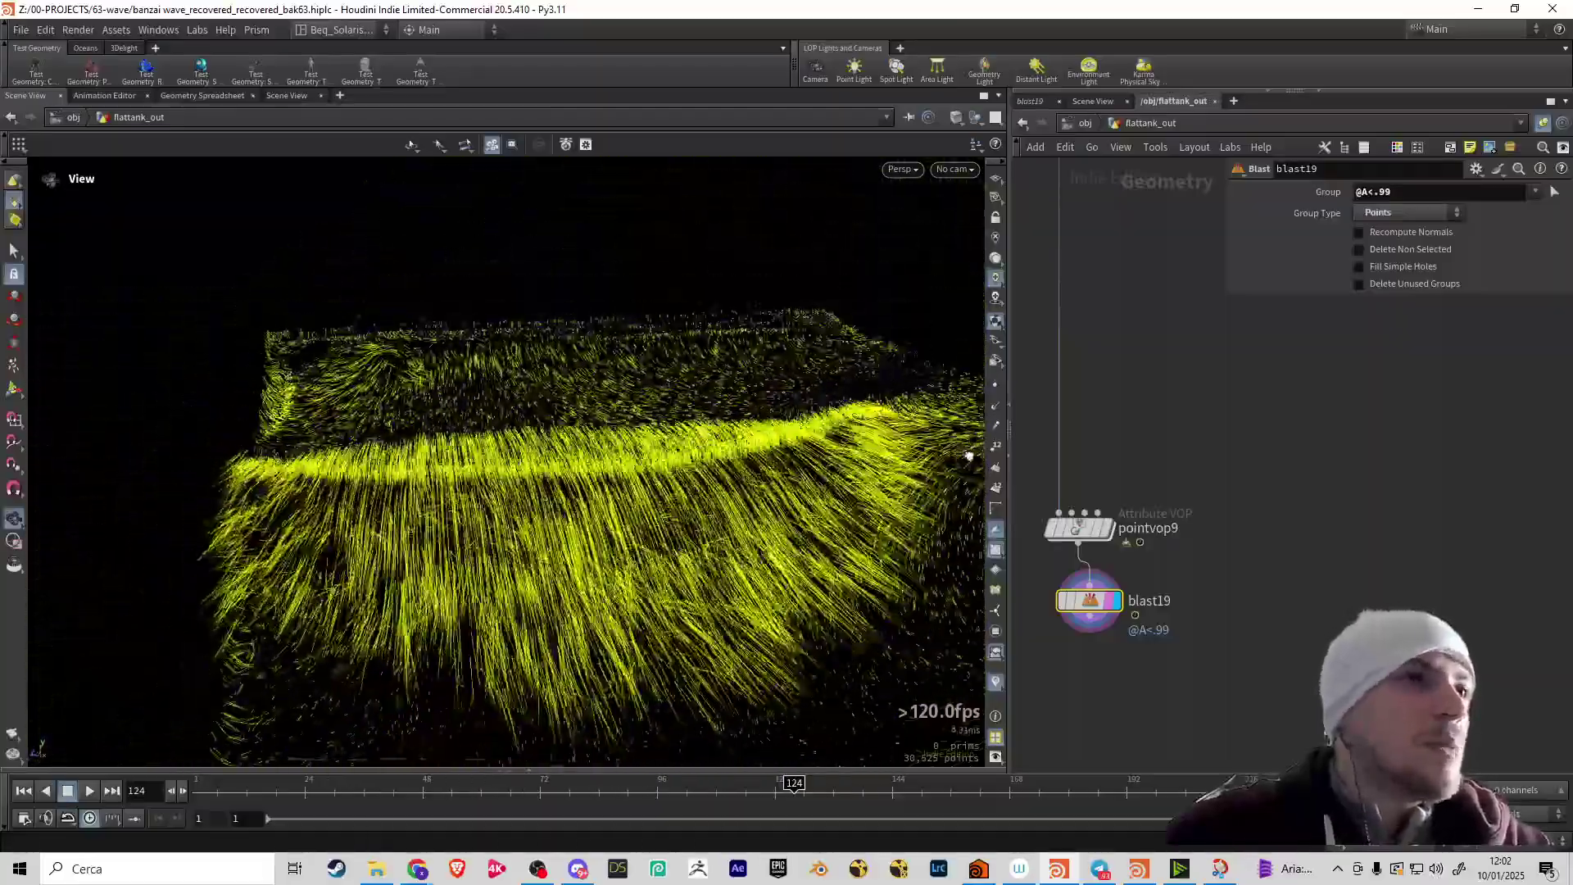
mouse_move(867, 465)
left_mouse_down()
mouse_move(835, 502)
mouse_move(645, 425)
left_mouse_up()
mouse_move(587, 378)
left_mouse_down()
mouse_move(631, 407)
mouse_move(611, 466)
mouse_move(583, 408)
left_mouse_up()
Select the pointvop1 node below blast1 and display its output in the viewport
scroll(1173, 565, "down", 3)
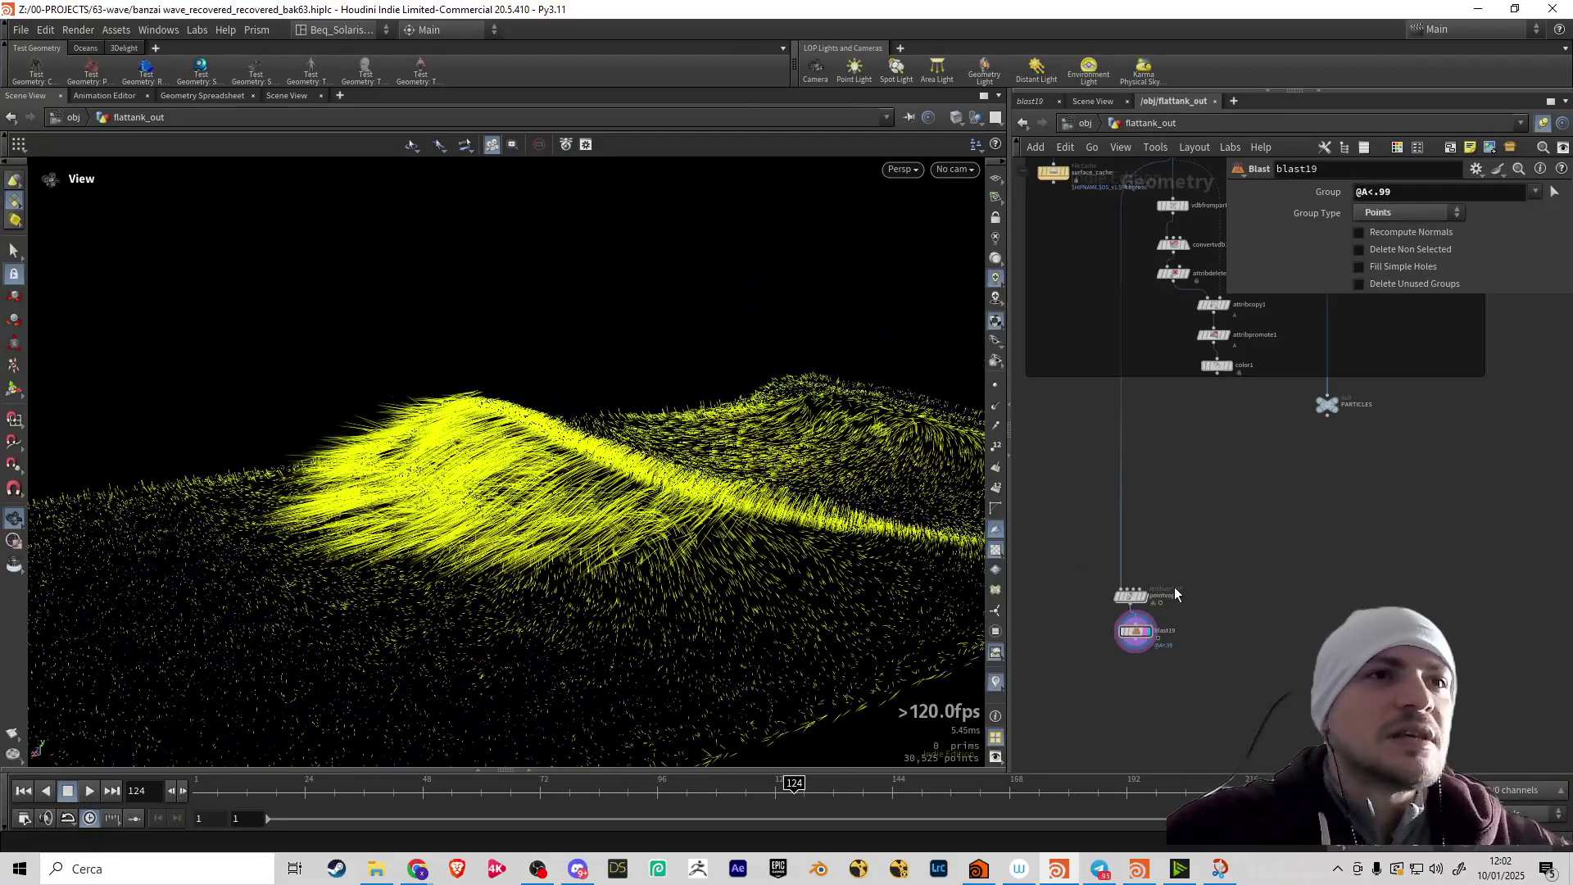
scroll(1171, 351, "up", 4)
middle_click_drag(1135, 265, 1079, 259)
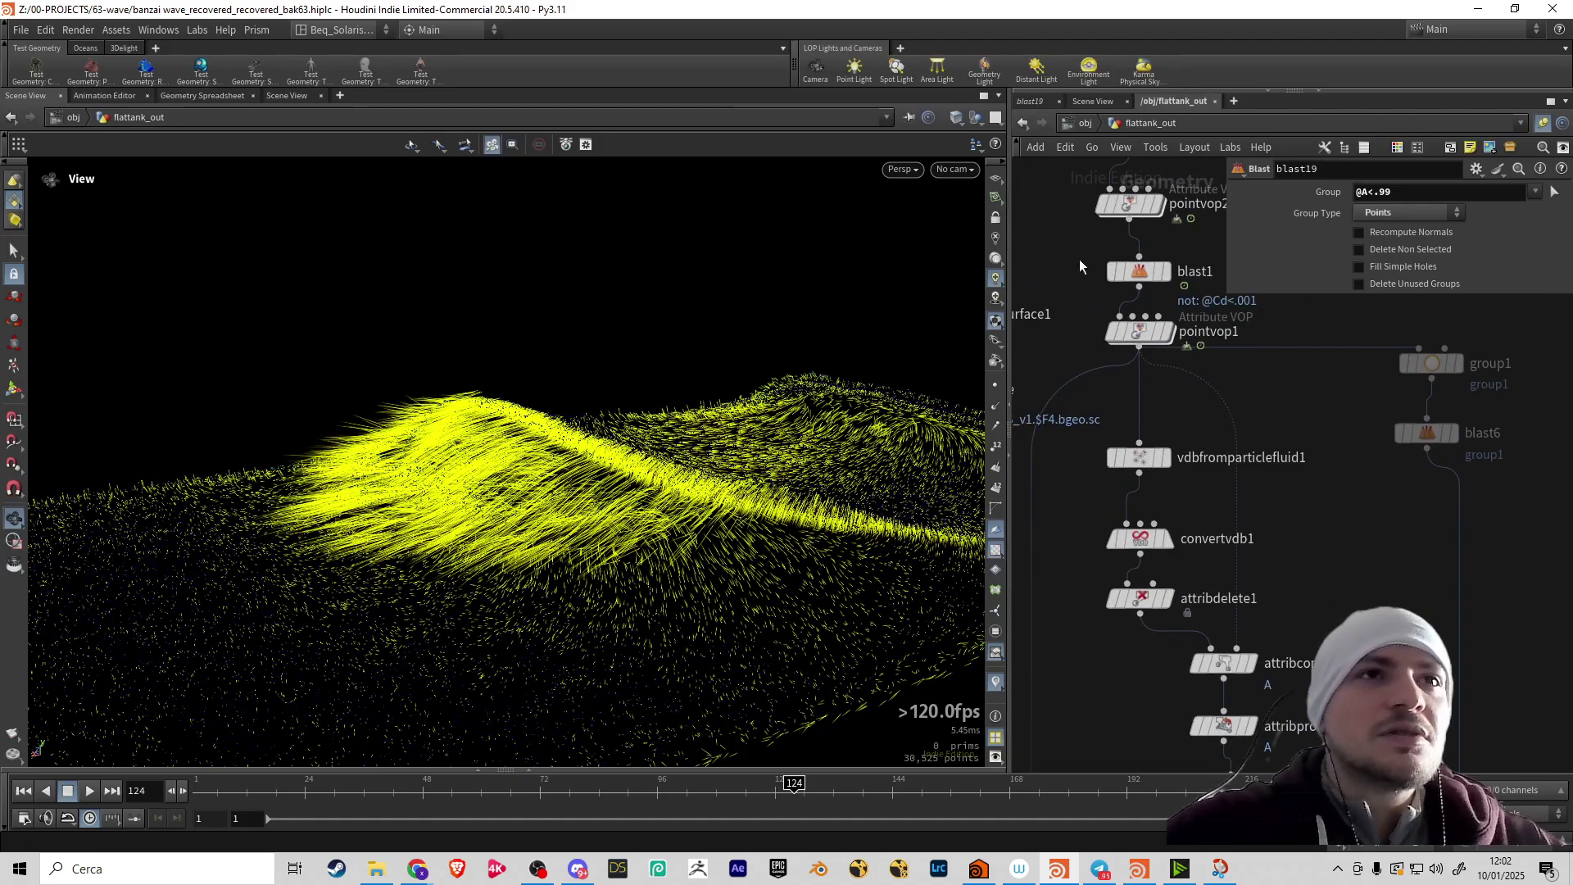
left_click(1143, 333)
left_click(1164, 331)
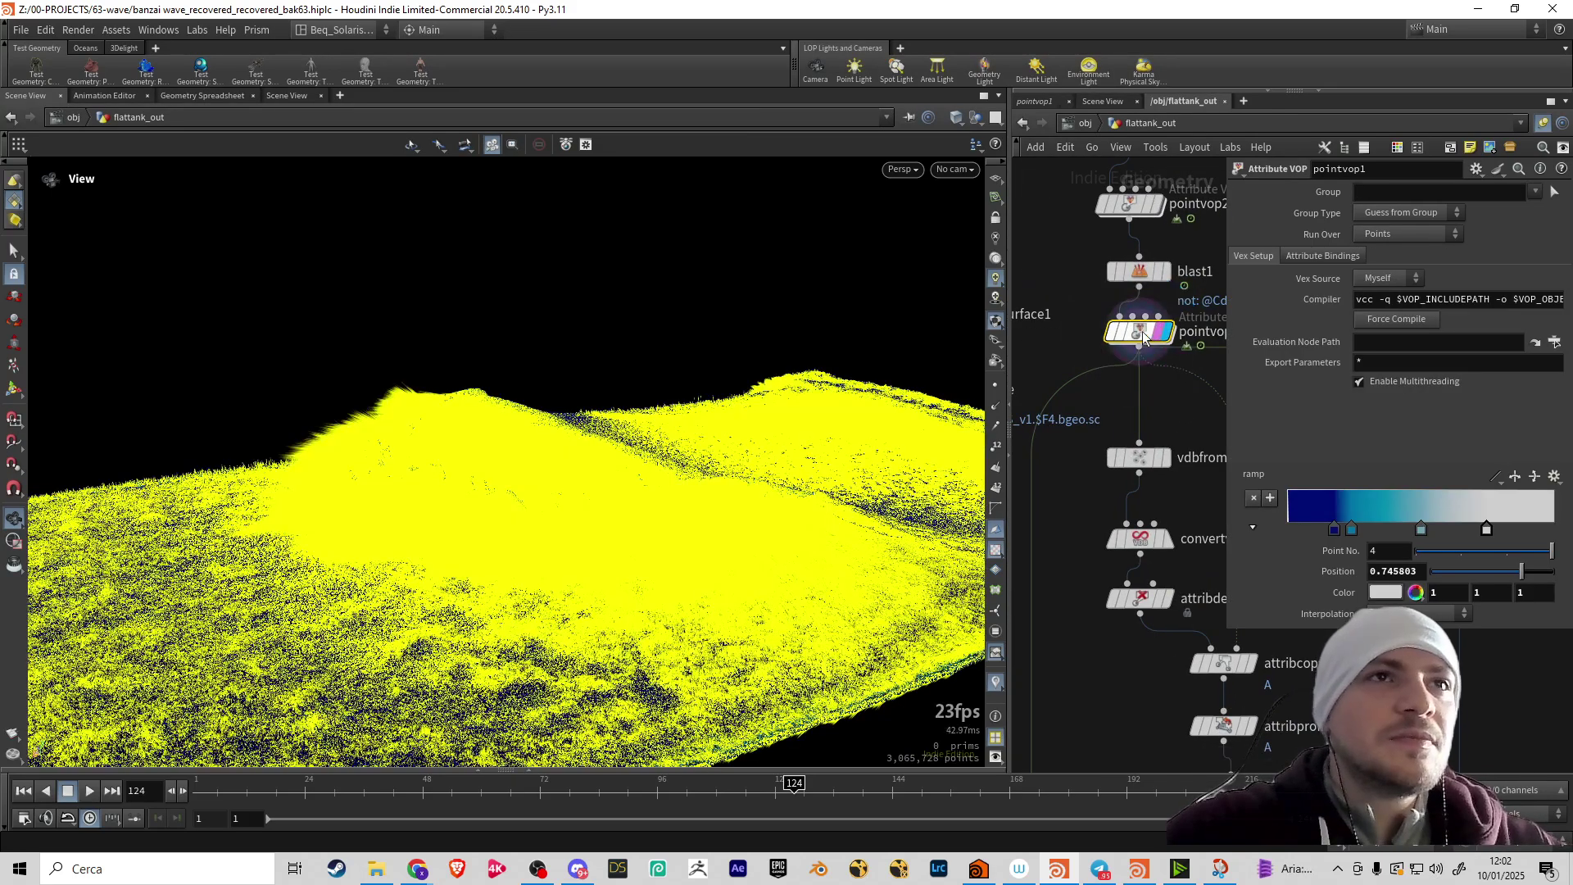
Open the pointvop1 VOP network, widen the network pane, and inspect how the global v output feeds the fit2 node
double_click(1139, 332)
scroll(1096, 446, "down", 10)
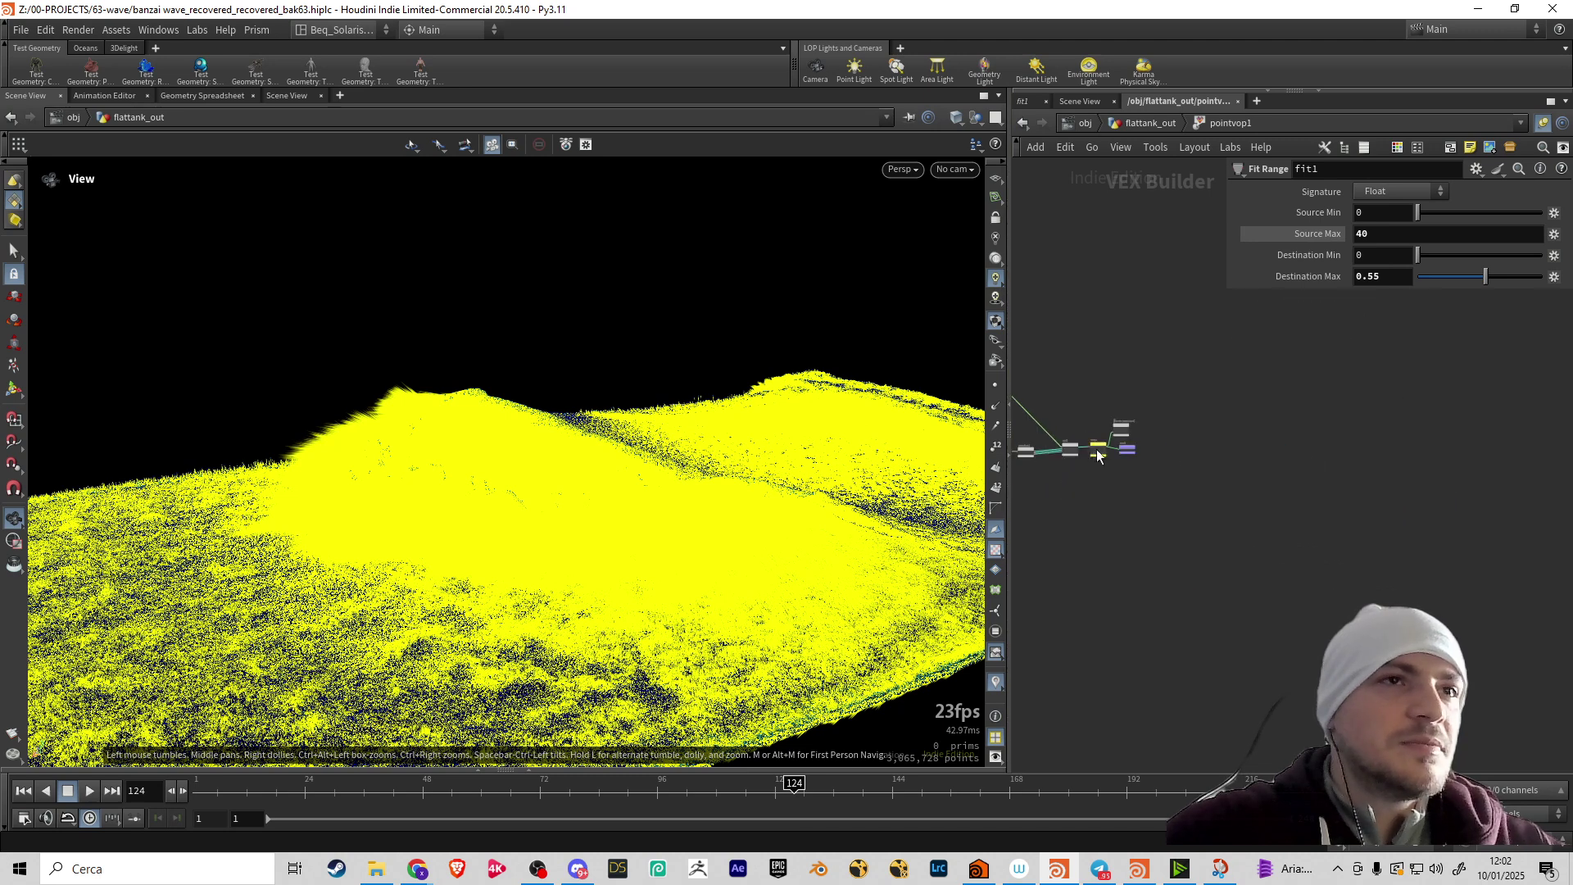
middle_click_drag(1147, 503, 1266, 479)
scroll(1205, 459, "up", 5)
scroll(1073, 442, "down", 1)
middle_click_drag(1069, 442, 1252, 546)
scroll(1254, 512, "up", 8)
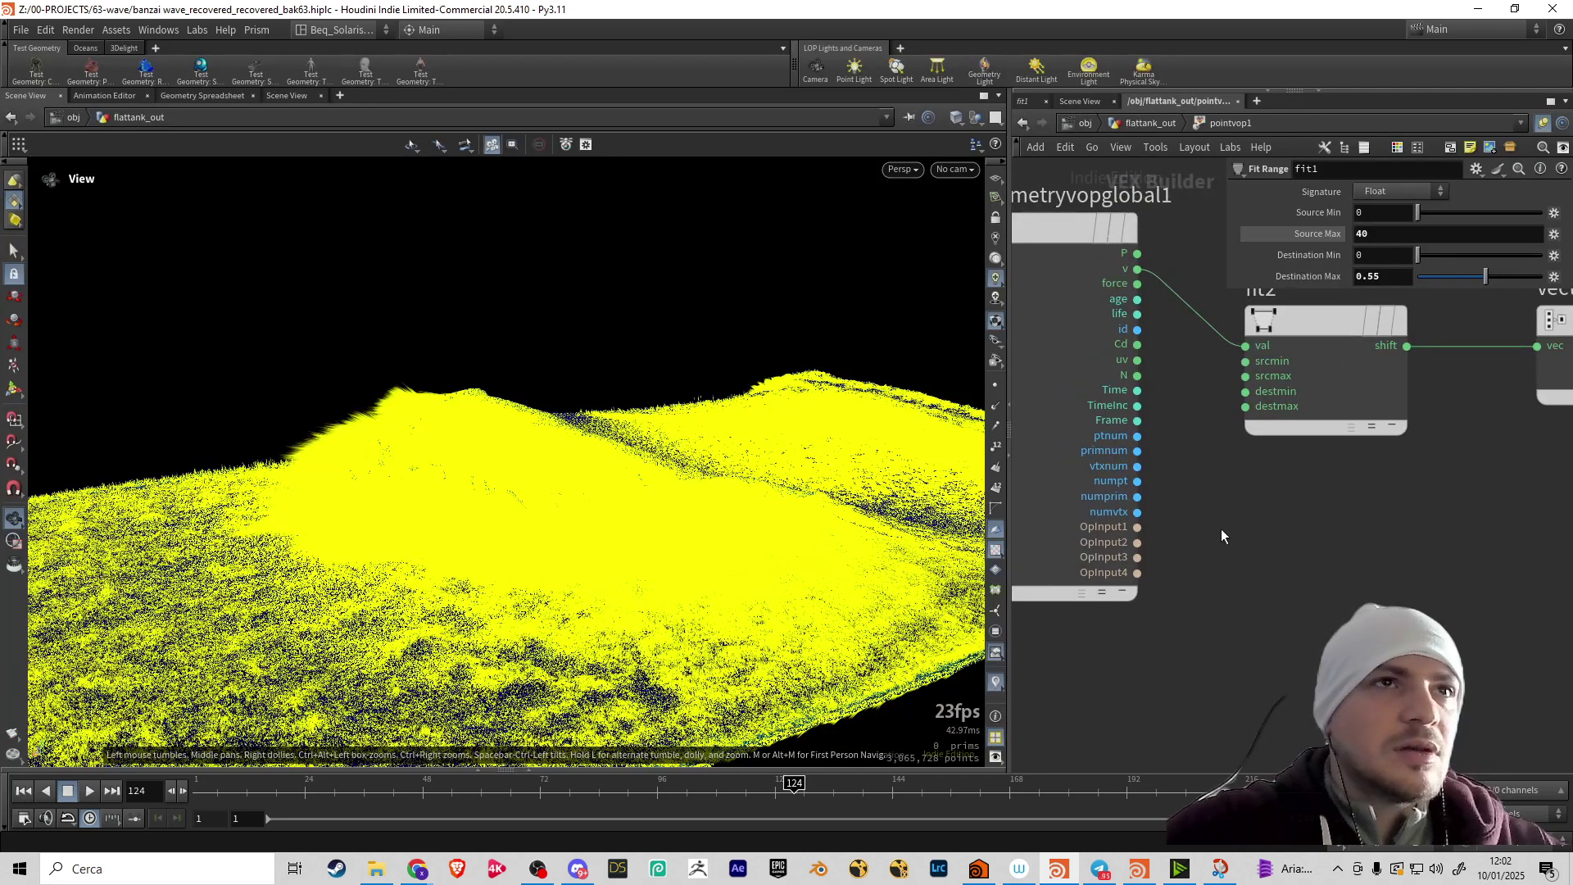
middle_click_drag(1220, 536, 1236, 655)
left_click_drag(1014, 440, 852, 459)
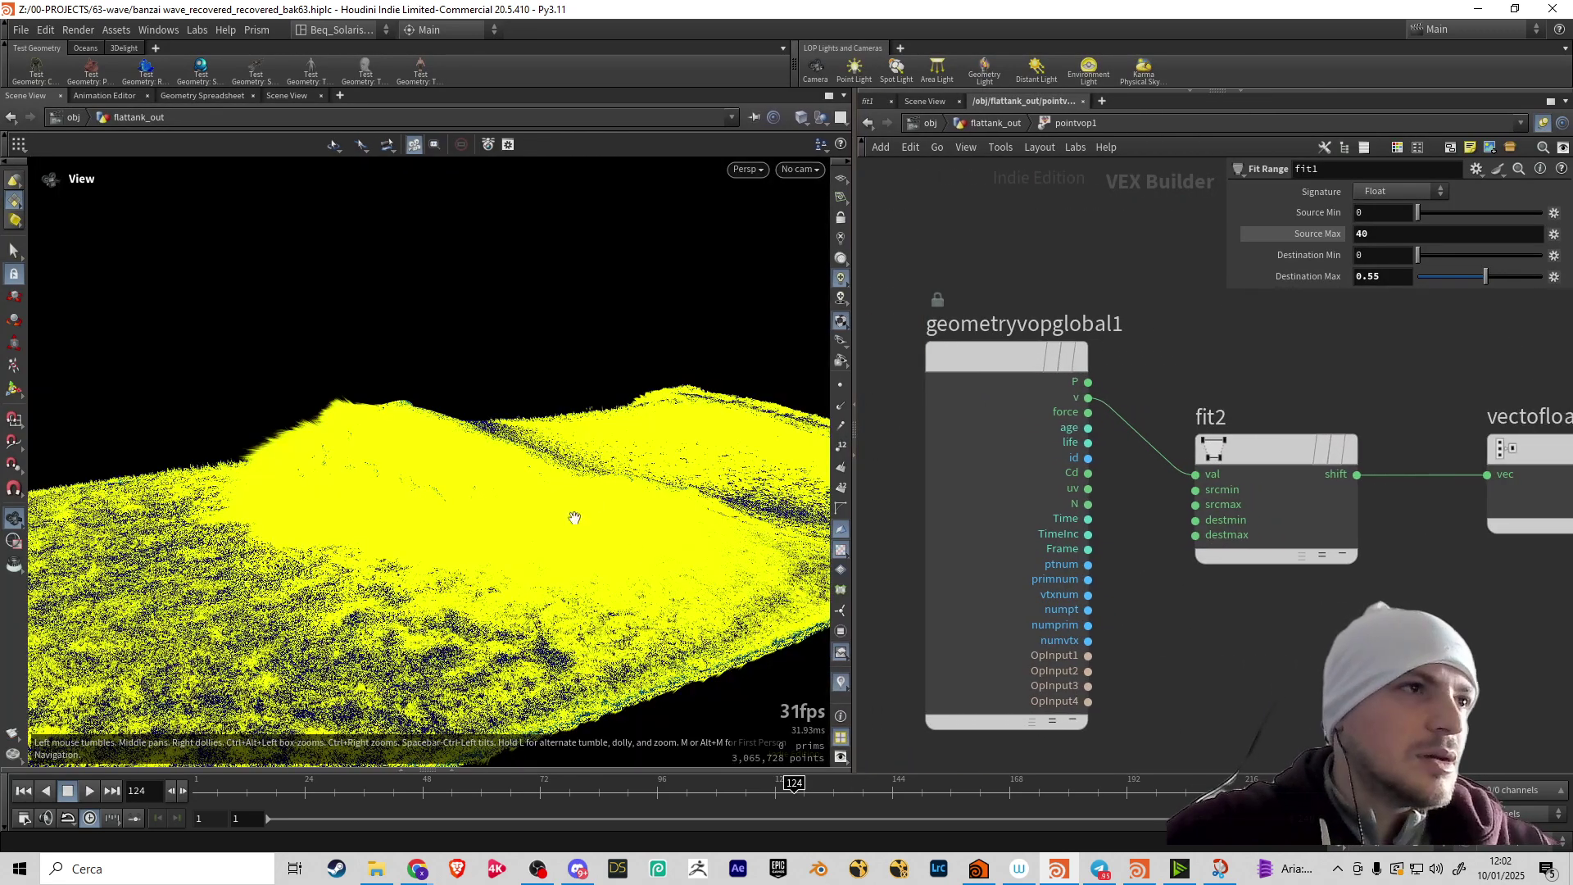
Hide the velocity vectors in the viewport and examine the velocity-based colours on the wave
left_click(843, 684)
scroll(691, 590, "down", 5)
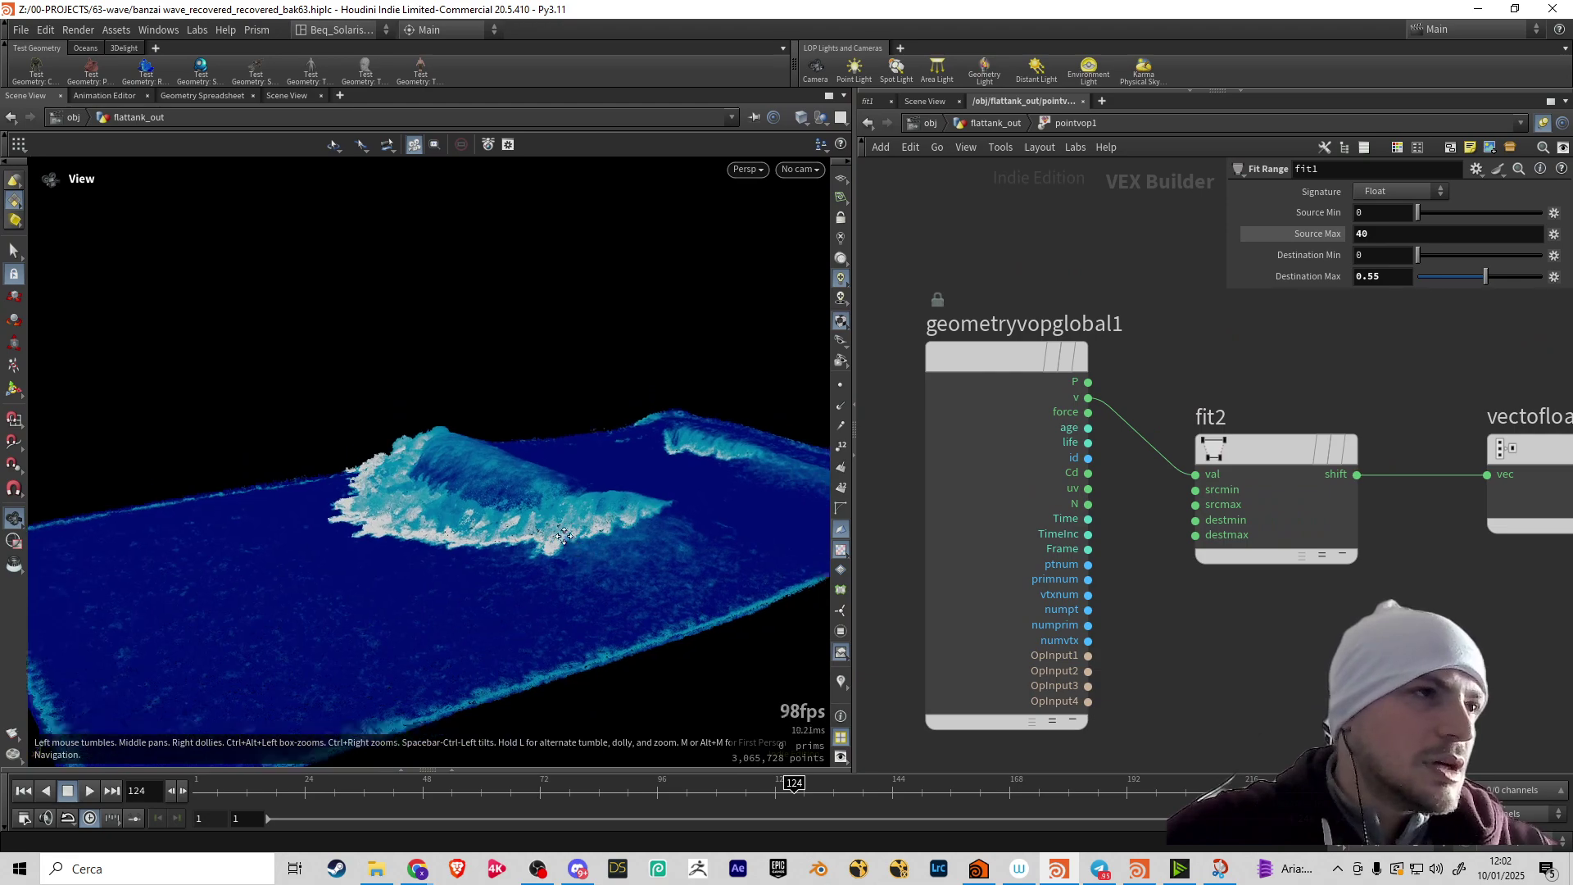
middle_click_drag(691, 590, 537, 488)
left_click_drag(537, 489, 526, 588)
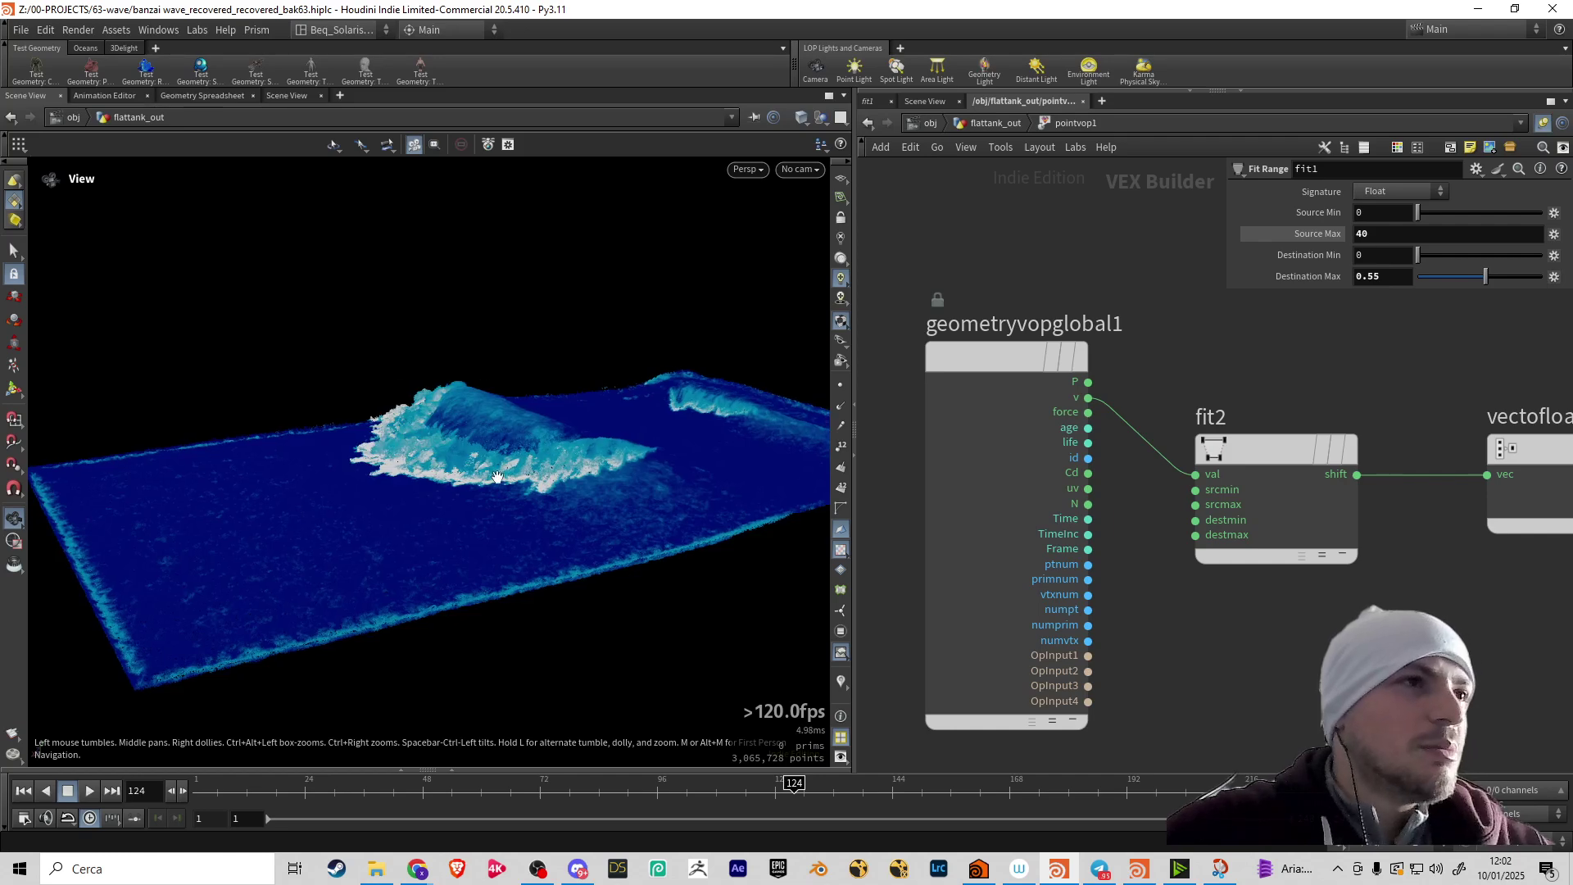
mouse_move(498, 477)
left_mouse_down()
mouse_move(544, 490)
mouse_move(472, 460)
left_mouse_up()
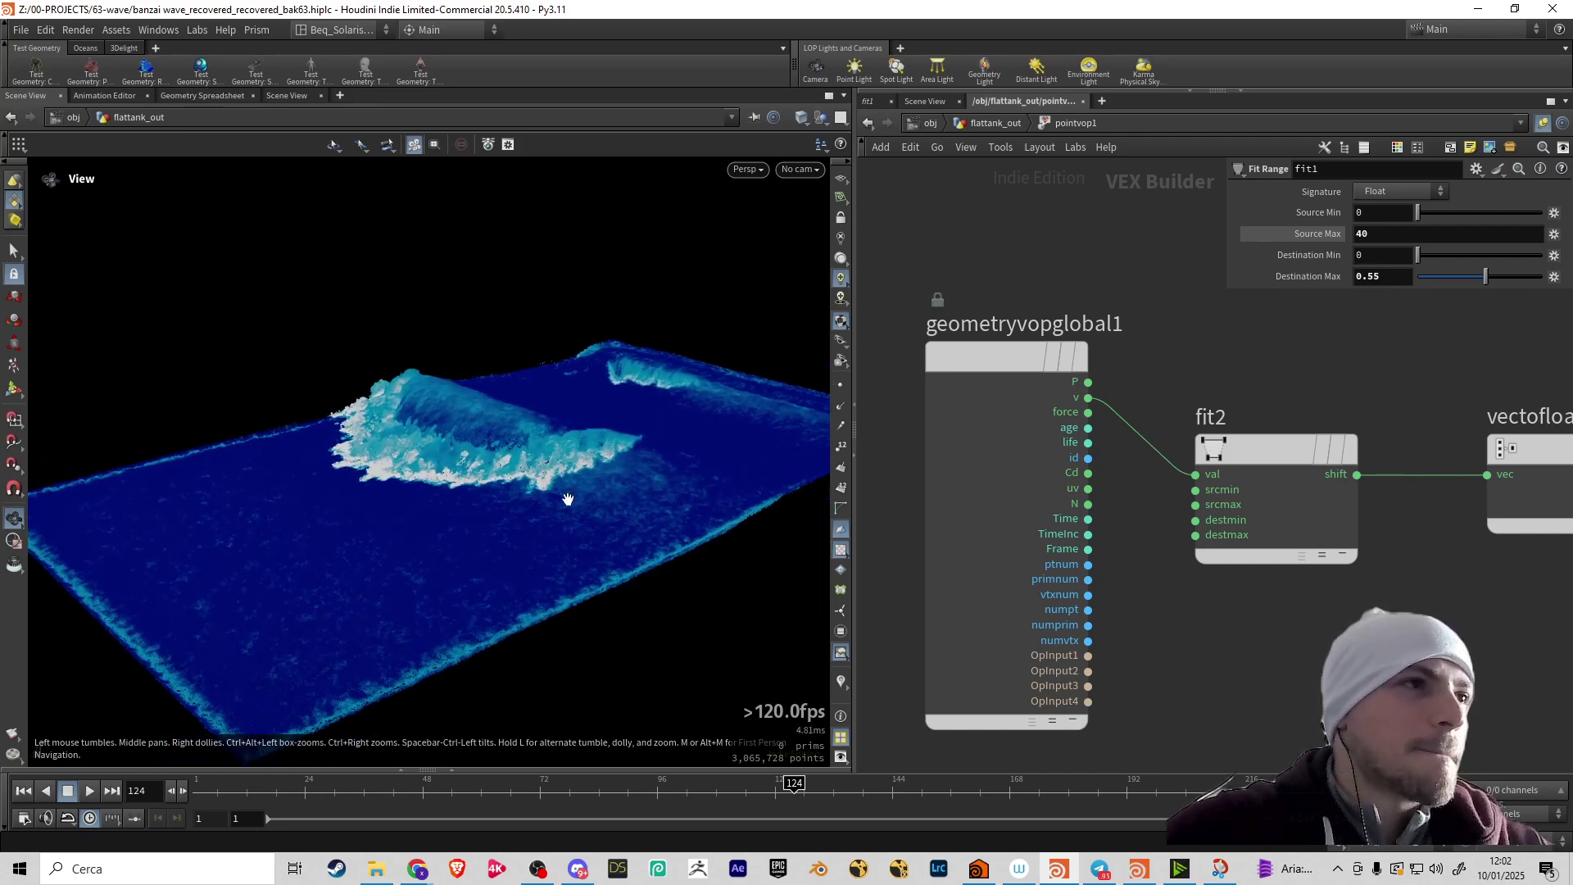
left_click_drag(568, 499, 554, 502)
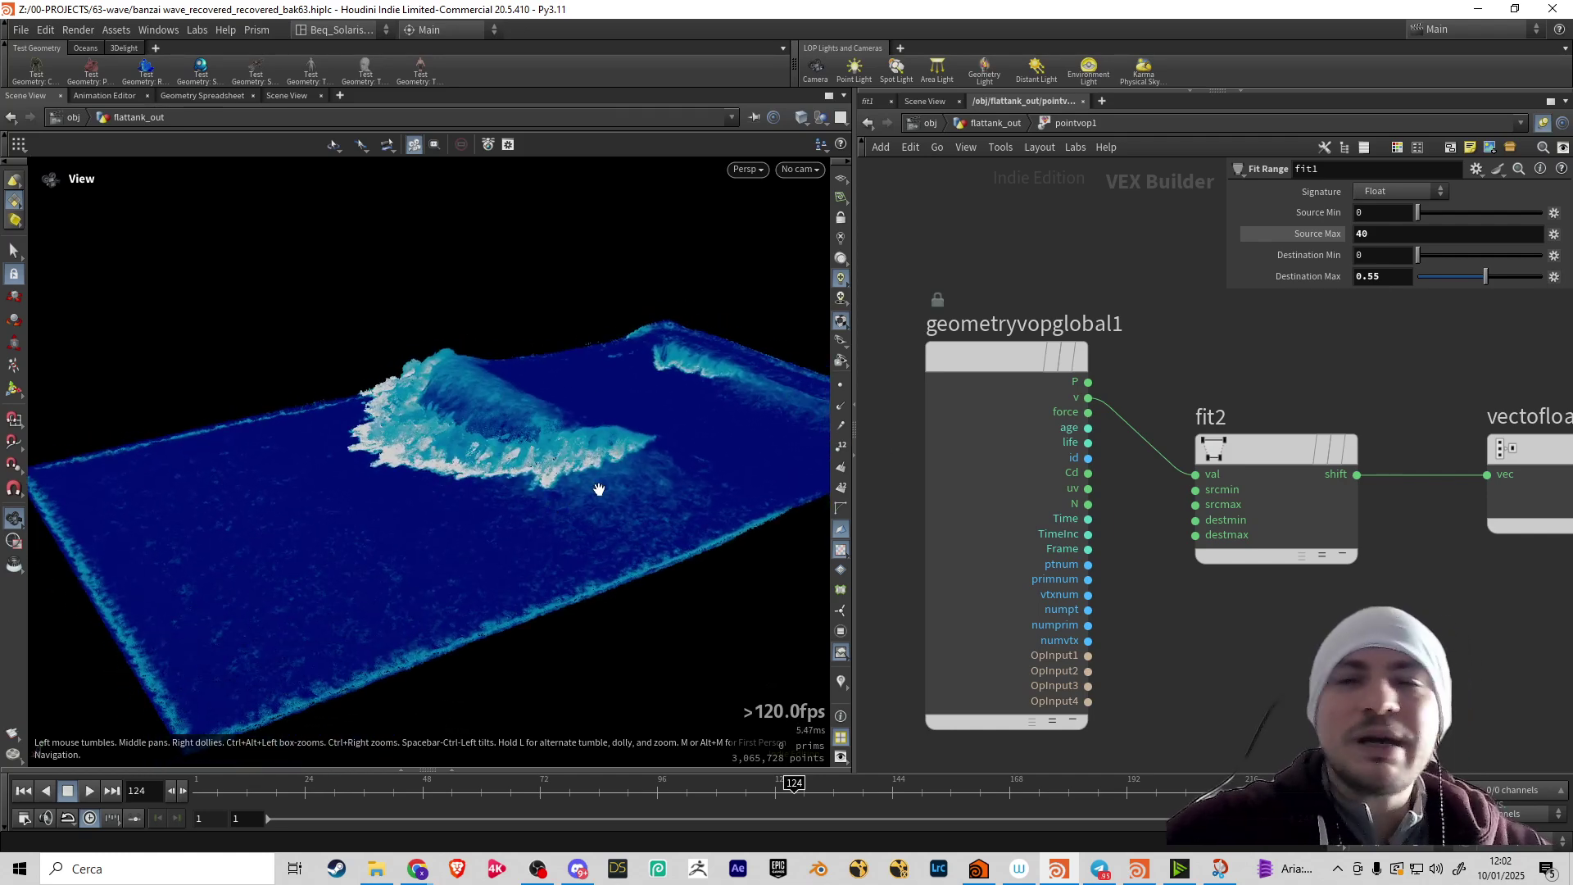
Inspect how ramp1 feeds Cd and the A bind output, and compare this with the wave's colours
middle_click_drag(1273, 643, 1085, 652)
middle_click_drag(1444, 560, 1296, 587)
left_click_drag(1143, 671, 1029, 292)
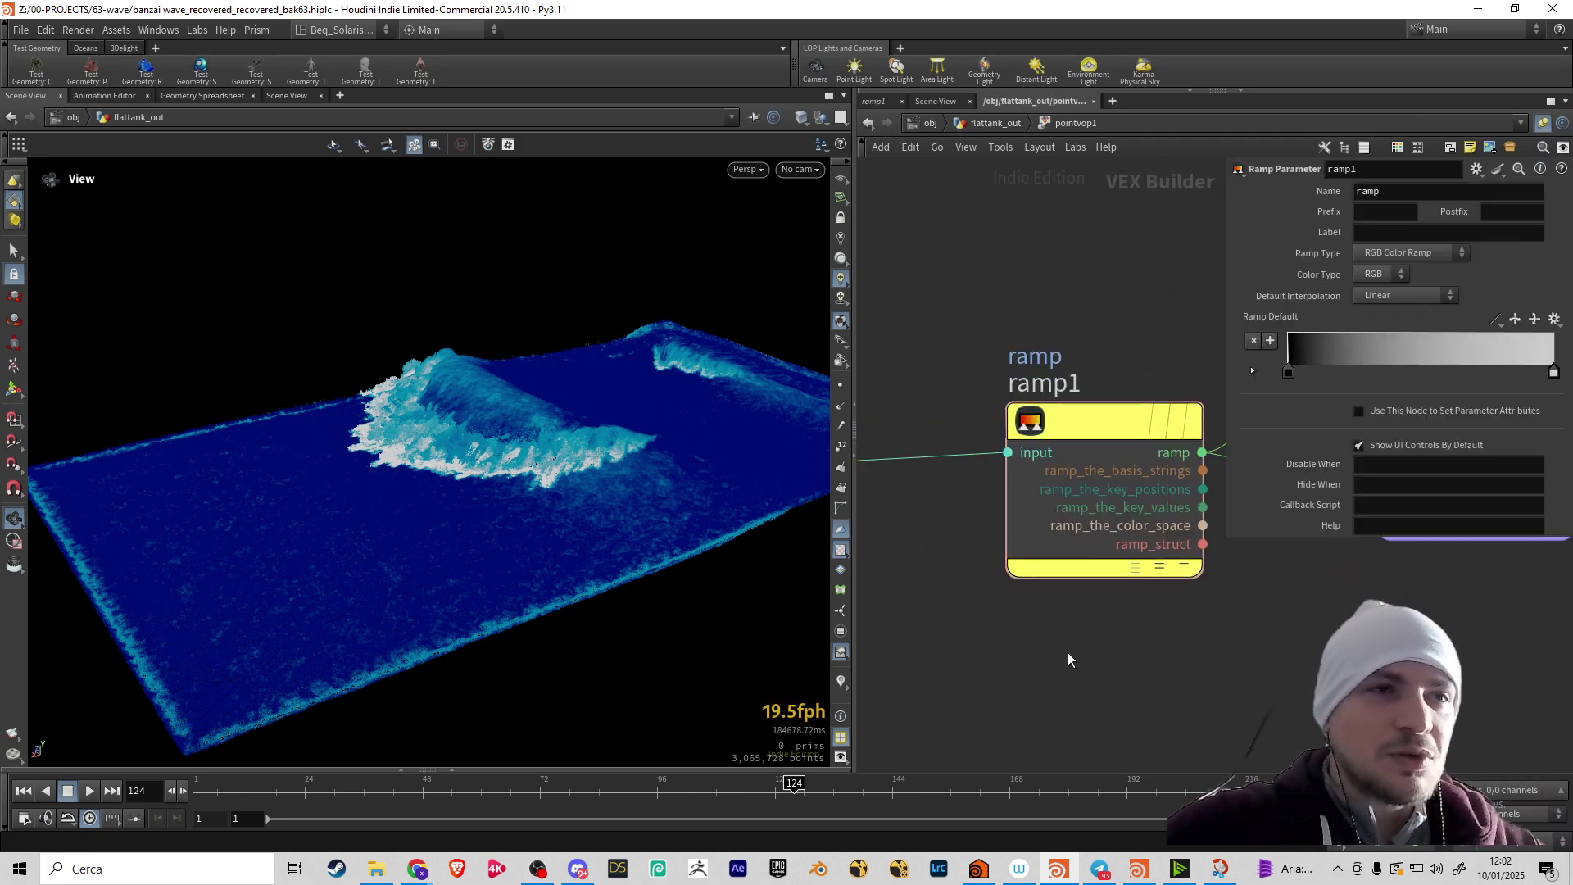
scroll(1082, 636, "down", 5)
scroll(1112, 501, "up", 6)
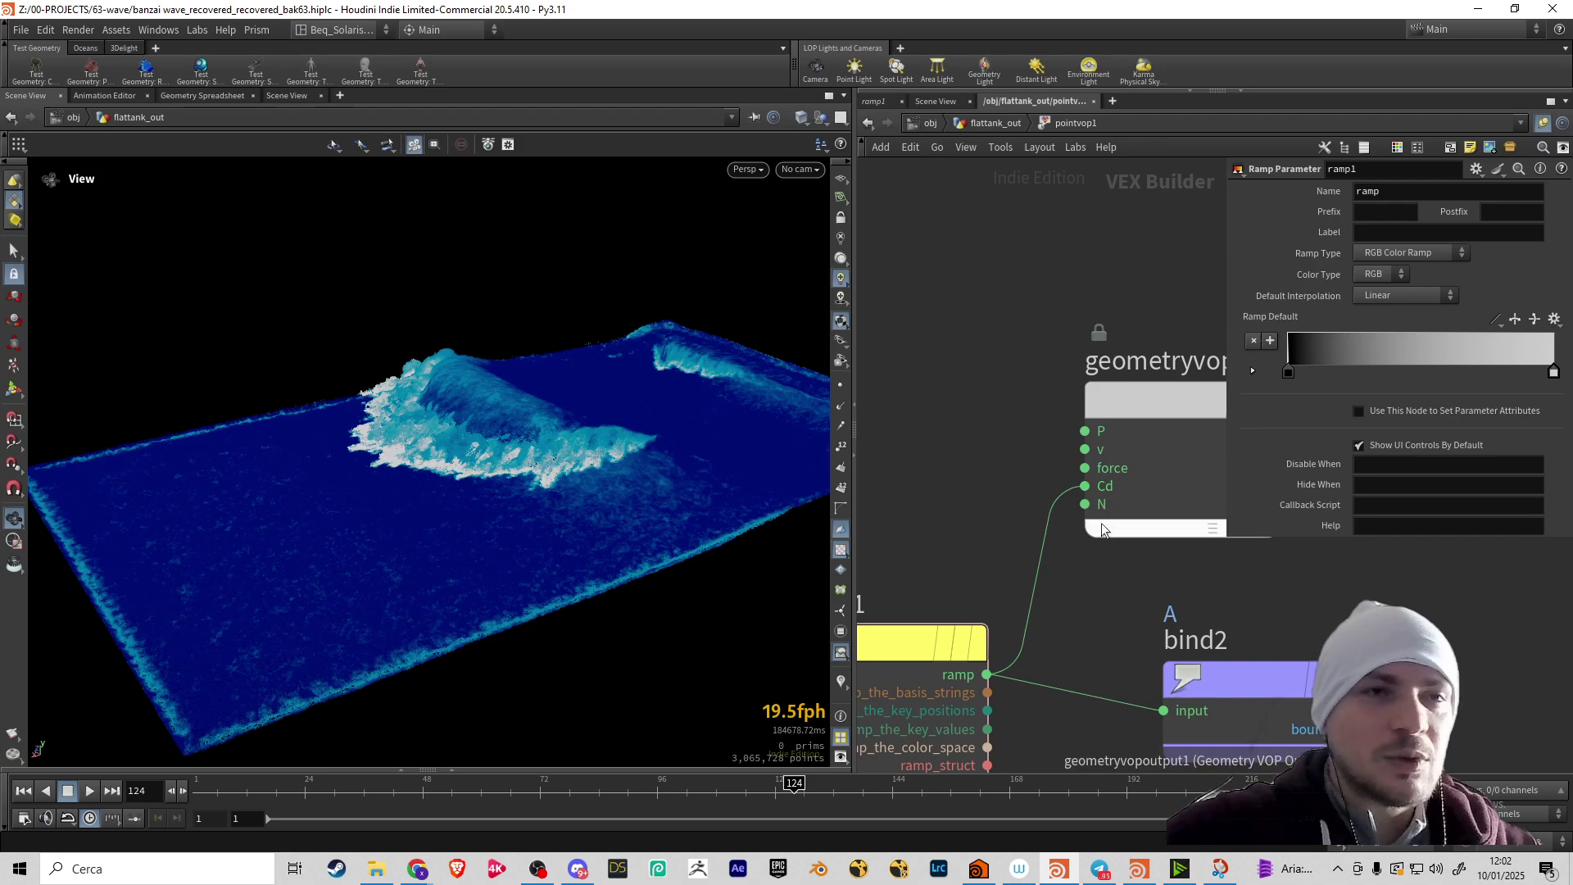
scroll(1127, 565, "down", 3)
left_click_drag(507, 458, 455, 482)
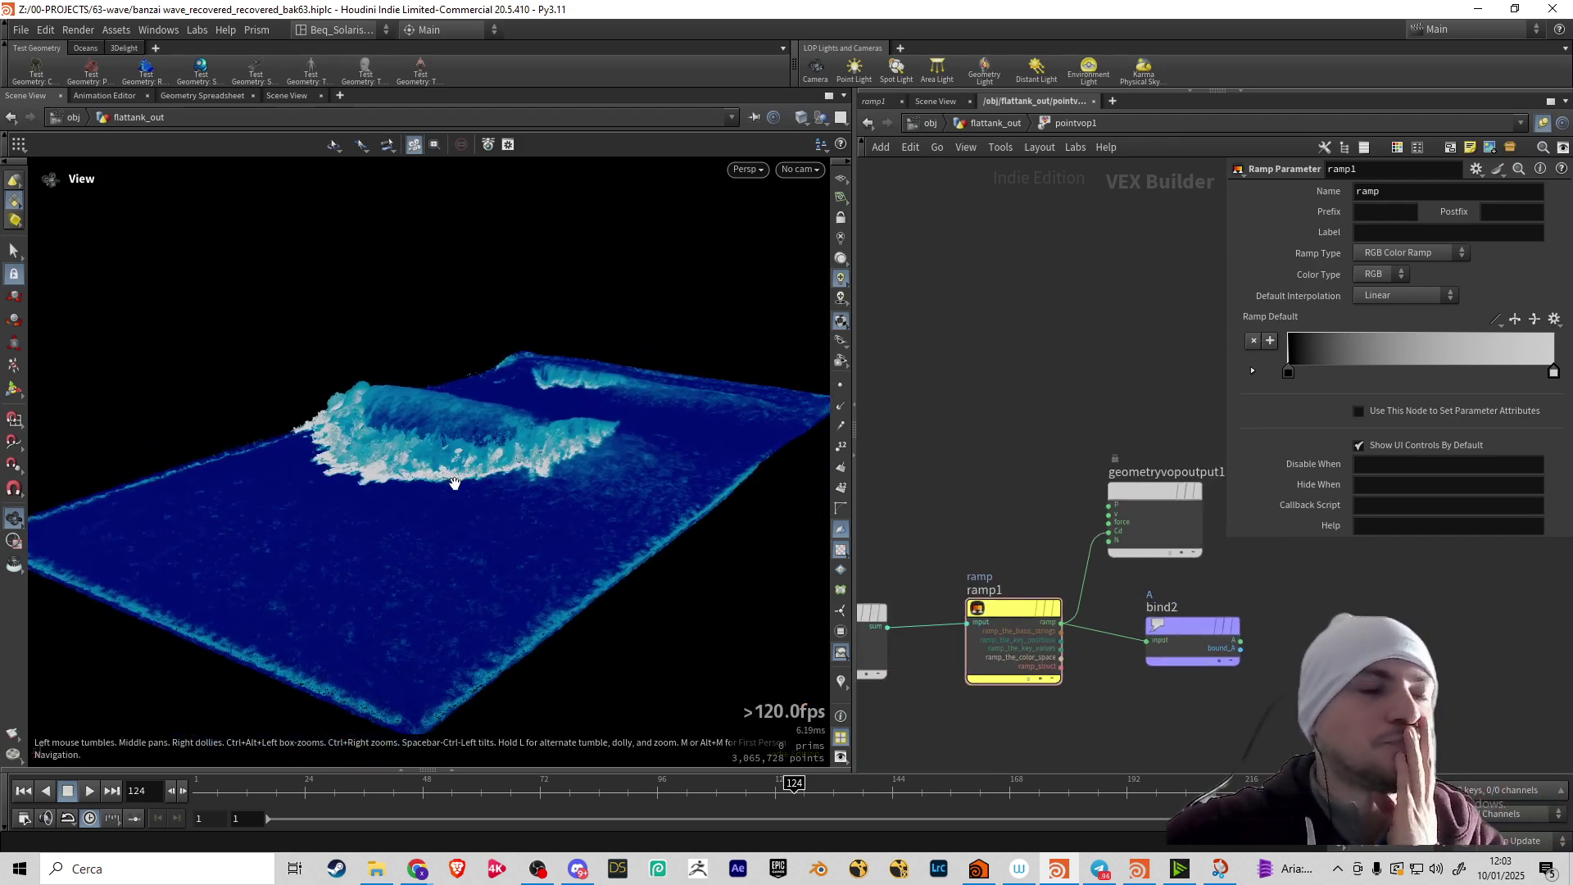
left_click_drag(455, 483, 500, 479)
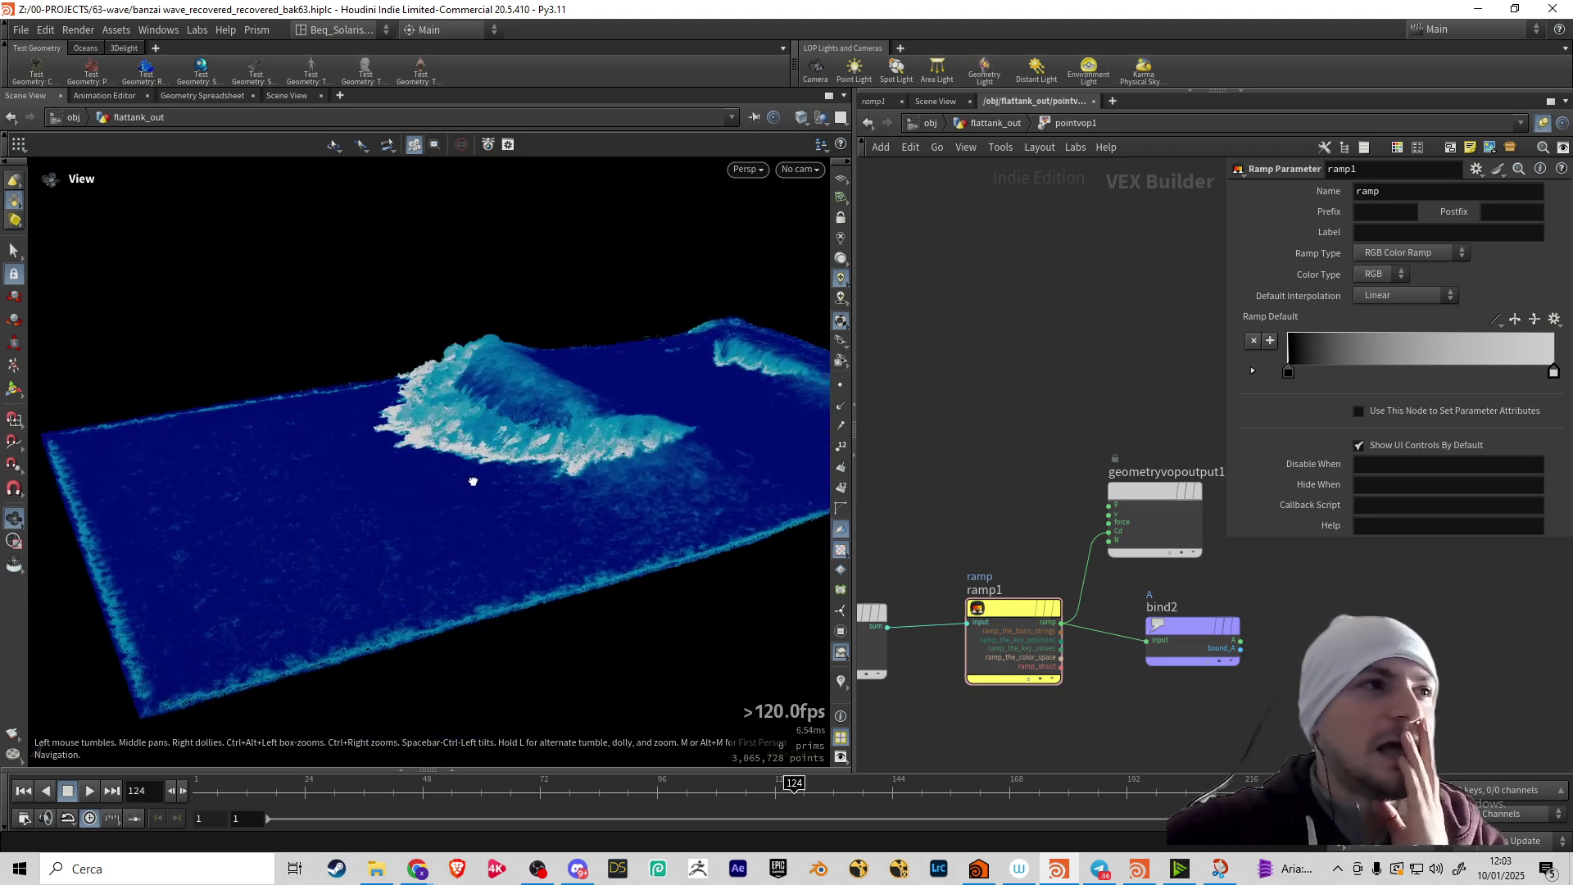
Return to flattank_out, remove the extra trial point from pointvop1's colour ramp, and move the third point to position 0.54321
left_click(996, 123)
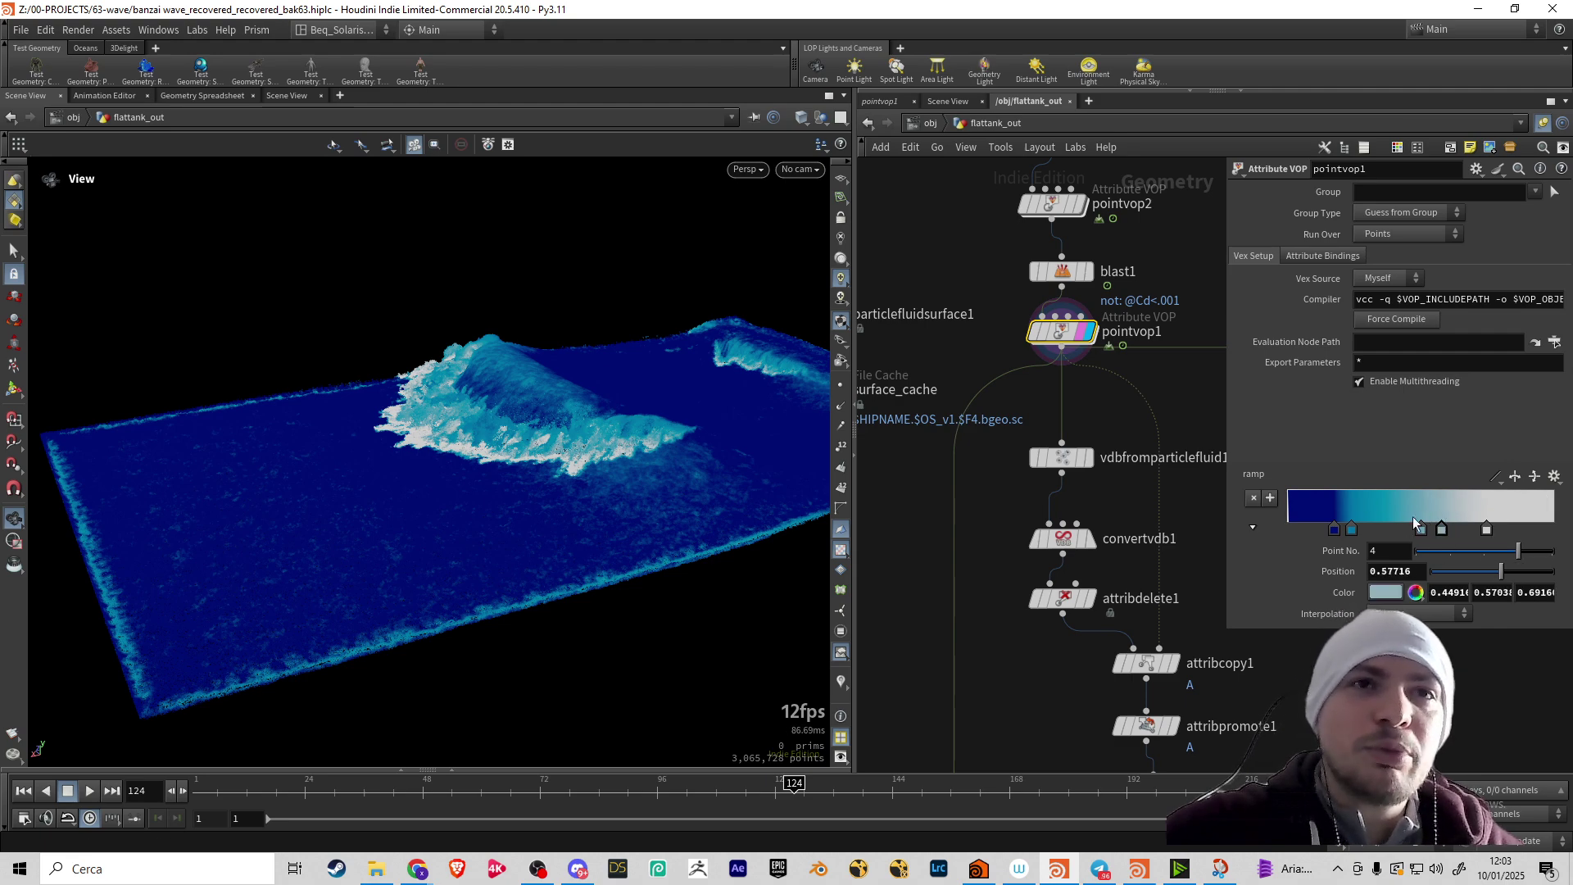
left_click(1443, 518)
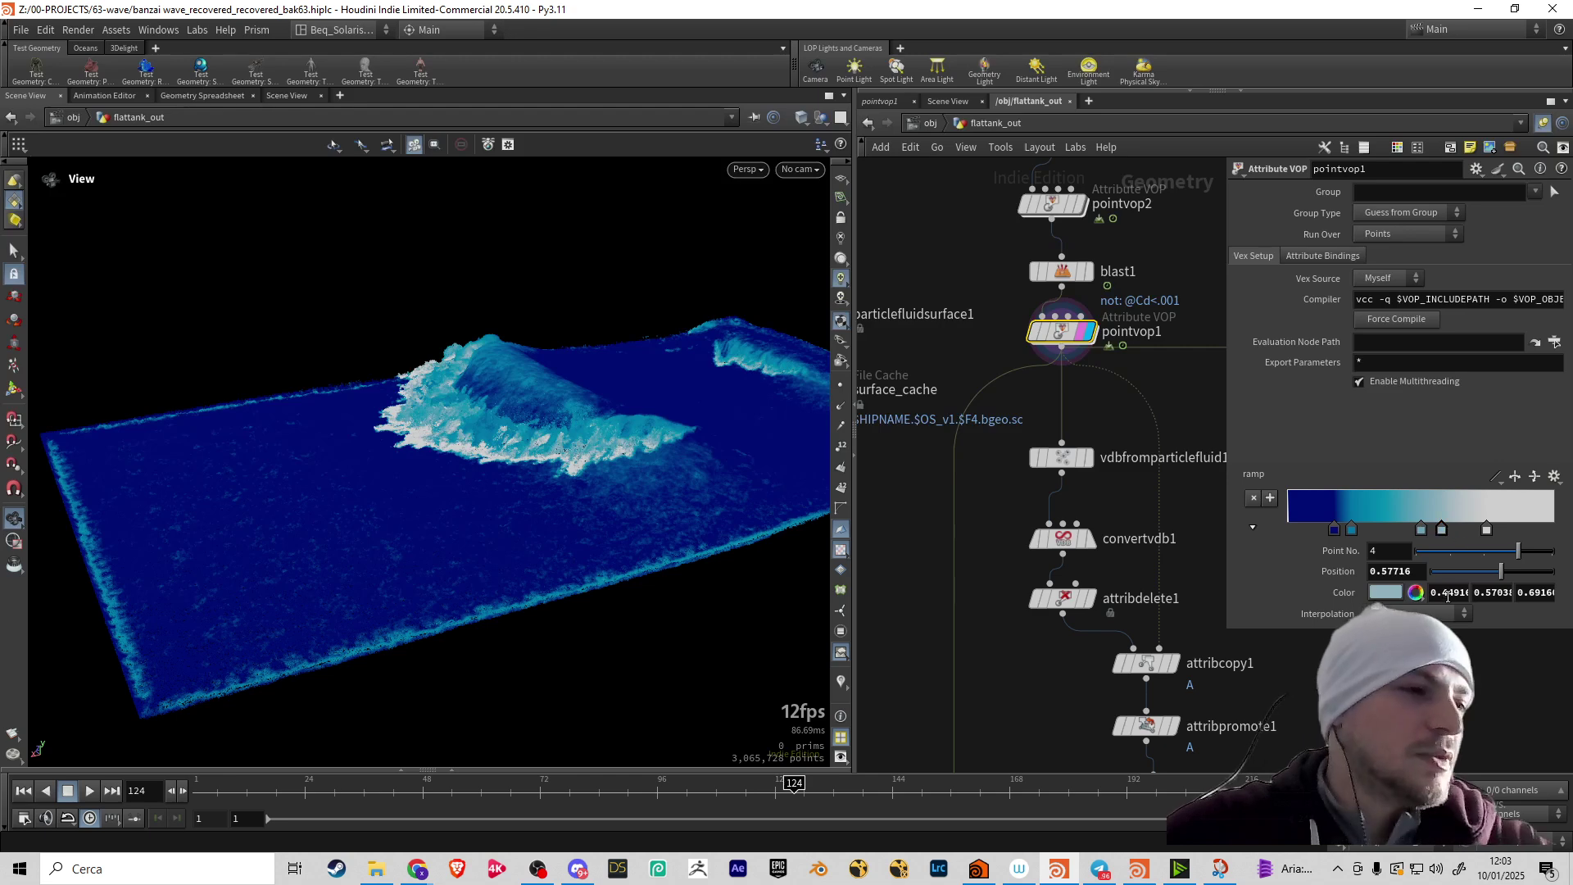
left_click(1252, 498)
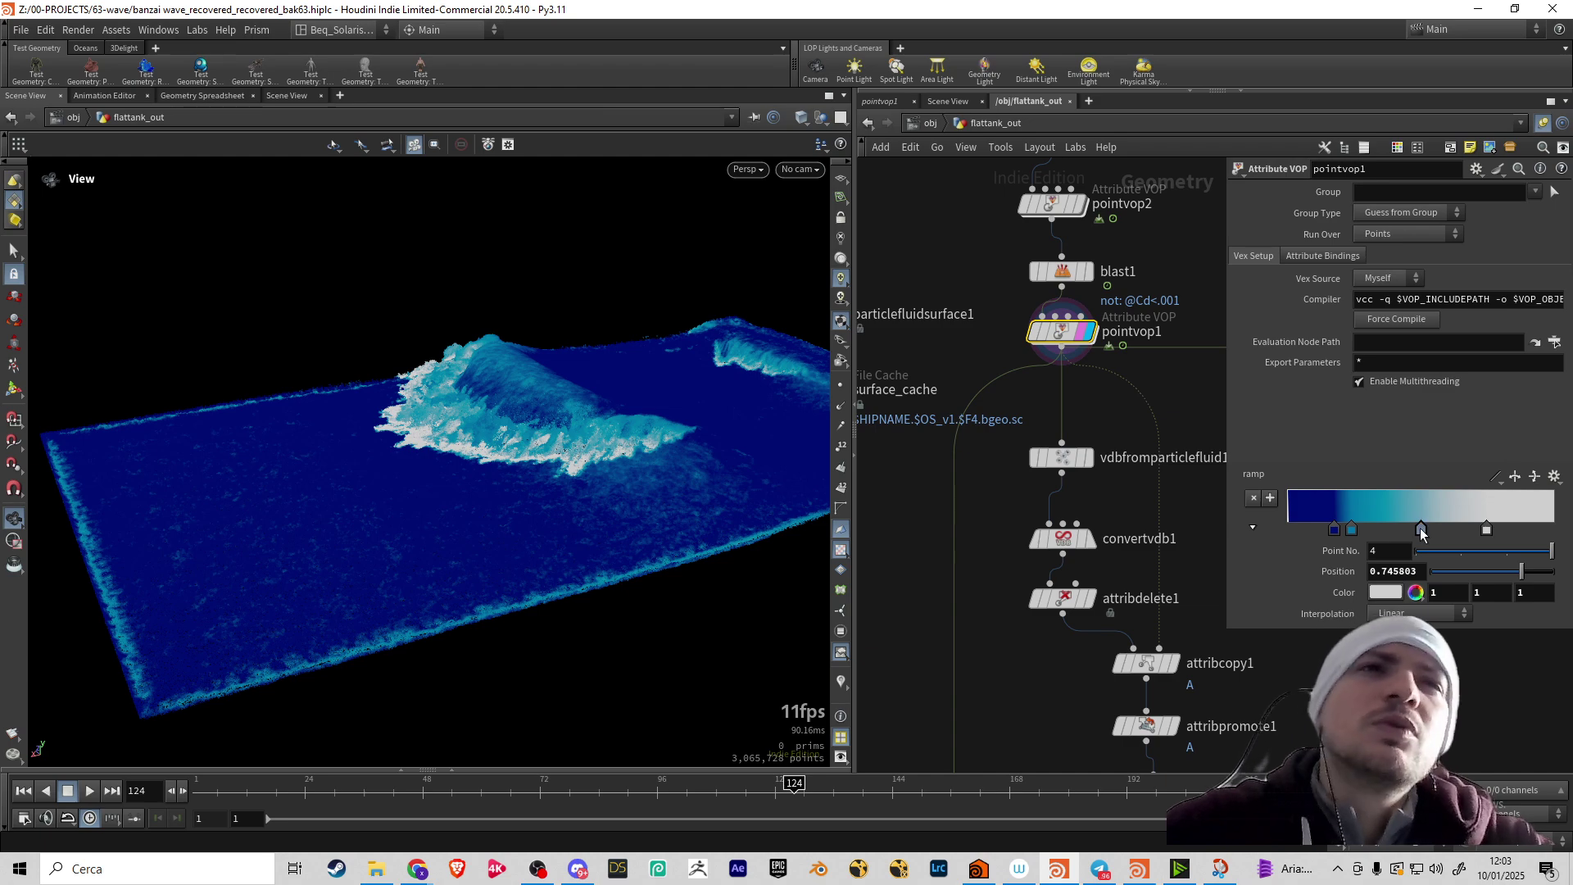
left_click_drag(1421, 531, 1433, 530)
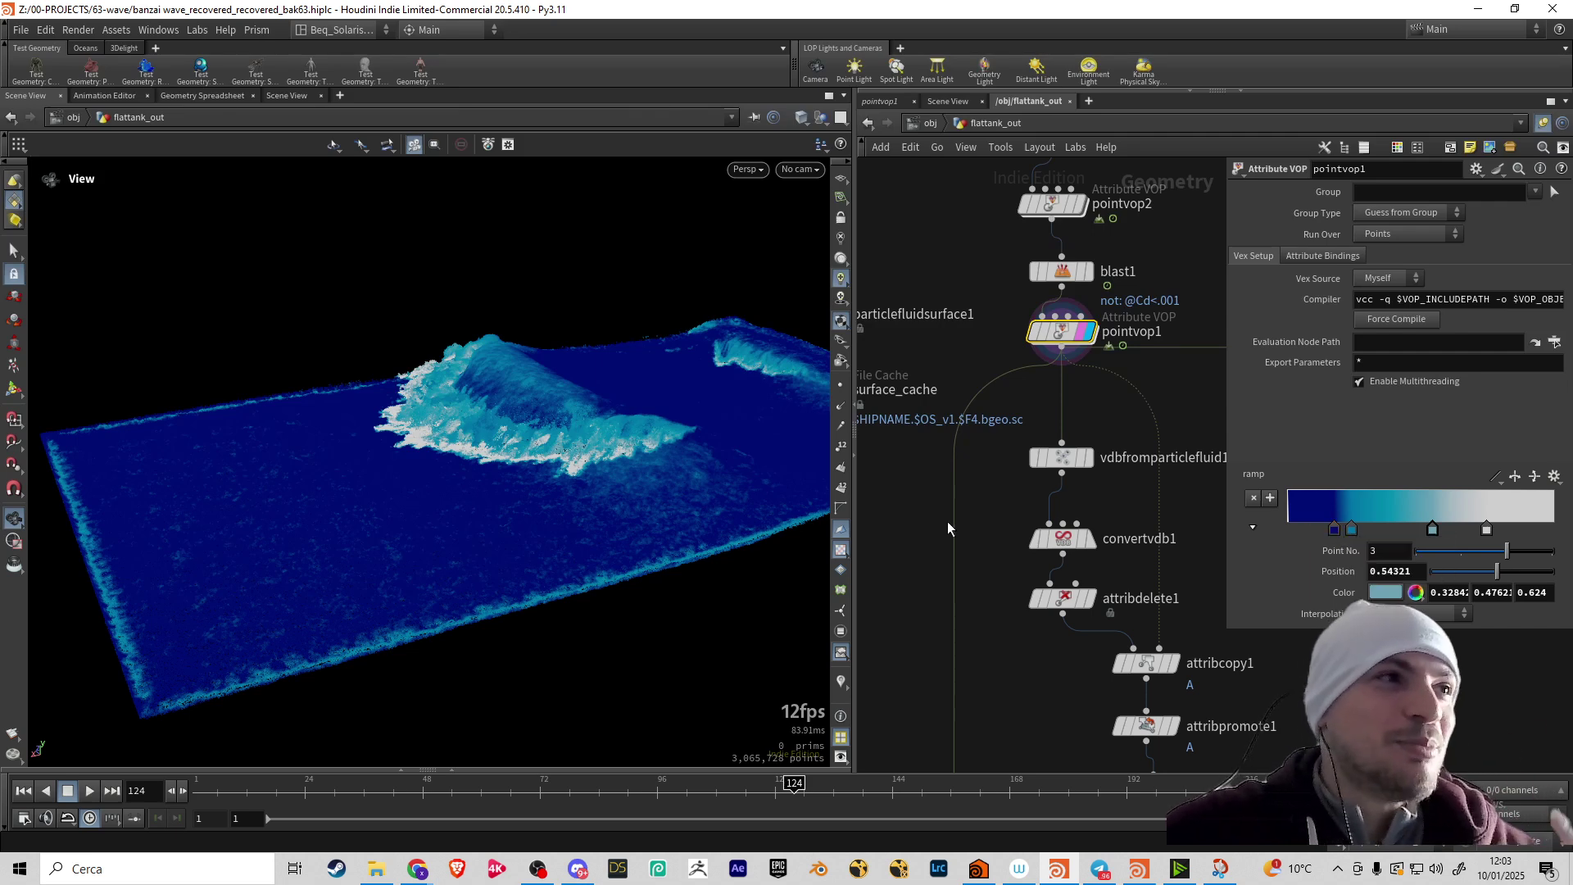
Orbit around the coloured wave and move the timeline to frame 5
left_click_drag(524, 471, 408, 502)
left_click_drag(607, 513, 407, 534)
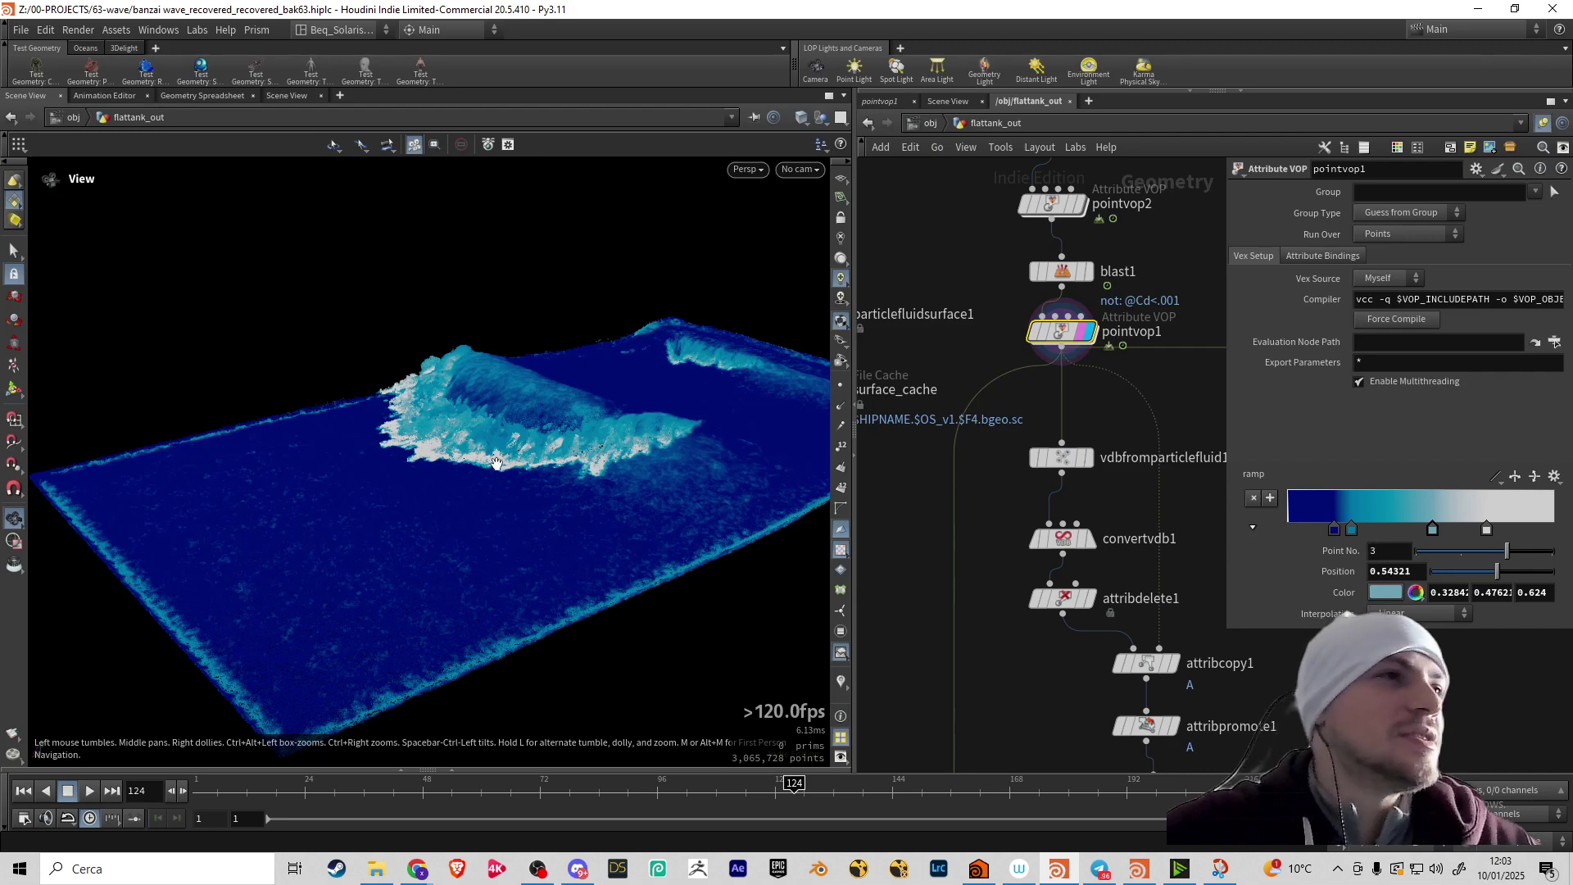
mouse_move(573, 447)
left_mouse_down()
mouse_move(577, 409)
mouse_move(582, 458)
mouse_move(585, 439)
left_mouse_up()
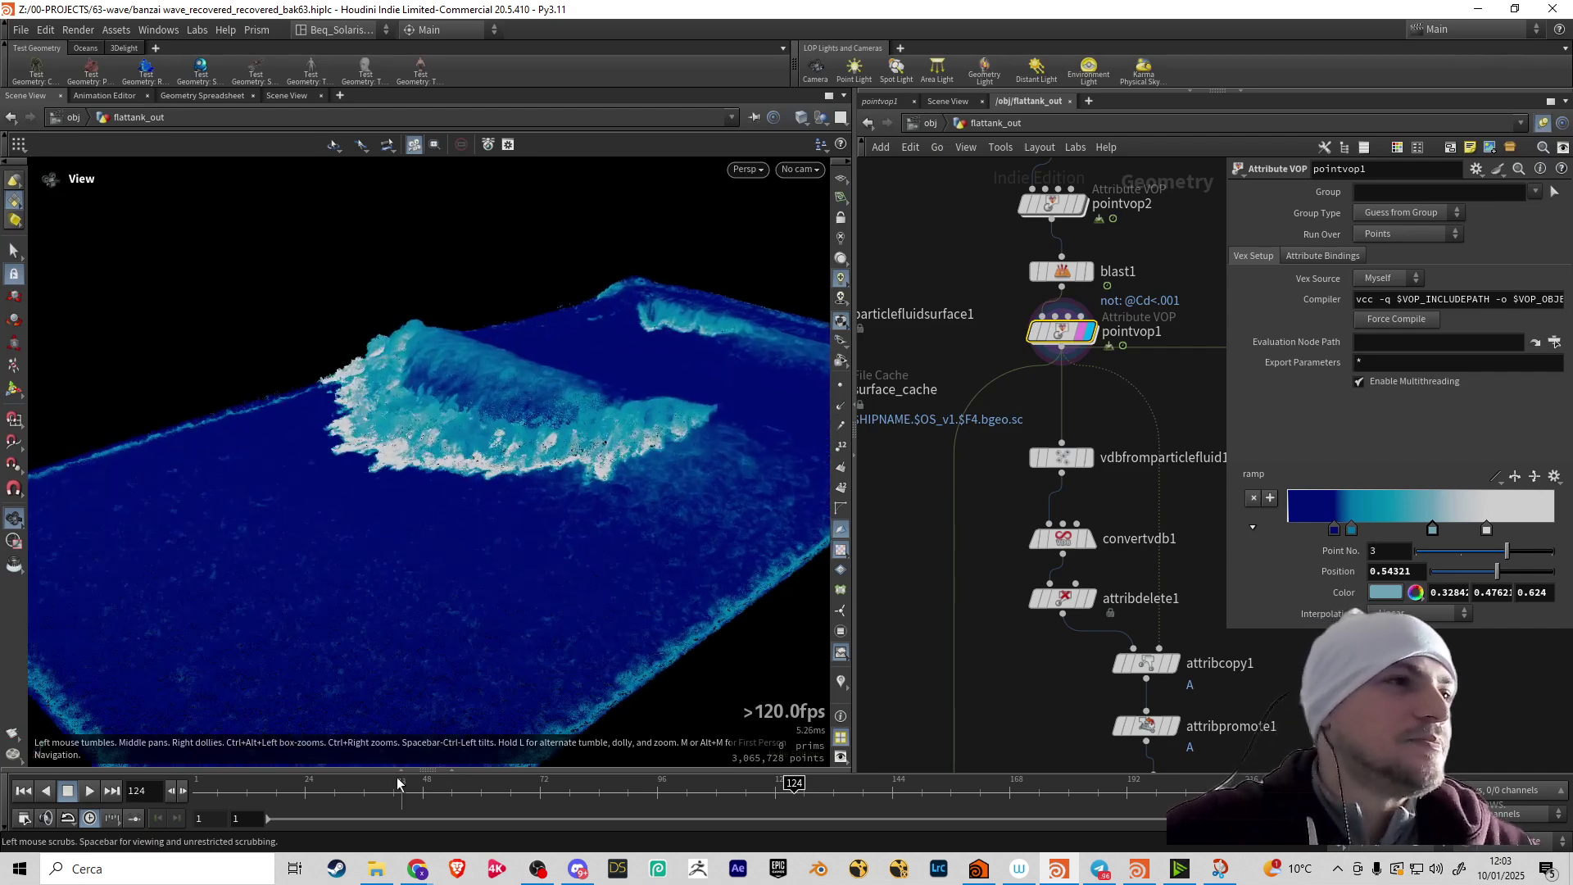
left_click_drag(326, 793, 222, 795)
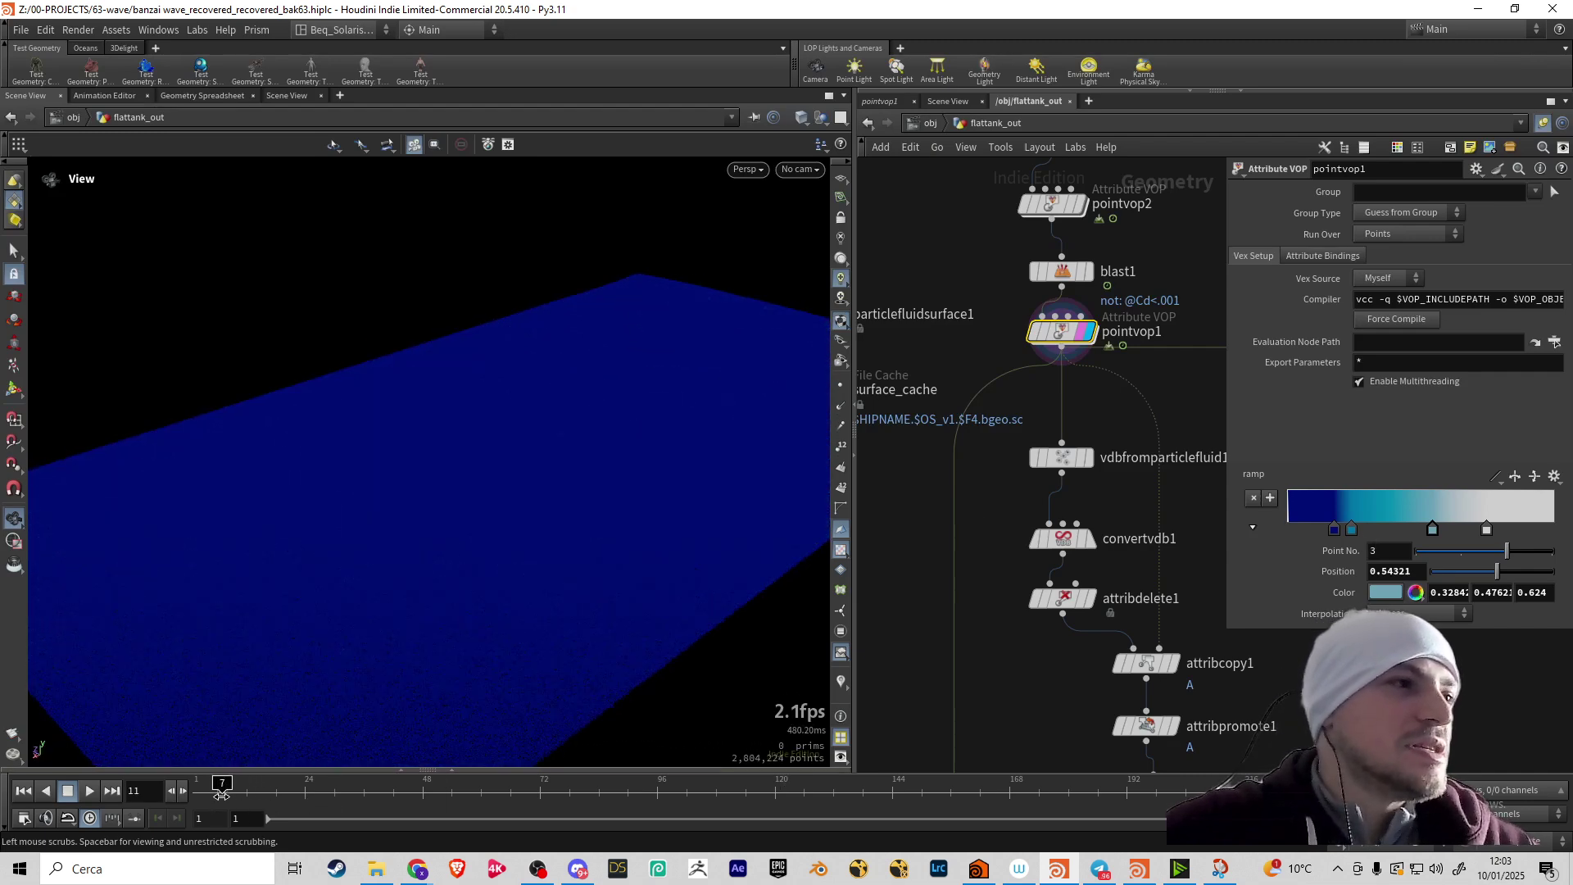
left_click_drag(460, 501, 552, 524)
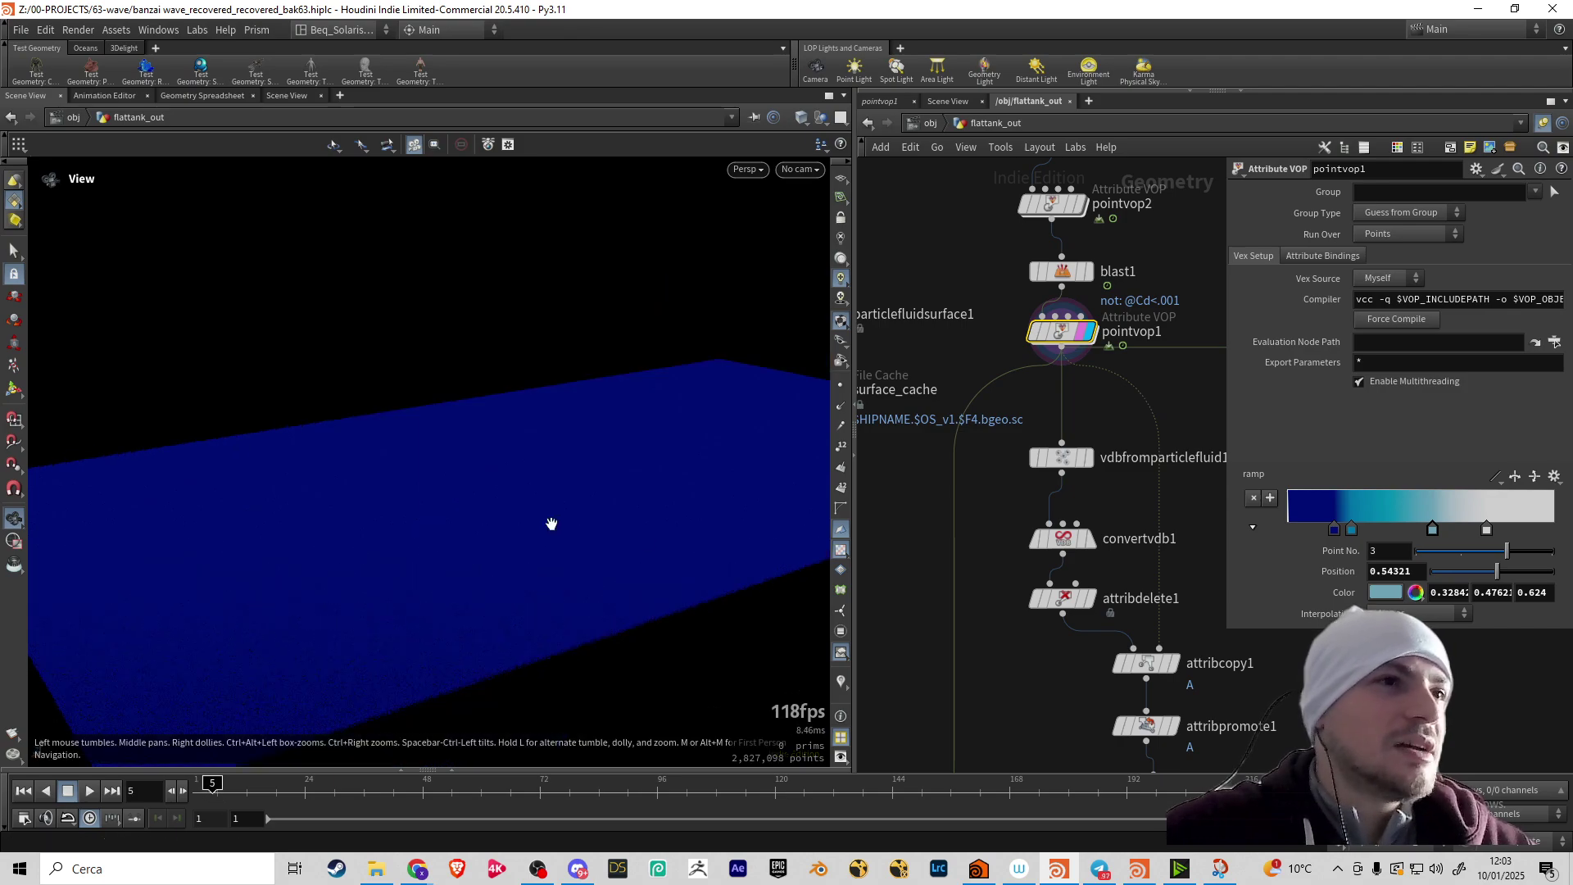
Show the velocity vectors at frame 5 to examine the calm tank surface, and hide them again
left_click(841, 682)
left_click_drag(651, 492, 638, 391)
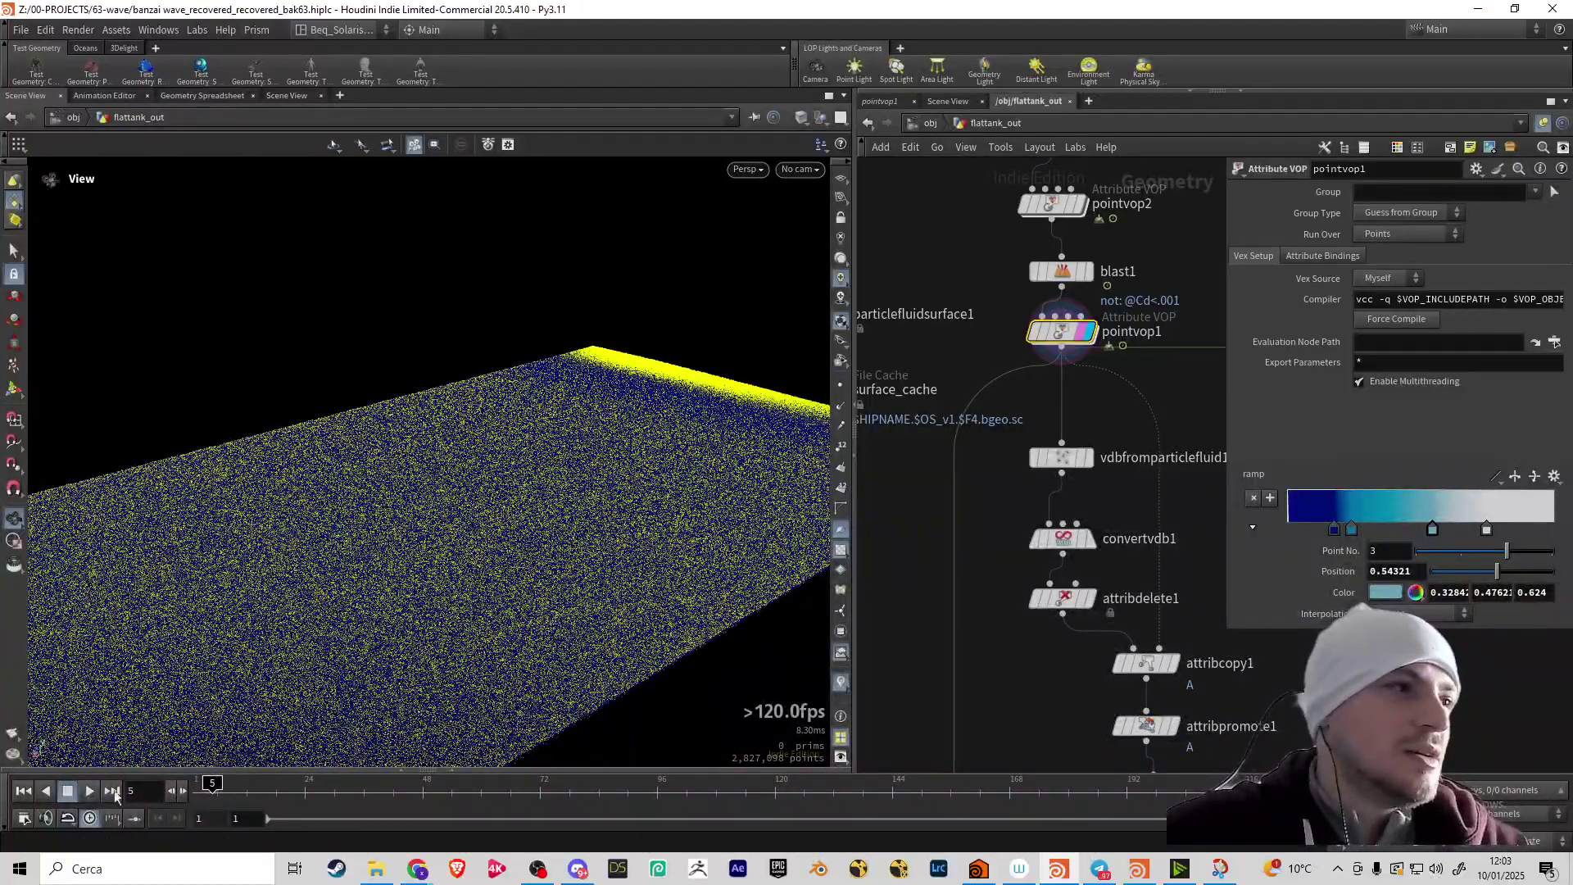
left_click(840, 683)
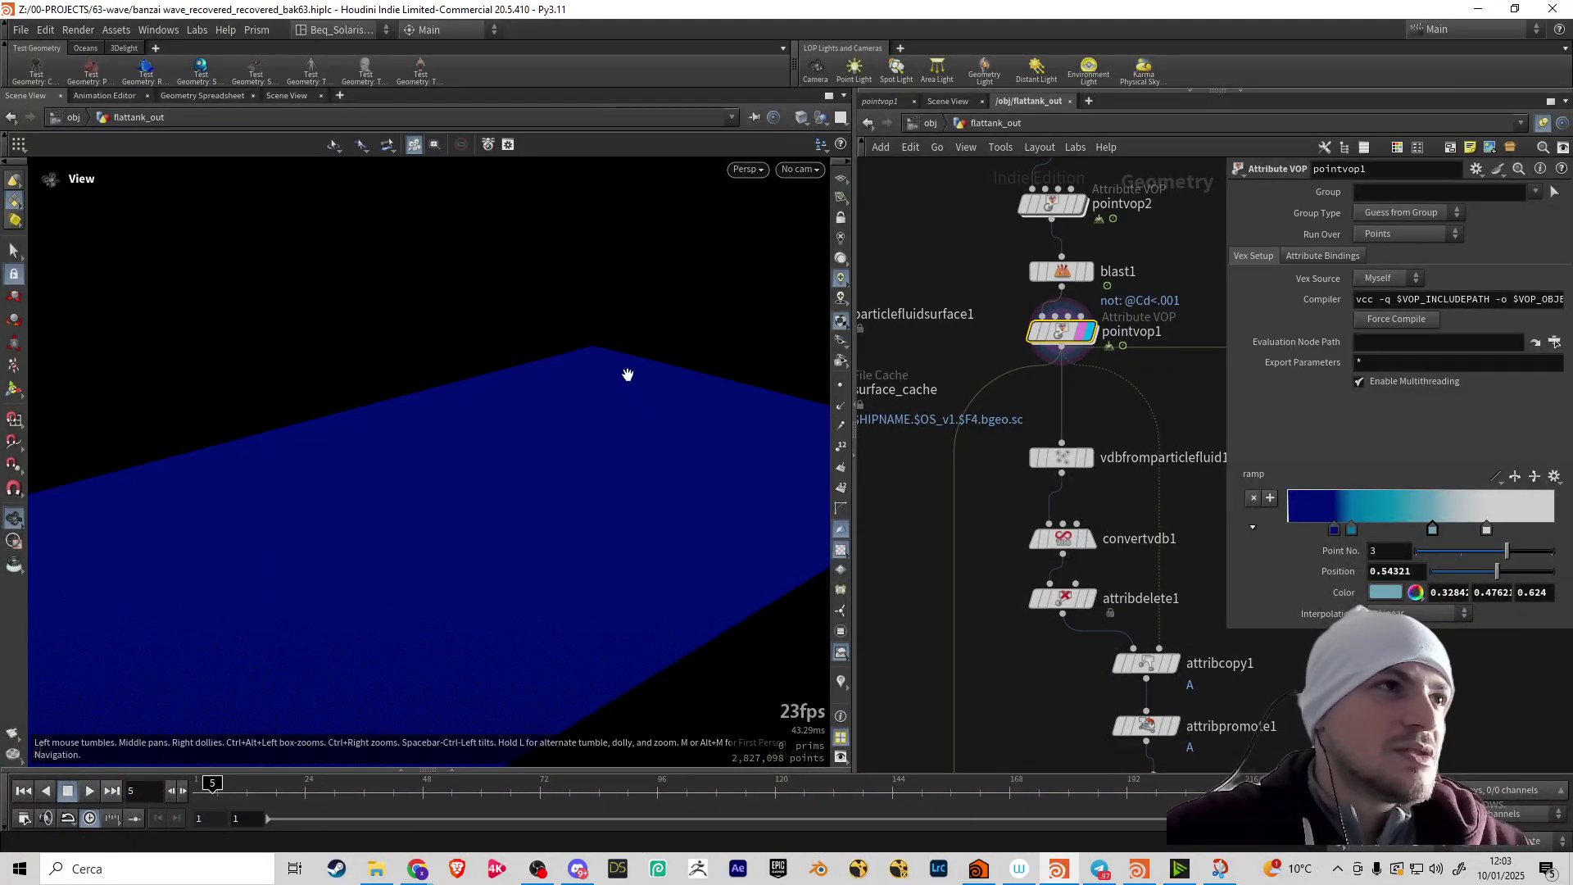
Move the second point of pointvop1's colour ramp to position 0.179012
mouse_move(1334, 531)
left_mouse_down()
mouse_move(1276, 534)
mouse_move(1335, 533)
left_mouse_up()
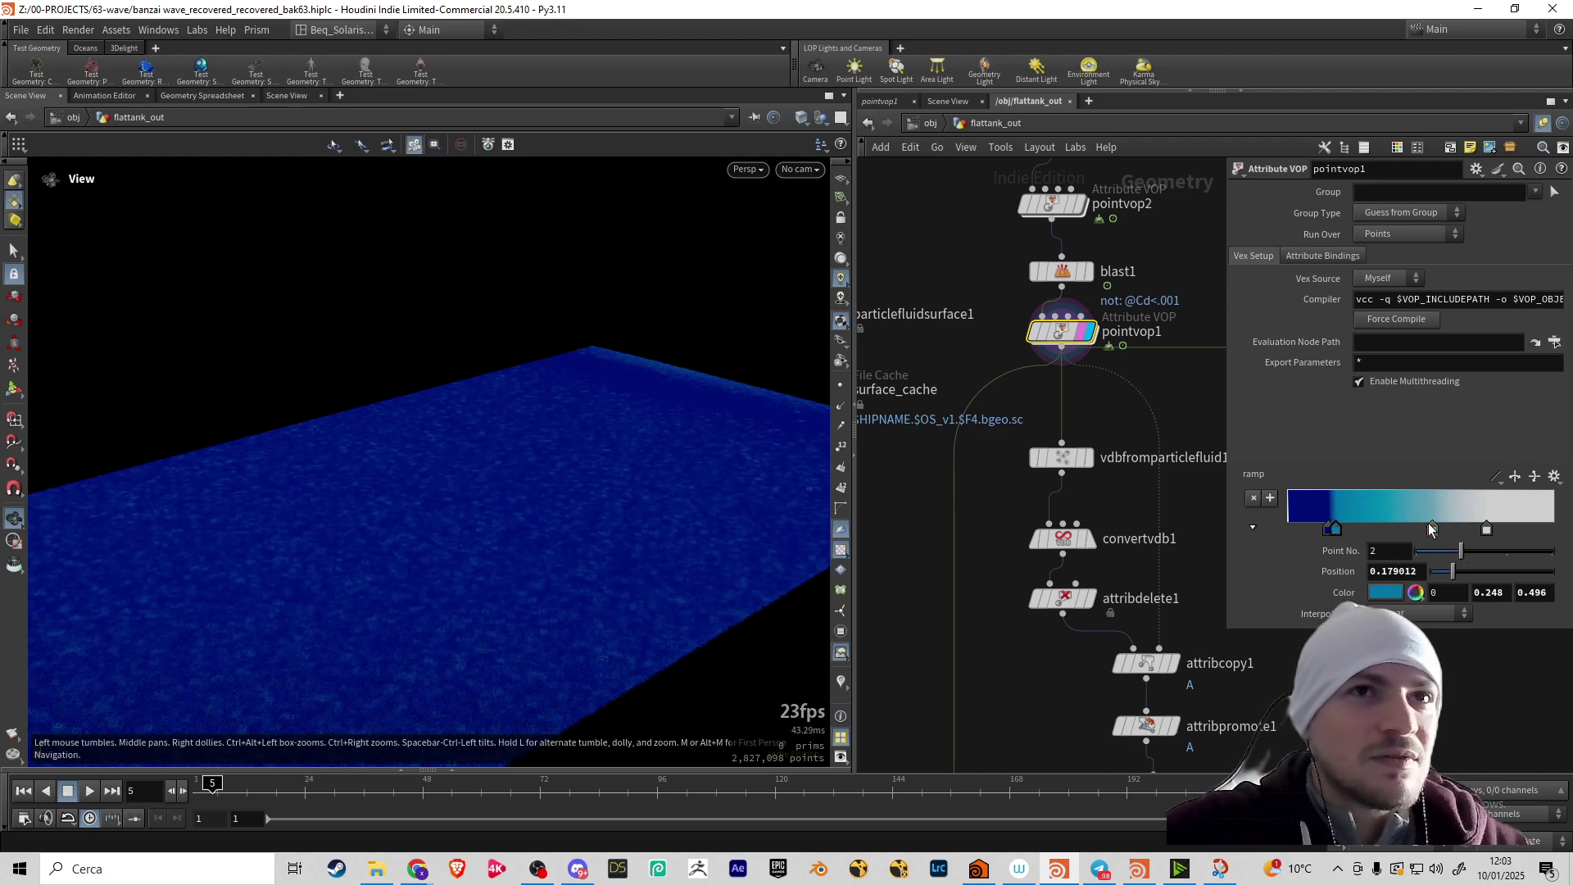
Move the third point of pointvop1's colour ramp to position 0.475309 and, at frame 36, the second point to 0.271605
left_click_drag(1429, 528, 1363, 531)
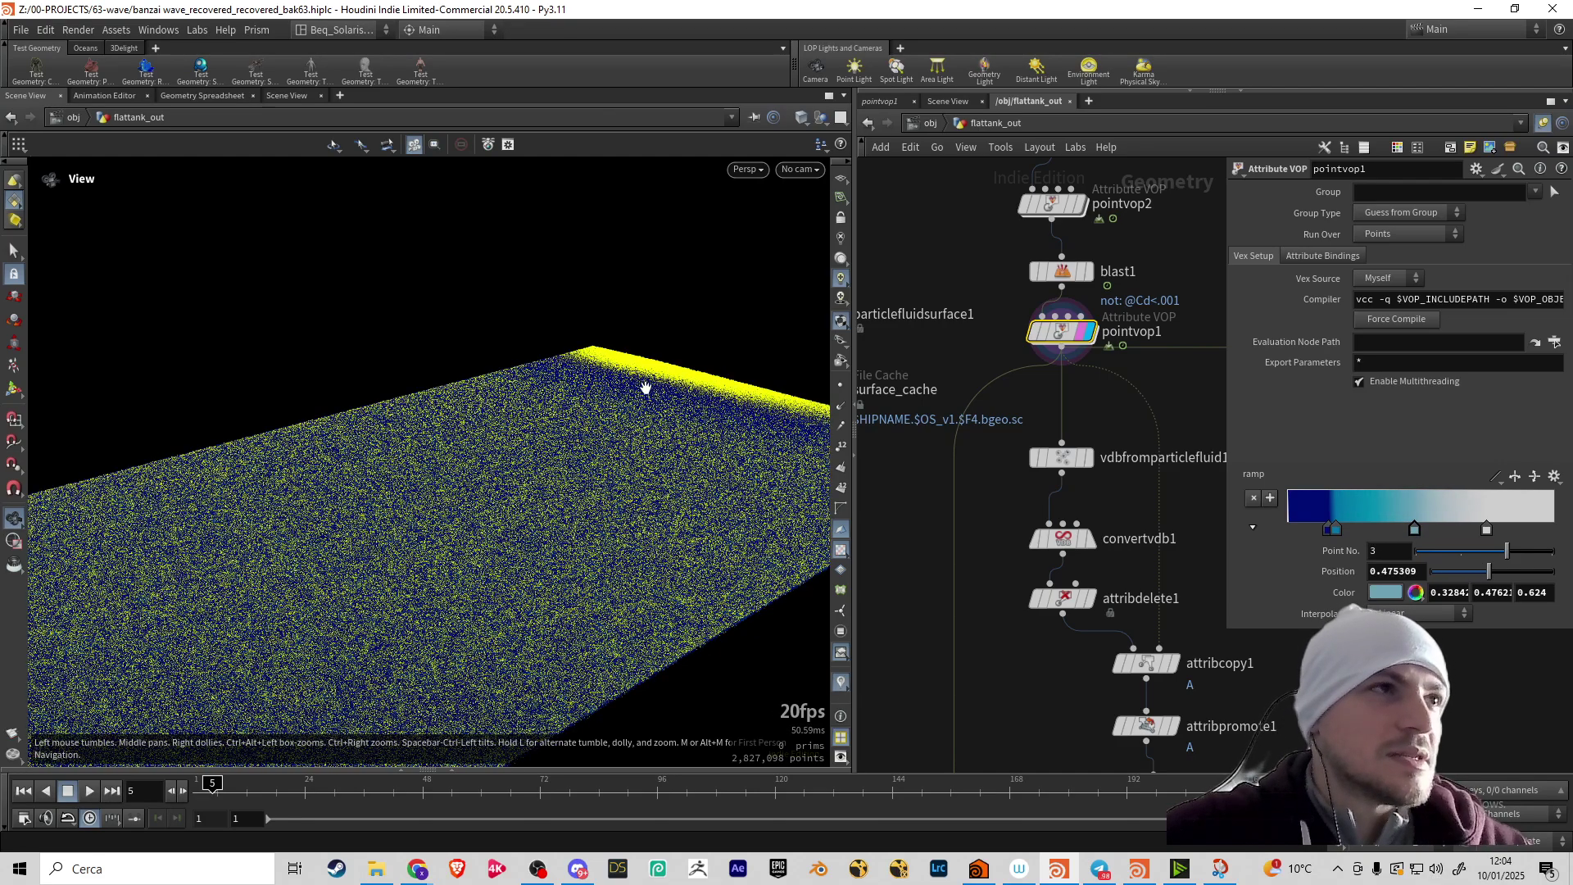
left_click(285, 790)
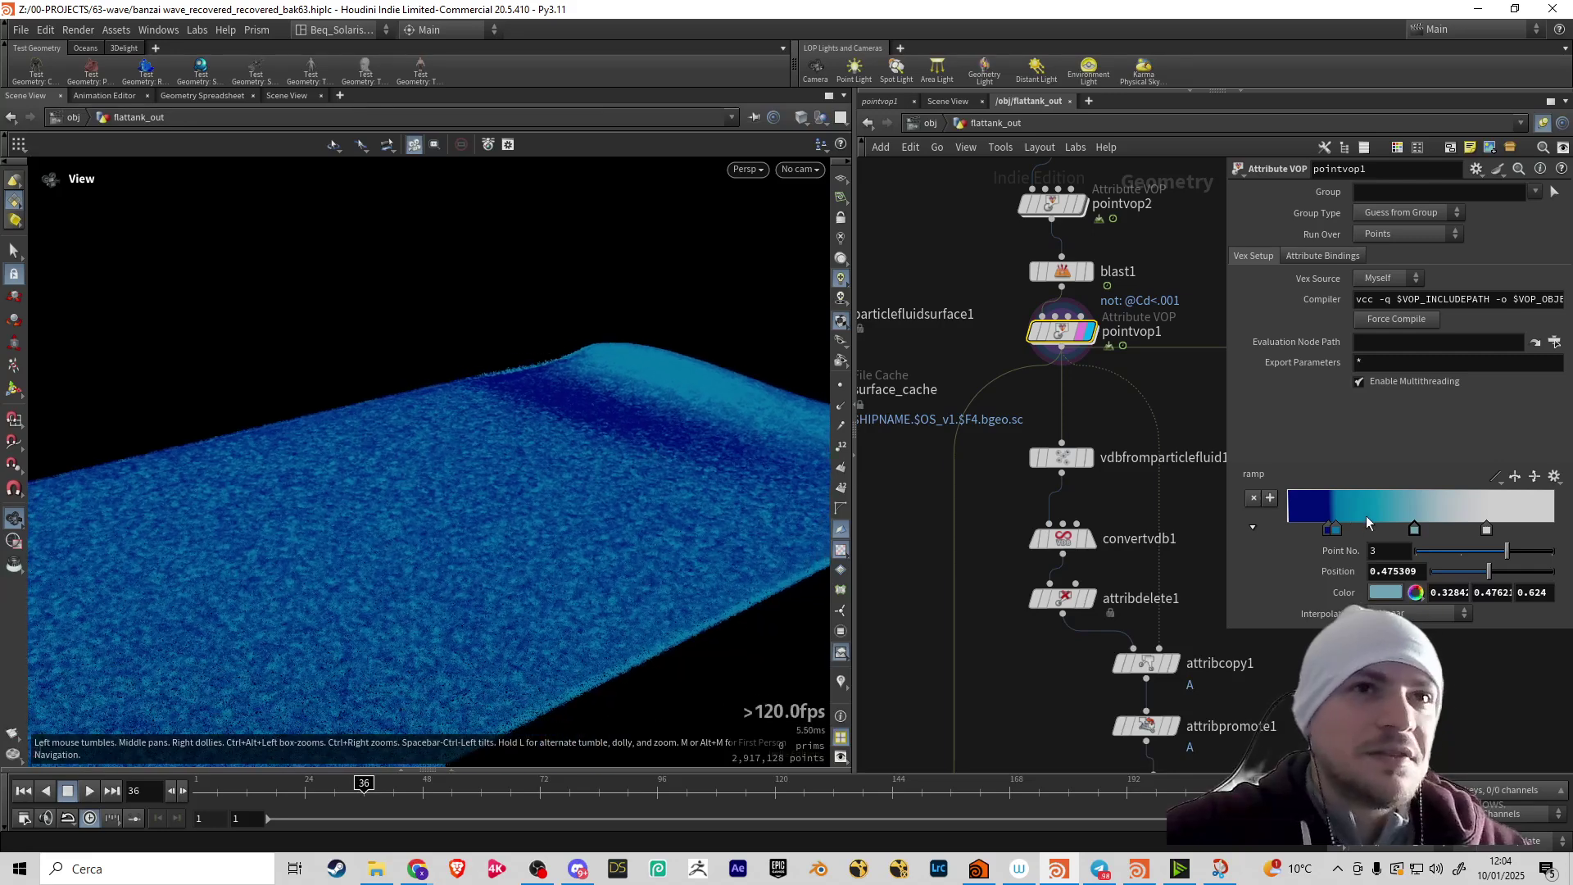
left_click_drag(1335, 529, 1360, 528)
left_click_drag(610, 447, 650, 516)
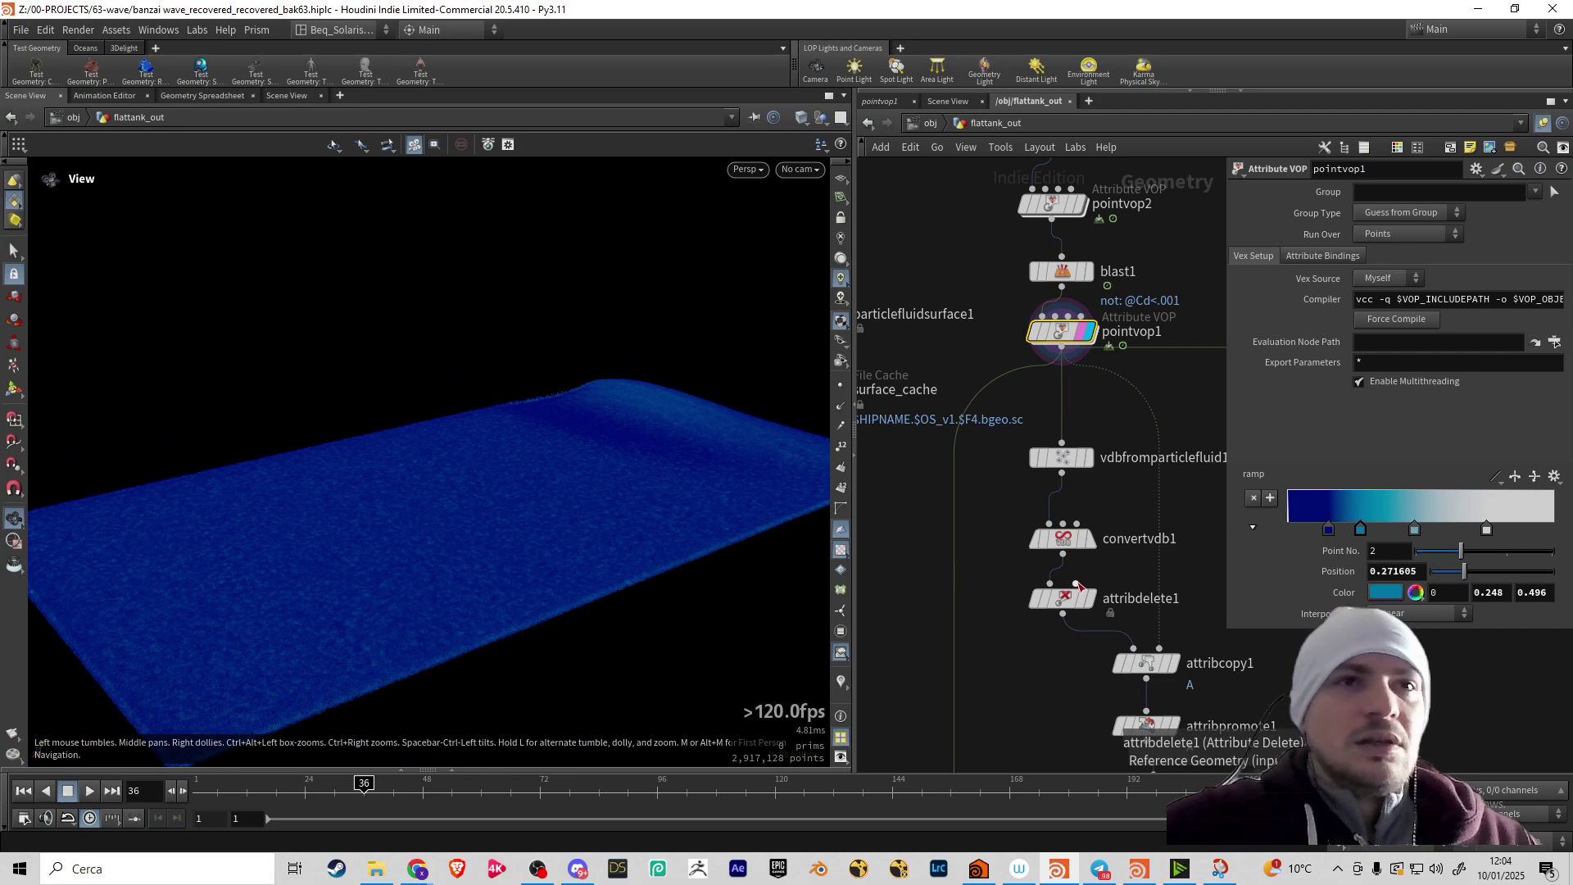
Display pointvop9 in flattank_out and examine the point attributes in its node info
scroll(1032, 508, "down", 5)
middle_click_drag(1043, 552, 1078, 292)
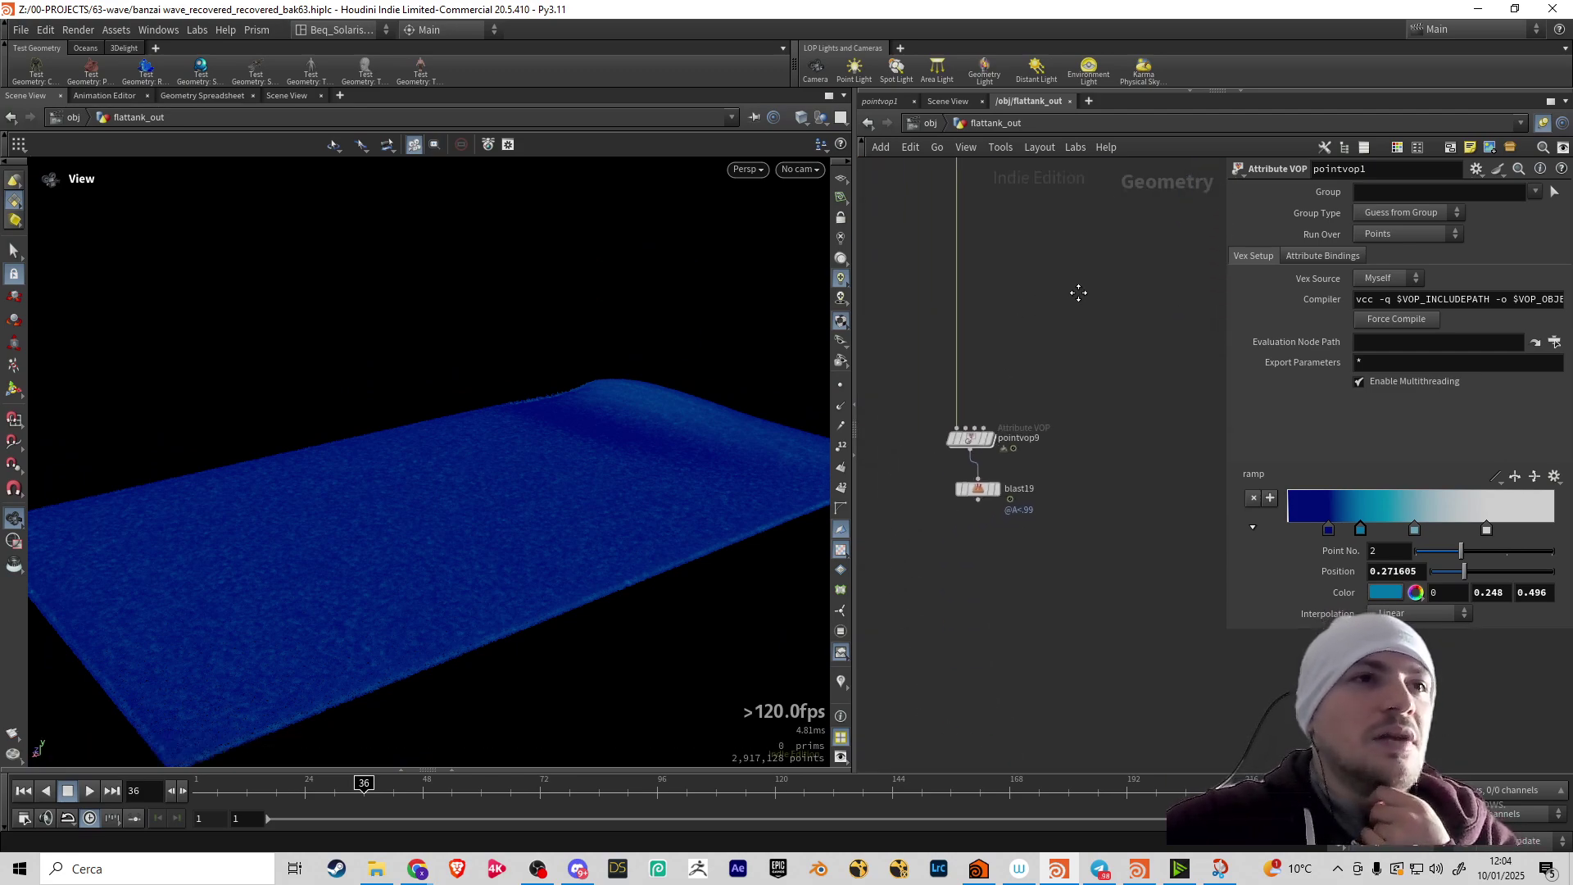
scroll(1098, 352, "up", 5)
scroll(1128, 410, "up", 1)
left_click(1045, 400)
scroll(1065, 401, "up", 1)
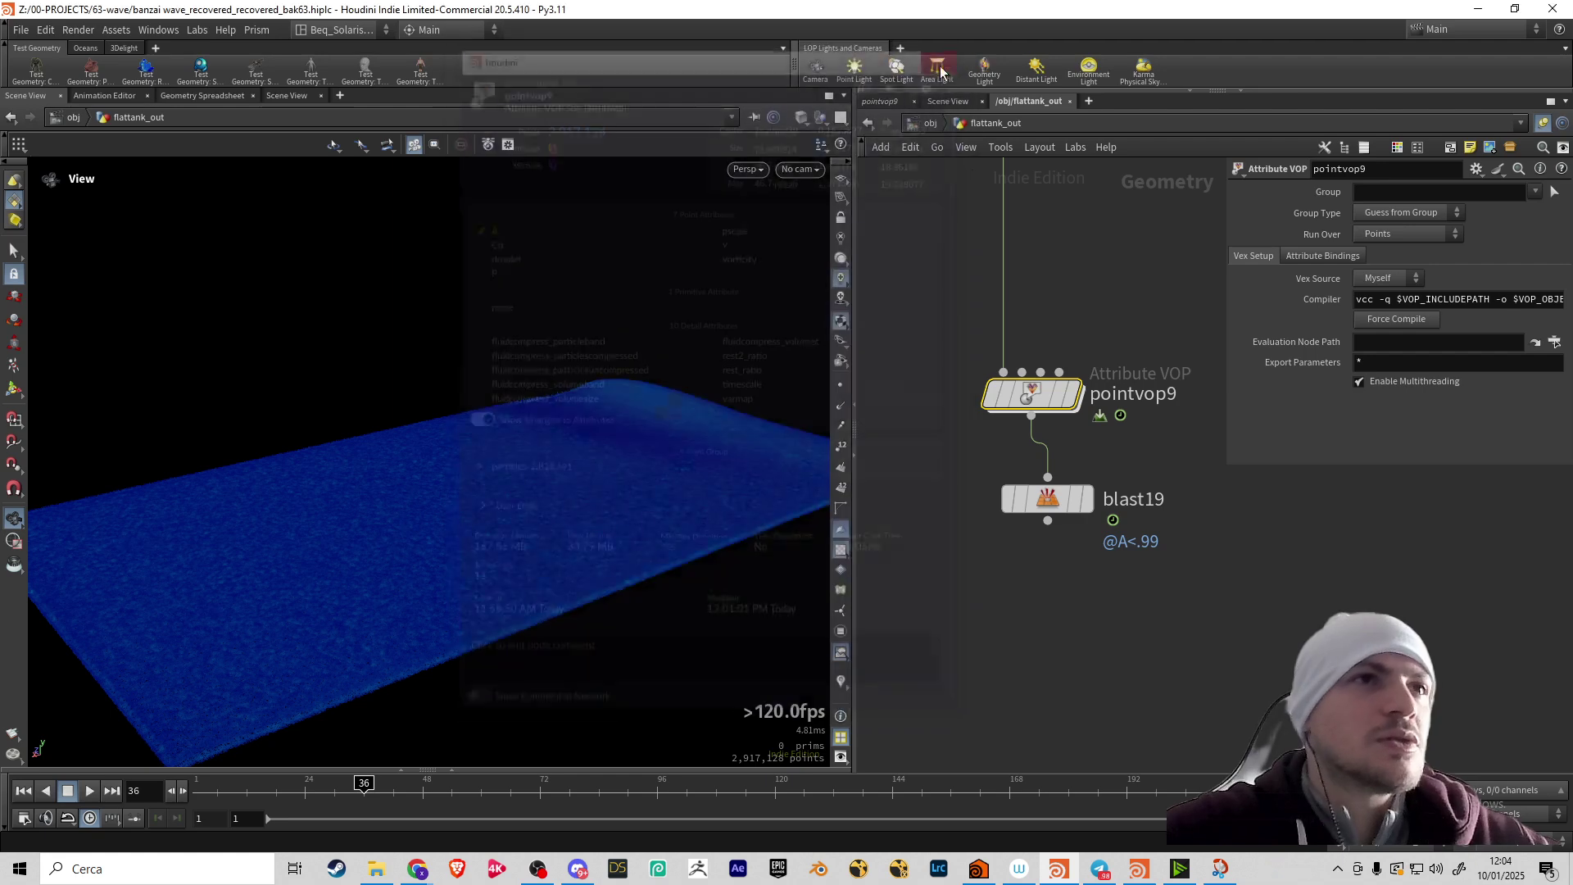
scroll(1045, 288, "down", 8)
scroll(1016, 476, "up", 5)
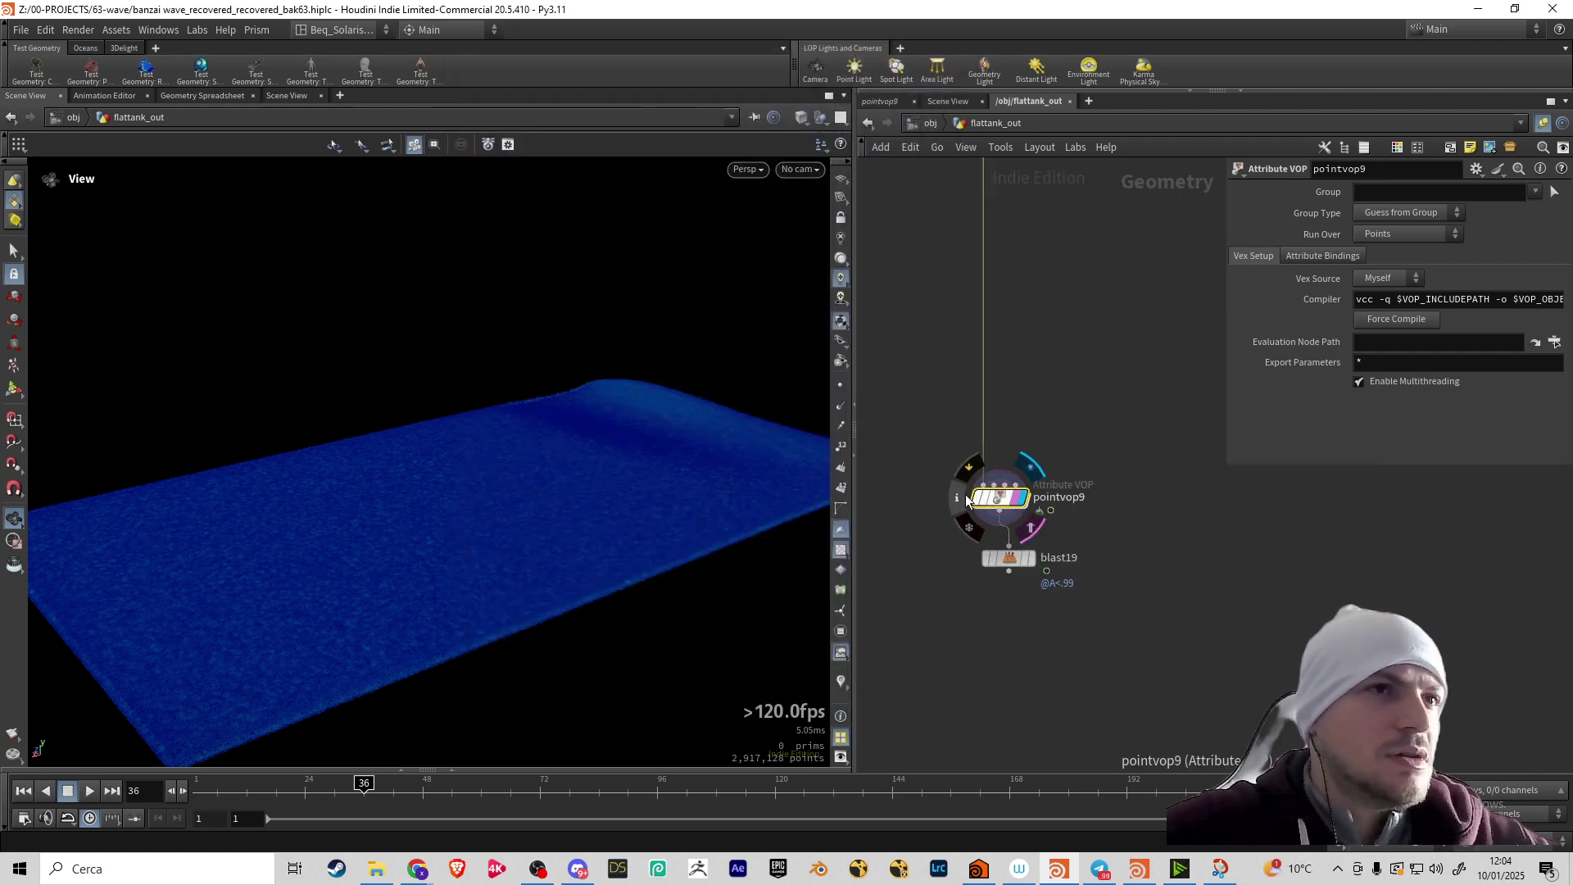
left_click(957, 496)
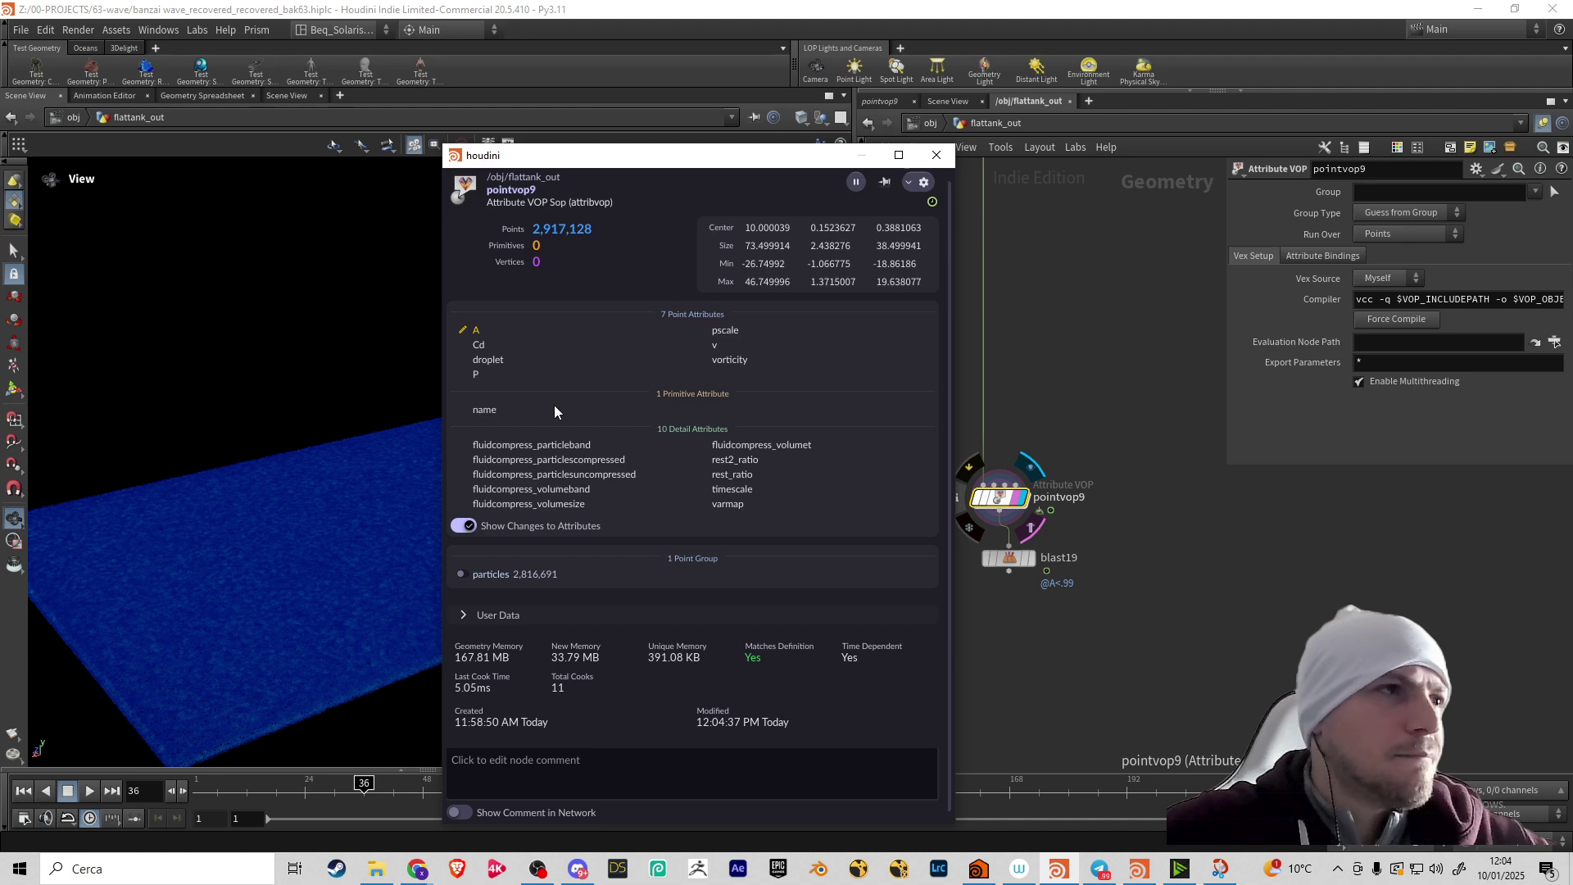
left_click(934, 159)
Display the surface_preview node and examine which point attributes it carries in its node info
scroll(1114, 259, "down", 5)
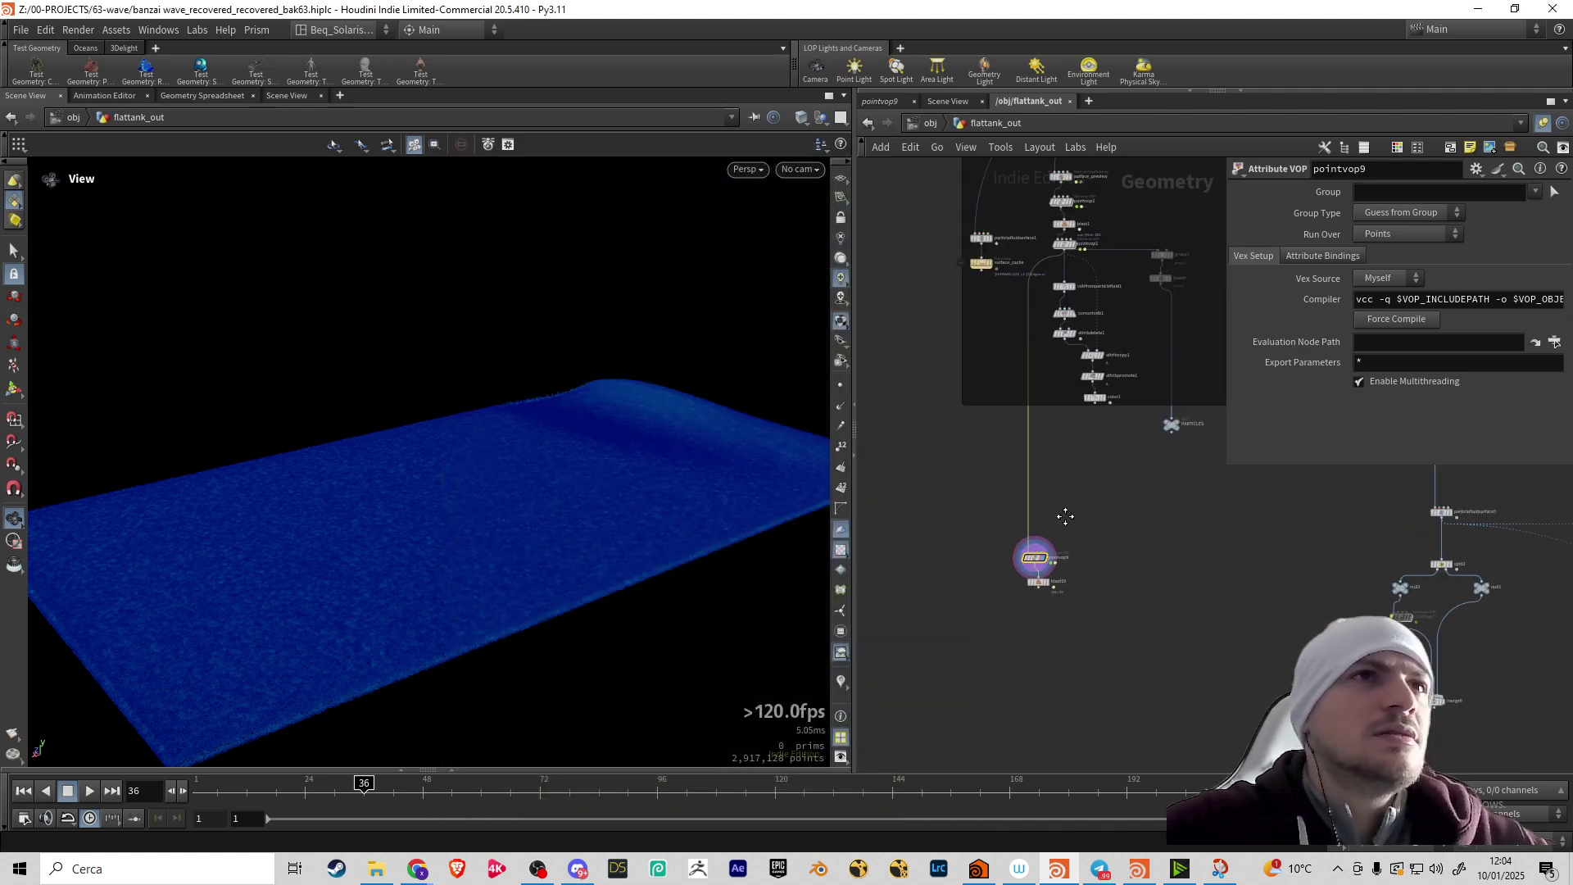
scroll(1047, 298, "up", 4)
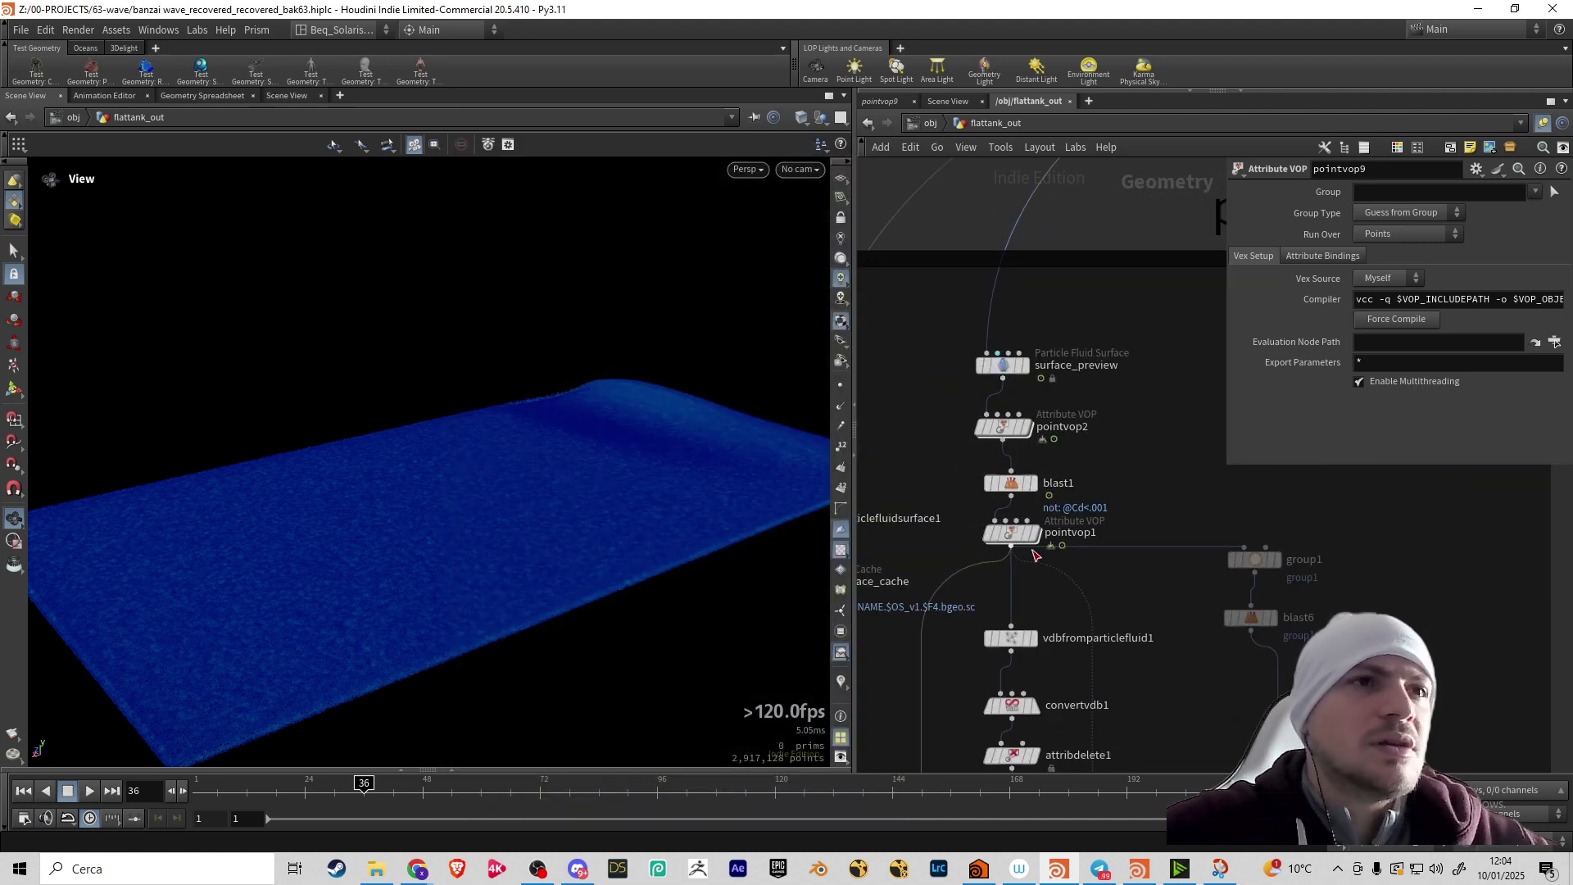
scroll(1016, 391, "up", 3)
left_click(1027, 354)
left_click(1007, 353)
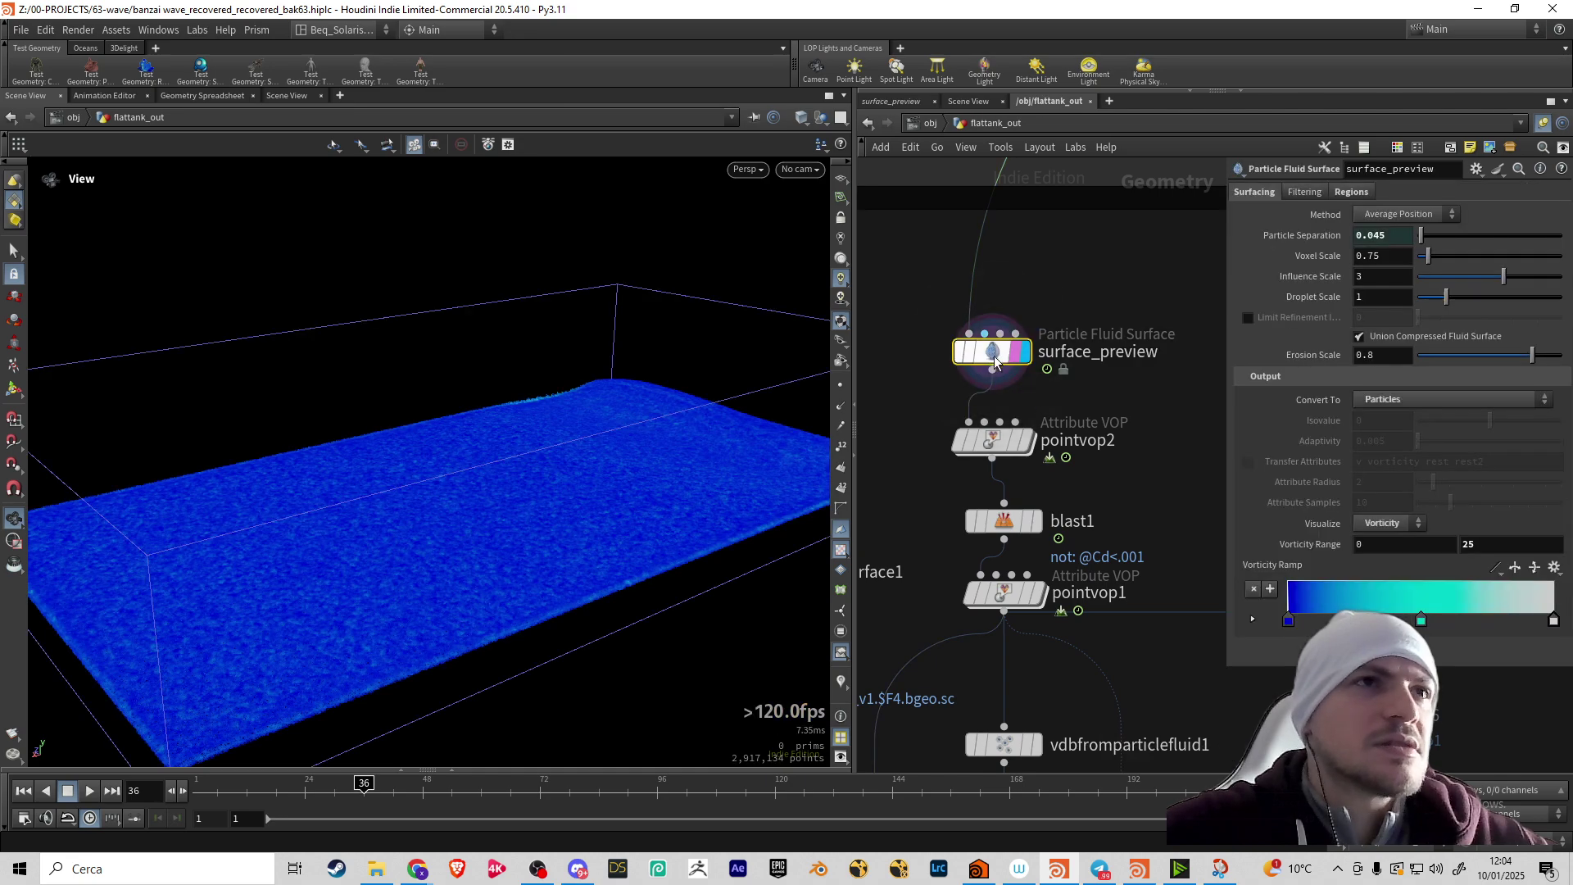
middle_click(958, 354)
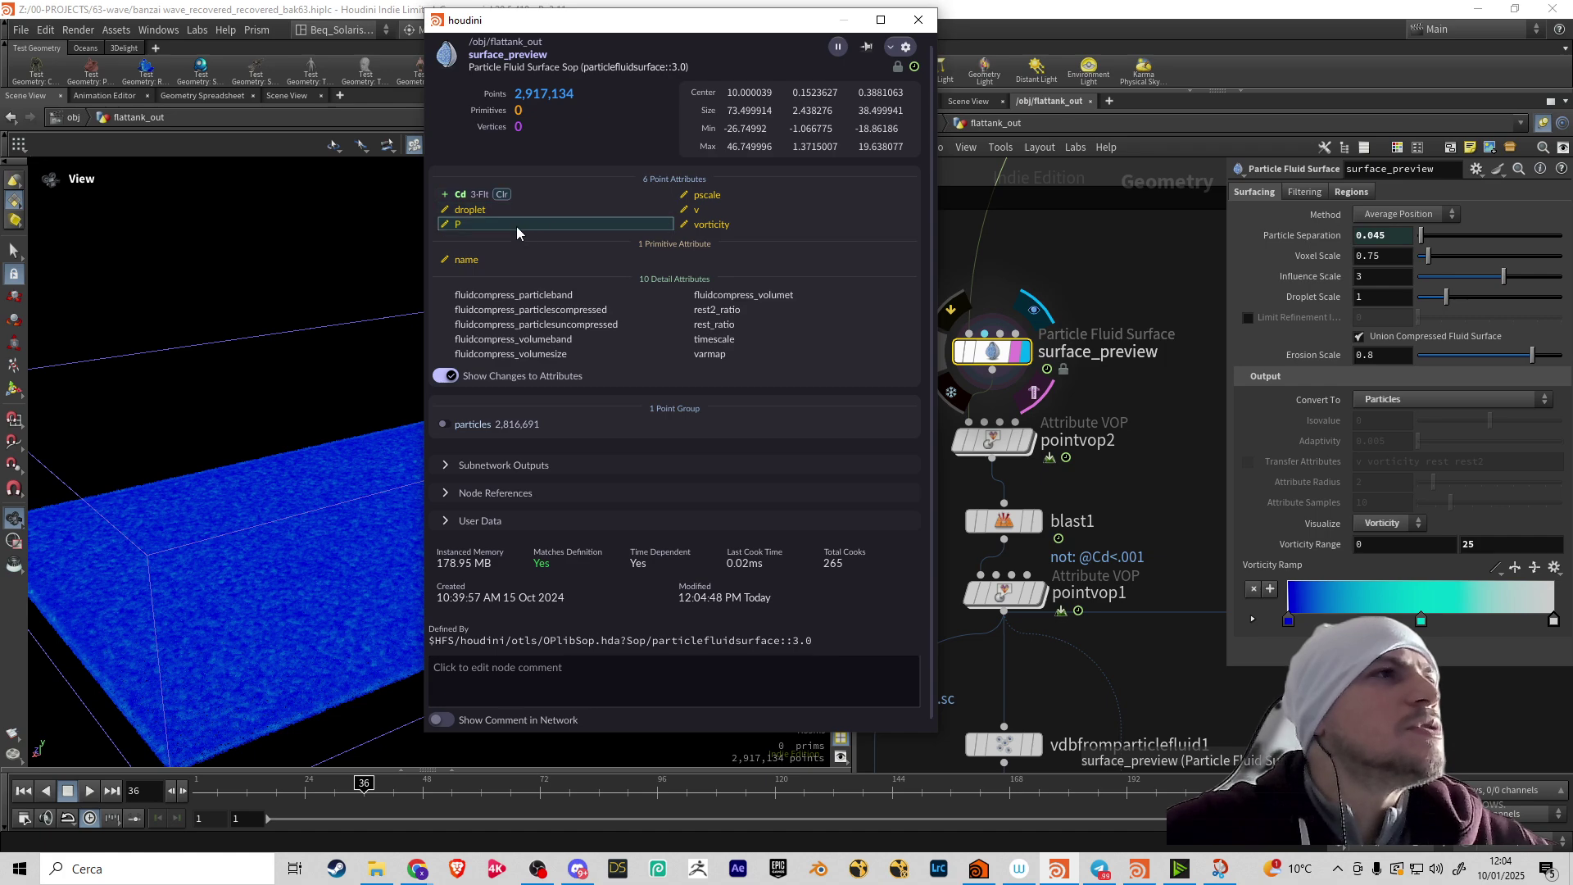
left_click(918, 19)
Display the pointvop2 node and move the timeline to frame 48
scroll(1097, 274, "down", 3)
middle_click_drag(1098, 274, 986, 283)
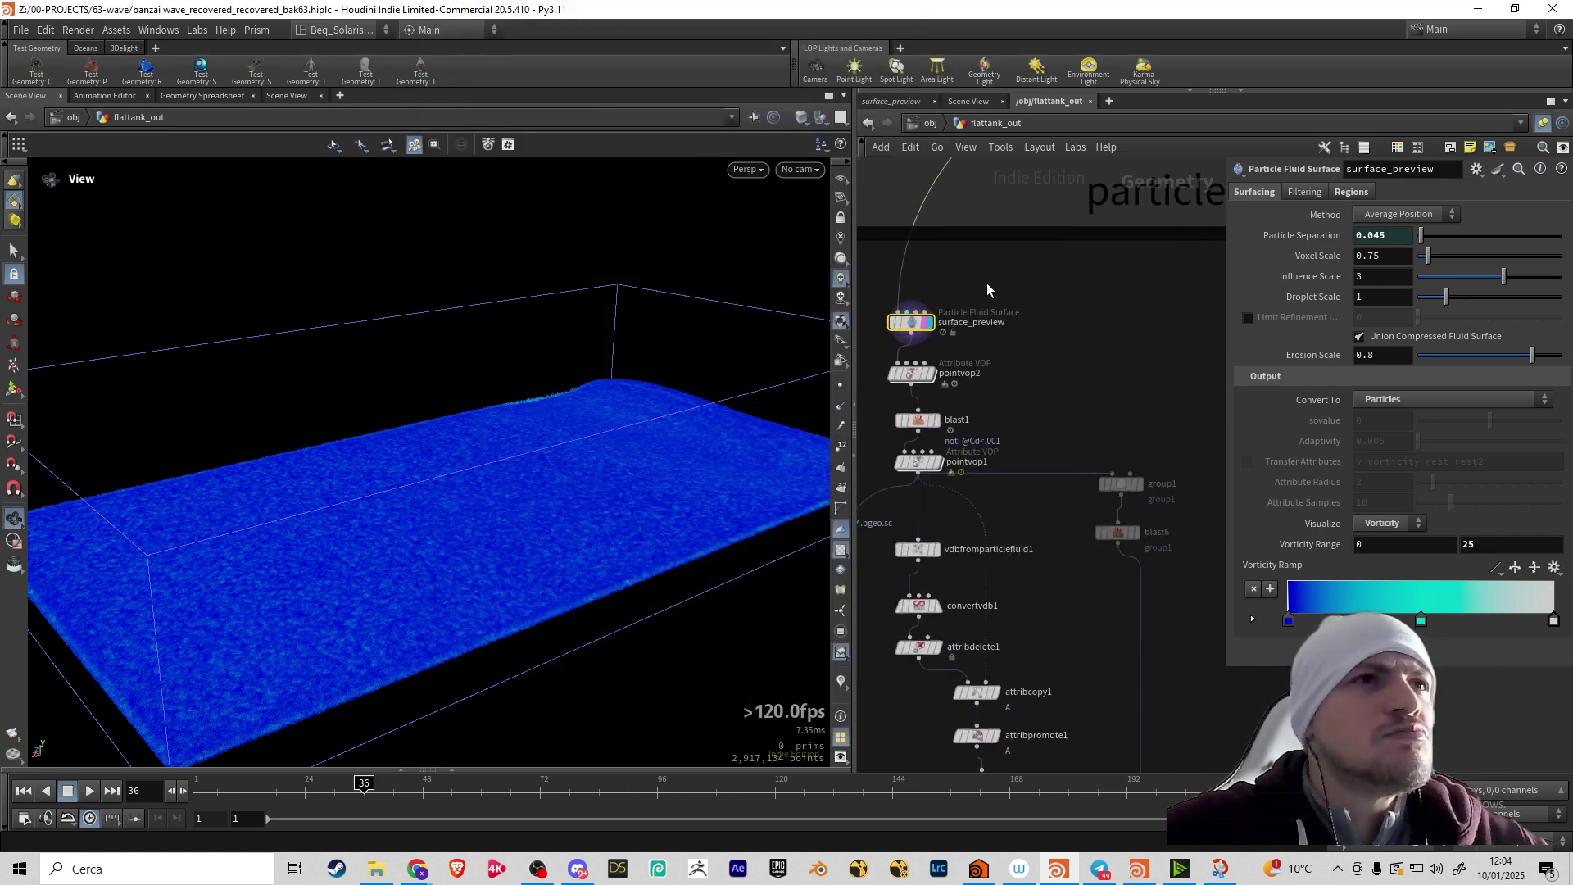
scroll(934, 376, "up", 2)
left_click(933, 376)
left_click(906, 376)
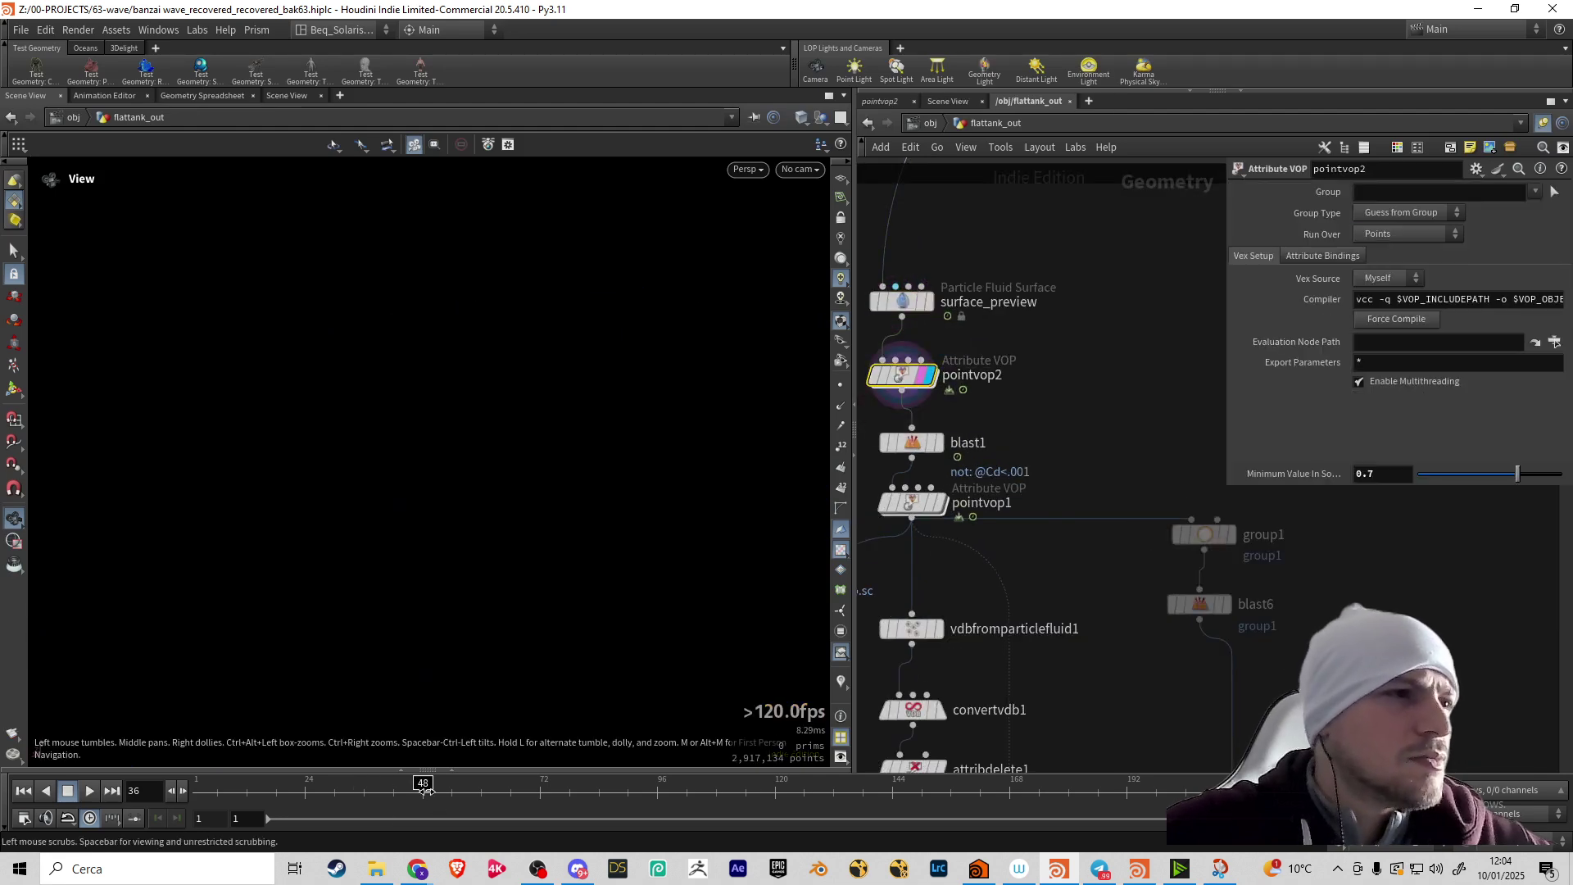
middle_click_drag(979, 423, 1031, 443)
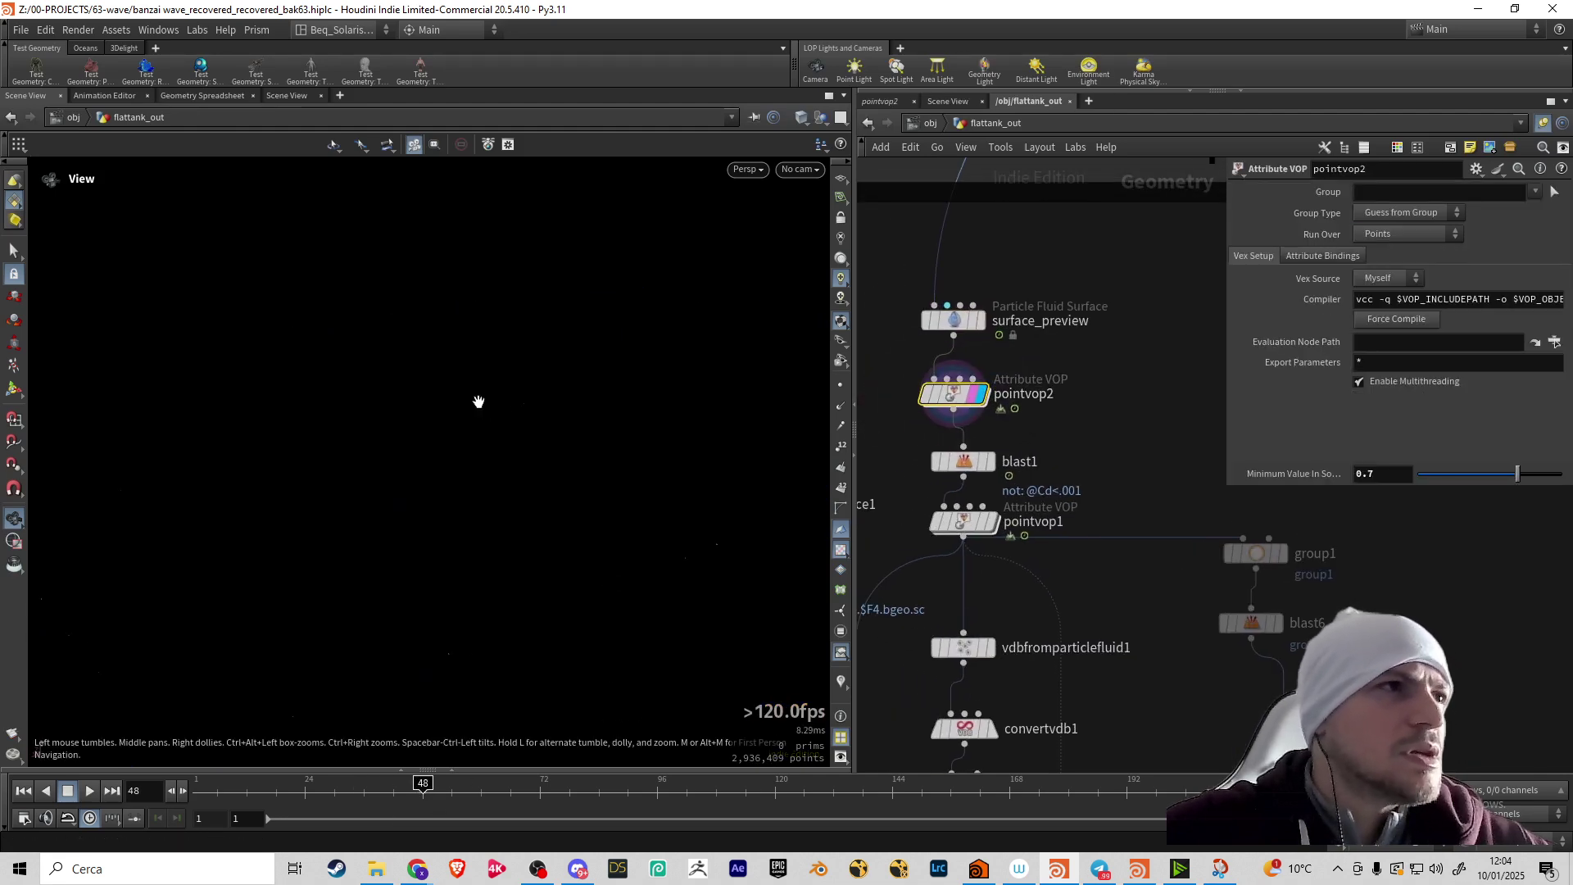
Display pointvop1 and examine the type of its A point attribute in the node info
left_click(967, 522)
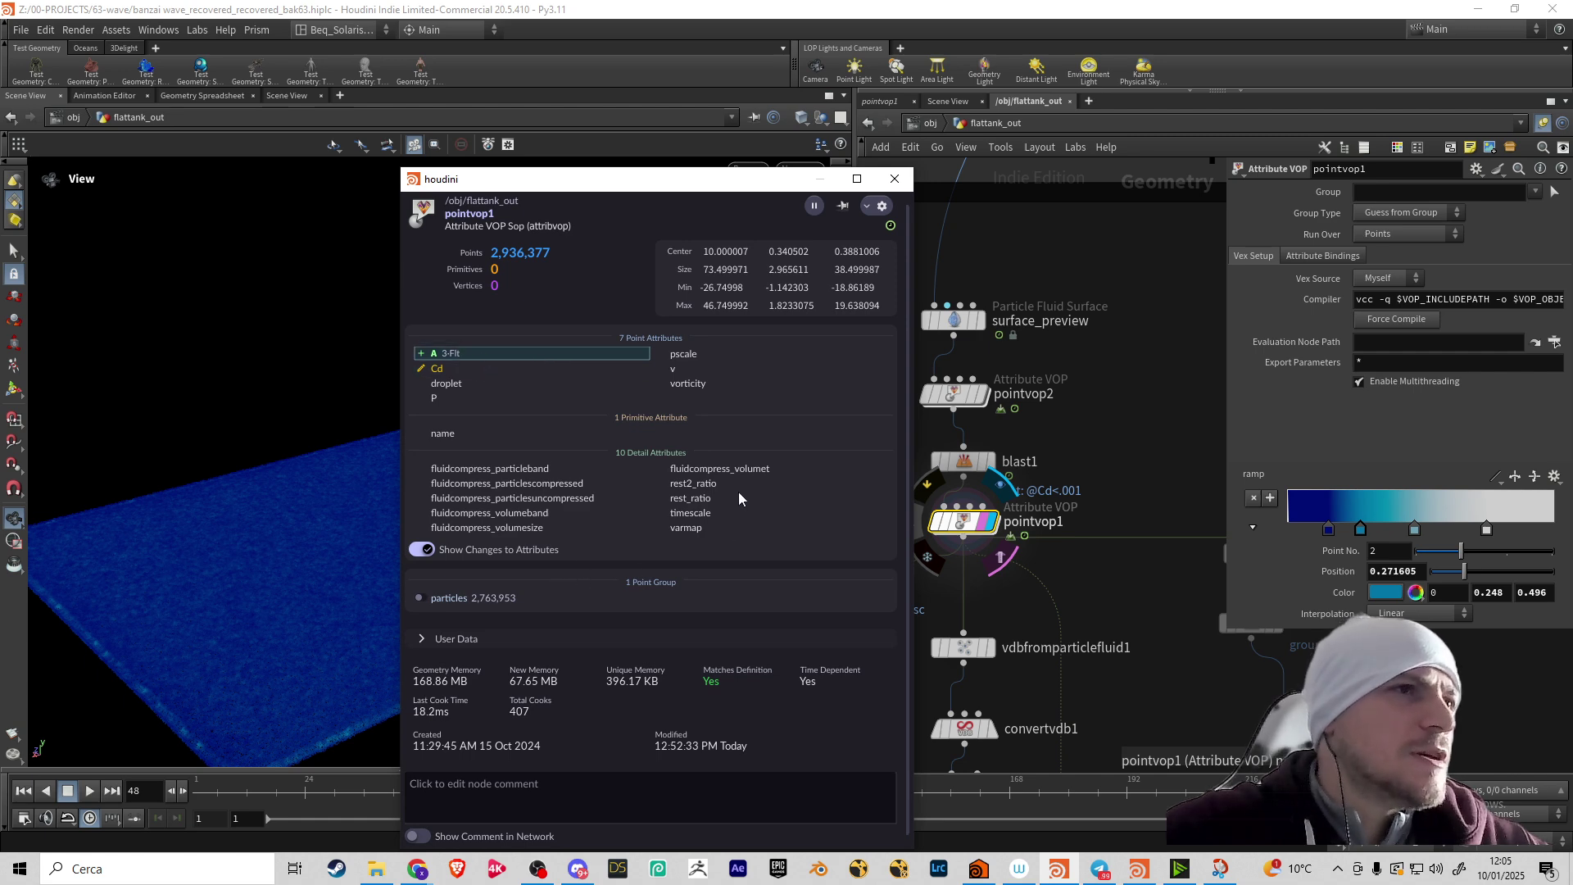
left_click(895, 178)
Display pointvop9 again and go inside it to examine the geometryvopglobal1 outputs wired to random1
scroll(1071, 411, "down", 3)
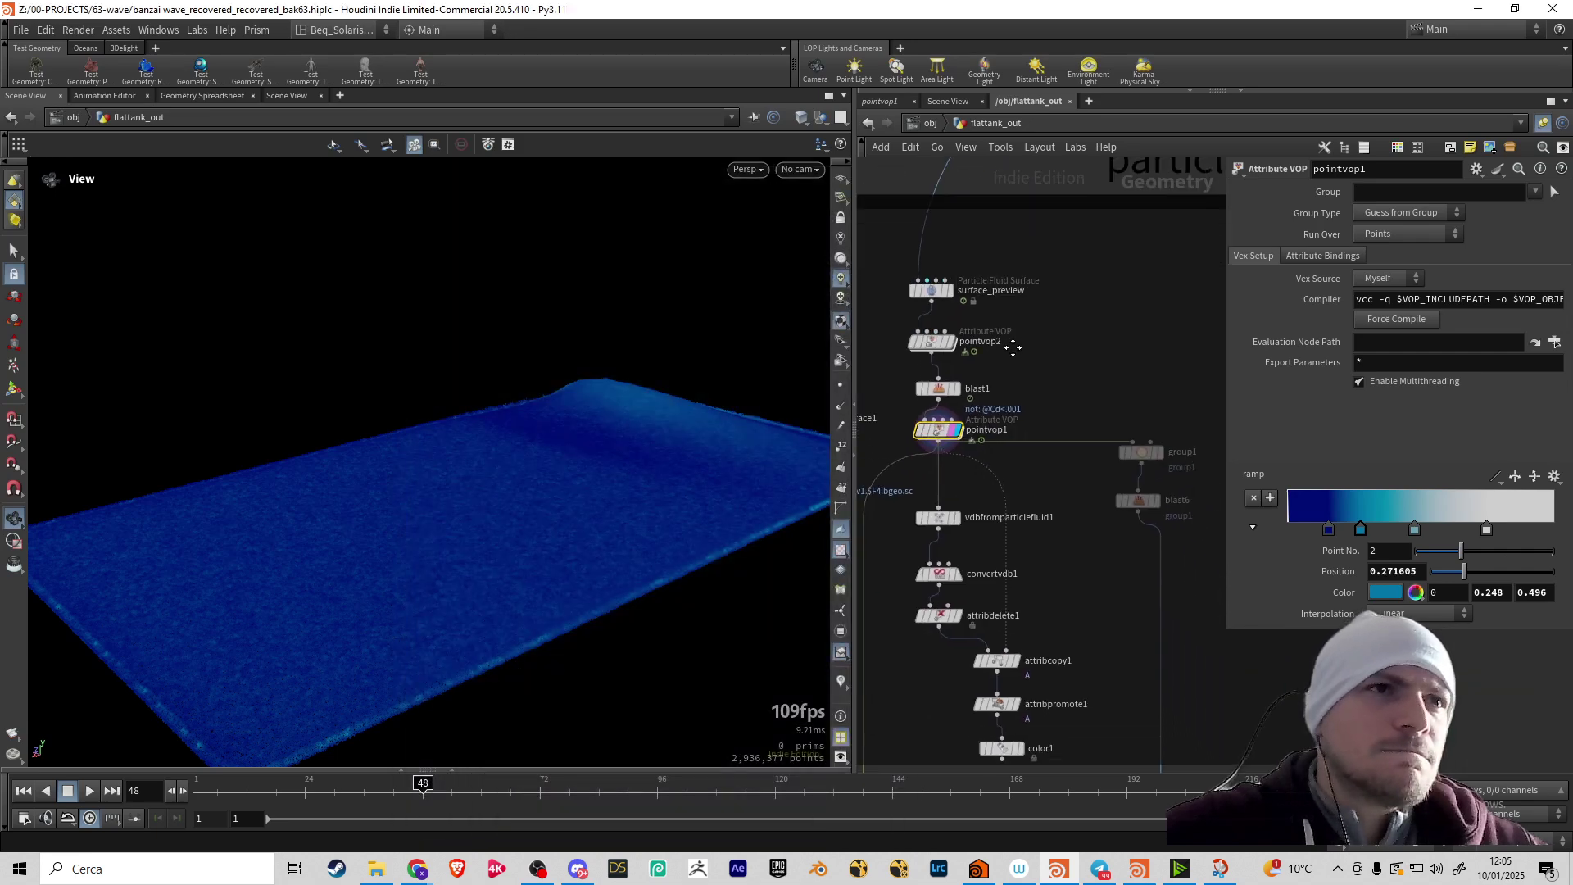
middle_click_drag(1013, 348, 1152, 90)
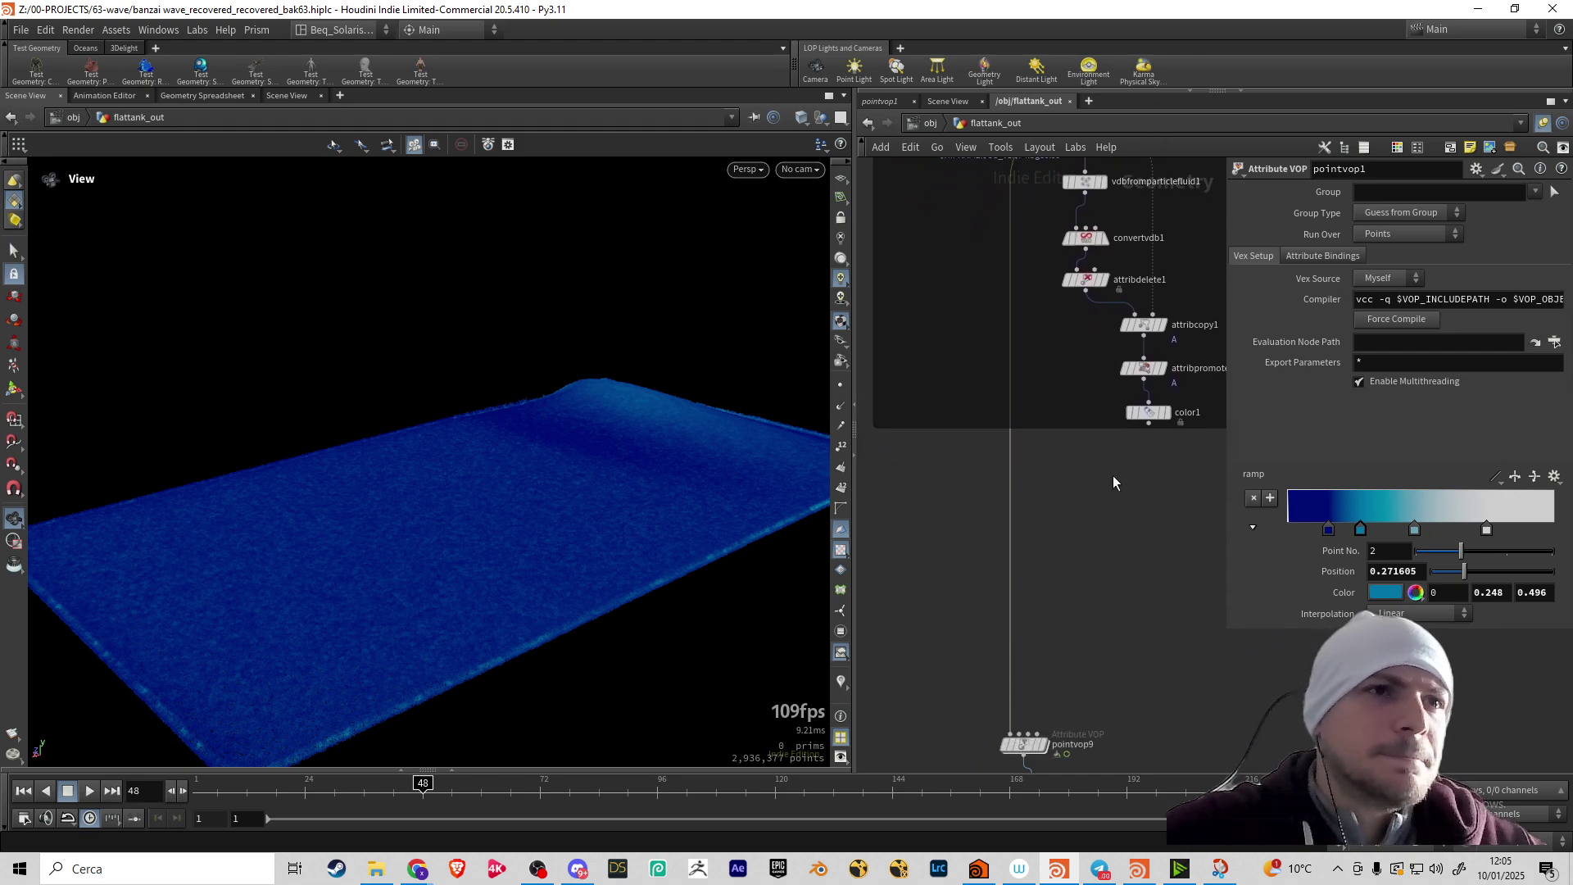
middle_click_drag(1113, 483, 1109, 336)
left_click(1001, 606)
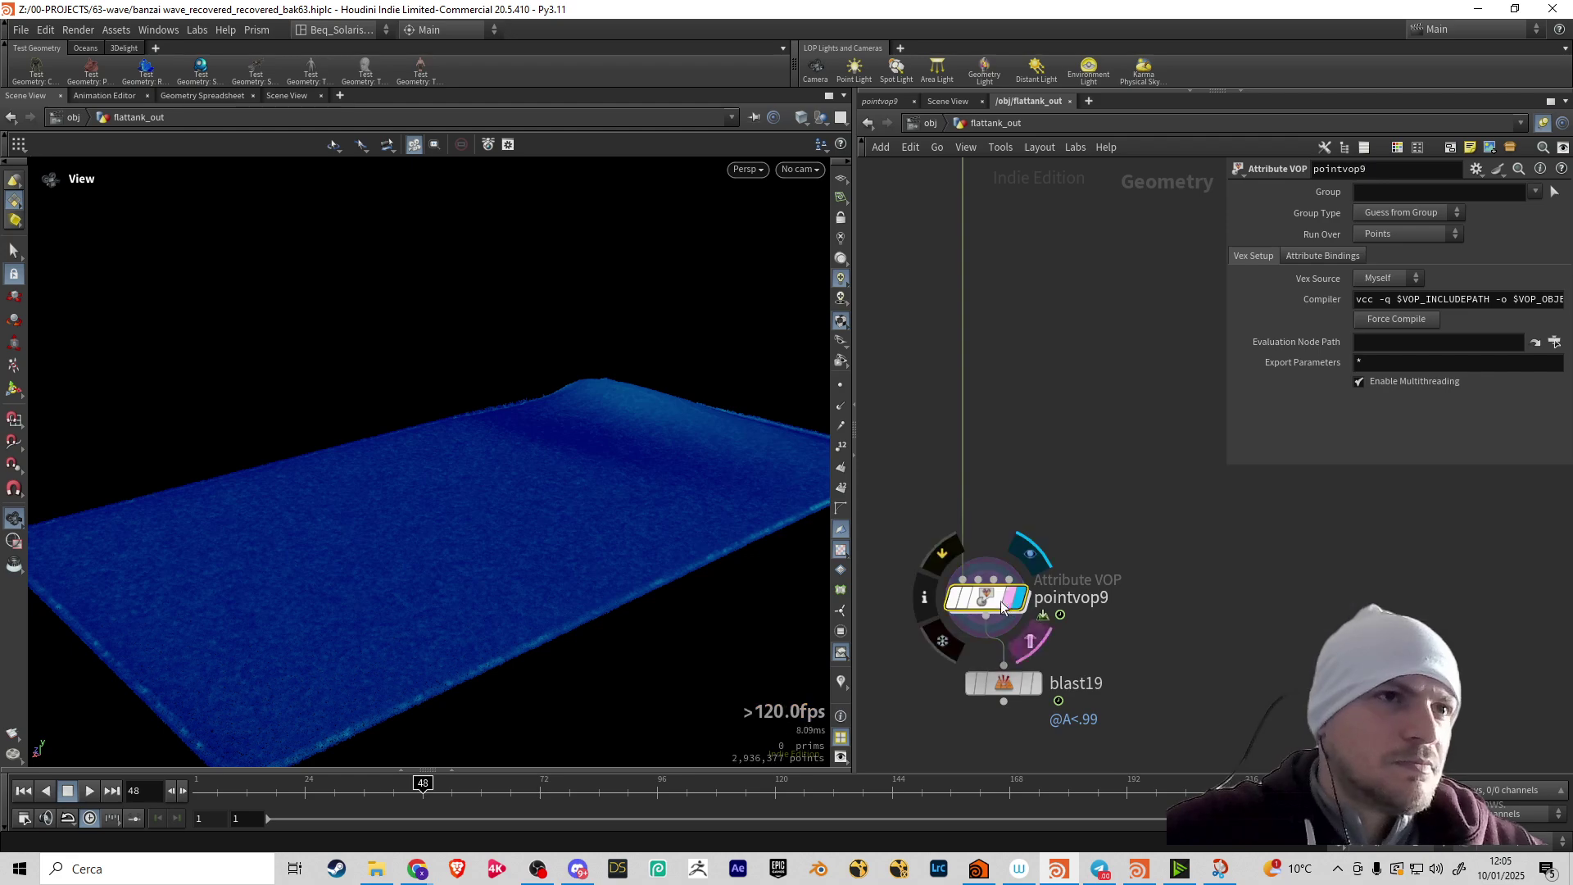
double_click(1001, 606)
scroll(974, 585, "down", 3)
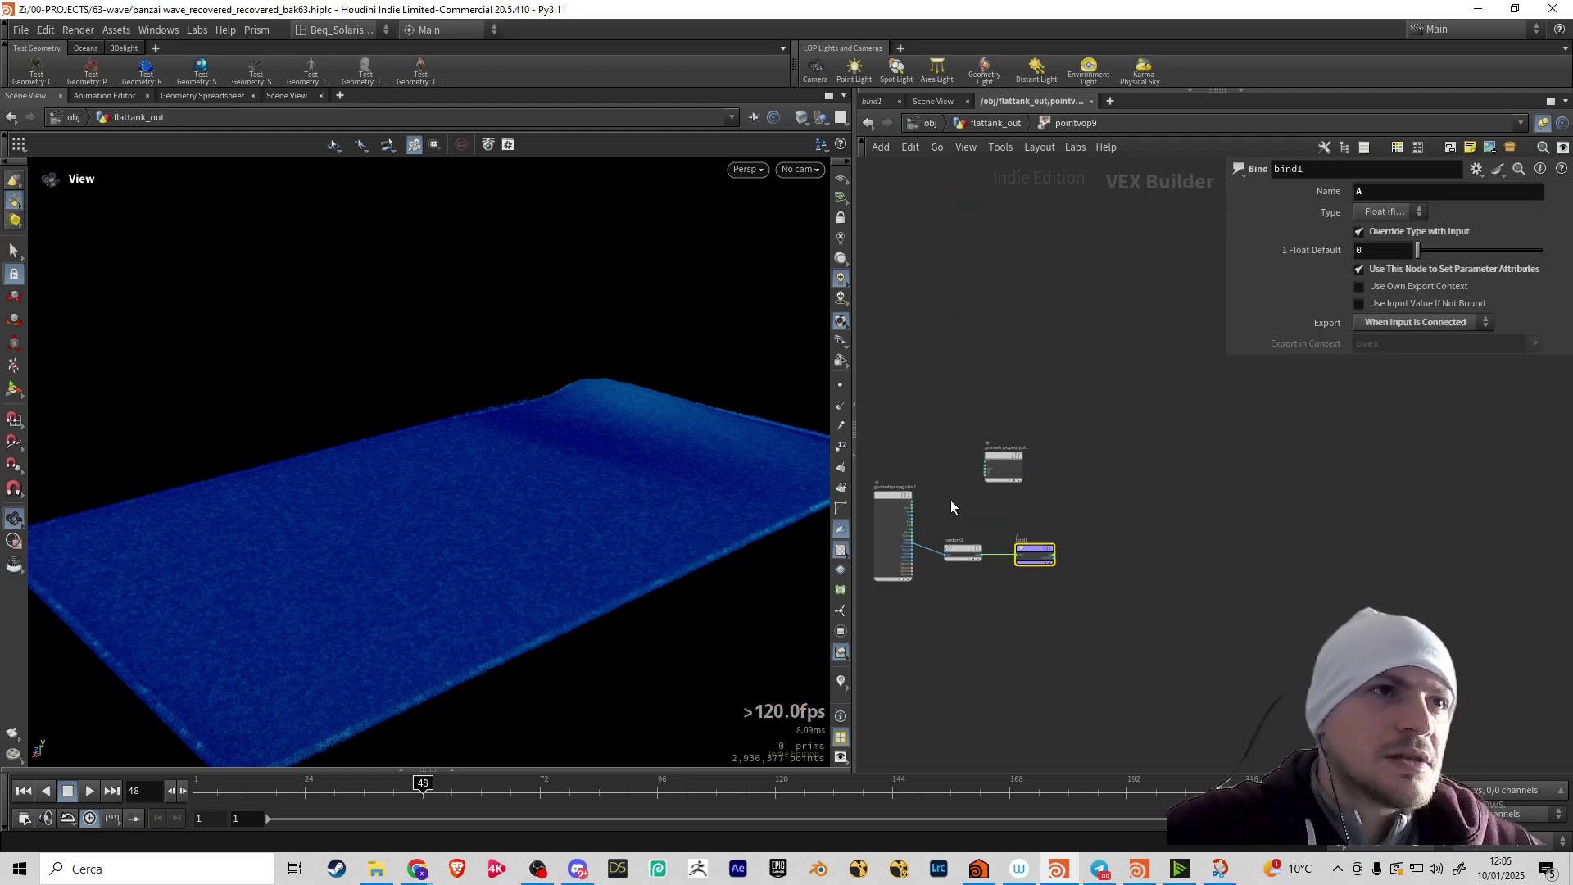
scroll(950, 500, "up", 10)
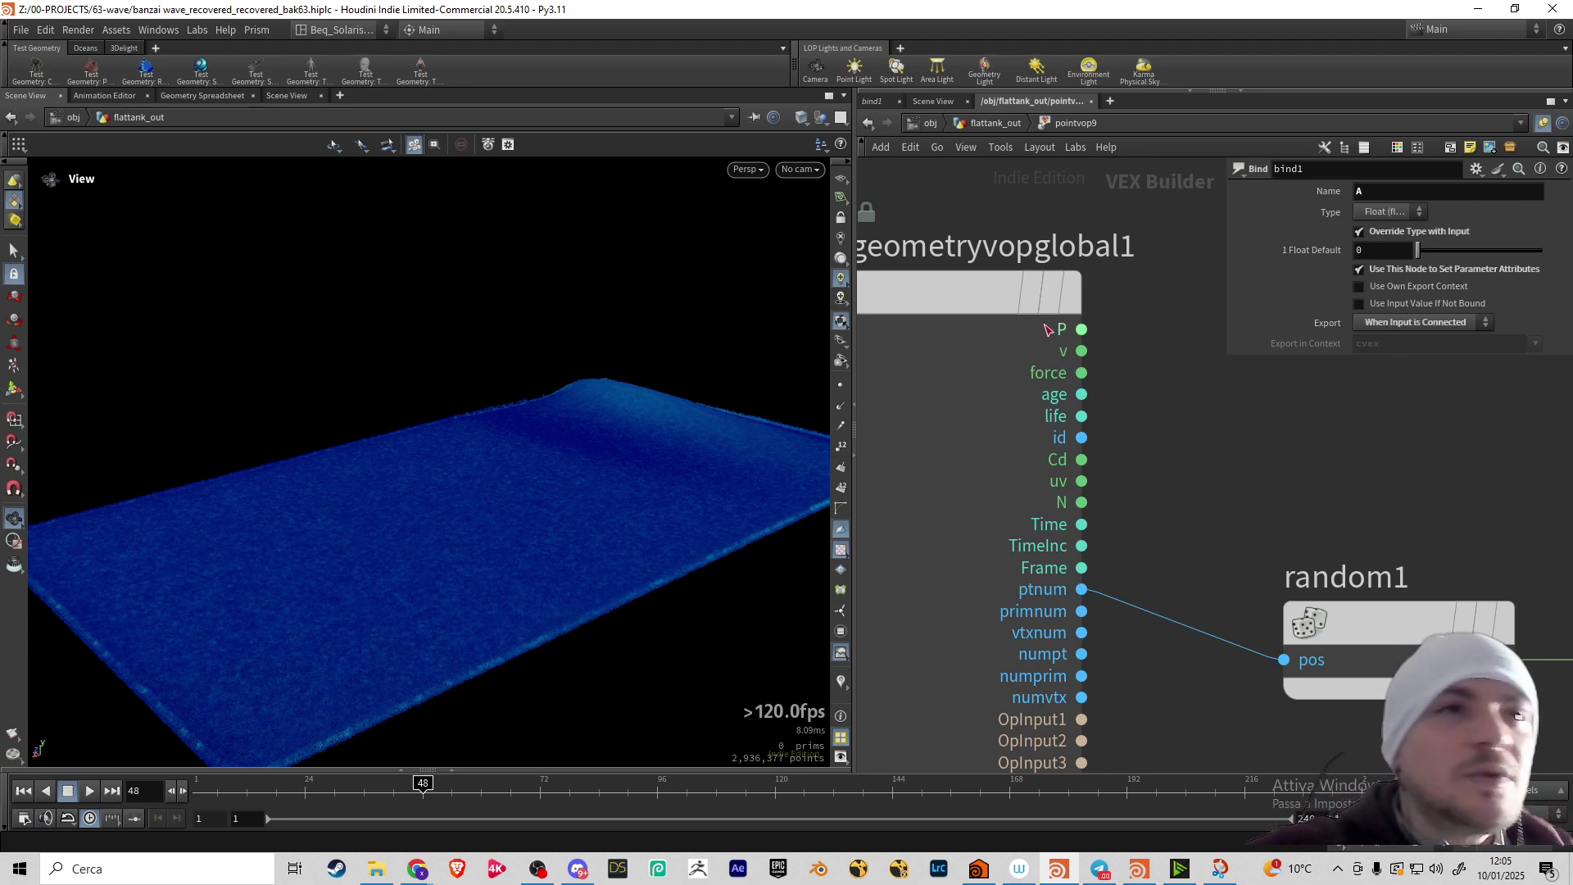
Return to flattank_out and review pointvop9's point attributes in its node info
left_click(996, 122)
left_click(924, 596)
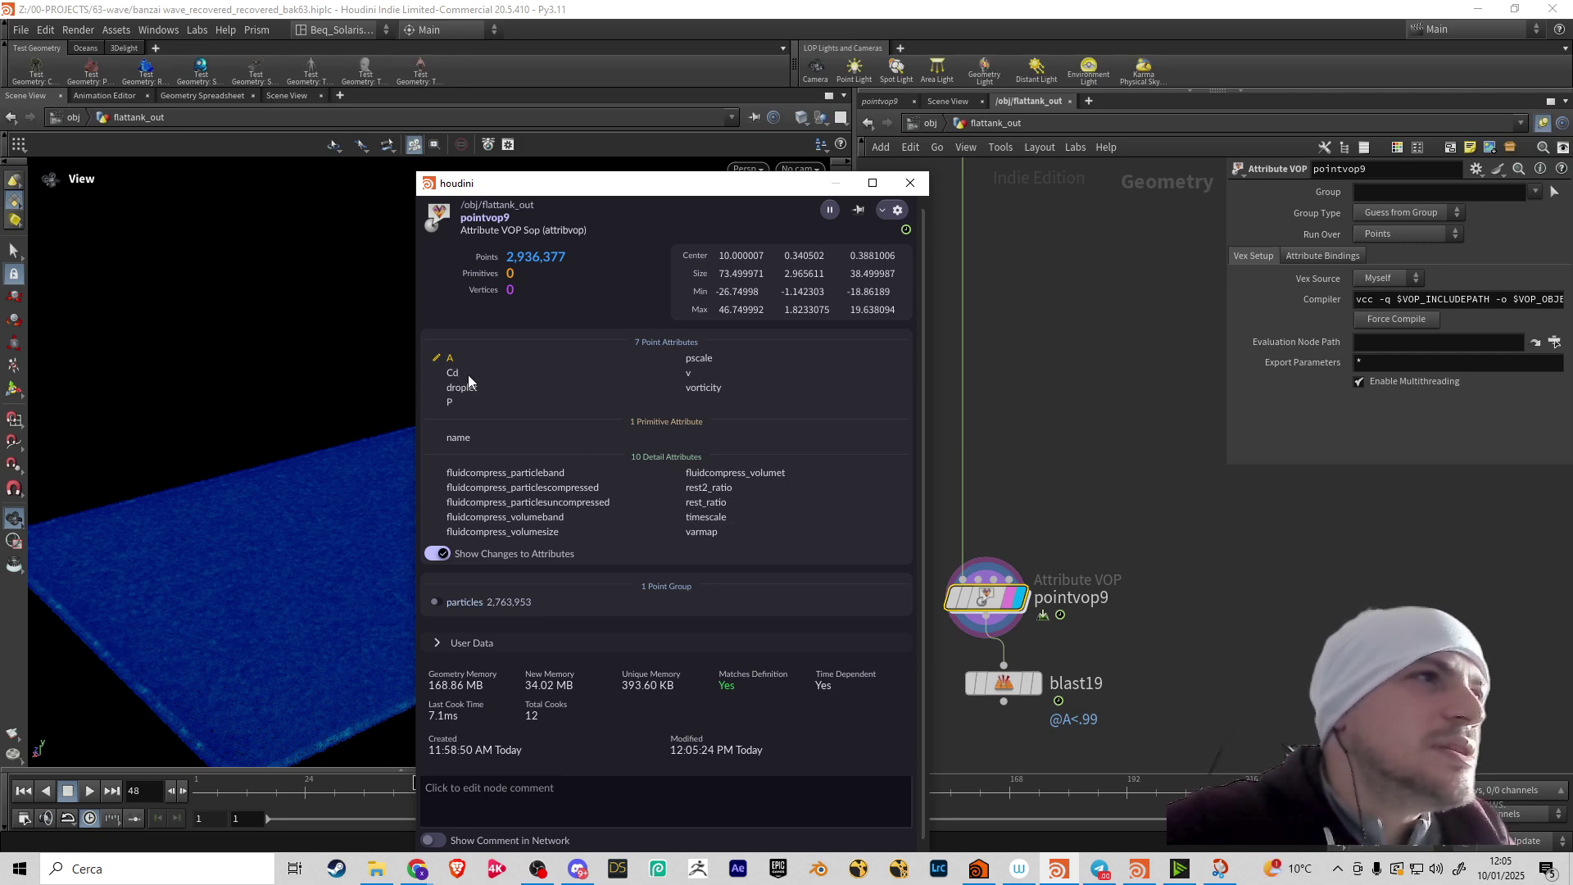
left_click(910, 183)
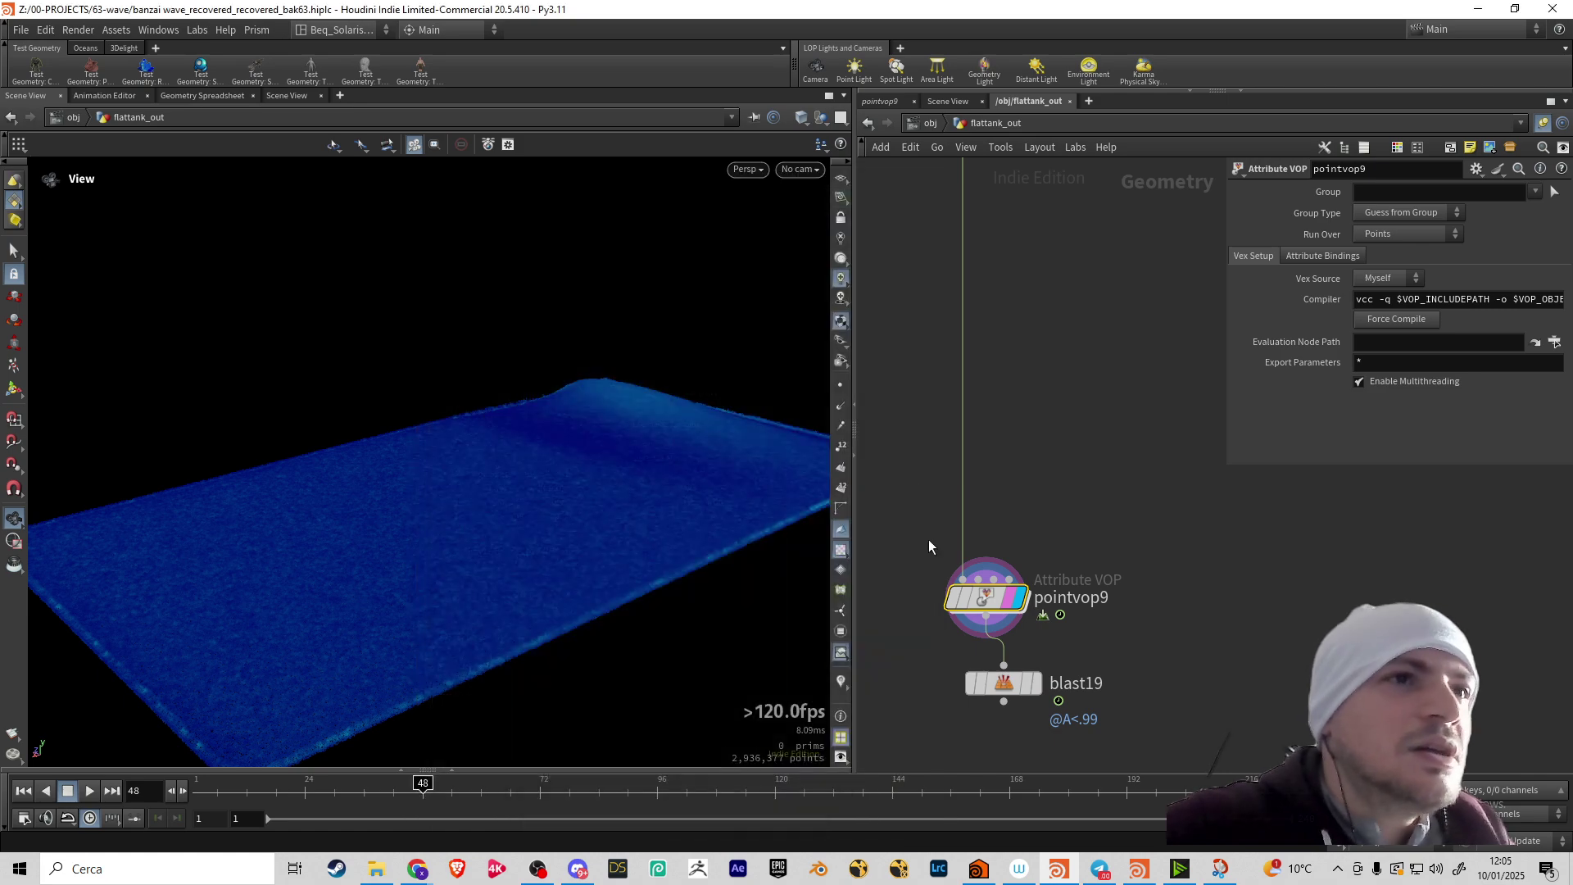
Go back inside pointvop9 and examine the data type colours of the geometryvopglobal1 outputs
double_click(994, 603)
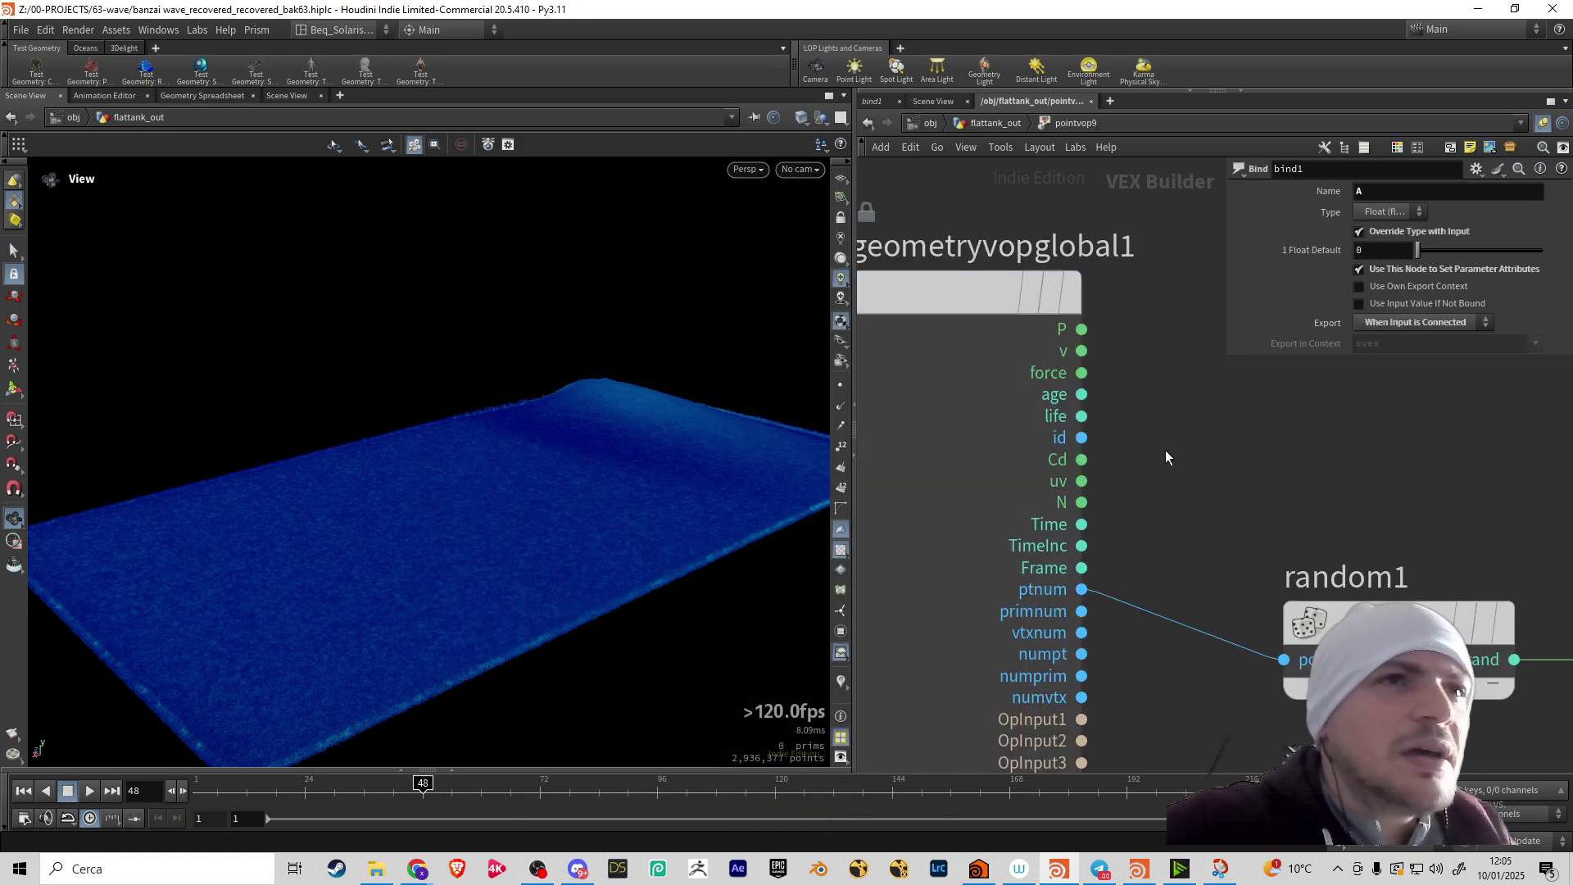
scroll(1145, 452, "down", 1)
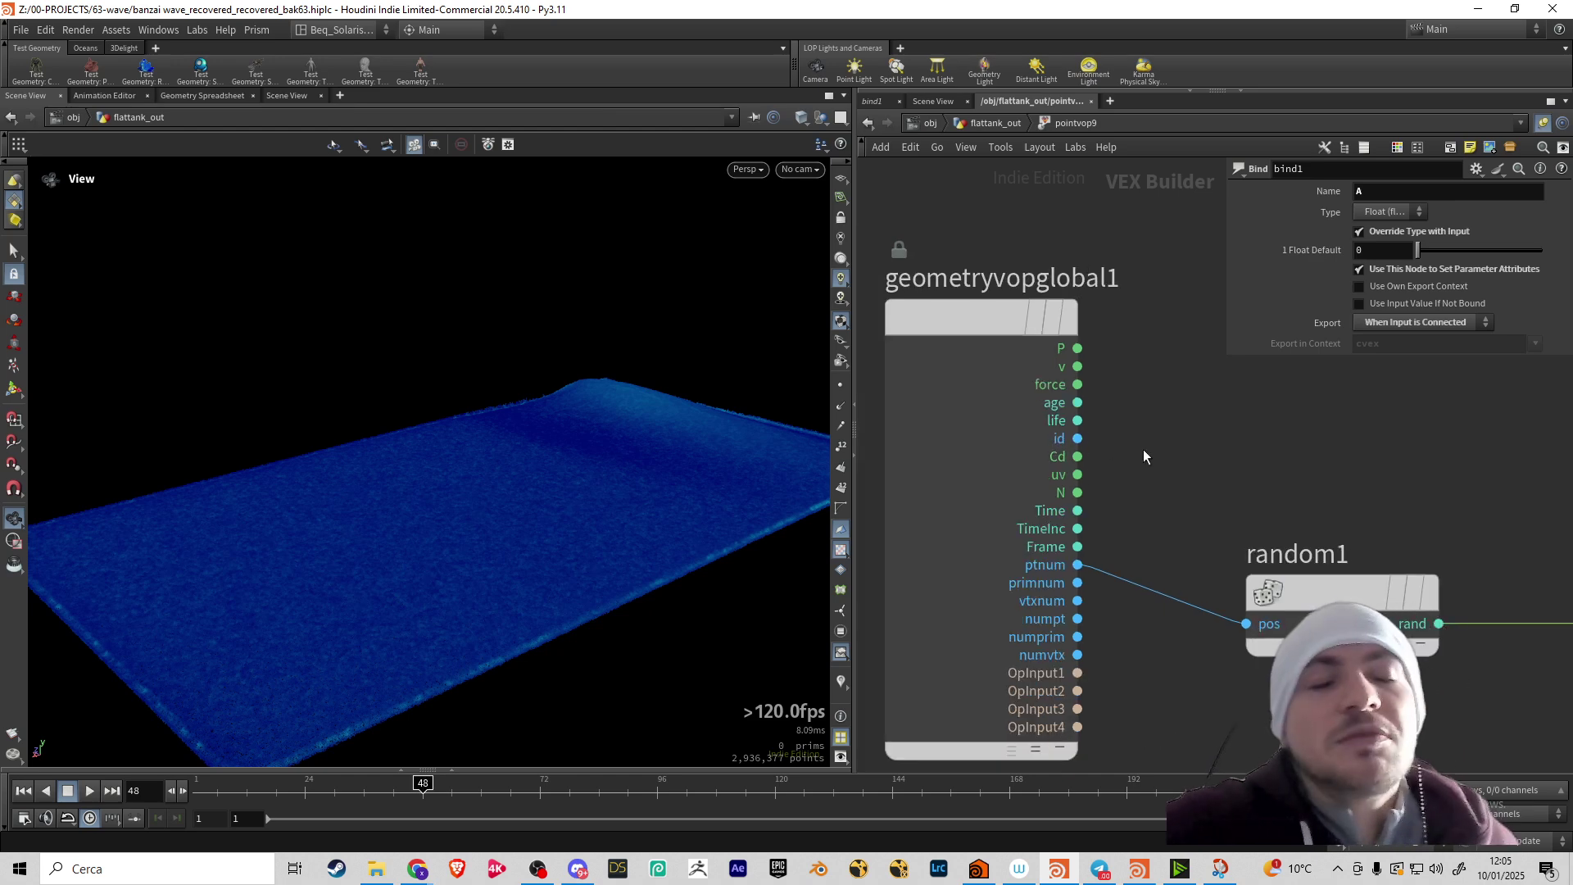
scroll(1114, 399, "up", 1)
scroll(1114, 398, "down", 2)
scroll(1092, 426, "up", 2)
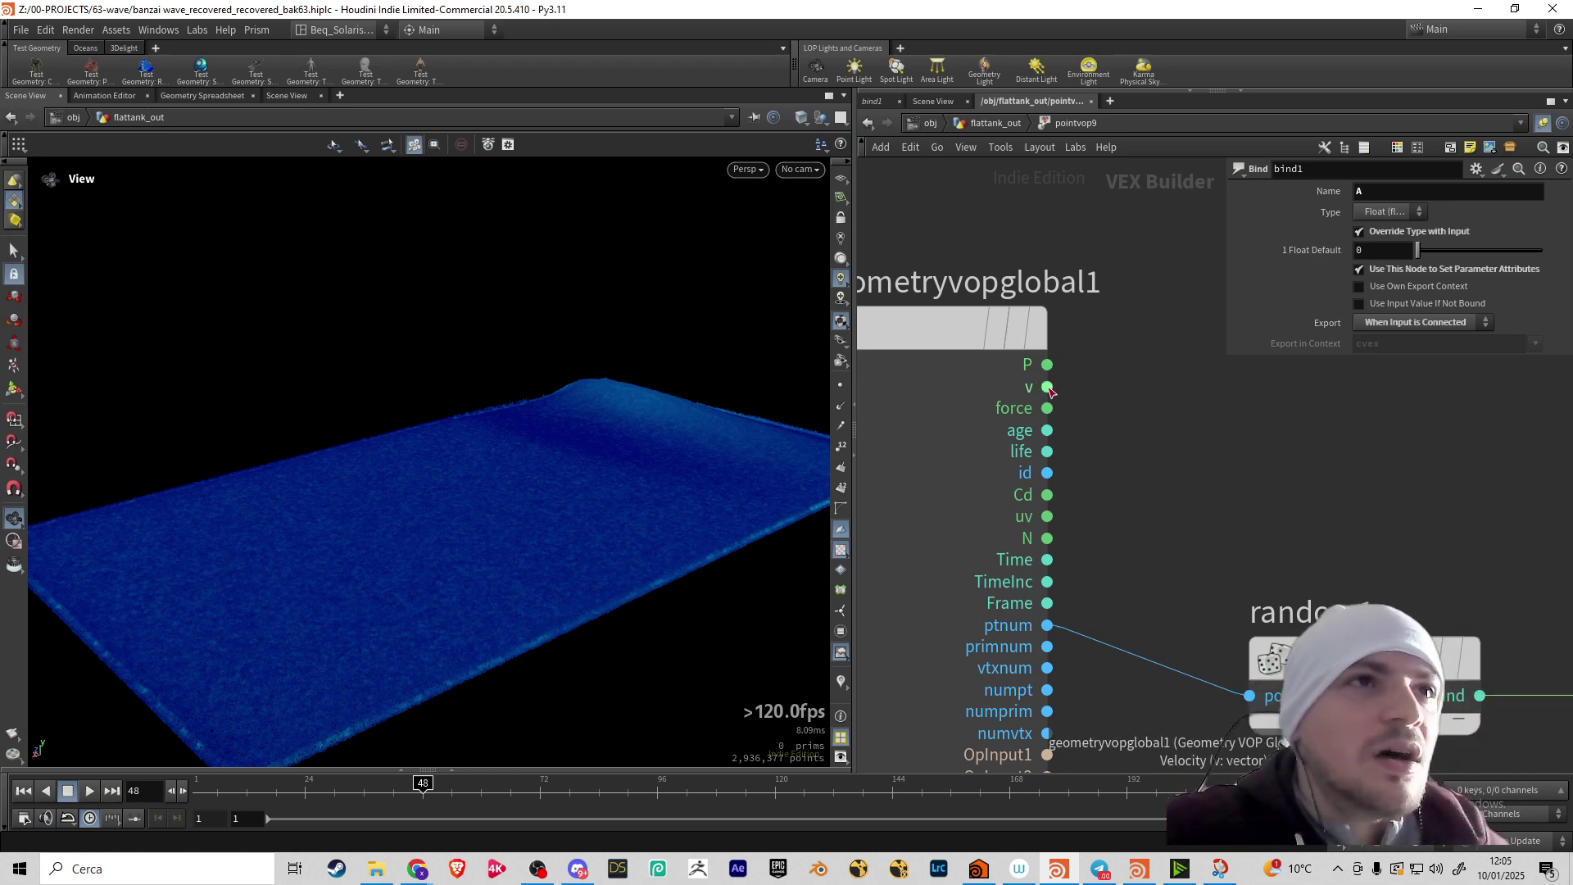
Try a Bind node on the age output, set its float default to 0.192, and delete the node
left_click(1044, 435)
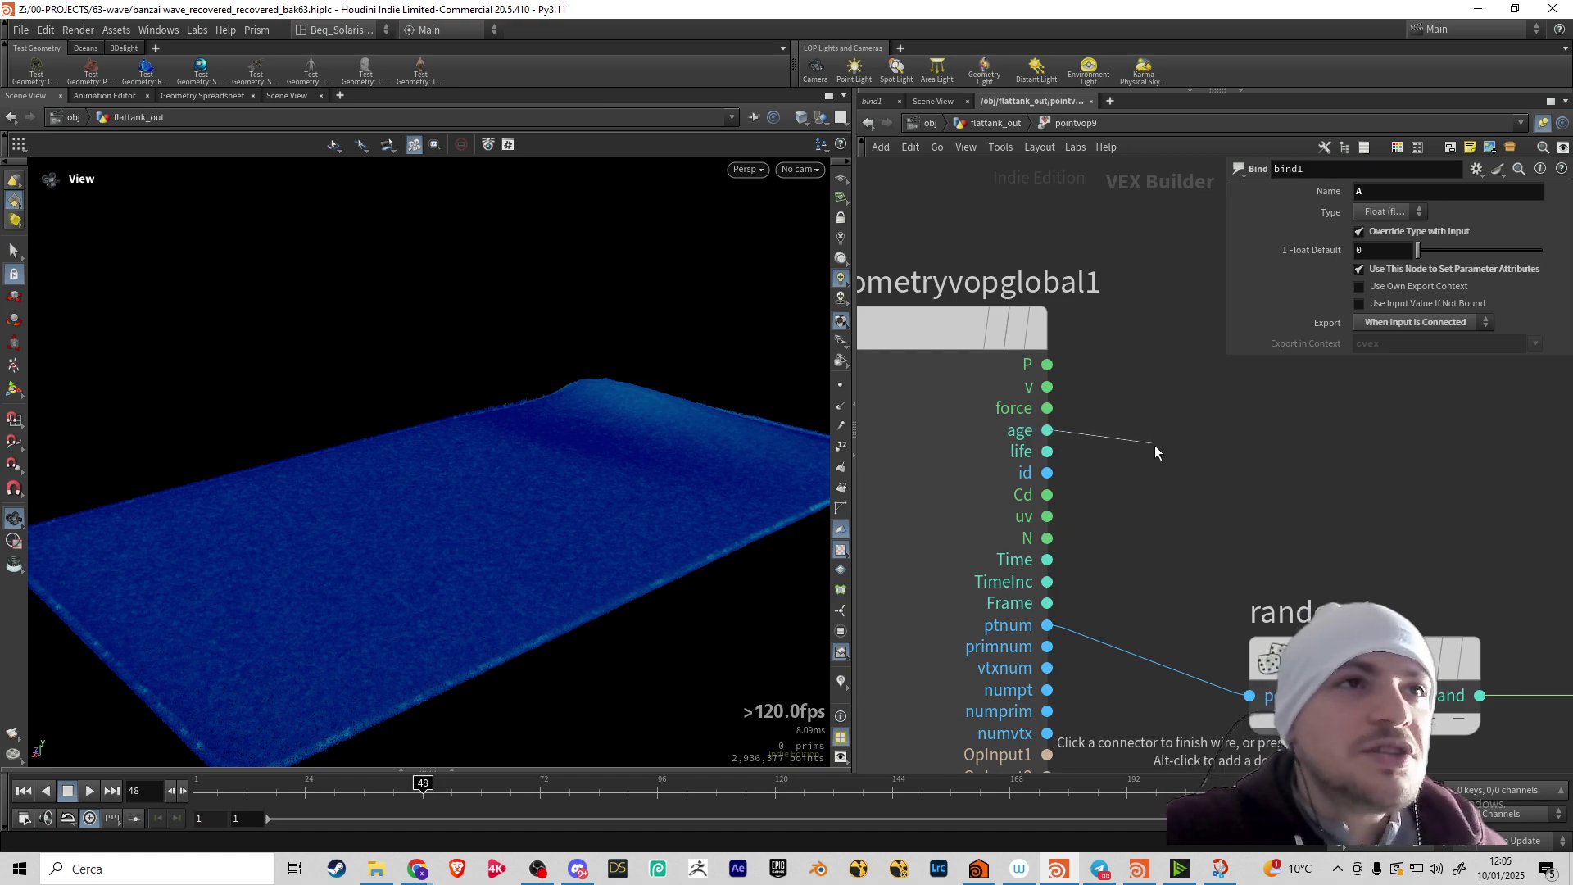
key("Tab")
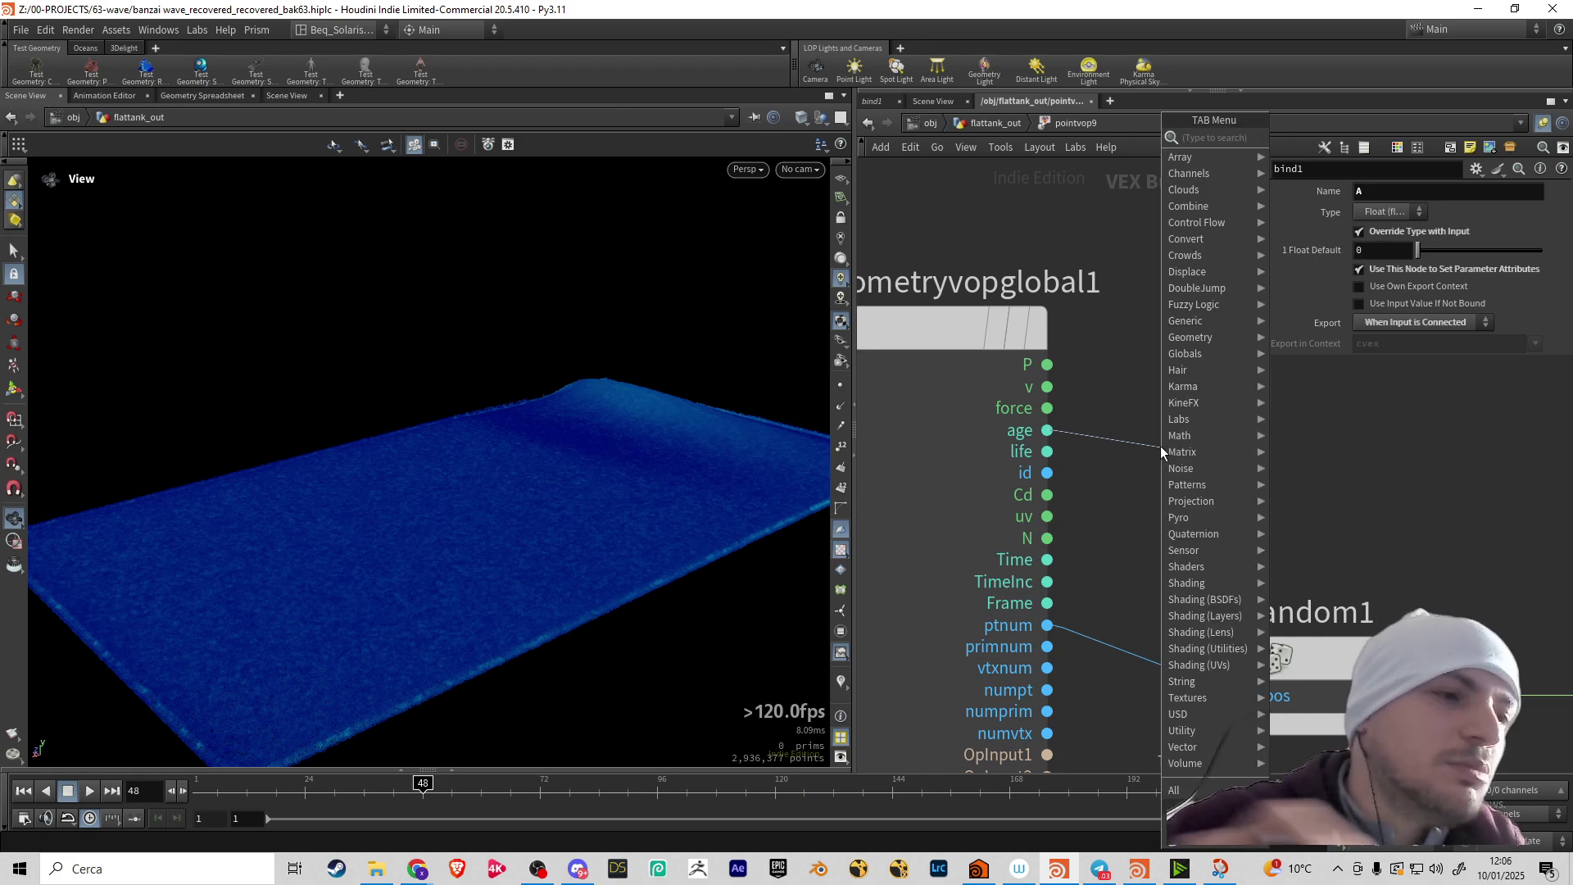
type("bind")
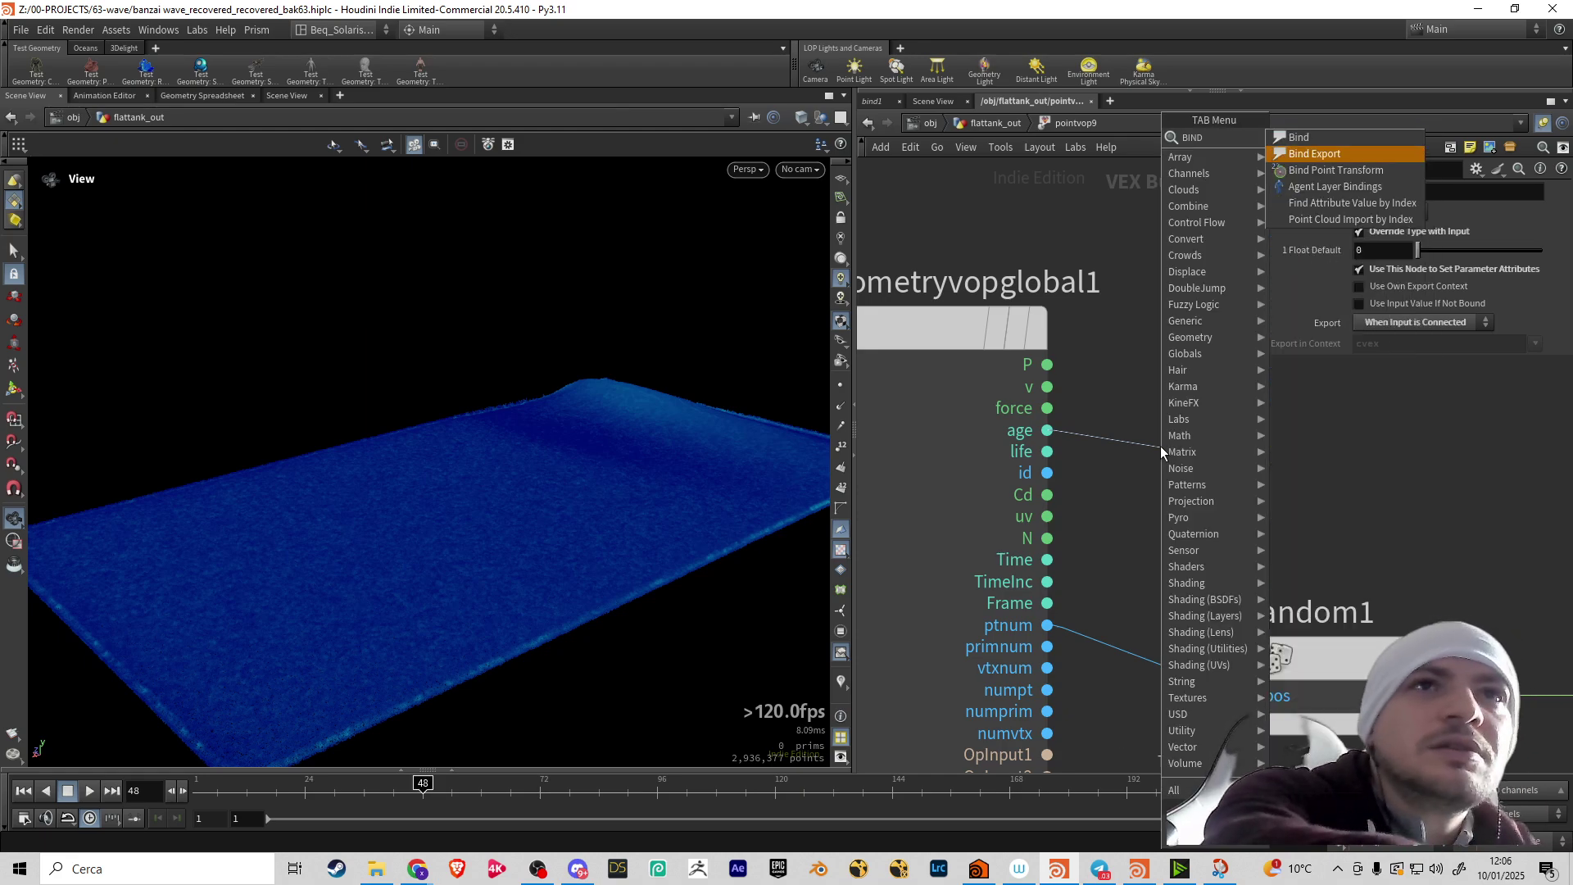
key("Return")
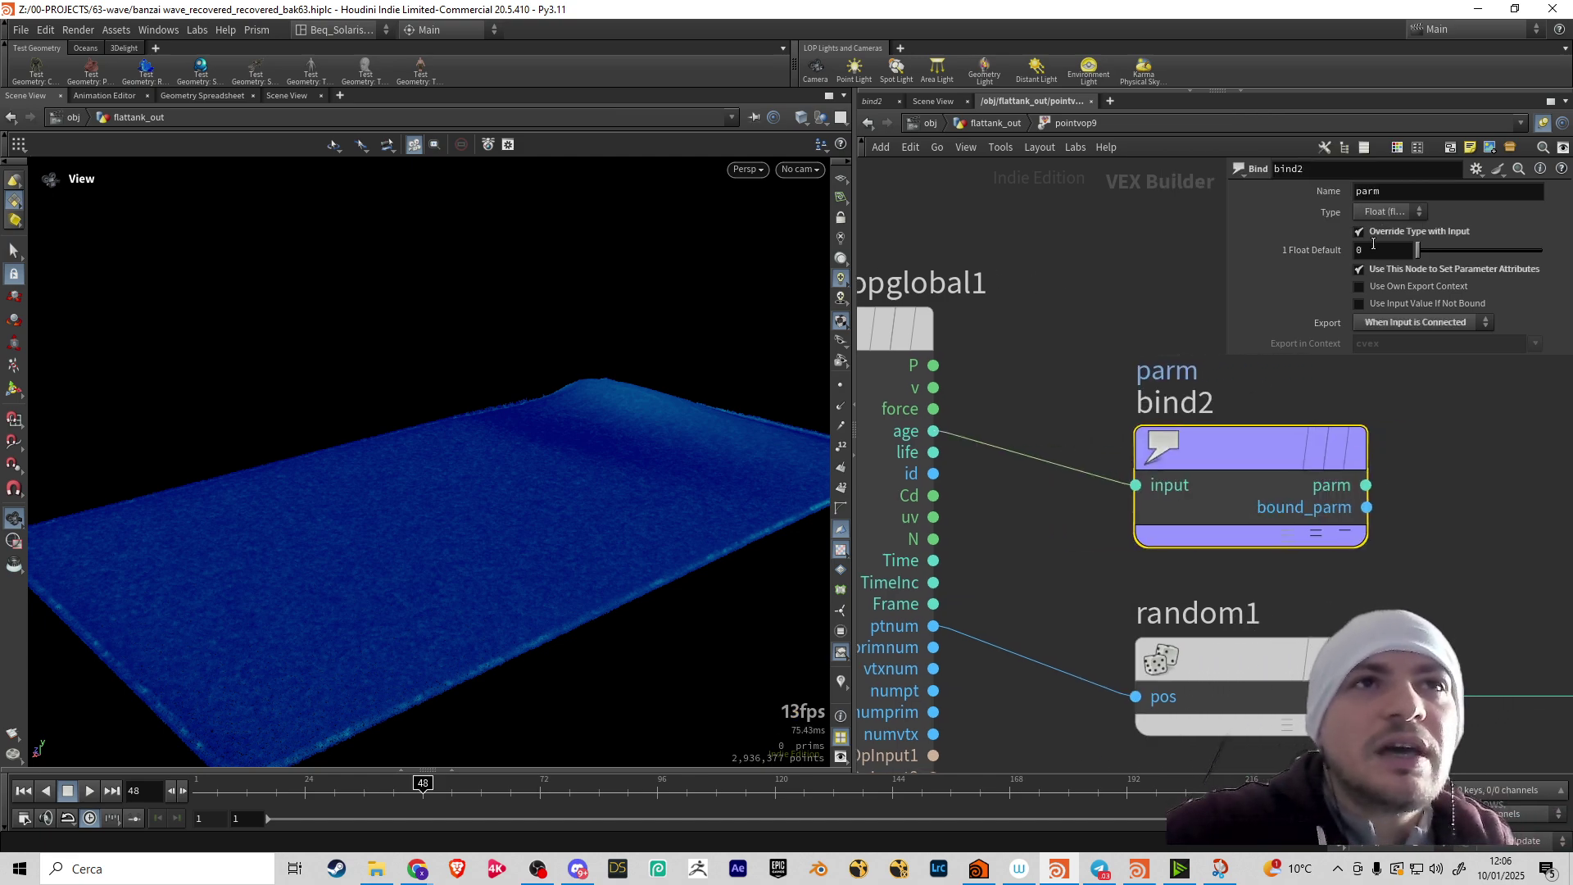
mouse_move(1418, 250)
left_mouse_down()
mouse_move(1540, 254)
mouse_move(1442, 253)
left_mouse_up()
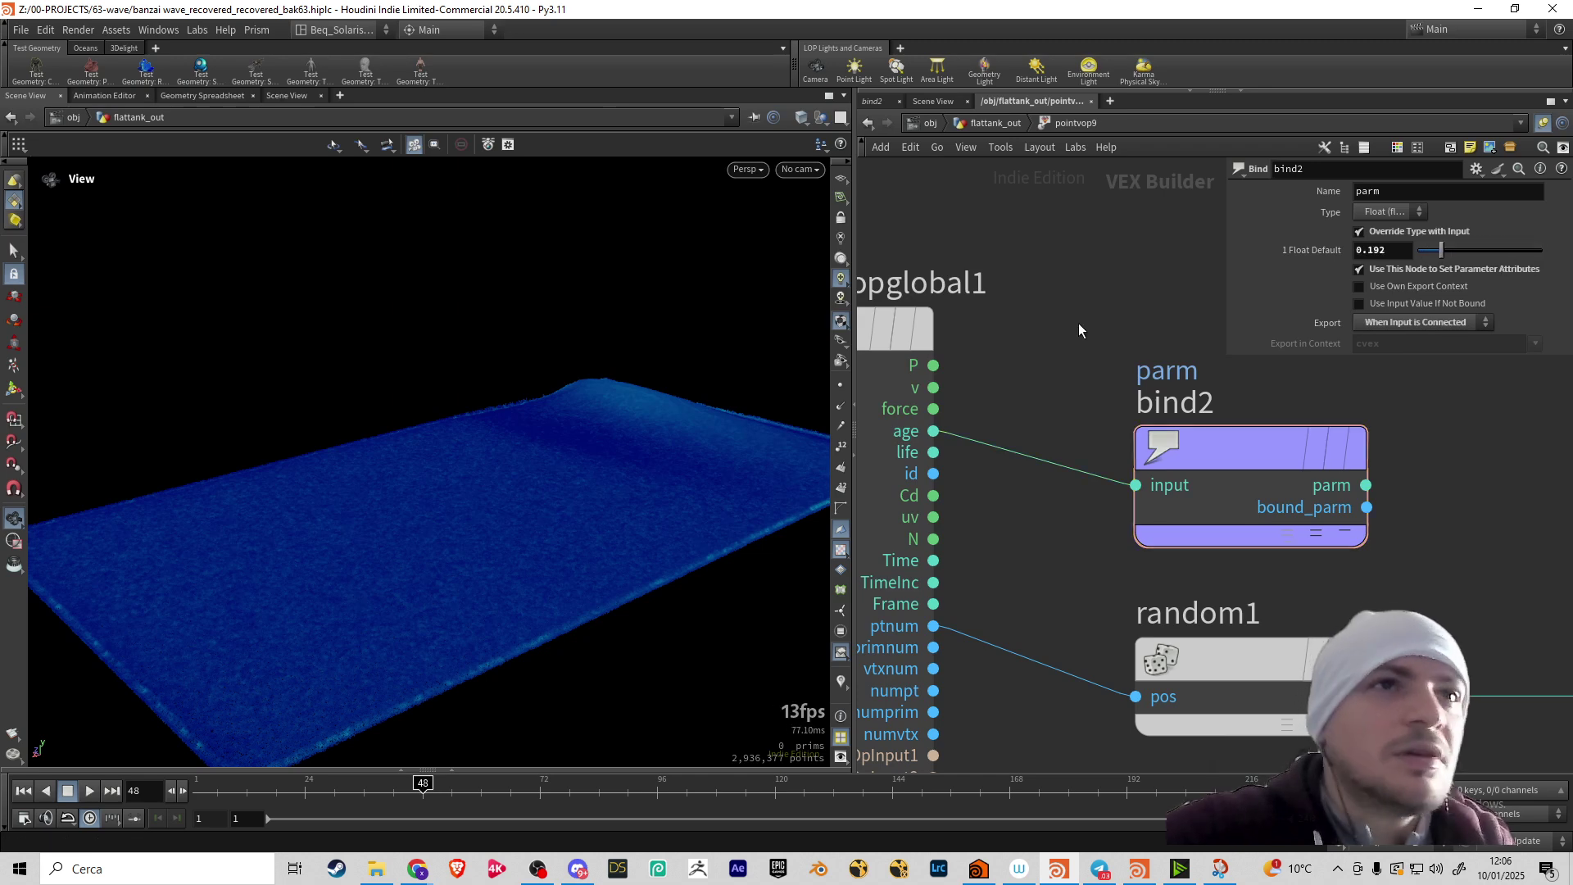
key("Delete")
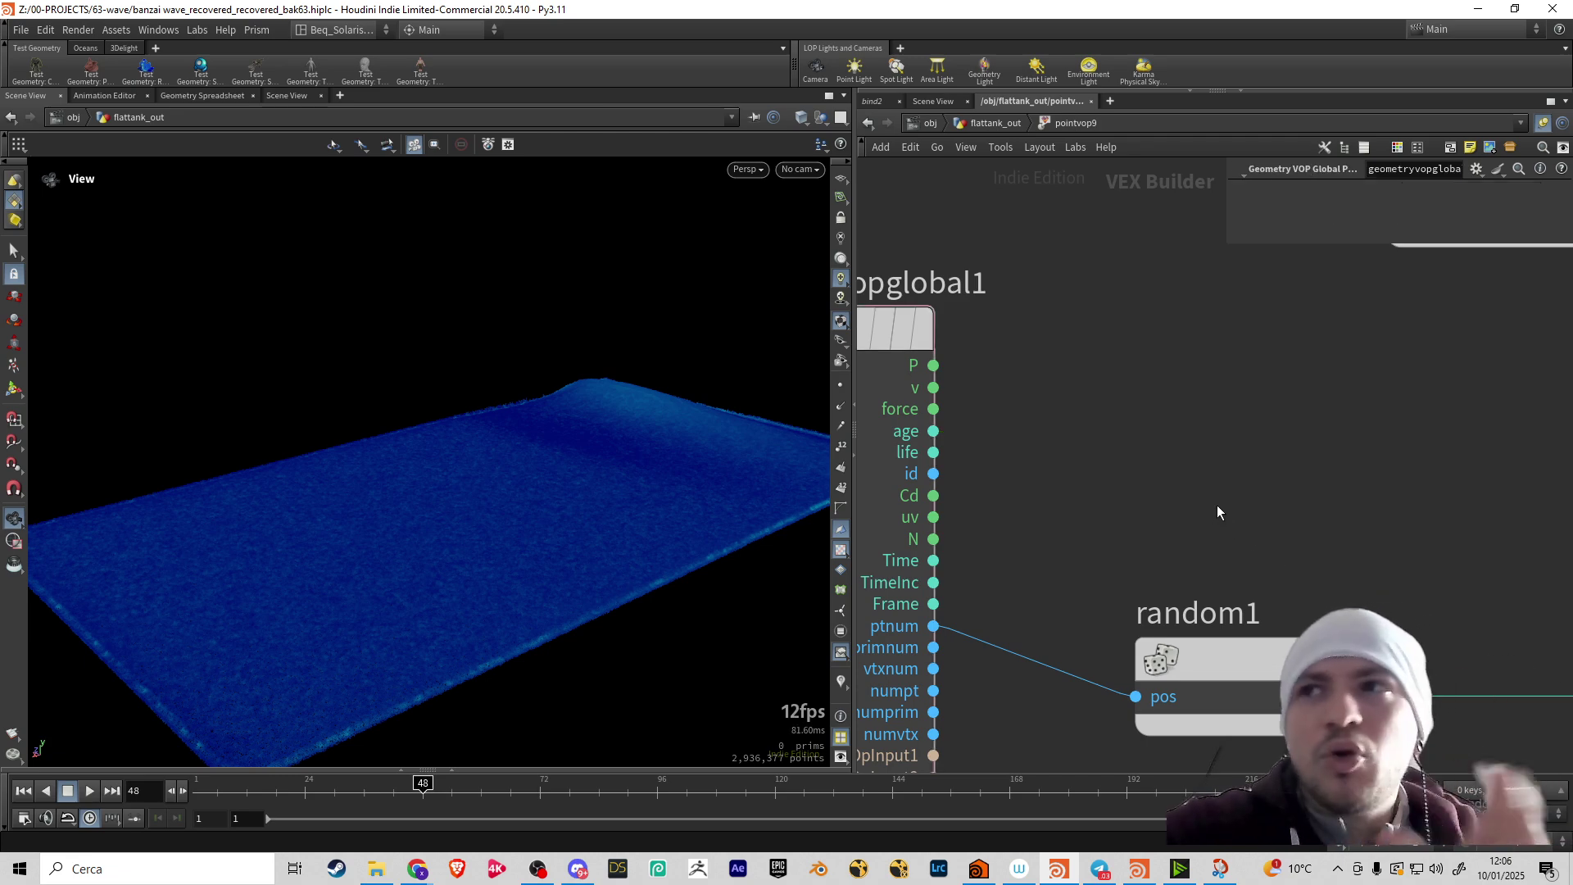
Try a Bind node on the id output, adjust its integer default, and delete the node
middle_click_drag(1200, 489, 1216, 423)
left_click(948, 409)
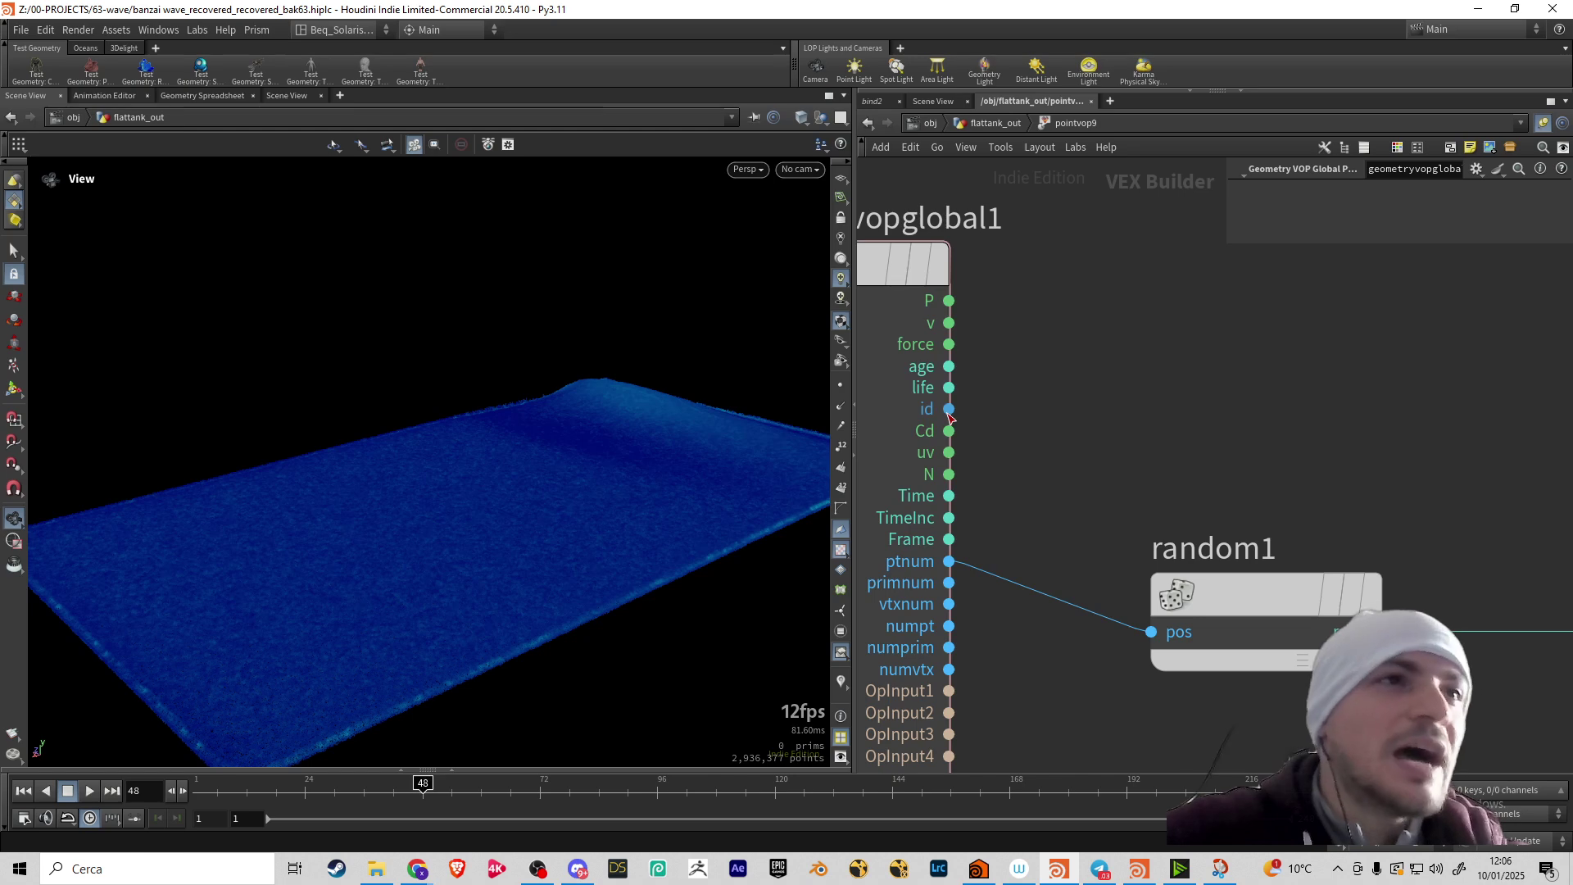
left_click(1159, 435)
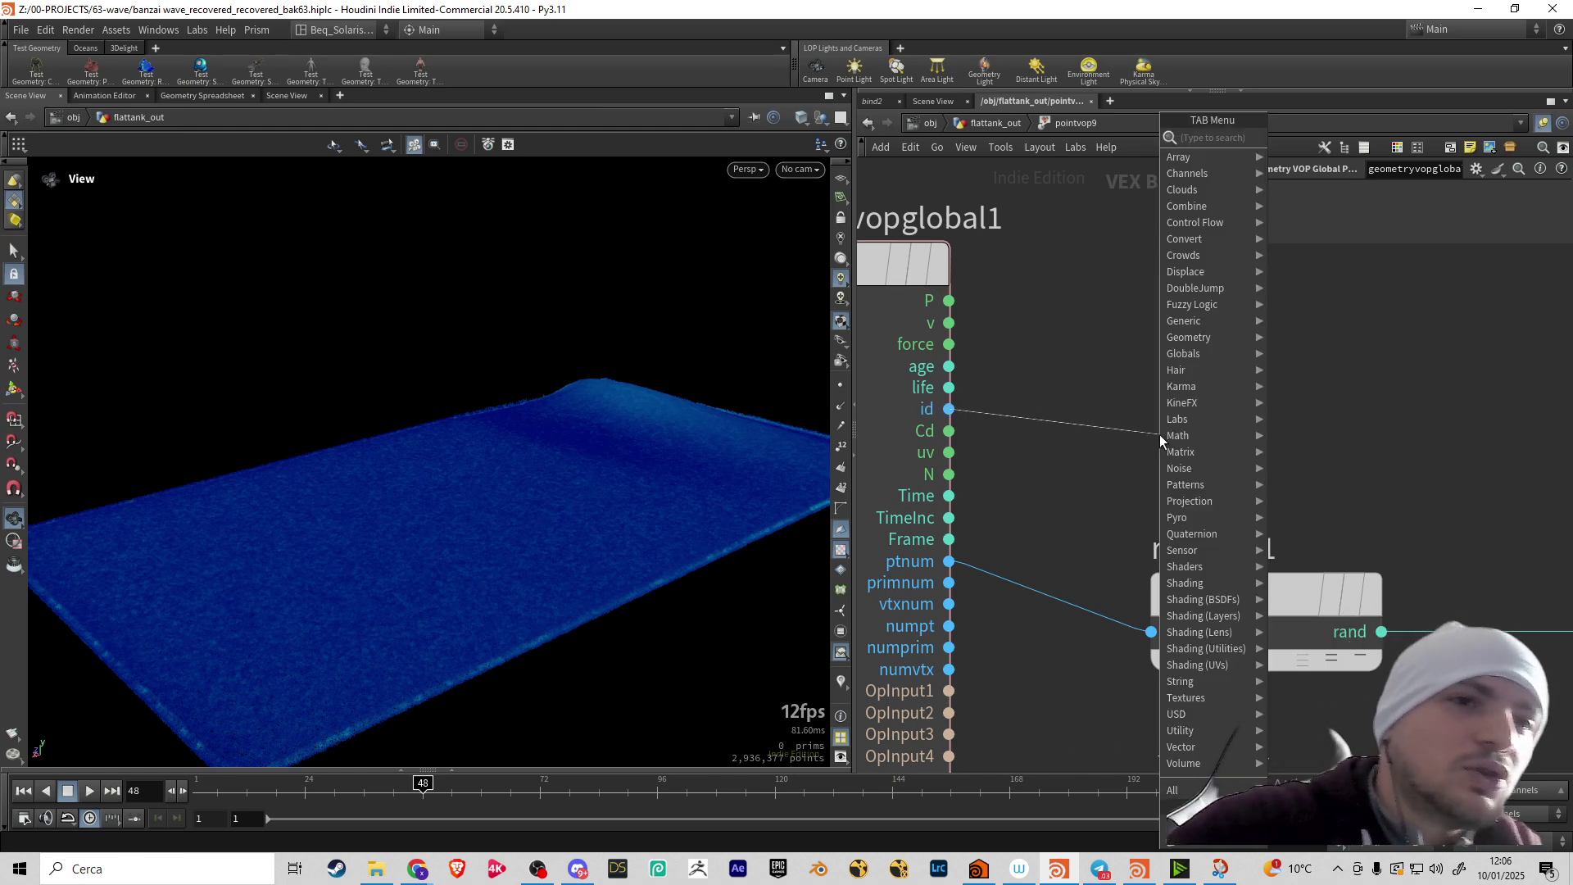
type("bind")
key("Return")
left_click(1209, 451)
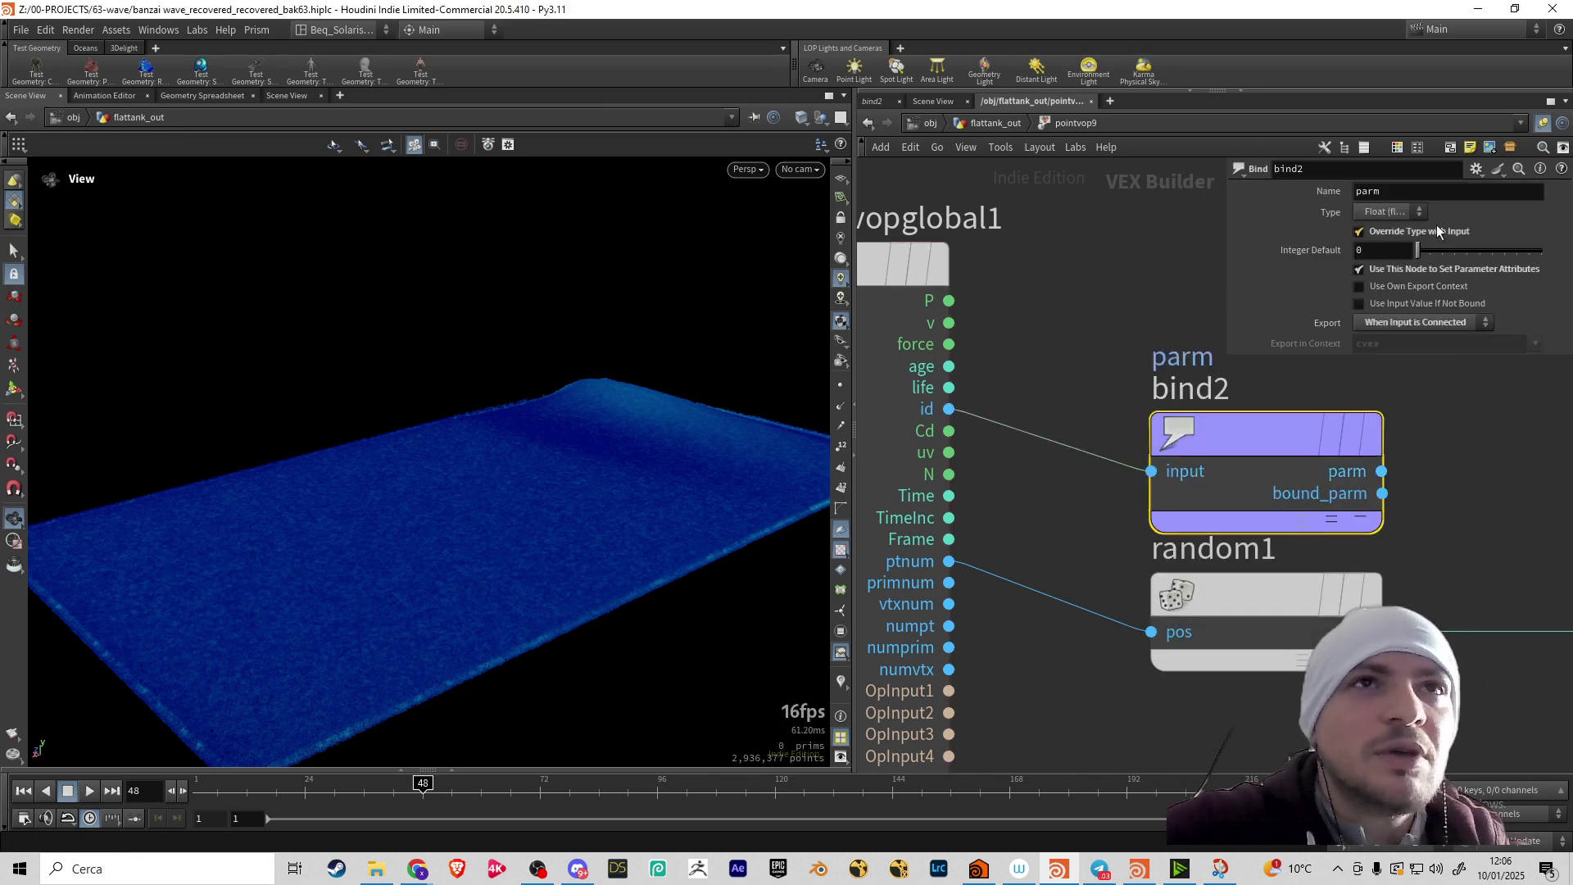
left_click_drag(1430, 255, 1517, 254)
key("Delete")
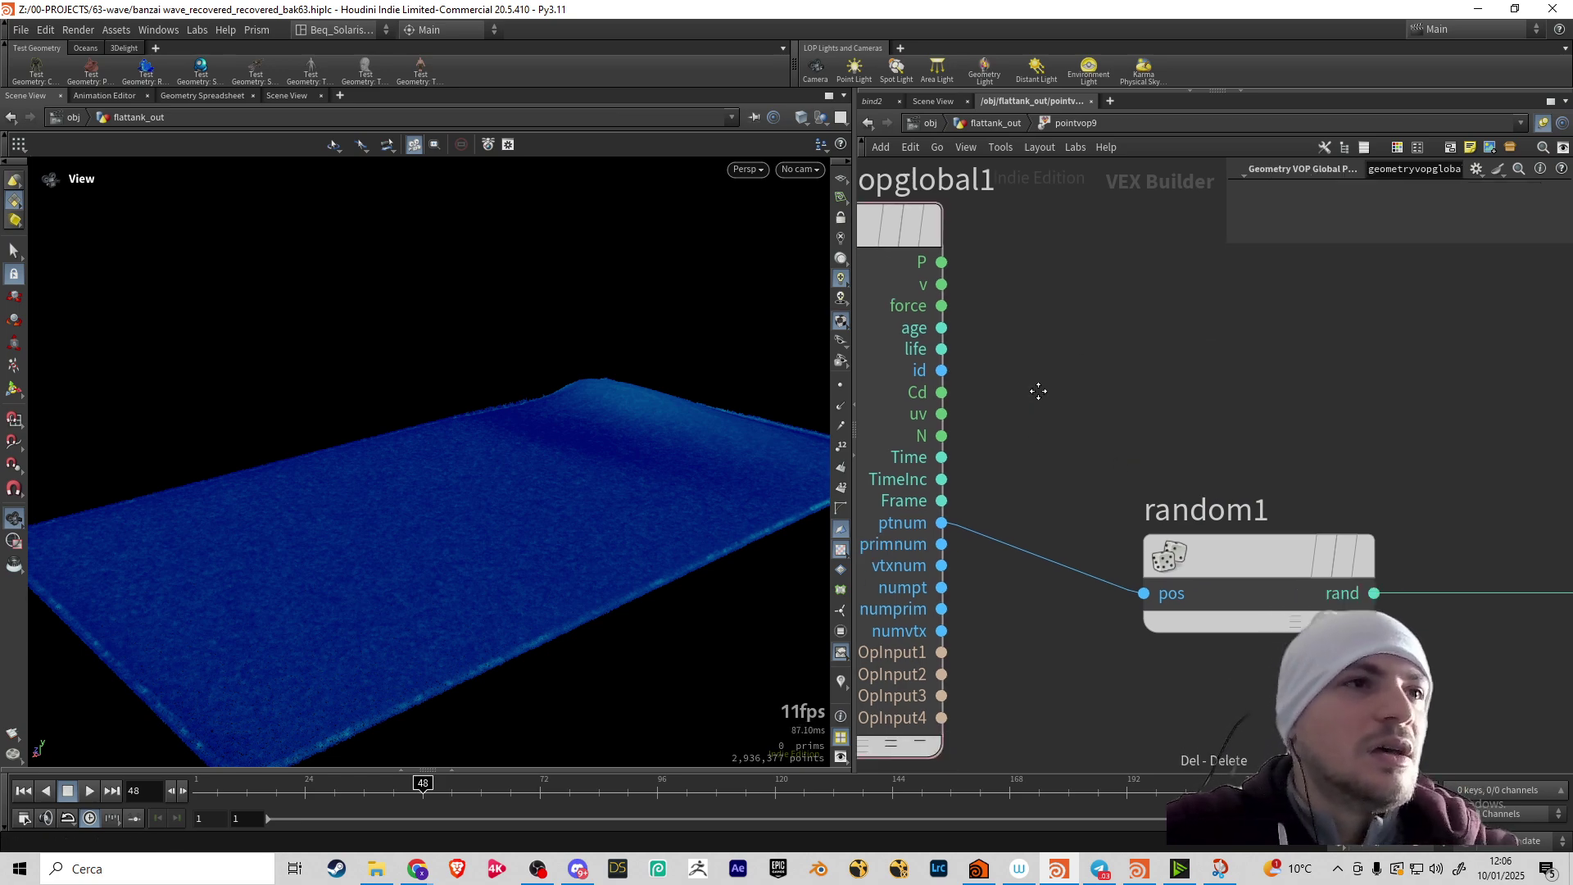
Examine the colour coding of the vector, float and integer outputs on geometryvopglobal1
scroll(1001, 434, "down", 3)
scroll(1001, 435, "up", 5)
left_click(978, 434)
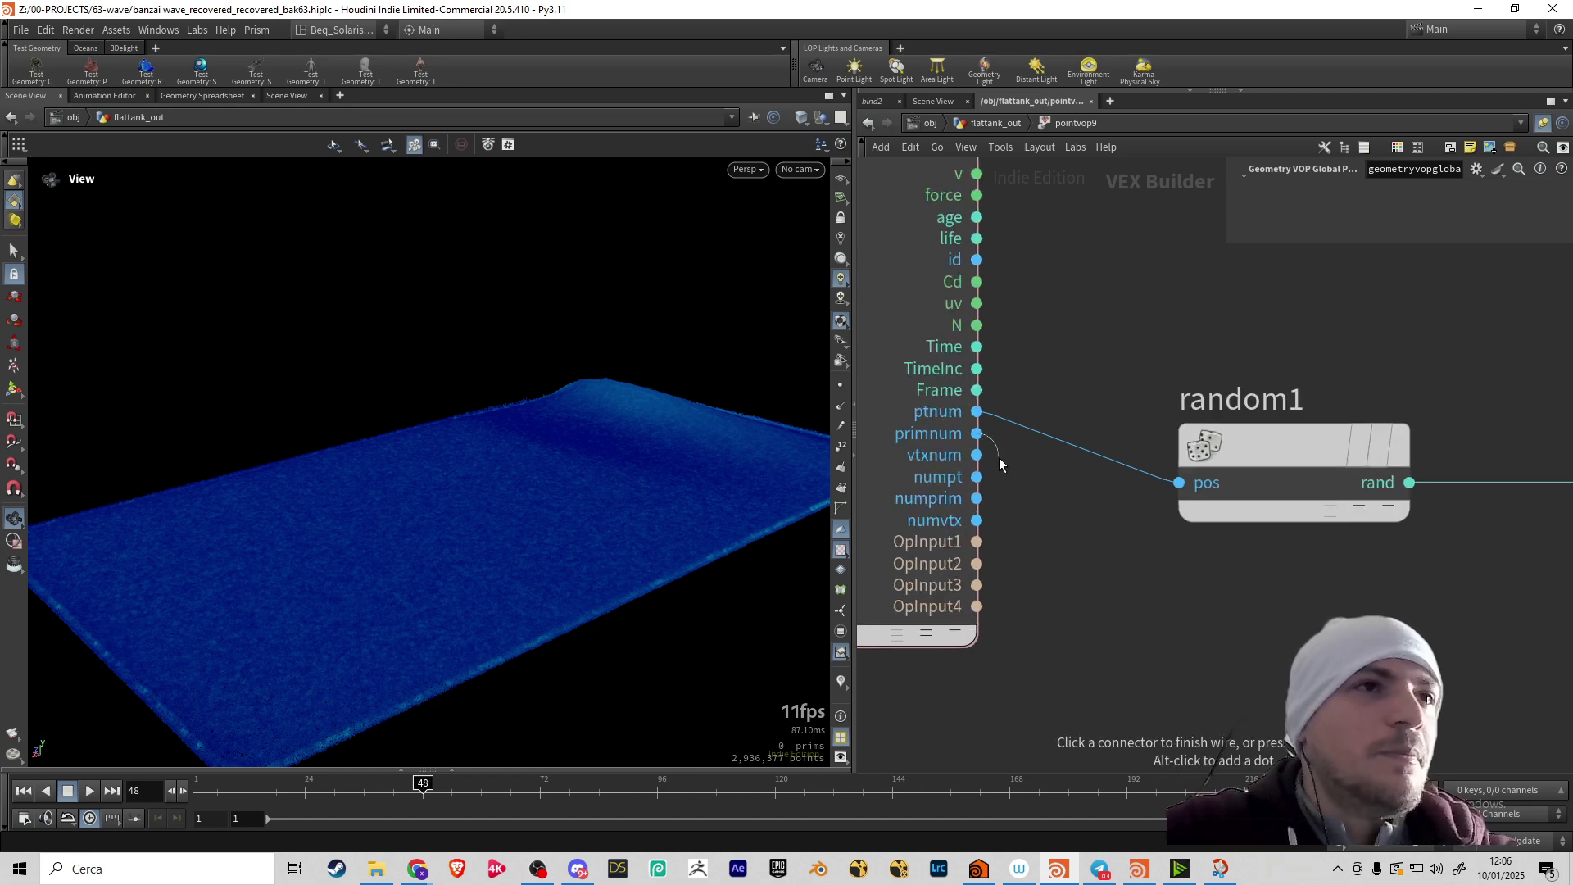
key("Escape")
scroll(1050, 488, "down", 3)
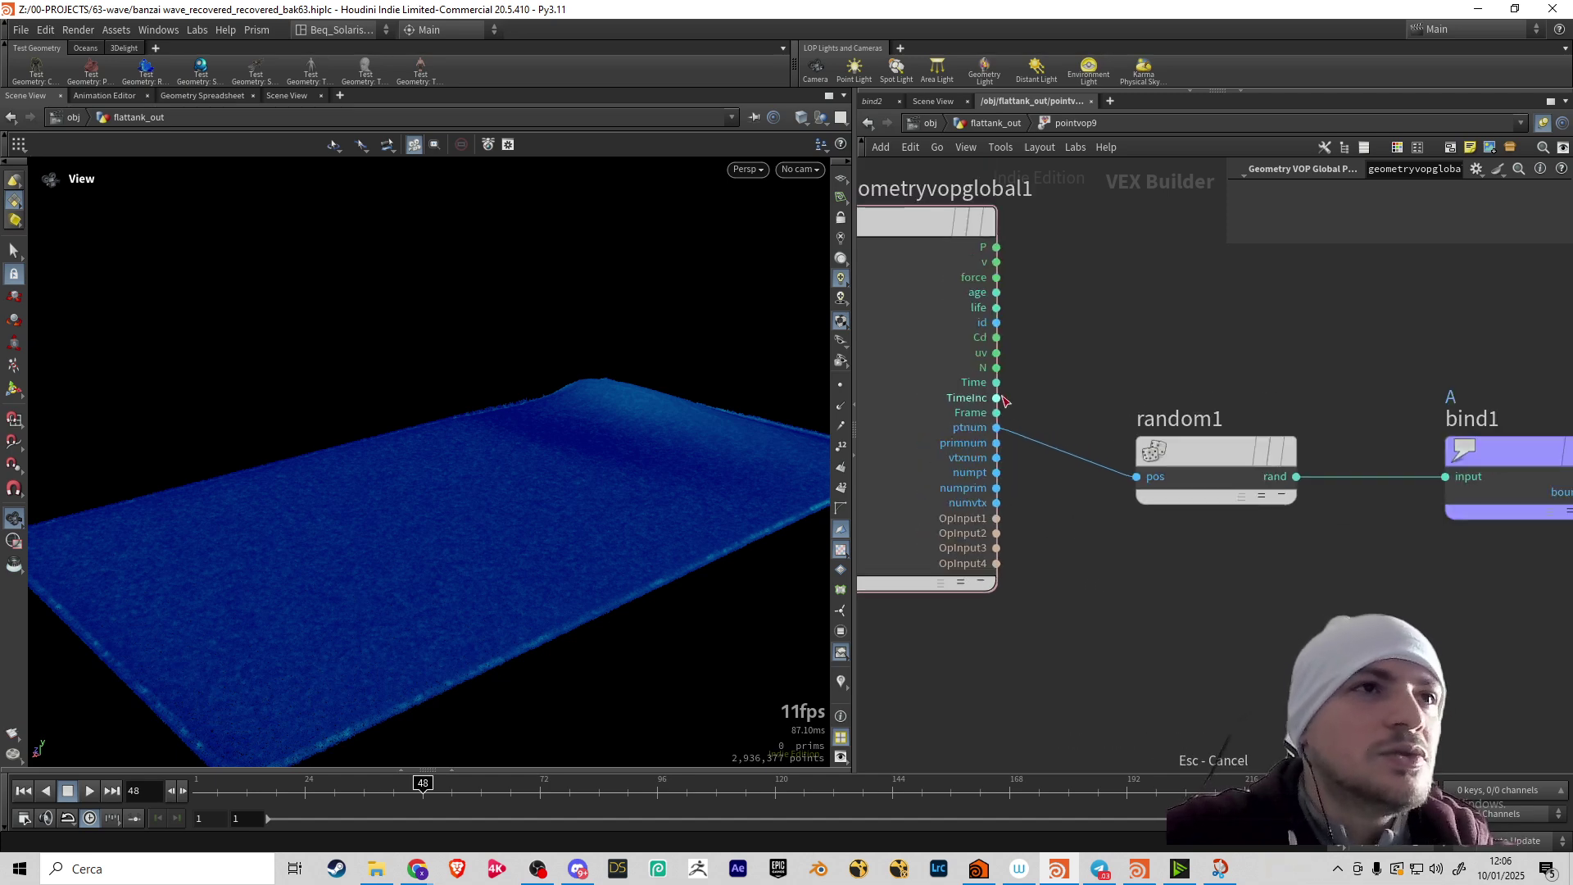
scroll(1024, 488, "up", 3)
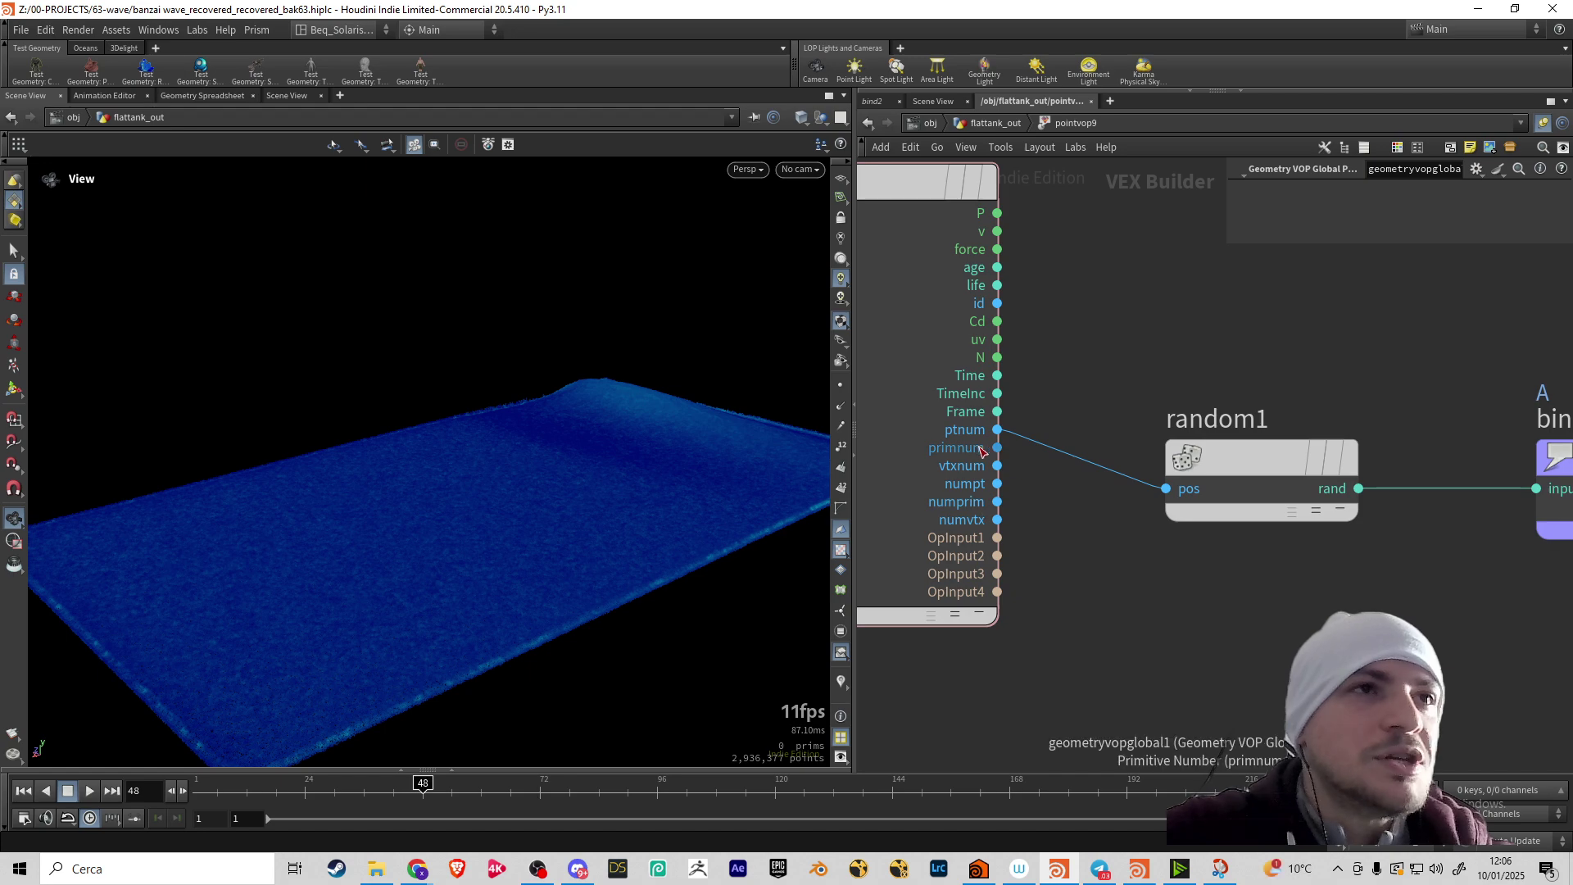
scroll(966, 418, "up", 2)
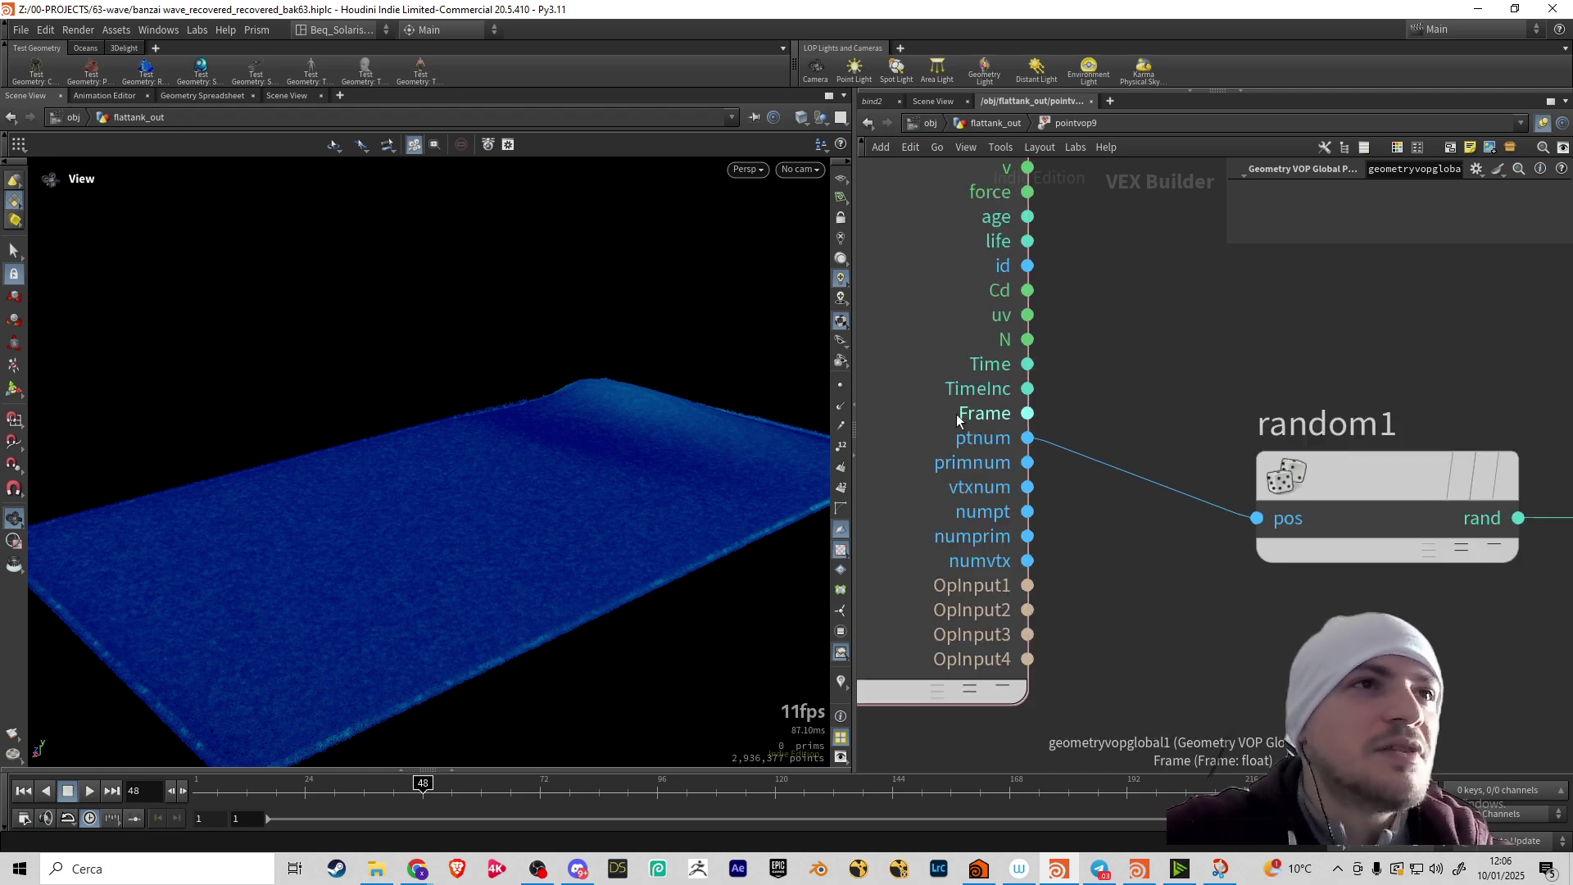
middle_click_drag(1064, 390, 1049, 435)
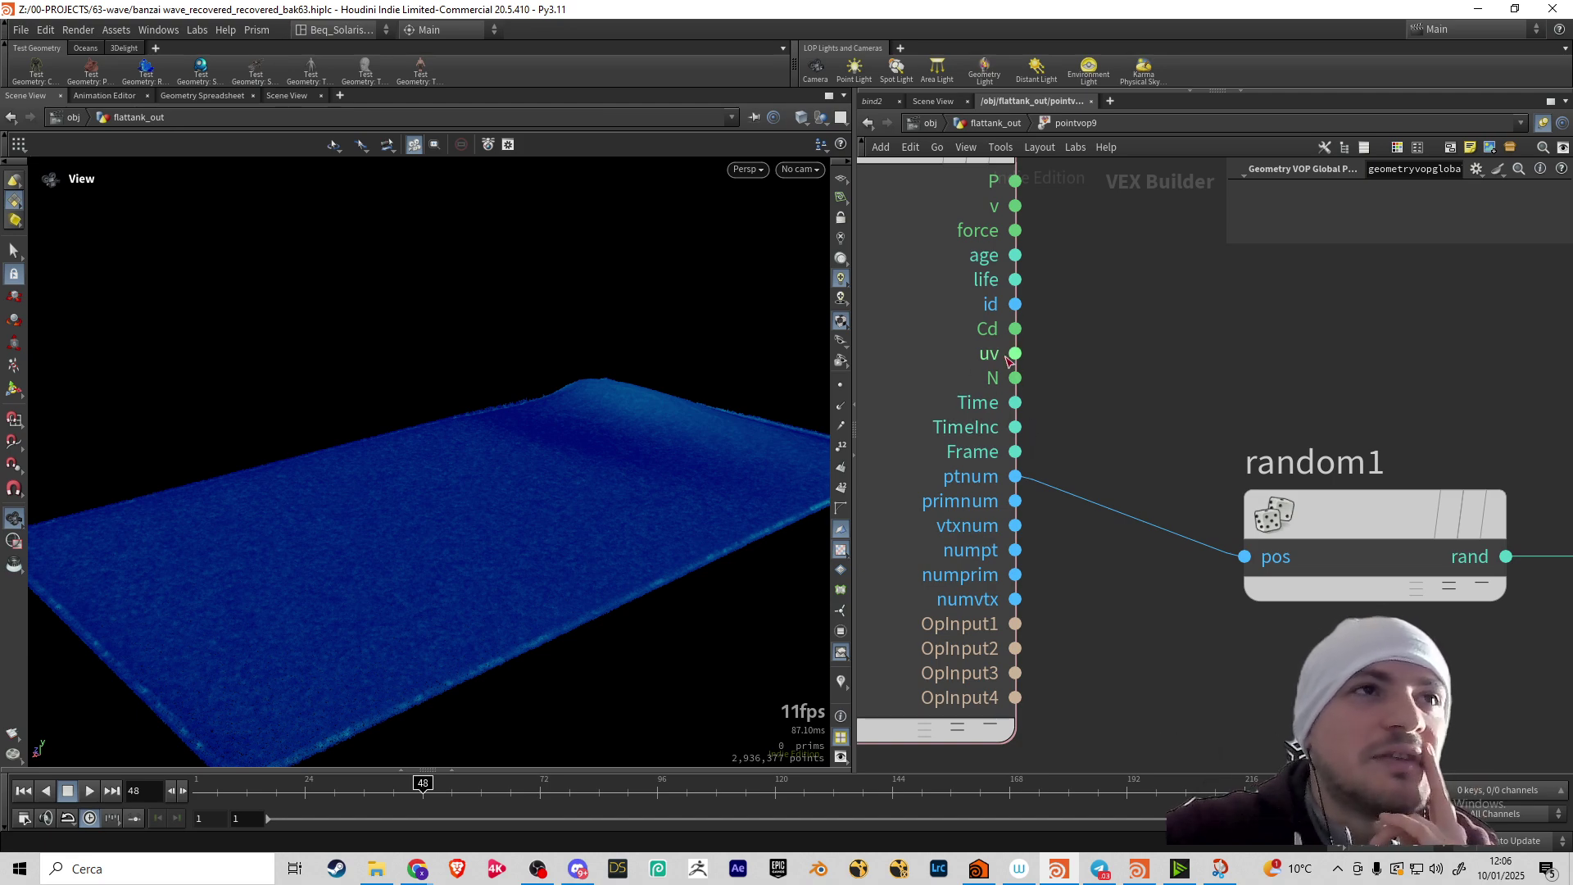
scroll(1045, 374, "down", 4)
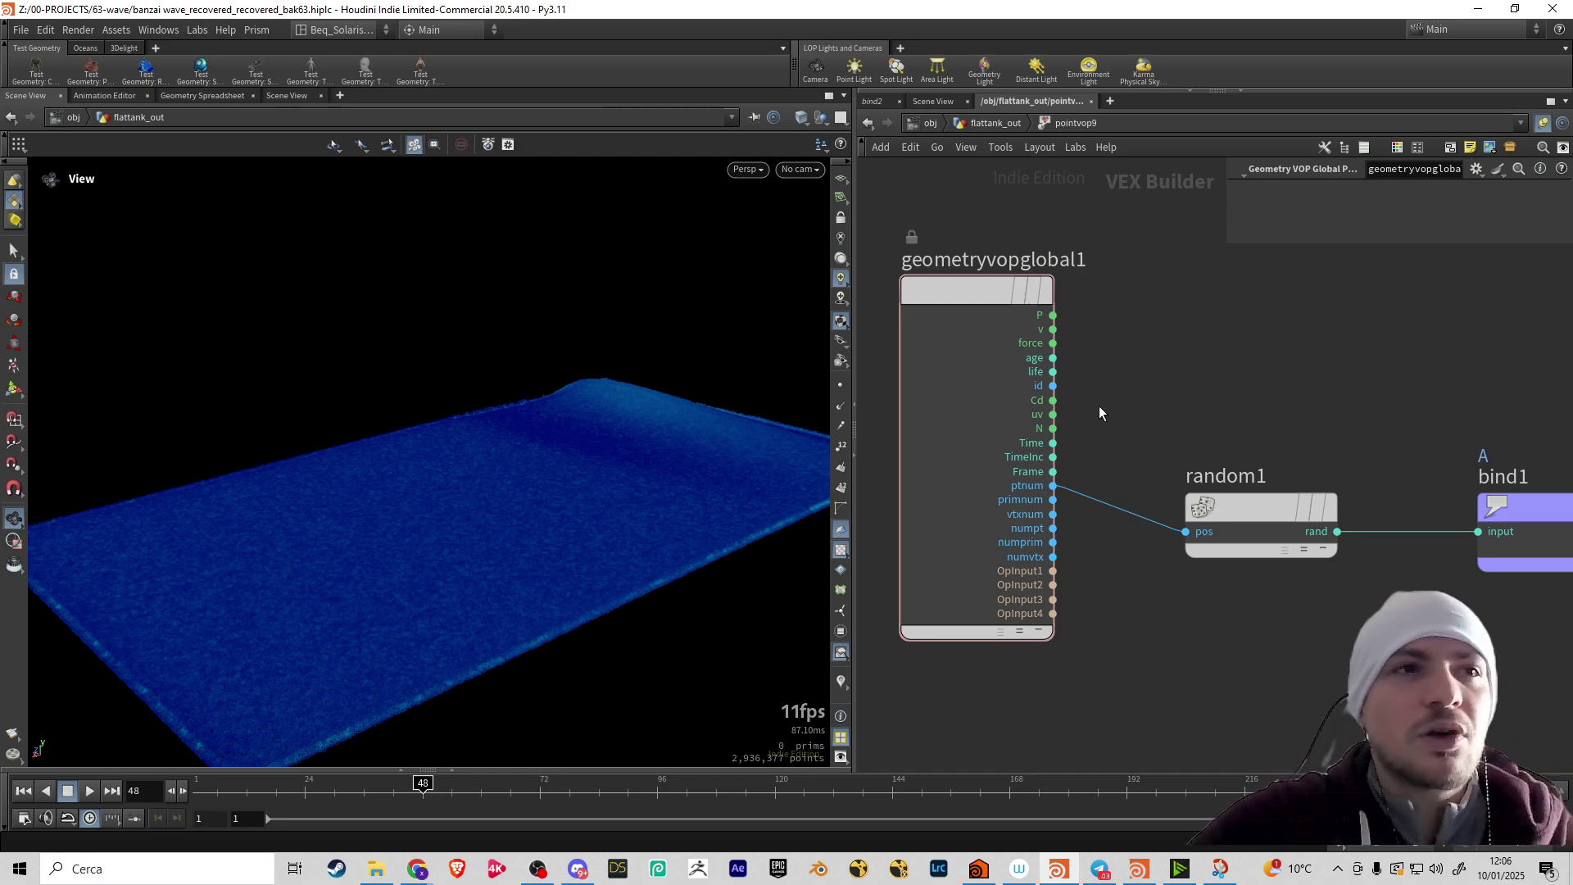
scroll(1106, 414, "down", 2)
scroll(1071, 405, "up", 2)
scroll(1071, 412, "down", 2)
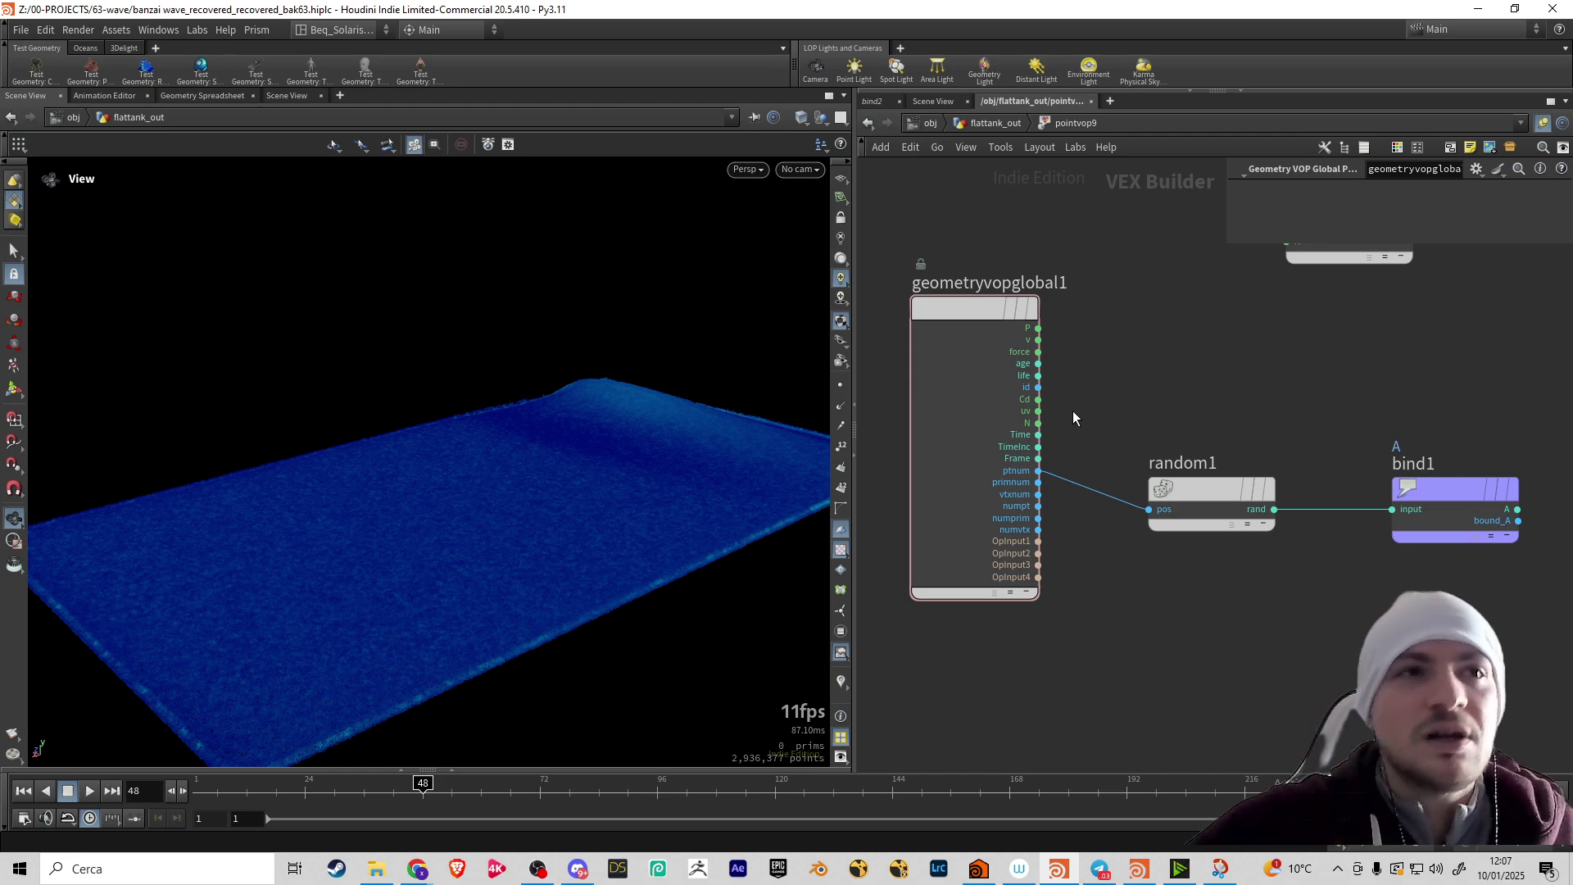
scroll(1063, 351, "up", 1)
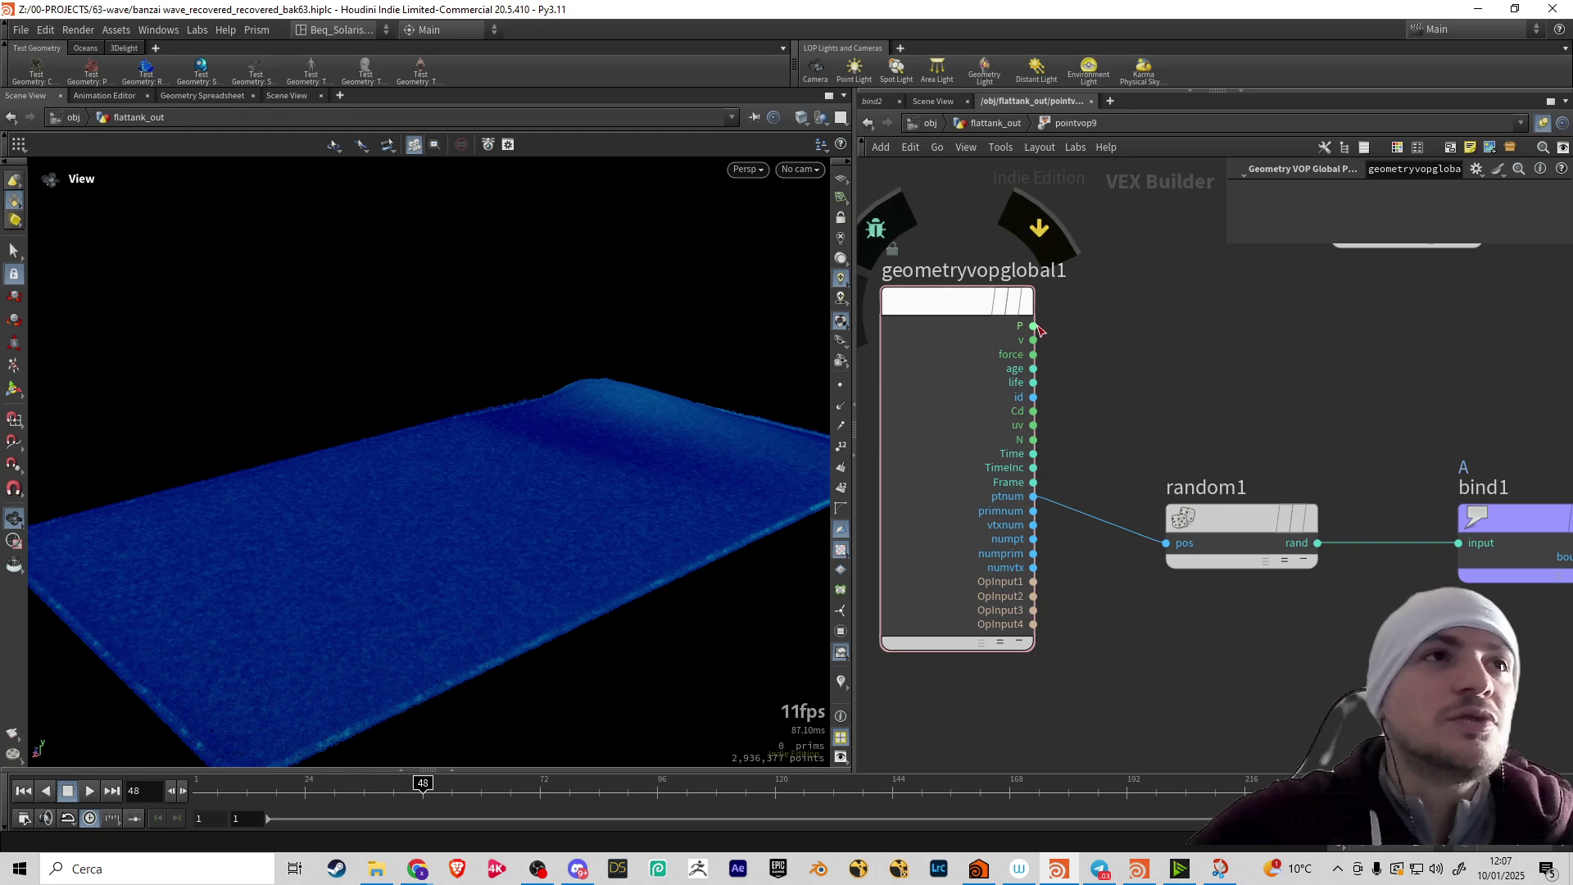
left_click(1034, 326)
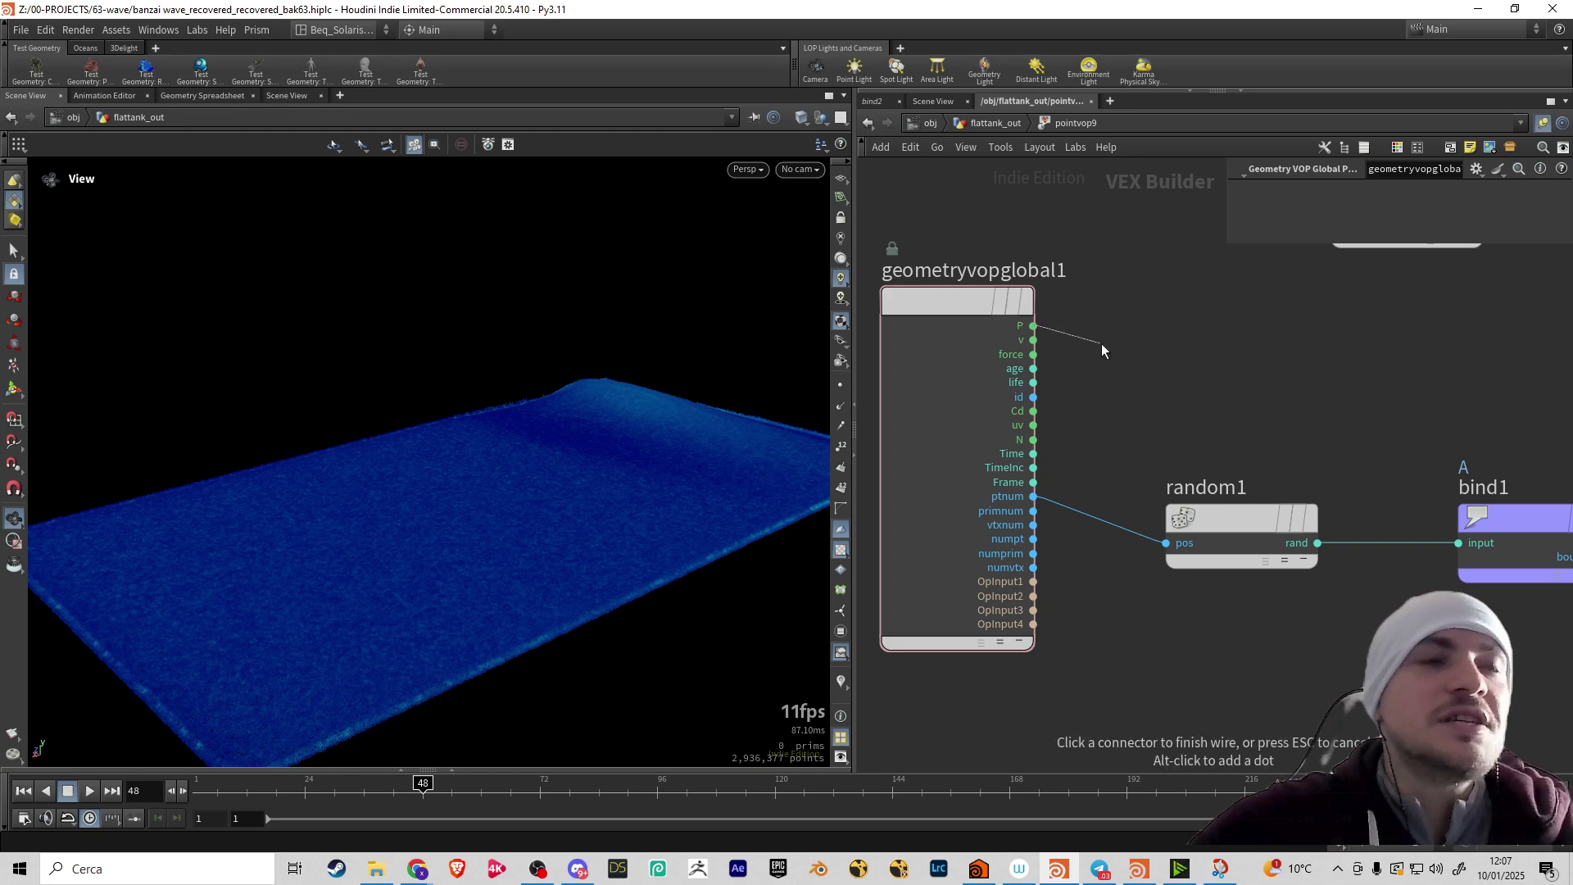
left_click(1033, 327)
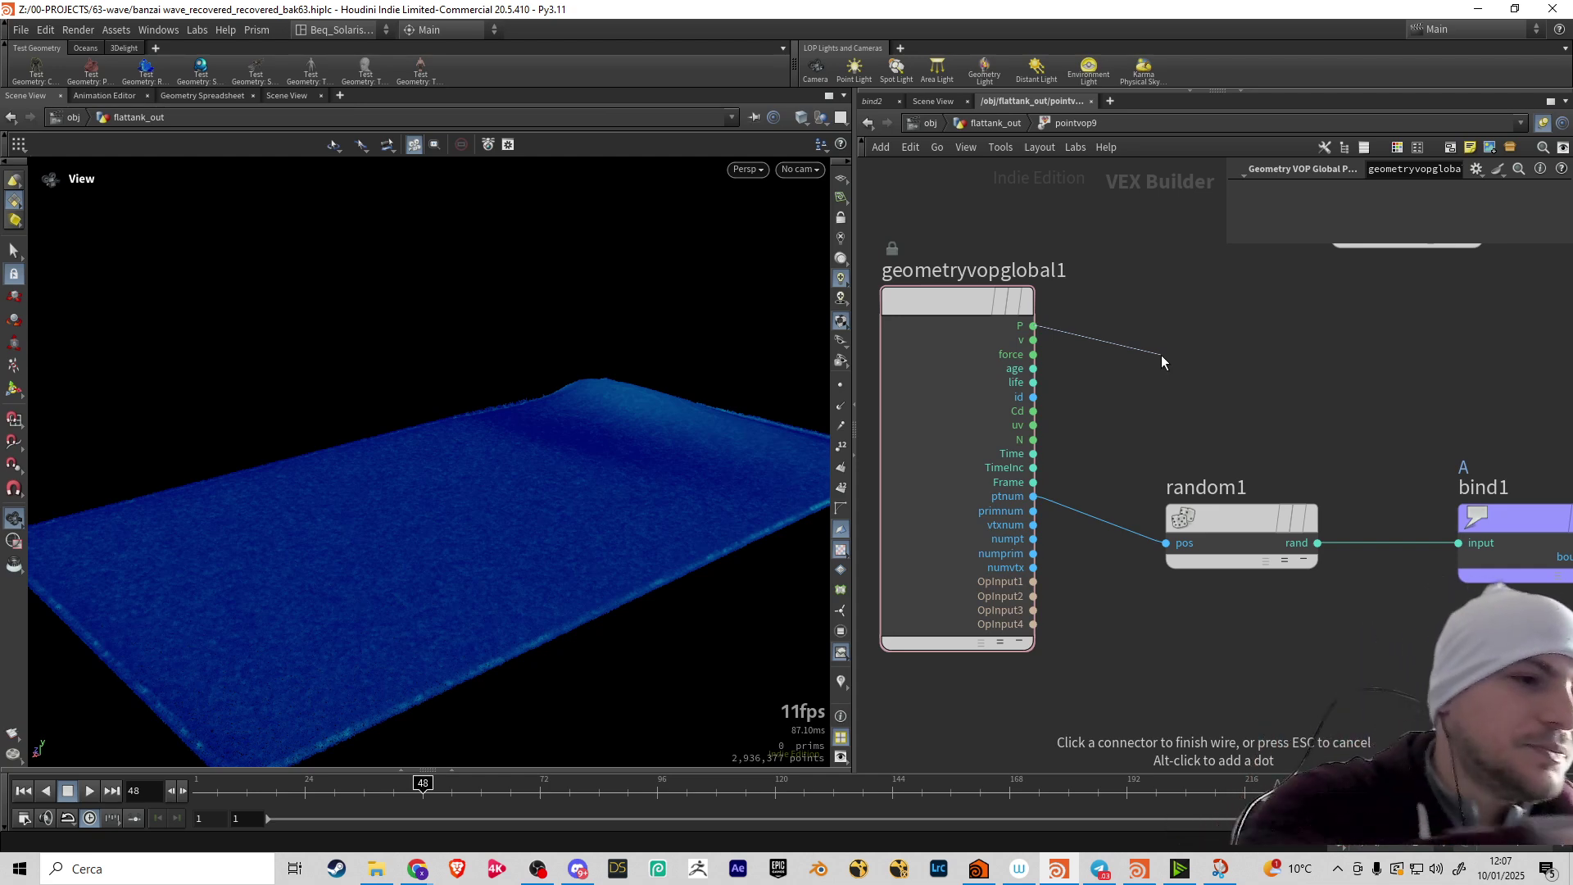
key("c")
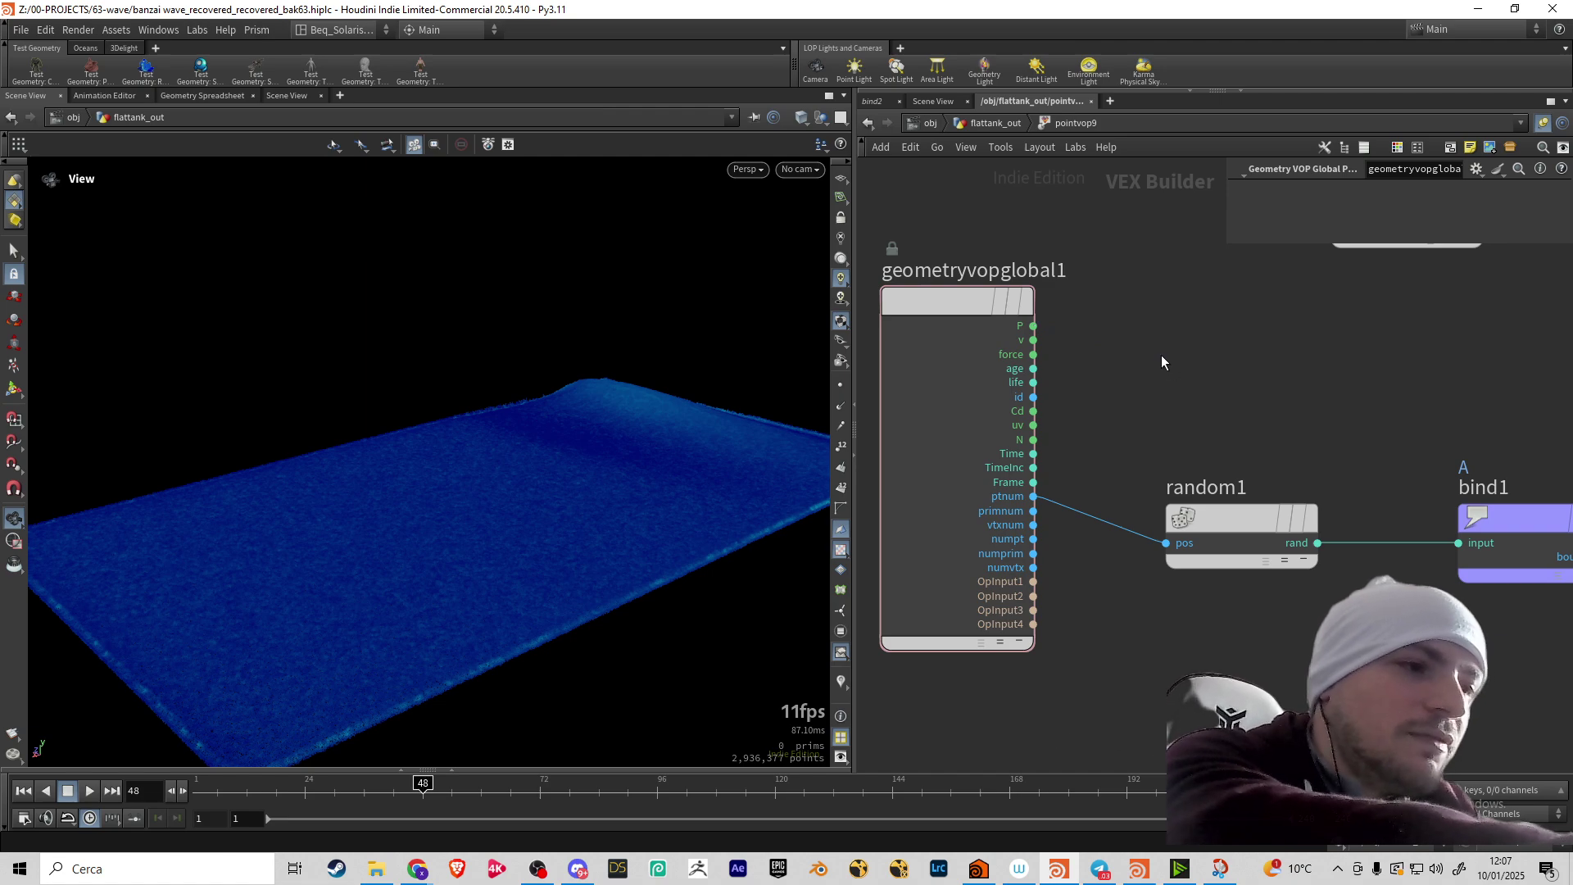
Add a Vector to Float node on the P output of geometryvopglobal1 and place it above random1
left_click(1033, 326)
key("Tab")
type("vect")
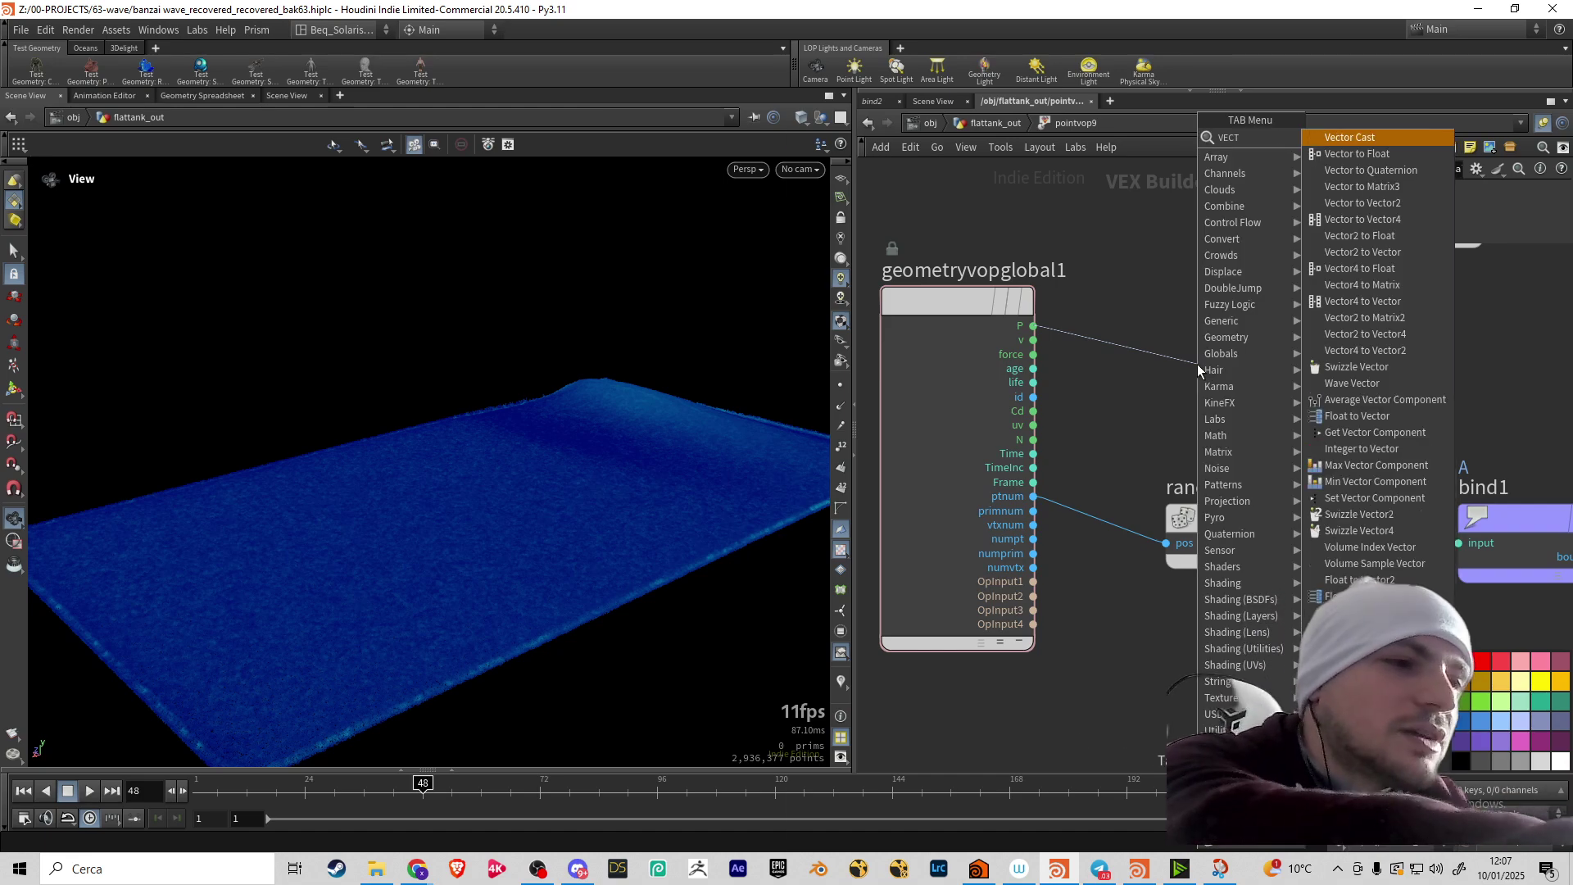
type("or")
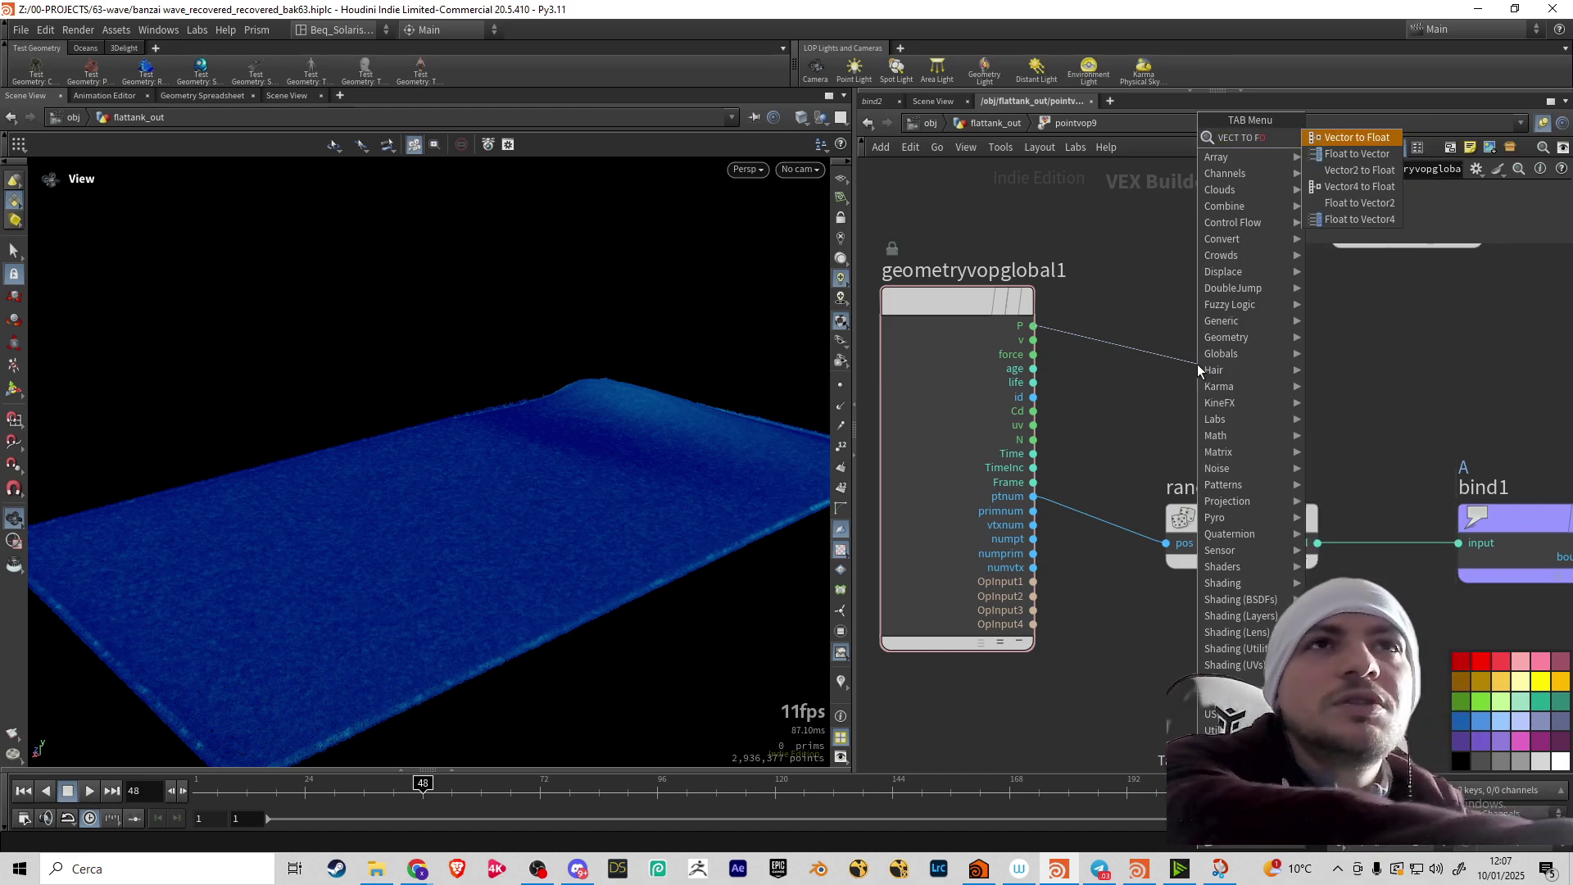
key("Escape")
left_click(1196, 364)
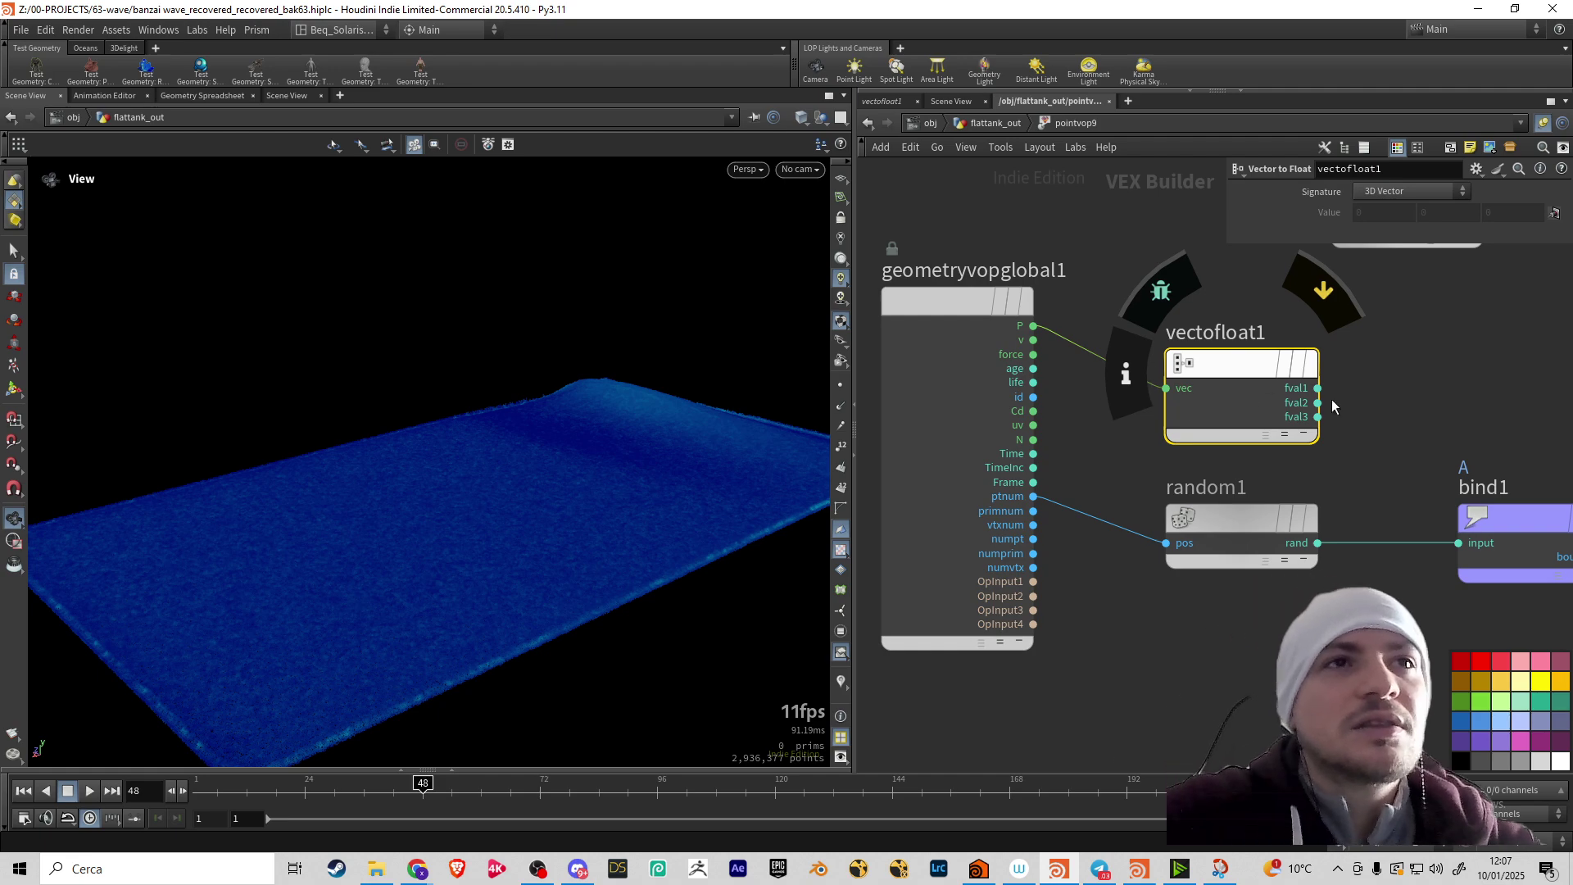
middle_click_drag(1201, 392, 1150, 380)
left_click_drag(1150, 380, 1160, 361)
left_click(1275, 356)
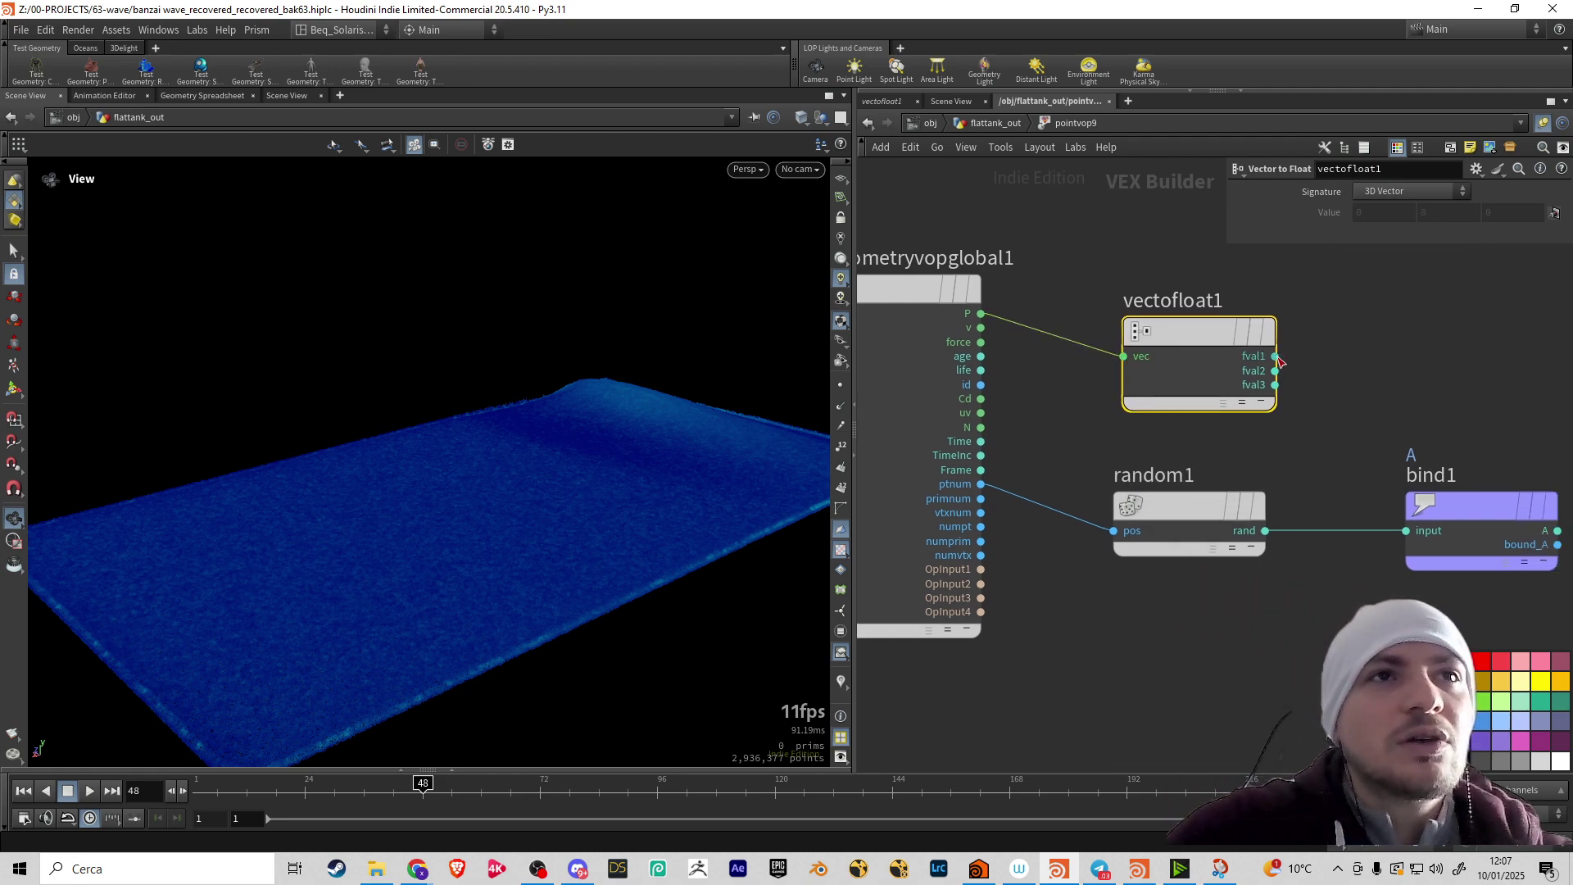
scroll(1348, 354, "down", 3)
middle_click_drag(1348, 354, 1128, 371)
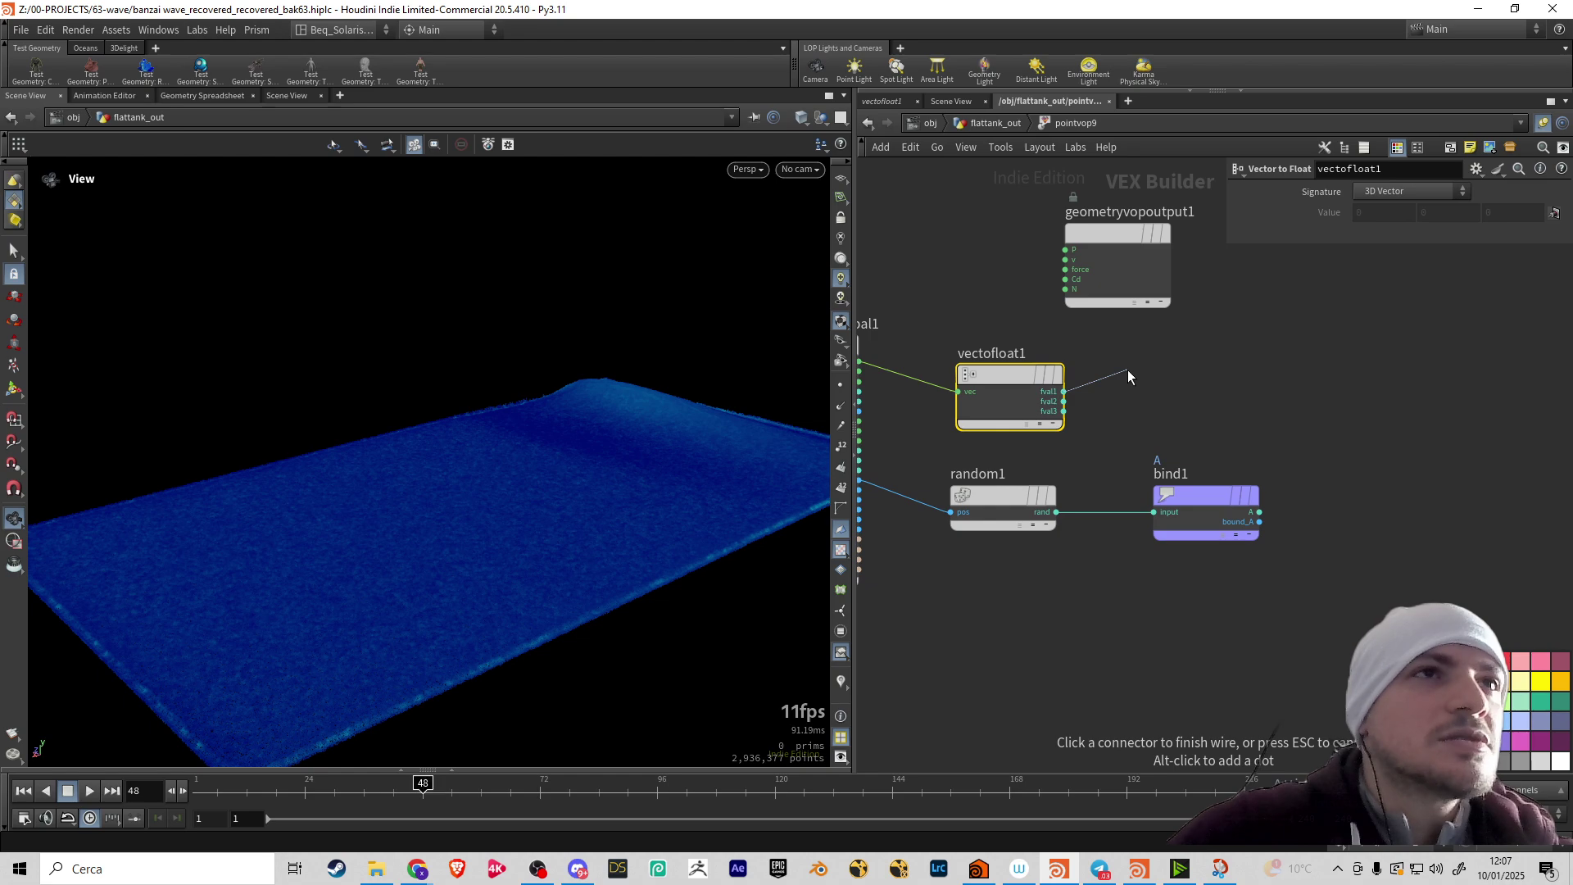
left_click(992, 123)
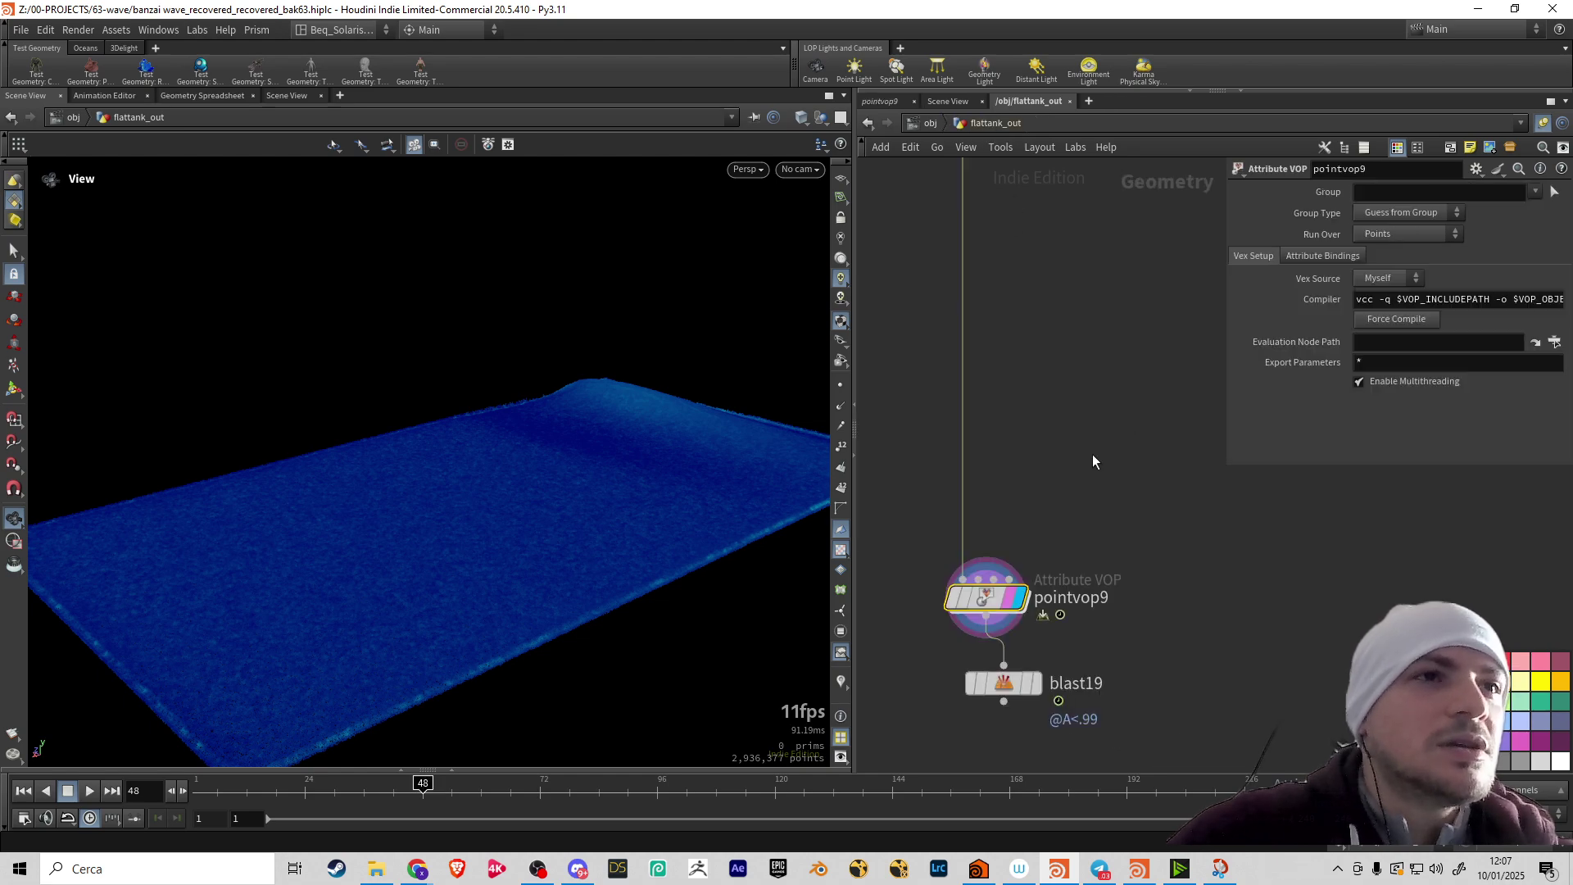
double_click(986, 602)
scroll(1196, 368, "up", 5)
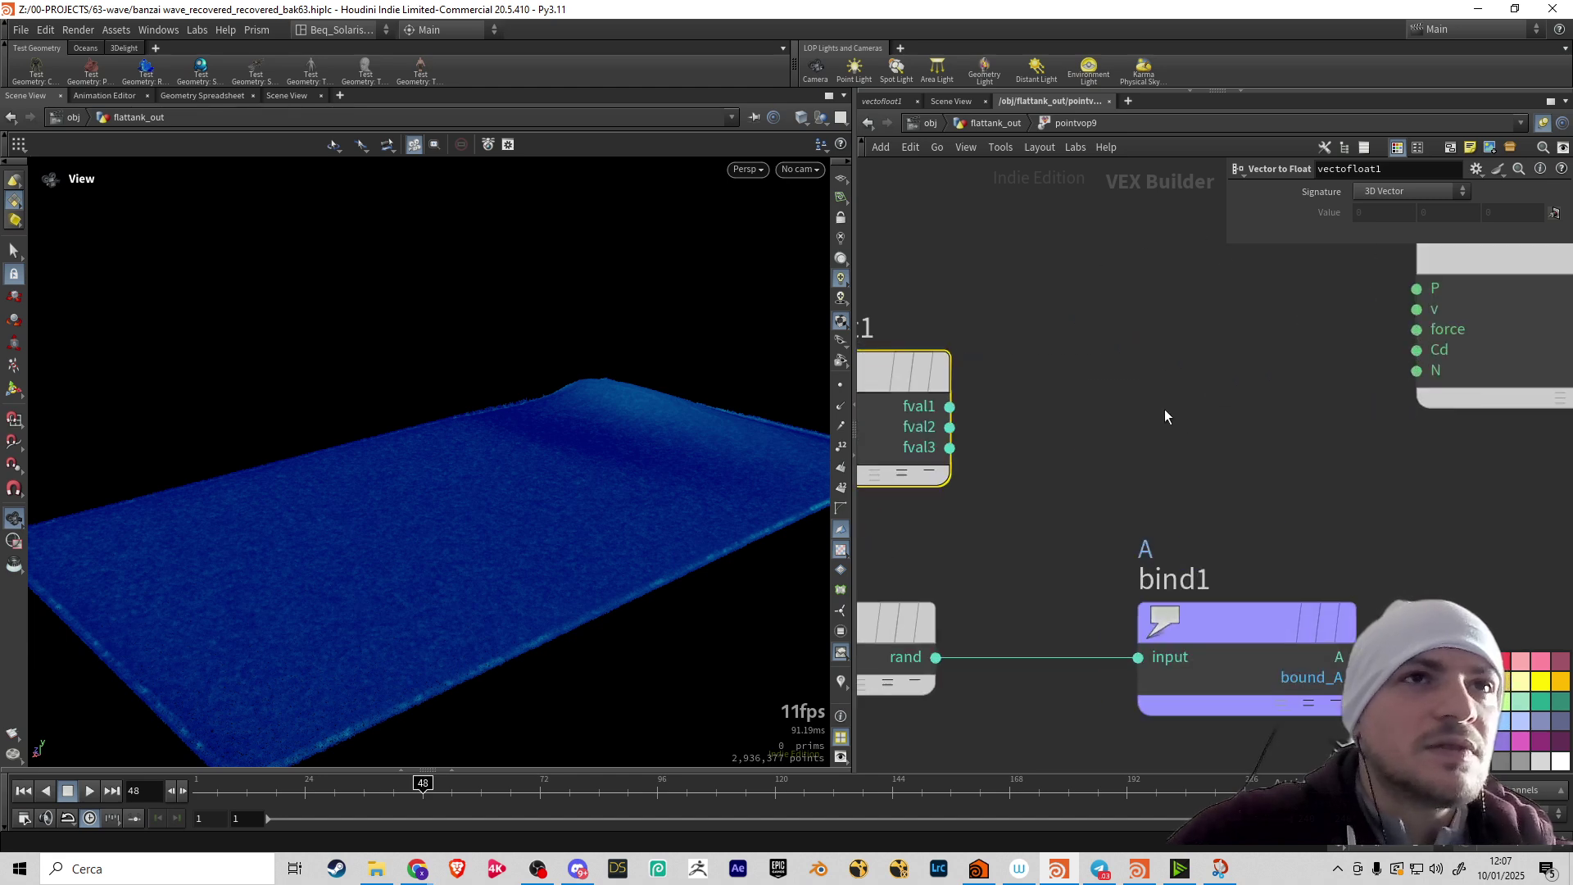
scroll(1041, 414, "down", 5)
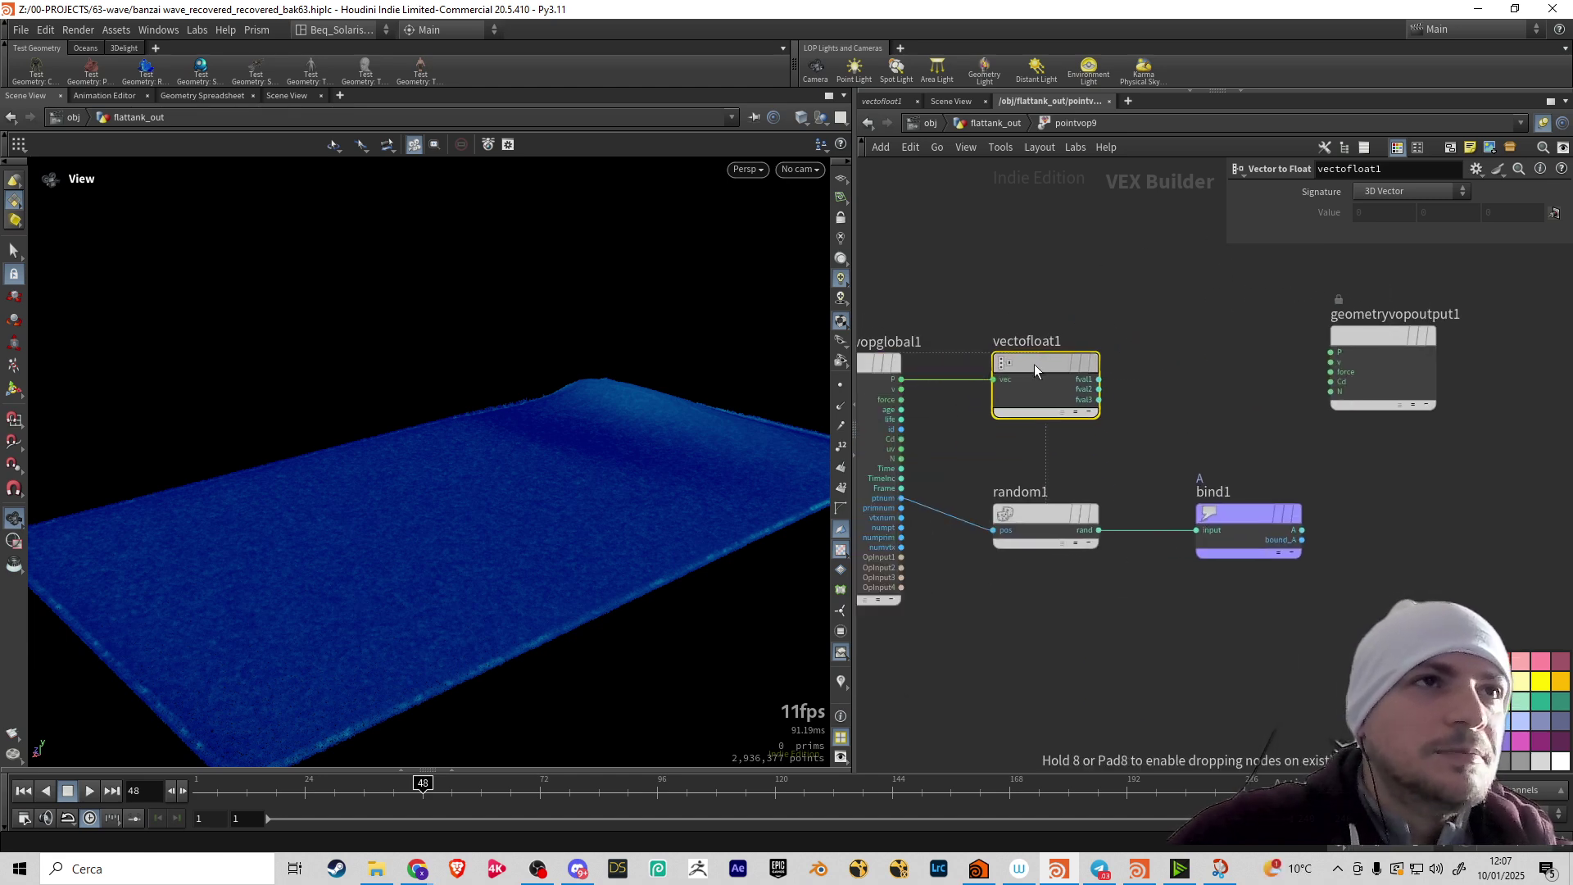
key("Tab")
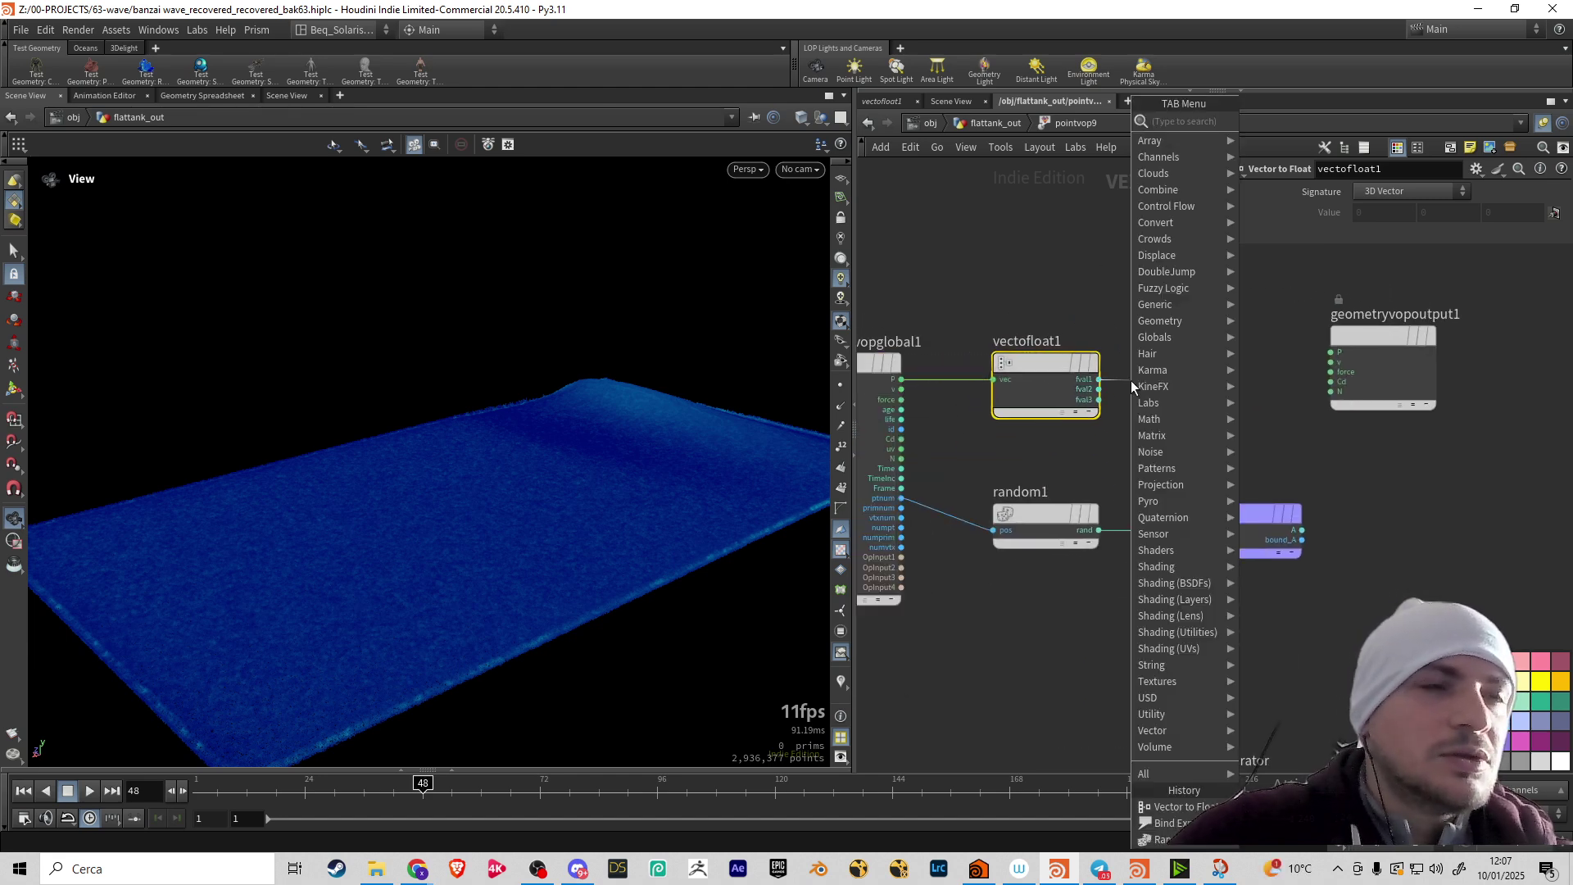
key("Escape")
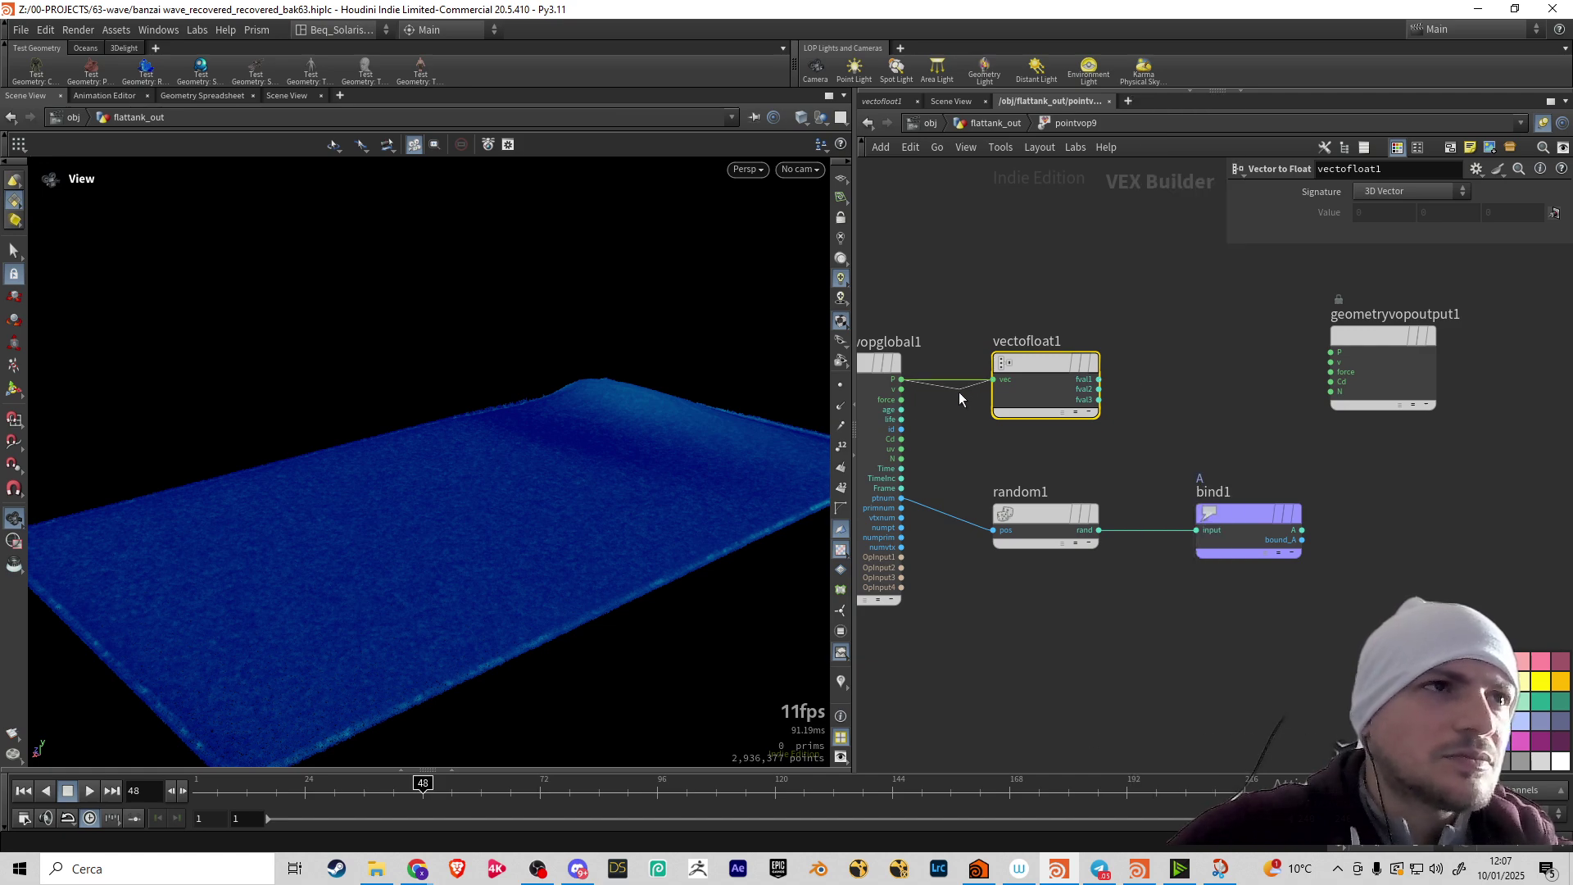
Feed vectofloat1 from the v output and add a Float to Vector node on its fval1 output
left_click(902, 389)
left_click(1098, 379)
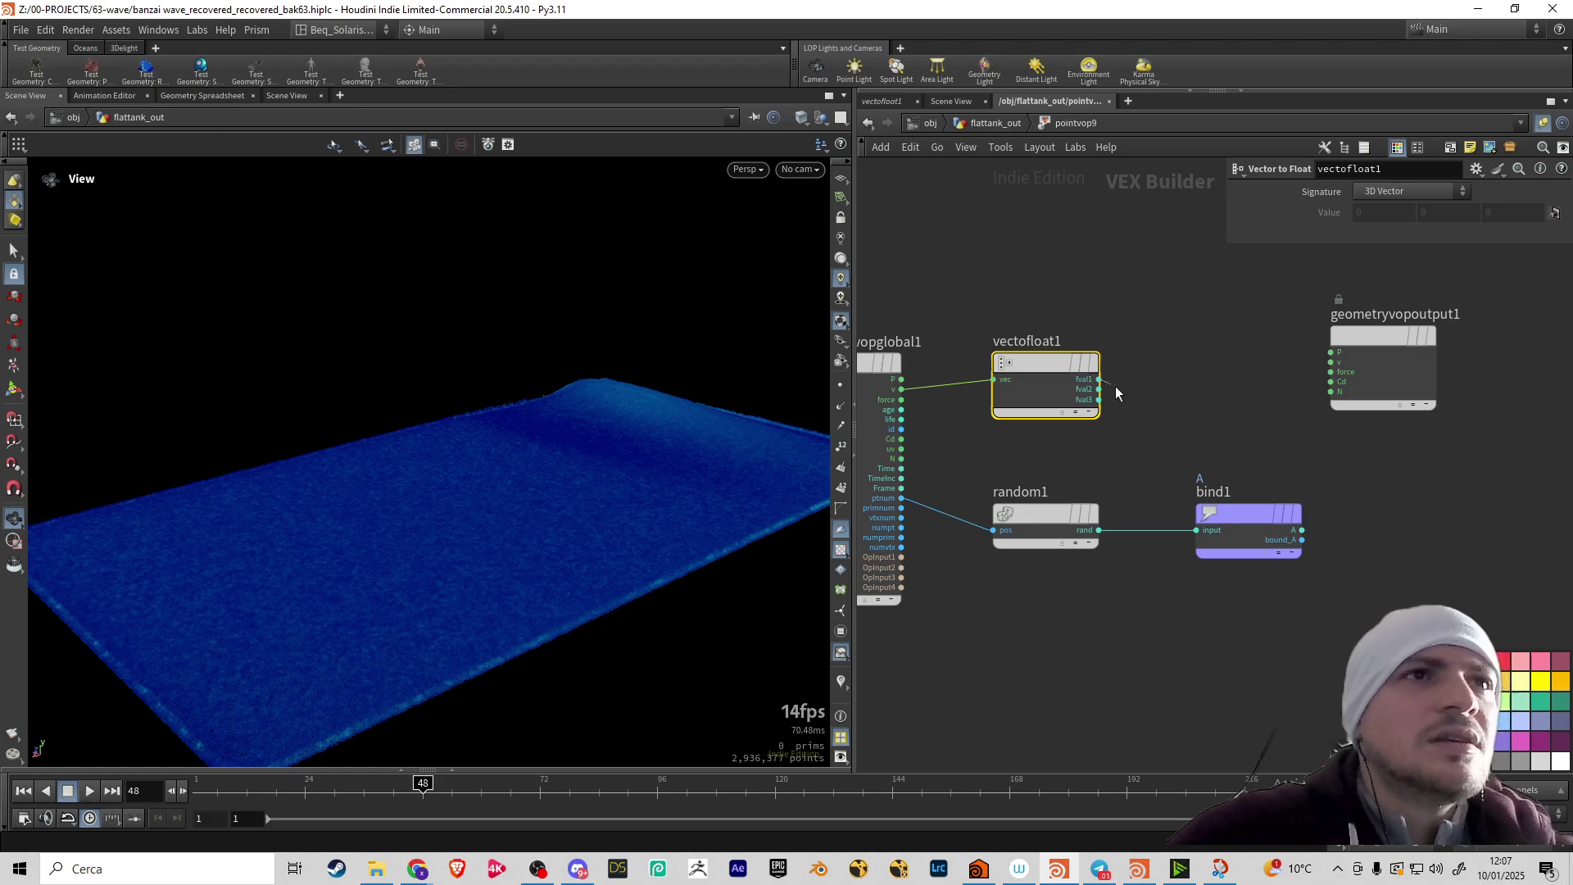
key("Tab")
type("FLOAT")
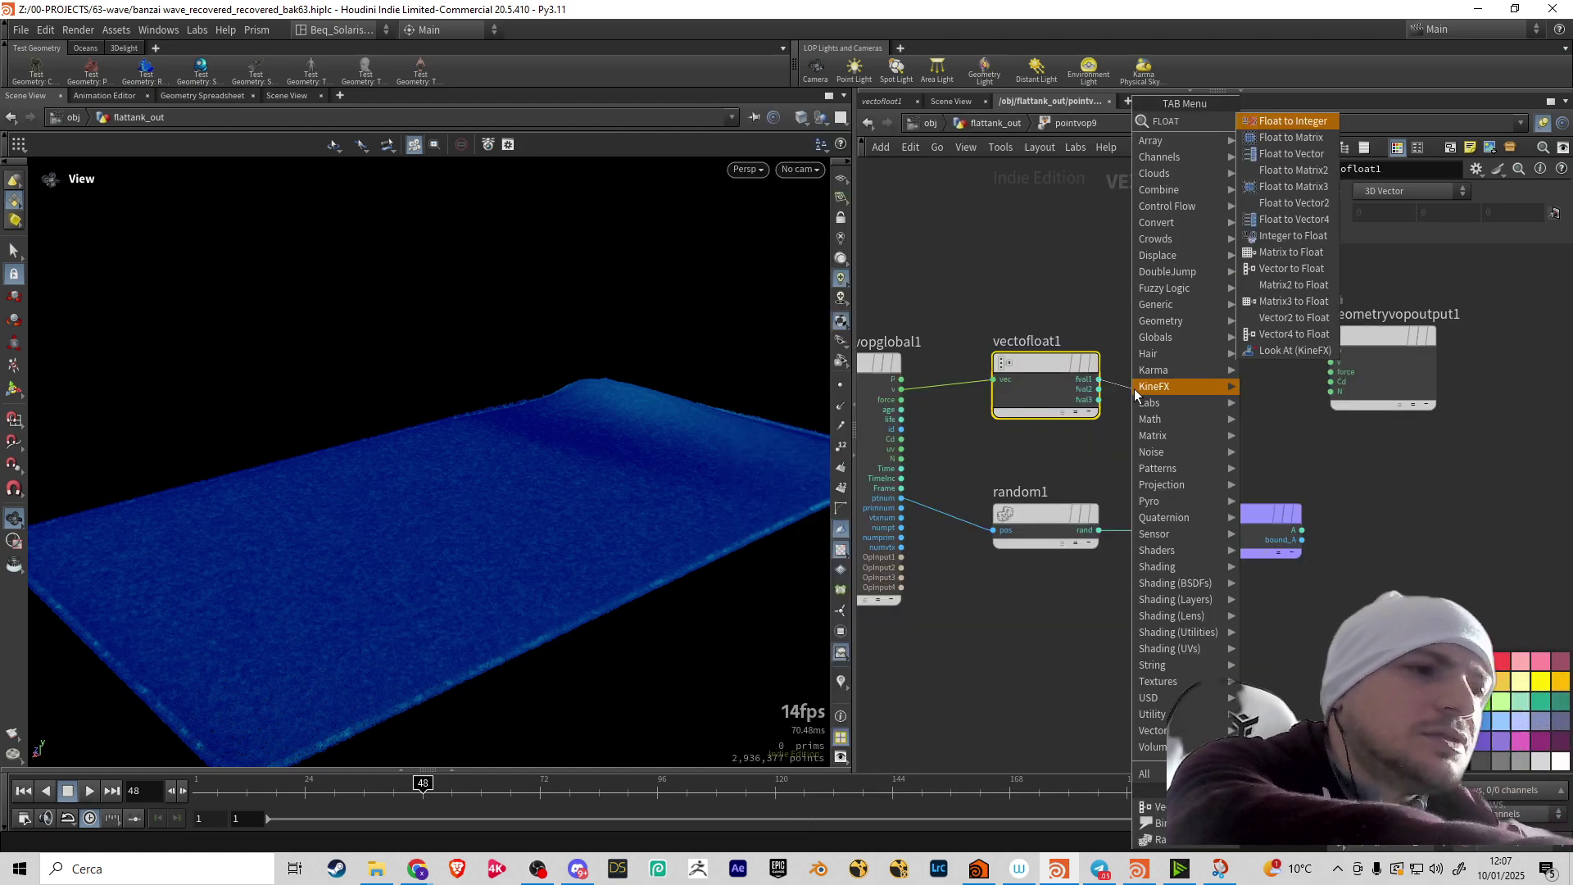
key("Down")
key("Down")
key("Return")
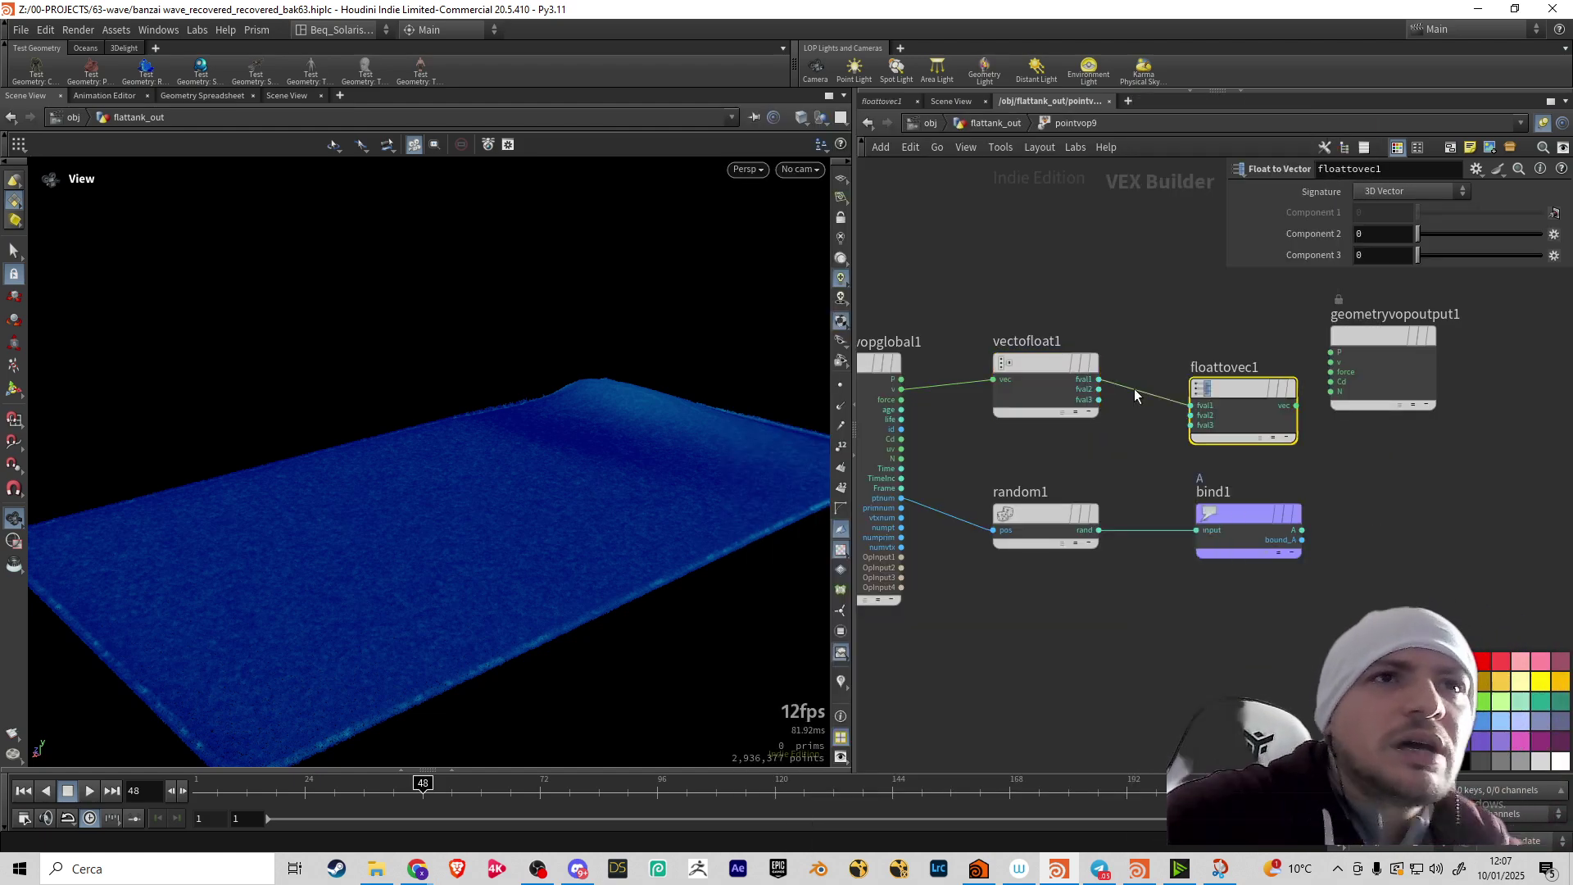
Move floattovec1 closer to vectofloat1 and connect fval2 and fval3 to its matching inputs
left_click(1169, 379)
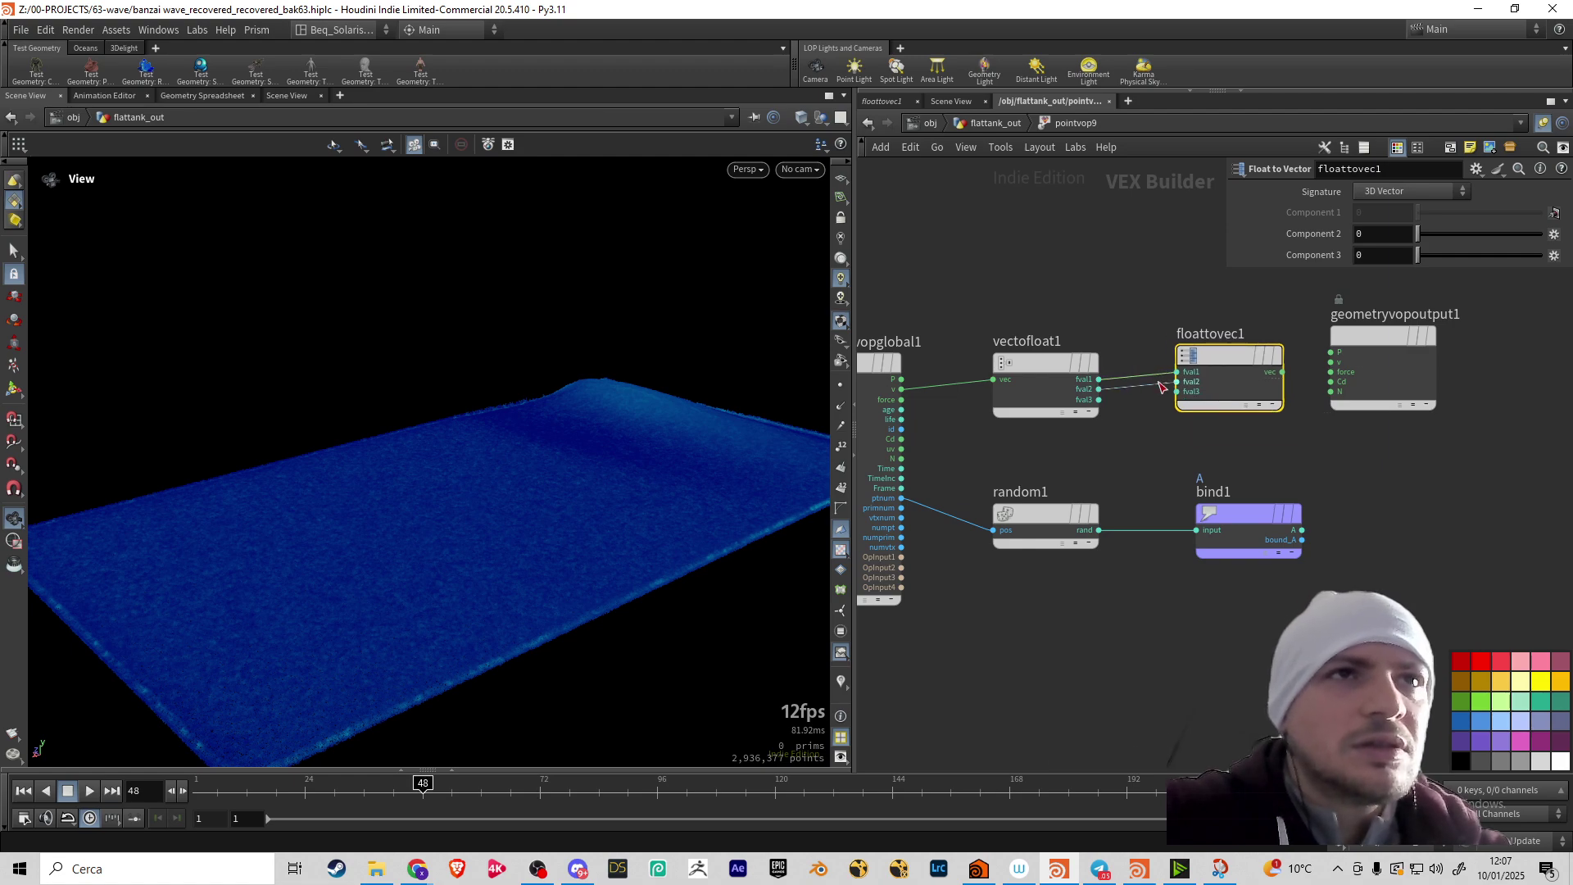
left_click(1177, 381)
left_click(1099, 400)
left_click(1177, 392)
Place an Add node above the two conversion nodes and wire vectofloat1's fval1 into its first input
key("Tab")
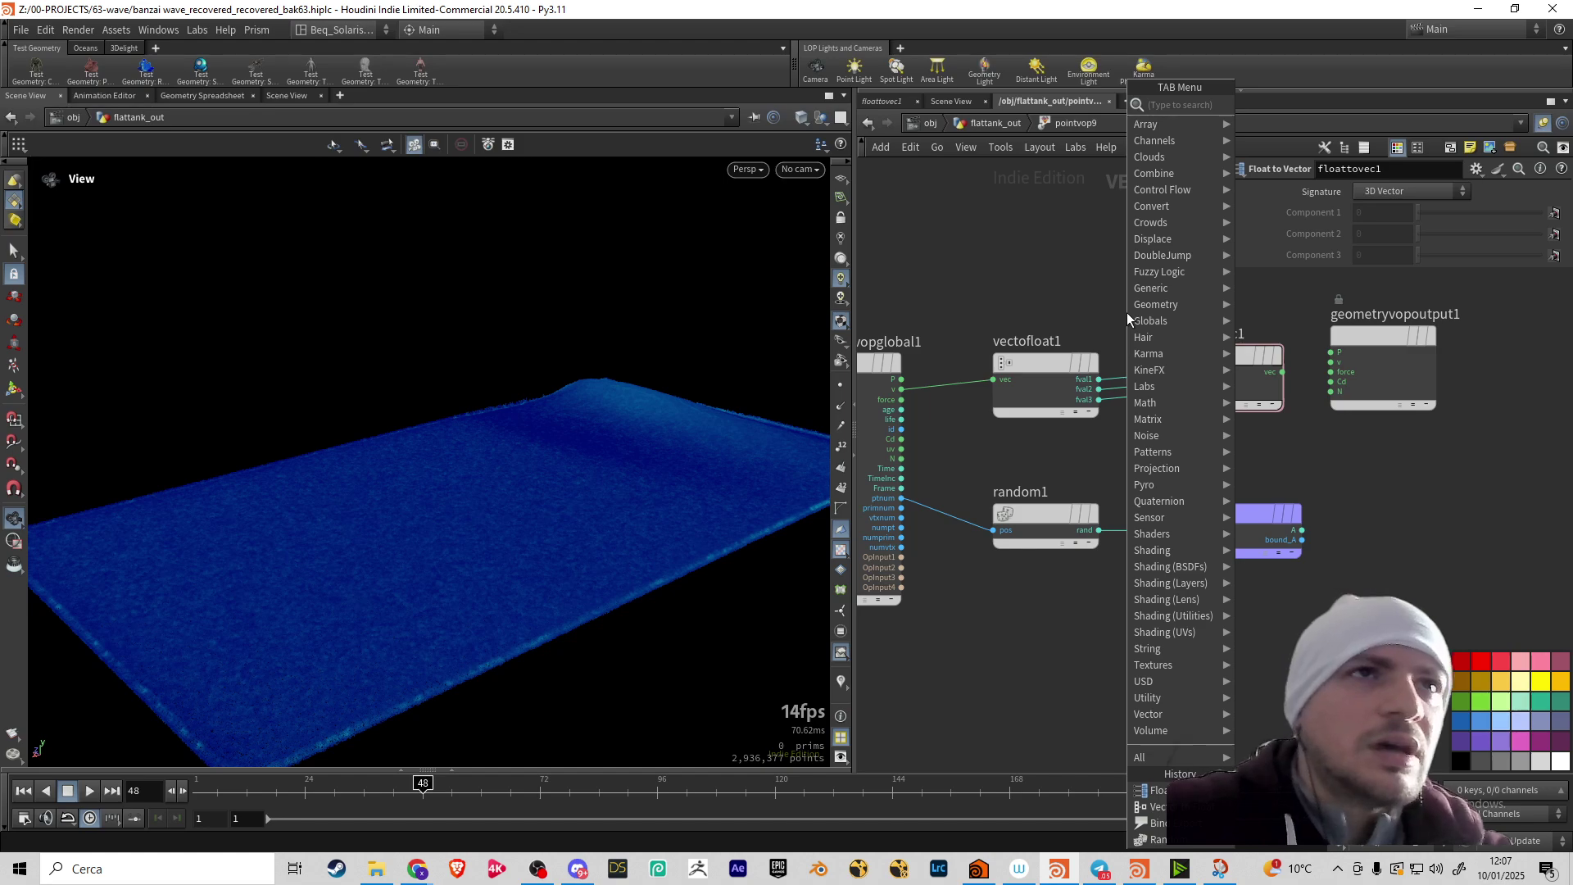
type("add")
key("Return")
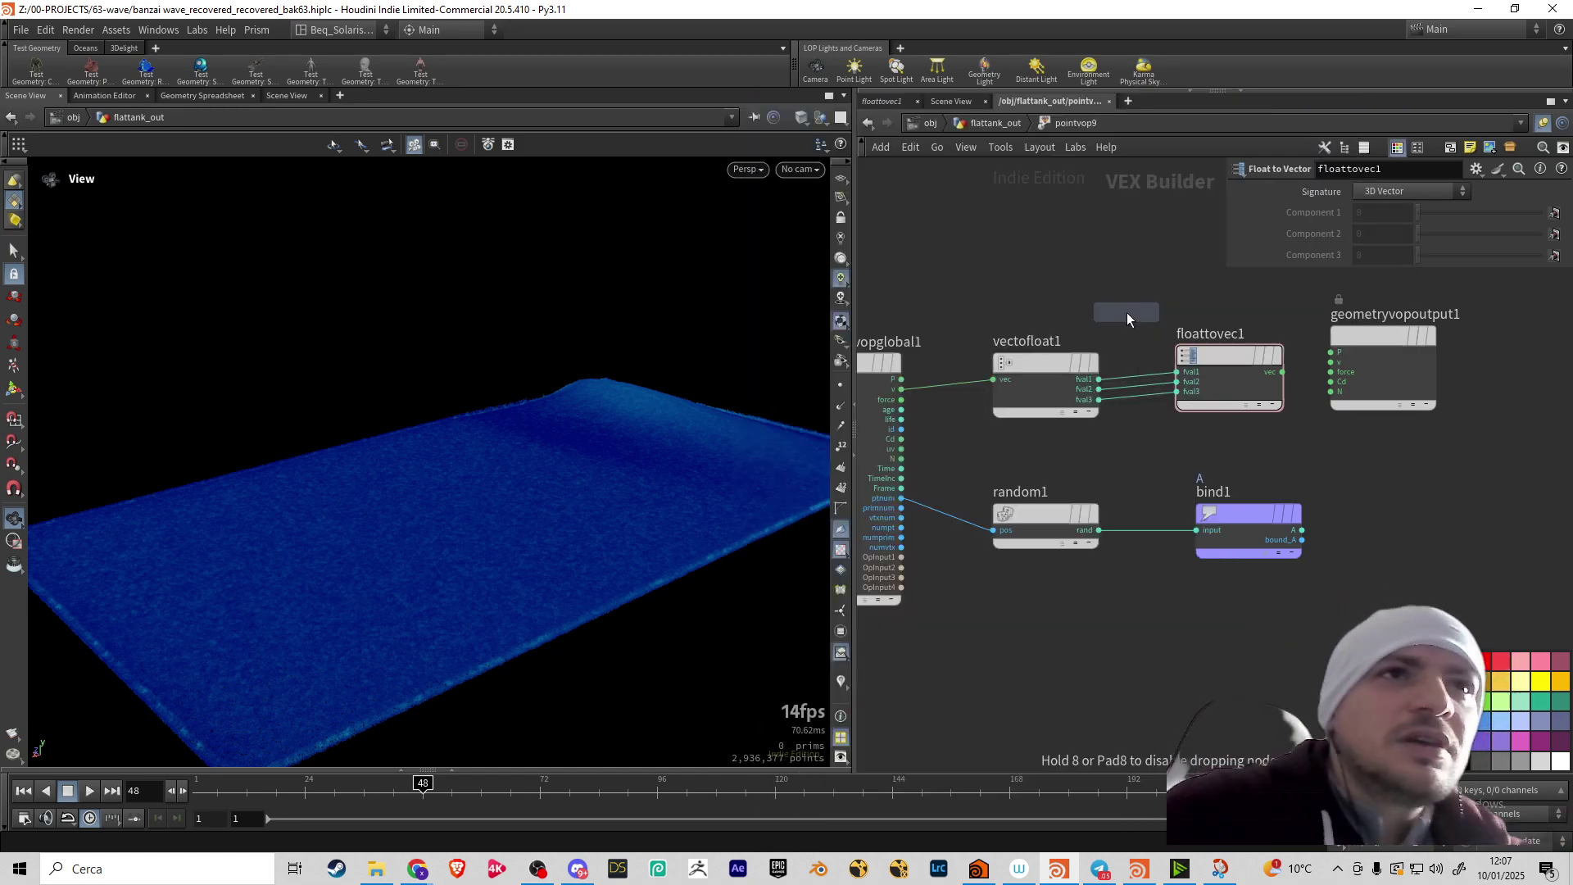
left_click(1135, 237)
left_click_drag(1064, 380, 1026, 372)
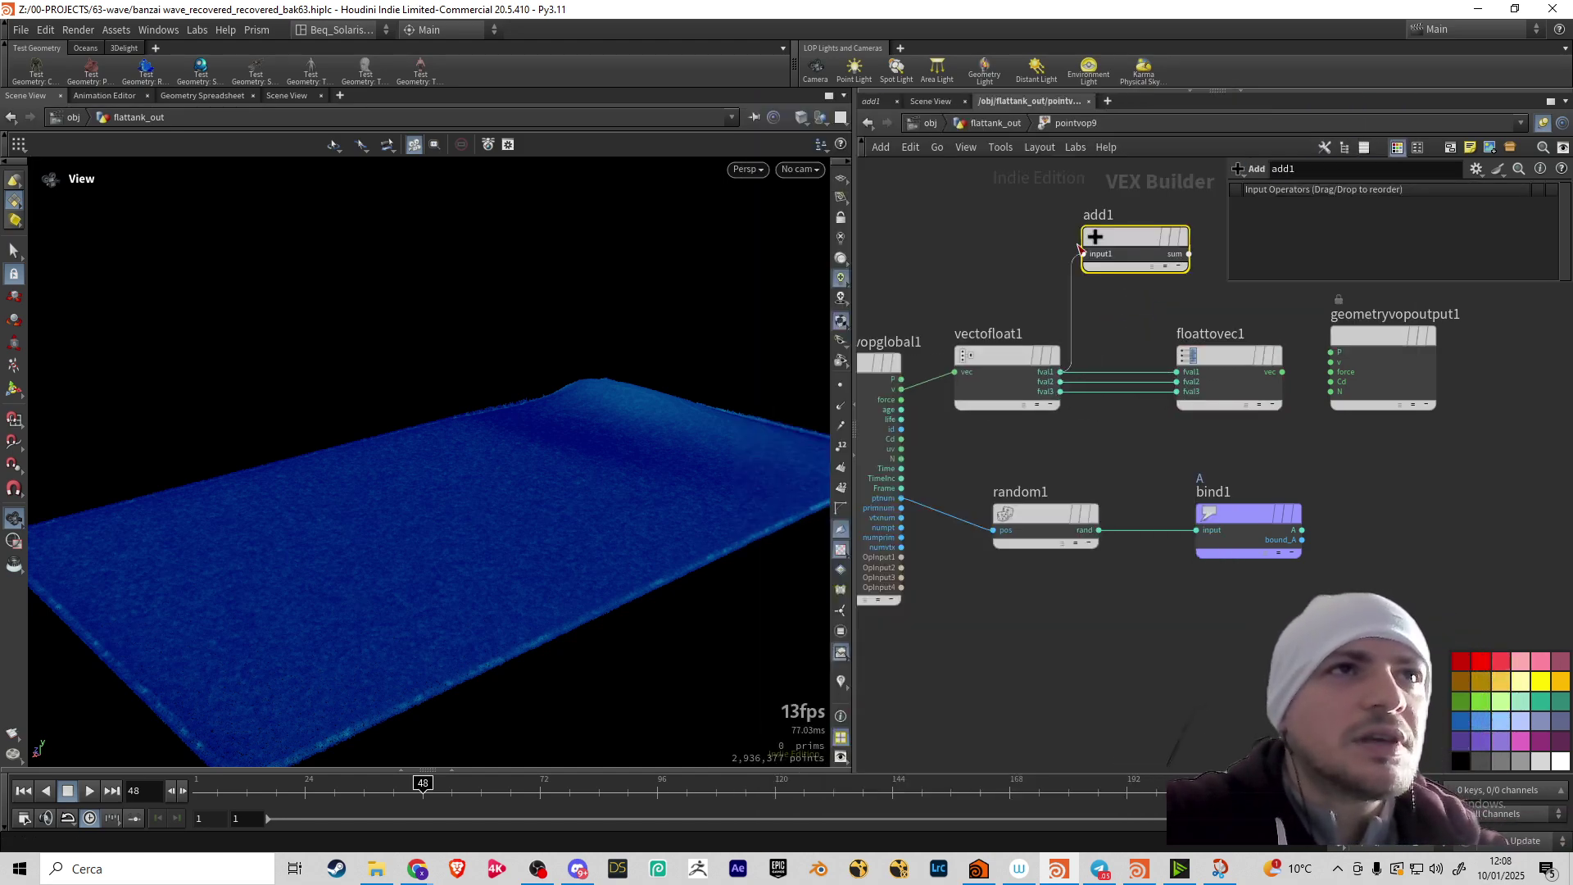
left_click_drag(1078, 247, 1083, 254)
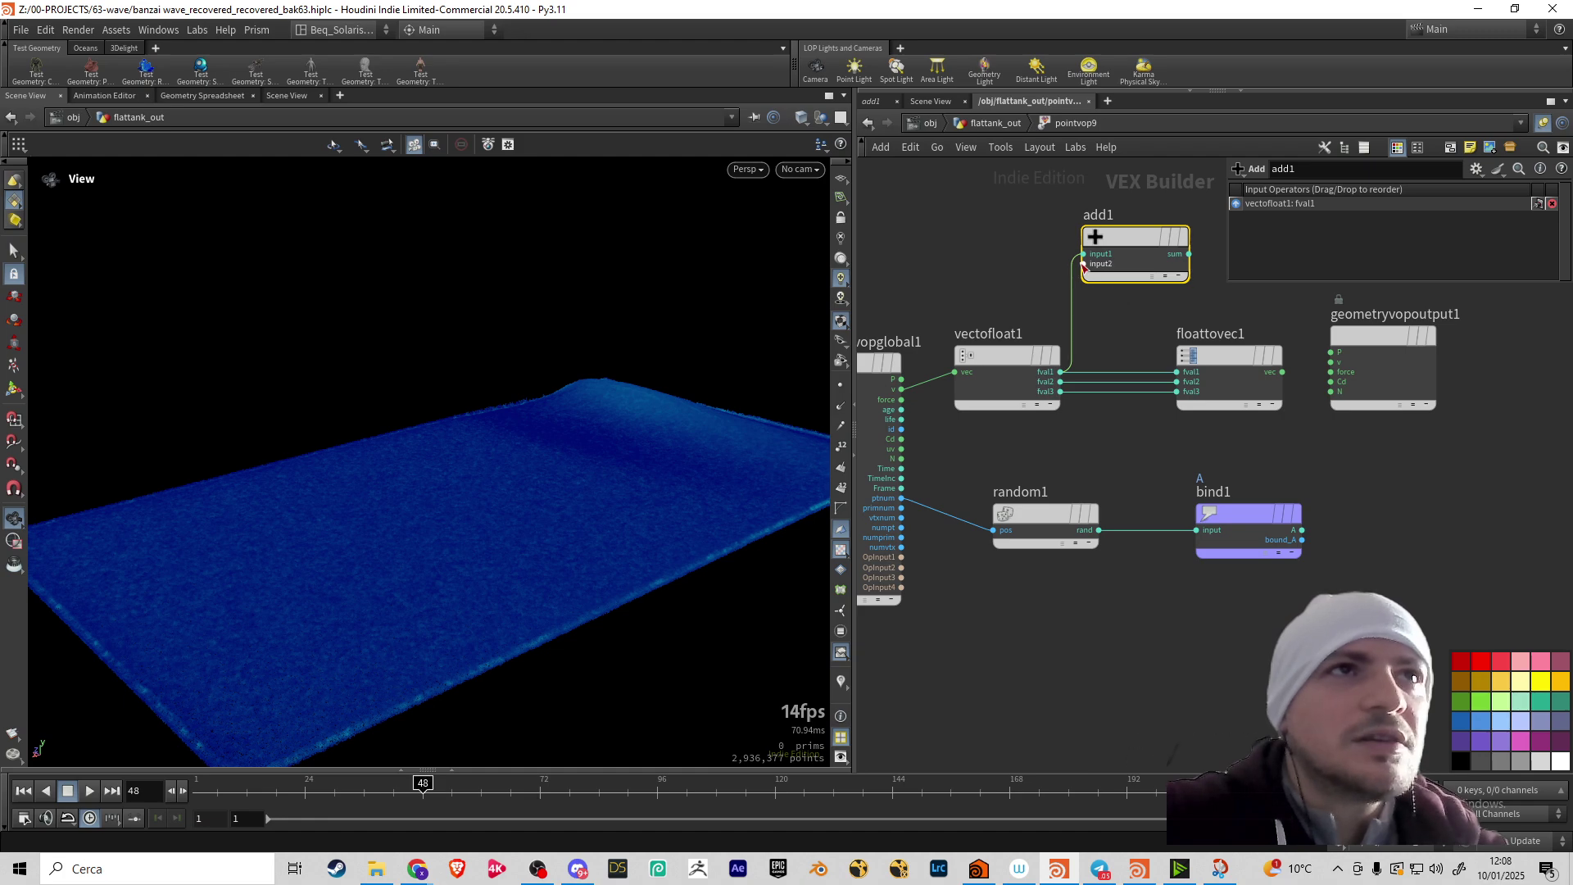
Add a float Constant node feeding add1's second input and set its float default to 11
key("Tab")
type("CON")
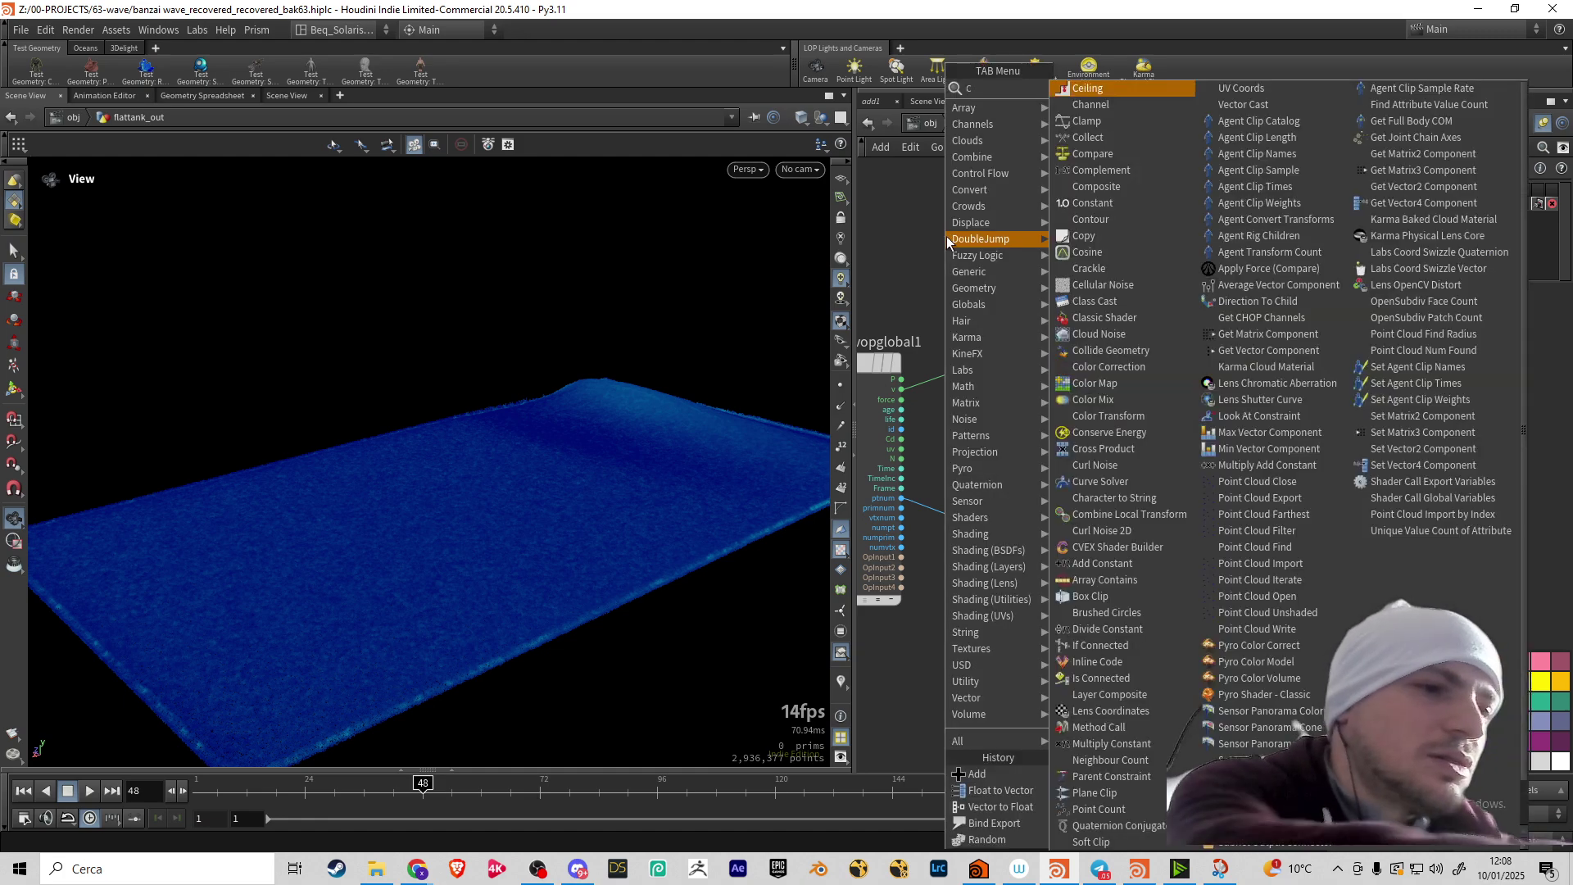
key("Return")
left_click(946, 236)
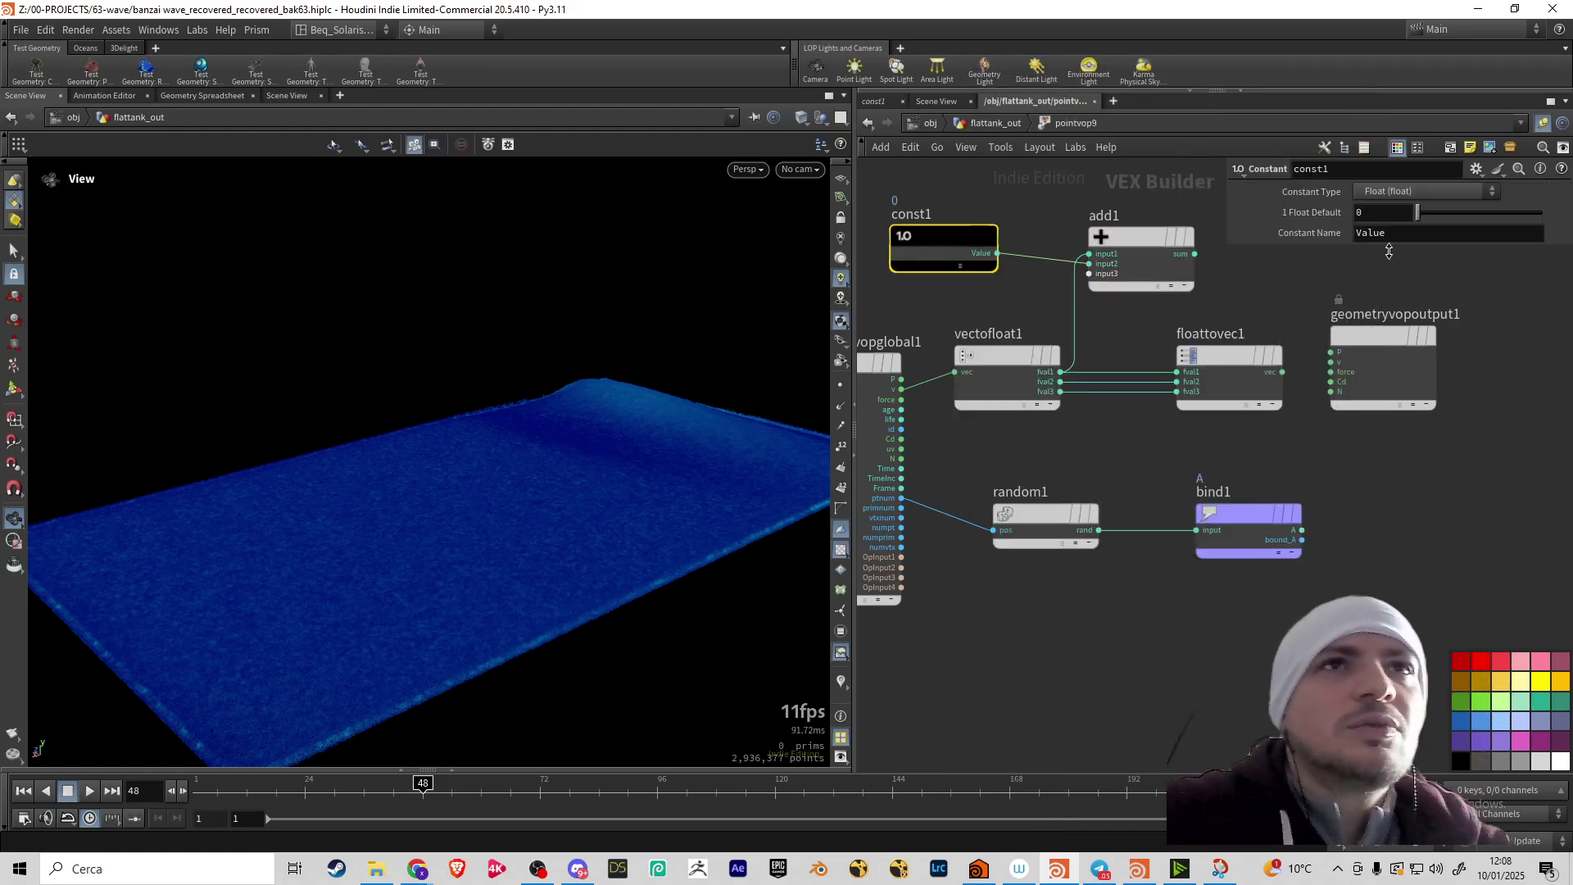
type("11")
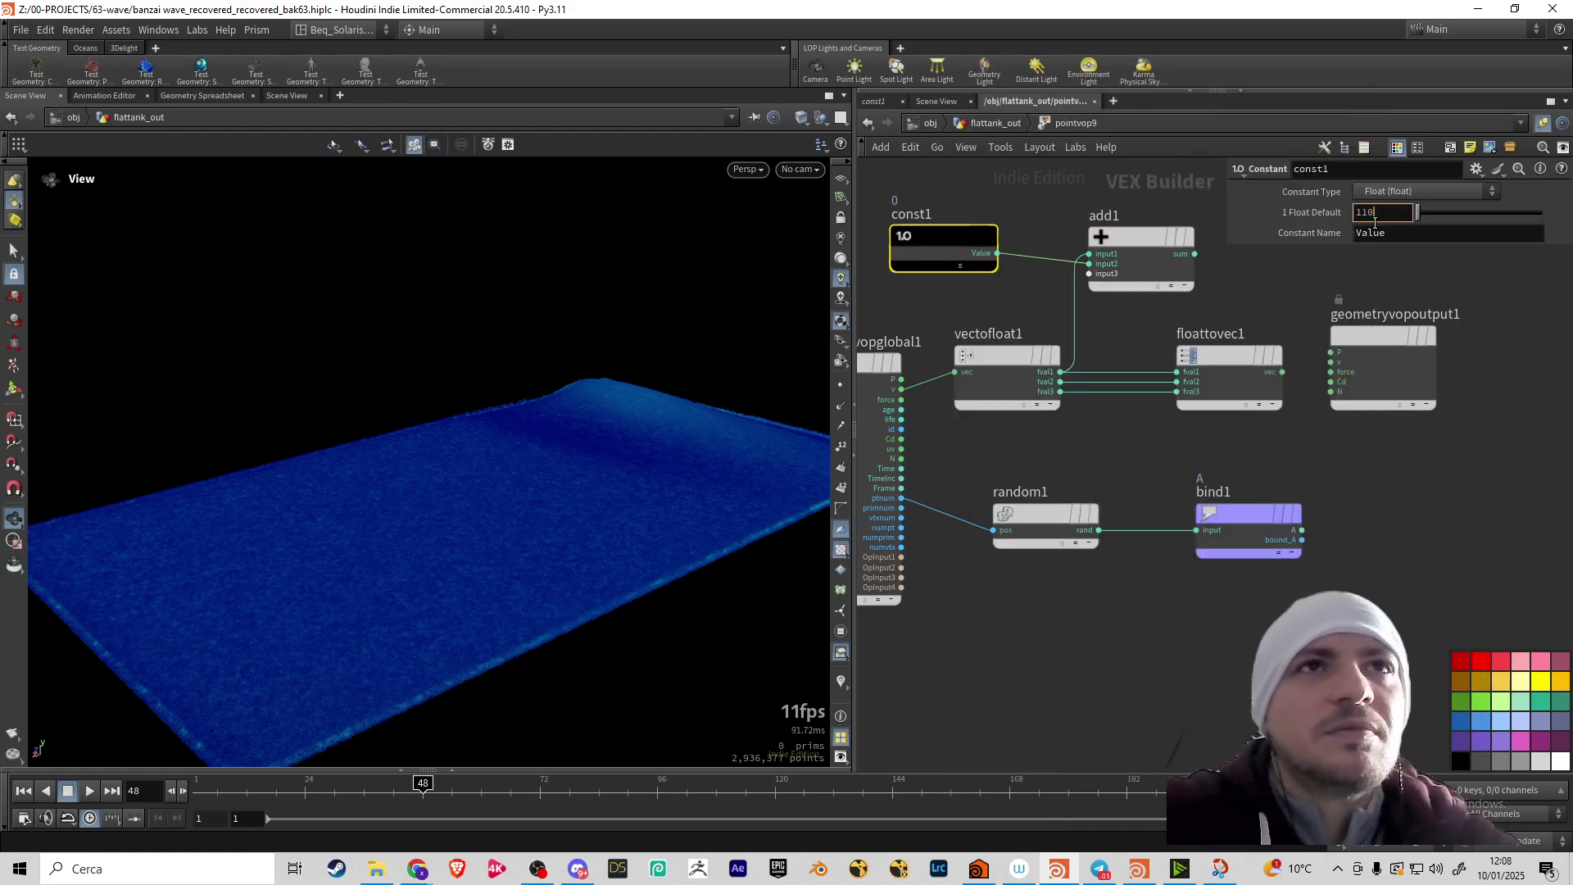
Connect add1's sum to floattovec1's fval1 and floattovec1's vec output to Cd on geometryvopoutput1
left_click_drag(1195, 254, 1177, 372)
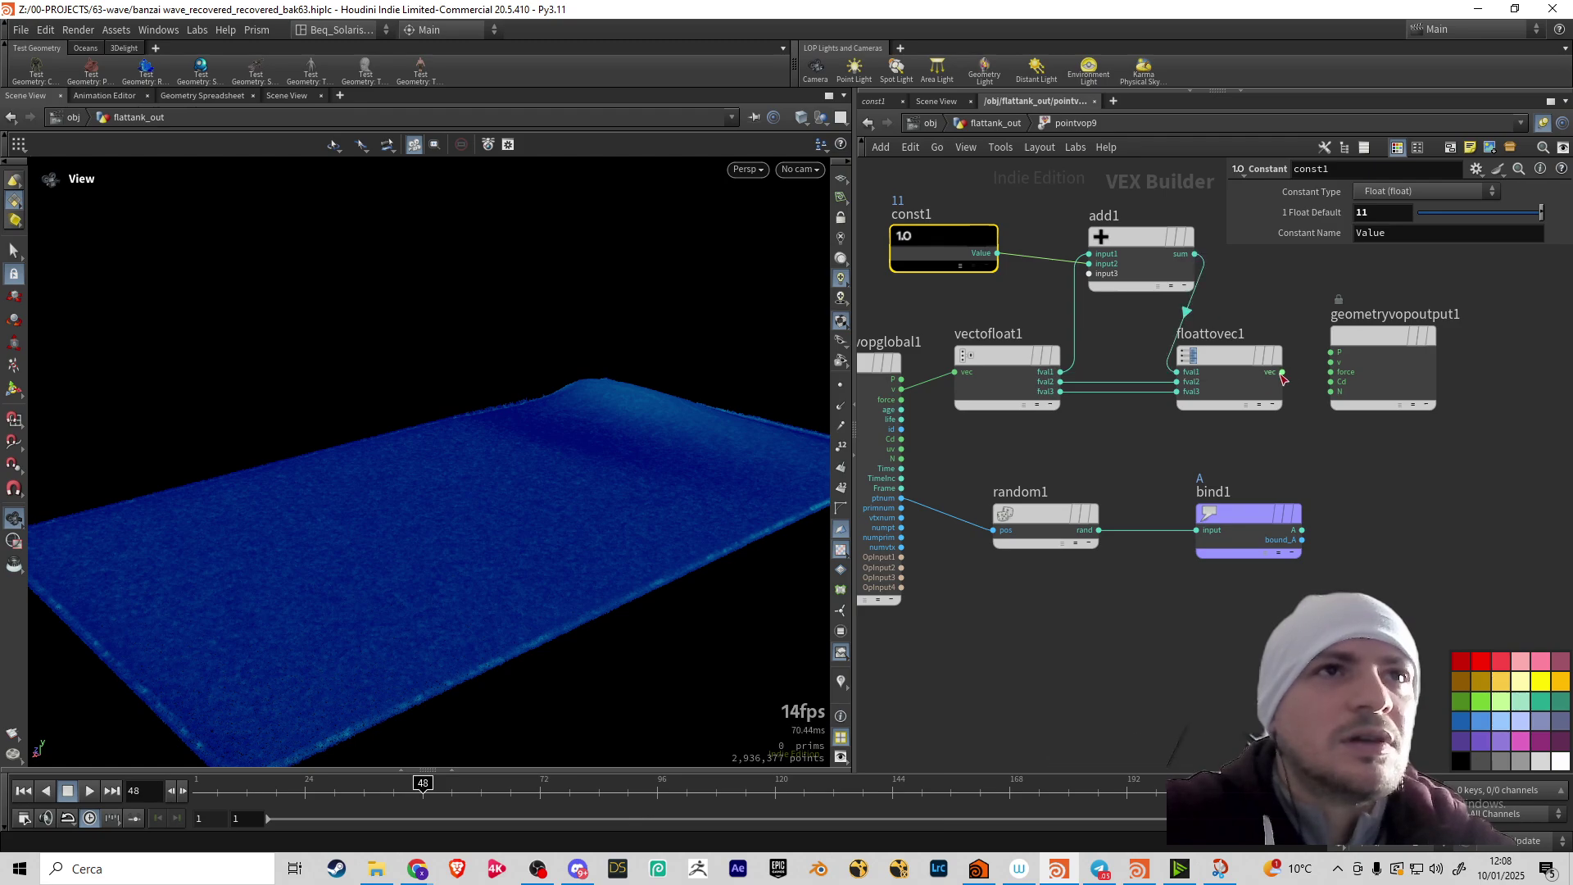
left_click_drag(1282, 372, 1339, 383)
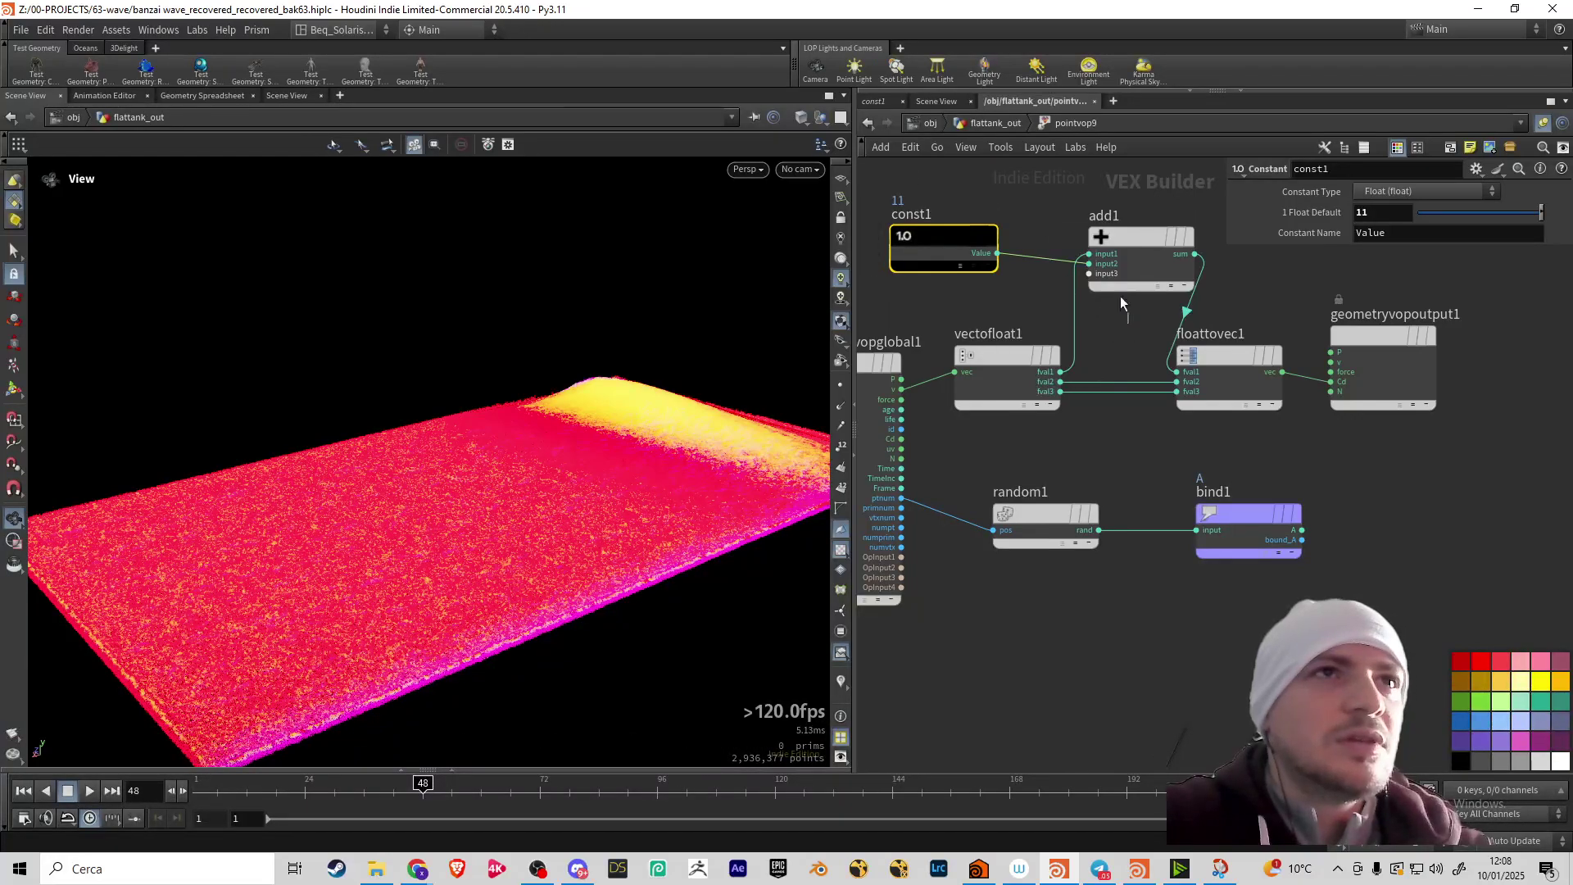
Select const1 and add1 together and bypass both nodes
left_click_drag(1119, 296, 993, 212)
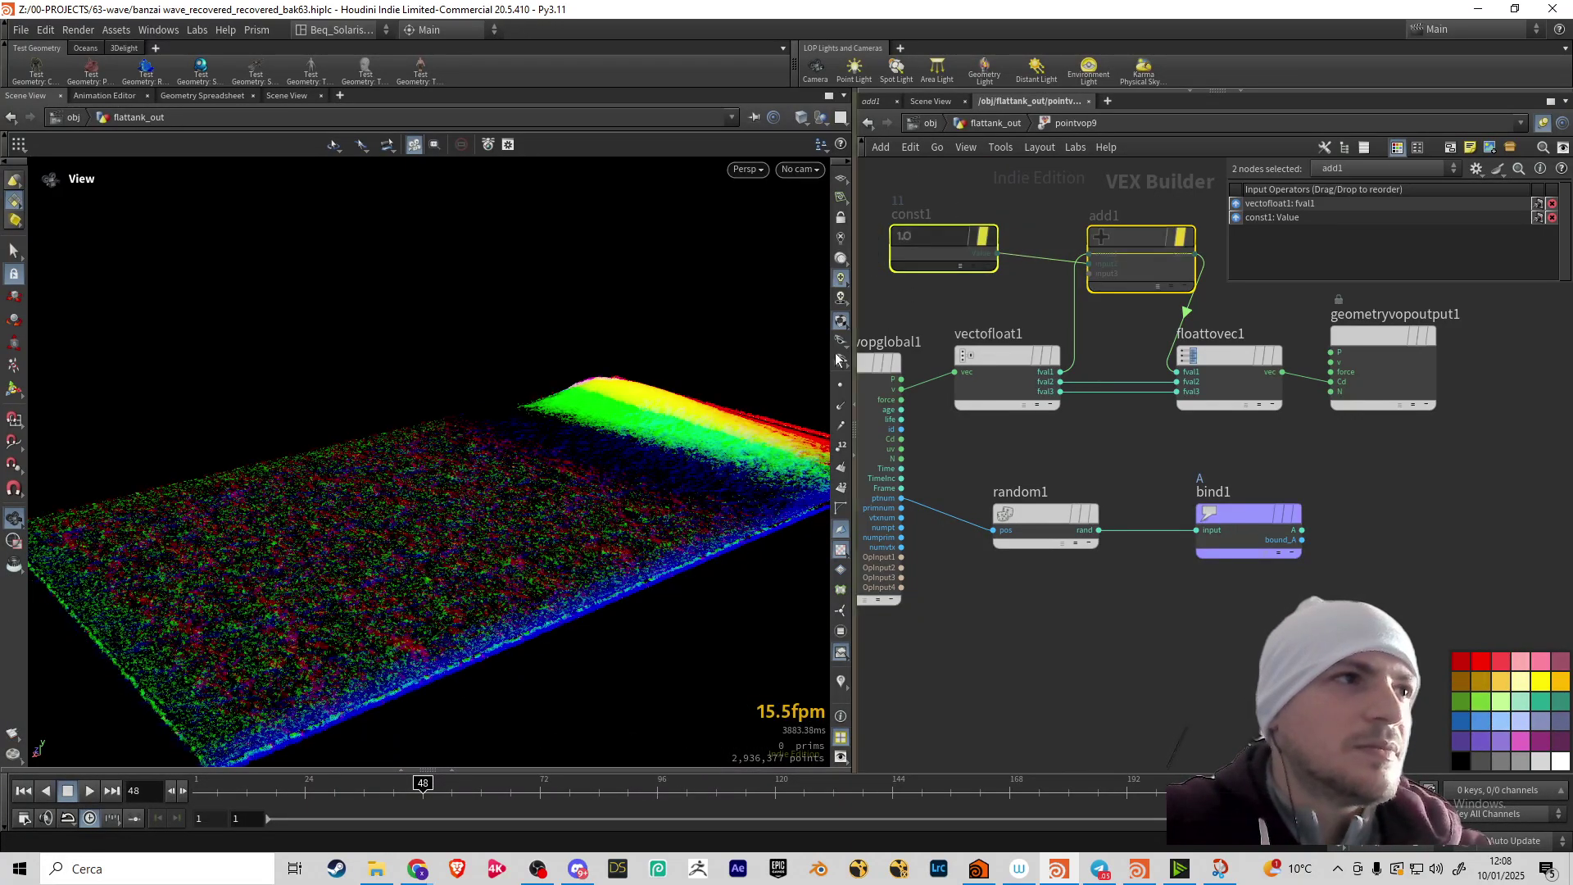
Move geometryvopoutput1 and floattovec1 slightly farther from vectofloat1 in the VOP network
left_click_drag(566, 524, 668, 465)
left_click_drag(649, 464, 620, 414)
scroll(621, 398, "down", 5)
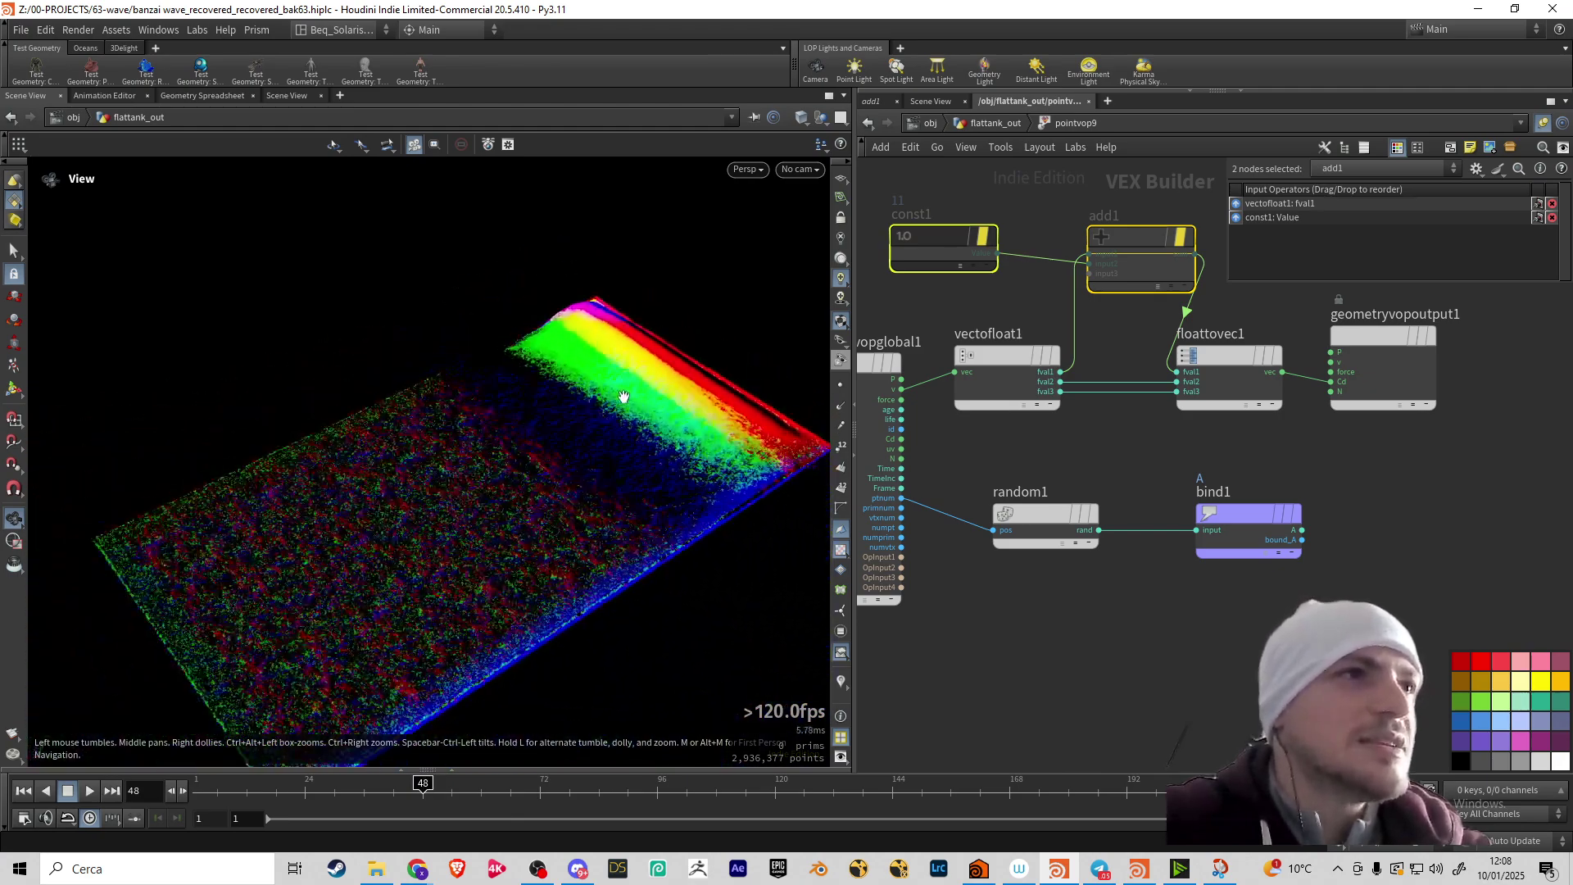
left_click_drag(1357, 340, 1414, 341)
left_click_drag(1205, 374, 1231, 383)
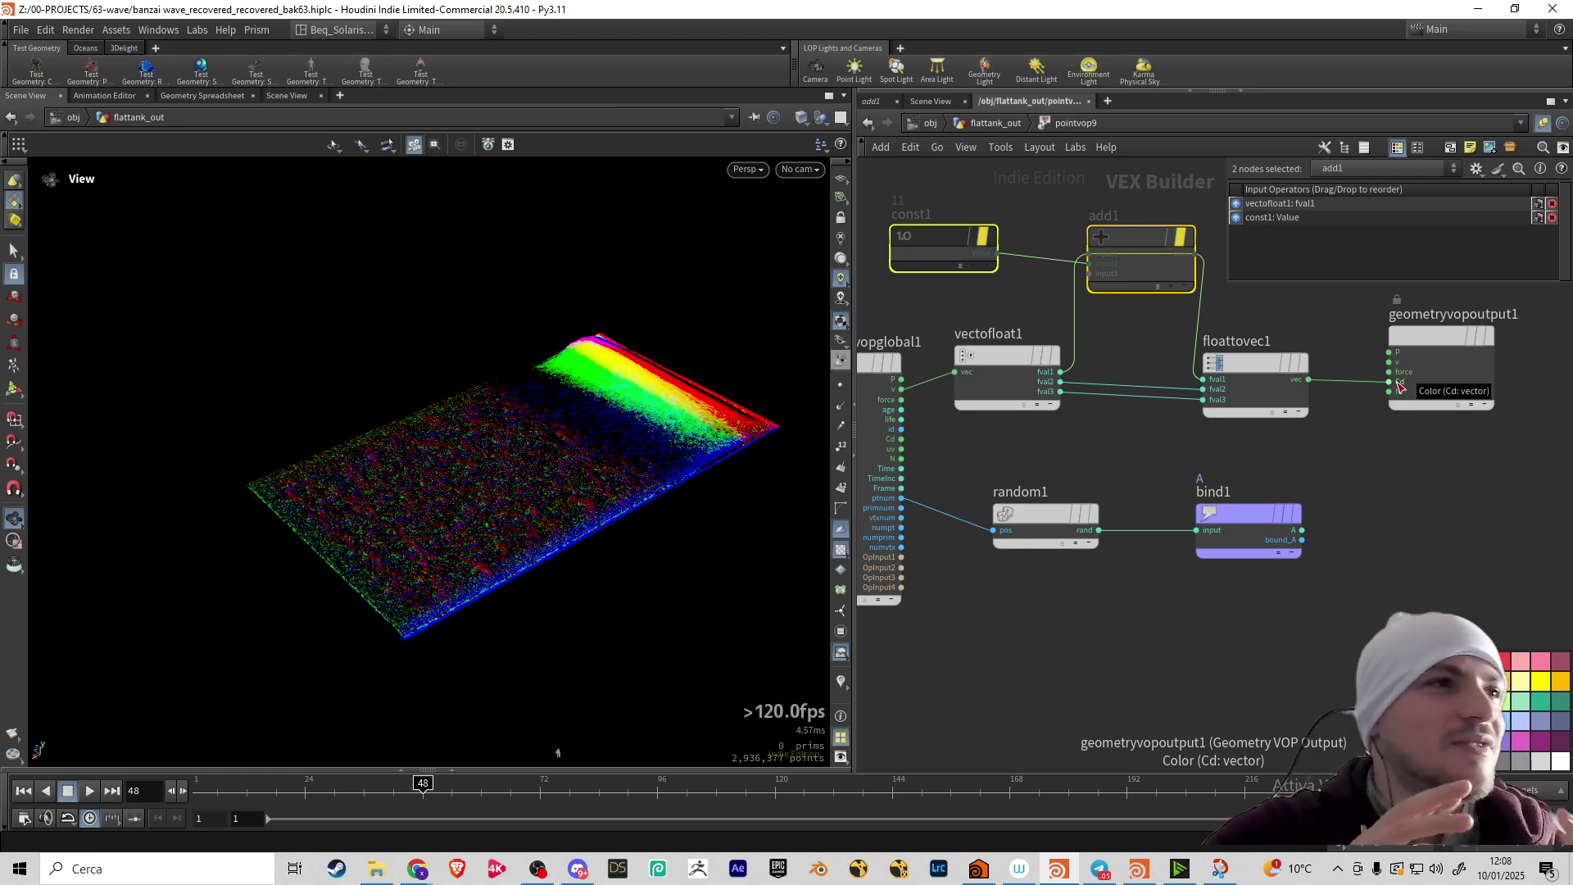
left_click_drag(516, 484, 522, 457)
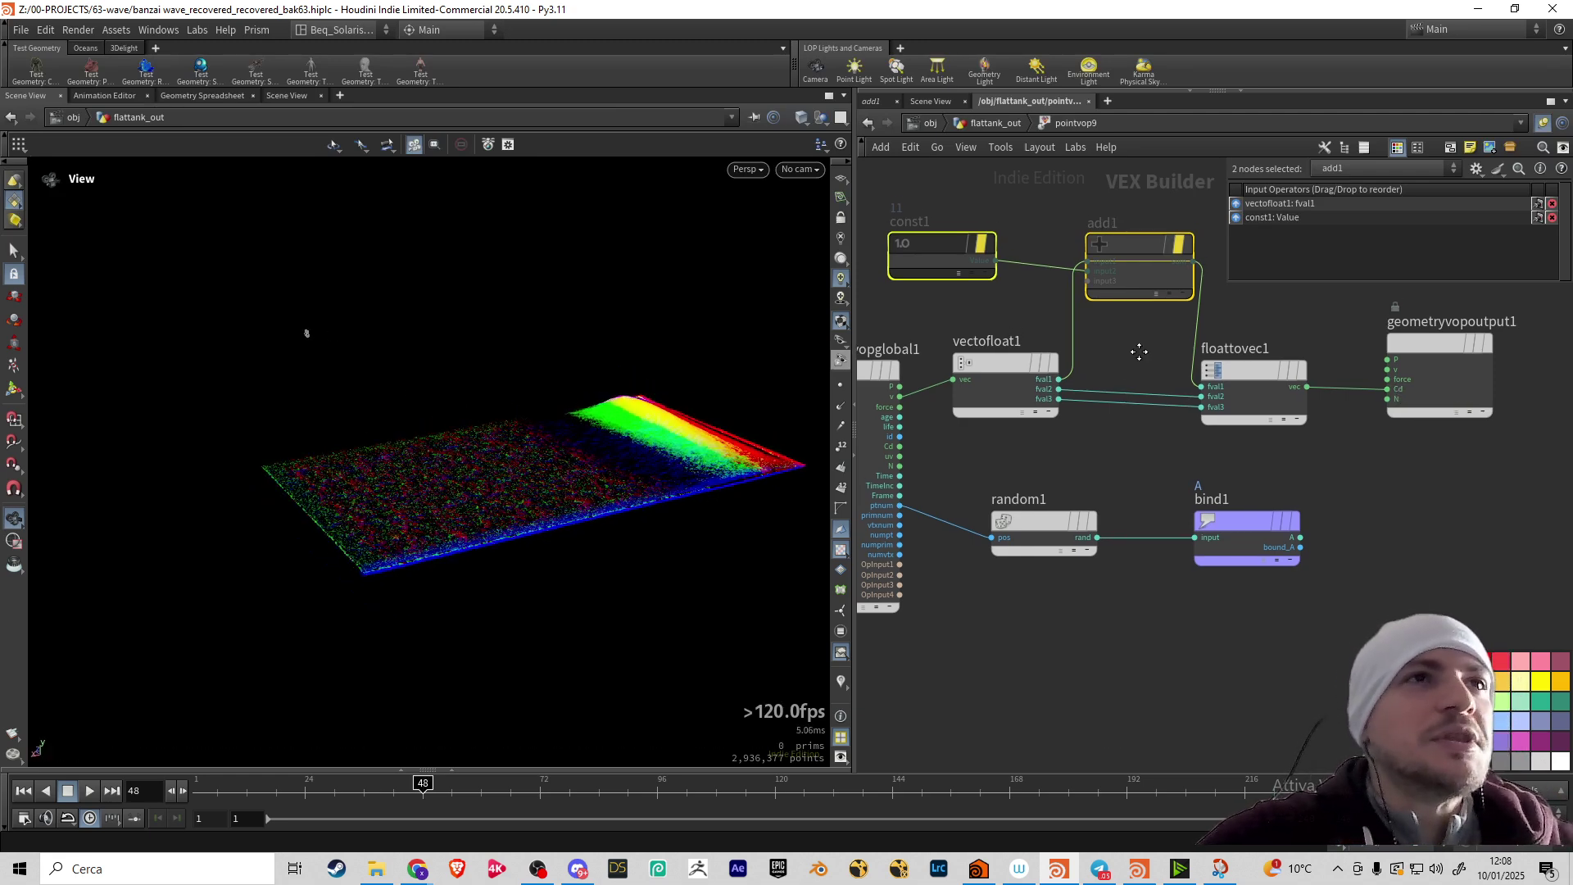
Delete the const1 and add1 nodes and move floattovec1 closer to vectofloat1
middle_click_drag(1142, 351, 1119, 392)
left_click_drag(1200, 490, 1081, 478)
left_click_drag(919, 181, 1100, 333)
key("Delete")
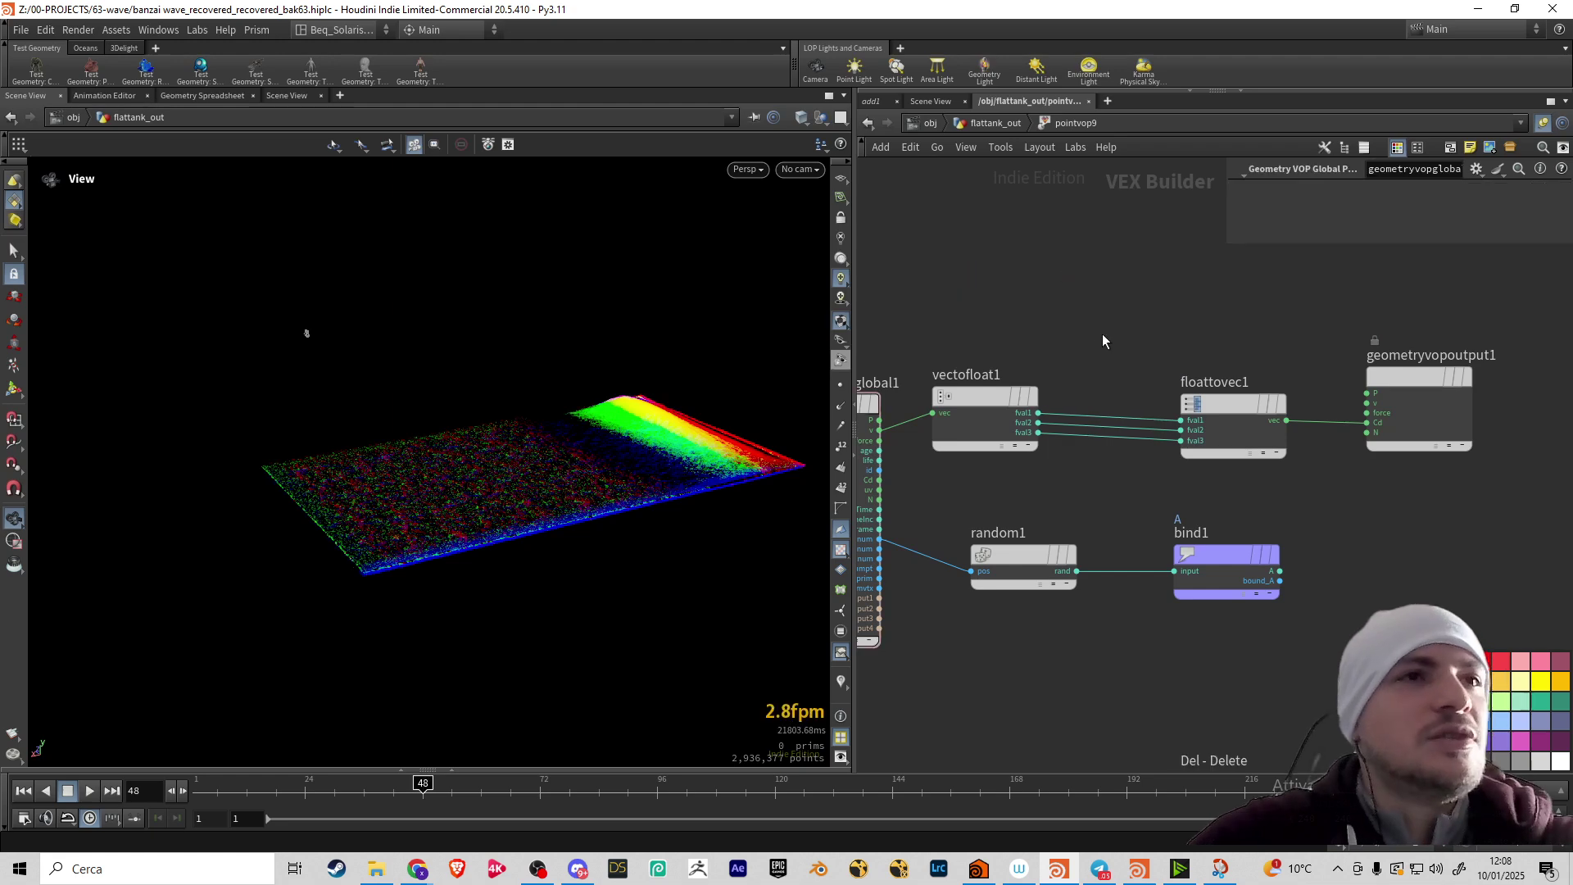
left_click_drag(1255, 398, 1198, 390)
Add a Matrix to Float node above the vectofloat1 and floattovec1 nodes
left_click_drag(877, 294, 1107, 483)
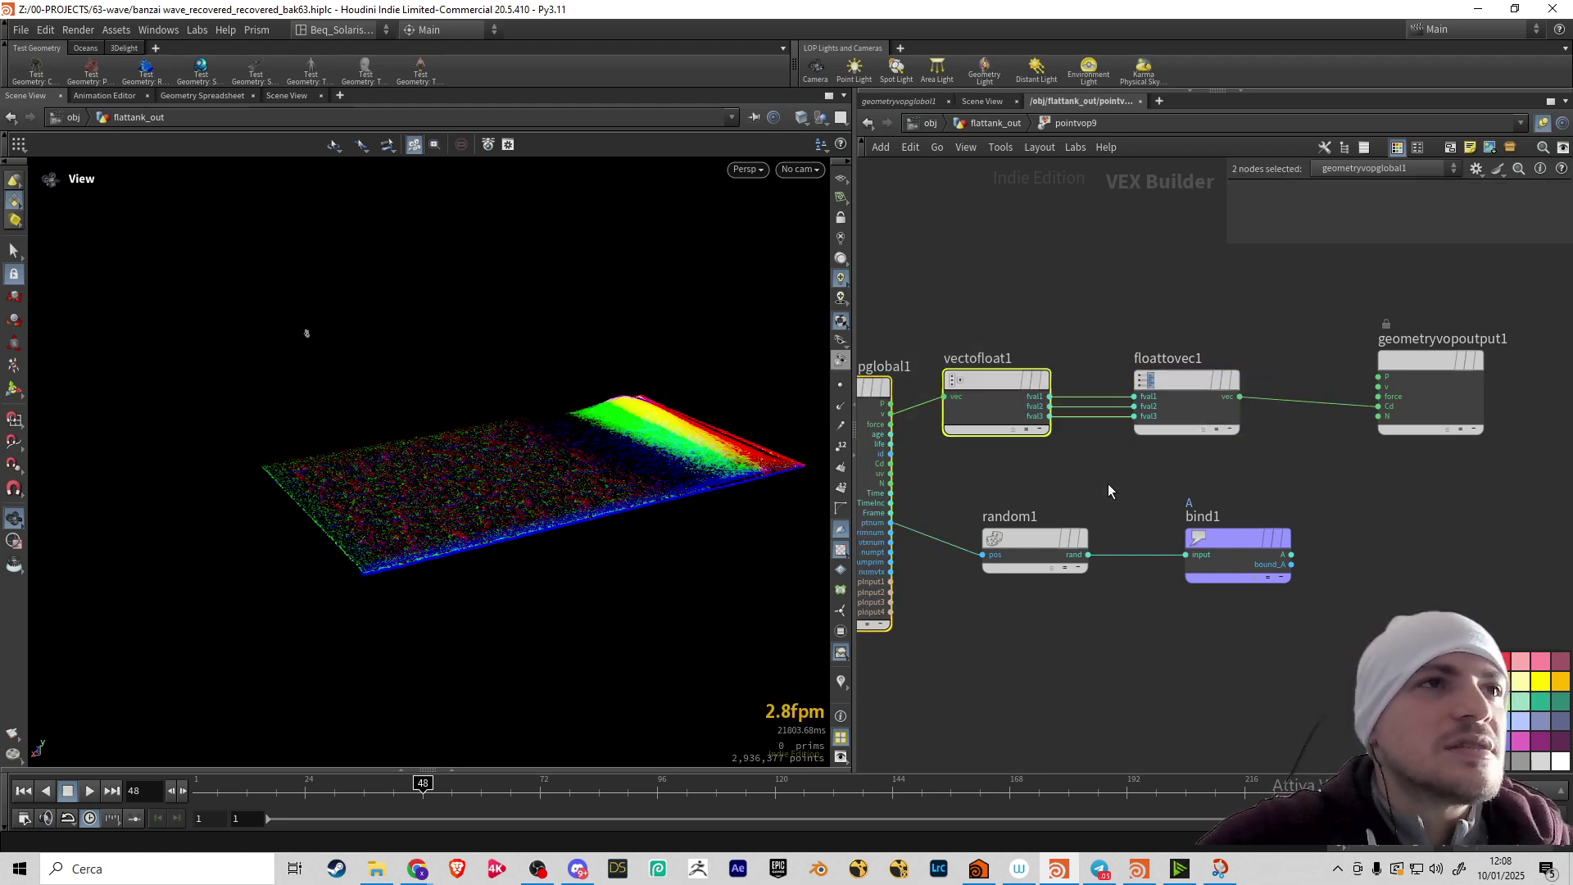
left_click(1147, 379)
key("Tab")
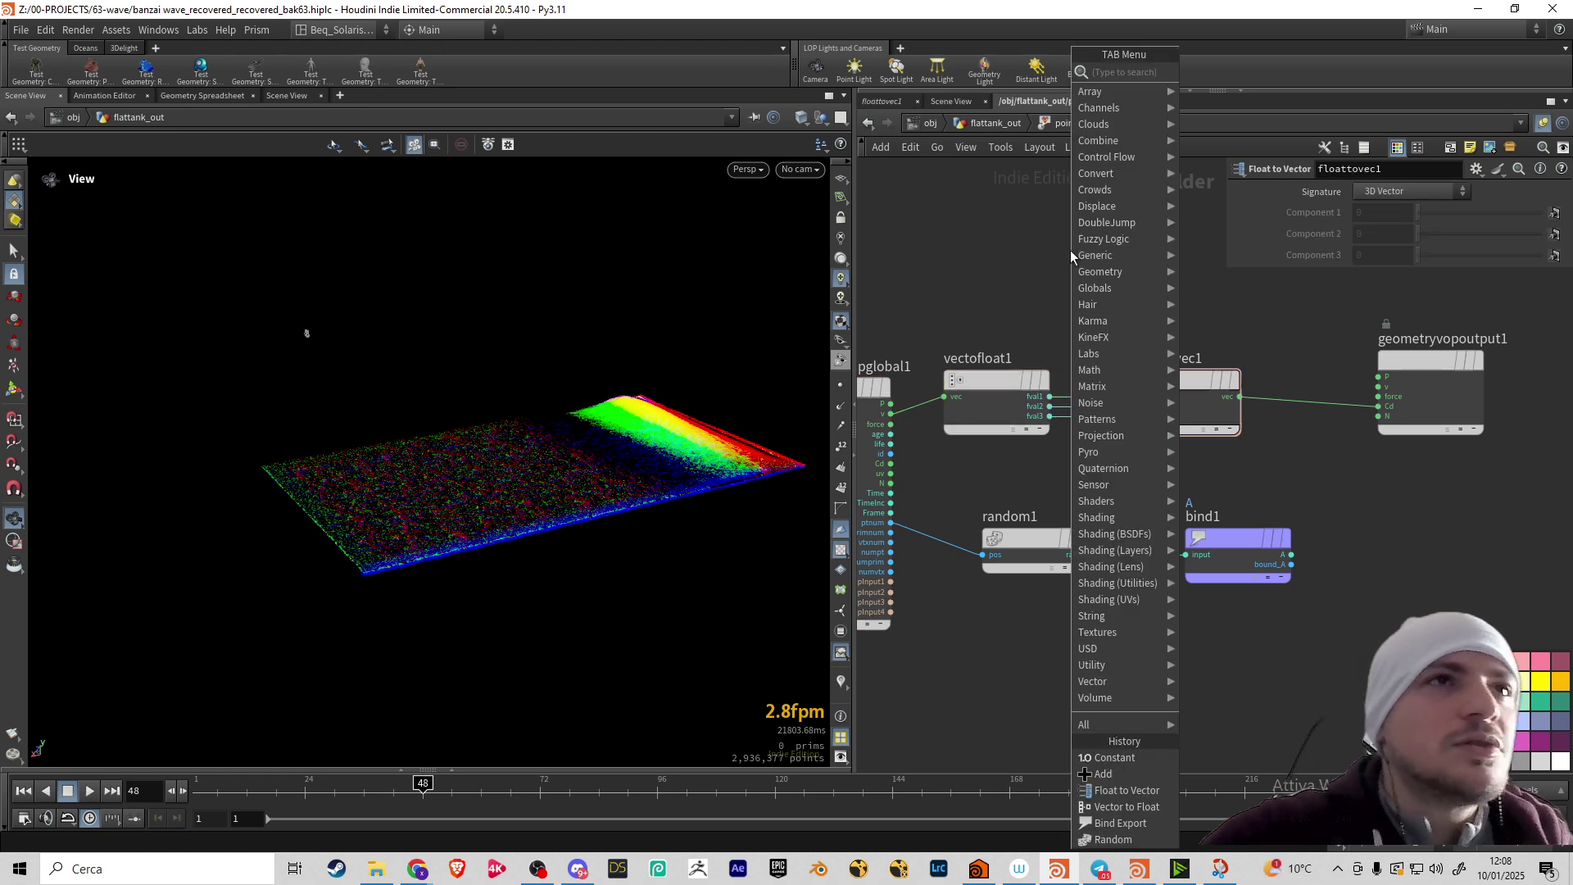
type("matr")
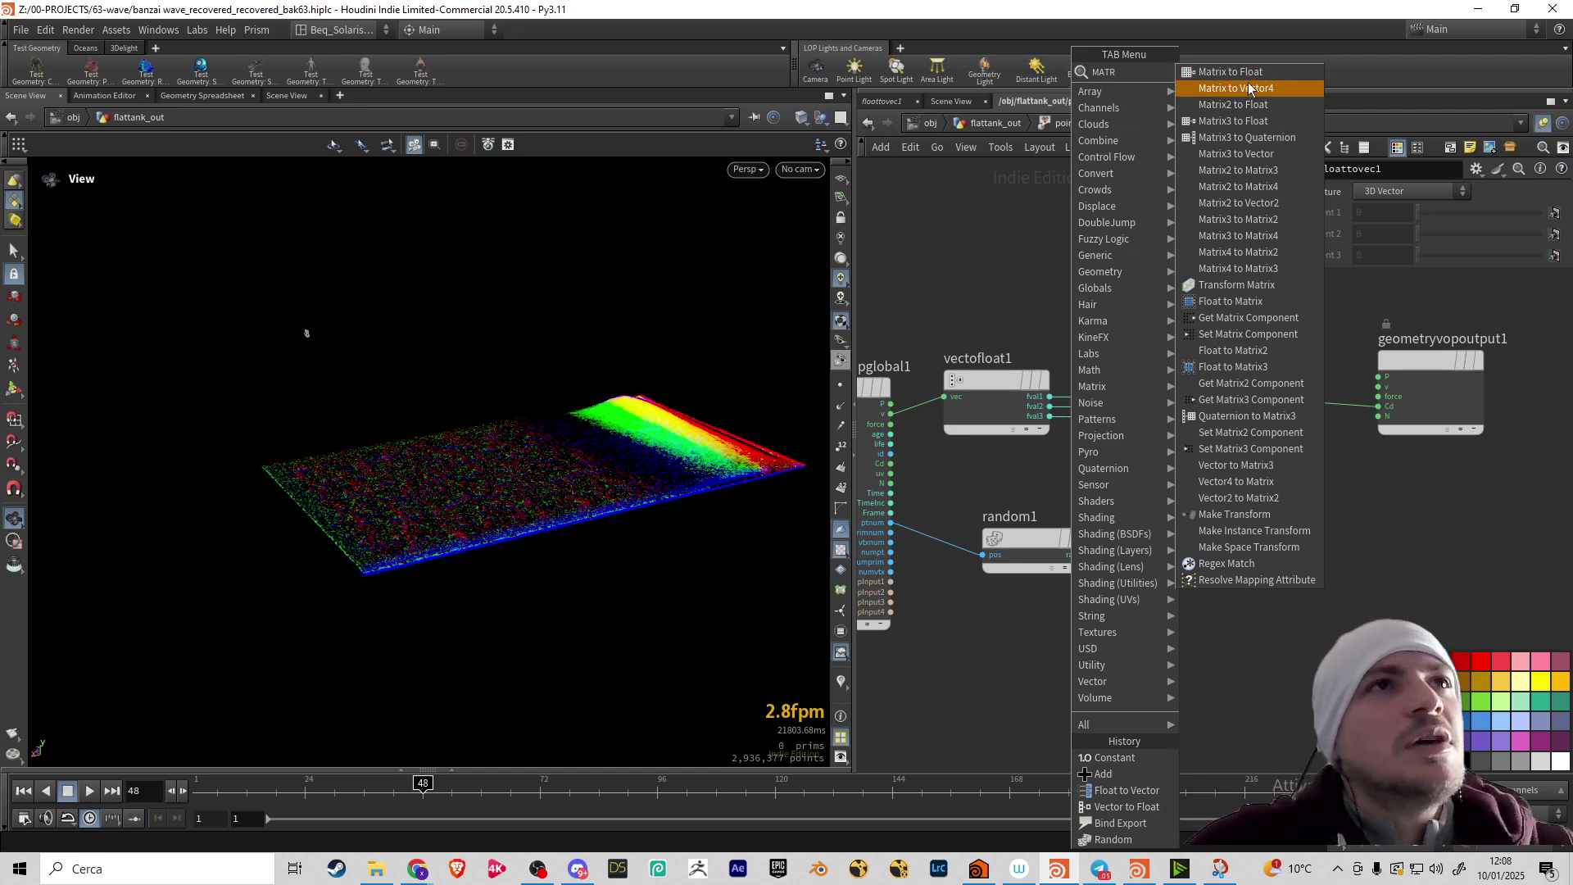
left_click(1229, 72)
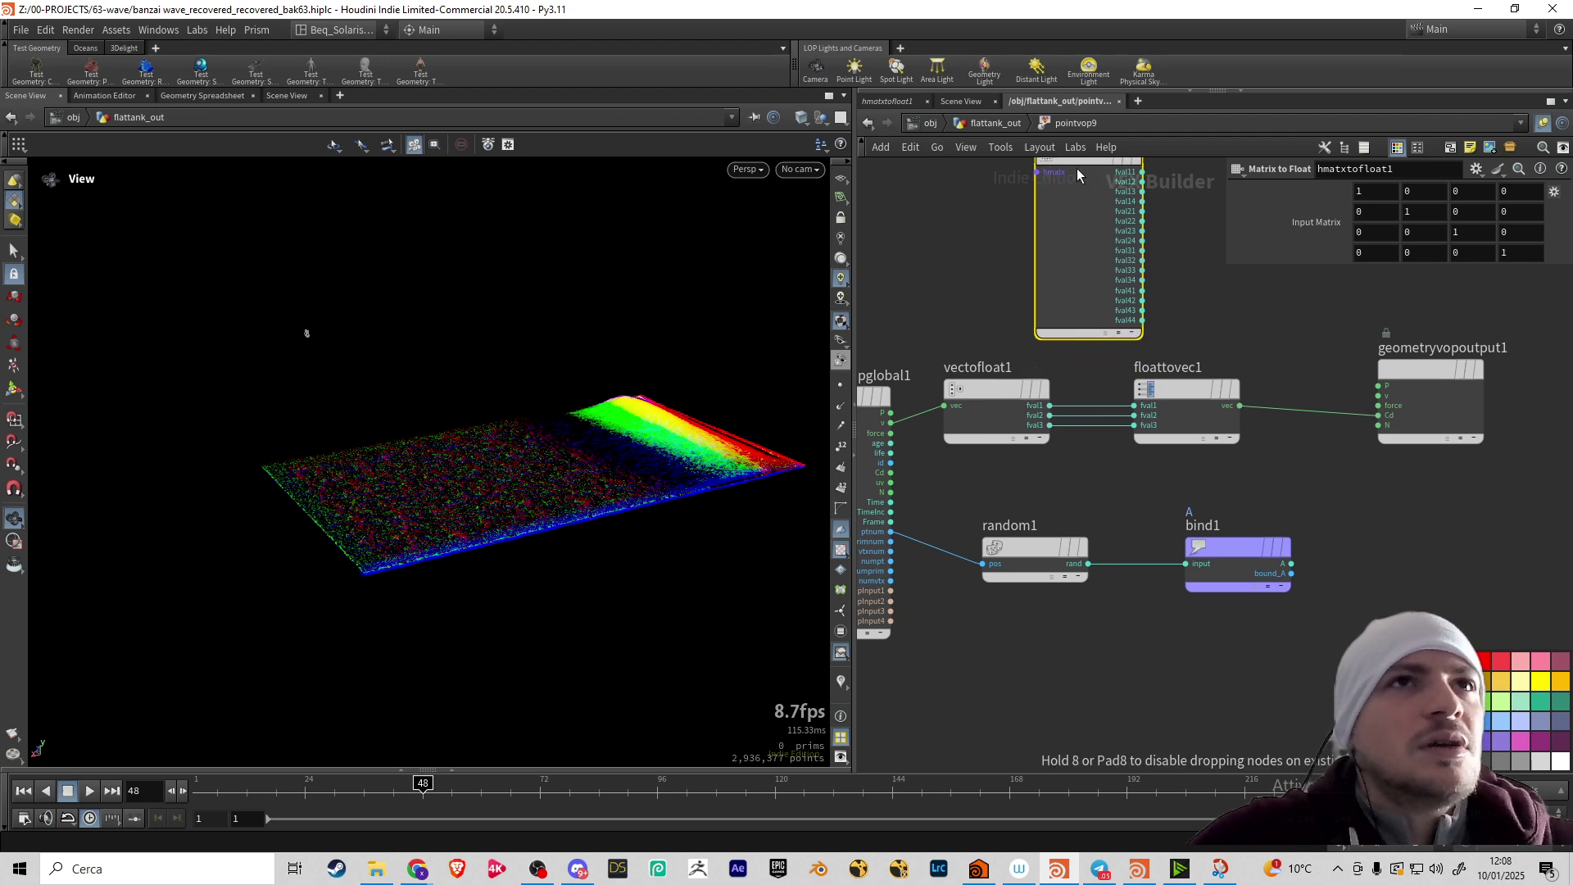
left_click(1093, 226)
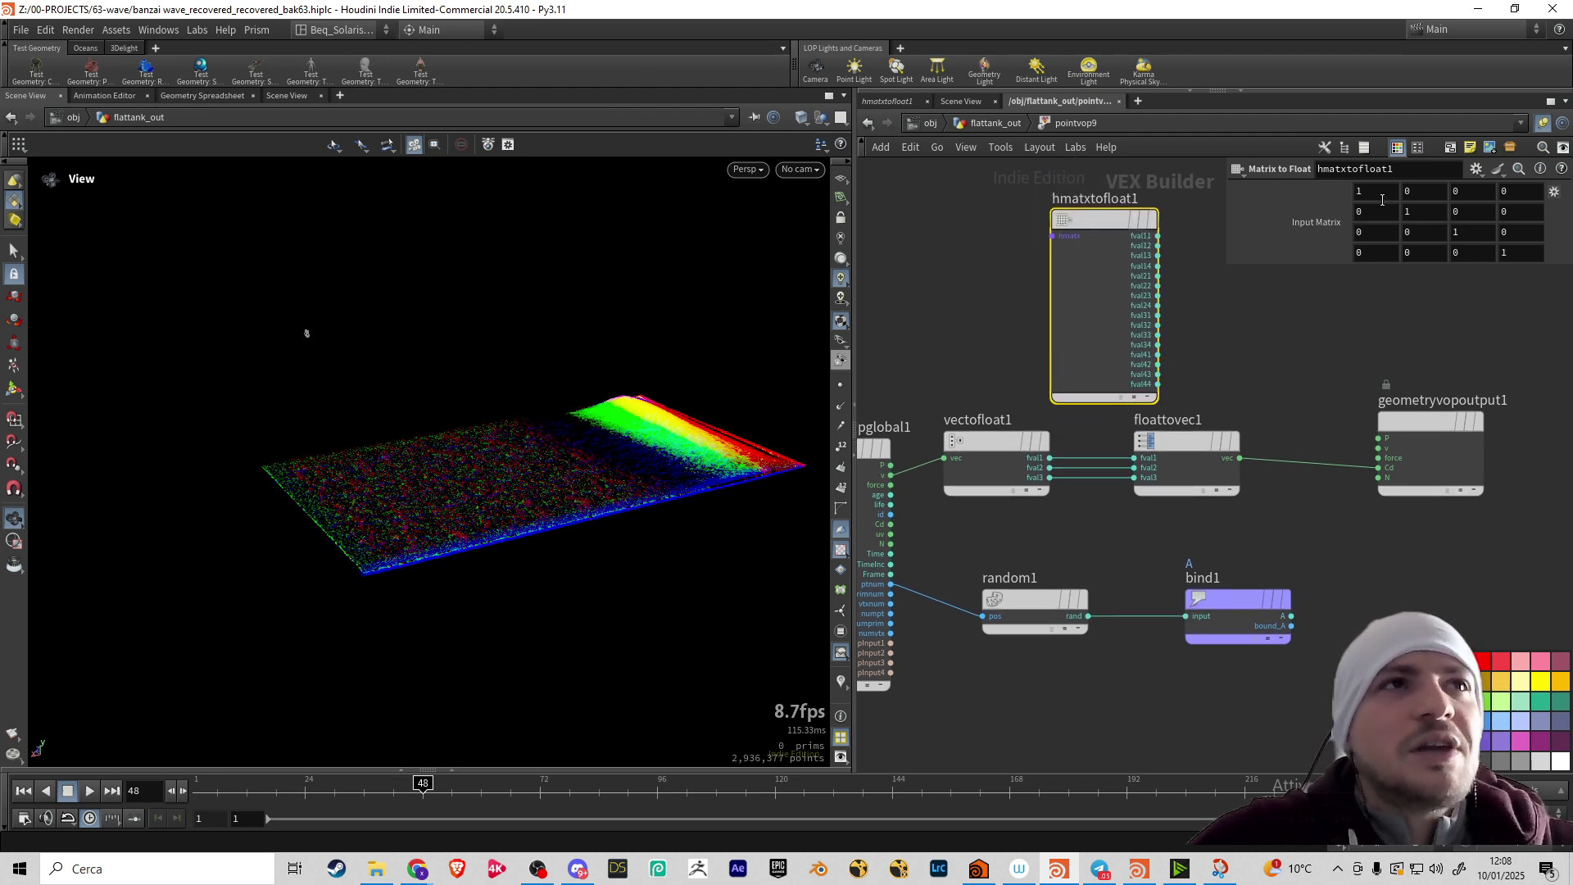
Examine the Matrix to Float node's matrix input and its individual float outputs
left_click(1052, 236)
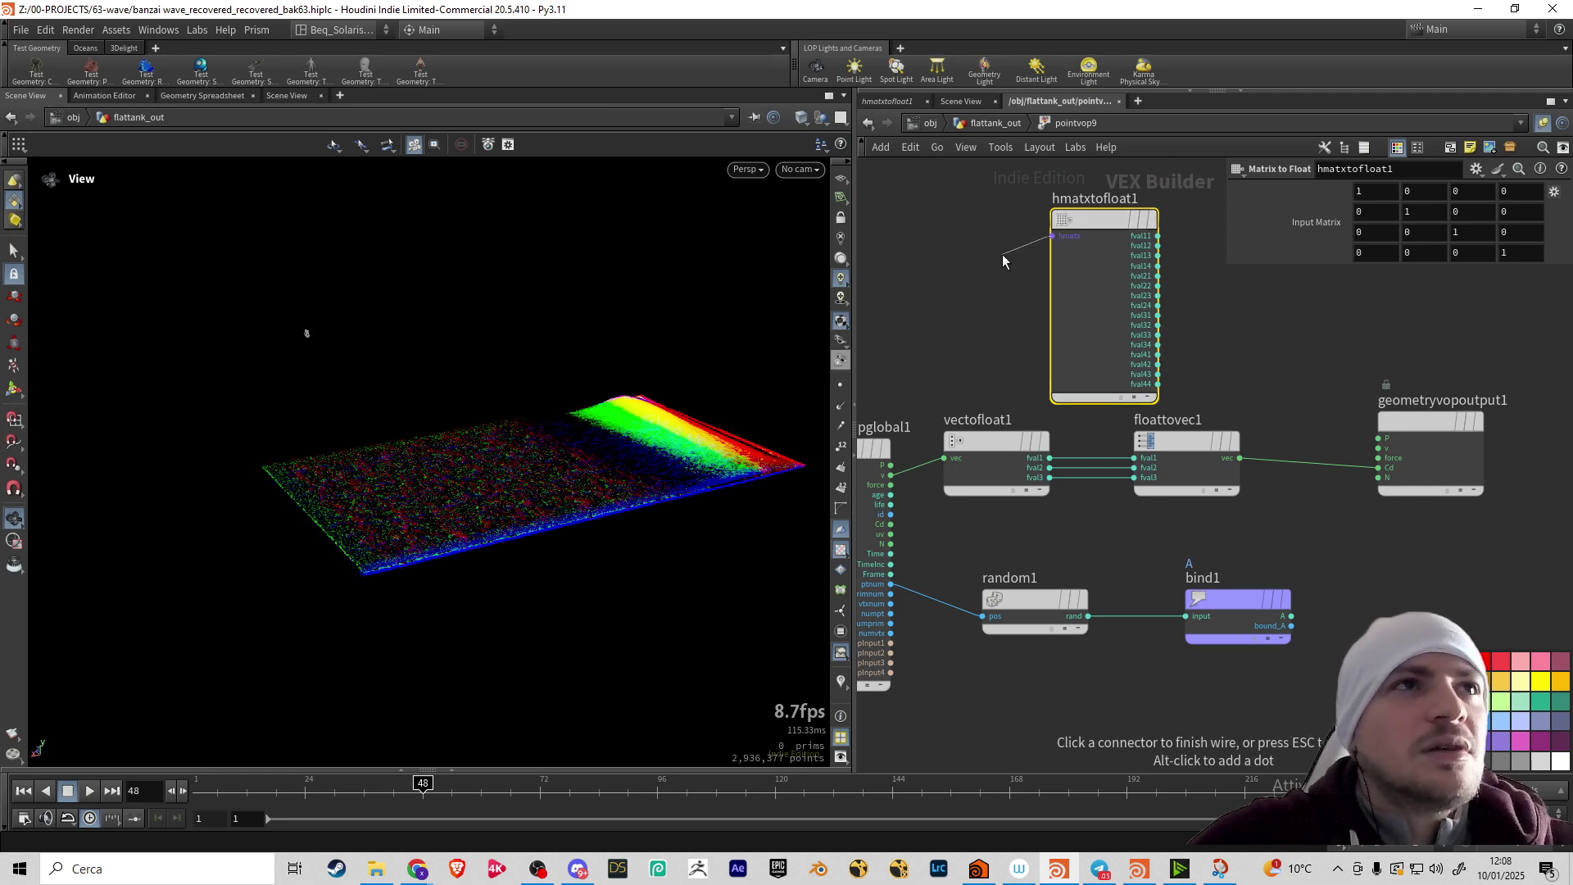
left_click(1045, 242)
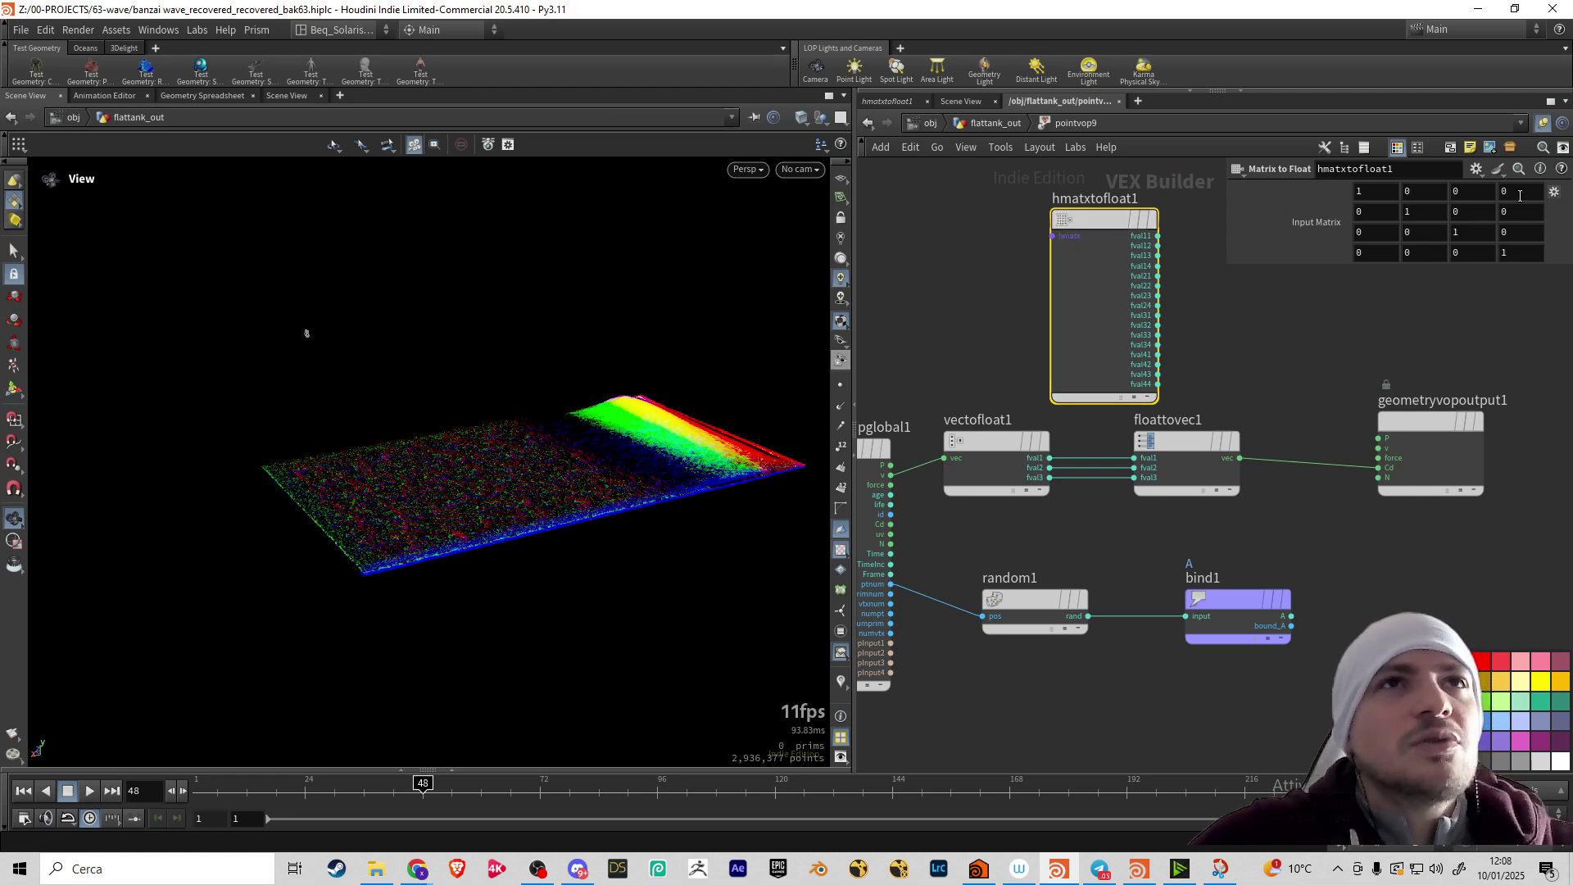
left_click(1039, 240)
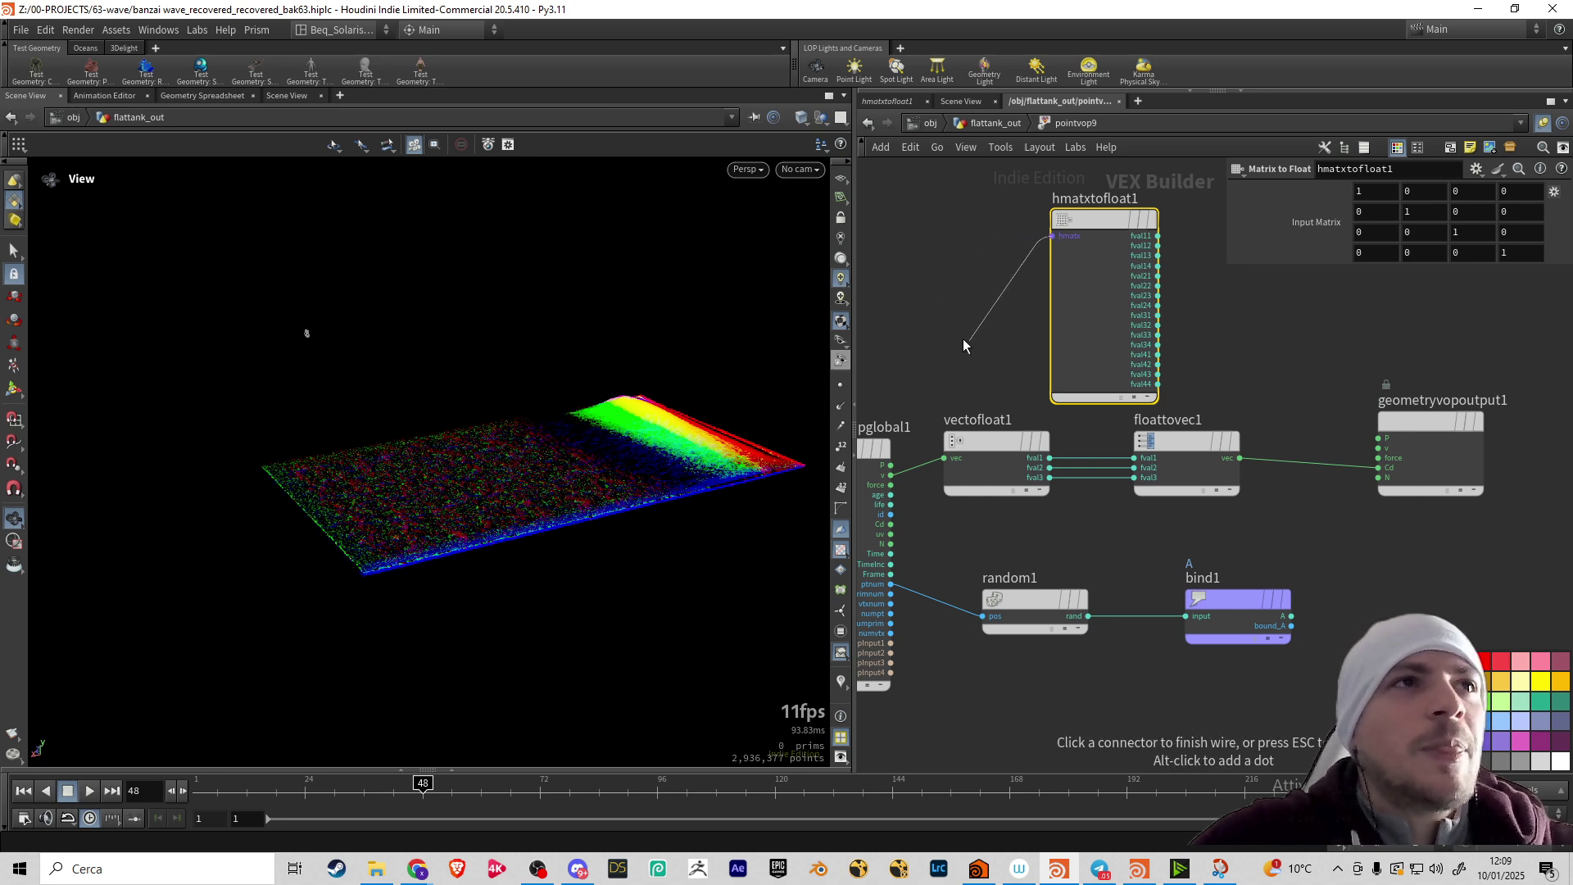
left_click(966, 254)
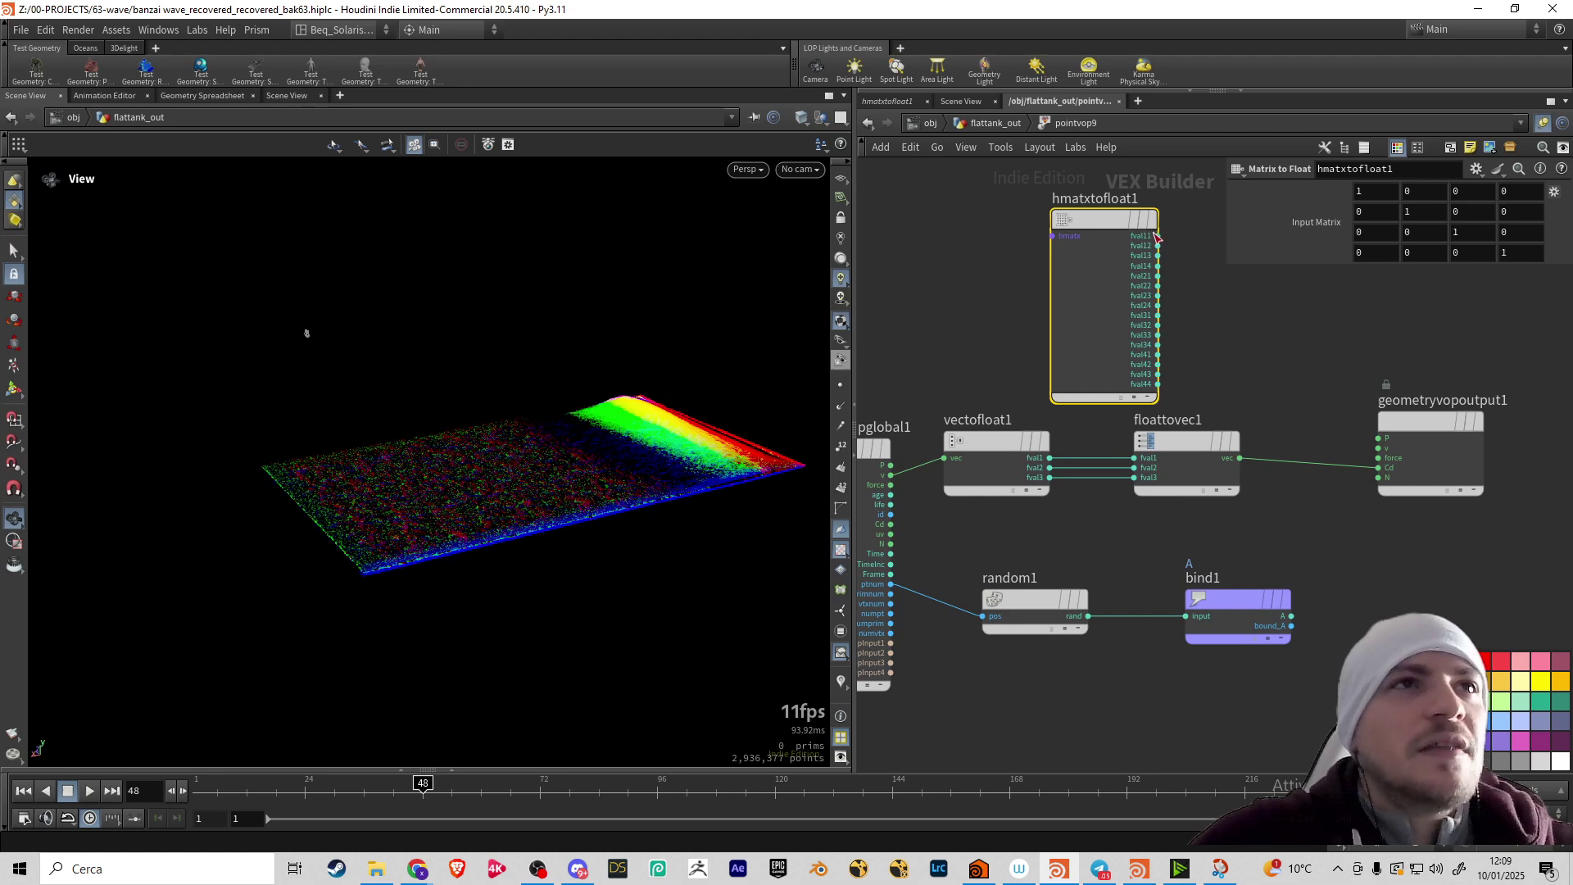
left_click(1156, 236)
middle_click_drag(1189, 233, 1161, 242)
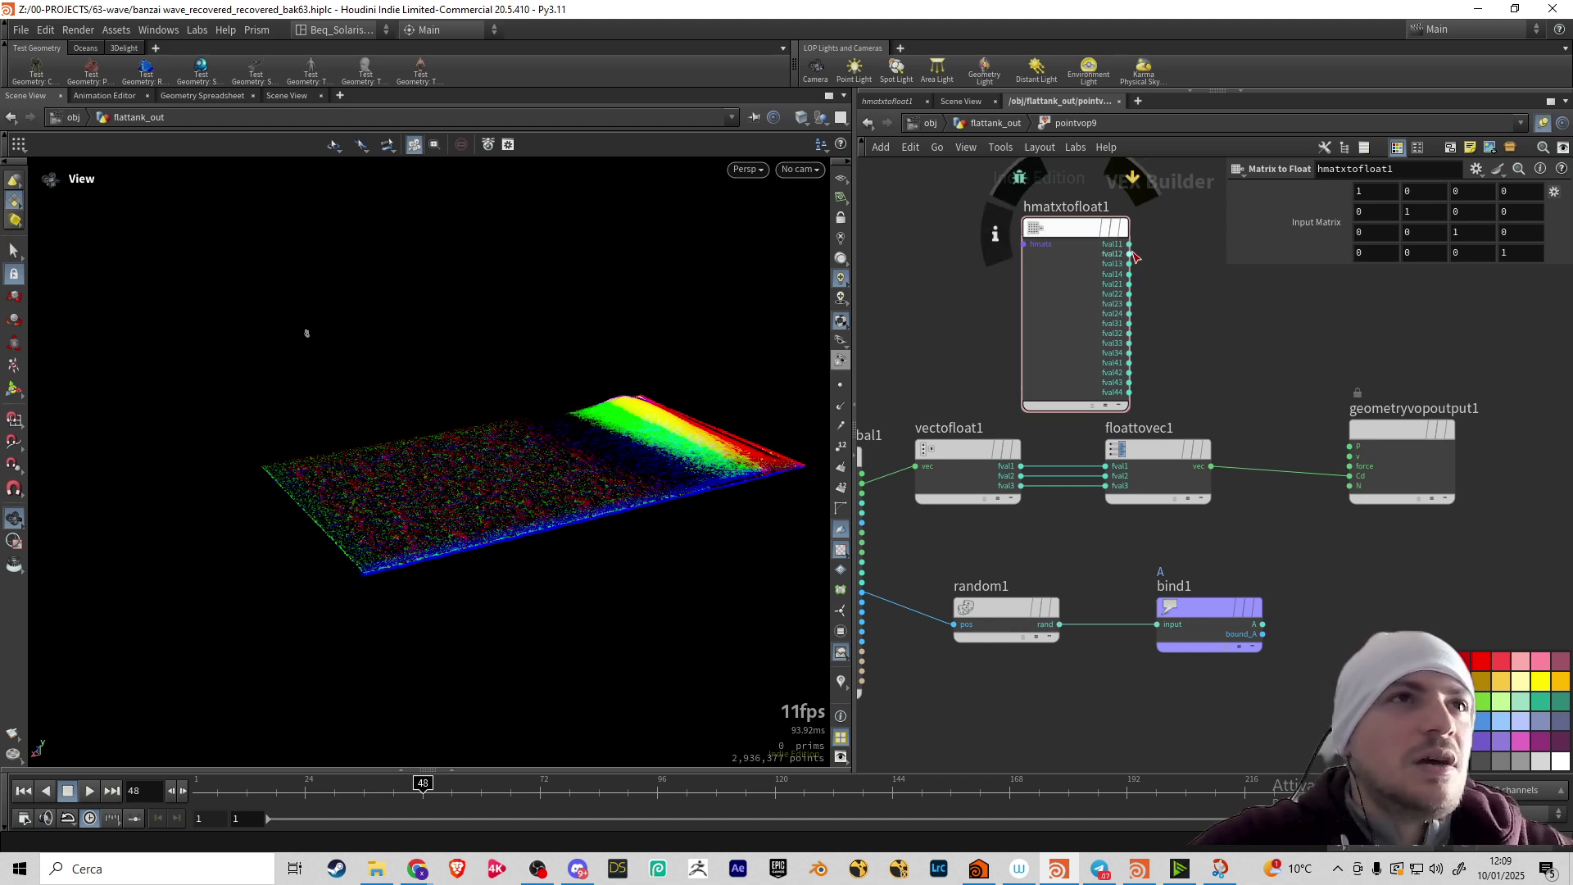
middle_click_drag(1134, 256, 1142, 223)
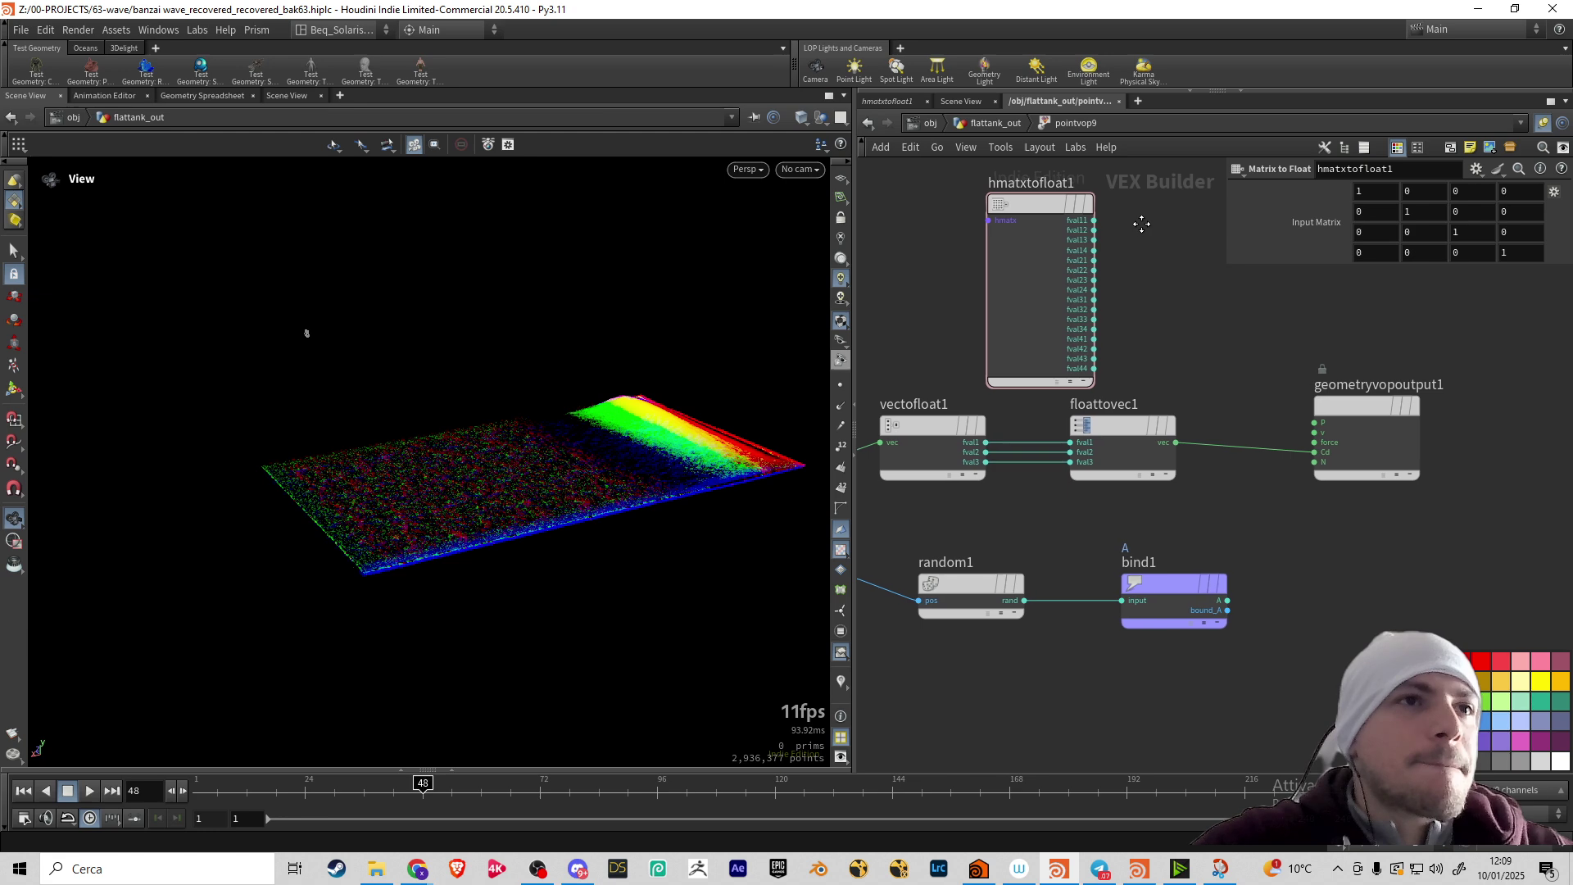
Remove the wire between floattovec1's vec output and Cd on geometryvopoutput1 inside pointvop9
left_click(995, 123)
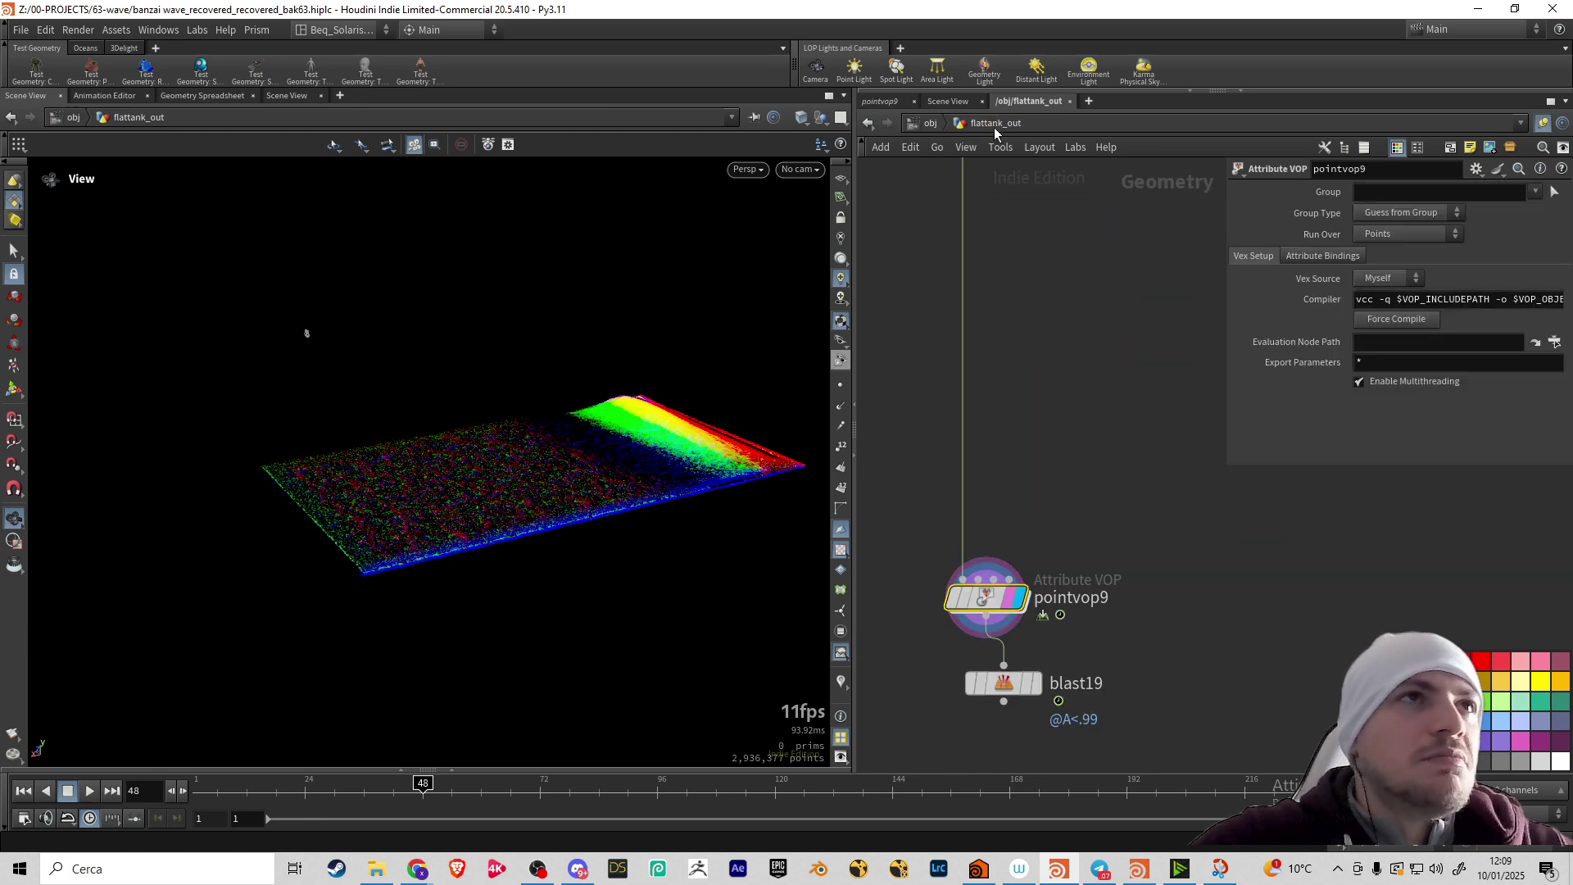
double_click(981, 600)
left_click(1207, 385)
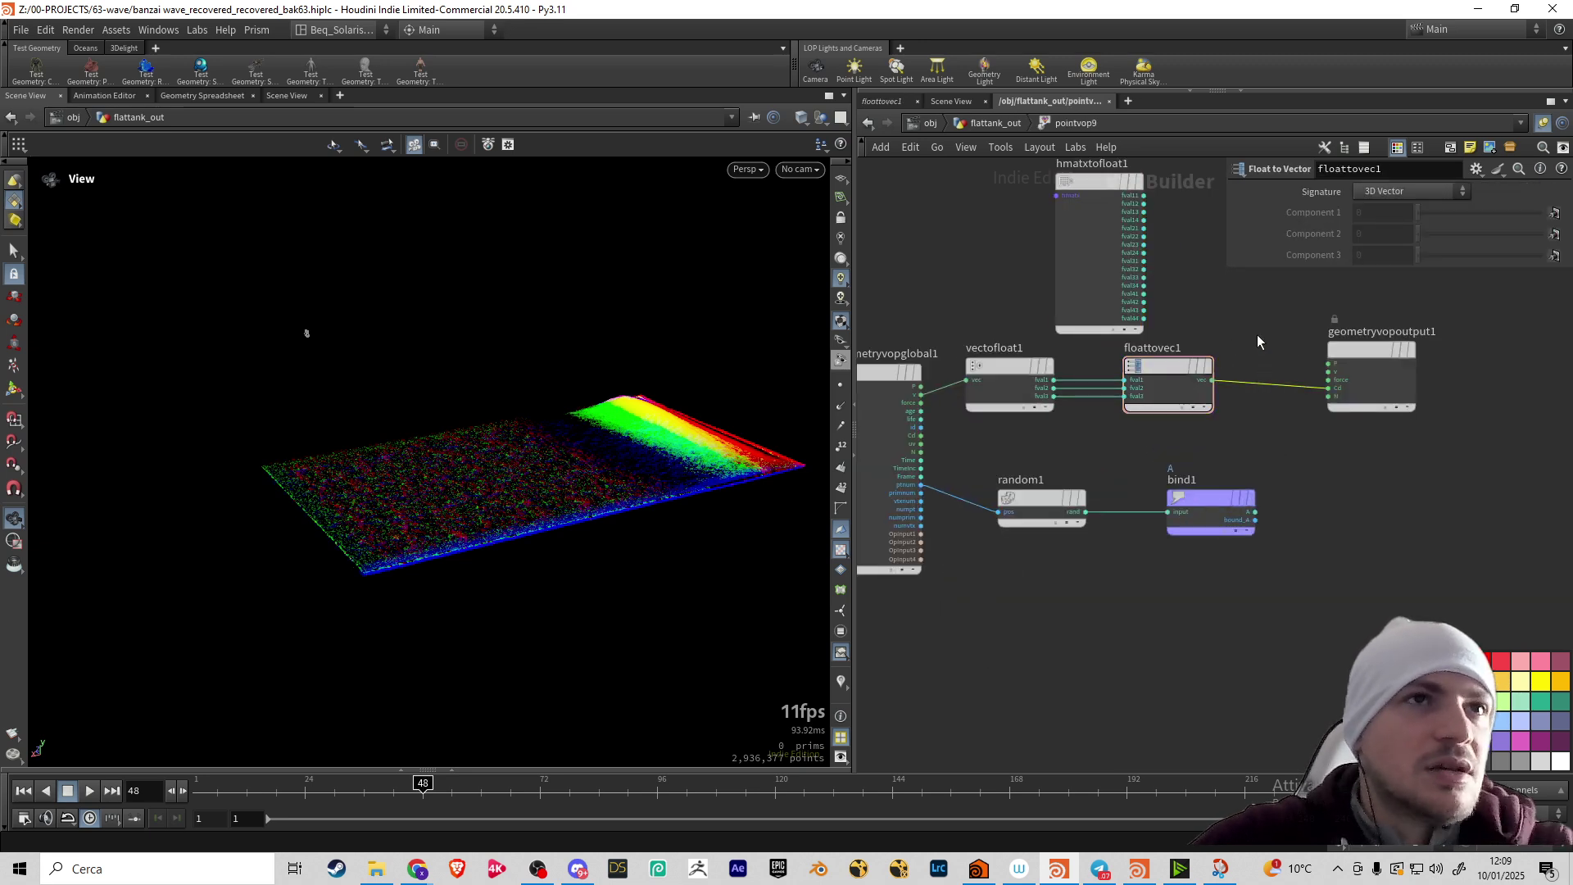
key("Delete")
mouse_move(677, 446)
left_mouse_down()
mouse_move(688, 481)
mouse_move(663, 450)
left_mouse_up()
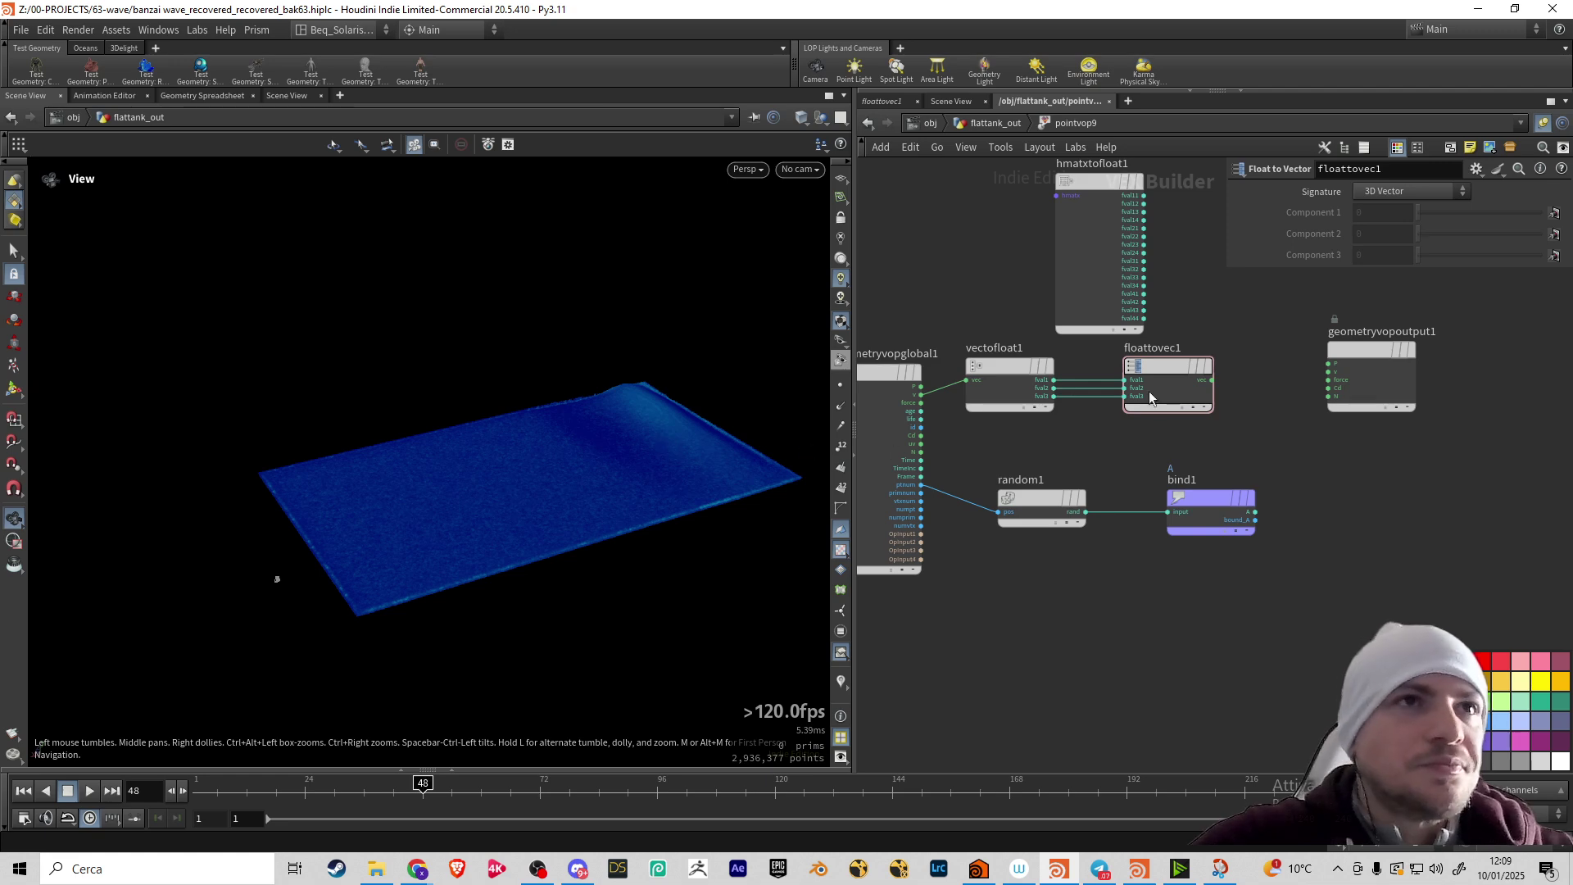
Reconnect floattovec1's vec output to Cd on geometryvopoutput1 and orbit around the coloured wave
scroll(1130, 402, "up", 1)
scroll(1043, 418, "down", 2)
scroll(966, 401, "up", 4)
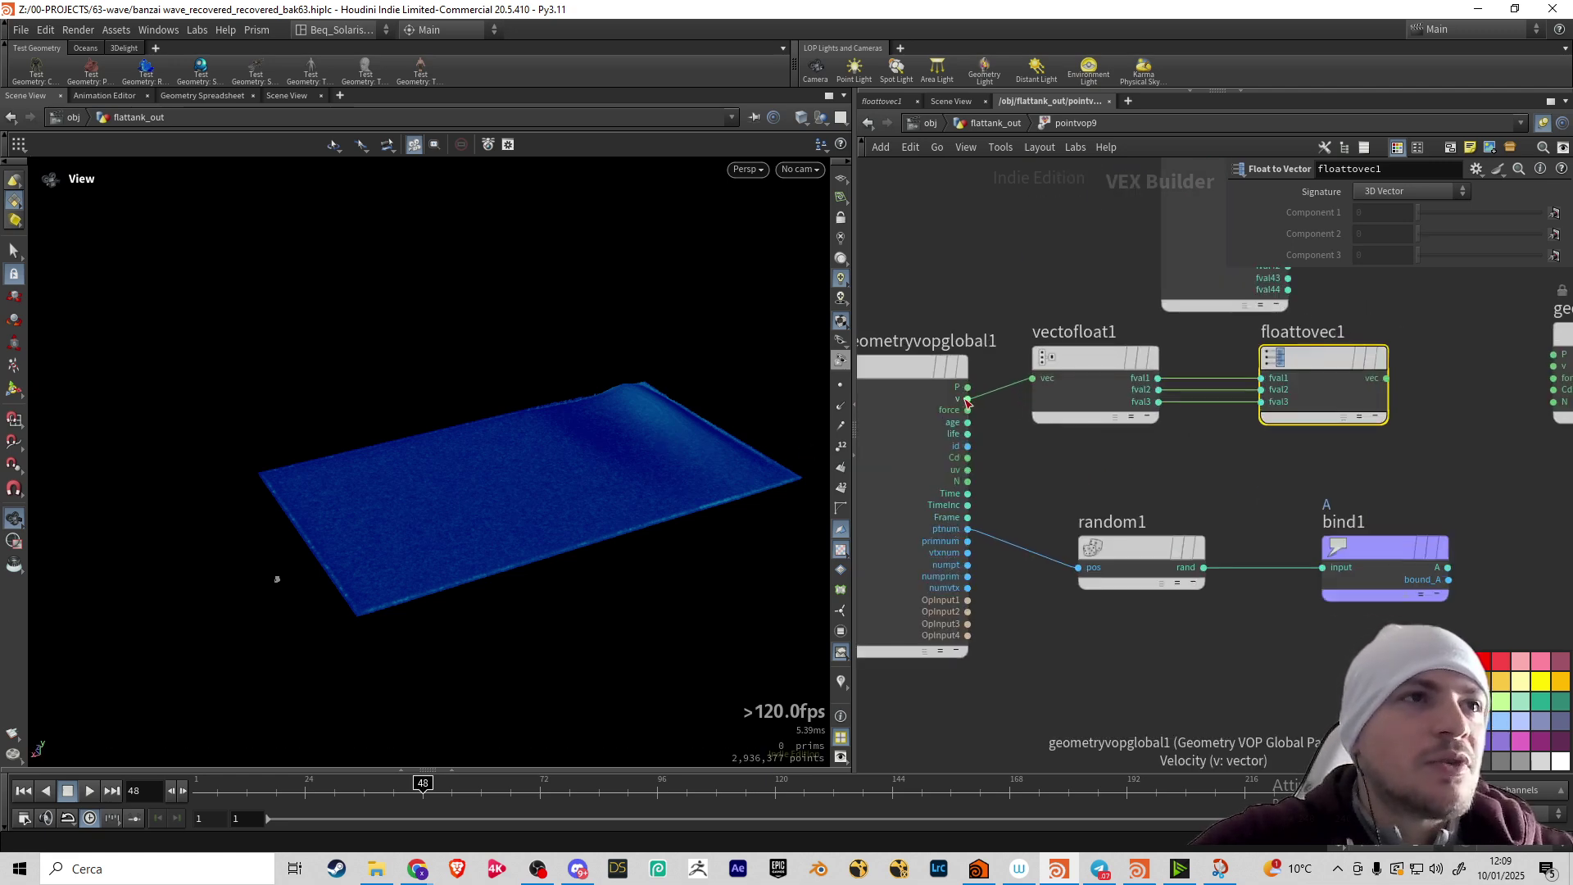
scroll(1151, 463, "down", 3)
left_click(1254, 393)
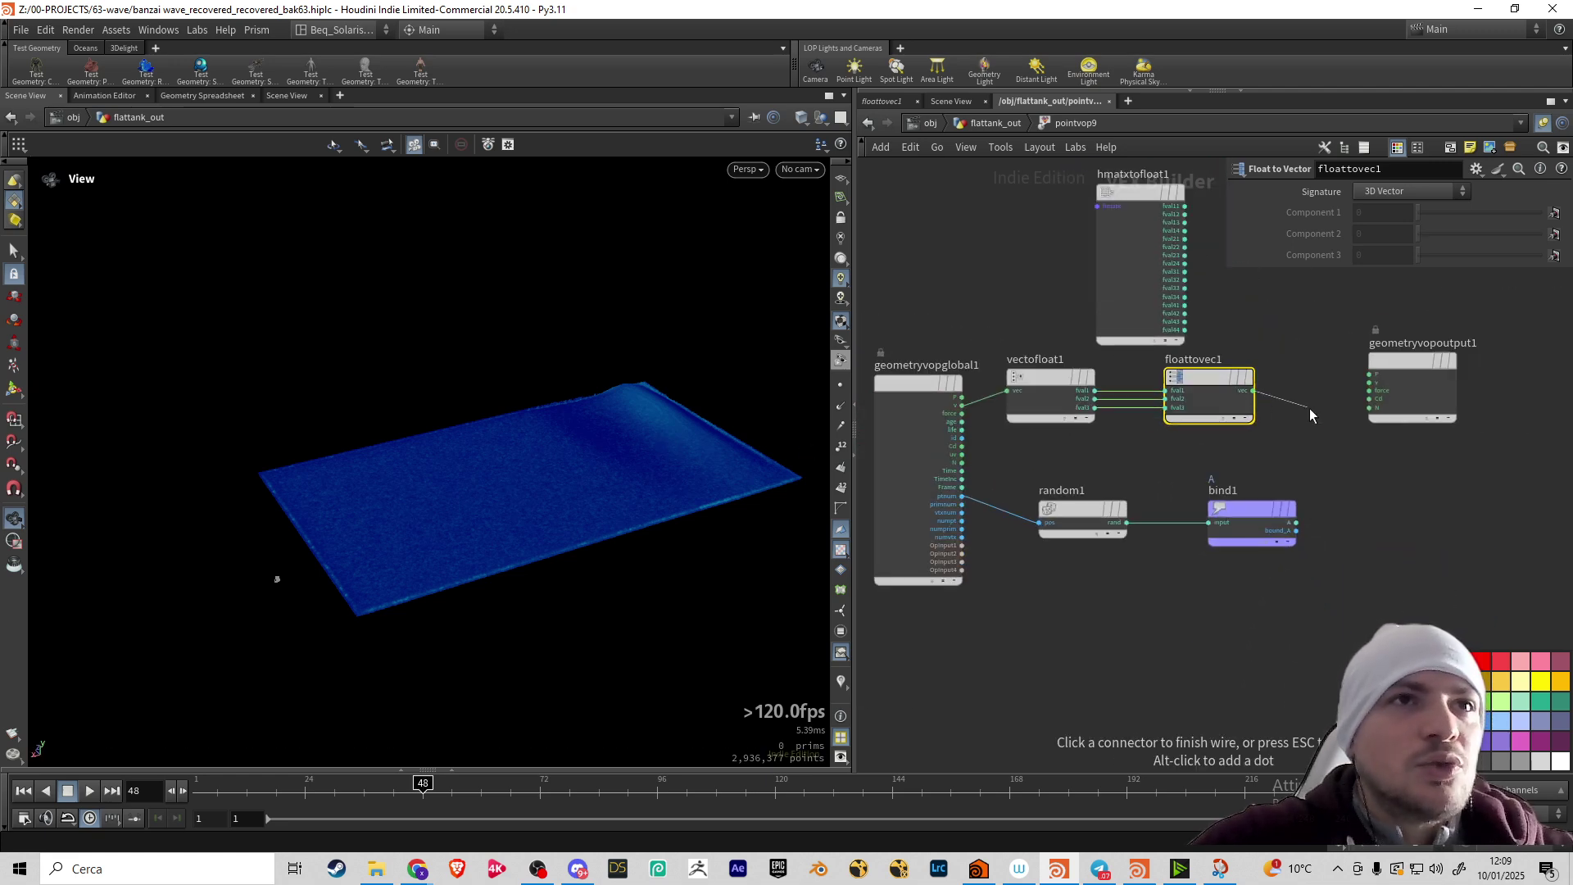
left_click(1374, 402)
left_click_drag(638, 498, 675, 461)
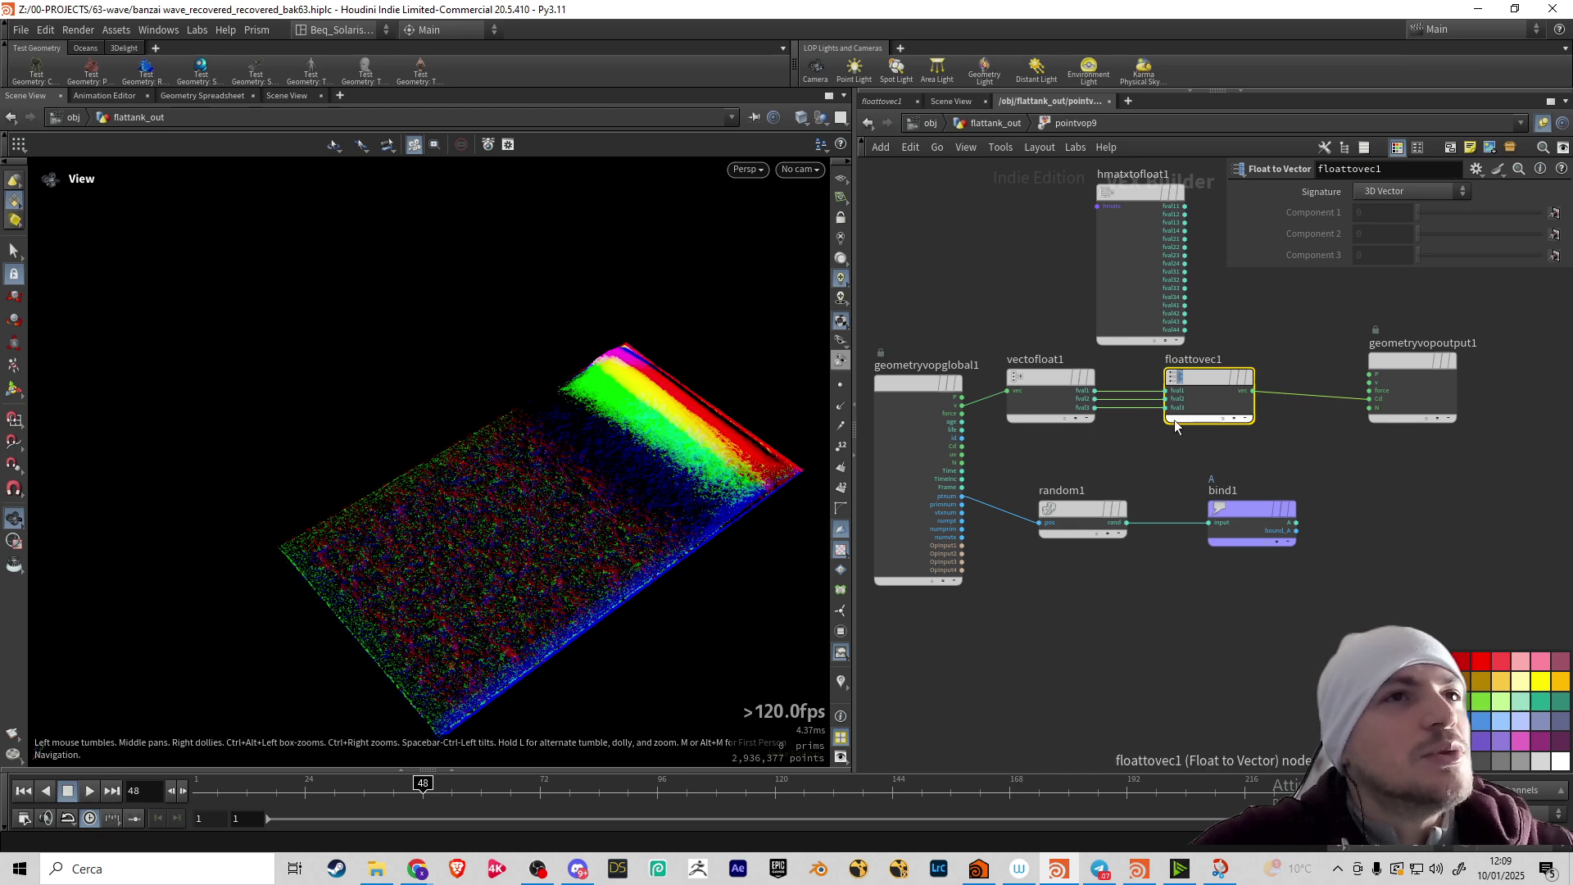
Add a Ramp Parameter node to the VOP network near floattovec1
middle_click_drag(1197, 437, 1197, 464)
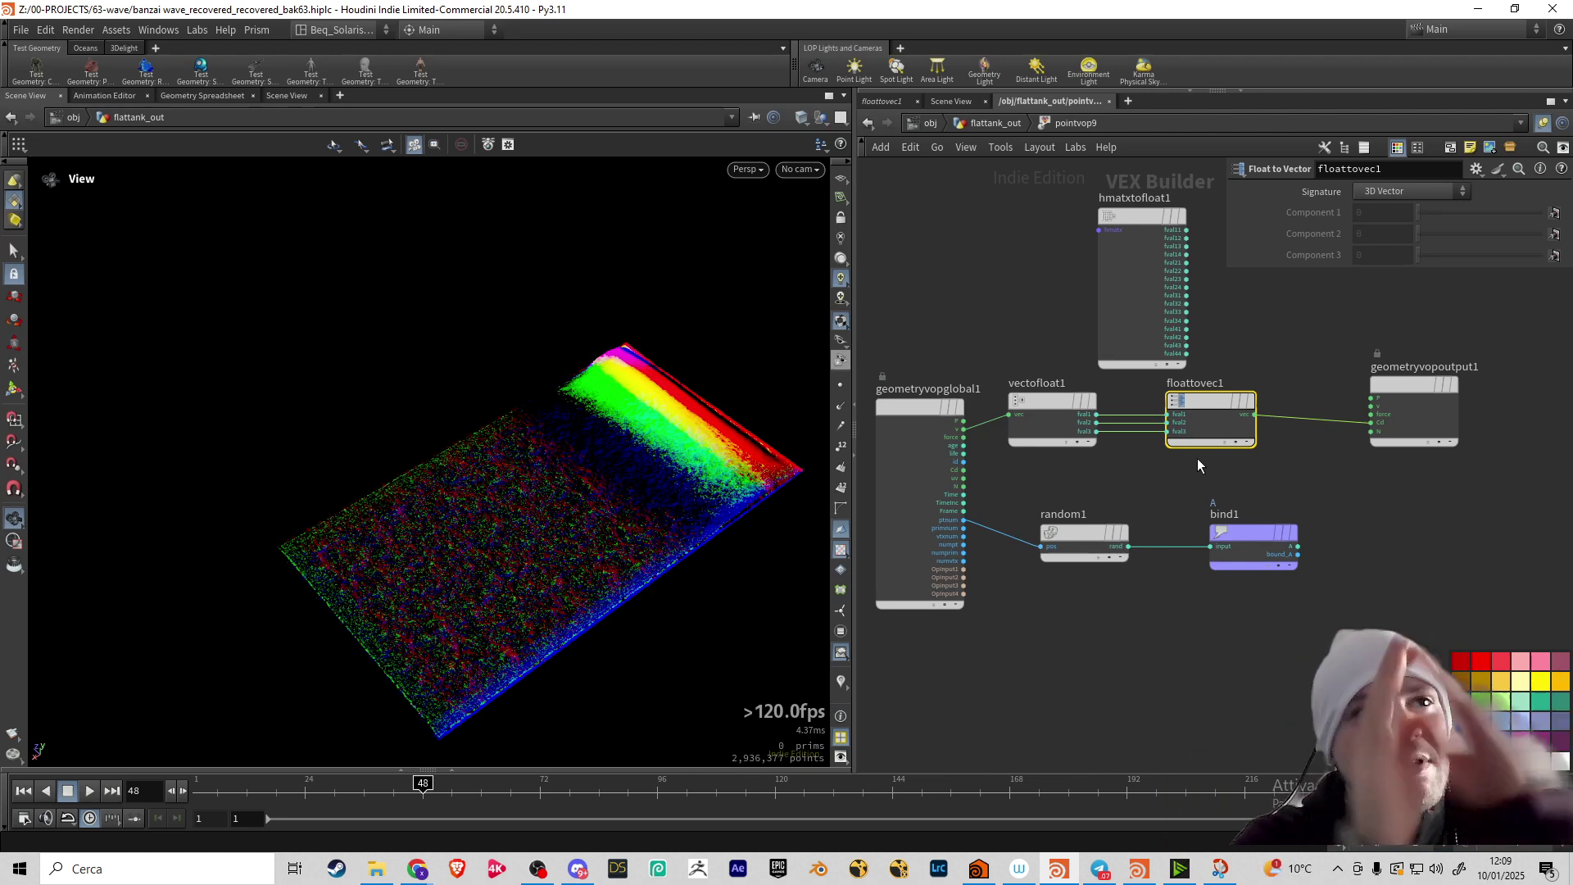
left_click(1279, 467)
key("Tab")
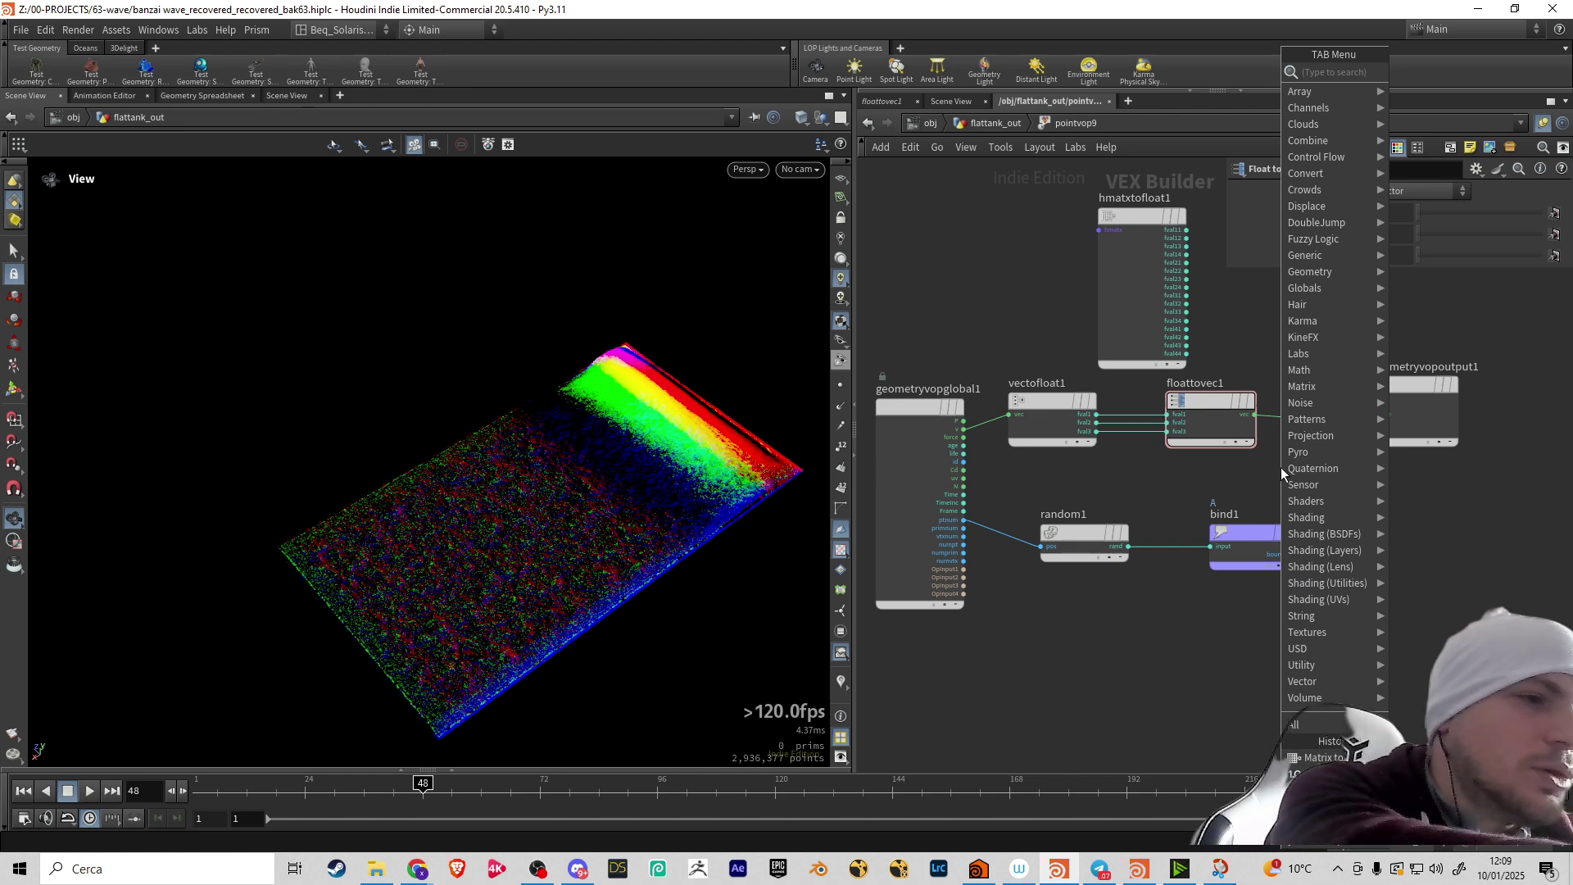
type("ram")
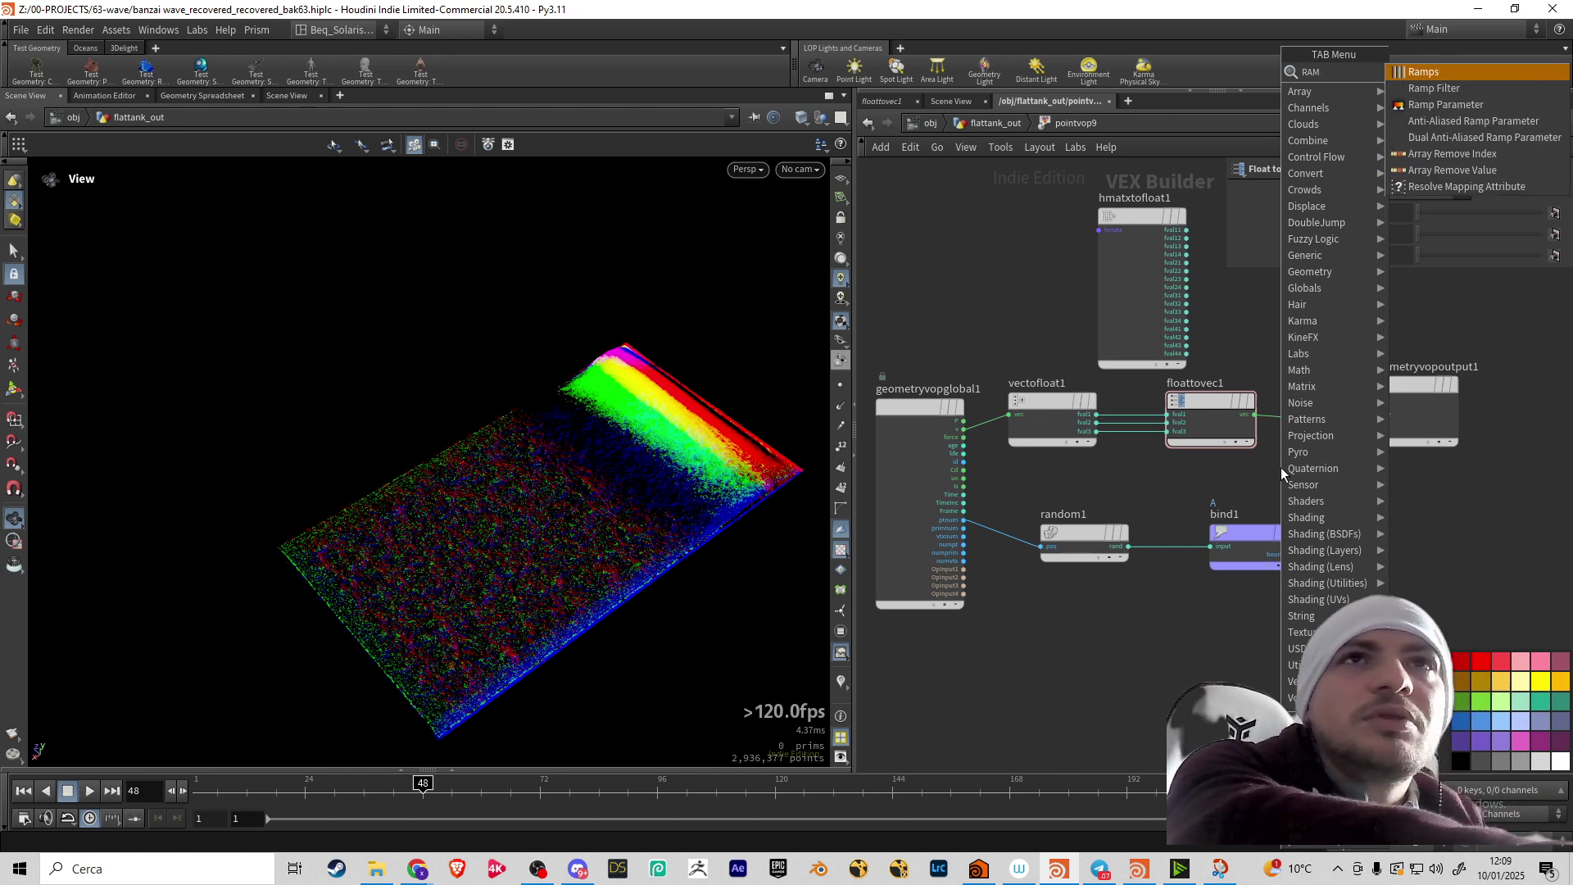
key("Down")
key("Down")
key("Return")
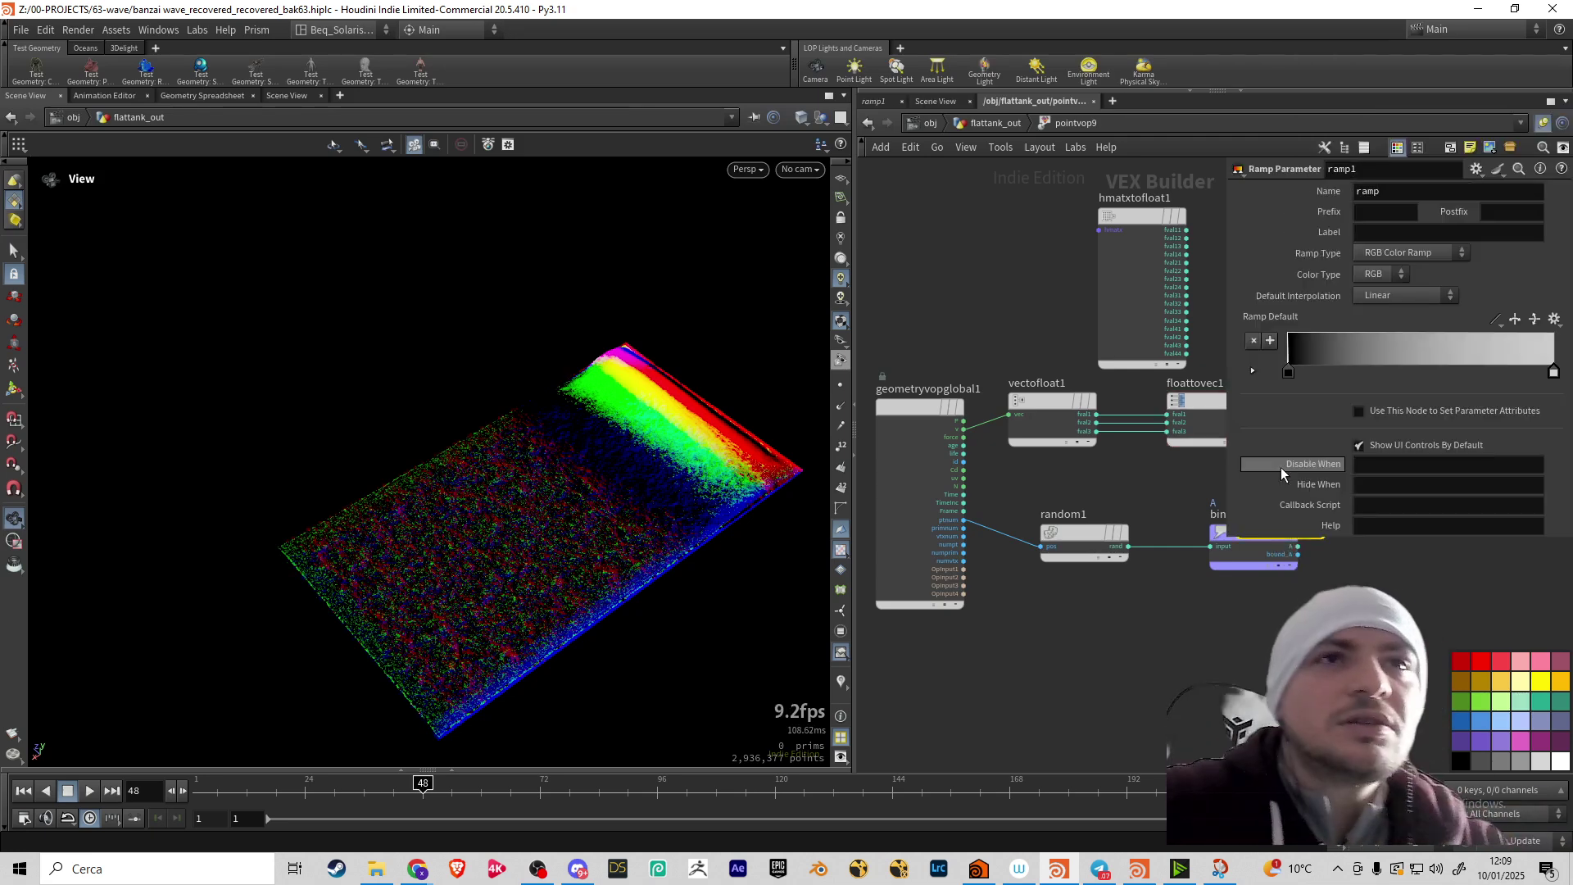
Insert ramp1 into the wire between floattovec1's vec output and Cd on geometryvopoutput1
middle_click_drag(917, 471, 881, 477)
left_click_drag(1084, 479, 1198, 406)
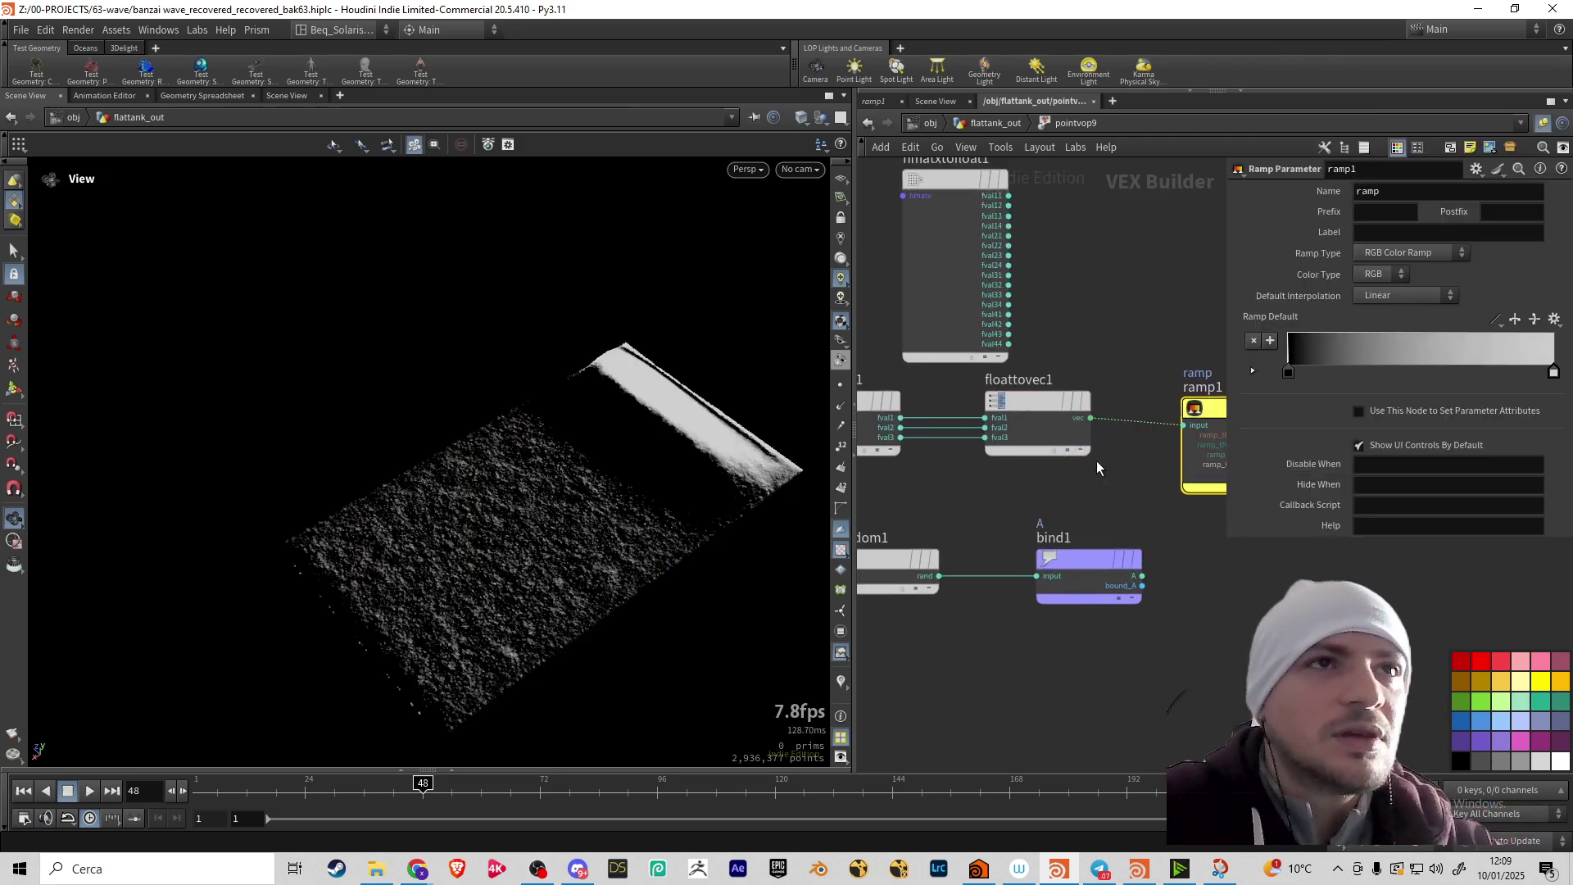
middle_click_drag(1098, 469, 962, 459)
scroll(1090, 463, "down", 2)
middle_click_drag(1130, 479, 1045, 465)
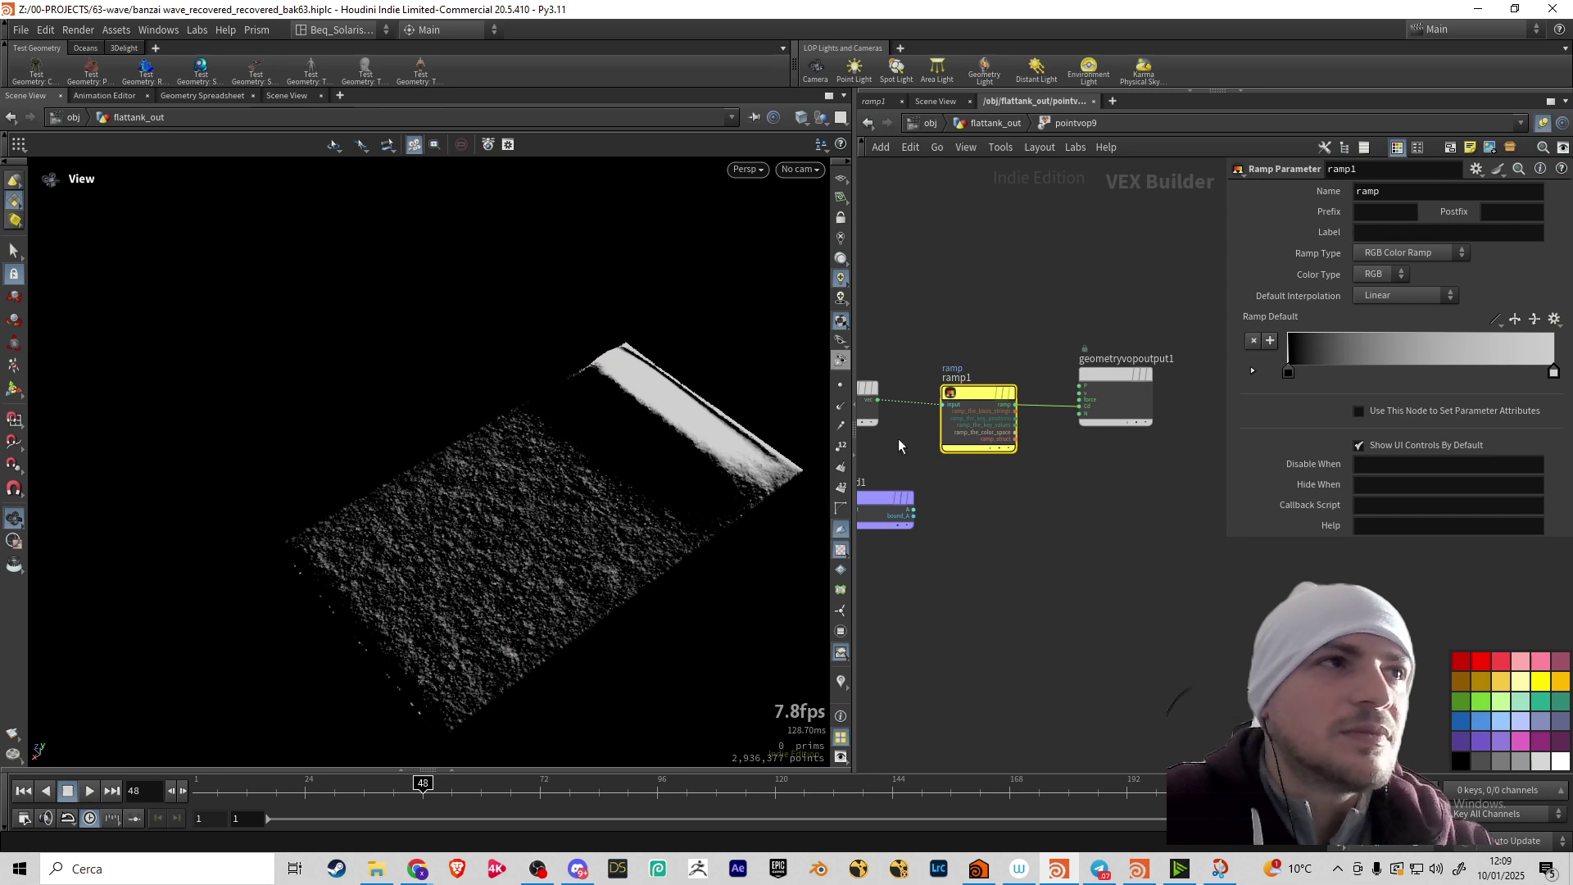
left_click_drag(655, 352, 151, 618, "alt")
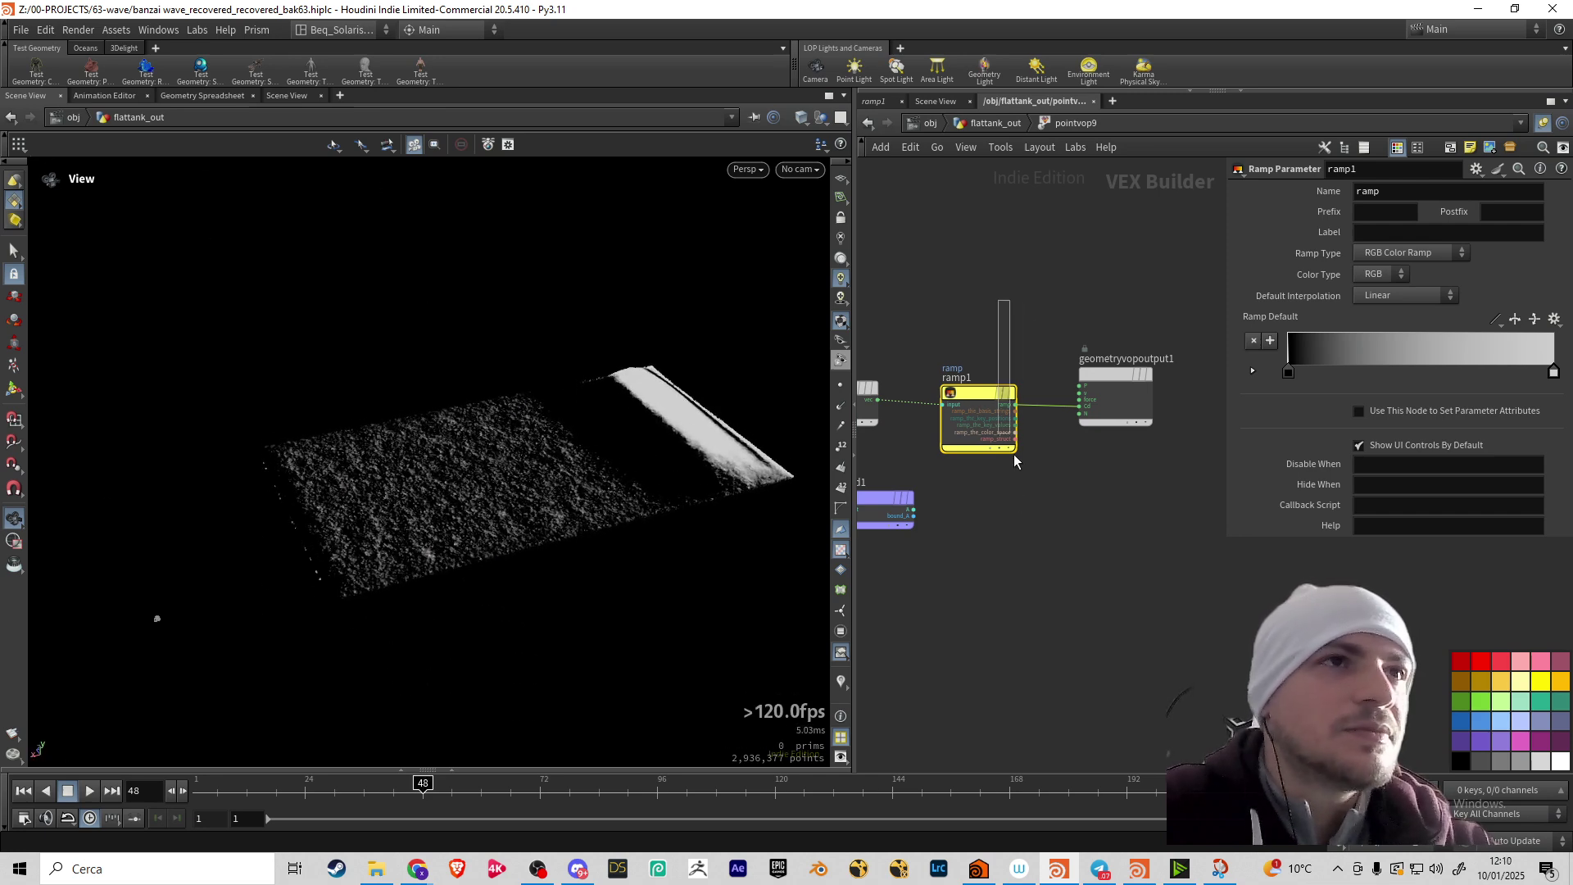
In pointvop9's ramp parameter, move the black point to about 0.41 and set the white end point's color to red
left_click(975, 129)
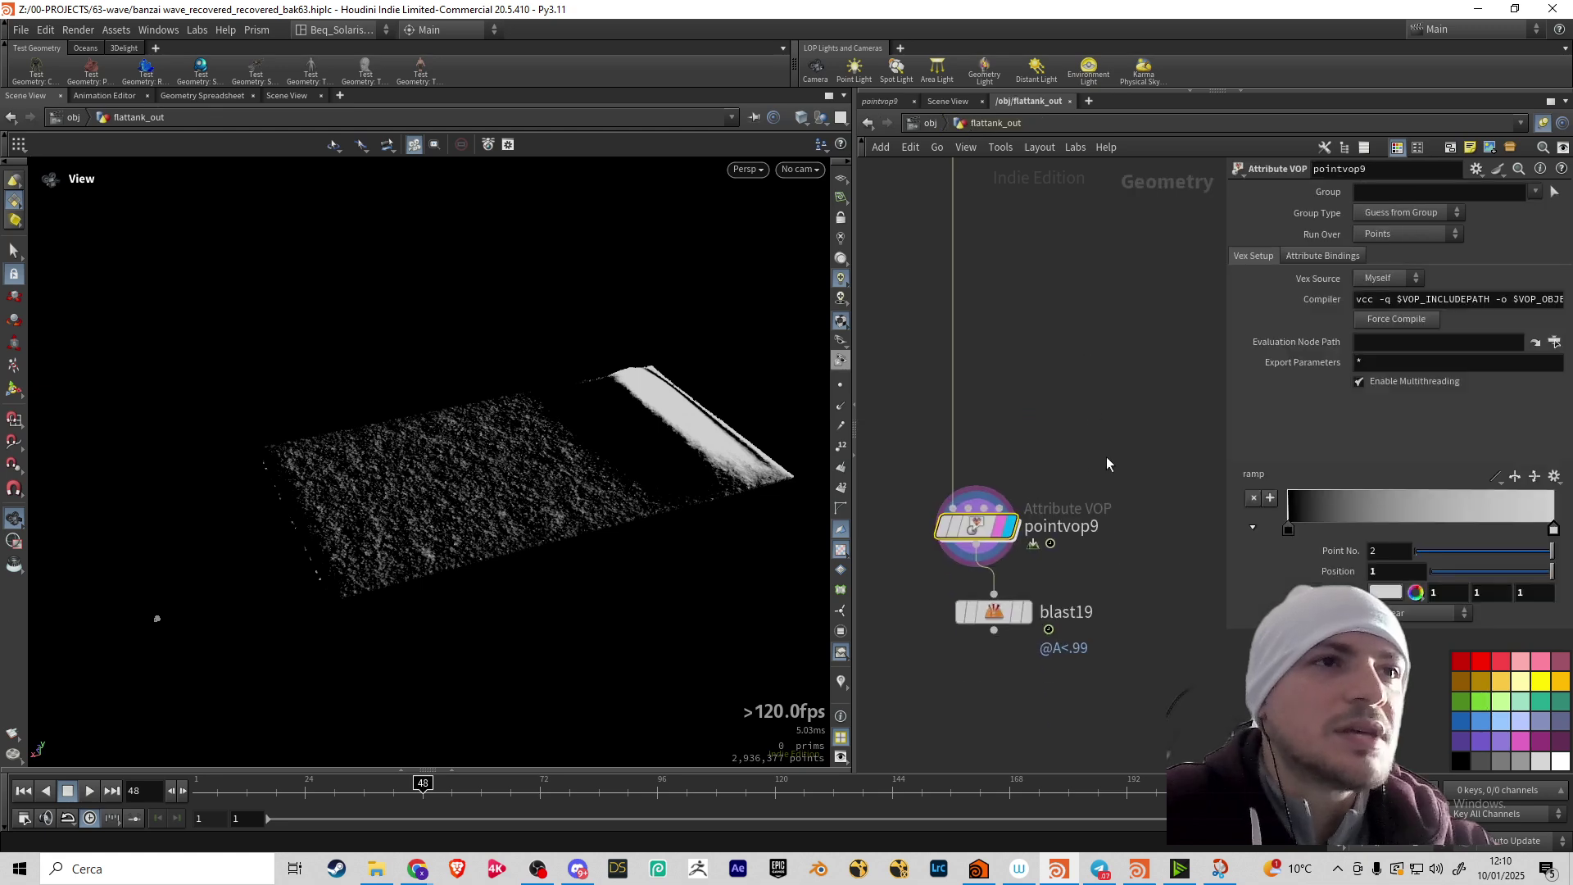
left_click_drag(1295, 529, 1396, 529)
left_click(1385, 592)
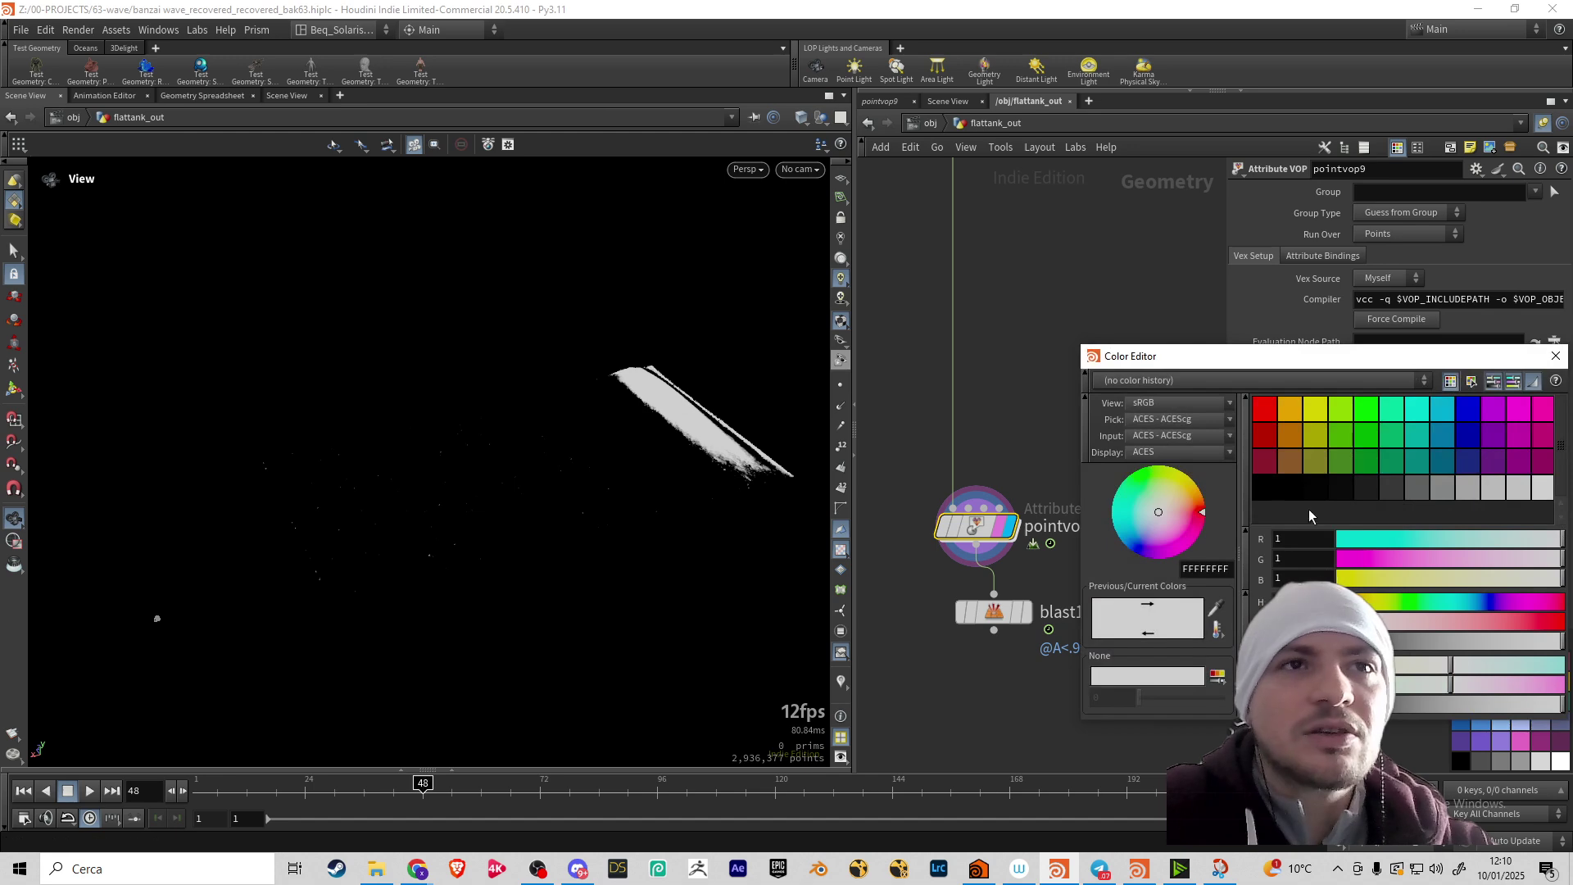
left_click(1315, 435)
left_click(1264, 435)
left_click(1265, 408)
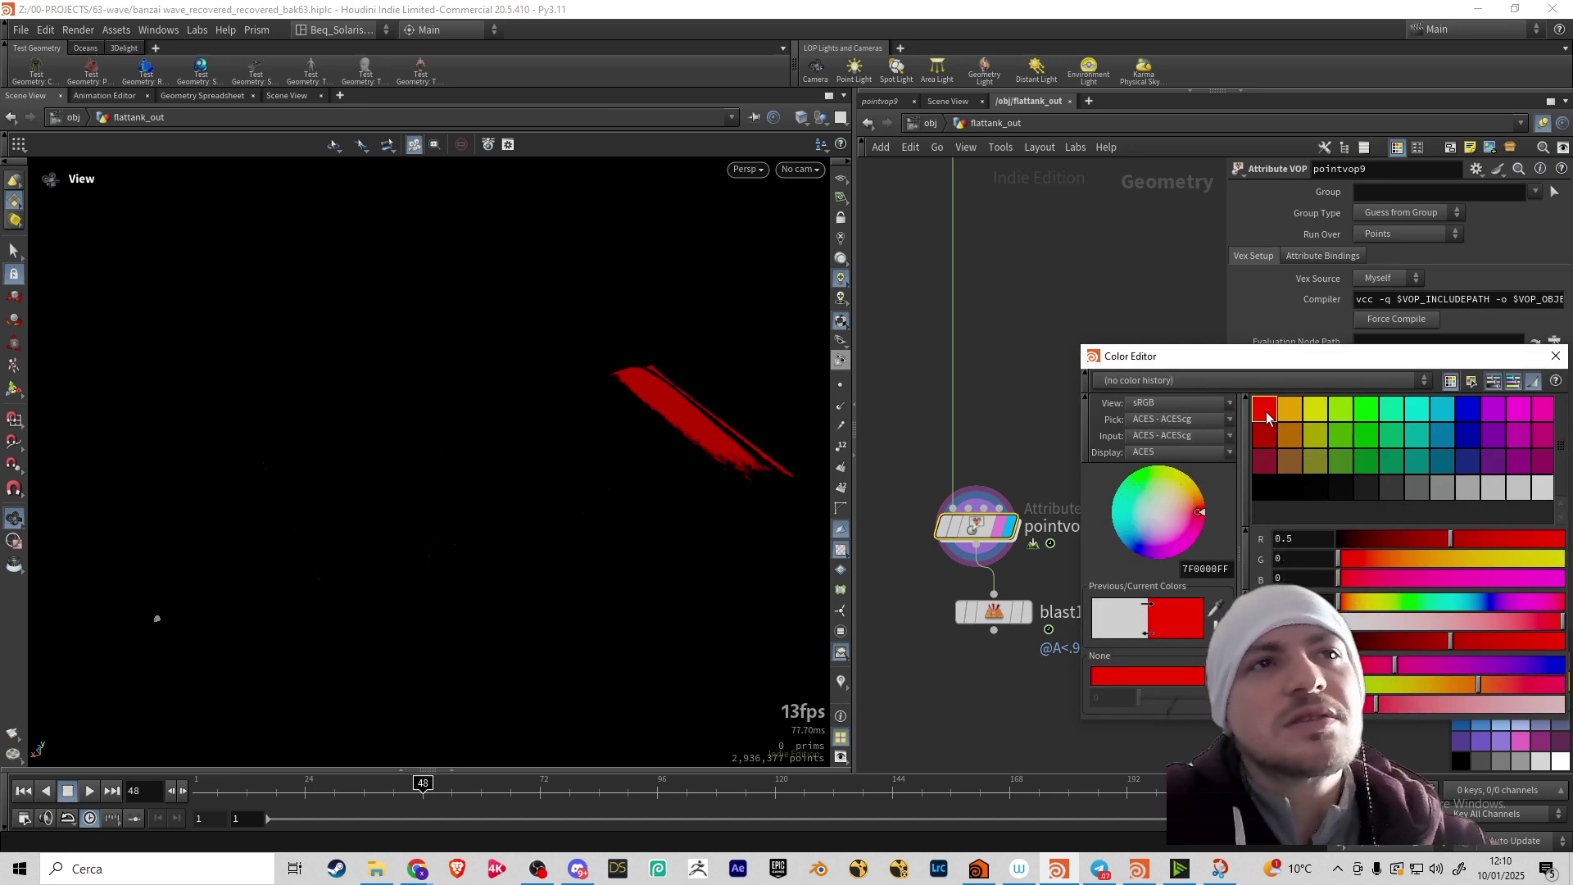
left_click(1555, 355)
Set the ramp's first point to teal (0, 0.5, 0.5) and move it to position 0.043
double_click(1398, 529)
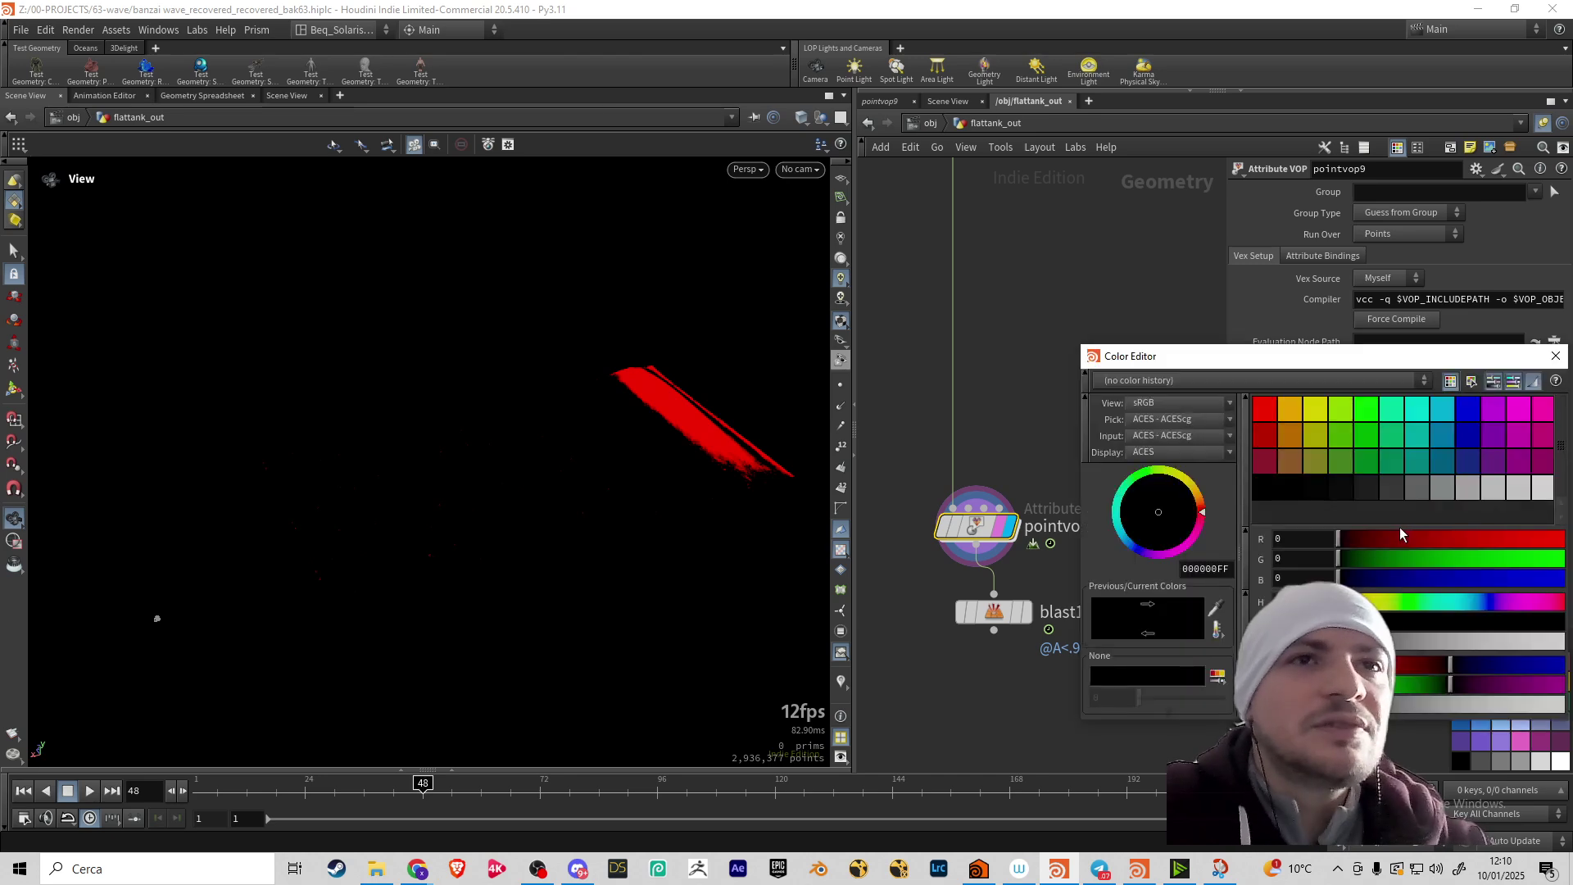
left_click(1392, 462)
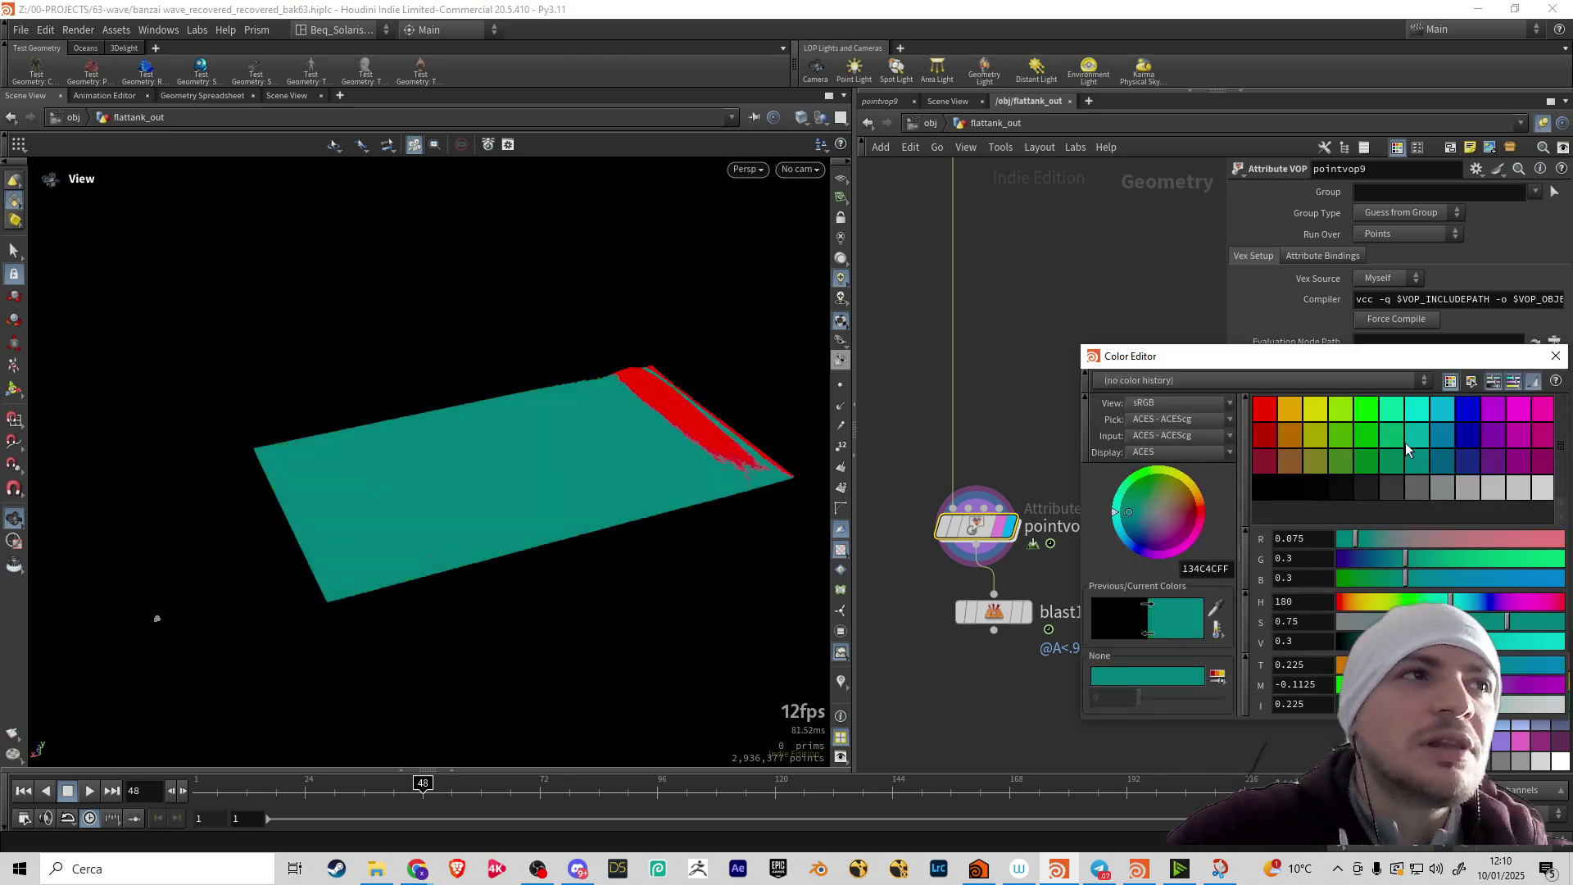
left_click(1406, 449)
left_click(1554, 356)
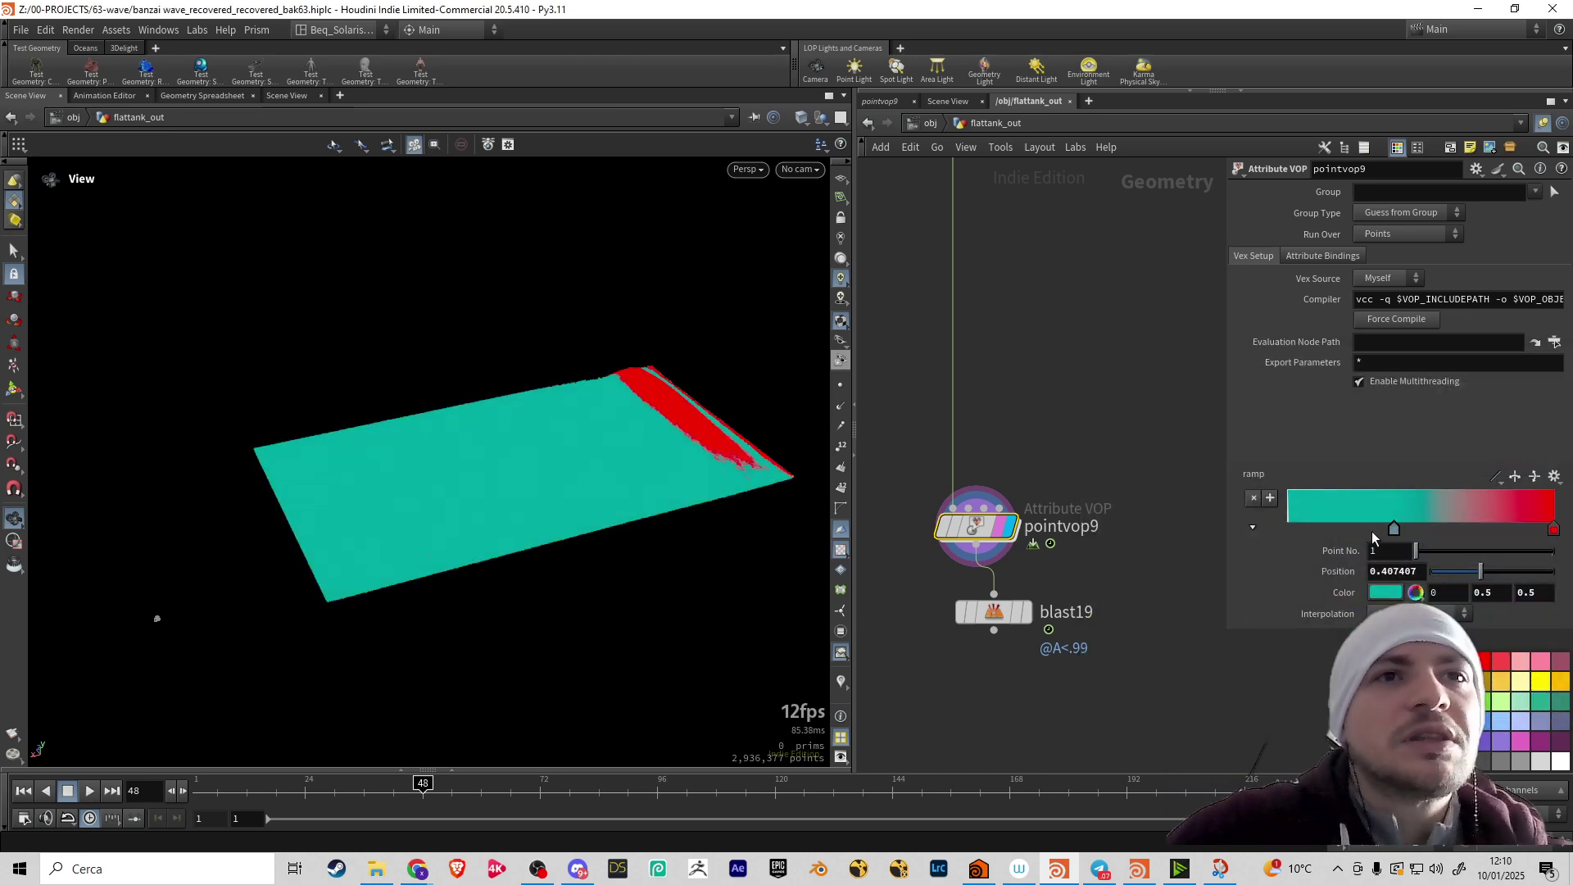
left_click_drag(1398, 529, 1331, 533)
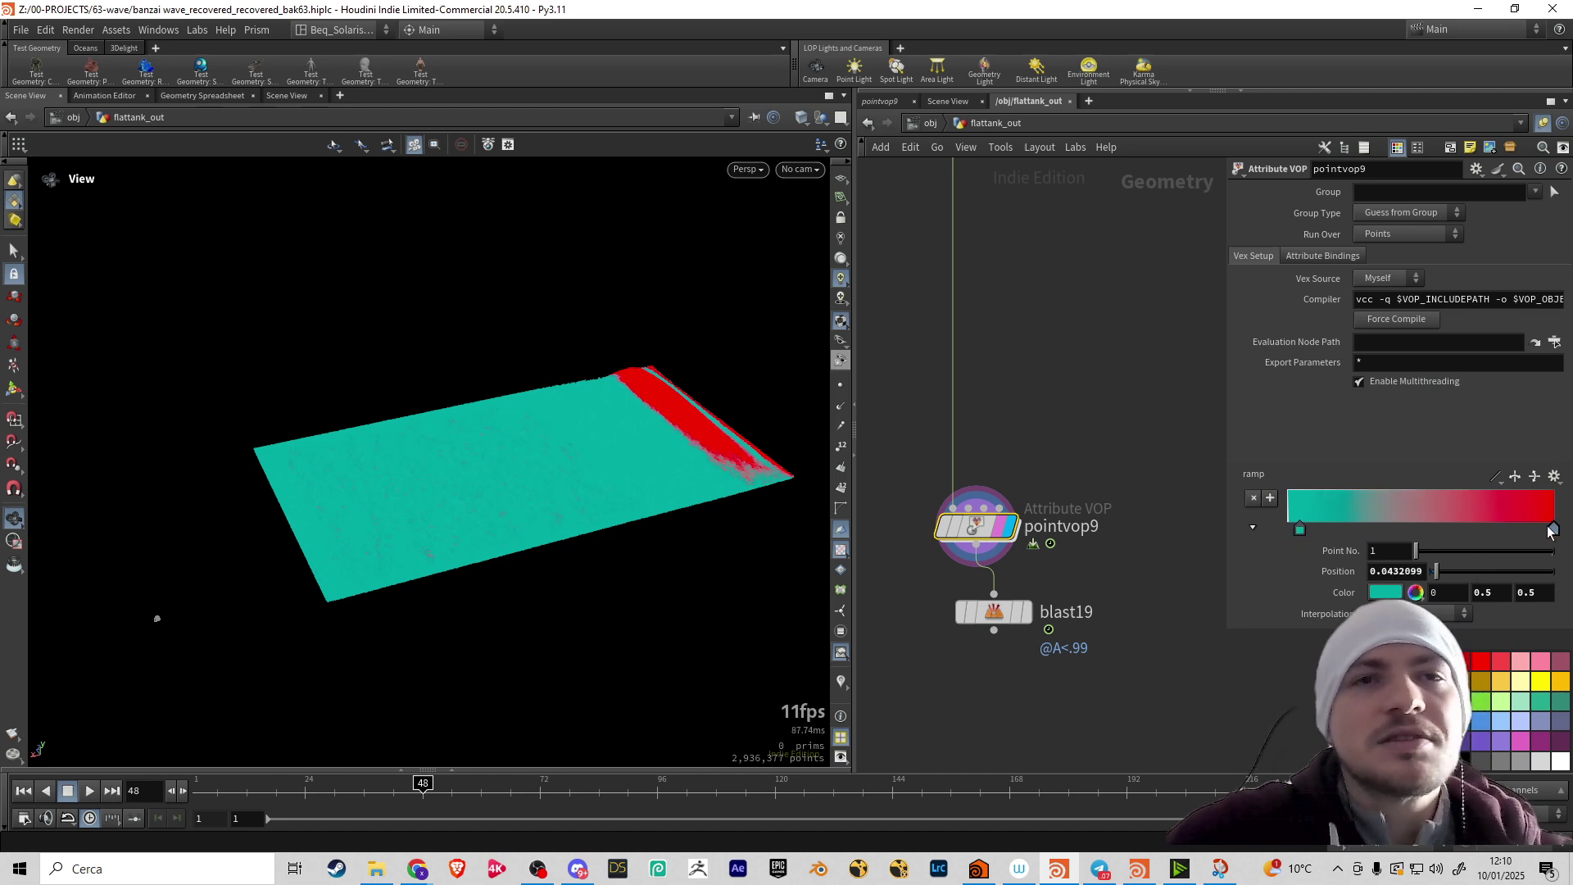
Move the red end point of pointvop9's ramp inward to position 0.488 and check the point colors in the viewport
left_click_drag(1550, 531, 1418, 529)
mouse_move(574, 409)
left_mouse_down()
mouse_move(604, 446)
mouse_move(499, 362)
mouse_move(657, 456)
mouse_move(639, 426)
mouse_move(611, 440)
mouse_move(695, 404)
mouse_move(554, 417)
mouse_move(573, 440)
mouse_move(562, 411)
left_mouse_up()
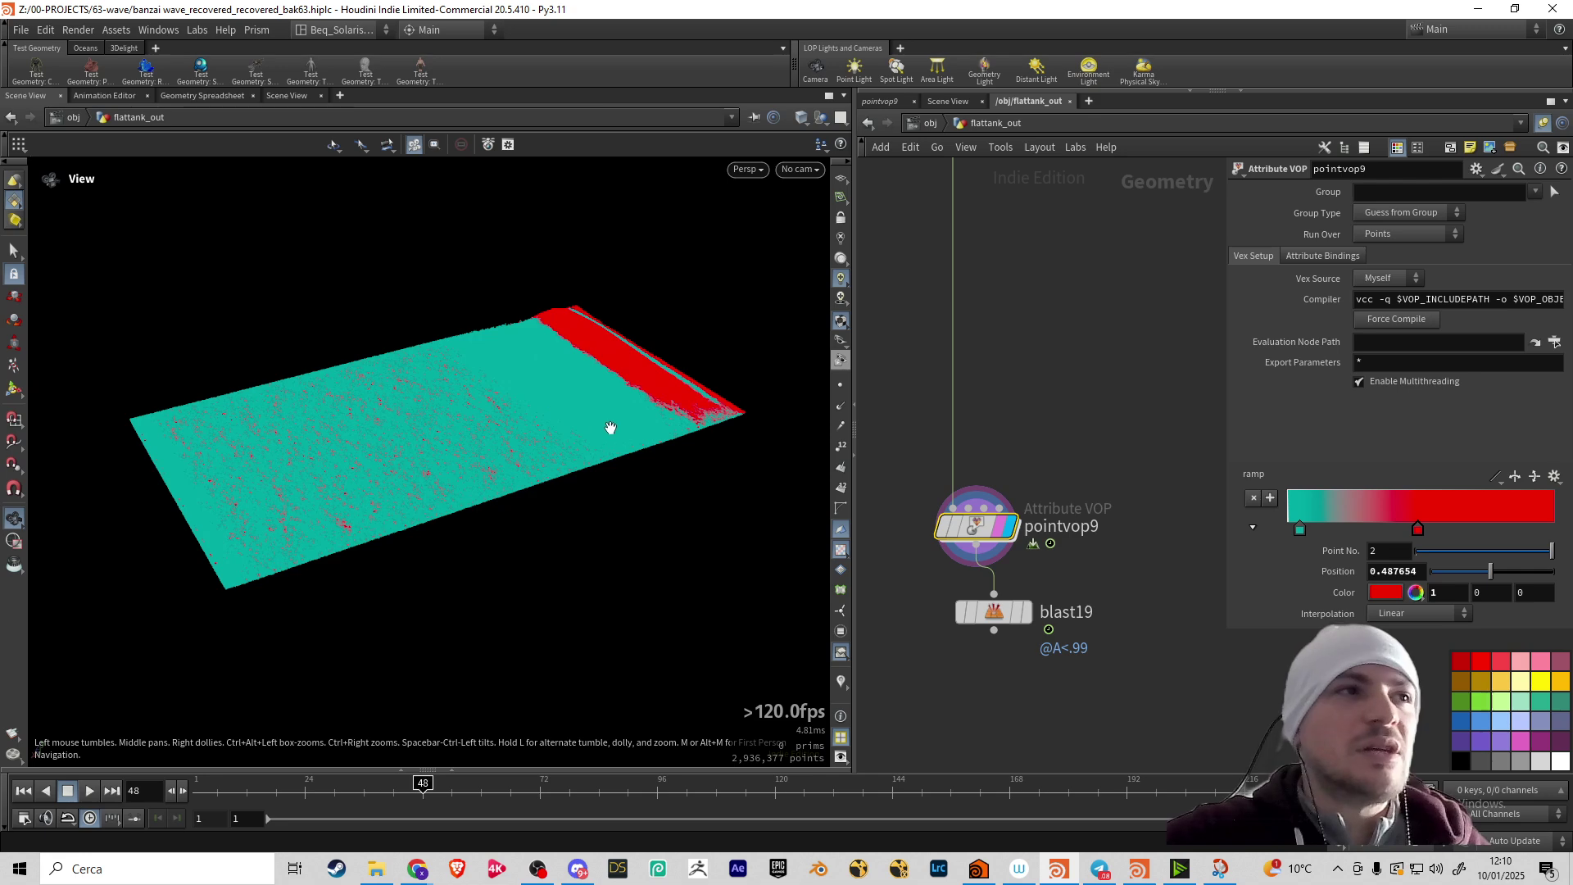
left_click_drag(586, 425, 562, 443)
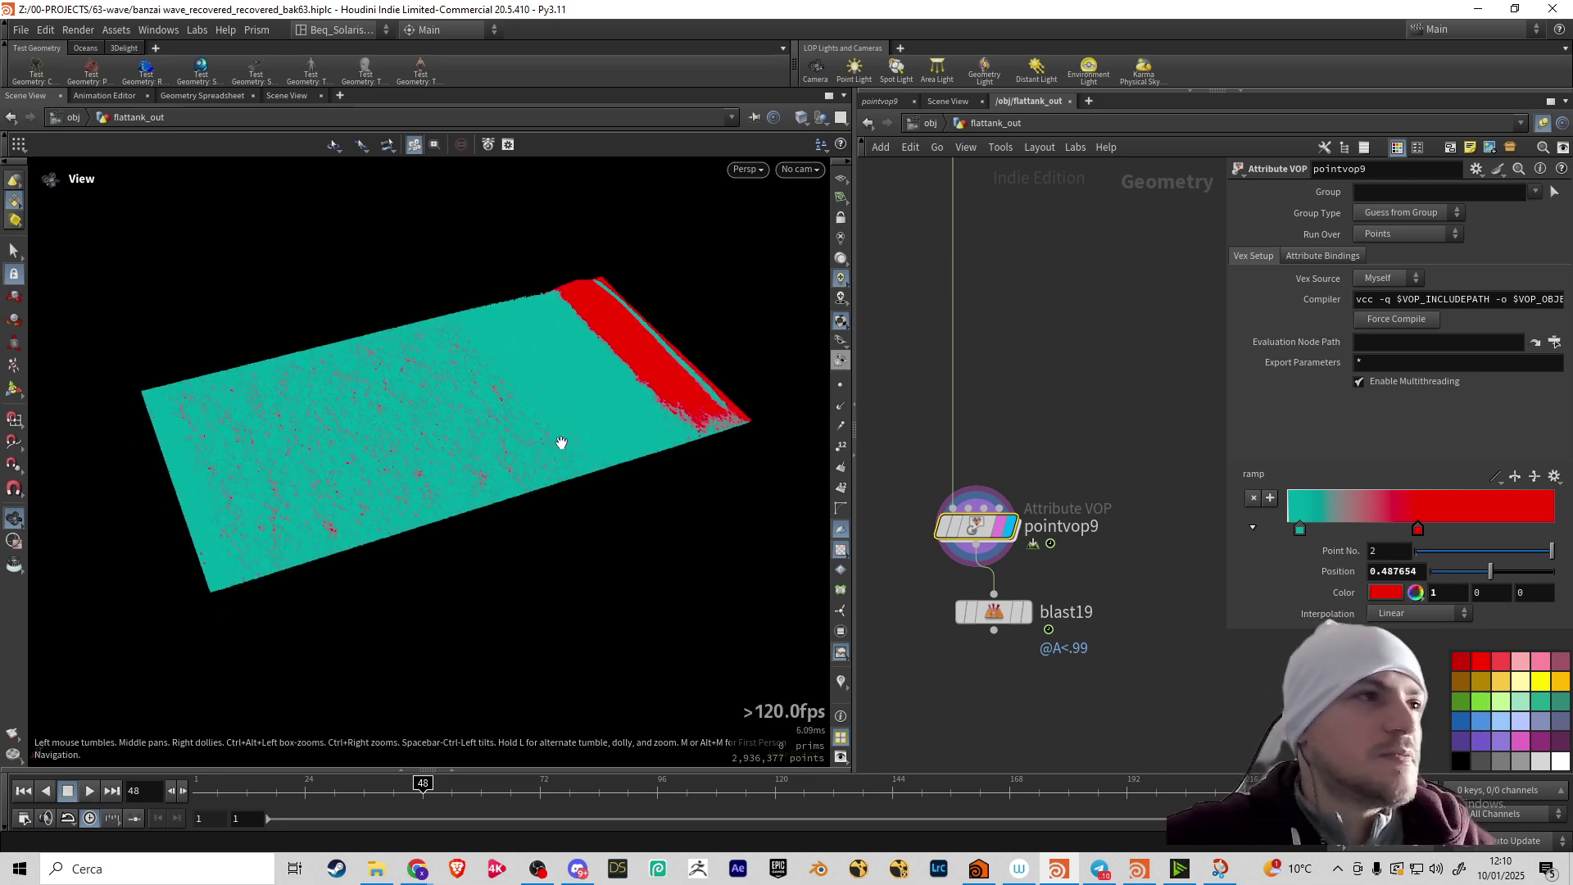
Try a red ramp point closer to the teal one at about 0.157, and delete the extra red points
left_click_drag(1418, 527, 1328, 530)
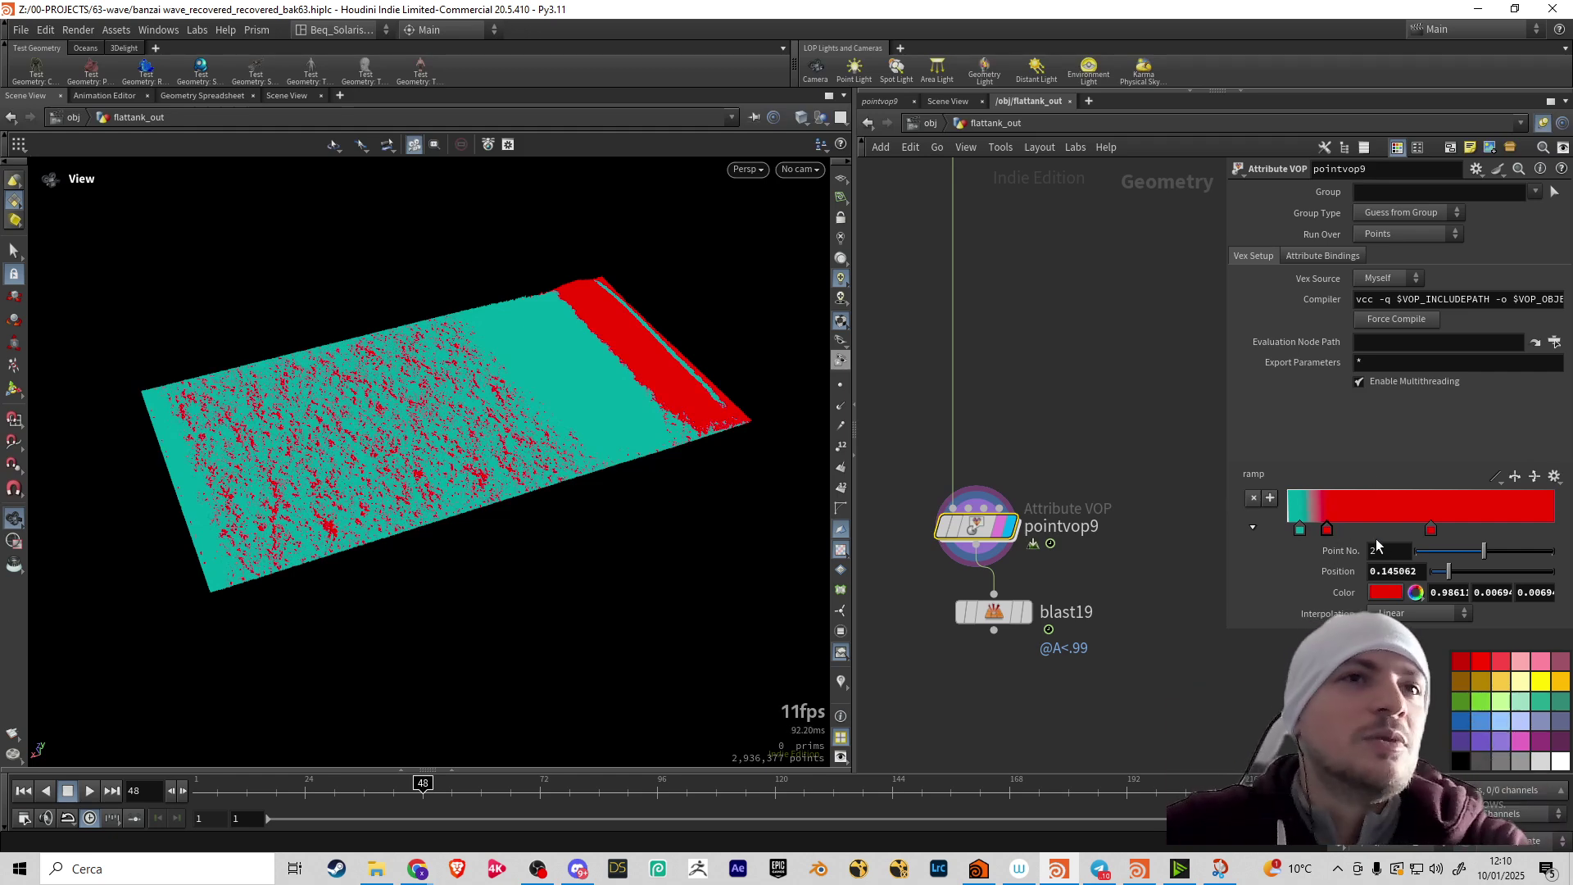
left_click(1328, 530)
left_click_drag(1328, 530, 1327, 530)
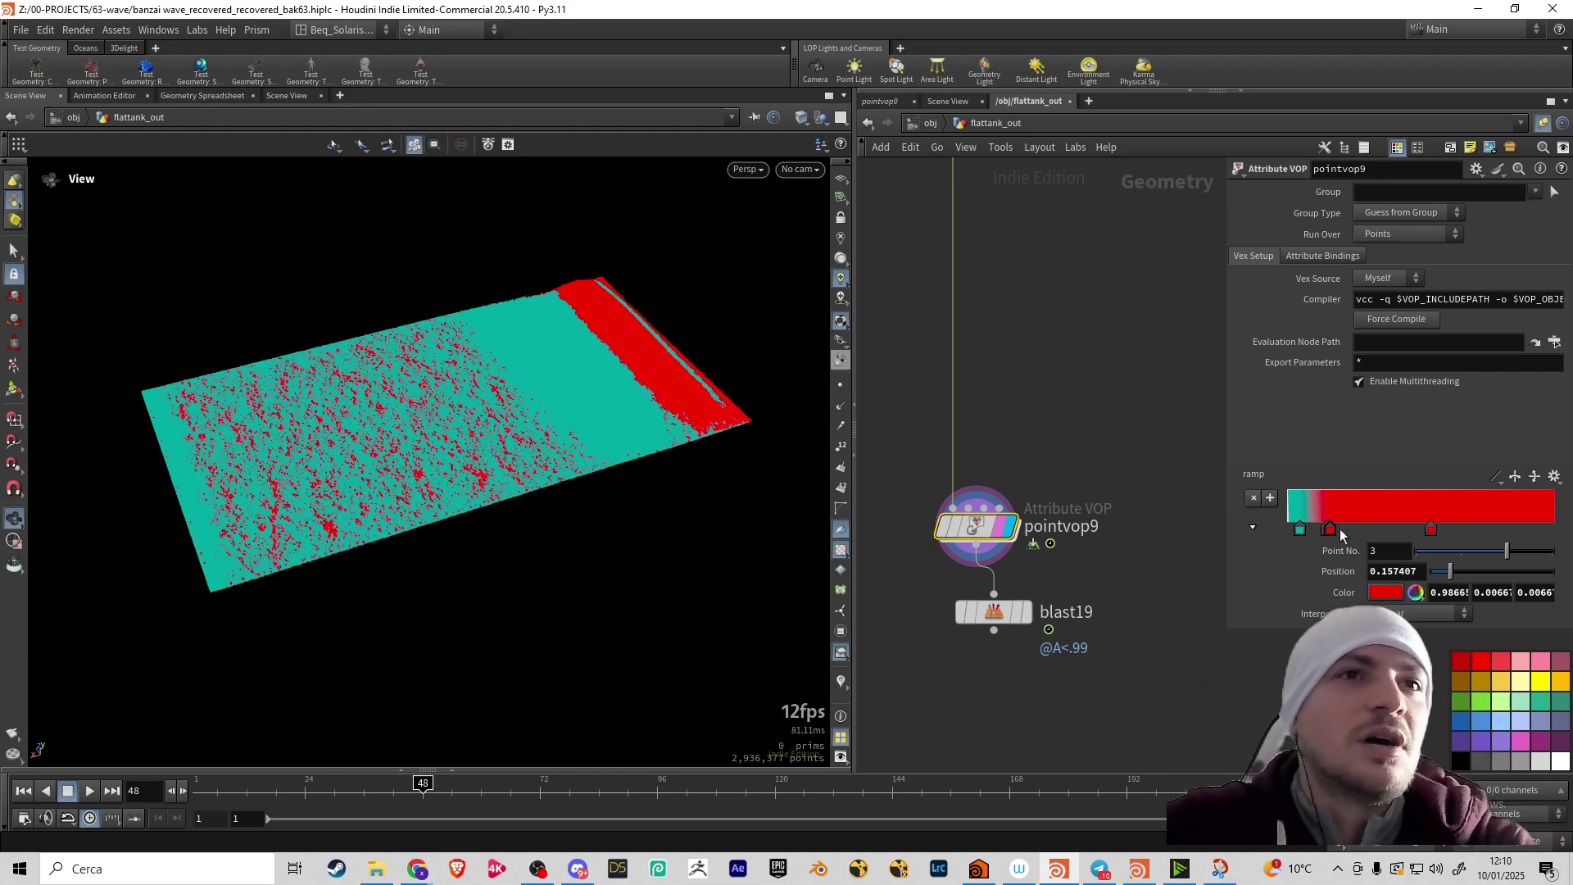
left_click(1253, 499)
left_click(1253, 499)
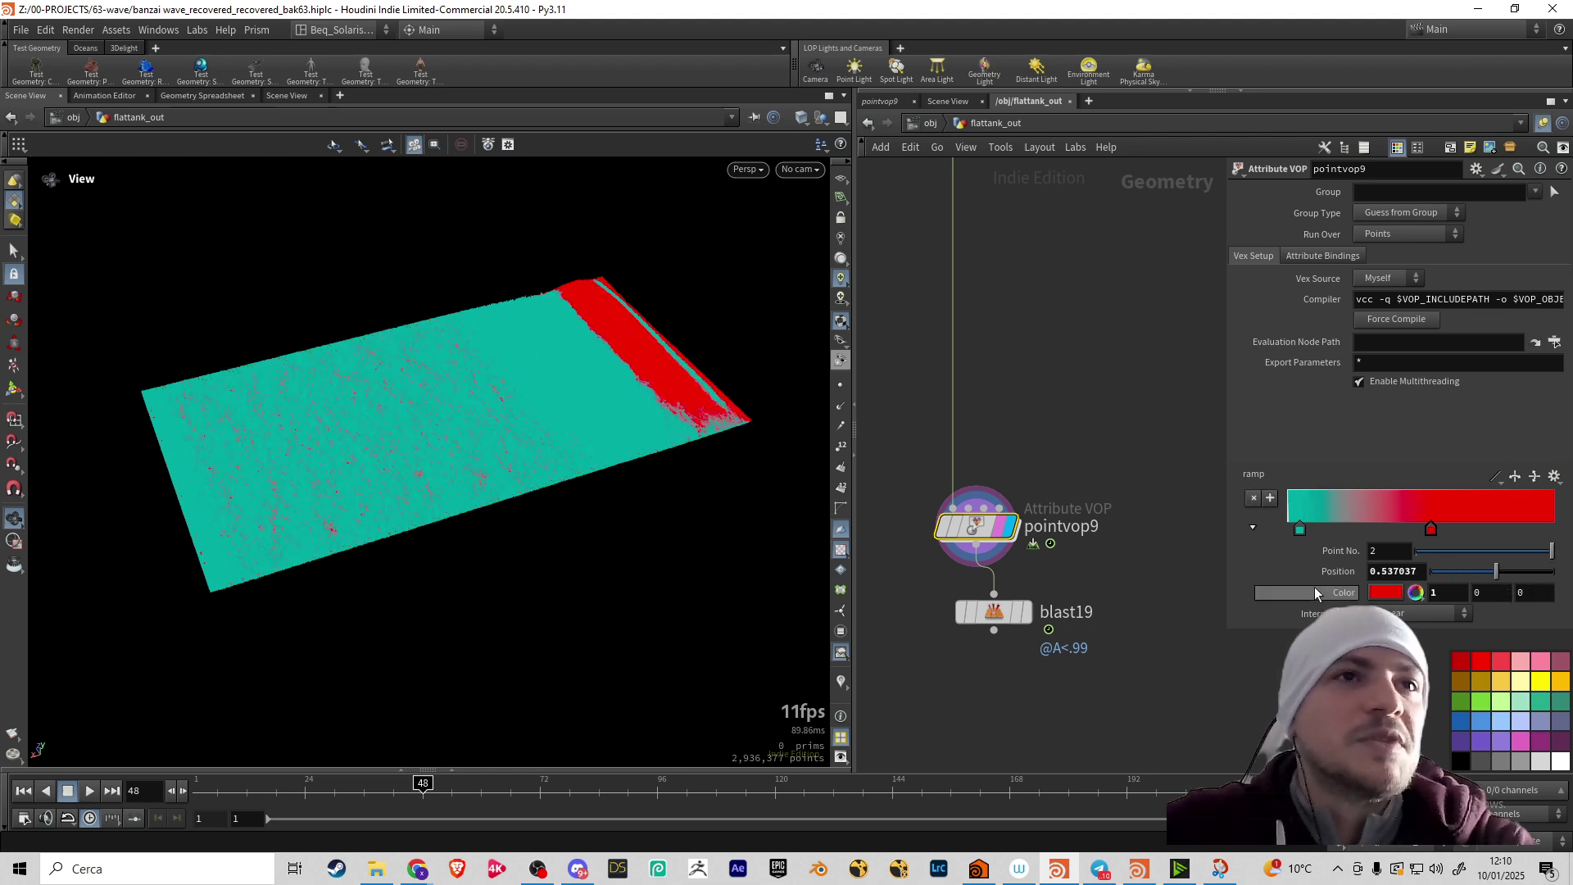
left_click_drag(667, 495, 610, 425)
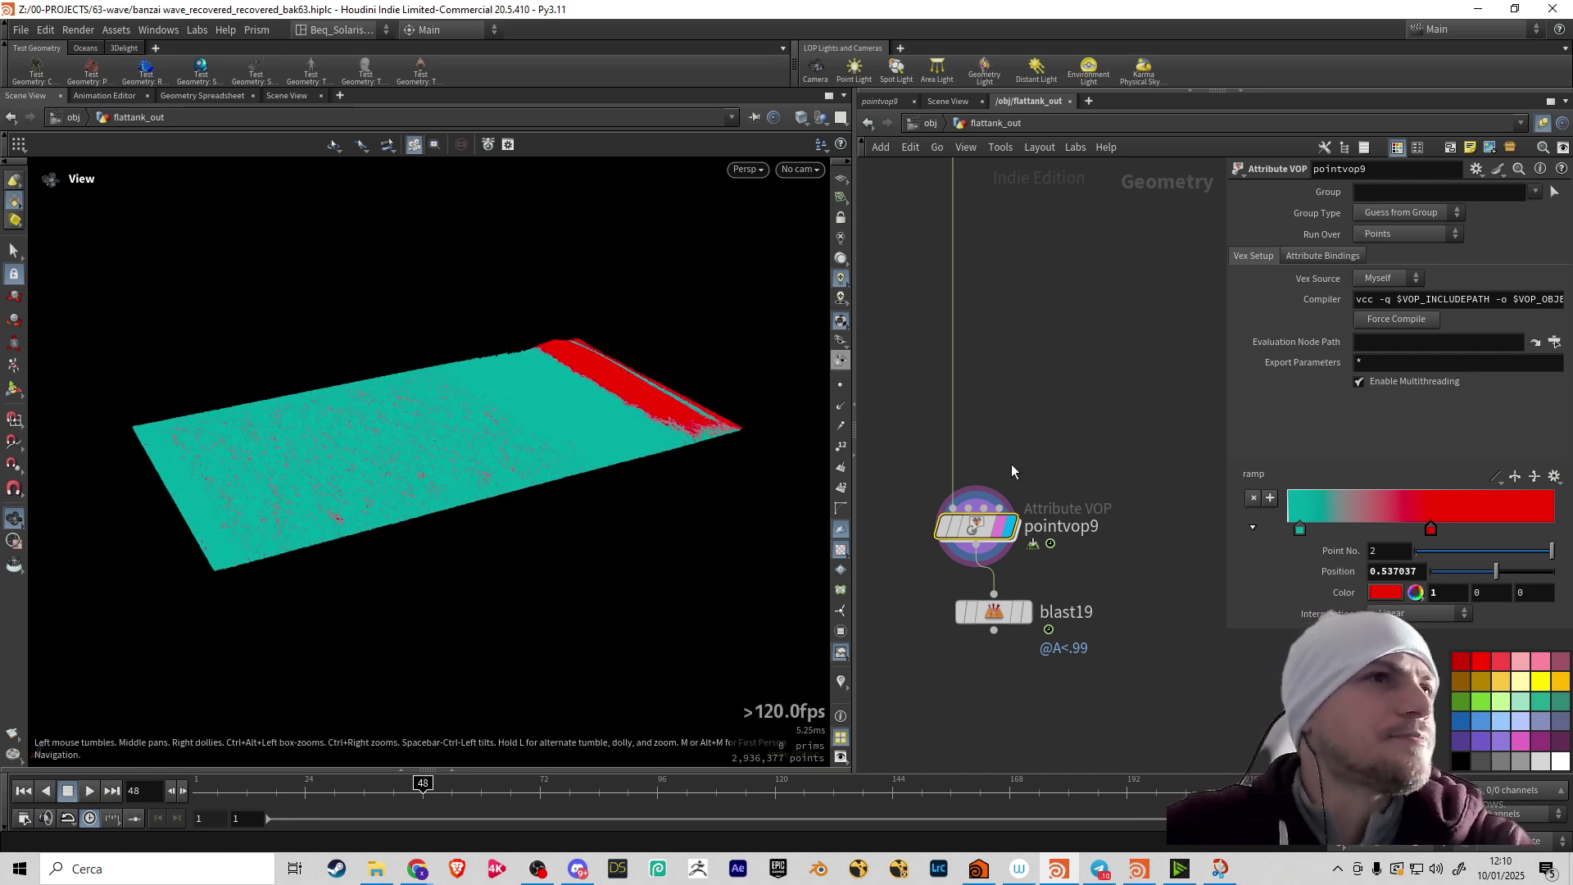
Move the ramp's red point to the far end of the gradient and the teal point to position 0.688
left_click_drag(1430, 529, 1553, 529)
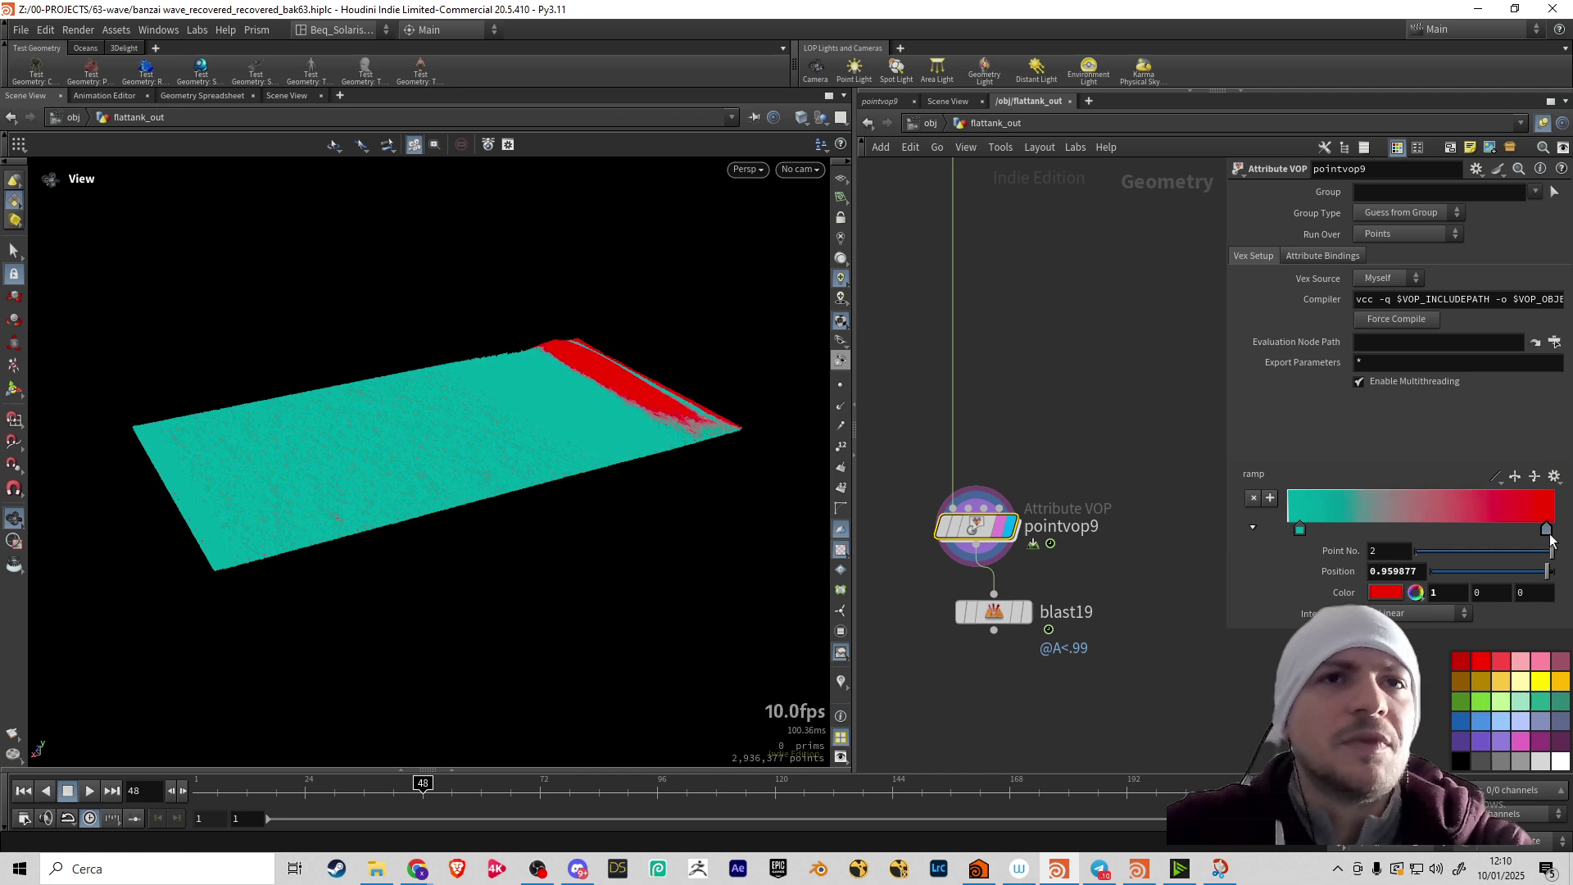
left_click_drag(1302, 528, 1471, 529)
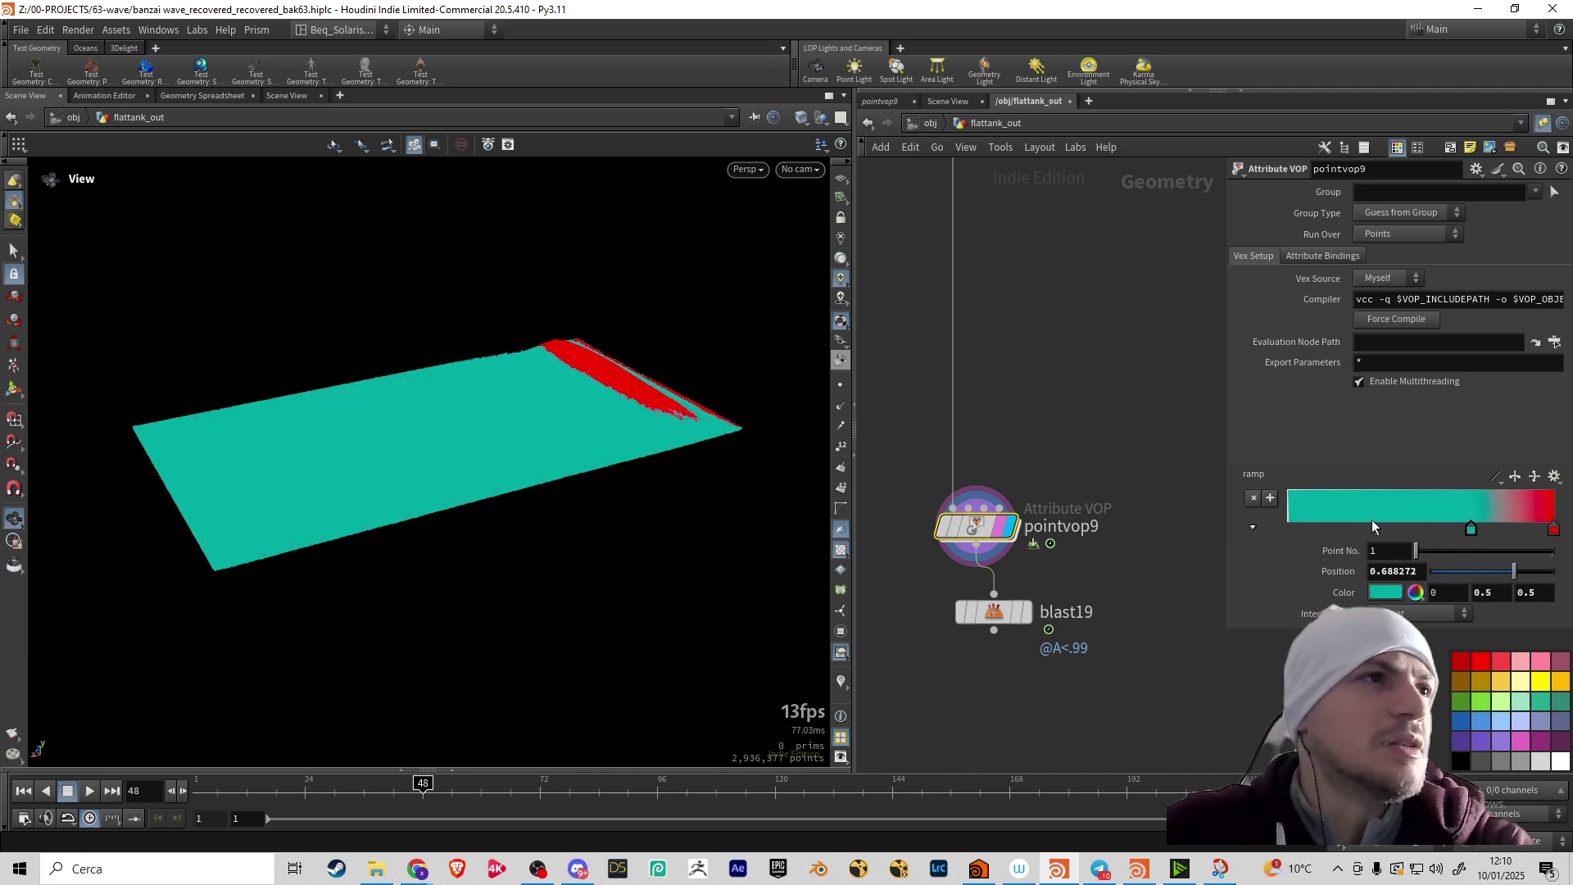
left_click_drag(636, 413, 636, 429)
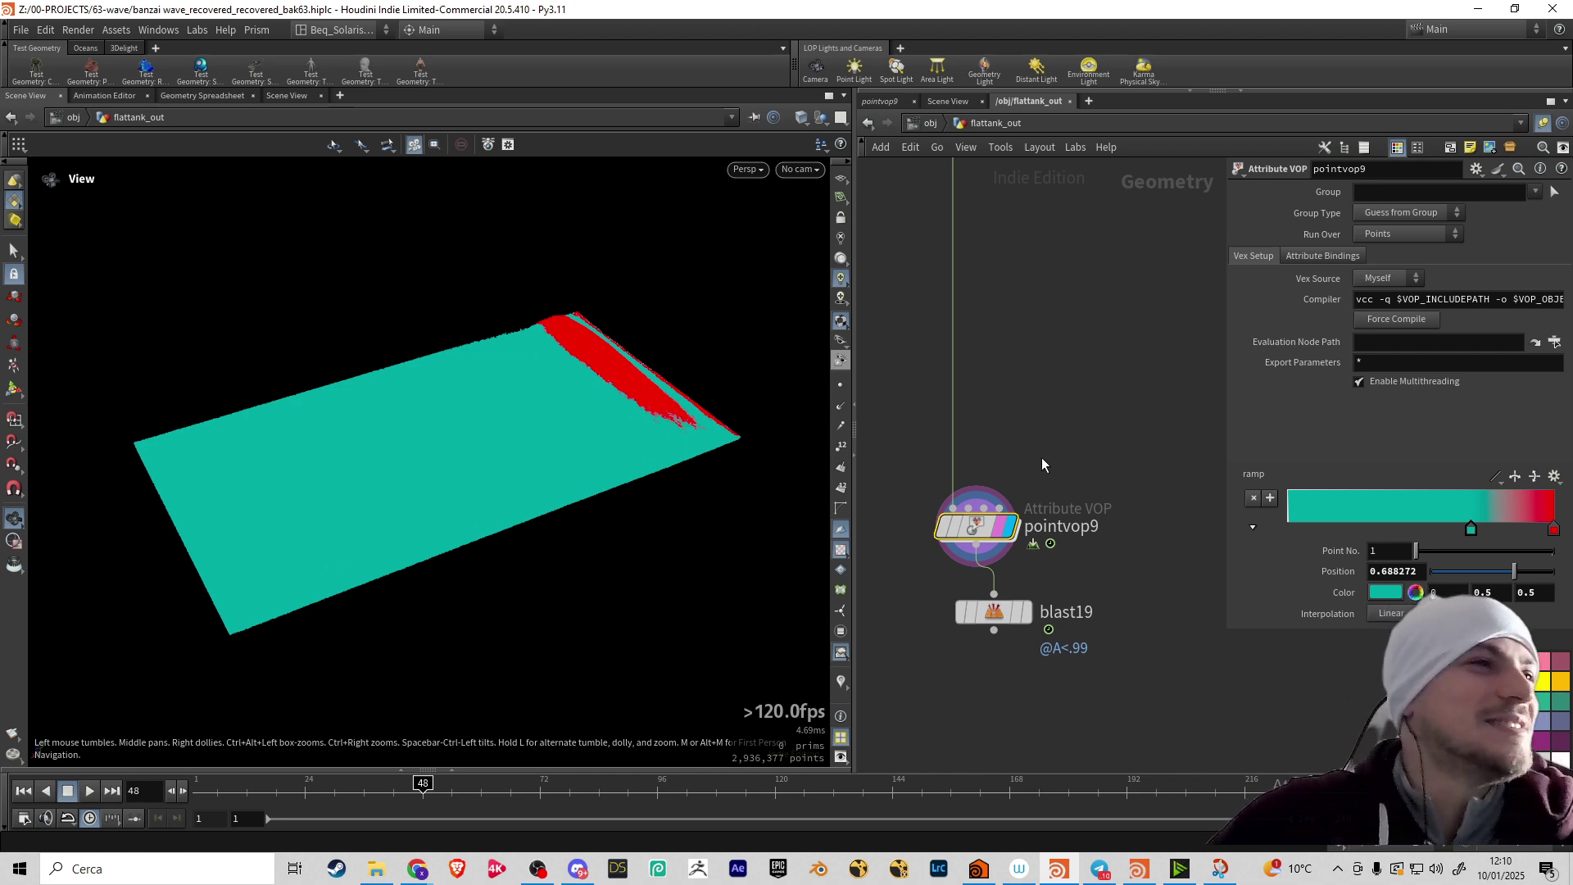
Select blast19 and display its output in the viewport to view the reduced colored point set
left_click_drag(1021, 469, 978, 531)
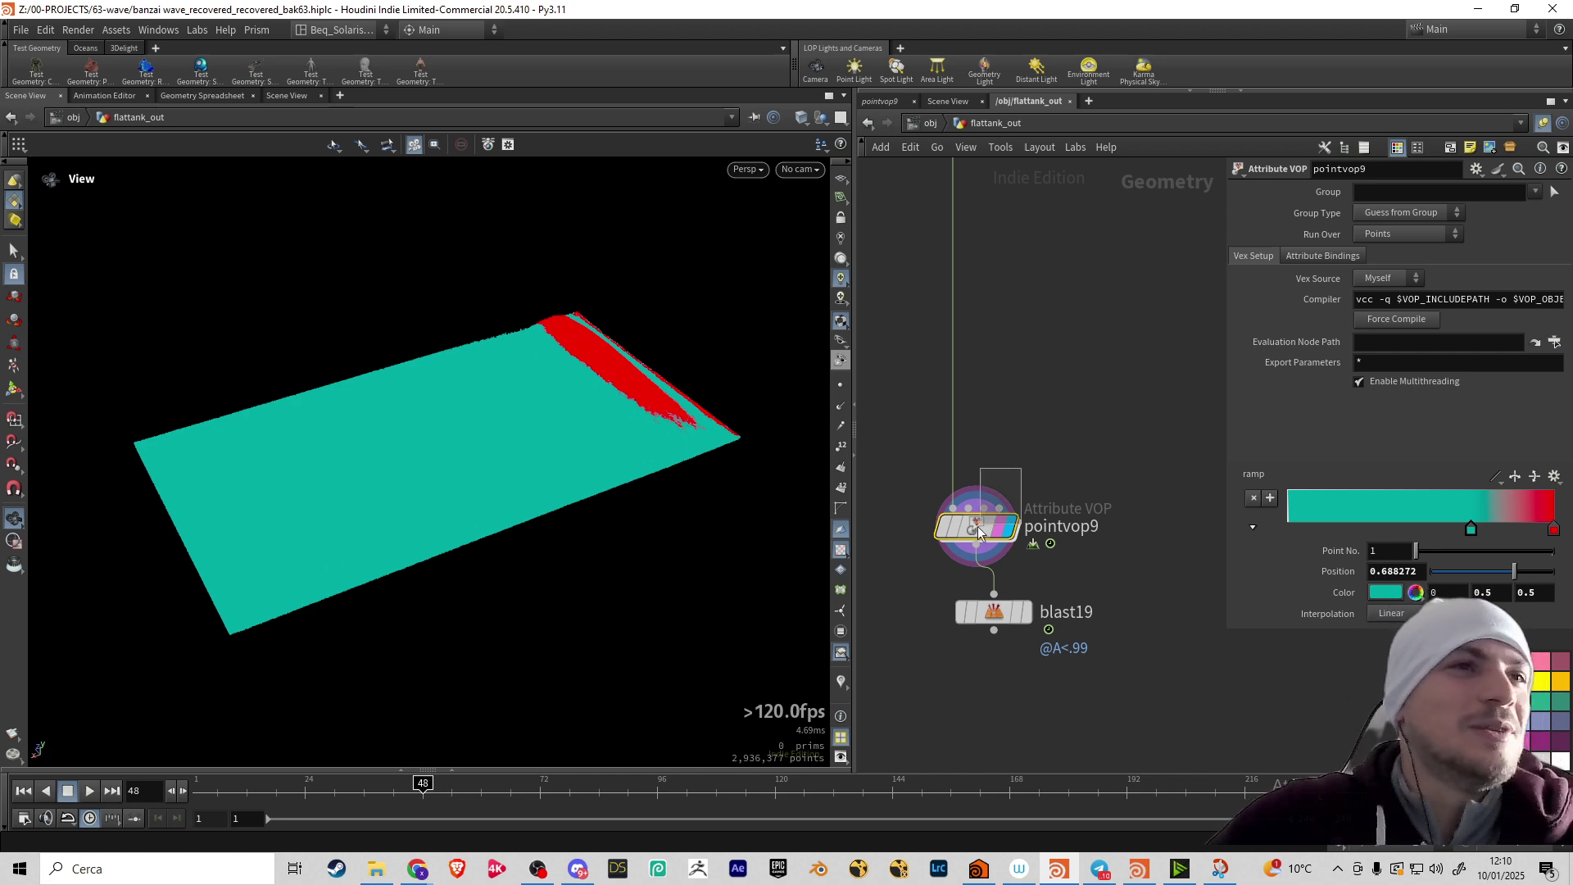
left_click(1031, 611)
left_click(1016, 612)
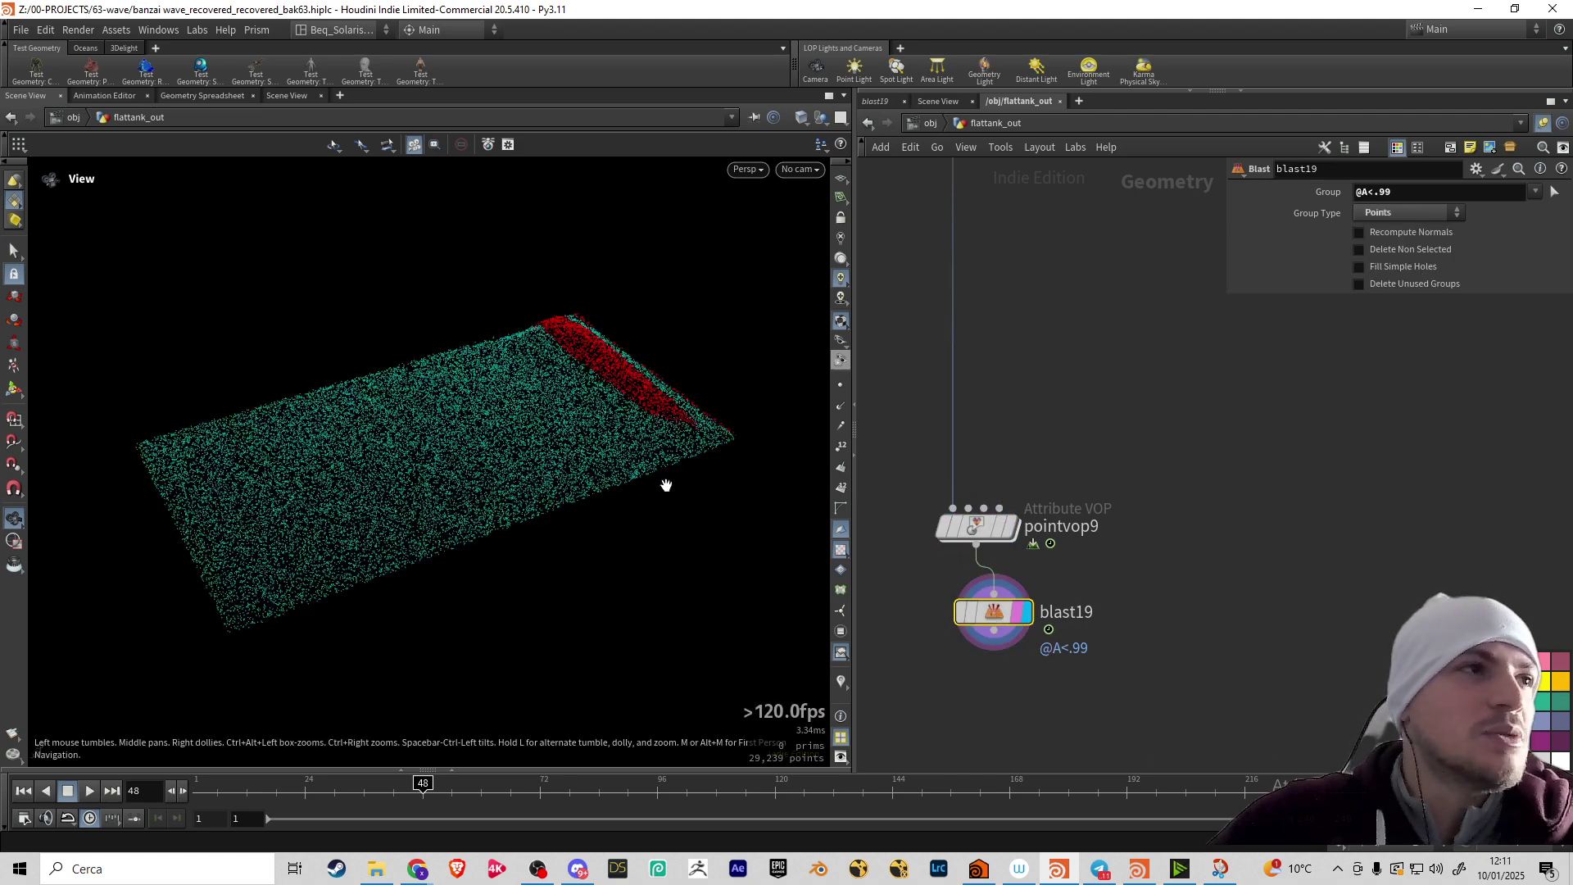
scroll(665, 484, "up", 5)
scroll(643, 404, "down", 5)
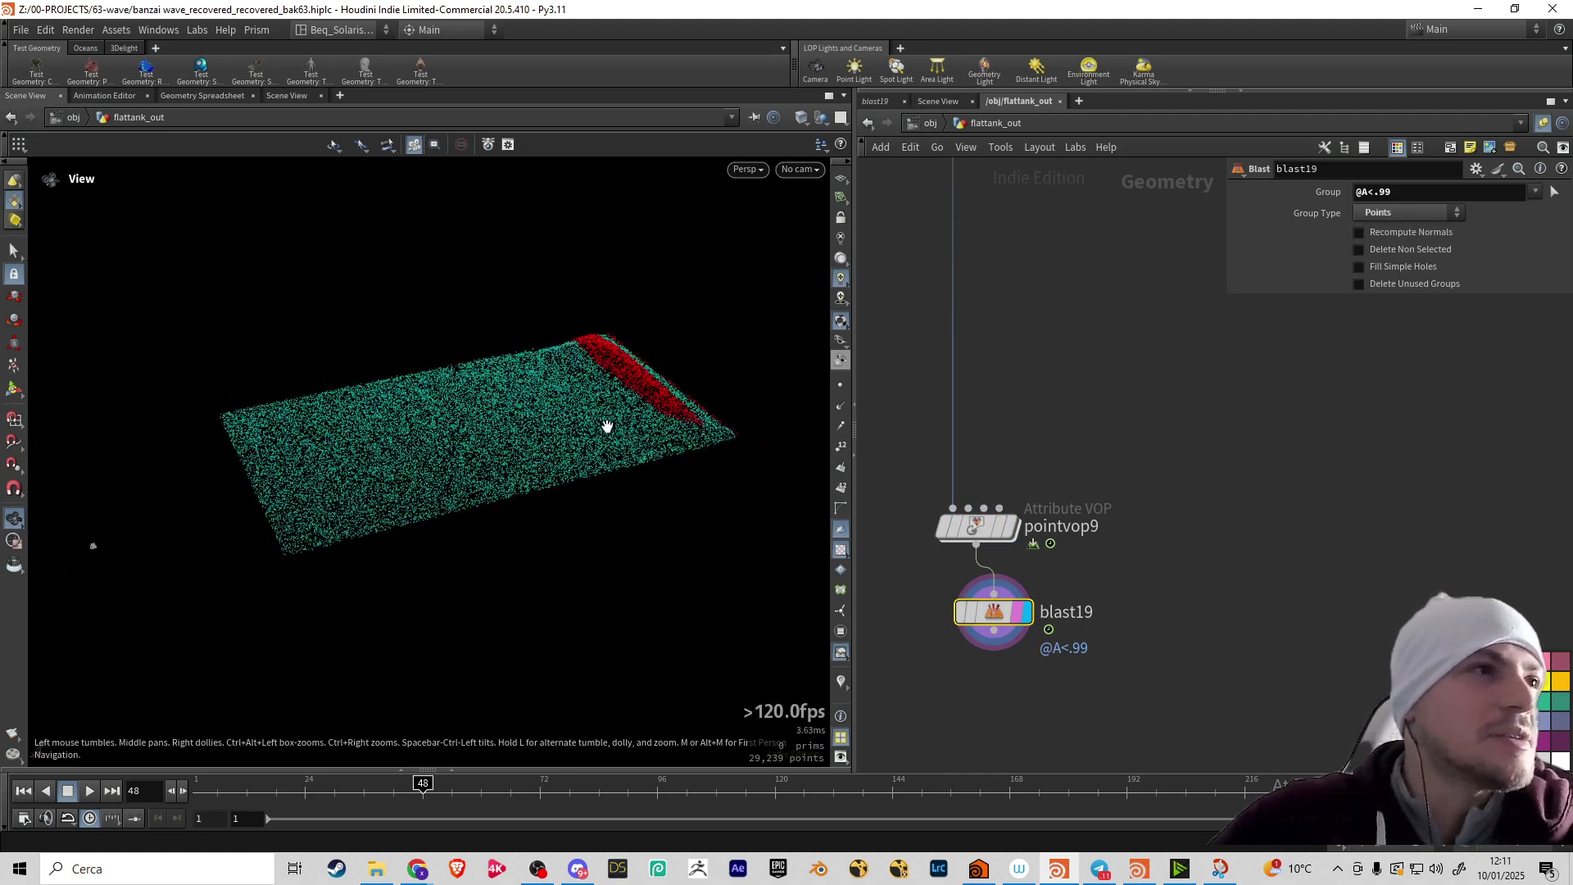
middle_click_drag(607, 426, 616, 437)
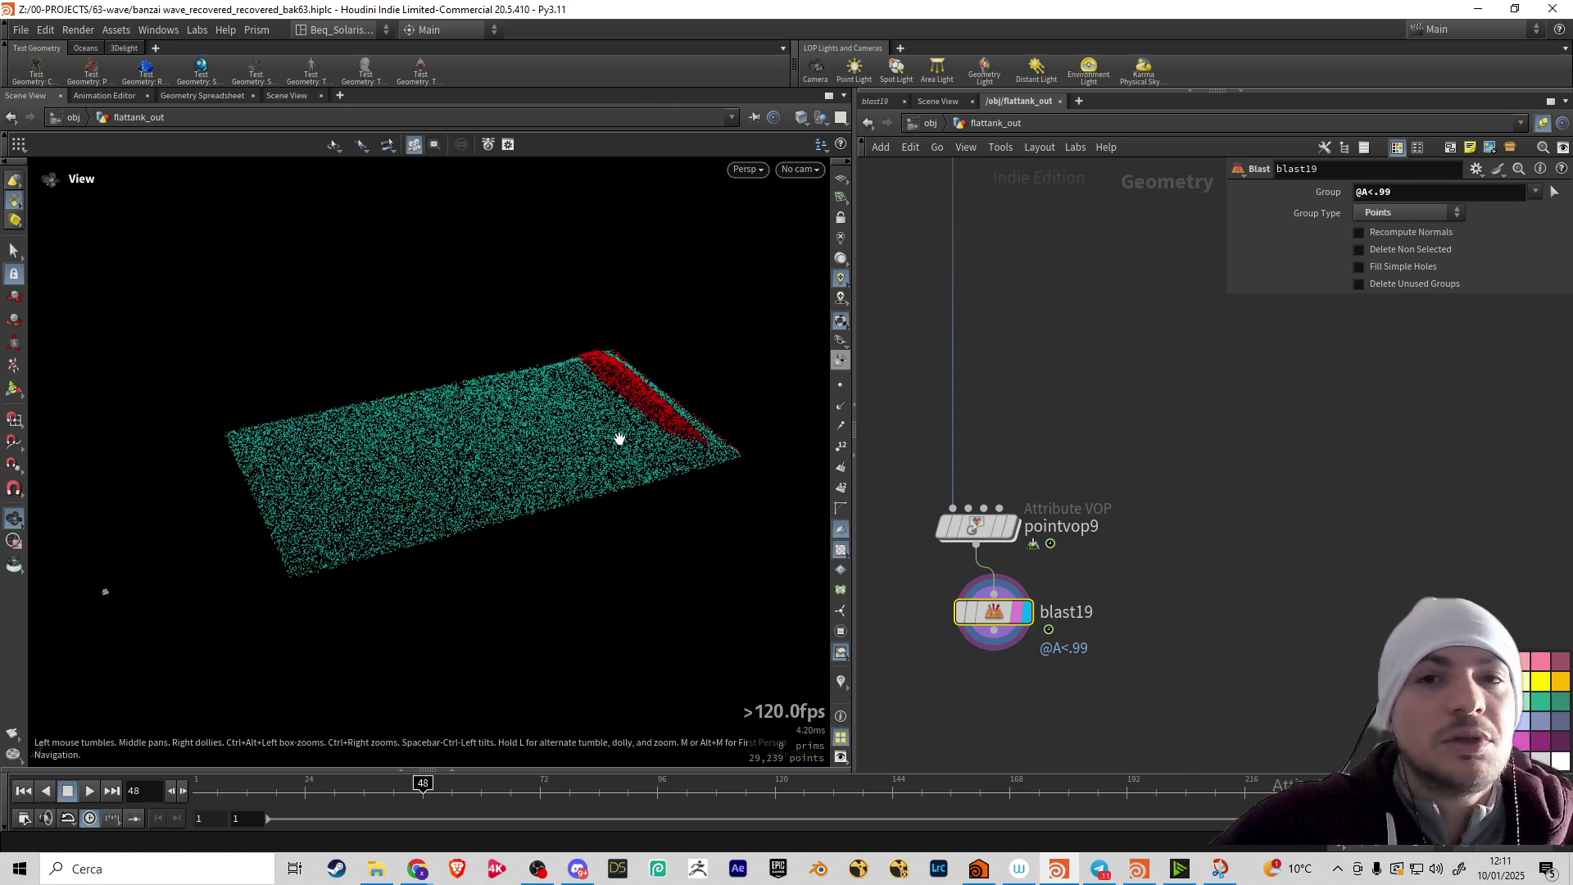